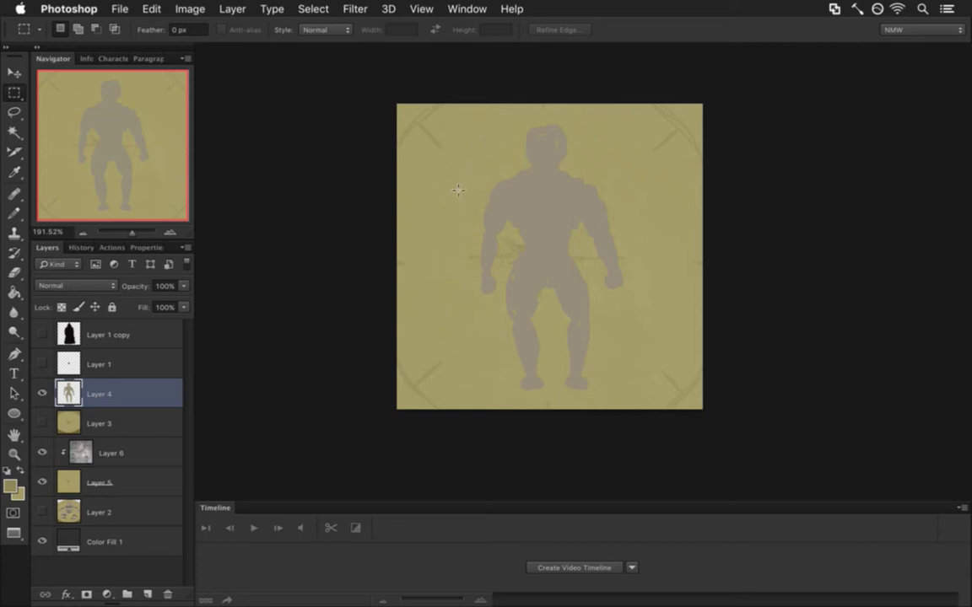
pyautogui.moveTo(457, 140); pyautogui.dragTo(658, 396)
pyautogui.click(671, 334)
pyautogui.click(69, 420)
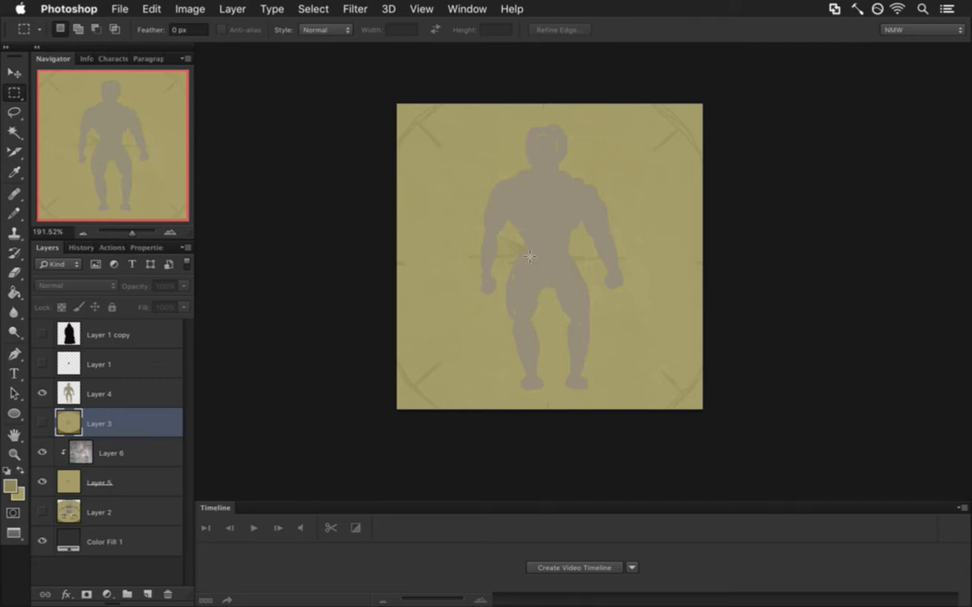
pyautogui.moveTo(558, 135); pyautogui.dragTo(587, 172)
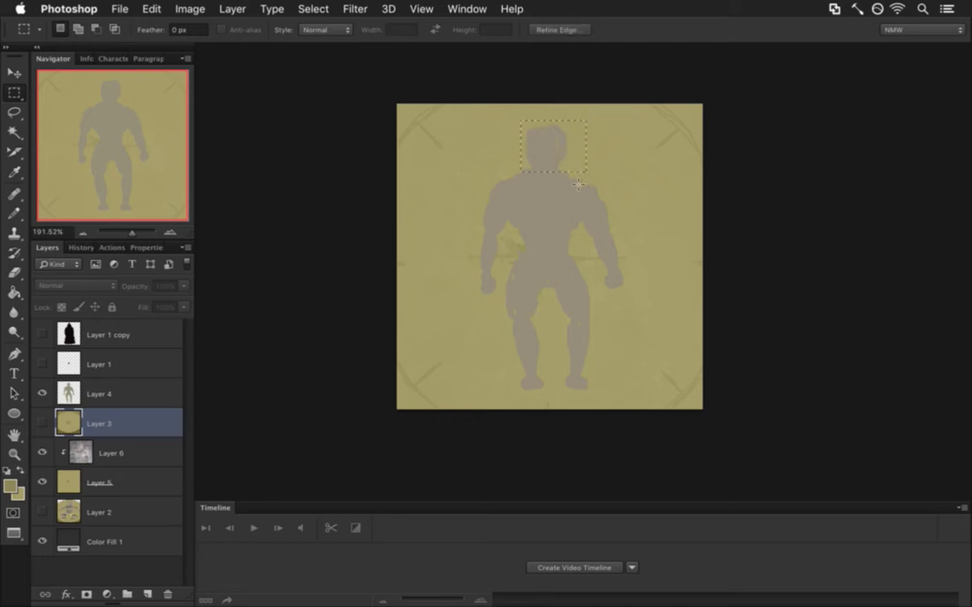
pyautogui.press('super+d')
pyautogui.moveTo(553, 210); pyautogui.dragTo(578, 216)
pyautogui.moveTo(524, 111); pyautogui.dragTo(568, 156)
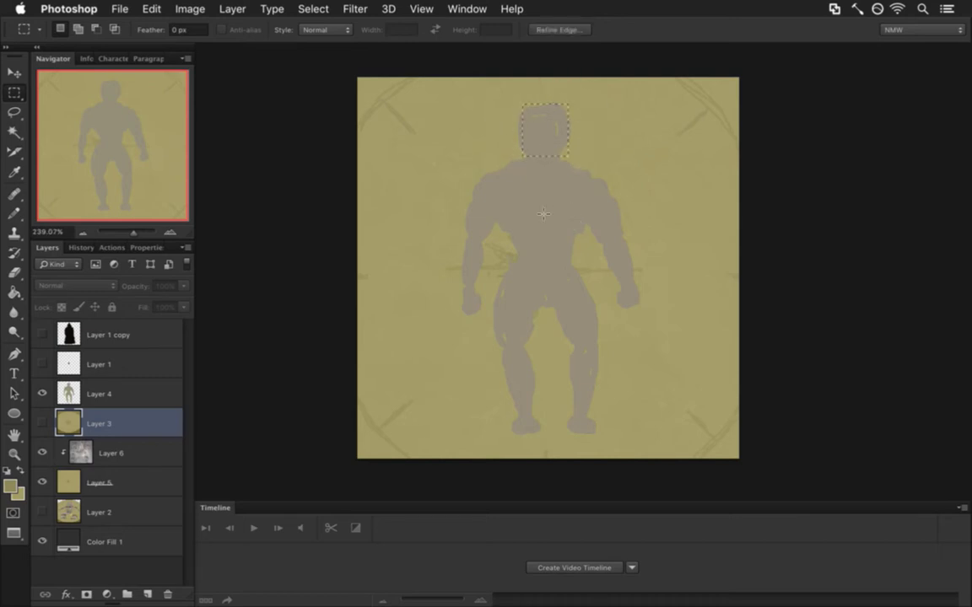
pyautogui.moveTo(424, 163); pyautogui.dragTo(665, 455)
pyautogui.moveTo(451, 137); pyautogui.dragTo(595, 397)
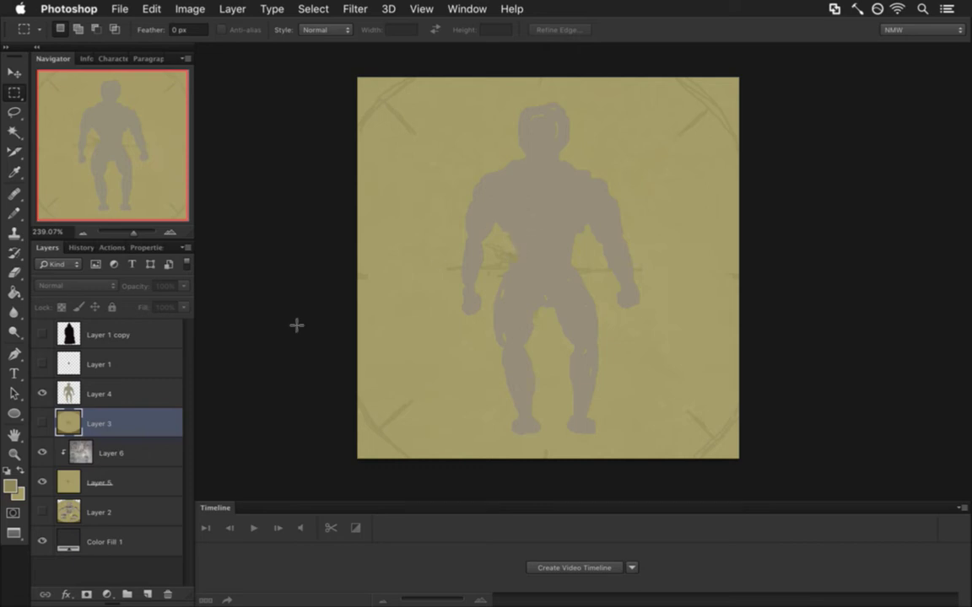
pyautogui.click(64, 393)
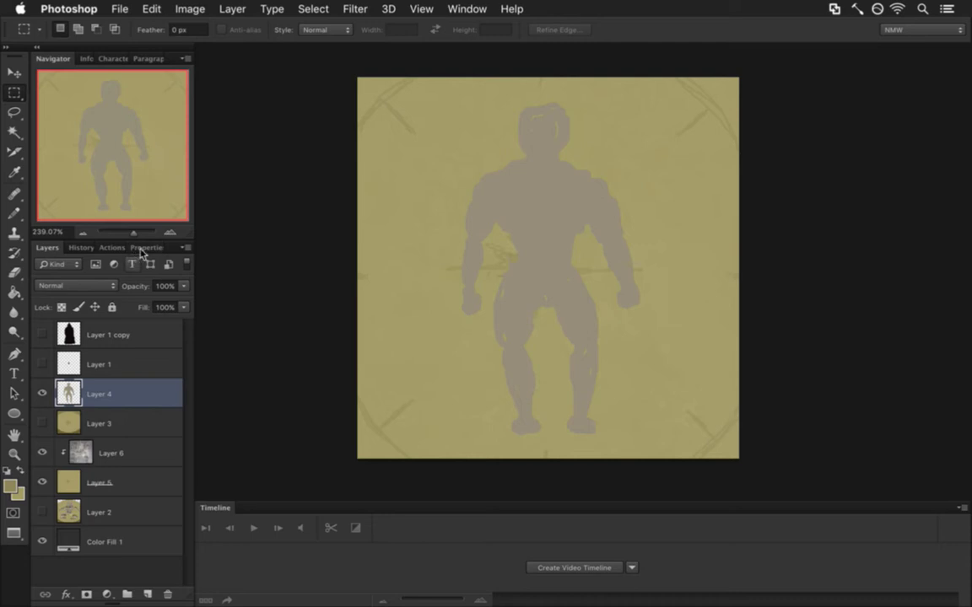
pyautogui.press('w')
pyautogui.press('l')
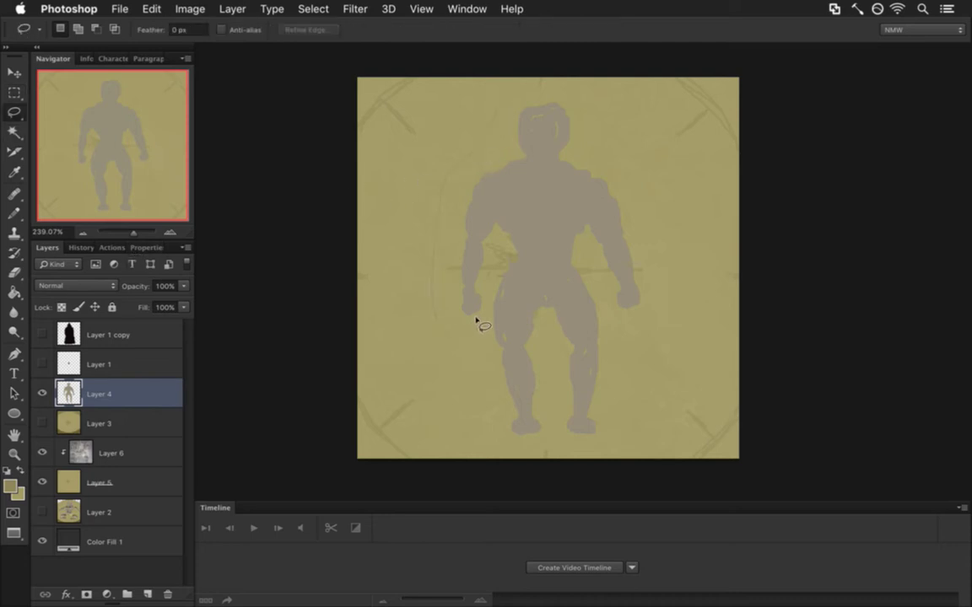
pyautogui.moveTo(493, 265)
pyautogui.mouseDown()
pyautogui.moveTo(512, 256)
pyautogui.moveTo(501, 262)
pyautogui.mouseUp()
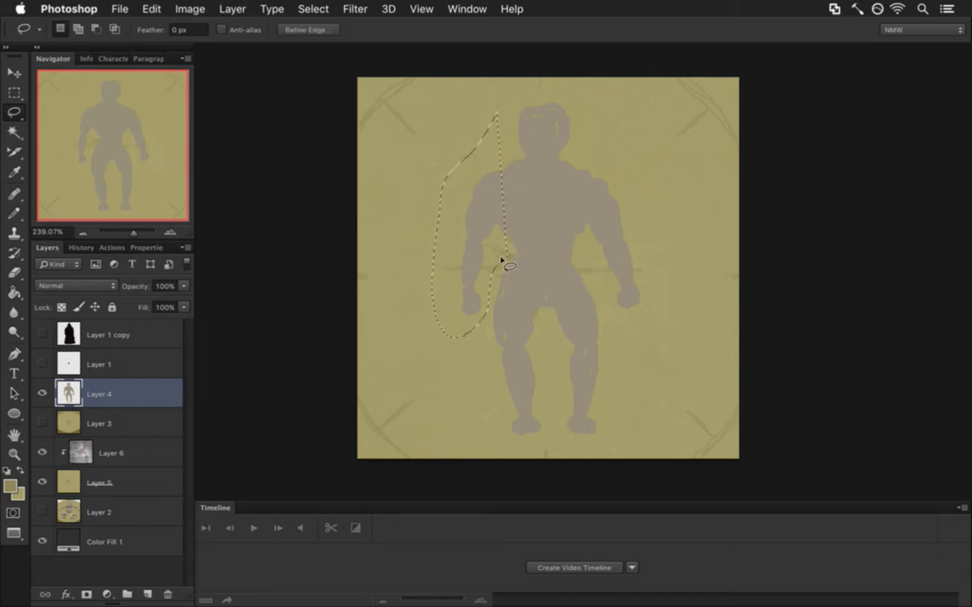
pyautogui.press('m')
pyautogui.hotkey('ctrl', 'd')
# Narrow the whole figure on Layer 4 to about 85% of its width with Free Transform, keeping its height at 100%
pyautogui.press('v')
pyautogui.click(461, 275)
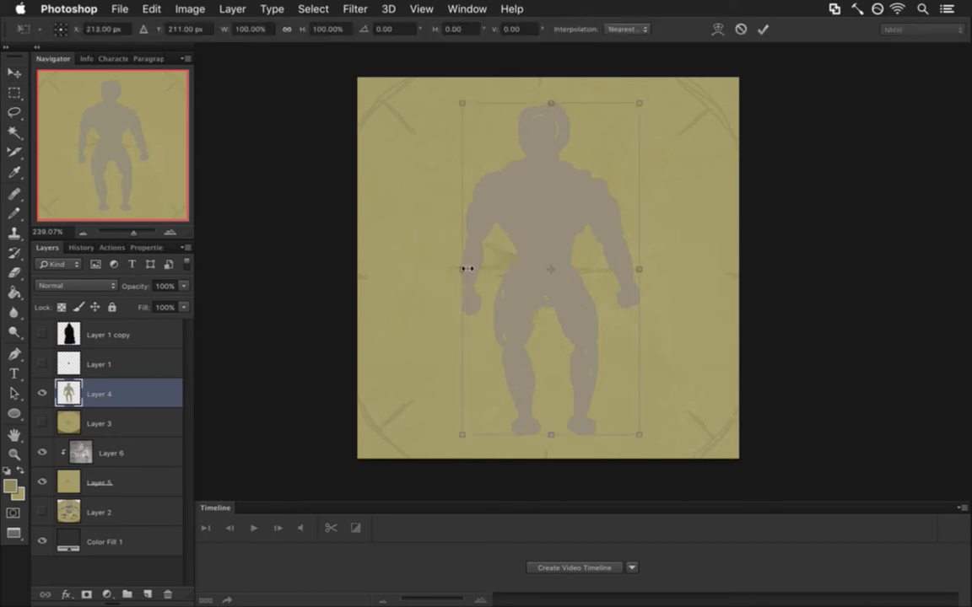
pyautogui.moveTo(463, 269); pyautogui.dragTo(486, 276)
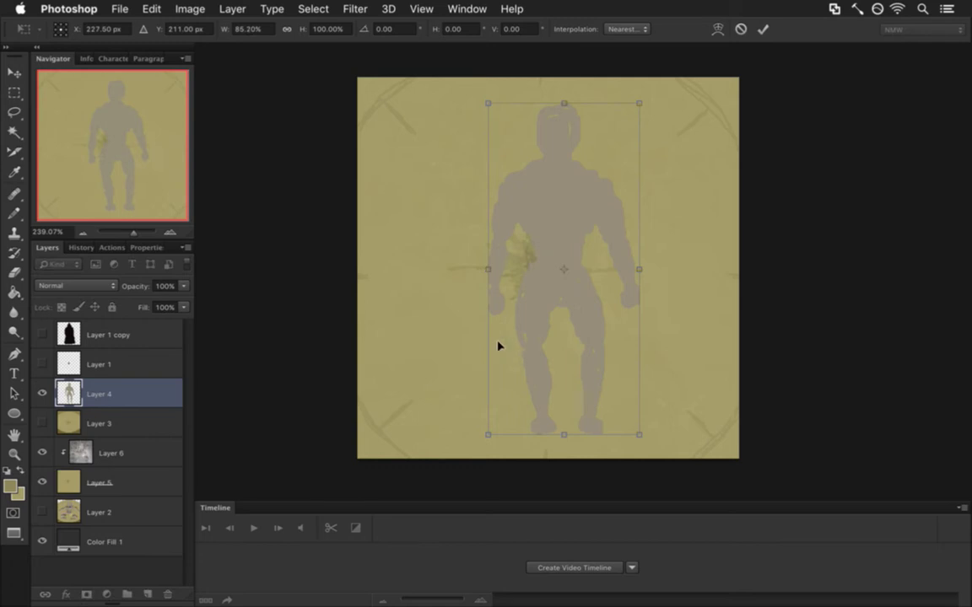
pyautogui.press('Return')
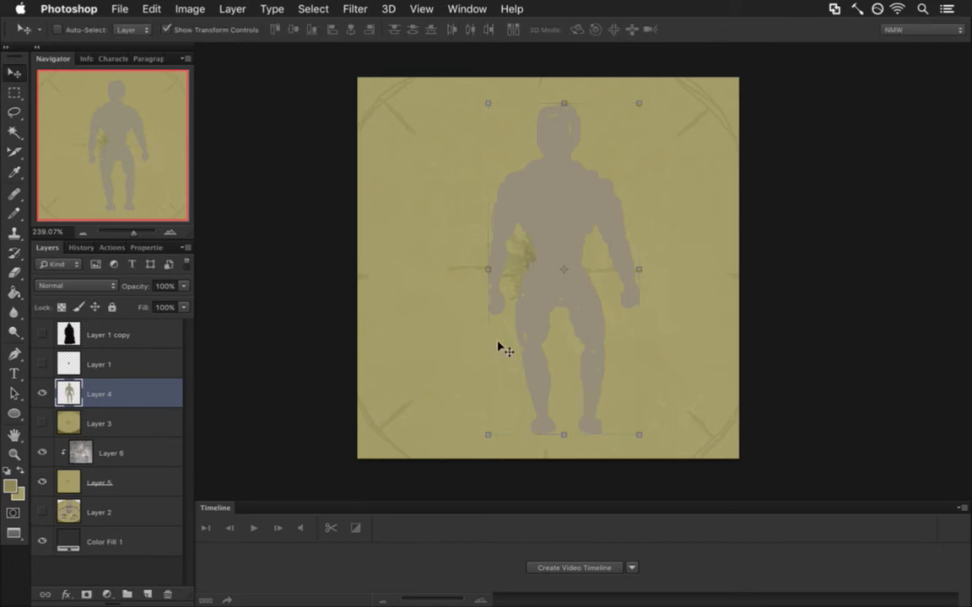
# Move the narrowed figure left so it sits near the middle of the canvas
pyautogui.press('m')
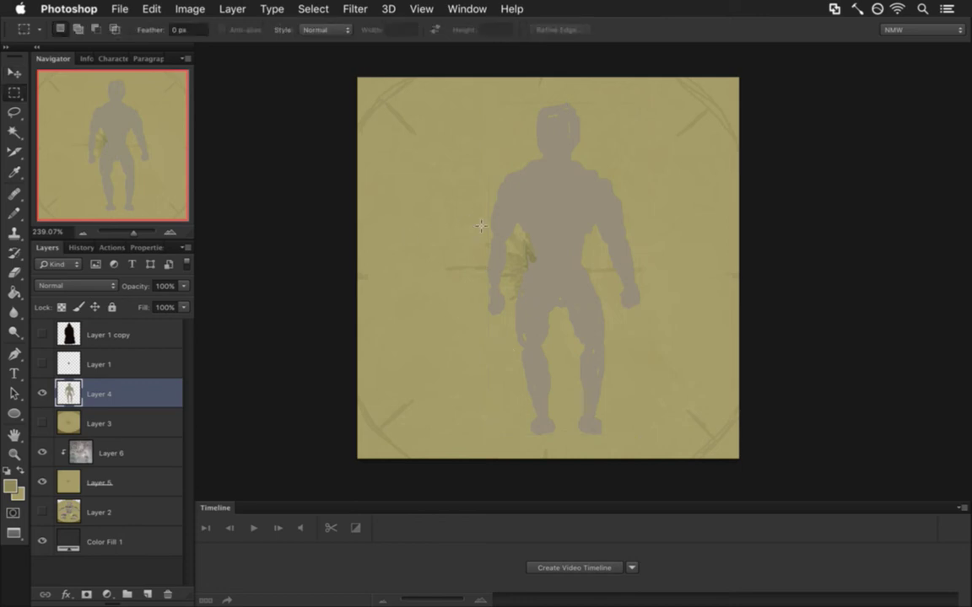
pyautogui.press('v')
pyautogui.press('Left')
pyautogui.press('Left')
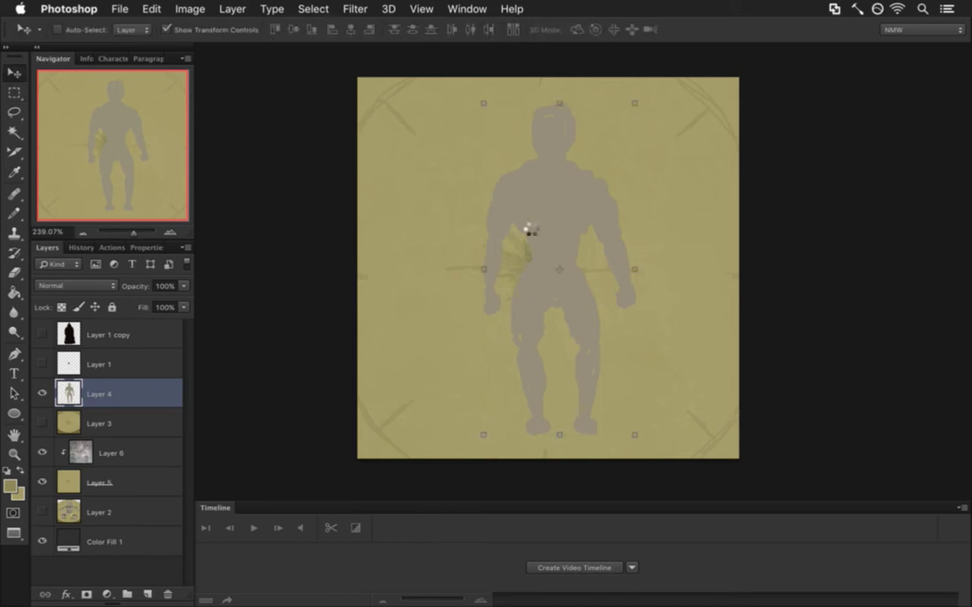
pyautogui.moveTo(559, 243); pyautogui.dragTo(544, 241)
# Select the head and neck area and scale it down proportionally to about 92.5%
pyautogui.press('m')
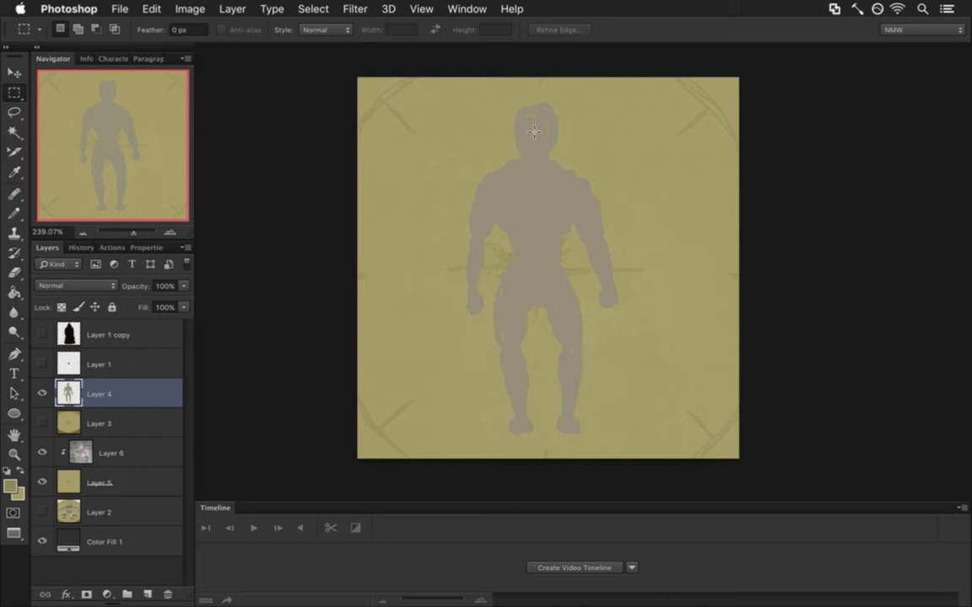
pyautogui.moveTo(505, 102); pyautogui.dragTo(571, 167)
pyautogui.hotkey('ctrl', 't')
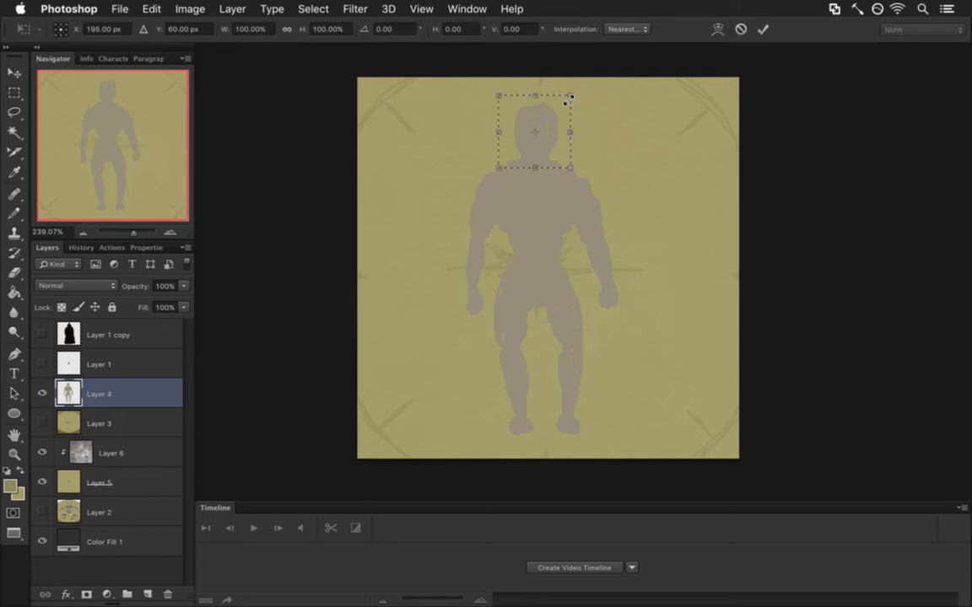
pyautogui.moveTo(570, 95); pyautogui.dragTo(564, 100)
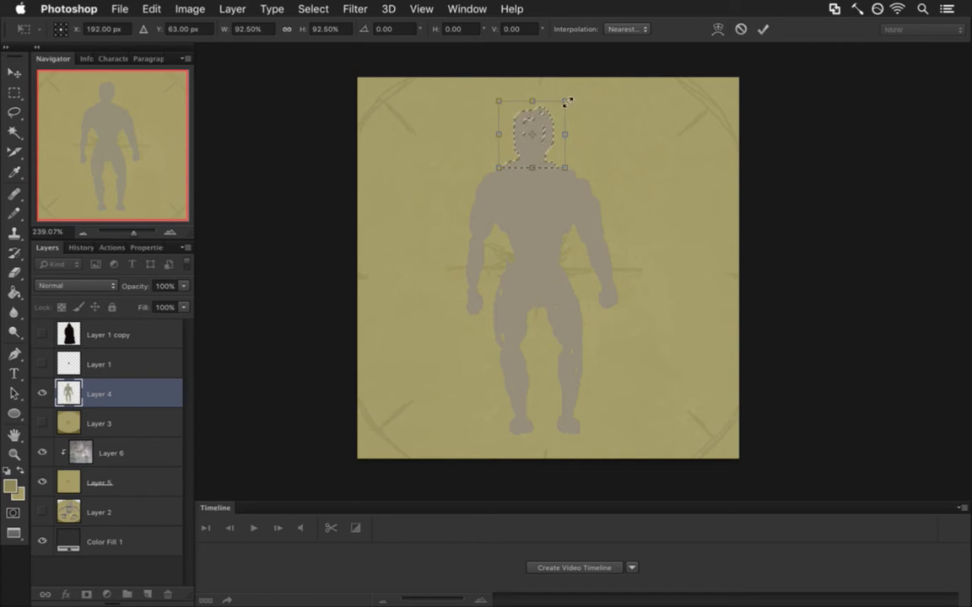
pyautogui.moveTo(569, 99); pyautogui.dragTo(567, 98)
pyautogui.press('Return')
# Nudge the reduced head slightly right to realign it with the shoulders, and clear the selection
pyautogui.press('m')
pyautogui.press('v')
pyautogui.press('Right')
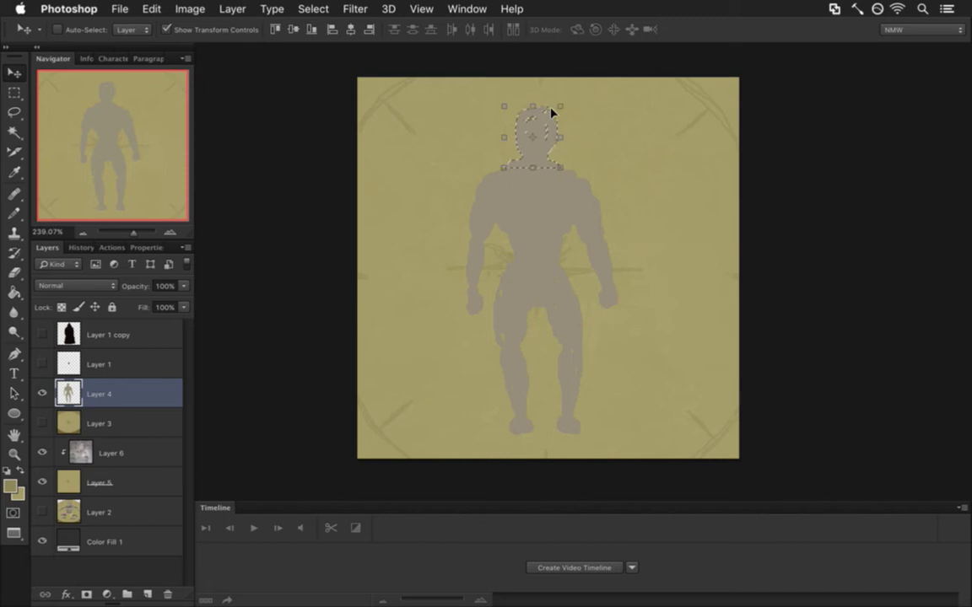
pyautogui.press('m')
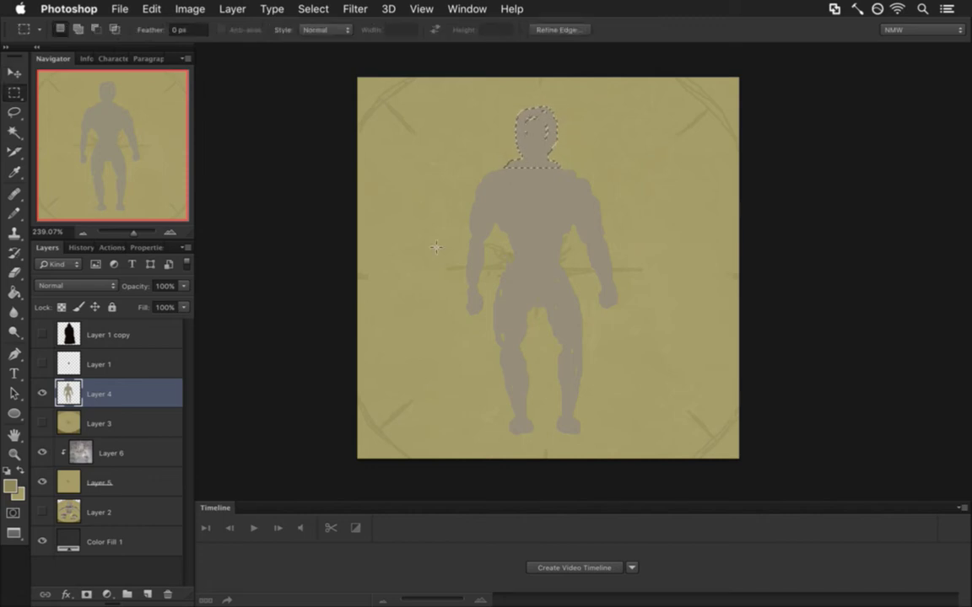
pyautogui.click(518, 180)
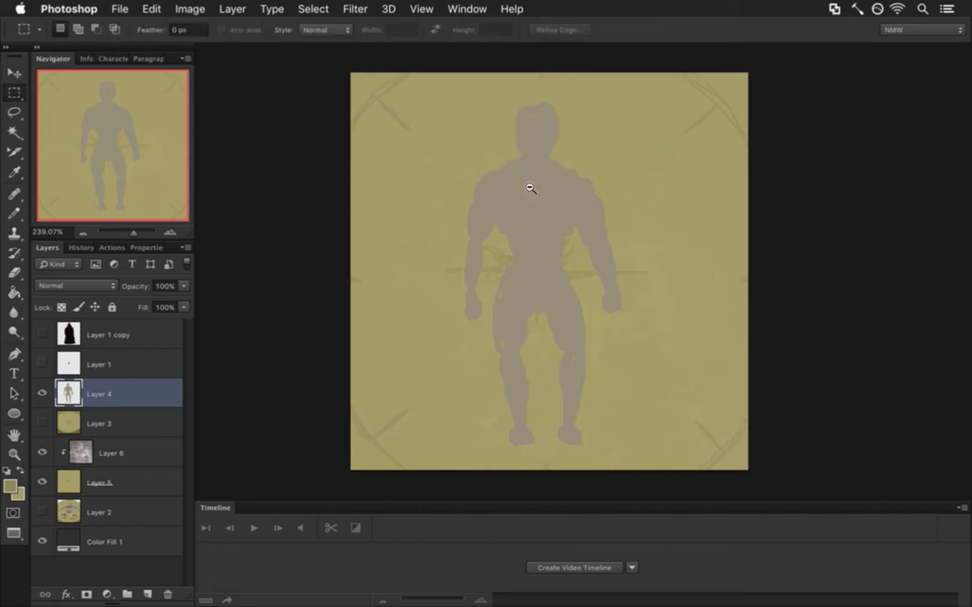
# Select the strip at the base of the neck, squash its height to about 85%, and clear the selection
pyautogui.scroll(3, 517, 180)
pyautogui.moveTo(529, 147); pyautogui.dragTo(606, 145)
pyautogui.press('super+t')
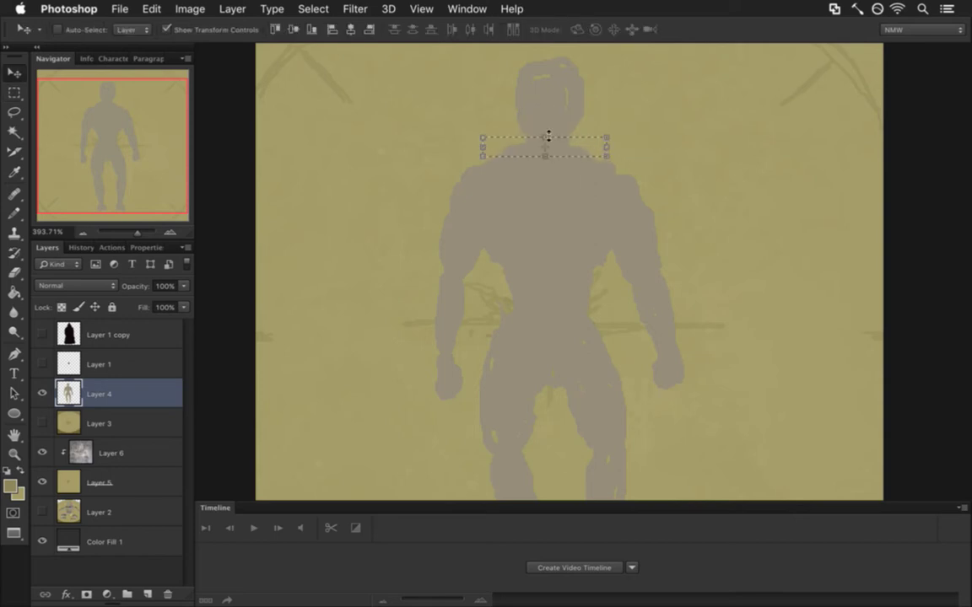
pyautogui.moveTo(545, 139); pyautogui.dragTo(546, 142)
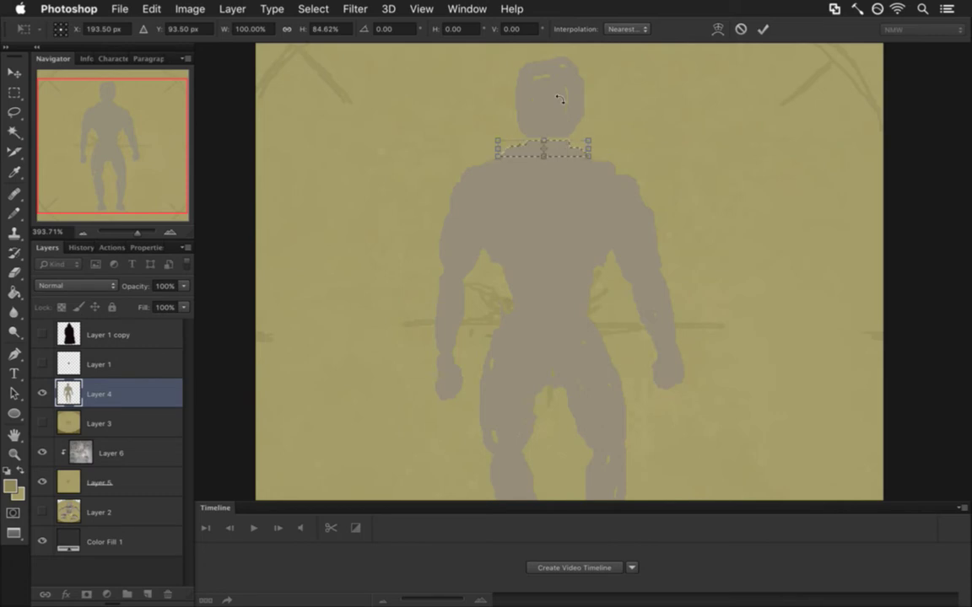
pyautogui.press('Return')
pyautogui.press('super+d')
# Sample the figure's grey and paint the gap between head and neck closed with the 4 px Pencil
pyautogui.press('i')
pyautogui.press('b')
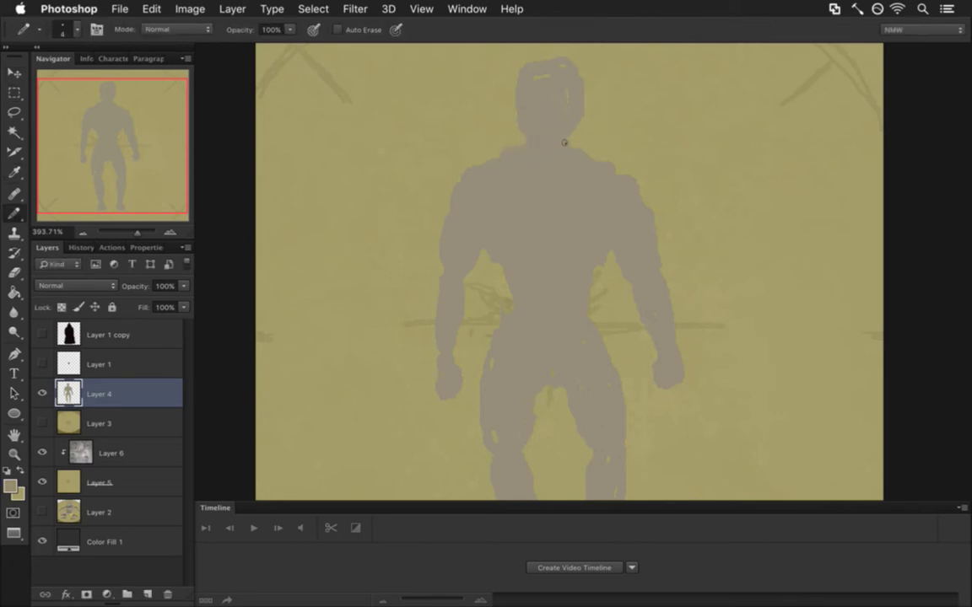
pyautogui.scroll(-3, 458, 251)
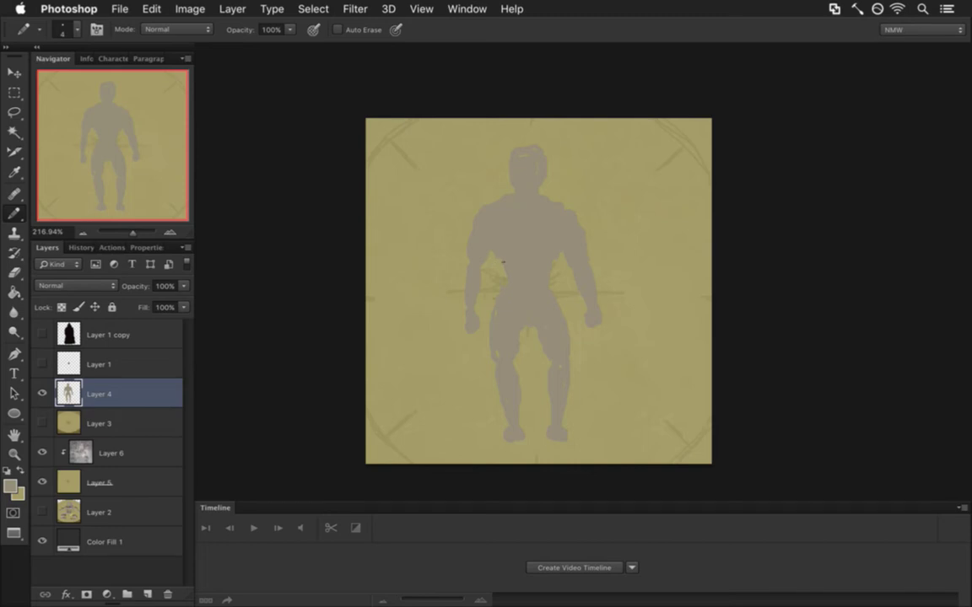
# Try stretching a rectangular selection of the torso to about 102% width and 135% height
pyautogui.scroll(2, 549, 271)
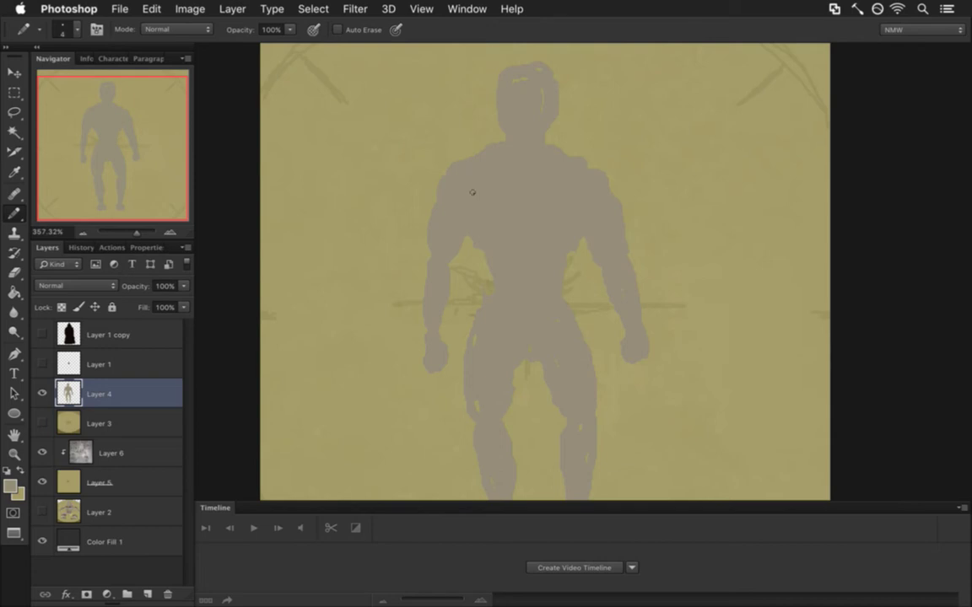
pyautogui.press('m')
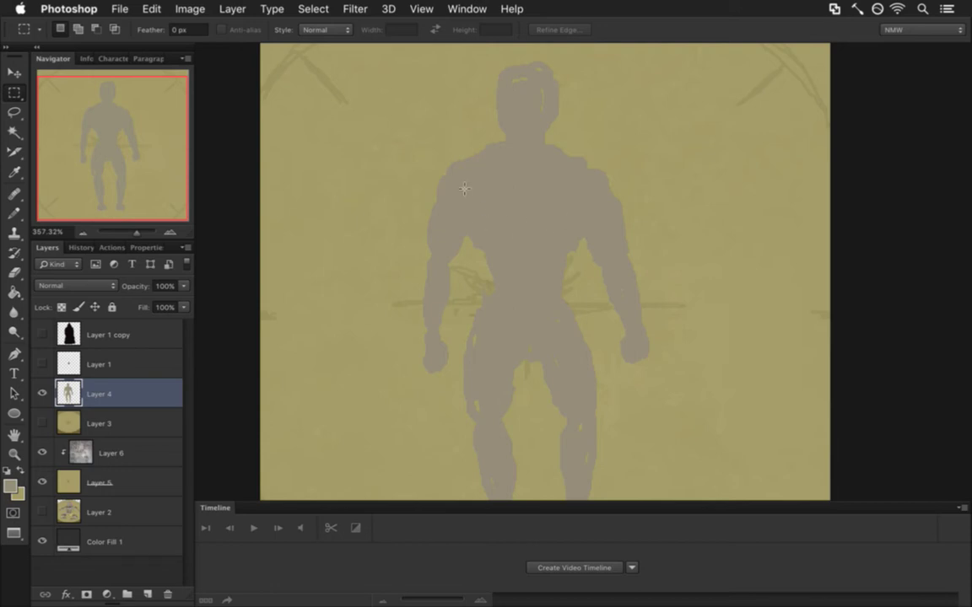
pyautogui.moveTo(468, 194); pyautogui.dragTo(584, 292)
pyautogui.hotkey('ctrl', 't')
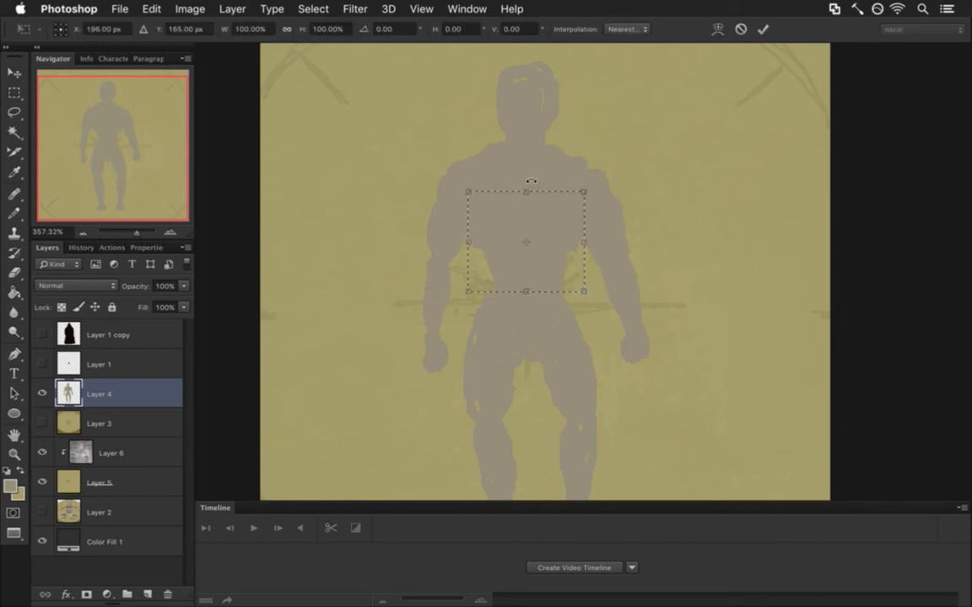
pyautogui.moveTo(525, 182); pyautogui.dragTo(525, 167)
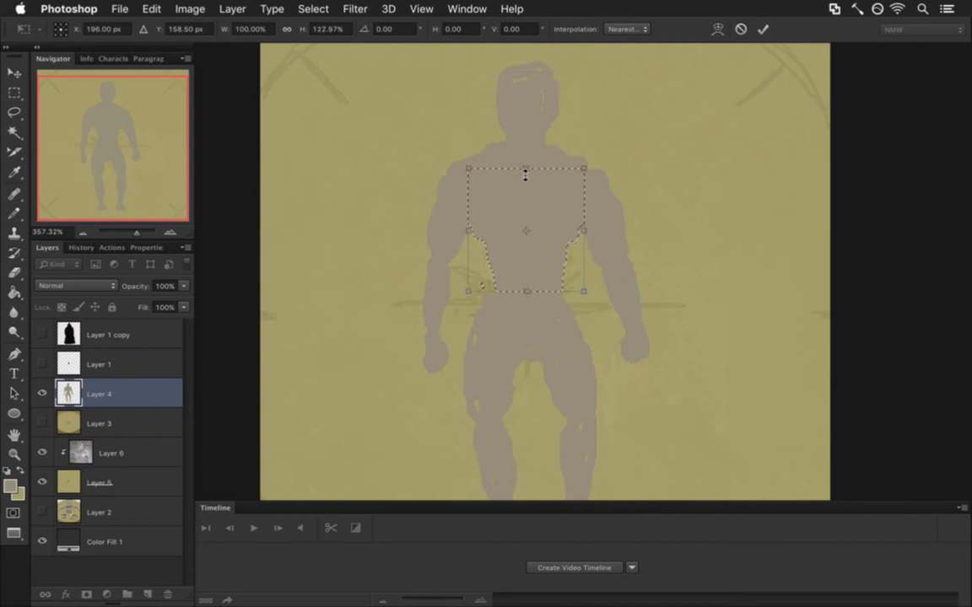
pyautogui.moveTo(525, 170); pyautogui.dragTo(523, 166)
pyautogui.moveTo(463, 291); pyautogui.dragTo(466, 301)
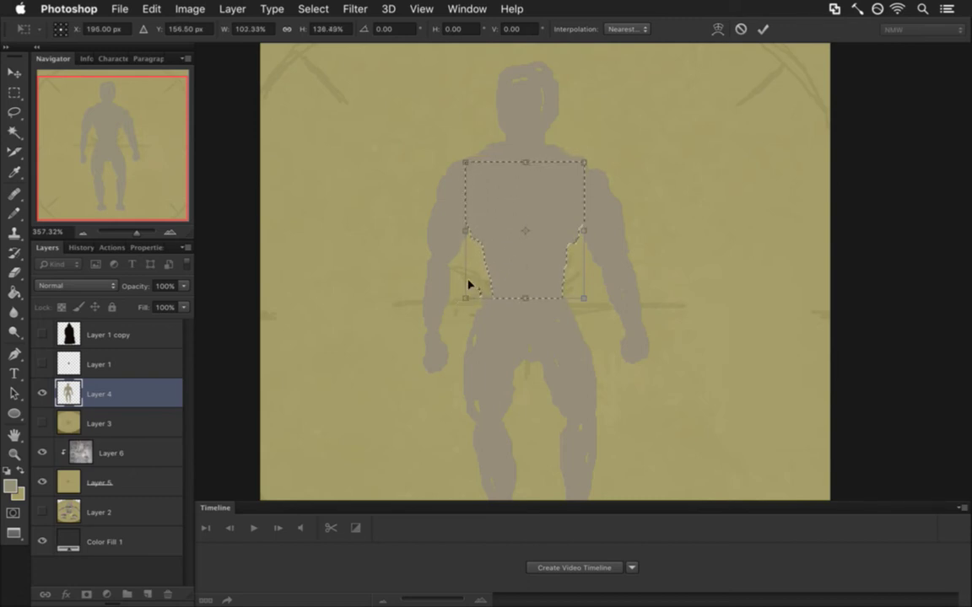
pyautogui.moveTo(465, 299); pyautogui.dragTo(470, 295)
pyautogui.moveTo(469, 296); pyautogui.dragTo(466, 302)
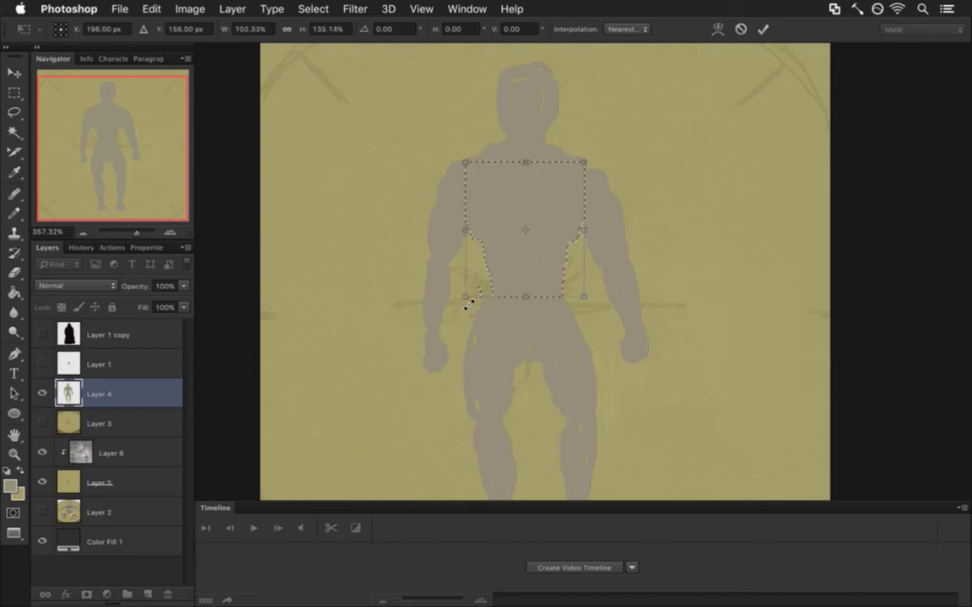
pyautogui.press('Return')
pyautogui.press('m')
pyautogui.hotkey('ctrl', 'd')
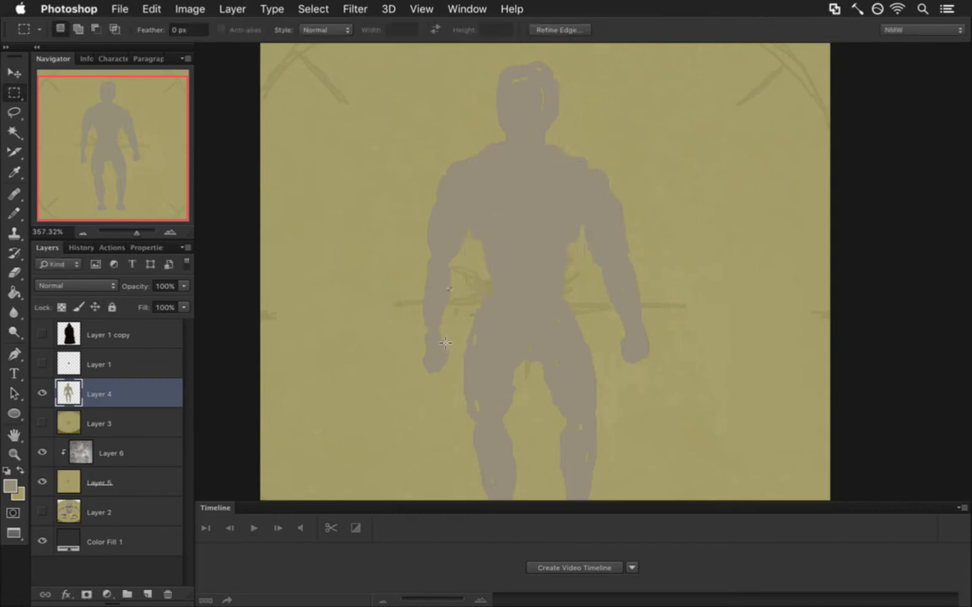
# Undo the torso stretch and clear the selection
pyautogui.press('super+alt+z')
pyautogui.press('super+alt+z')
pyautogui.click(474, 292)
# Sample the figure's grey and touch up the edge of the waist with the Pencil
pyautogui.press('e')
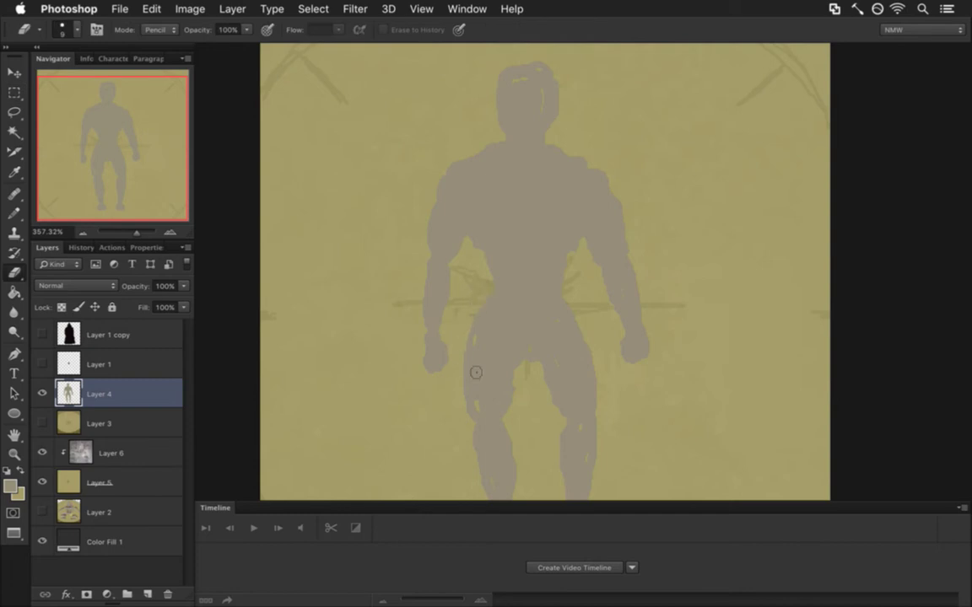
pyautogui.press('b')
pyautogui.keyDown('alt'); pyautogui.click(531, 300); pyautogui.keyUp('alt')
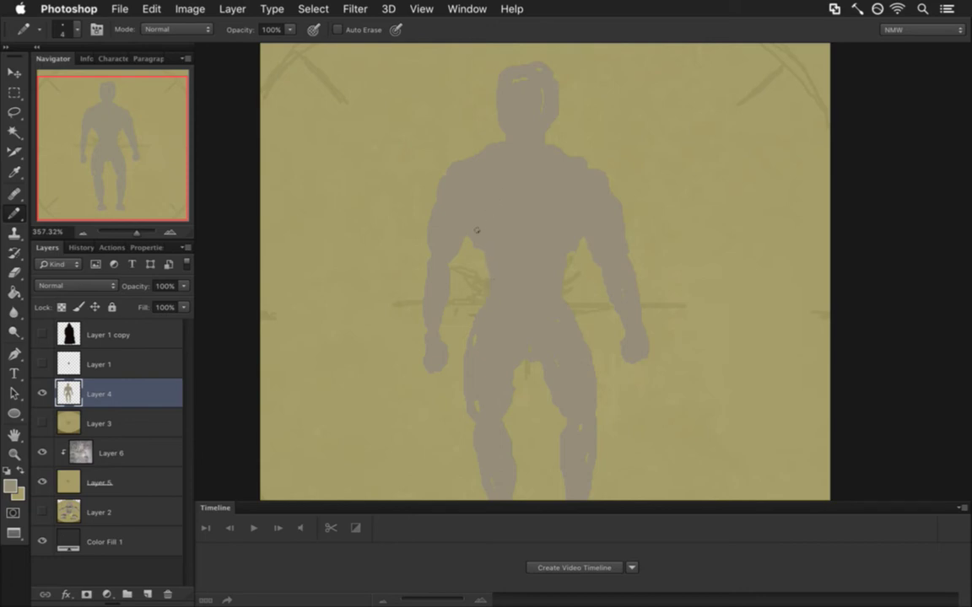
# Select the lower torso between the arms, stretch it upward to raise the armpits and lengthen the waist, and clear the selection
pyautogui.press('m')
pyautogui.moveTo(468, 225); pyautogui.dragTo(582, 296)
pyautogui.hotkey('ctrl', 't')
pyautogui.moveTo(524, 222); pyautogui.dragTo(525, 200)
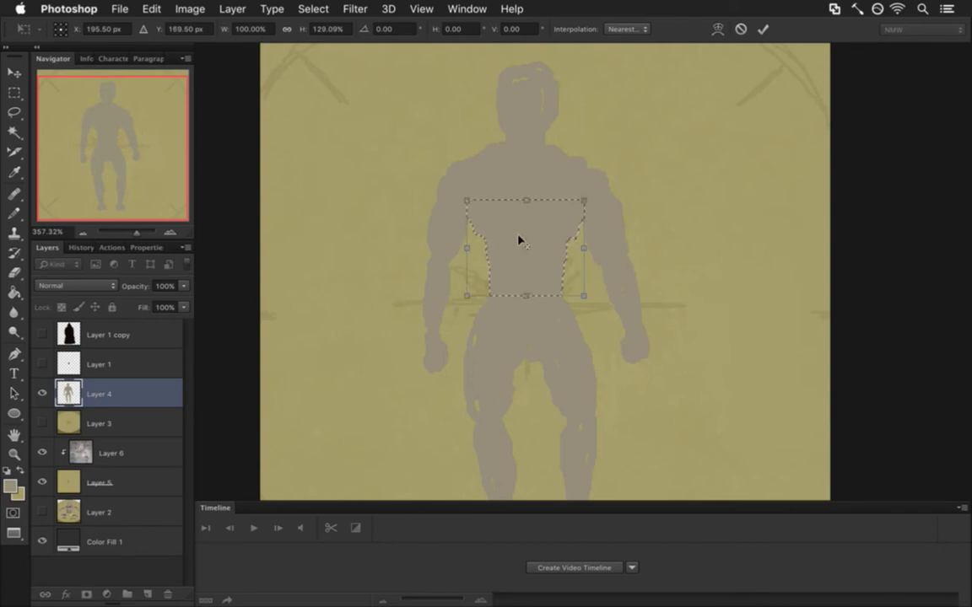
pyautogui.moveTo(526, 200)
pyautogui.mouseDown()
pyautogui.moveTo(529, 168)
pyautogui.moveTo(531, 195)
pyautogui.mouseUp()
pyautogui.click(762, 28)
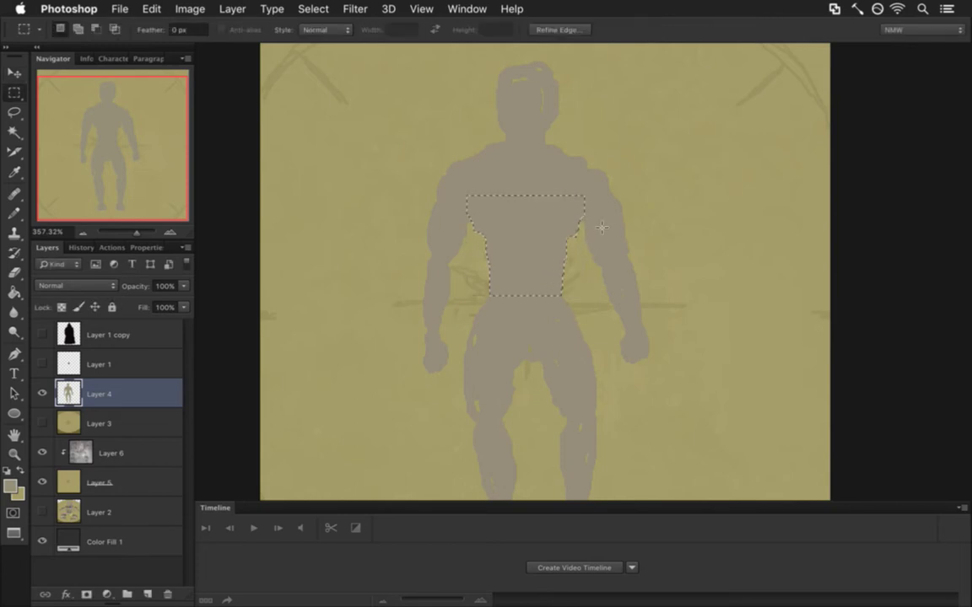
pyautogui.press('super+d')
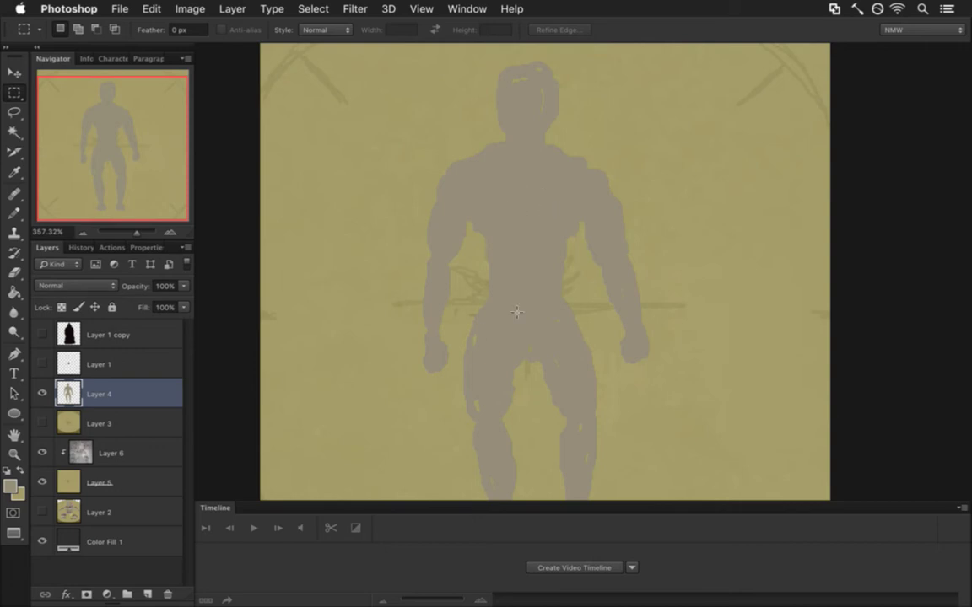
pyautogui.moveTo(517, 316); pyautogui.dragTo(511, 274)
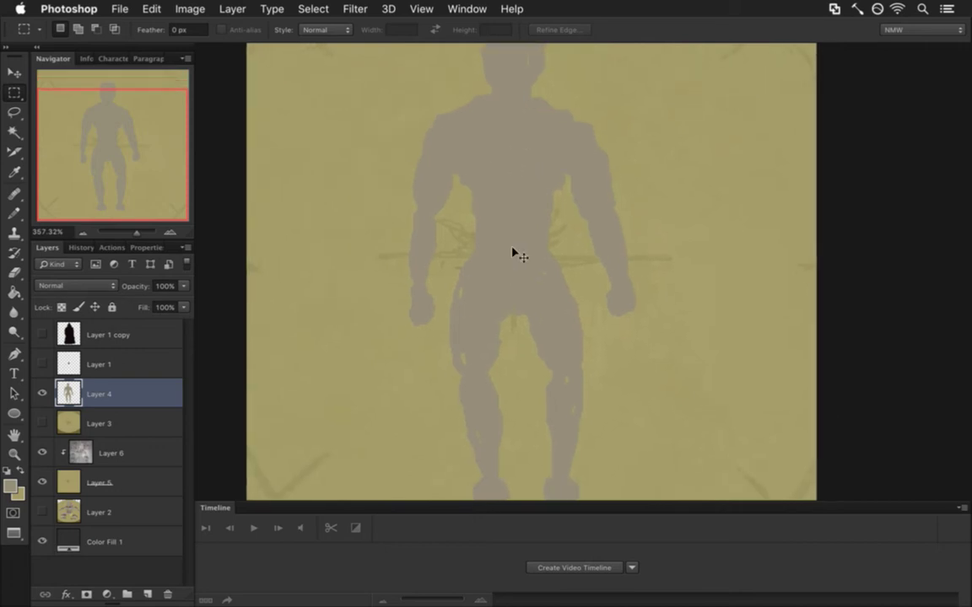
# Move Layer 2 above Layer 6 in the layer stack and make its artwork visible
pyautogui.keyDown('alt'); pyautogui.click(498, 249); pyautogui.keyUp('alt')
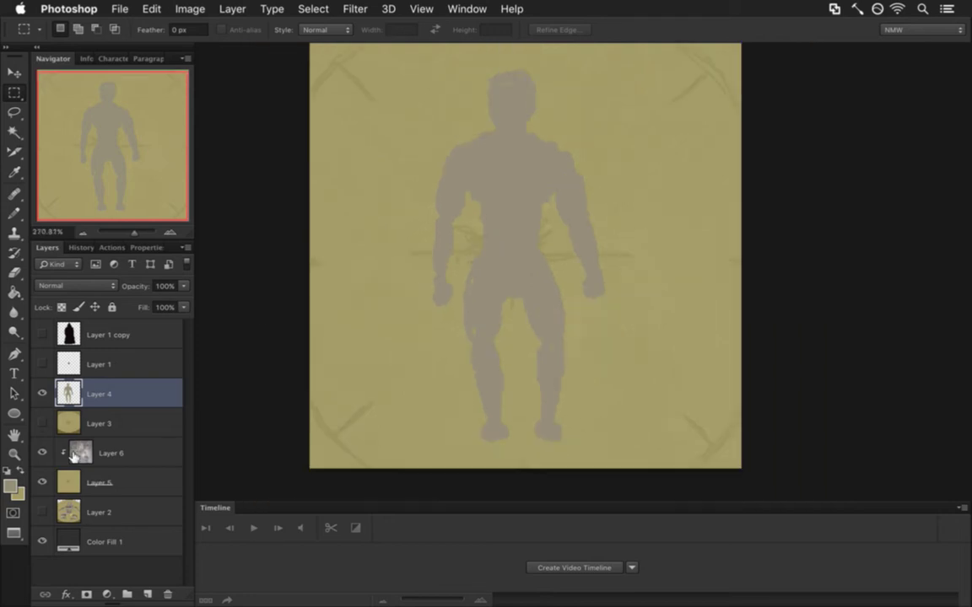
pyautogui.click(71, 482)
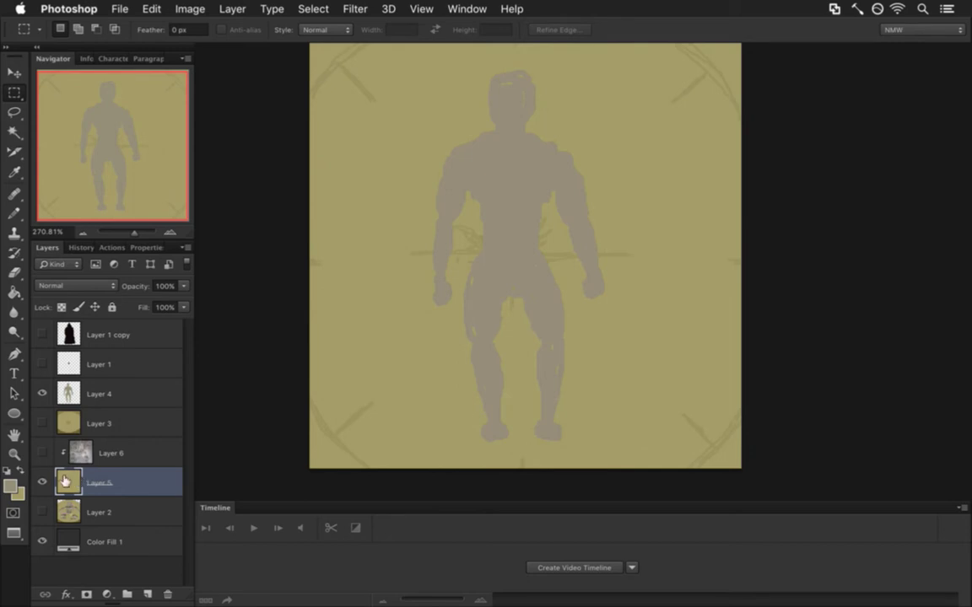
pyautogui.click(41, 394)
pyautogui.click(41, 394)
pyautogui.click(41, 422)
pyautogui.click(42, 453)
pyautogui.moveTo(72, 506); pyautogui.dragTo(93, 432)
pyautogui.click(42, 452)
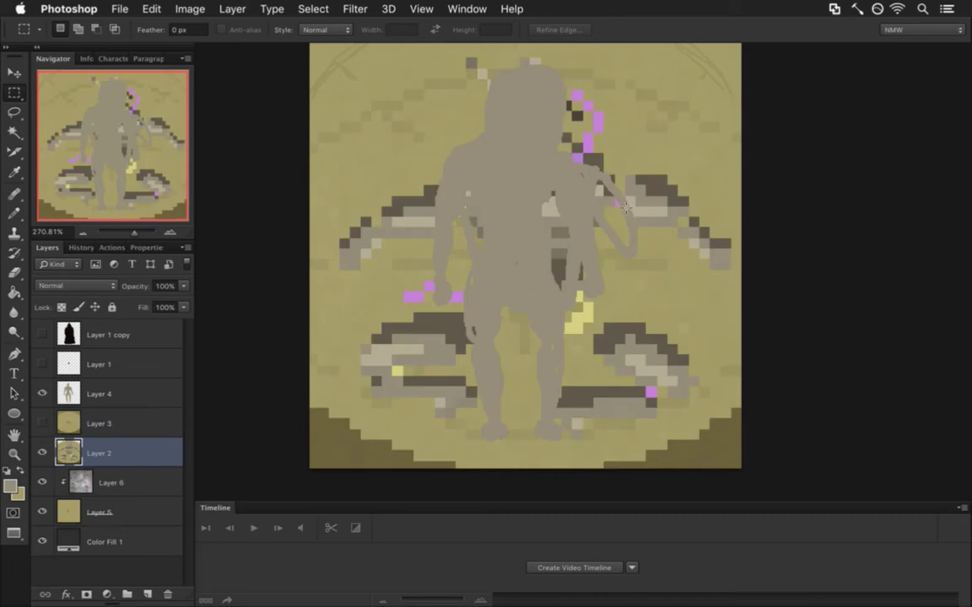
# Sample the dark brown from Layer 2's artwork as the foreground colour and hide Layer 2 again
pyautogui.press('i')
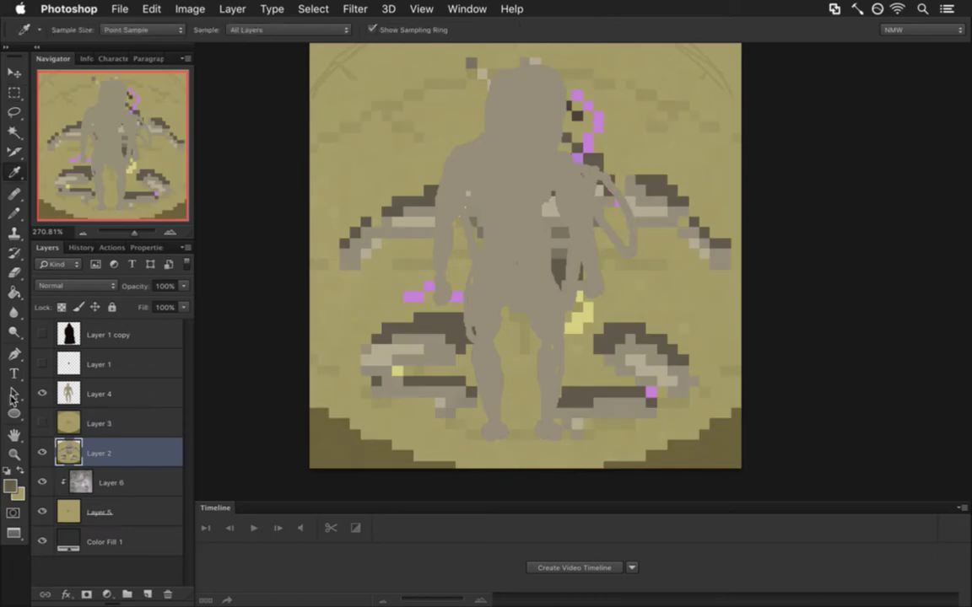
pyautogui.click(41, 453)
pyautogui.click(42, 394)
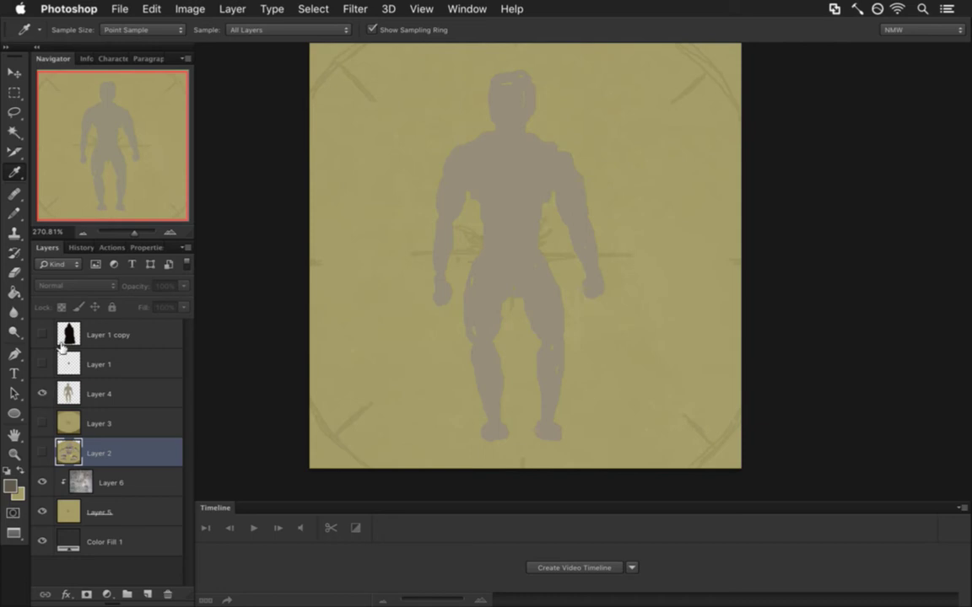
pyautogui.click(13, 131)
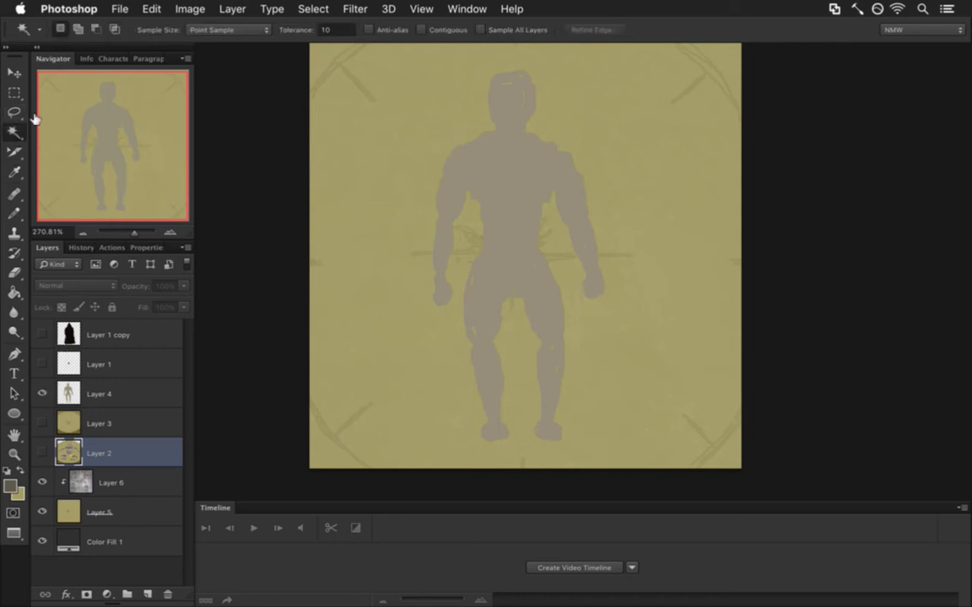
pyautogui.click(498, 181)
pyautogui.press('m')
pyautogui.hotkey('ctrl', 'd')
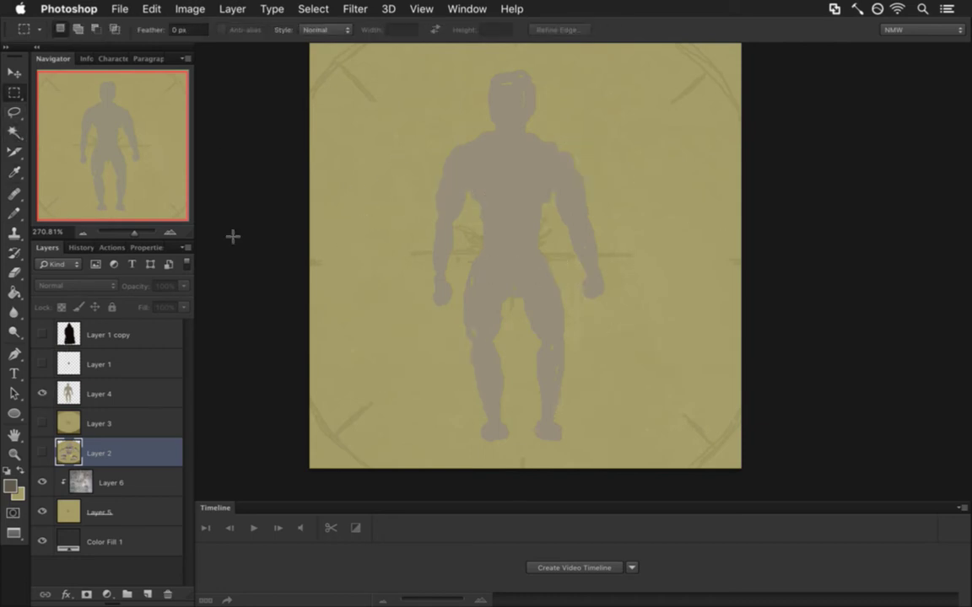
# Select the grey figure on Layer 4 with the Magic Wand, repaint it dark brown with a large Pencil, and clear the selection
pyautogui.click(89, 394)
pyautogui.press('w')
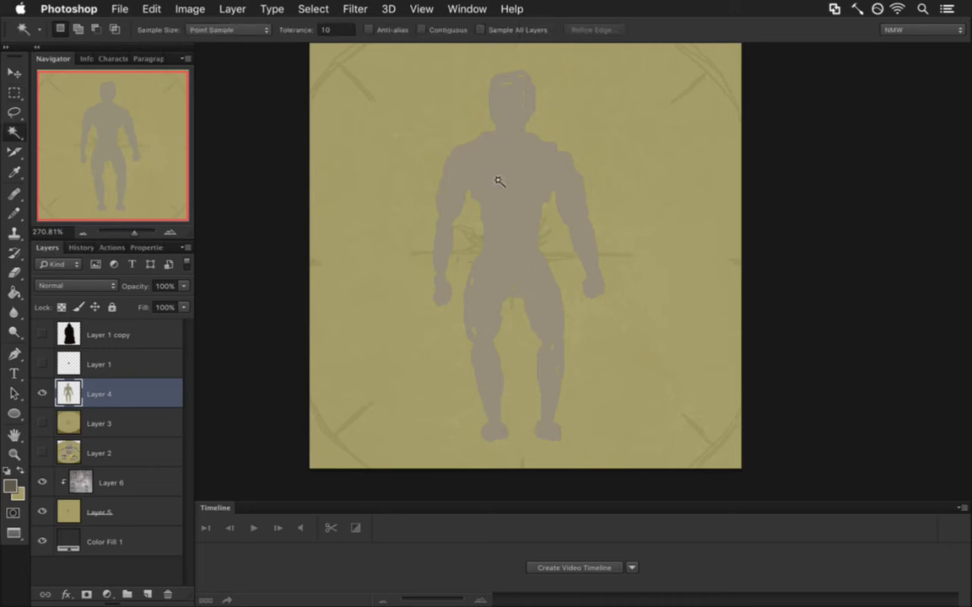
pyautogui.click(498, 181)
pyautogui.press('b')
pyautogui.moveTo(505, 126); pyautogui.dragTo(478, 200)
pyautogui.press(']')
pyautogui.press(']')
pyautogui.press(']')
pyautogui.press(']')
pyautogui.press(']')
pyautogui.press(']')
pyautogui.press(']')
pyautogui.press(']')
pyautogui.press(']')
pyautogui.moveTo(520, 391)
pyautogui.mouseDown()
pyautogui.moveTo(504, 428)
pyautogui.moveTo(577, 448)
pyautogui.moveTo(535, 438)
pyautogui.moveTo(514, 406)
pyautogui.moveTo(510, 367)
pyautogui.moveTo(463, 378)
pyautogui.moveTo(468, 302)
pyautogui.moveTo(438, 284)
pyautogui.moveTo(451, 221)
pyautogui.moveTo(445, 297)
pyautogui.moveTo(515, 113)
pyautogui.moveTo(548, 159)
pyautogui.moveTo(591, 304)
pyautogui.moveTo(590, 337)
pyautogui.mouseUp()
pyautogui.press(']')
pyautogui.press('m')
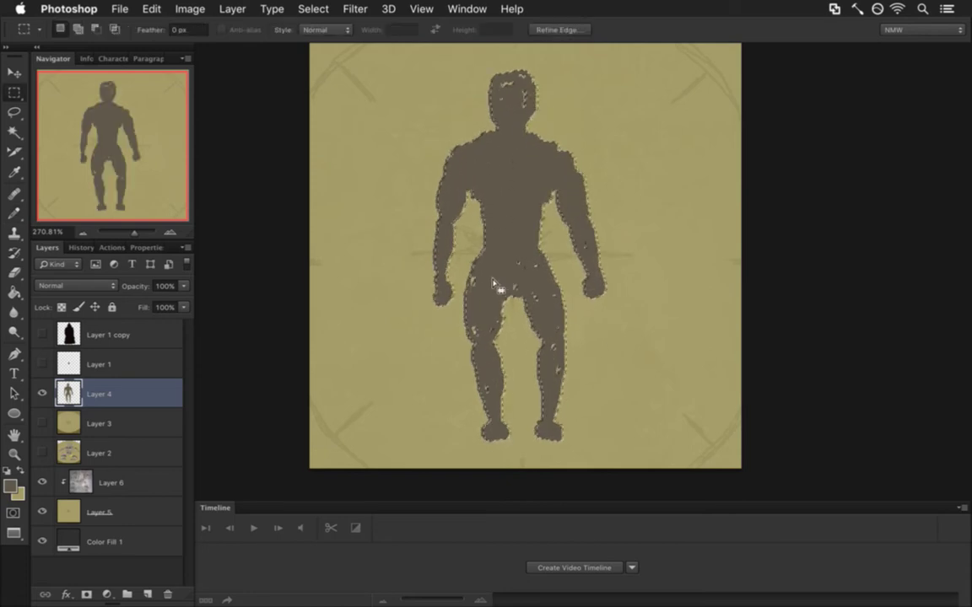
pyautogui.press('super+c')
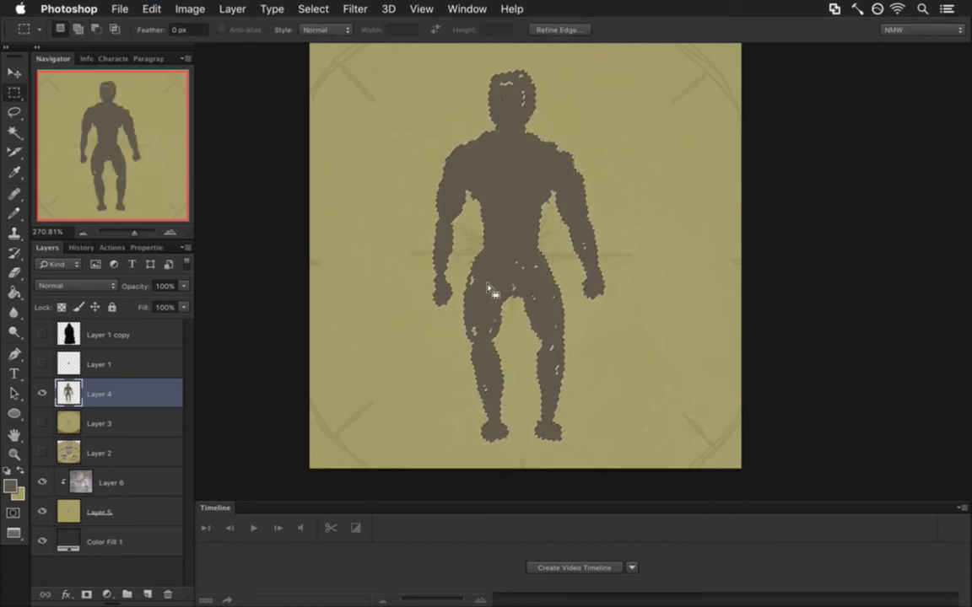
pyautogui.press('super+d')
# Fill the leftover specks inside the silhouette's head, torso and legs with a 3 px Pencil and save the document
pyautogui.press('b')
pyautogui.press('[')
pyautogui.press('[')
pyautogui.press('[')
pyautogui.press('[')
pyautogui.press('[')
pyautogui.press('[')
pyautogui.press('[')
pyautogui.press('[')
pyautogui.press('[')
pyautogui.press('[')
pyautogui.press('[')
pyautogui.press('[')
pyautogui.press('[')
pyautogui.press('[')
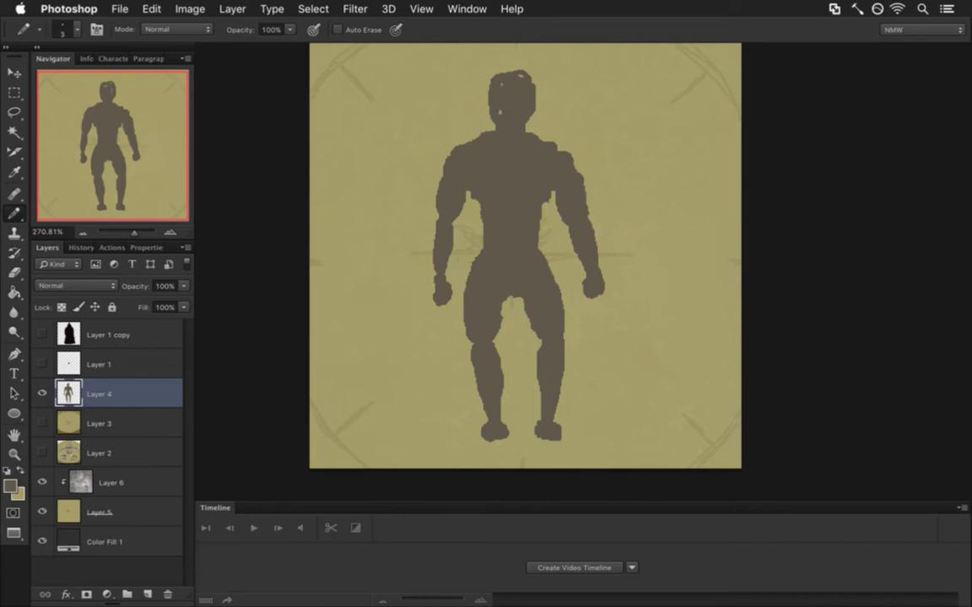
pyautogui.press('super+s')
# Erase the figure's foot on the left side and redraw it slightly lower with a 4 px Pencil, trimming its edges
pyautogui.press('e')
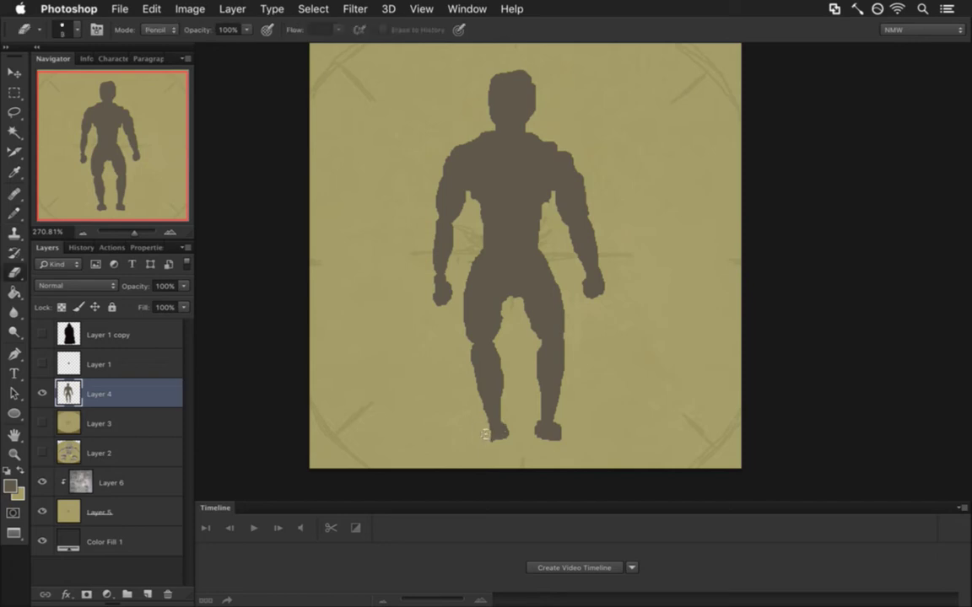
pyautogui.press('i')
pyautogui.press('b')
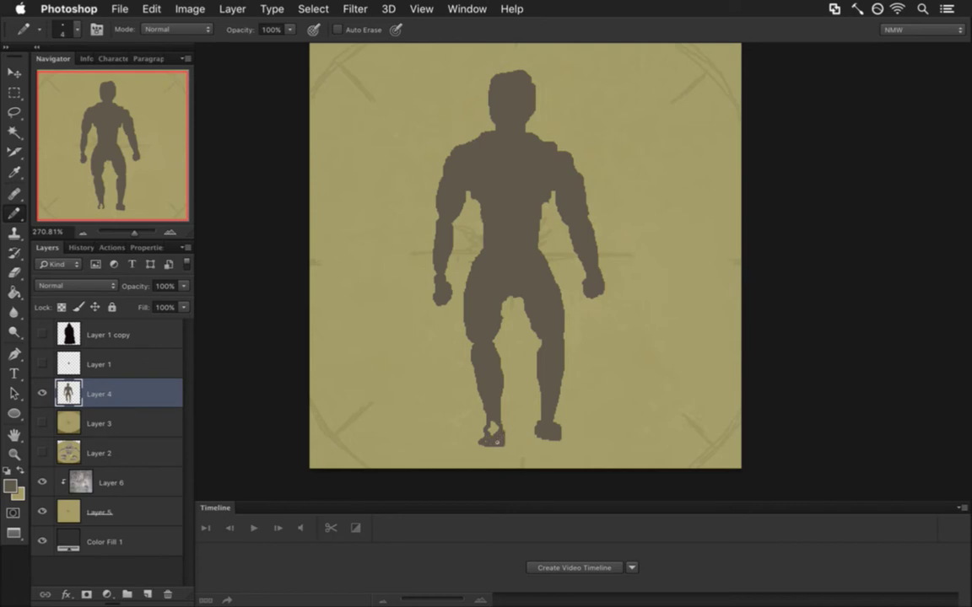
pyautogui.press('e')
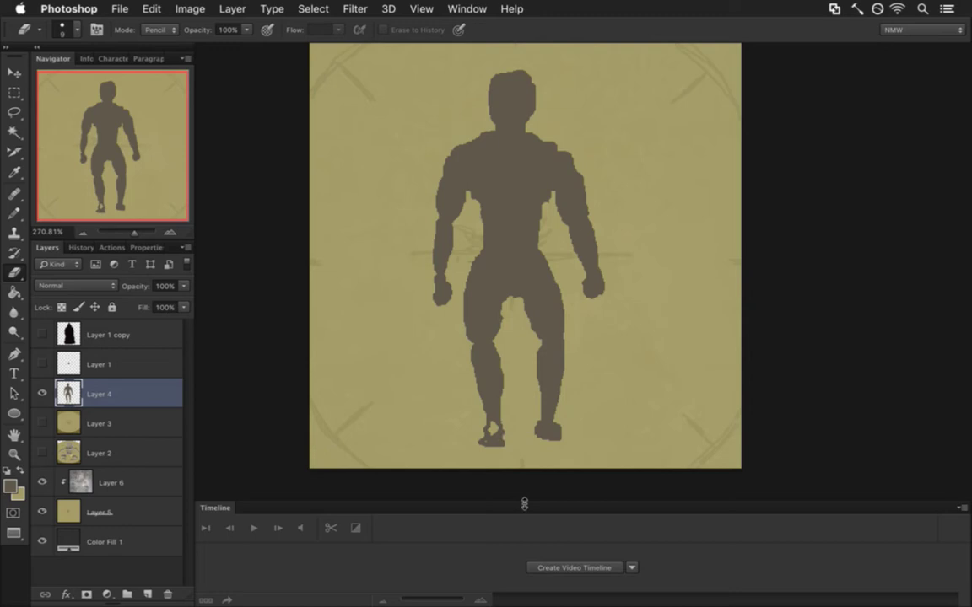
pyautogui.press('b')
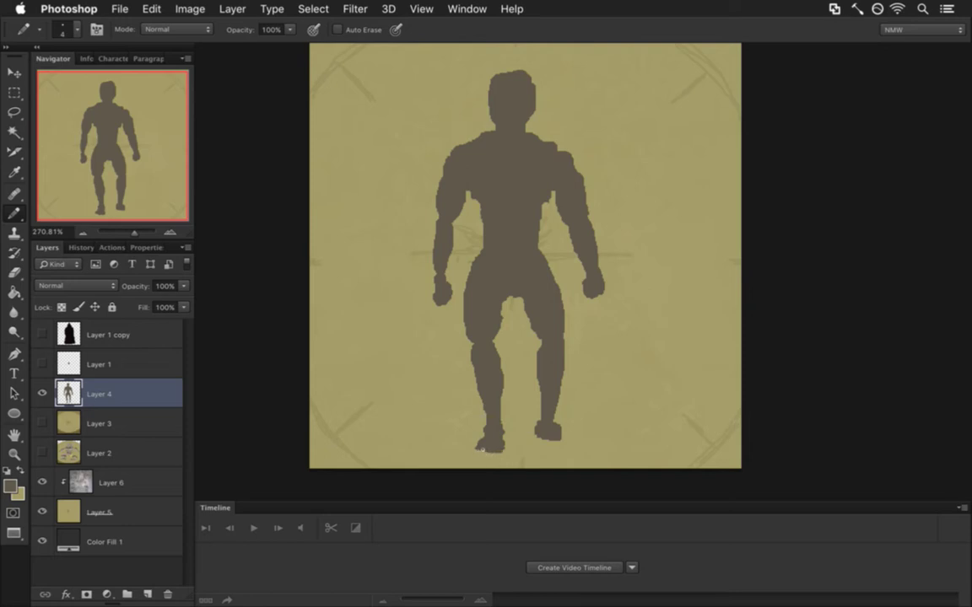
pyautogui.press('e')
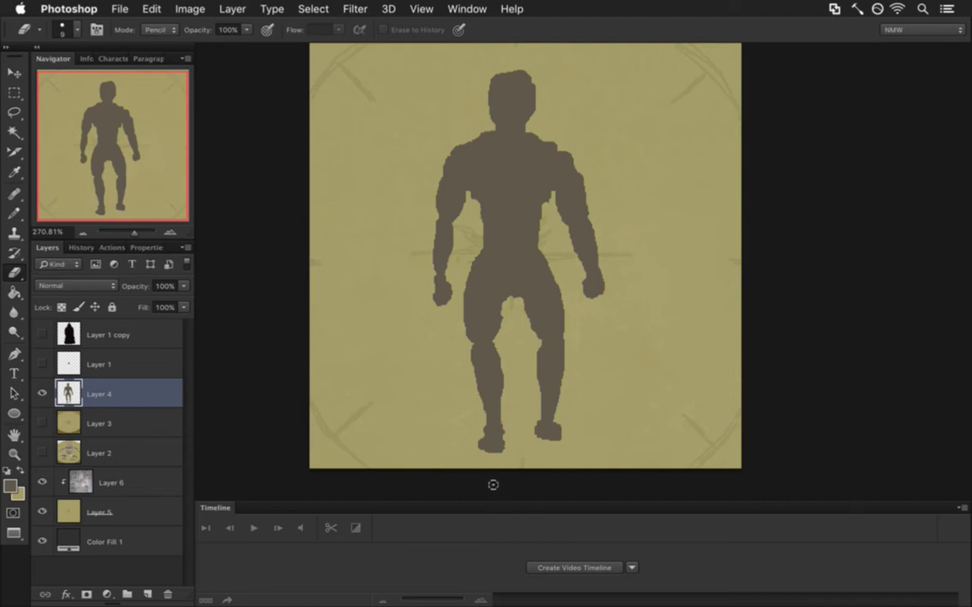
pyautogui.press('b')
# Erase the foot on the right side, redraw it lower and turned outward with the 4 px Pencil, and save the document
pyautogui.press('e')
pyautogui.moveTo(546, 397); pyautogui.dragTo(560, 444)
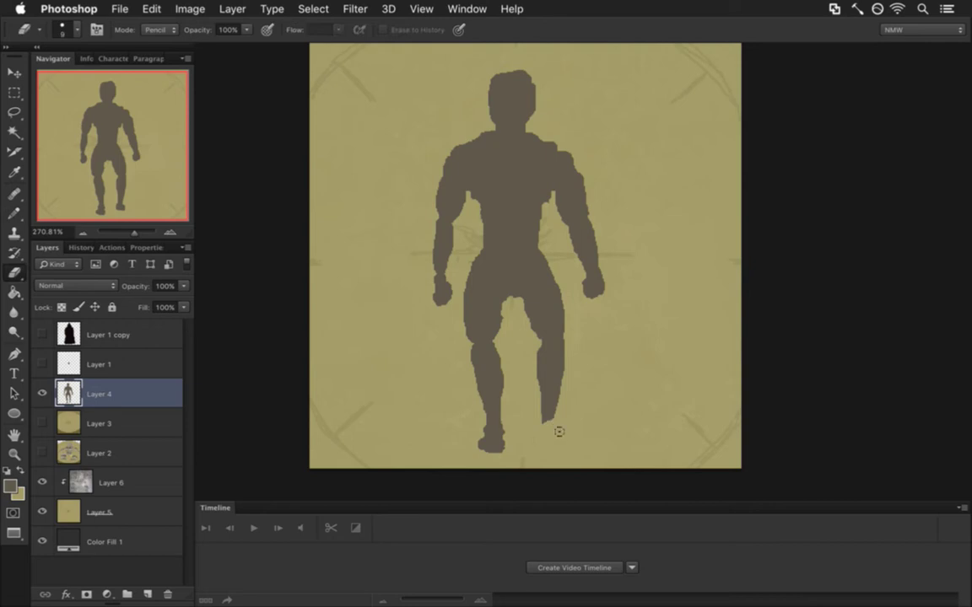
pyautogui.press('b')
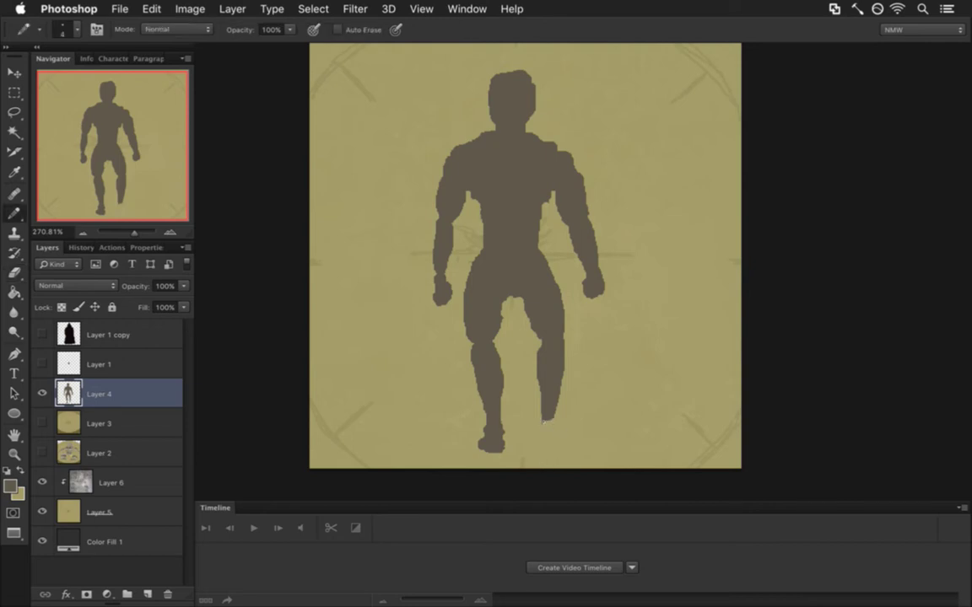
pyautogui.moveTo(545, 421)
pyautogui.mouseDown()
pyautogui.moveTo(545, 447)
pyautogui.moveTo(562, 453)
pyautogui.moveTo(574, 445)
pyautogui.moveTo(555, 439)
pyautogui.moveTo(549, 420)
pyautogui.moveTo(552, 443)
pyautogui.moveTo(566, 448)
pyautogui.mouseUp()
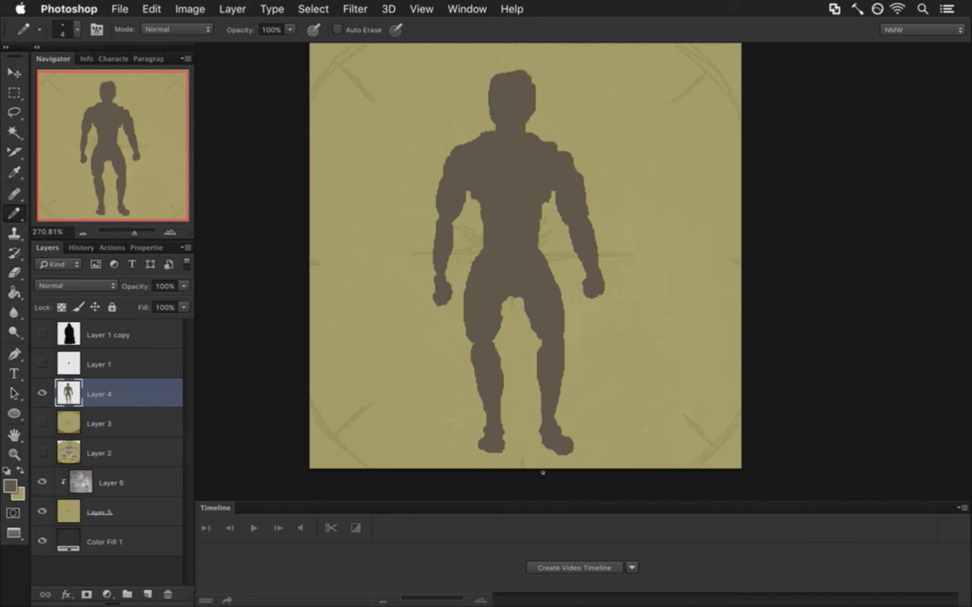
pyautogui.press('super+s')
# Reshape the fist on the figure's left side with the Eraser and a 2 px Pencil, stepping back the unwanted strokes
pyautogui.press('e')
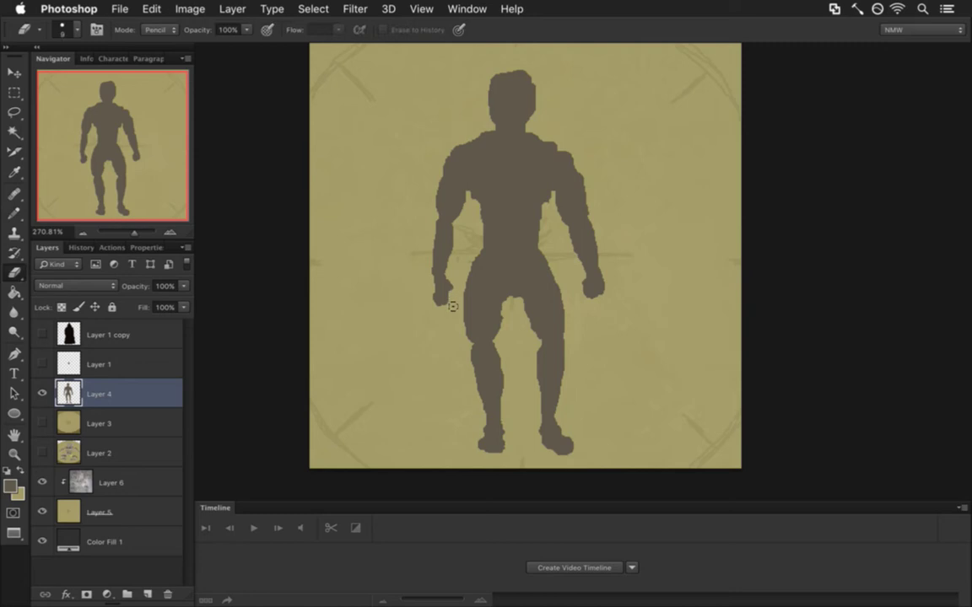
pyautogui.press('b')
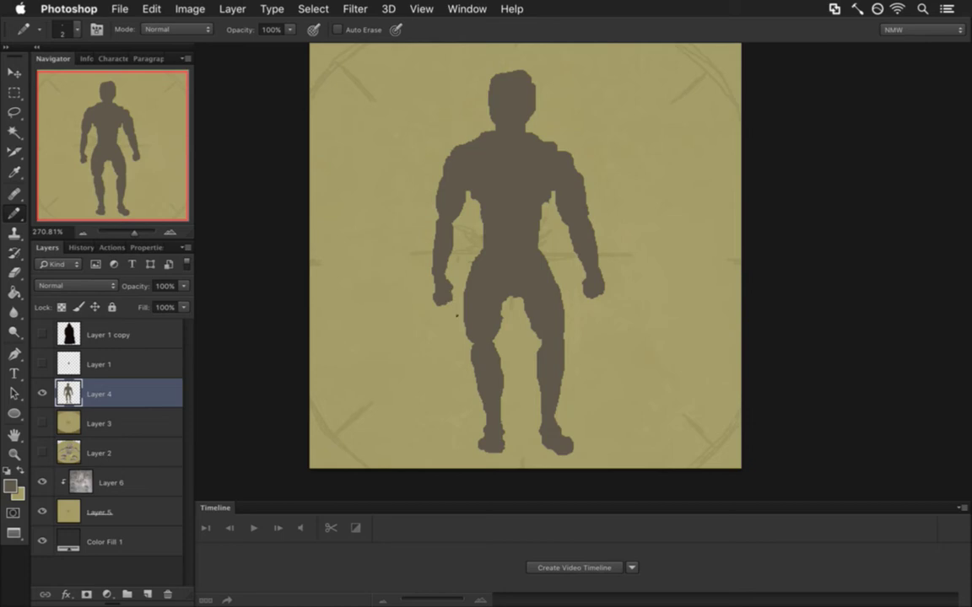
pyautogui.press('super+alt+z')
pyautogui.press('super+alt+z')
pyautogui.press('super+z')
# Carve both armpits into narrower points with a small Eraser and touch up the edges with the Pencil
pyautogui.press('e')
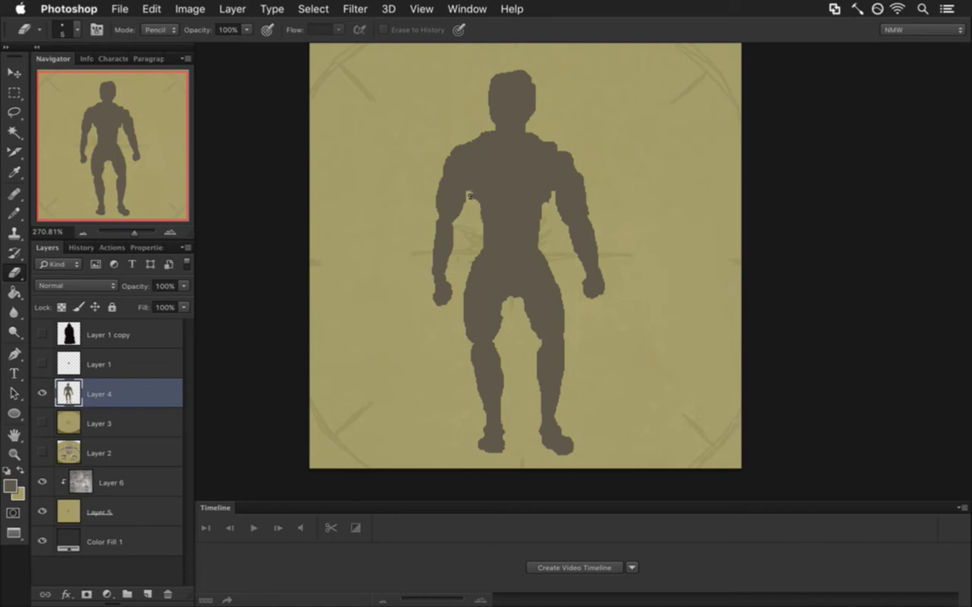
pyautogui.press('[')
pyautogui.press('[')
pyautogui.press('[')
pyautogui.press('[')
pyautogui.press(']')
pyautogui.press(']')
pyautogui.press(']')
pyautogui.press(']')
pyautogui.press('[')
pyautogui.press('b')
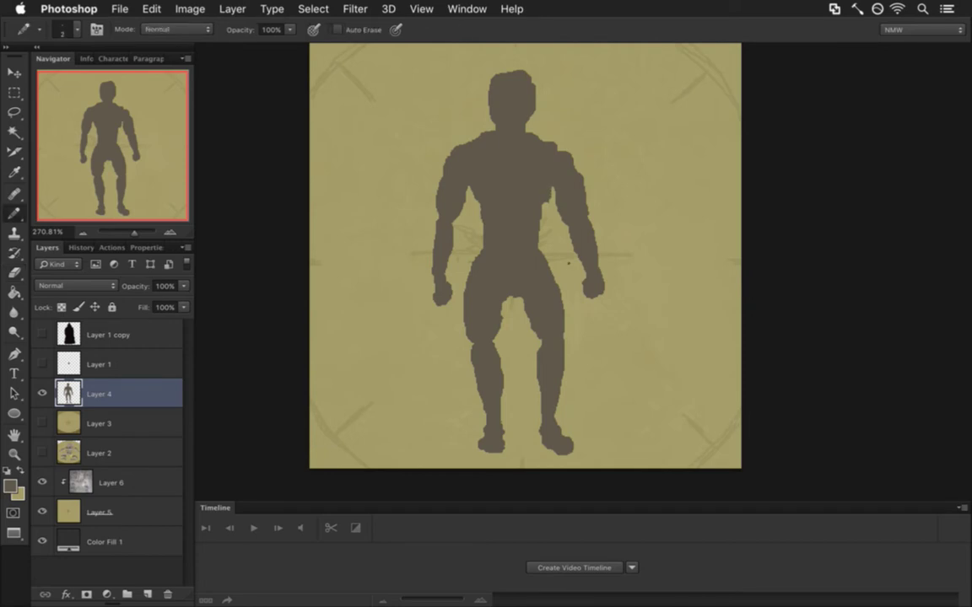
# Lasso the arm on the right side, move it closer to the body, and transform it with 99.43% height and 2.7° rotation
pyautogui.press('l')
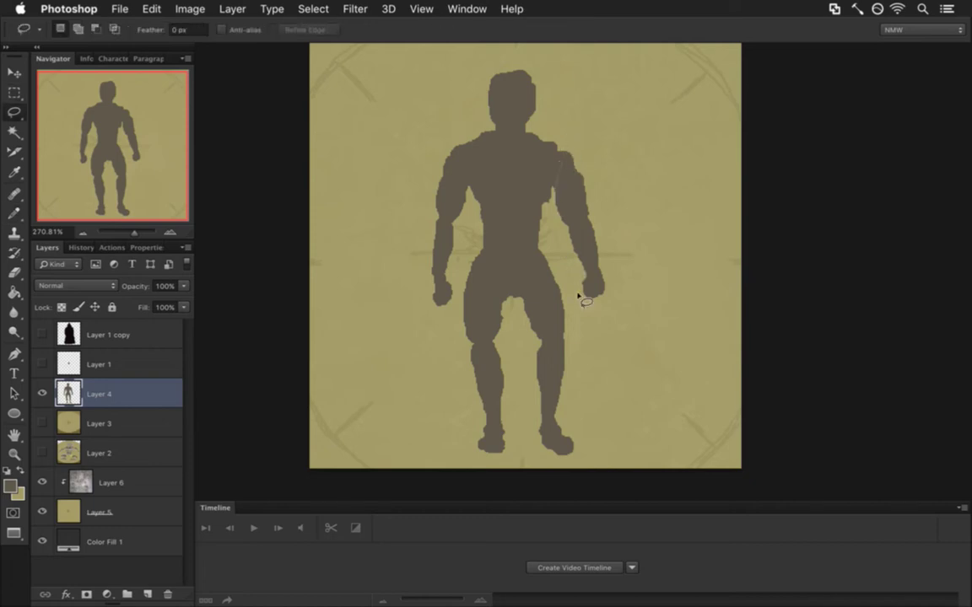
pyautogui.moveTo(580, 135); pyautogui.dragTo(572, 139)
pyautogui.press('v')
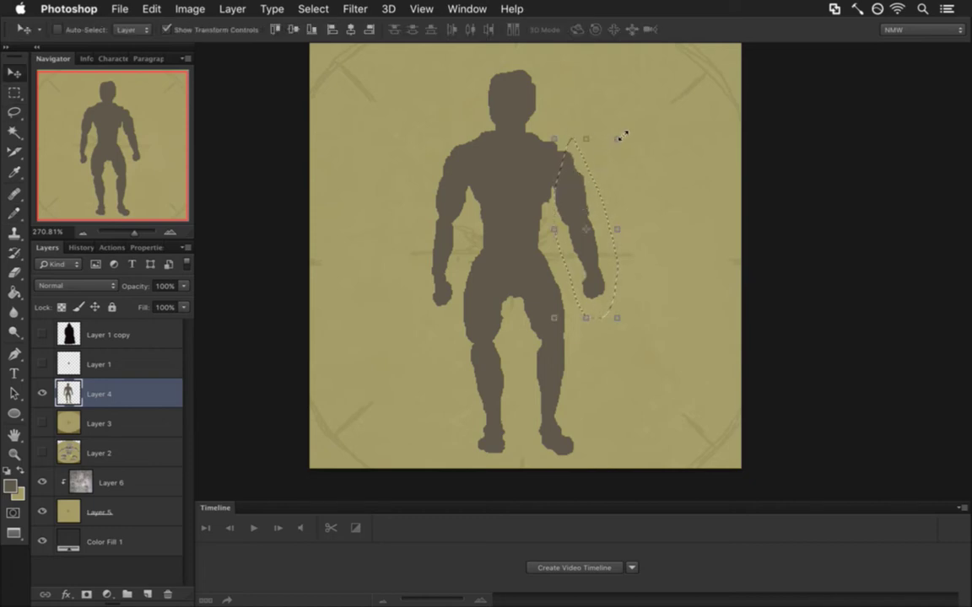
pyautogui.moveTo(616, 318); pyautogui.dragTo(622, 312)
pyautogui.moveTo(583, 192); pyautogui.dragTo(576, 191)
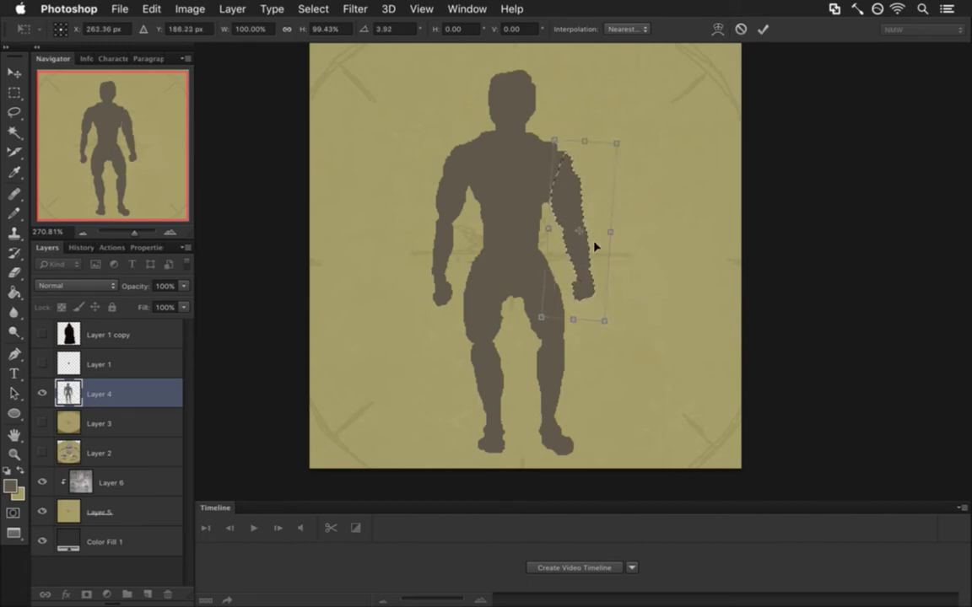
pyautogui.press('Left')
pyautogui.press('Down')
pyautogui.press('Down')
pyautogui.click(390, 29)
pyautogui.write('2')
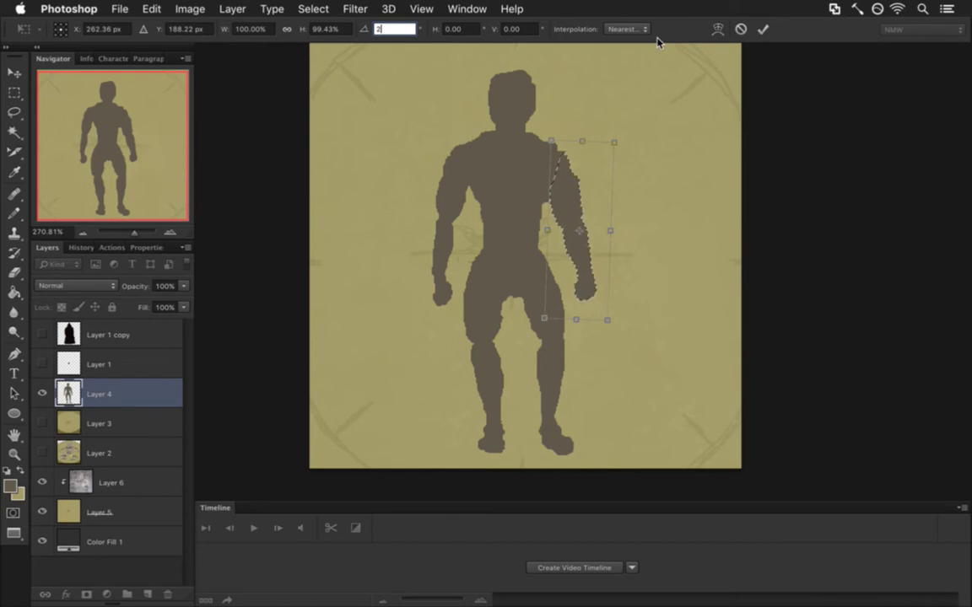
pyautogui.write('.7')
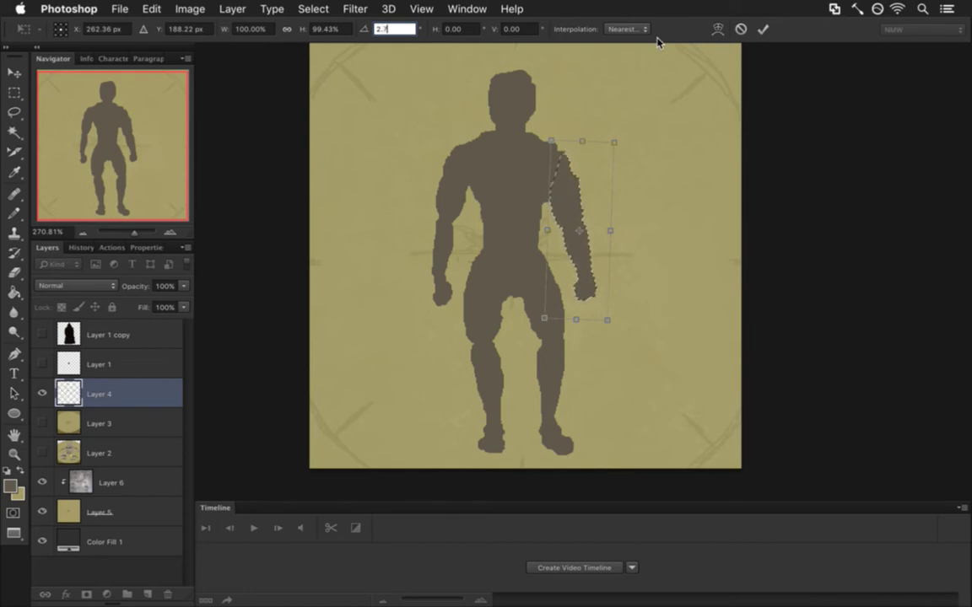
pyautogui.press('Return')
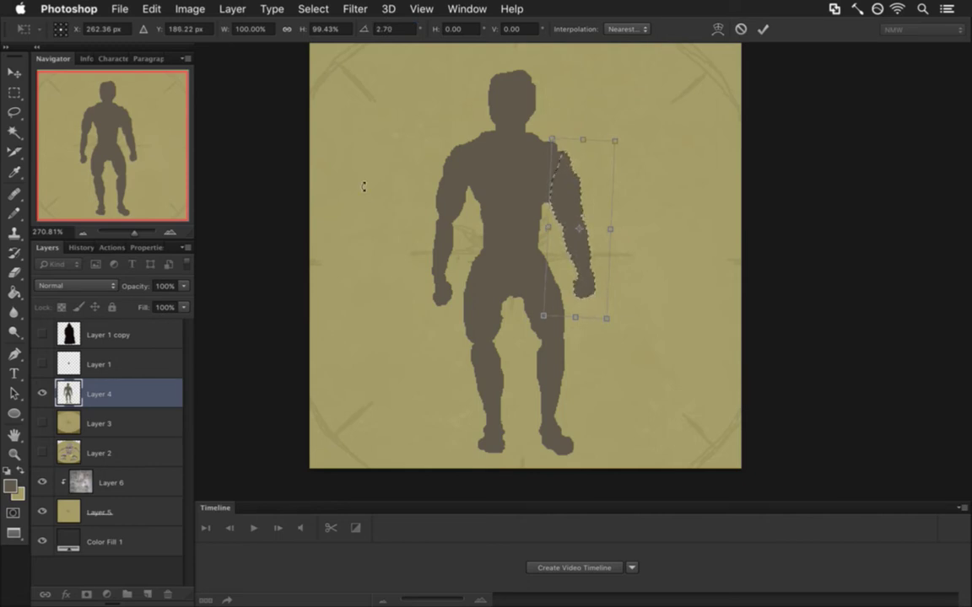
# Raise the transformed arm to a Y position of 180.22 px, apply the transform, and clear the selection
pyautogui.press('Up')
pyautogui.press('Up')
pyautogui.press('Up')
pyautogui.press('Up')
pyautogui.press('Up')
pyautogui.press('Up')
pyautogui.press('Up')
pyautogui.press('Up')
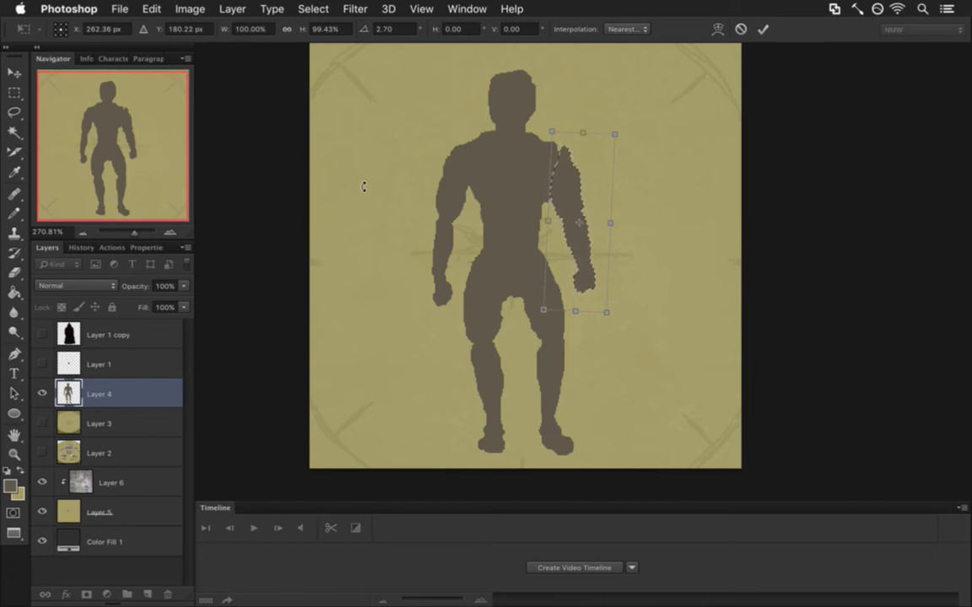
pyautogui.press('Up')
pyautogui.press('Up')
pyautogui.press('Up')
pyautogui.press('Up')
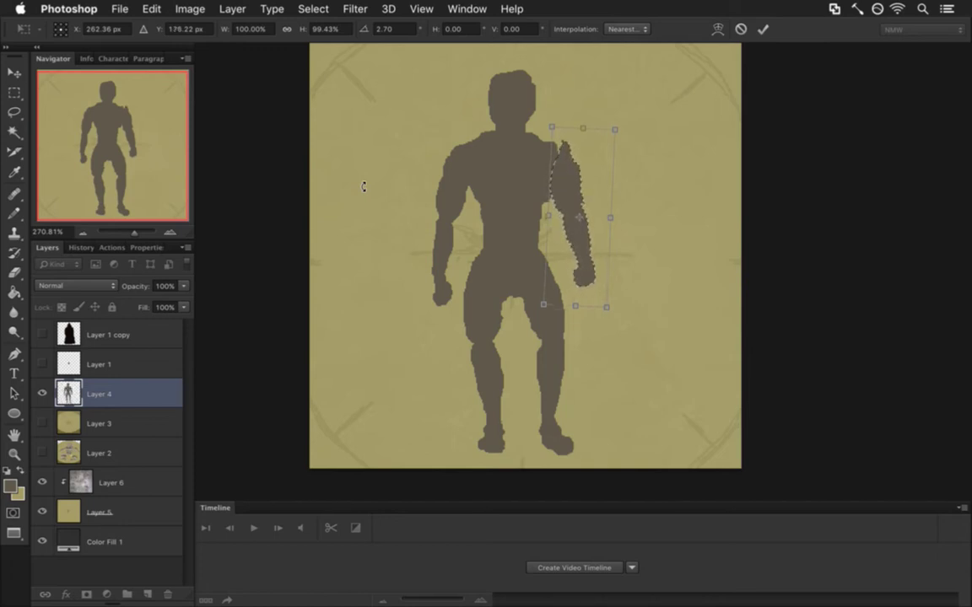
pyautogui.press('Down')
pyautogui.press('Down')
pyautogui.press('Down')
pyautogui.press('Down')
pyautogui.press('Down')
pyautogui.press('Down')
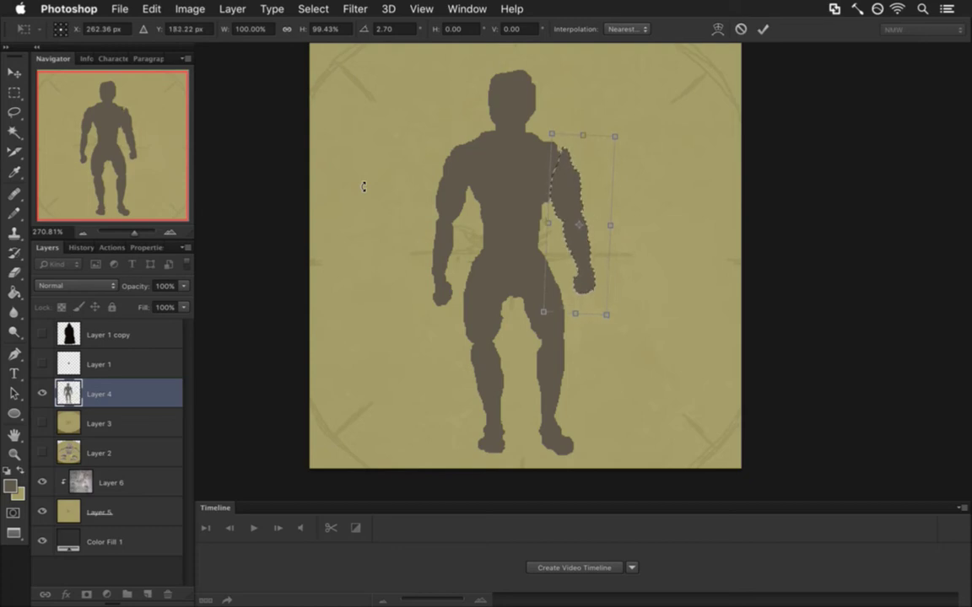
pyautogui.press('Left')
pyautogui.press('Up')
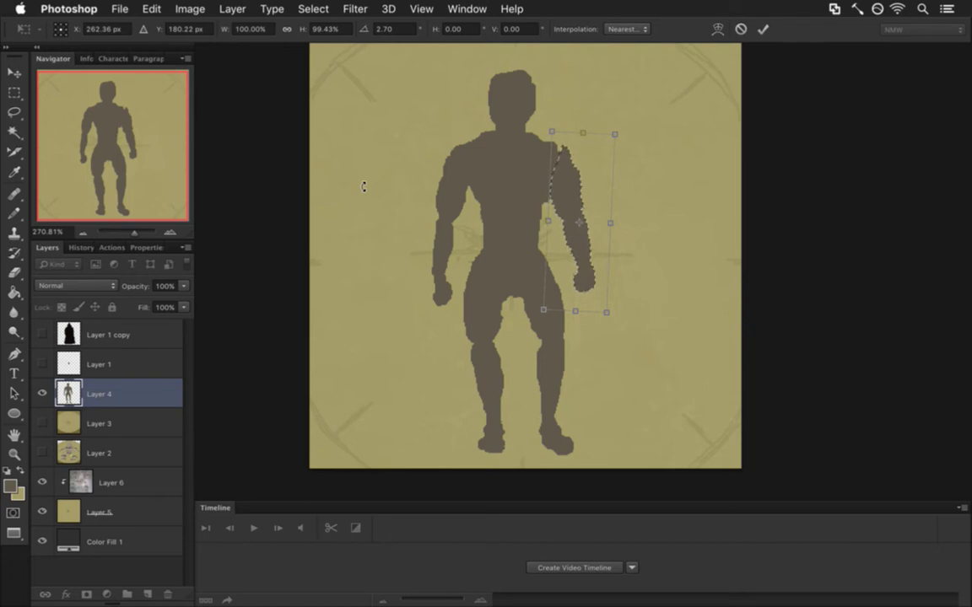
pyautogui.press('Return')
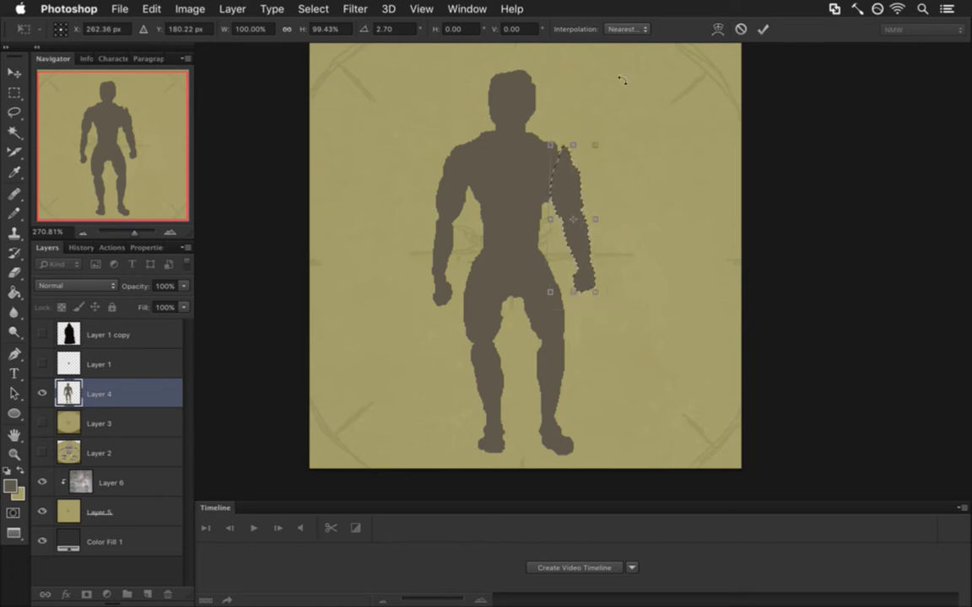
pyautogui.press('Return')
pyautogui.hotkey('ctrl', 'd')
pyautogui.press('i')
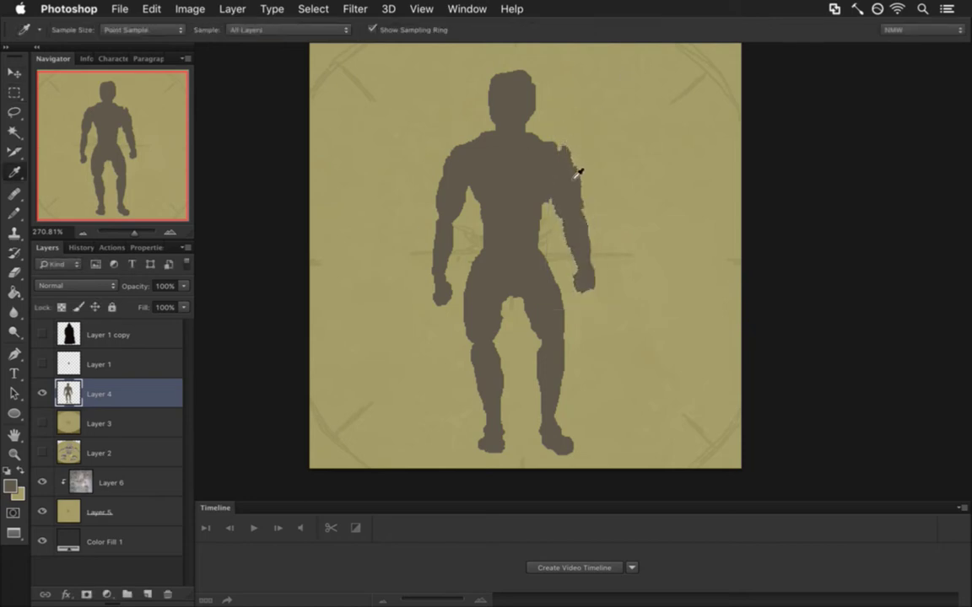
# Fill the notched shoulder on the right side and smooth the outer upper arm with a 2 px Pencil and 3 px Eraser
pyautogui.press('b')
pyautogui.moveTo(560, 148); pyautogui.dragTo(564, 151)
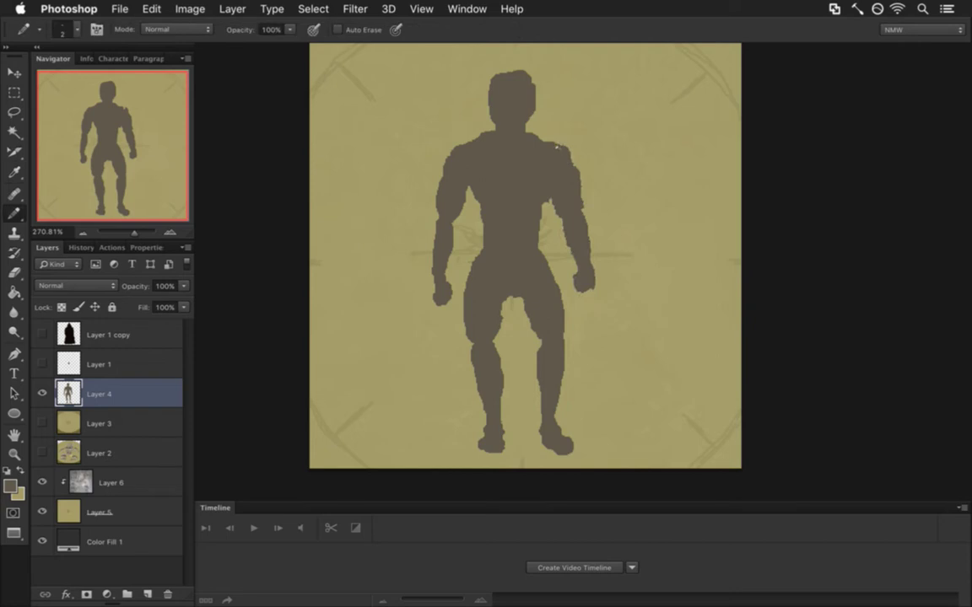
pyautogui.press('e')
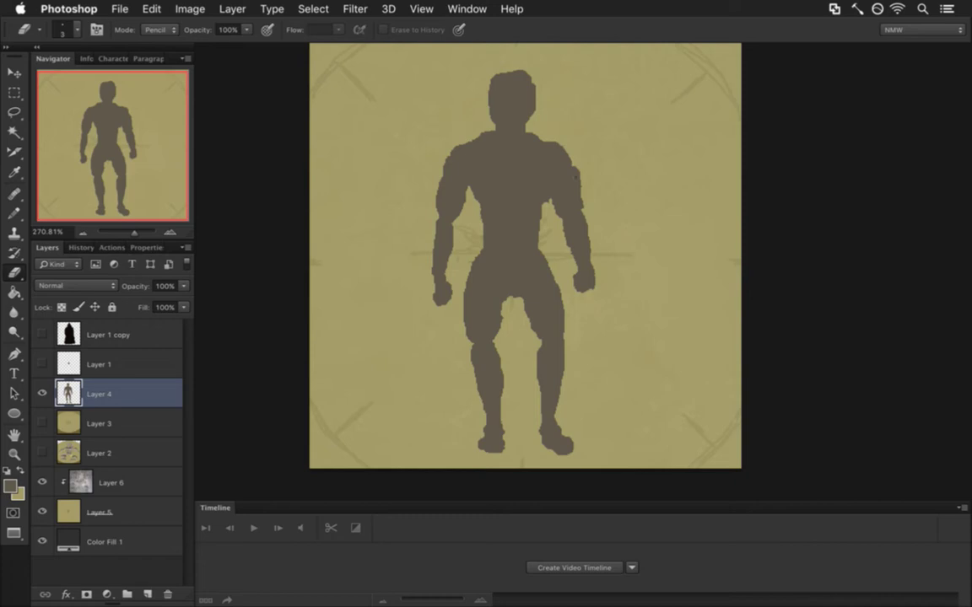
pyautogui.moveTo(553, 145); pyautogui.dragTo(565, 154)
pyautogui.press('super+alt+z')
pyautogui.press('super+alt+z')
pyautogui.click(579, 177)
pyautogui.press('m')
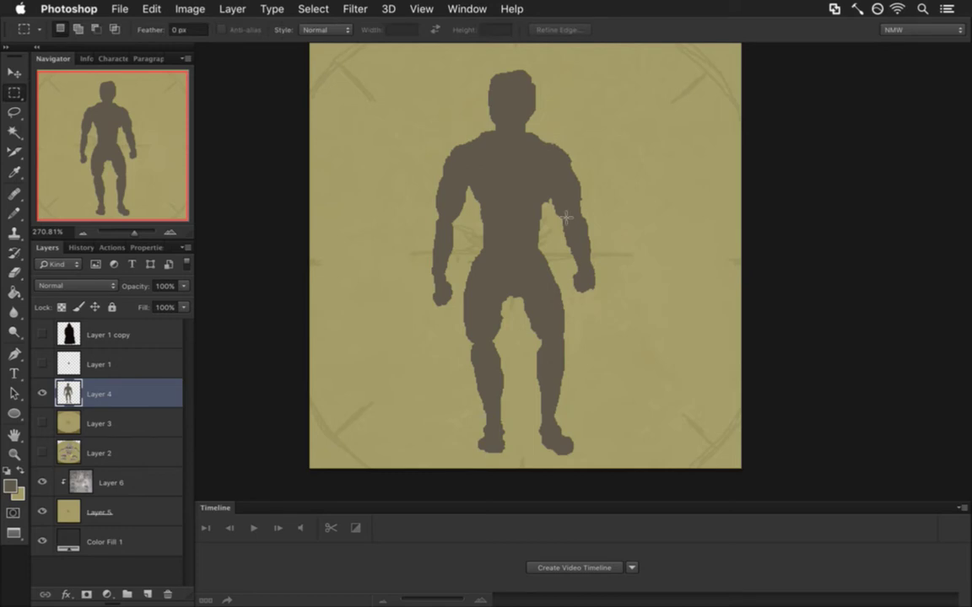
# Carve the armpit on the right side into a narrow point with a 1 px Eraser and clean its edges with the Pencil
pyautogui.press('b')
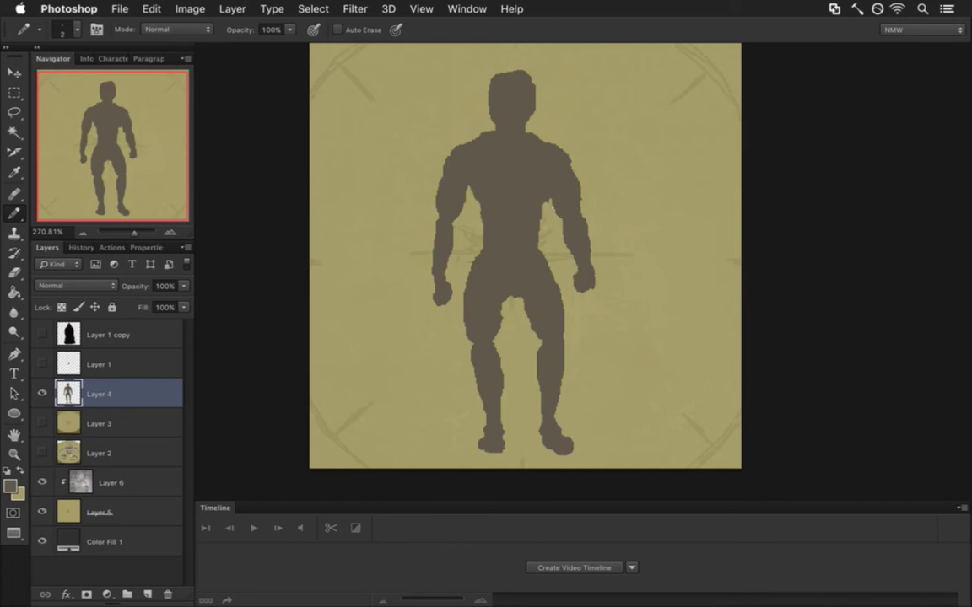
pyautogui.press('e')
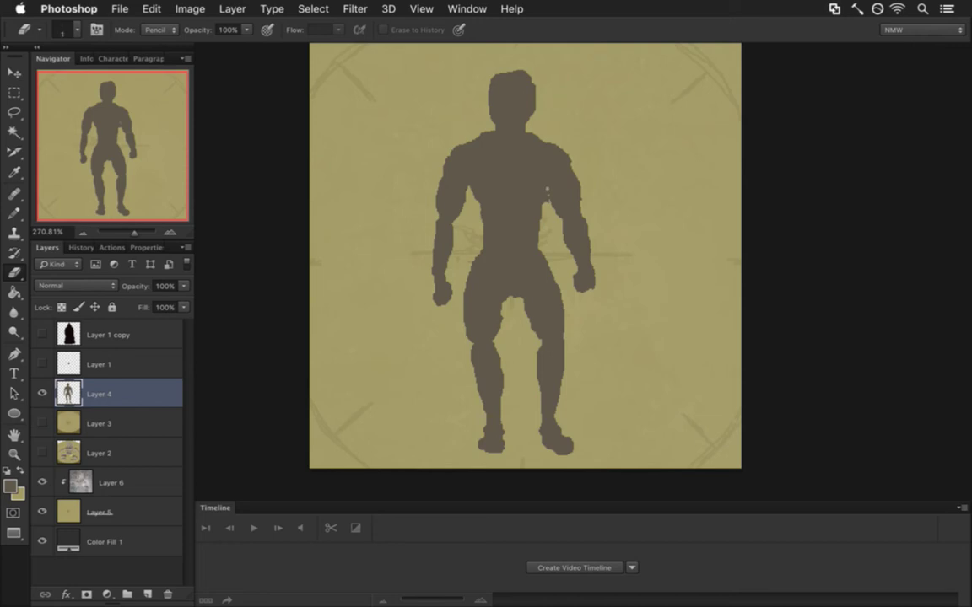
pyautogui.moveTo(547, 191); pyautogui.dragTo(548, 199)
pyautogui.press('b')
pyautogui.click(551, 190)
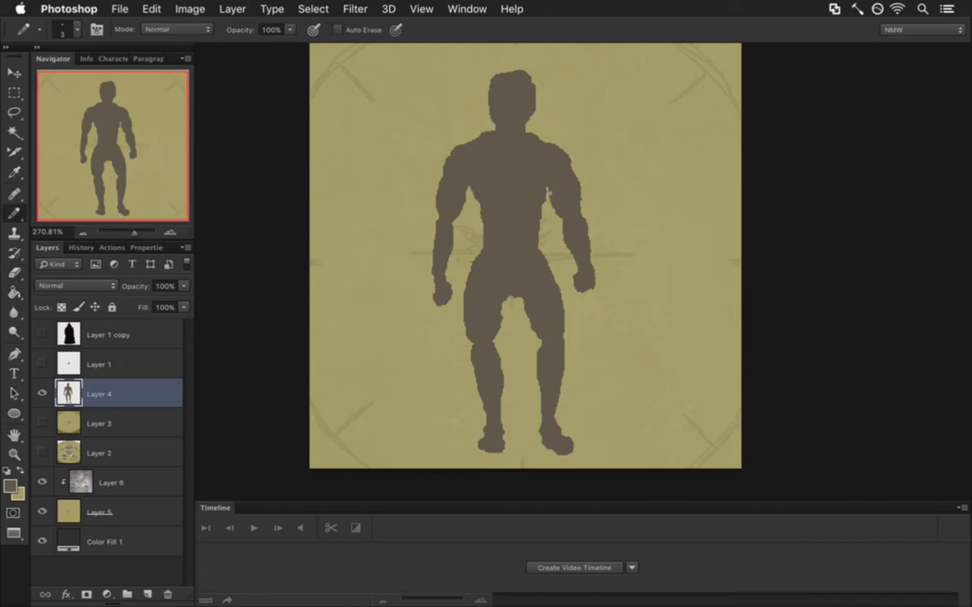
pyautogui.press('e')
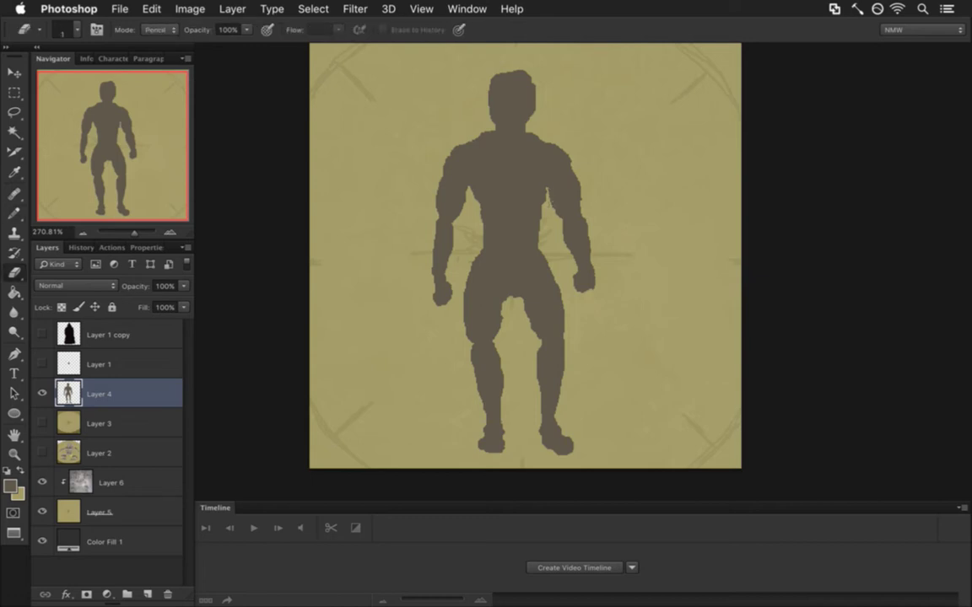
# Thicken the outer edge of the forearm on the left side with a small Pencil
pyautogui.press('b')
pyautogui.press(']')
pyautogui.press(']')
pyautogui.press(']')
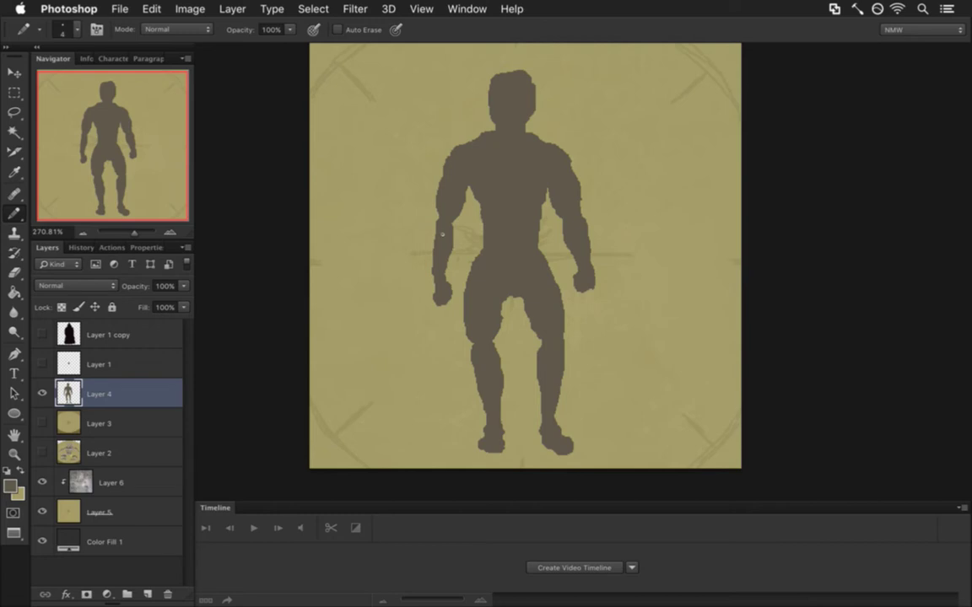
pyautogui.press(']')
pyautogui.press('[')
pyautogui.press('[')
pyautogui.press('[')
pyautogui.press('[')
pyautogui.moveTo(437, 228)
pyautogui.mouseDown()
pyautogui.moveTo(431, 256)
pyautogui.moveTo(433, 208)
pyautogui.mouseUp()
# Marquee-select the forearm and fist on the left side, scale them to 84.52% height, apply the transform, and deselect
pyautogui.press('m')
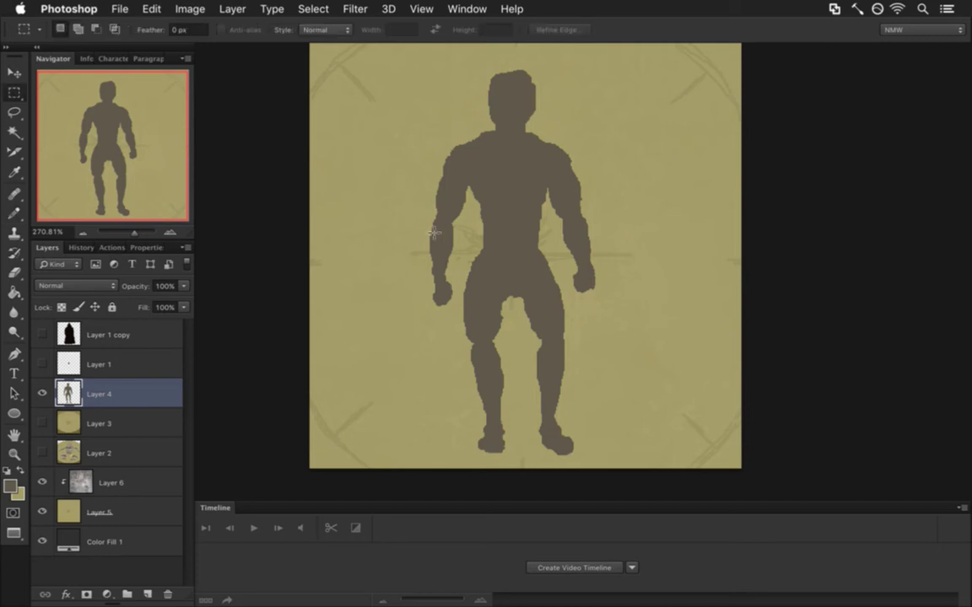
pyautogui.moveTo(421, 237); pyautogui.dragTo(433, 303)
pyautogui.press('v')
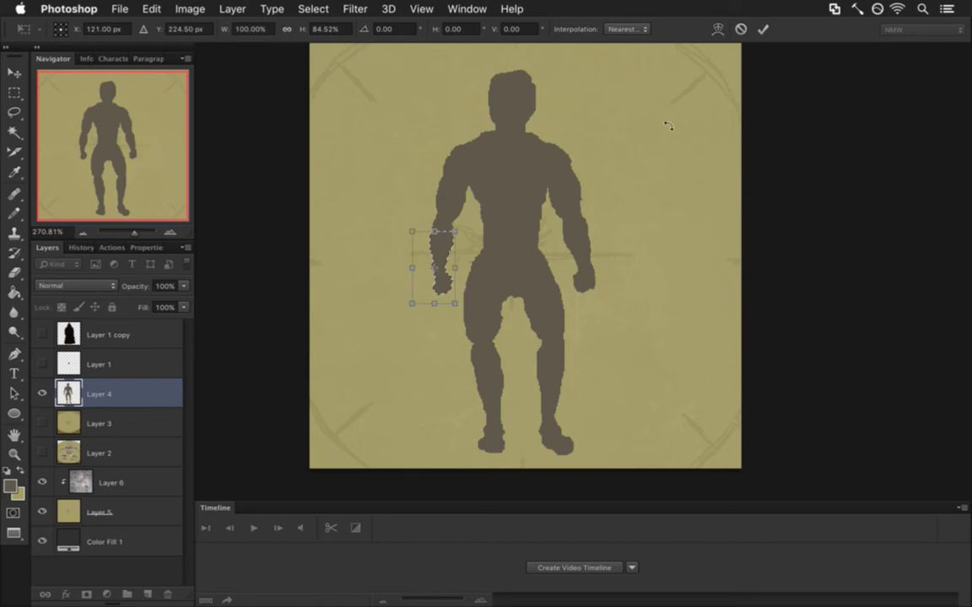
pyautogui.click(763, 29)
pyautogui.press('m')
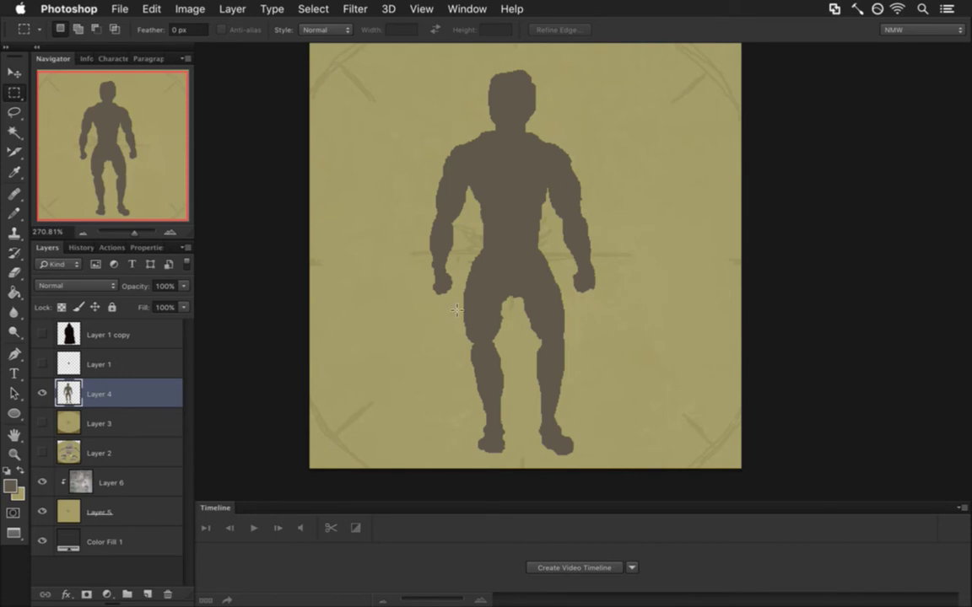
# Touch up the shortened arm's fist with a 3 px Pencil and undo the last stroke
pyautogui.press('b')
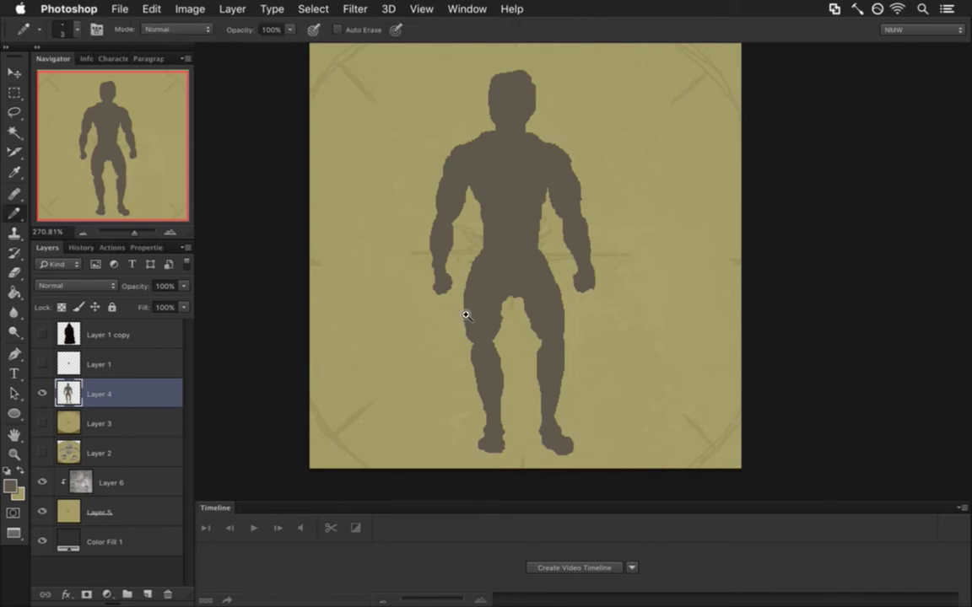
pyautogui.scroll(2, 459, 319)
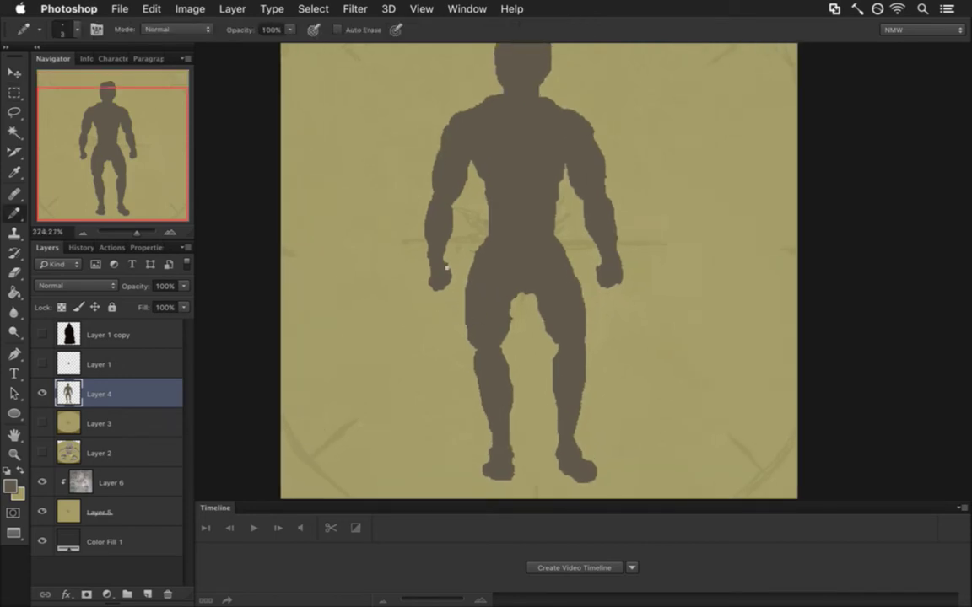
pyautogui.press('super+z')
# Select the entire figure with a rectangular marquee and make it ready for transforming
pyautogui.press('m')
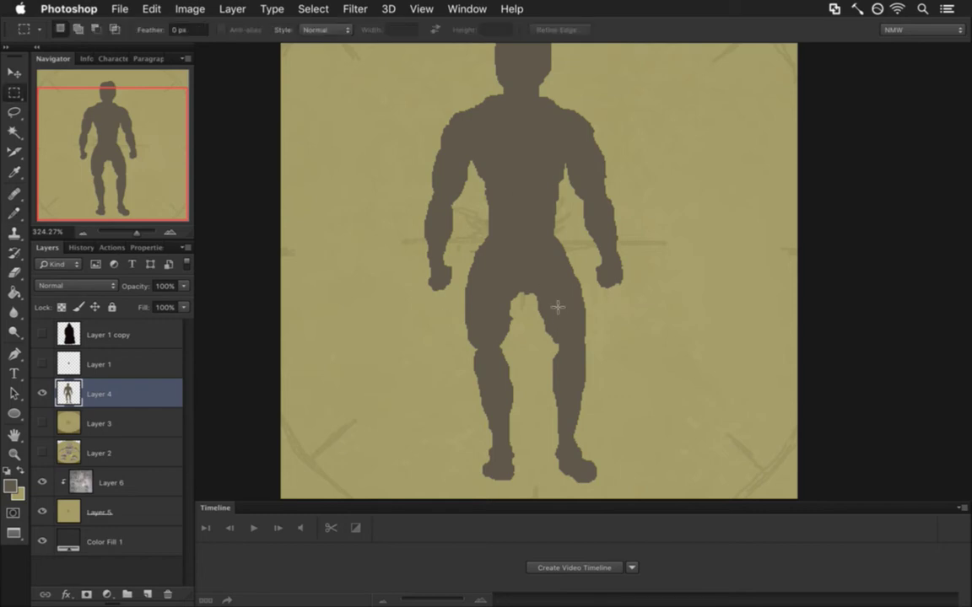
pyautogui.moveTo(538, 274); pyautogui.dragTo(509, 271)
pyautogui.moveTo(543, 163); pyautogui.dragTo(541, 198)
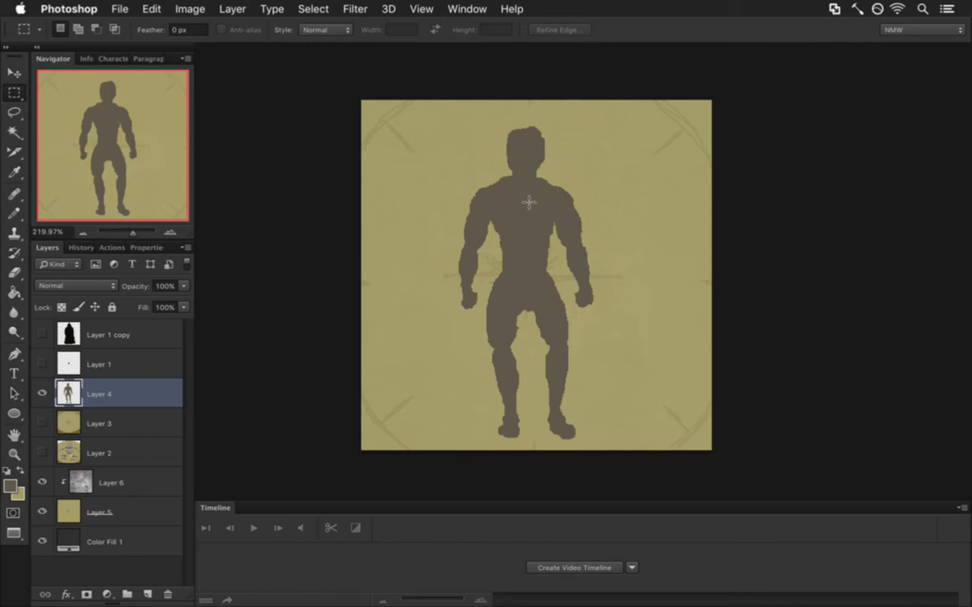
pyautogui.moveTo(426, 116); pyautogui.dragTo(618, 451)
pyautogui.press('v')
pyautogui.moveTo(416, 281); pyautogui.dragTo(445, 287)
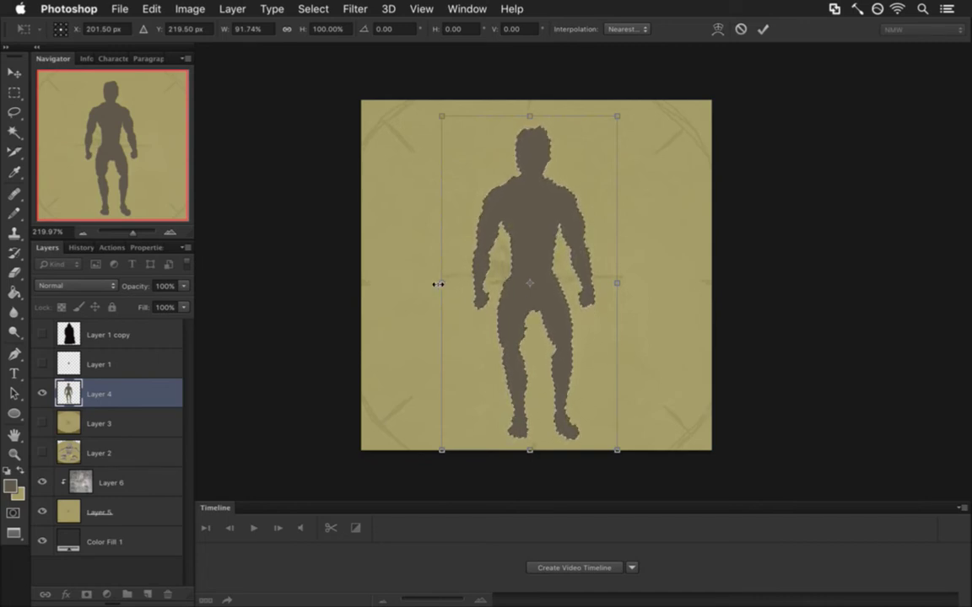
pyautogui.moveTo(442, 282); pyautogui.dragTo(433, 282)
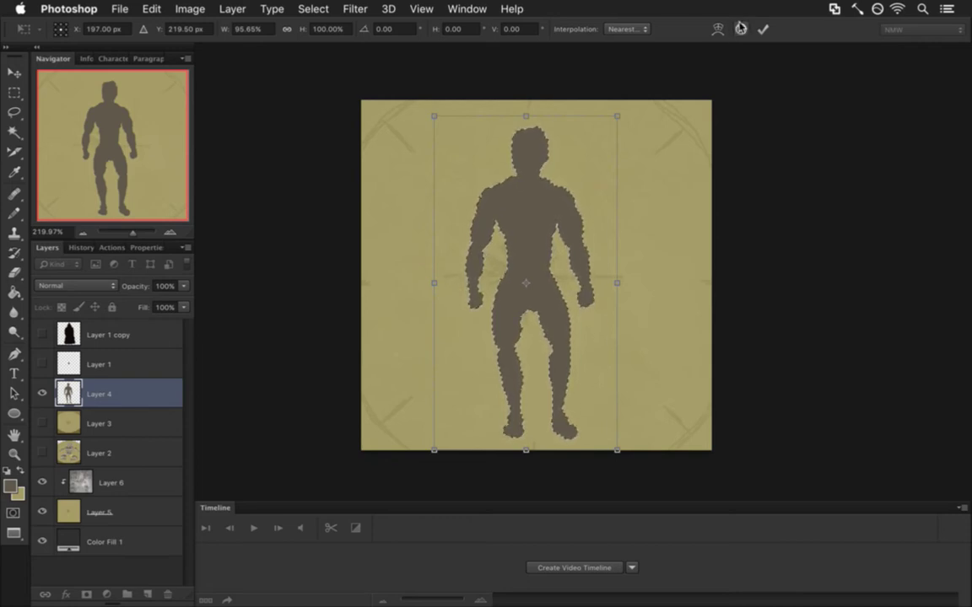
pyautogui.click(763, 28)
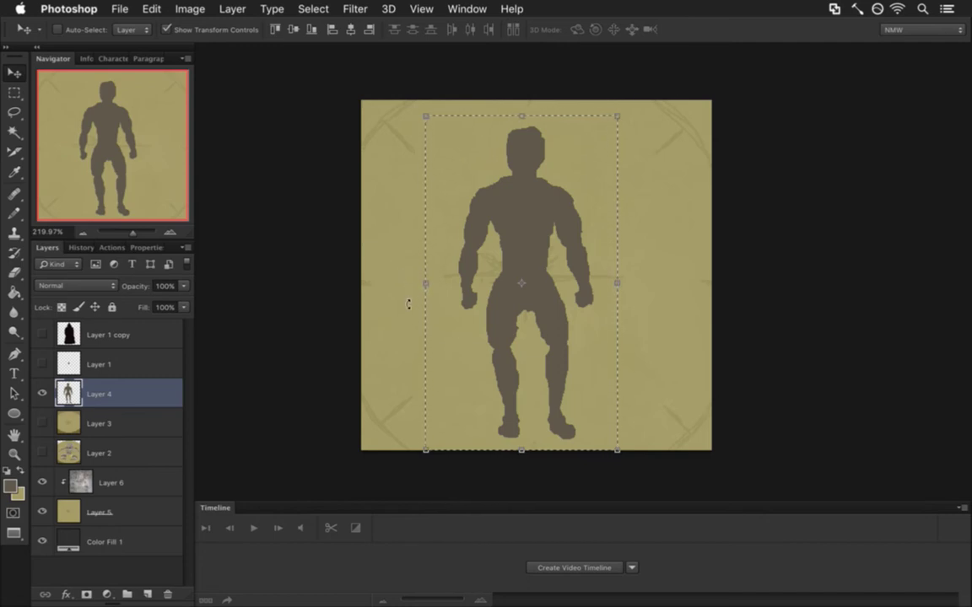
# Narrow the whole selected figure to 98.26% width and apply the transform
pyautogui.press('super+t')
pyautogui.moveTo(427, 282); pyautogui.dragTo(430, 284)
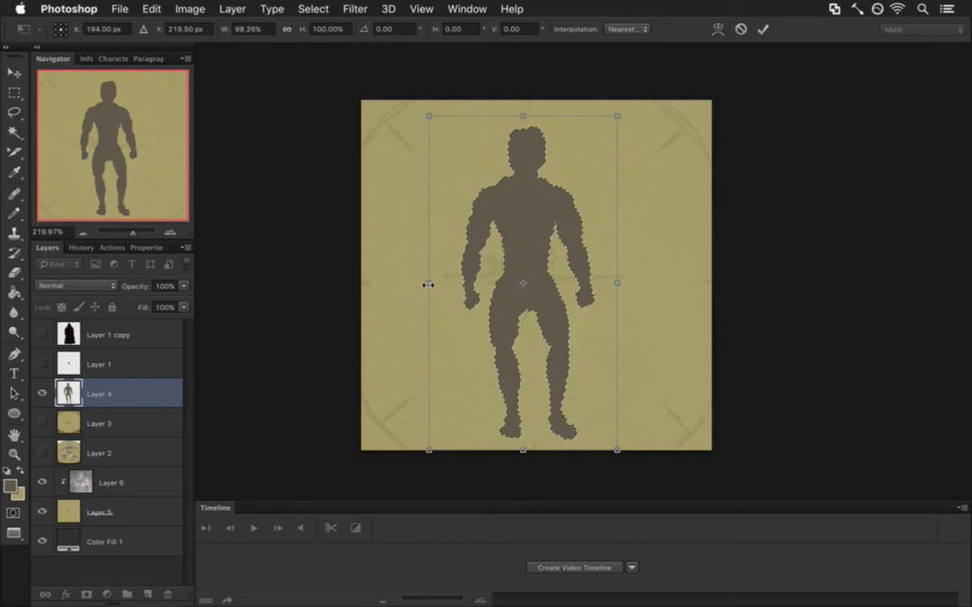
pyautogui.moveTo(429, 285); pyautogui.dragTo(426, 281)
pyautogui.click(761, 31)
pyautogui.press('m')
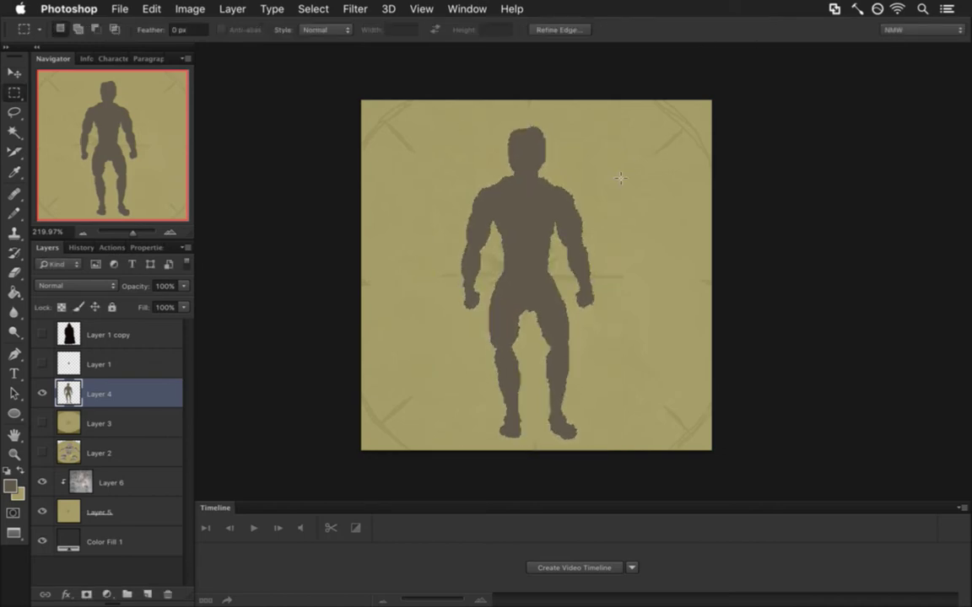
# Compare the narrowed figure with its earlier width, keep it and deselect, and round off the top of the head with a 3 px Eraser
pyautogui.press('super+z')
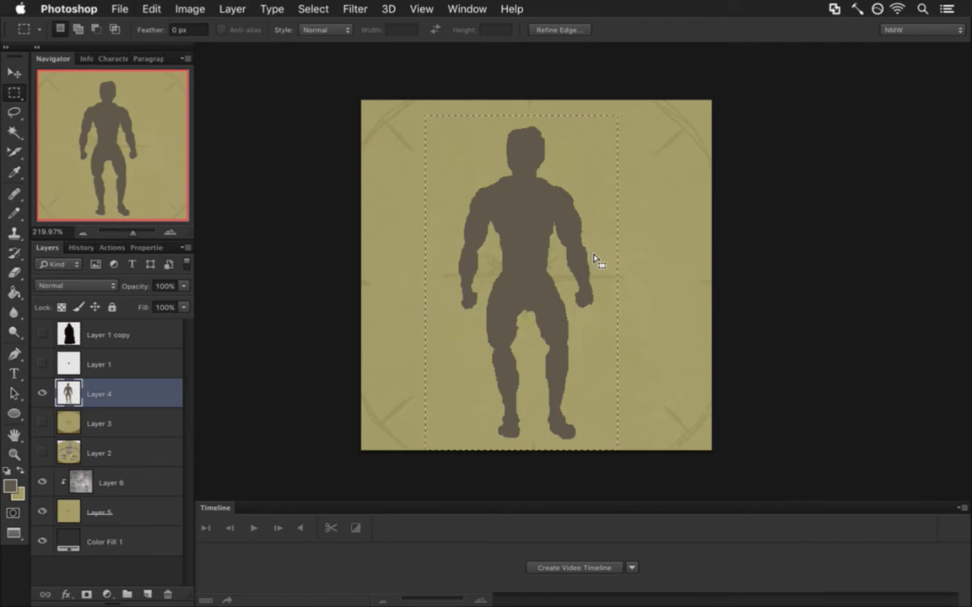
pyautogui.press('super+shift+z')
pyautogui.press('super+z')
pyautogui.press('super+shift+z')
pyautogui.press('super+shift+z')
pyautogui.press('super+shift+z')
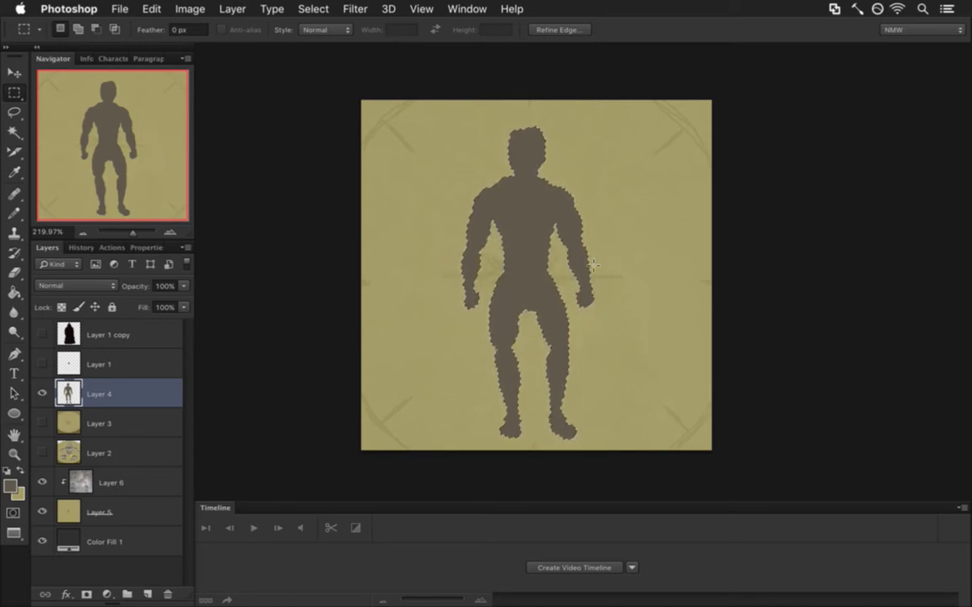
pyautogui.press('super+d')
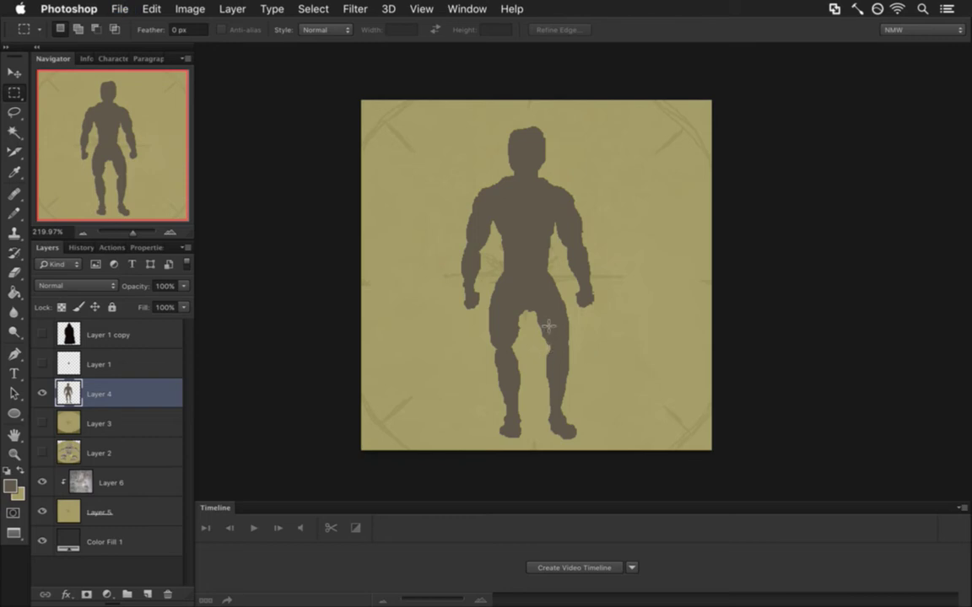
pyautogui.press('e')
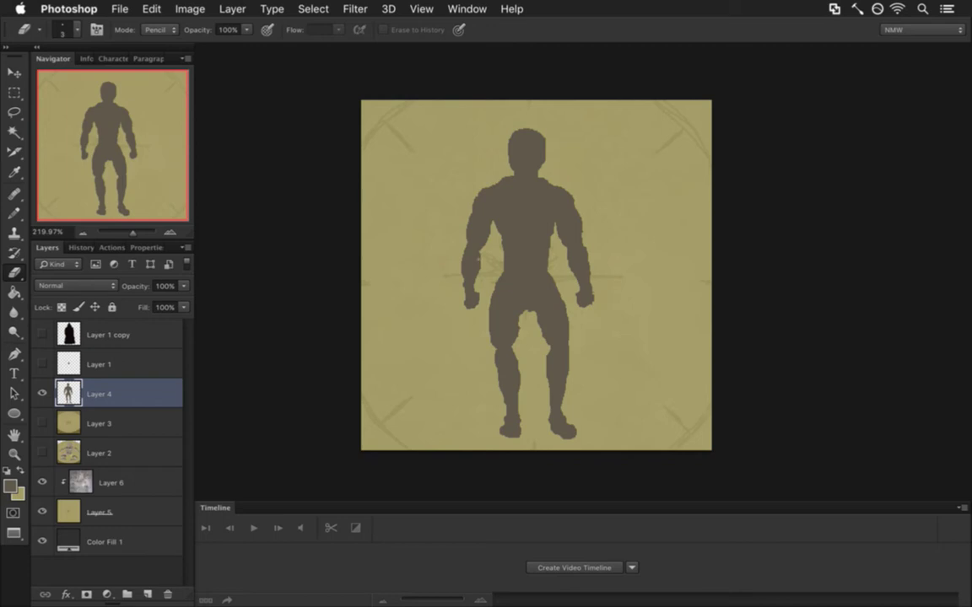
# Show Layer 2 briefly to check the enlarged robot artwork behind the silhouette, and hide it again
pyautogui.click(67, 453)
pyautogui.click(41, 453)
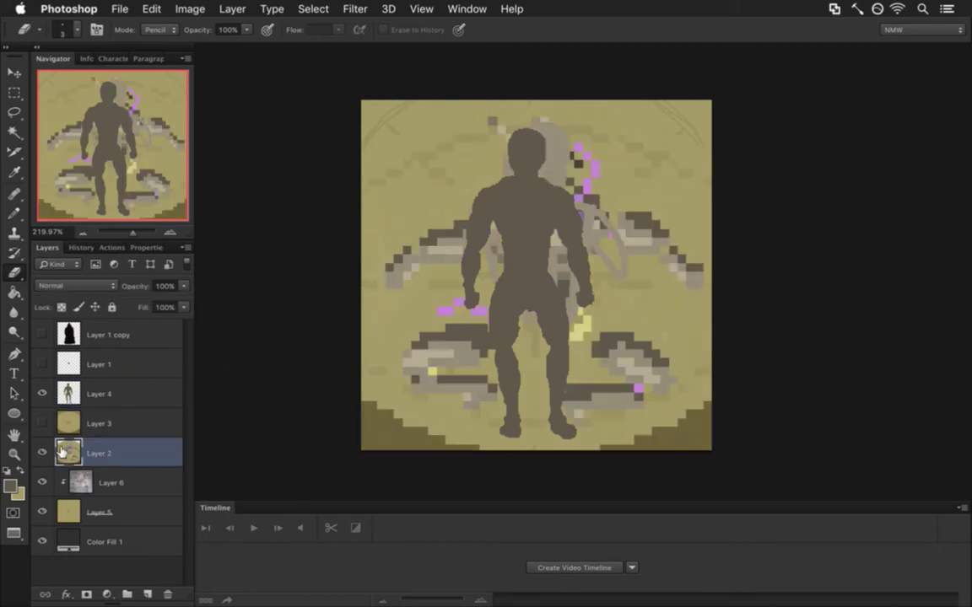
pyautogui.click(42, 453)
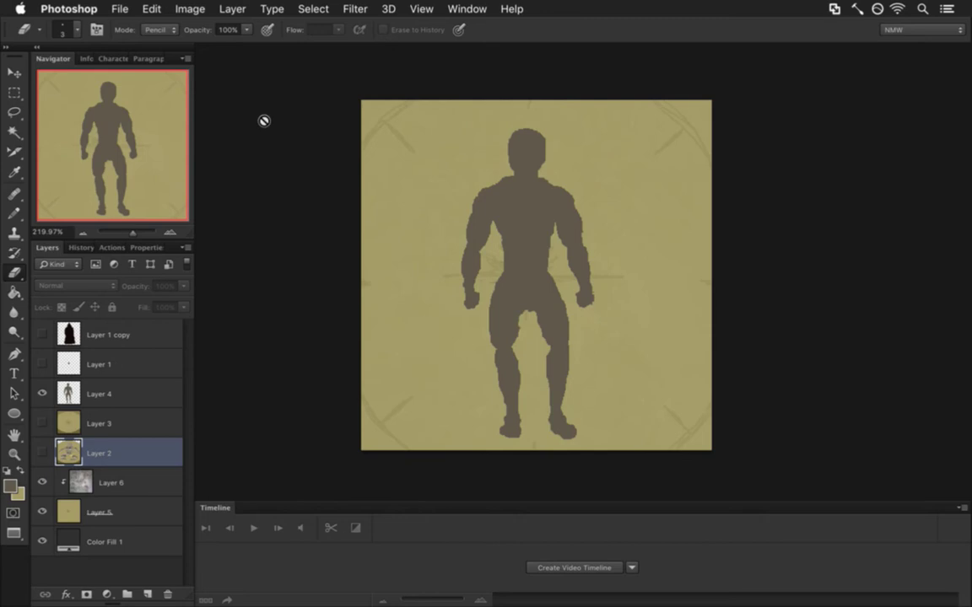
# Switch to the JibOperation.psd document
pyautogui.click(467, 9)
pyautogui.scroll(-3, 498, 523)
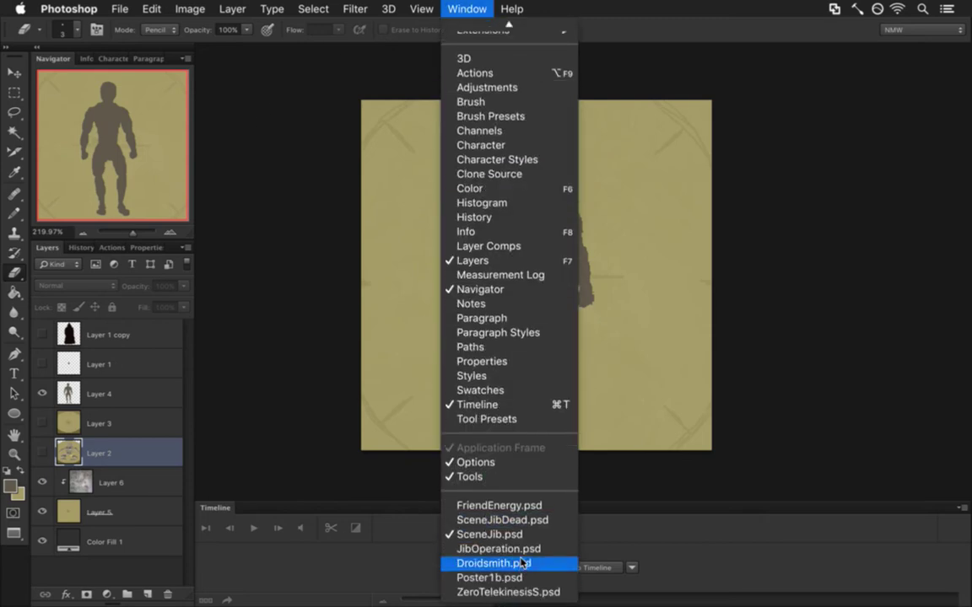
pyautogui.click(525, 546)
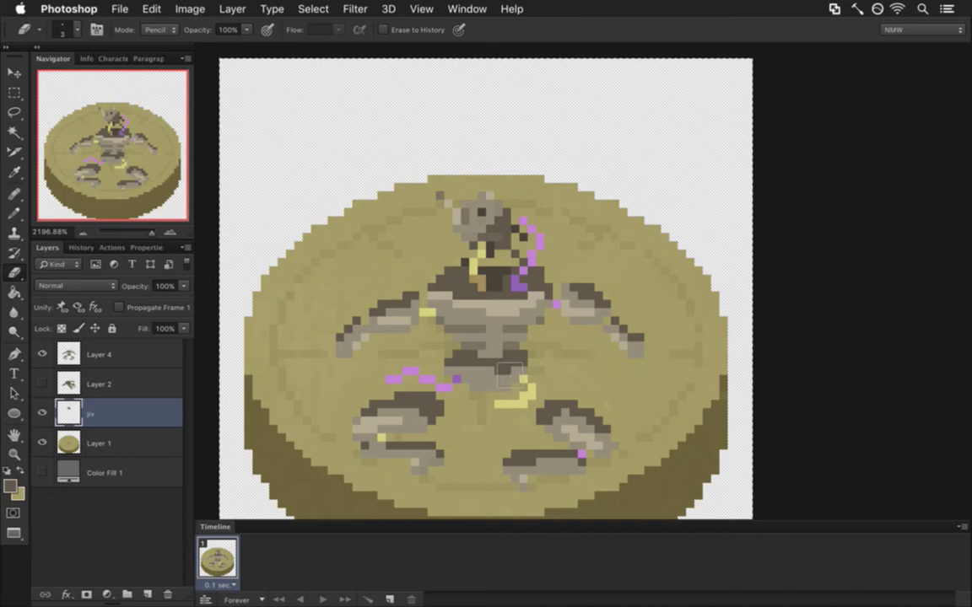
# Undo the recent edits until the robot parts are back in their upside-down arrangement with the head below the torso
pyautogui.press('super+alt+z')
pyautogui.press('super+alt+z')
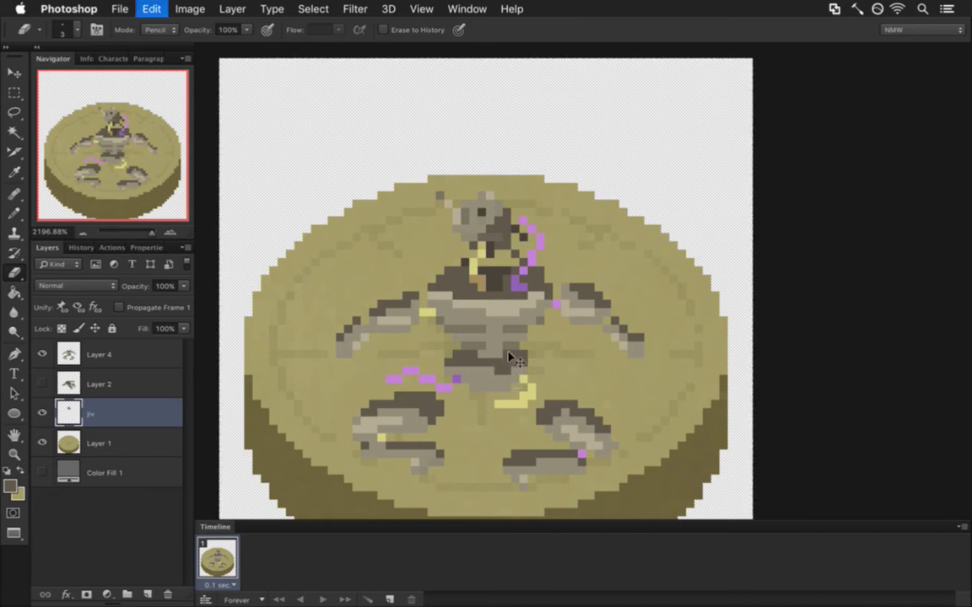
pyautogui.press('super+z')
pyautogui.press('super+z')
pyautogui.press('super+z')
pyautogui.press('super+z')
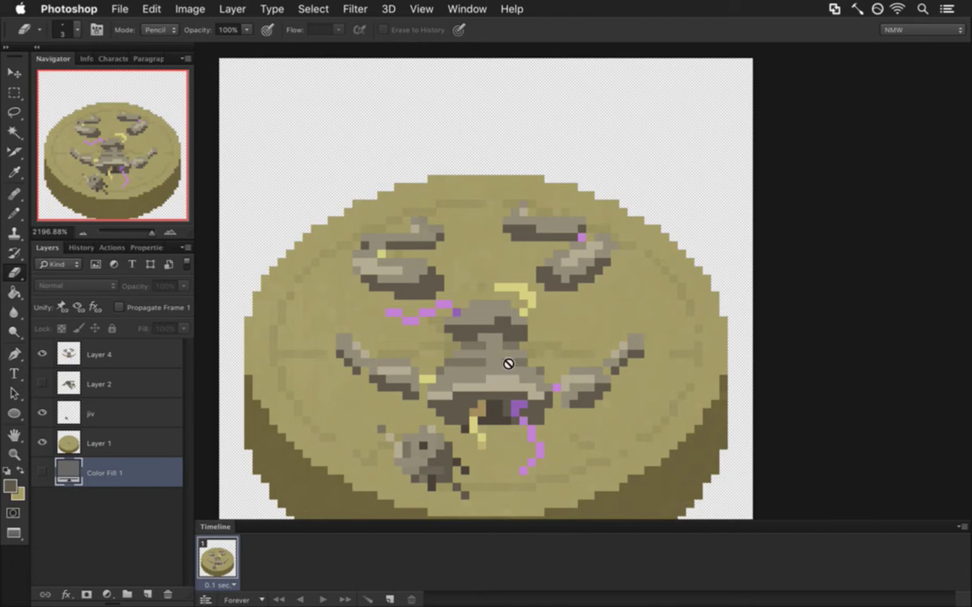
# Revert the document to its saved version and hide the round platform on Layer 1 to isolate the robot parts
pyautogui.click(111, 8)
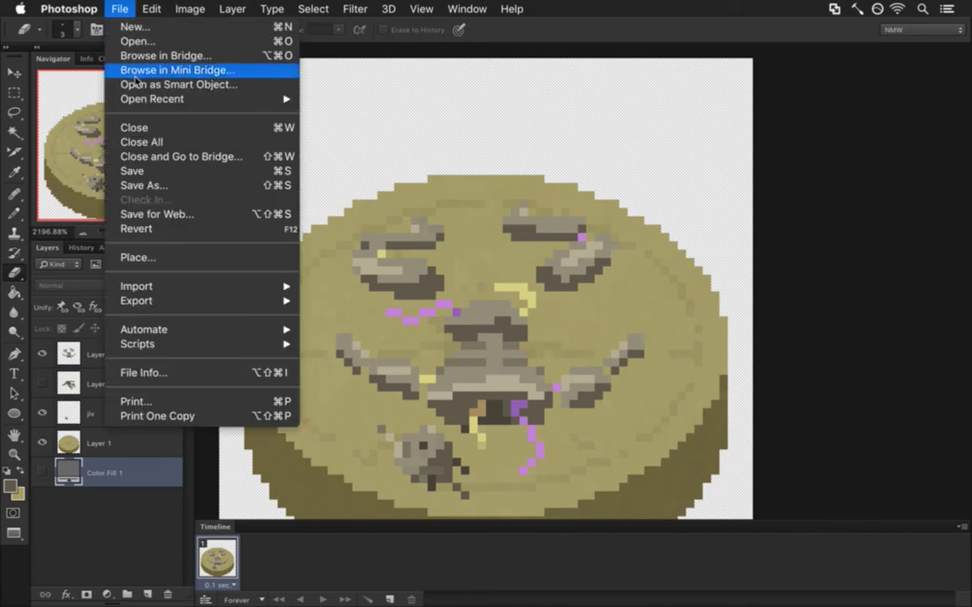
pyautogui.click(161, 214)
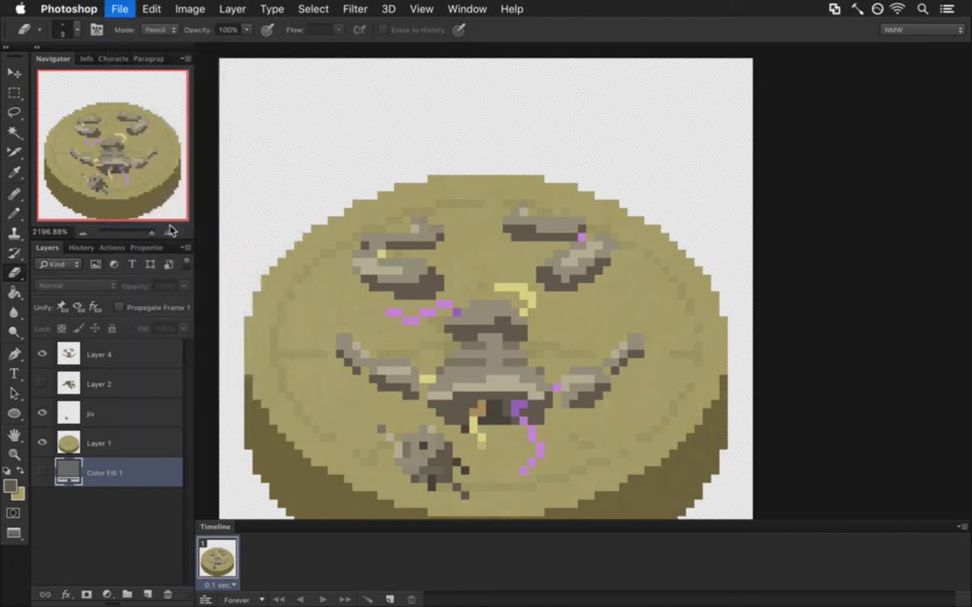
pyautogui.click(43, 443)
pyautogui.moveTo(426, 407); pyautogui.dragTo(386, 395)
pyautogui.moveTo(478, 362); pyautogui.dragTo(578, 203)
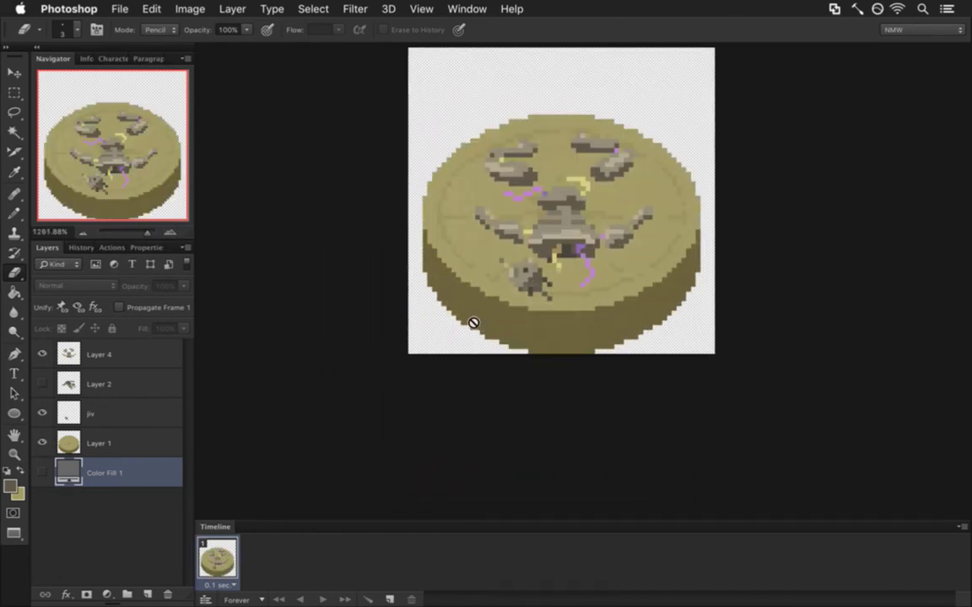
pyautogui.moveTo(549, 251); pyautogui.dragTo(523, 314)
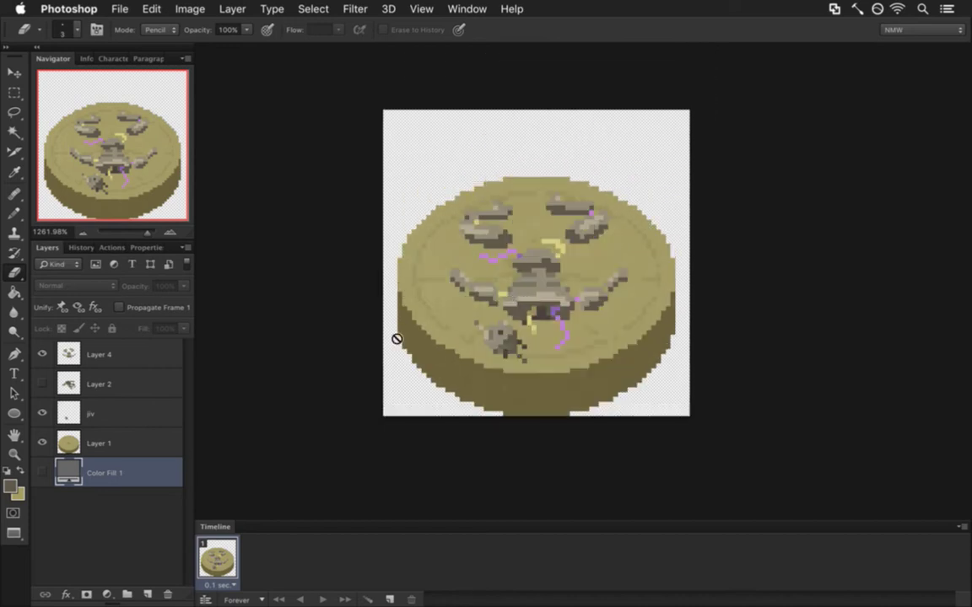
pyautogui.click(42, 443)
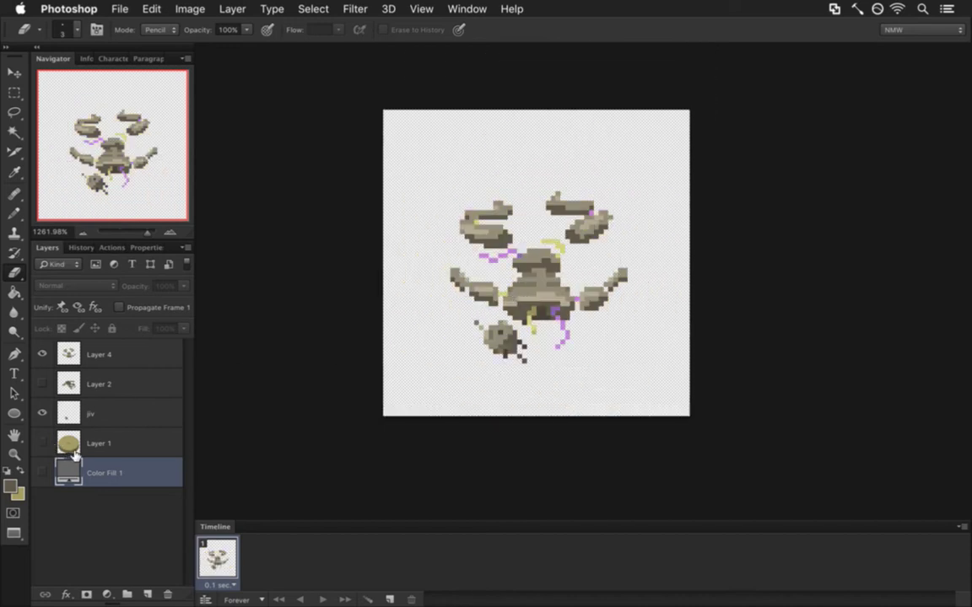
# Copy the isolated robot parts and paste them into the muscular figure document as a new layer above Layer 2
pyautogui.press('super+a')
pyautogui.click(466, 9)
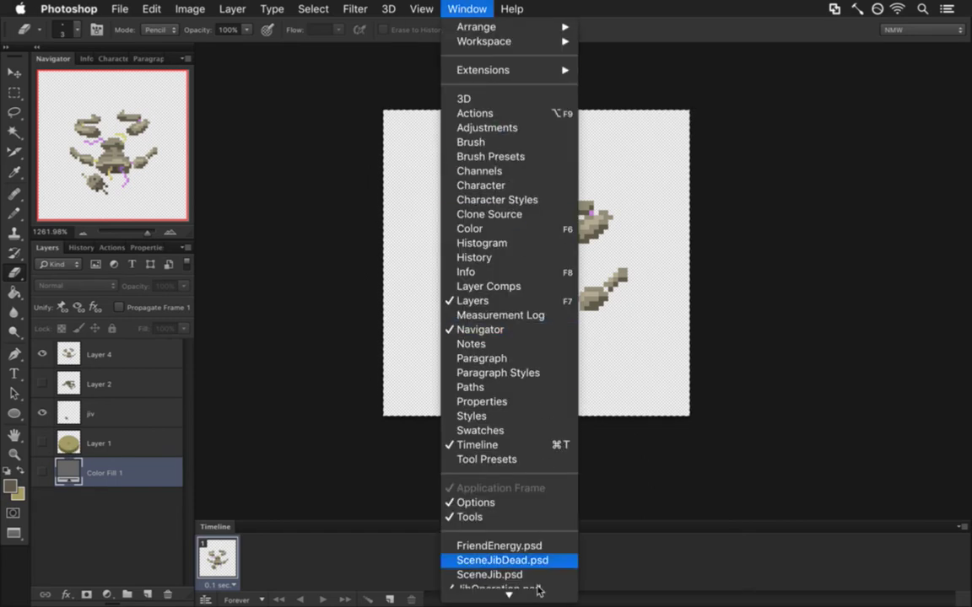
pyautogui.click(538, 531)
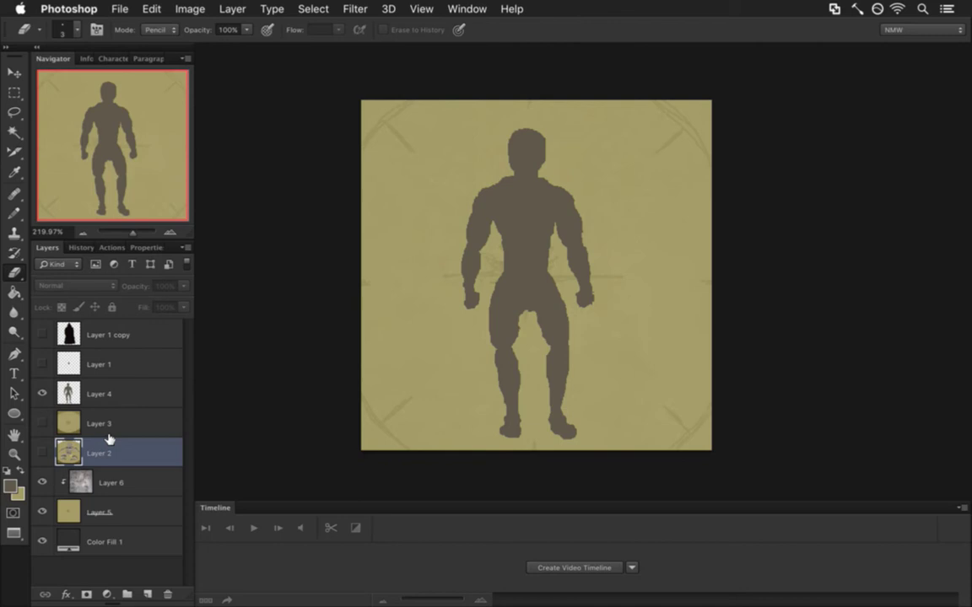
pyautogui.press('super+v')
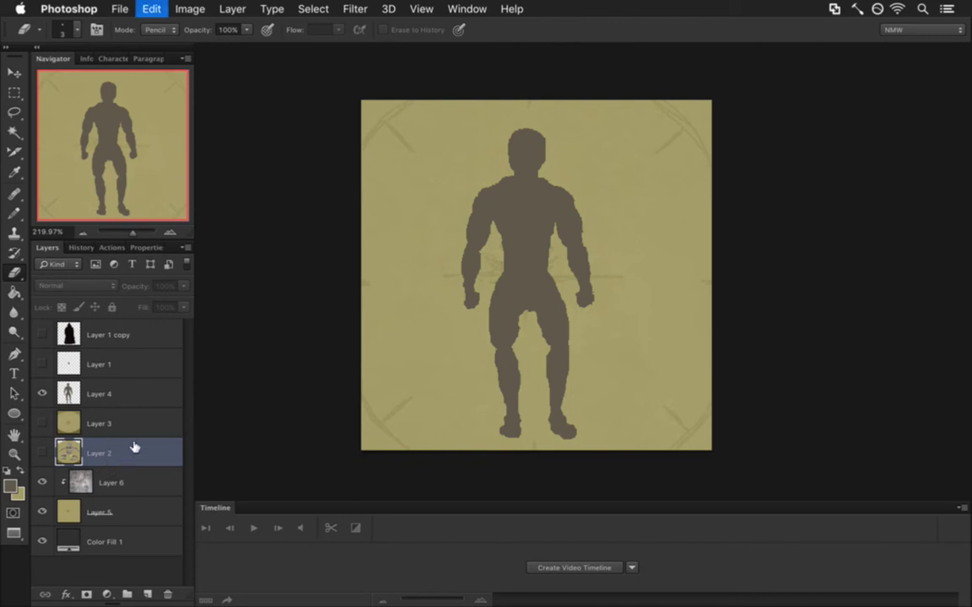
pyautogui.press('v')
# Enlarge the pasted robot parts and place them in the canvas's upper-left corner beside the silhouette's head and shoulder
pyautogui.press('super+t')
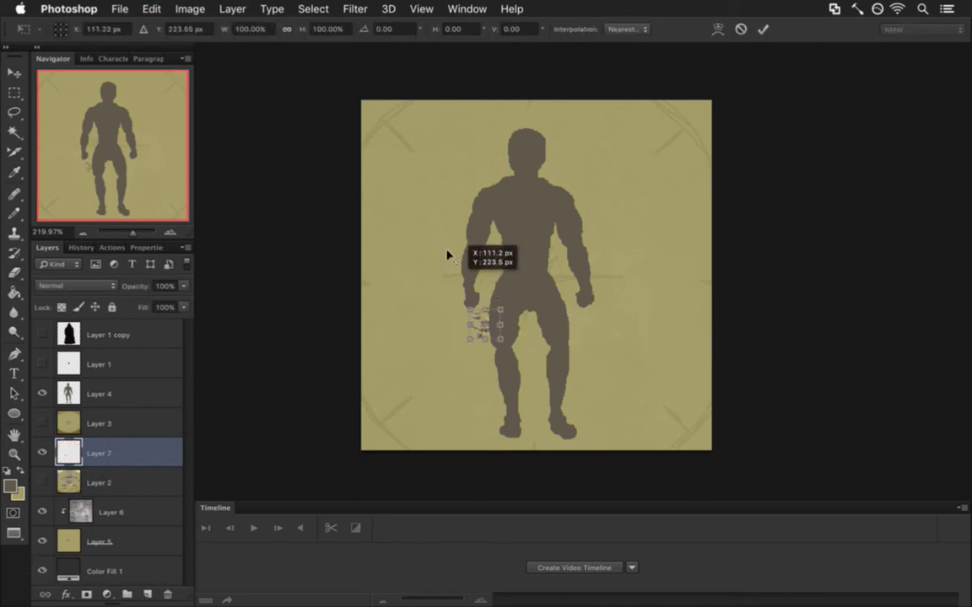
pyautogui.moveTo(408, 149); pyautogui.dragTo(406, 146)
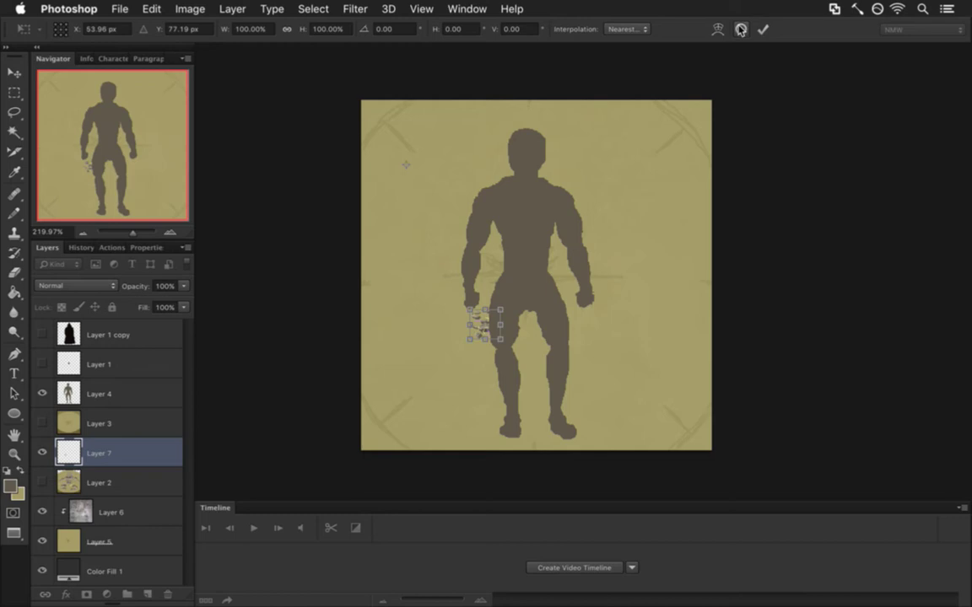
pyautogui.moveTo(481, 317); pyautogui.dragTo(505, 227)
pyautogui.moveTo(479, 183); pyautogui.dragTo(431, 157)
pyautogui.moveTo(461, 207); pyautogui.dragTo(478, 224)
pyautogui.click(764, 30)
# Add a new empty layer above Layer 4 and clip it to the figure silhouette
pyautogui.press('m')
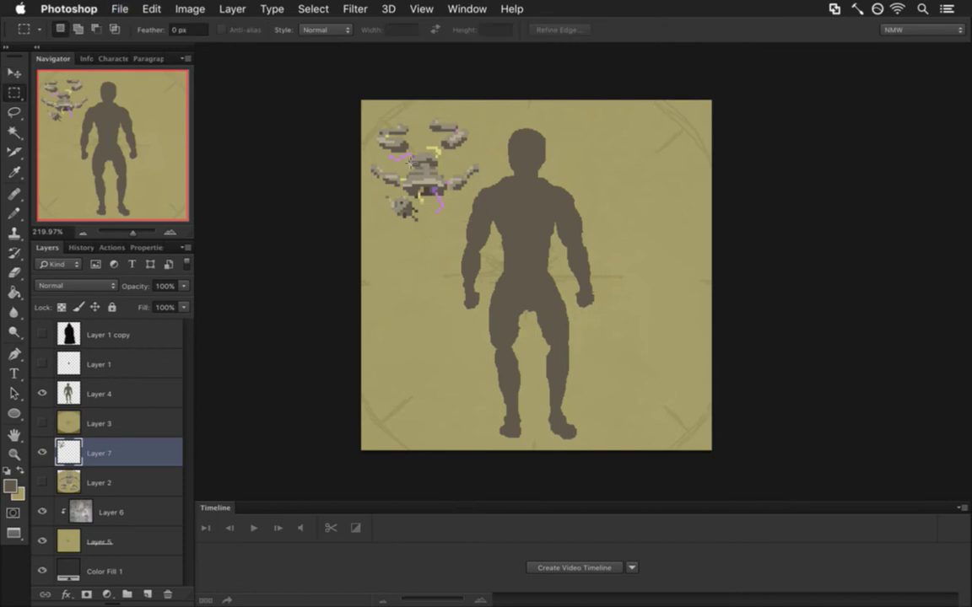
pyautogui.moveTo(501, 246); pyautogui.dragTo(518, 244)
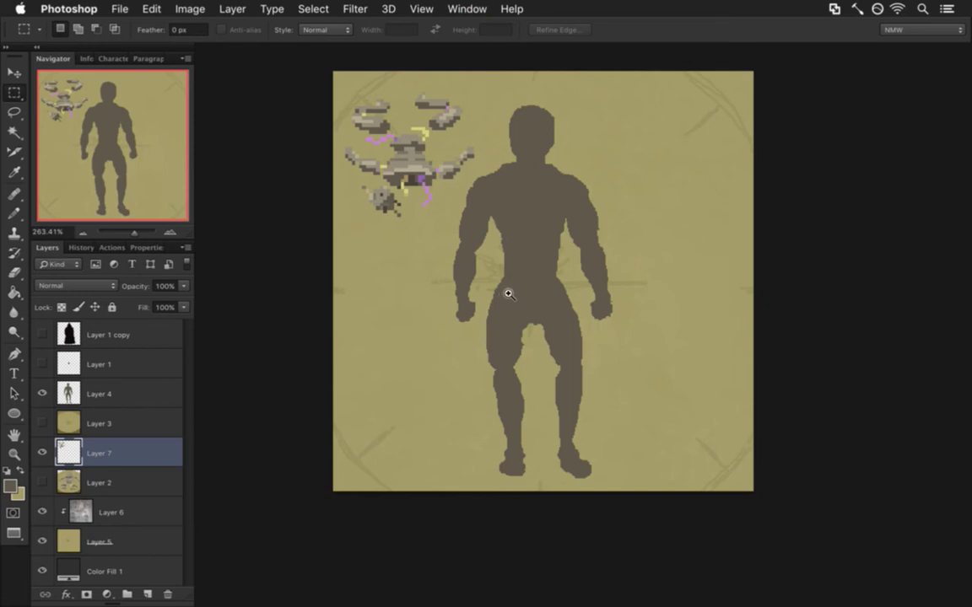
pyautogui.moveTo(504, 291); pyautogui.dragTo(520, 292)
pyautogui.moveTo(532, 217); pyautogui.dragTo(533, 273)
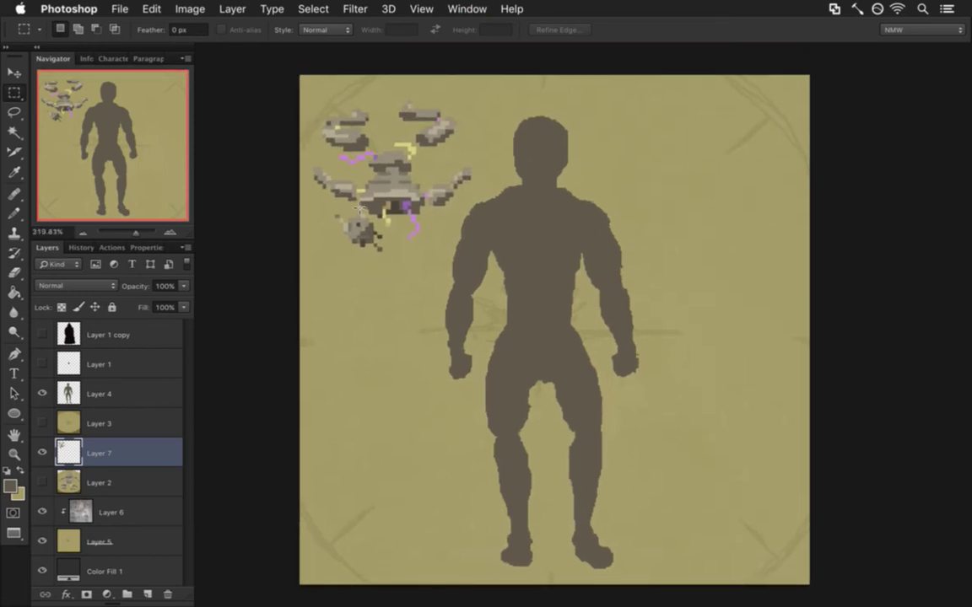
pyautogui.click(95, 387)
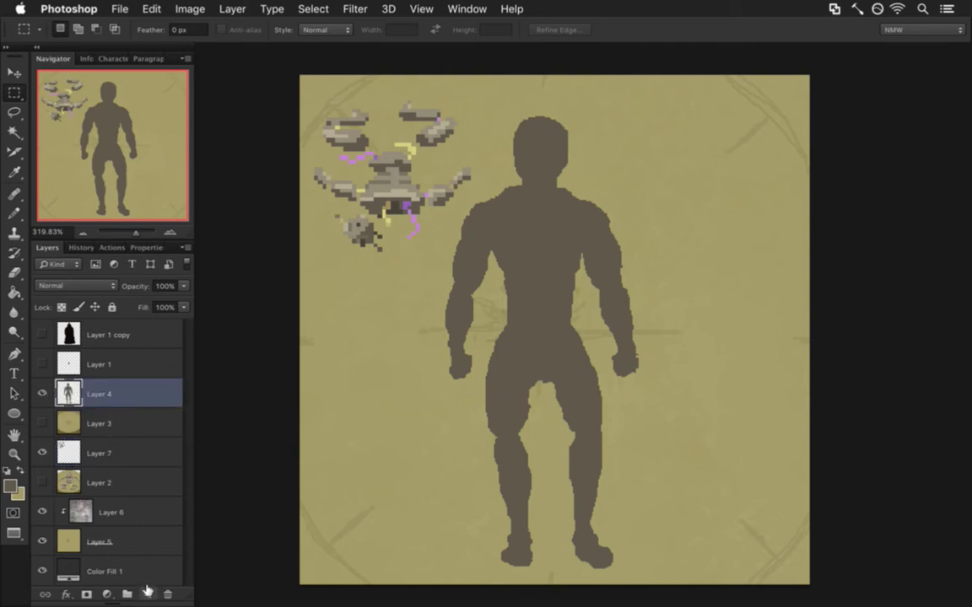
pyautogui.click(147, 595)
pyautogui.keyDown('alt'); pyautogui.click(100, 408); pyautogui.keyUp('alt')
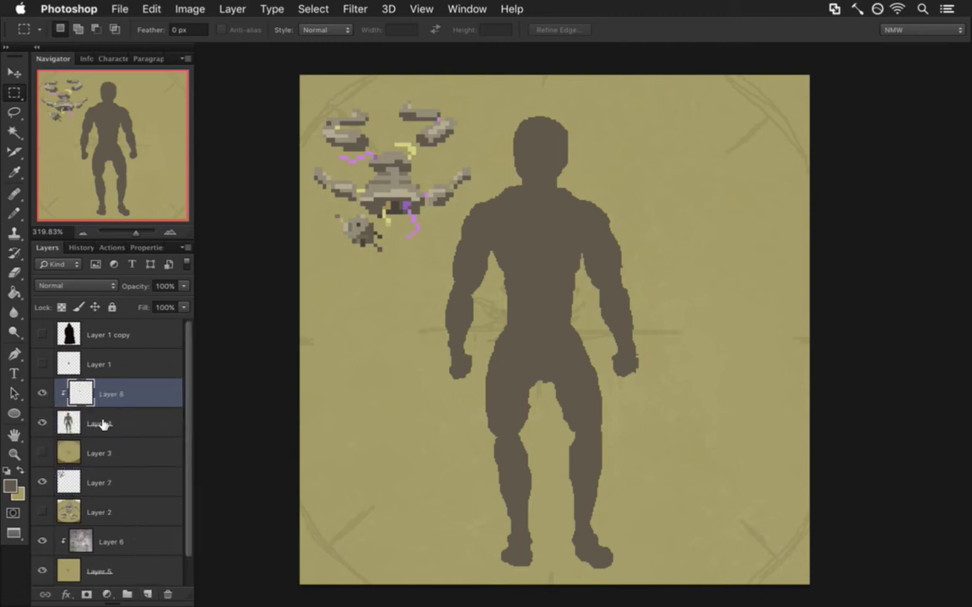
# Sample the light grey-brown from the robot's head and pencil in the figure's chest muscles, face planes and collarbones
pyautogui.press('i')
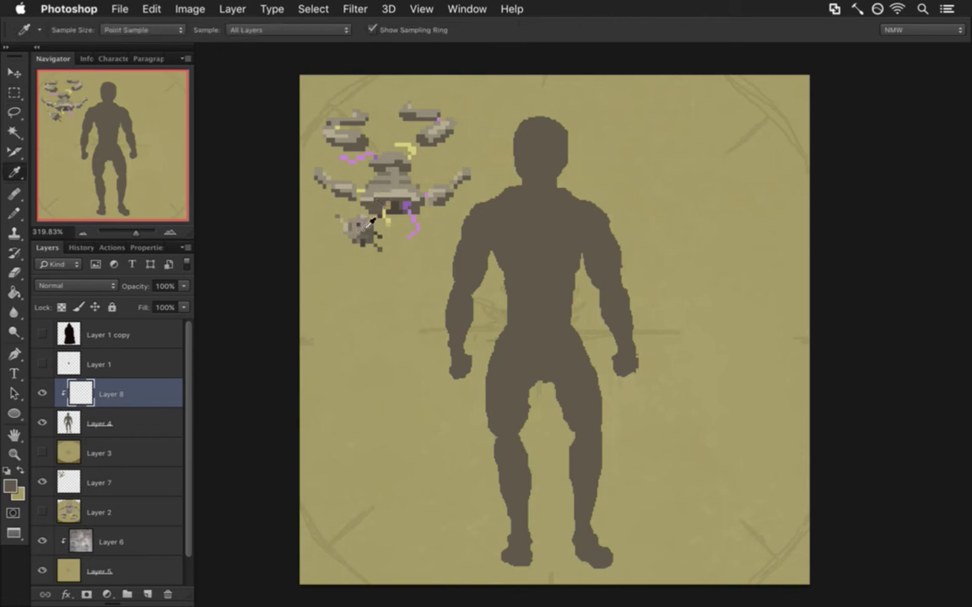
pyautogui.click(363, 236)
pyautogui.press('b')
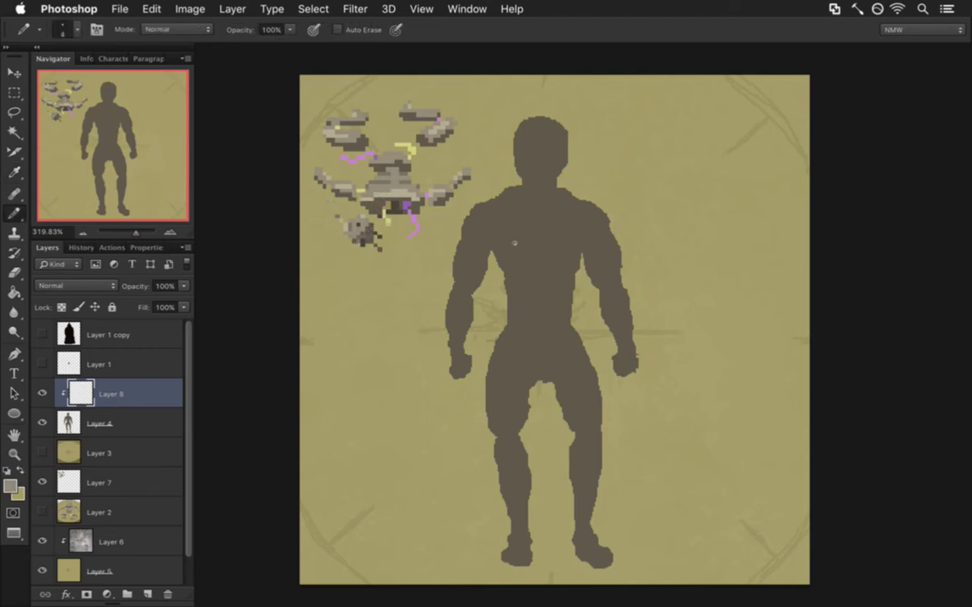
pyautogui.moveTo(502, 226)
pyautogui.mouseDown()
pyautogui.moveTo(518, 250)
pyautogui.moveTo(501, 230)
pyautogui.moveTo(565, 237)
pyautogui.moveTo(558, 226)
pyautogui.moveTo(559, 246)
pyautogui.moveTo(543, 242)
pyautogui.moveTo(562, 230)
pyautogui.moveTo(556, 251)
pyautogui.moveTo(547, 217)
pyautogui.mouseUp()
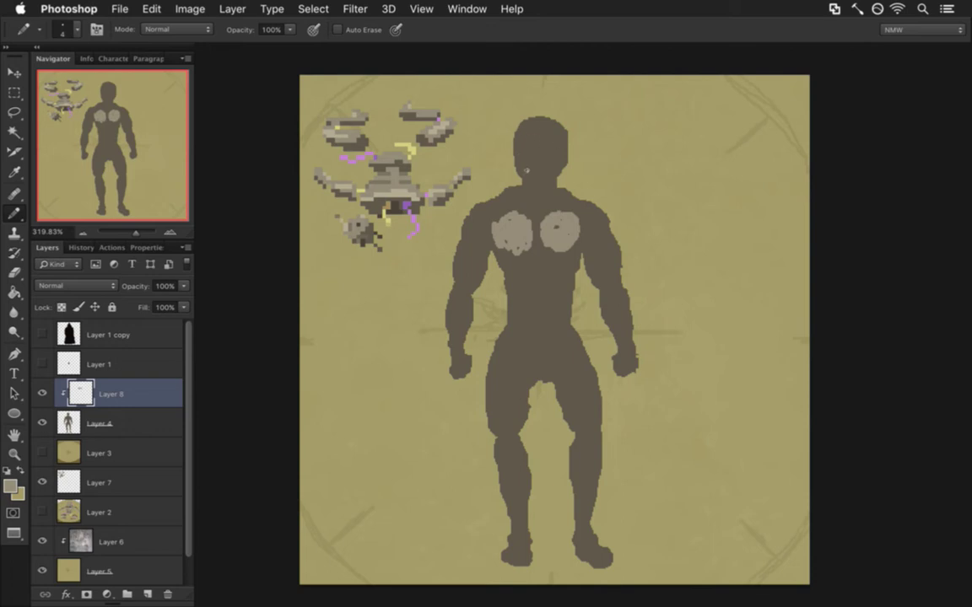
pyautogui.moveTo(539, 132)
pyautogui.mouseDown()
pyautogui.moveTo(525, 125)
pyautogui.moveTo(548, 125)
pyautogui.moveTo(532, 123)
pyautogui.moveTo(541, 139)
pyautogui.moveTo(536, 162)
pyautogui.moveTo(553, 162)
pyautogui.moveTo(552, 171)
pyautogui.moveTo(537, 169)
pyautogui.moveTo(531, 178)
pyautogui.moveTo(521, 161)
pyautogui.moveTo(563, 136)
pyautogui.mouseUp()
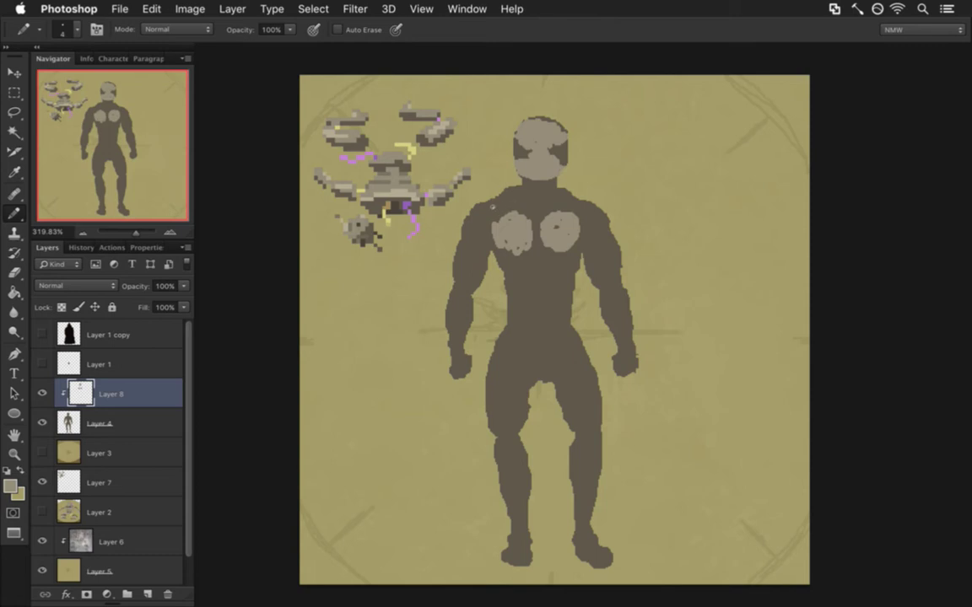
pyautogui.moveTo(489, 202)
pyautogui.mouseDown()
pyautogui.moveTo(529, 218)
pyautogui.moveTo(552, 189)
pyautogui.moveTo(557, 201)
pyautogui.moveTo(533, 210)
pyautogui.moveTo(521, 201)
pyautogui.moveTo(540, 211)
pyautogui.moveTo(574, 204)
pyautogui.mouseUp()
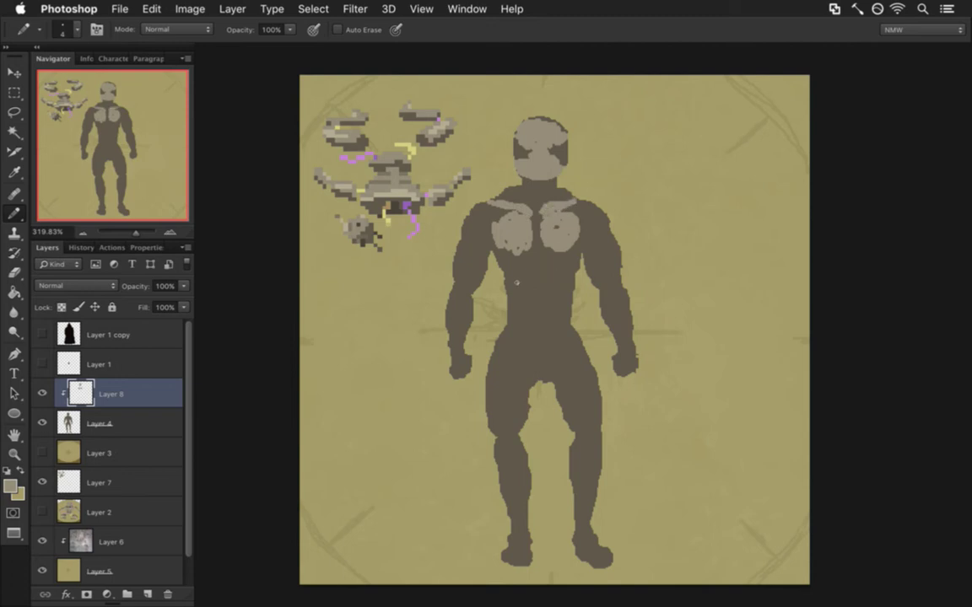
# Paint rows of light abdominal muscle shapes down both sides of the figure's torso
pyautogui.moveTo(507, 272)
pyautogui.mouseDown()
pyautogui.moveTo(529, 275)
pyautogui.moveTo(513, 265)
pyautogui.moveTo(525, 276)
pyautogui.moveTo(511, 294)
pyautogui.moveTo(529, 292)
pyautogui.moveTo(510, 308)
pyautogui.mouseUp()
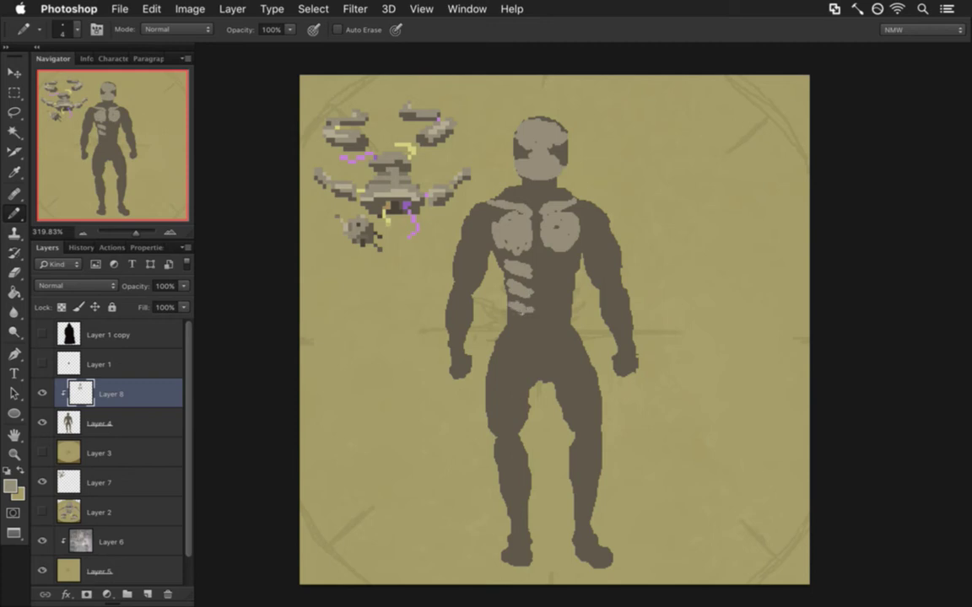
pyautogui.moveTo(514, 321); pyautogui.dragTo(525, 328)
pyautogui.moveTo(561, 269)
pyautogui.mouseDown()
pyautogui.moveTo(554, 289)
pyautogui.moveTo(566, 287)
pyautogui.moveTo(565, 306)
pyautogui.moveTo(553, 317)
pyautogui.mouseUp()
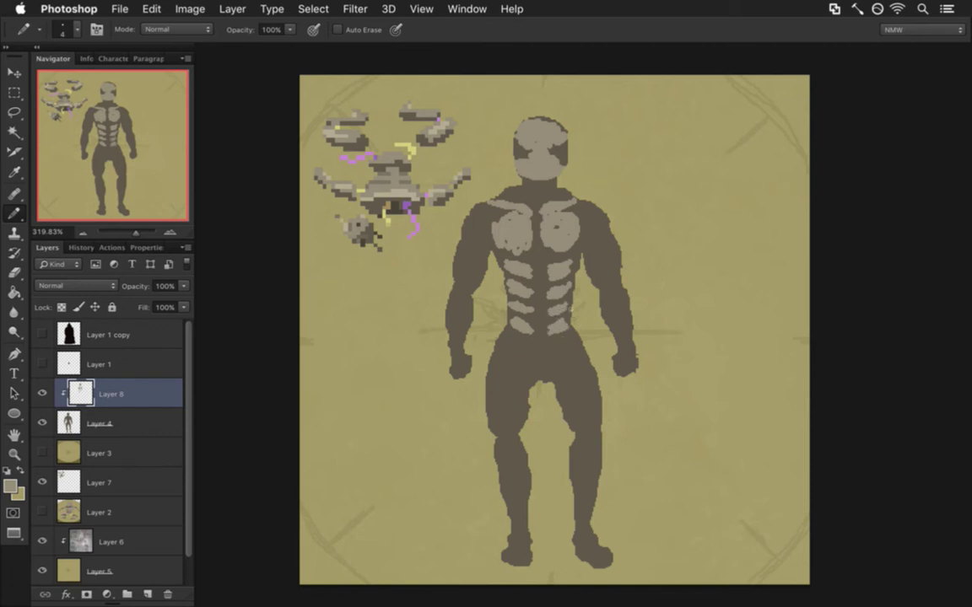
# Paint a long, filled light oval muscle shape on the front of each thigh
pyautogui.moveTo(495, 395)
pyautogui.mouseDown()
pyautogui.moveTo(496, 374)
pyautogui.moveTo(496, 412)
pyautogui.moveTo(514, 384)
pyautogui.mouseUp()
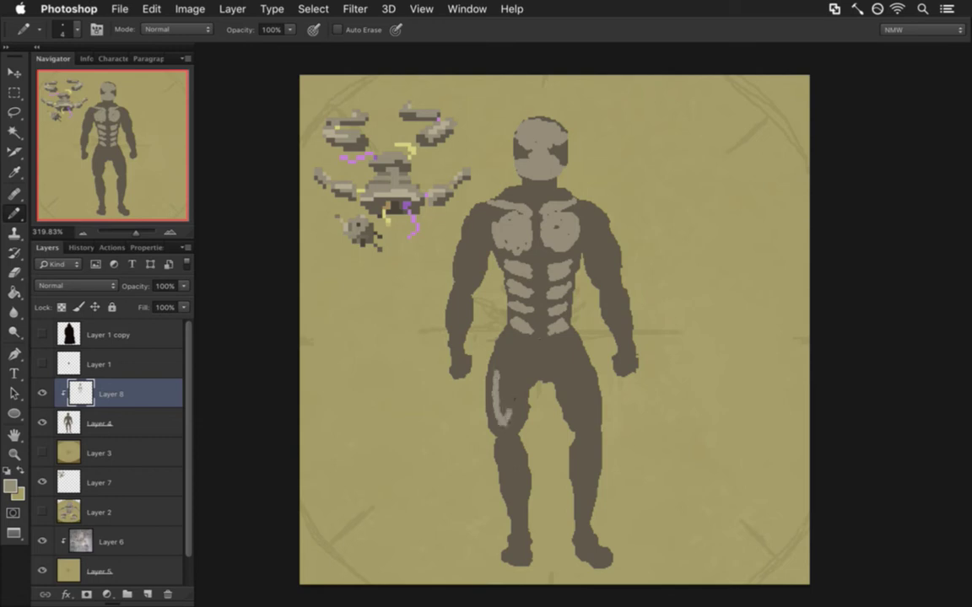
pyautogui.moveTo(508, 358); pyautogui.dragTo(500, 407)
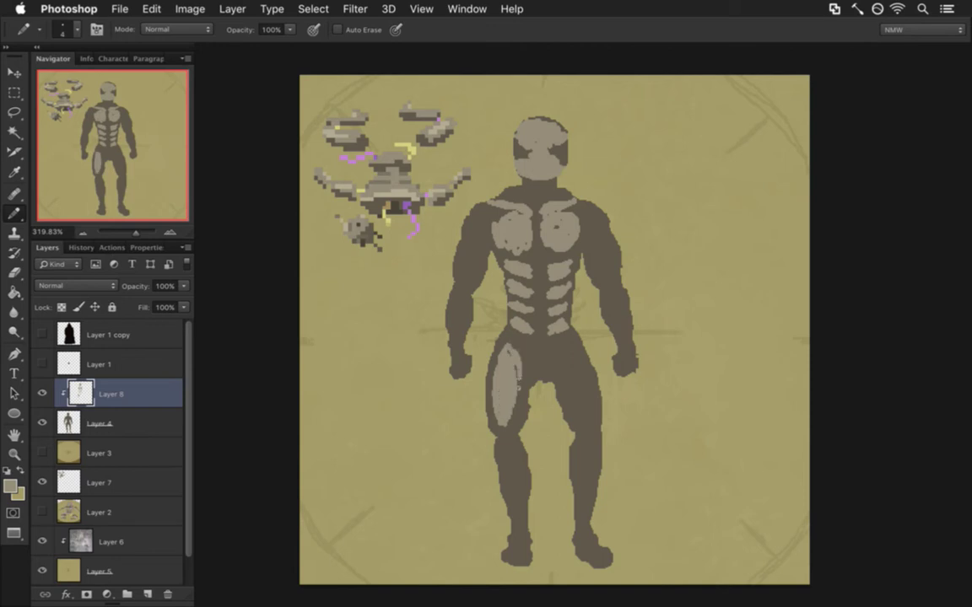
pyautogui.moveTo(567, 354)
pyautogui.mouseDown()
pyautogui.moveTo(573, 422)
pyautogui.moveTo(578, 358)
pyautogui.mouseUp()
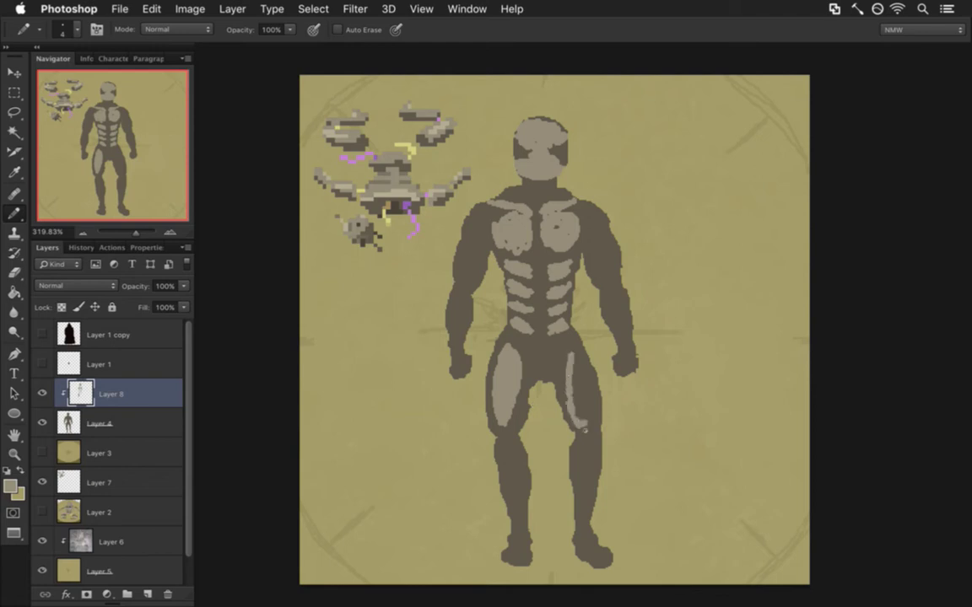
pyautogui.moveTo(584, 395)
pyautogui.mouseDown()
pyautogui.moveTo(580, 376)
pyautogui.moveTo(584, 414)
pyautogui.moveTo(586, 399)
pyautogui.mouseUp()
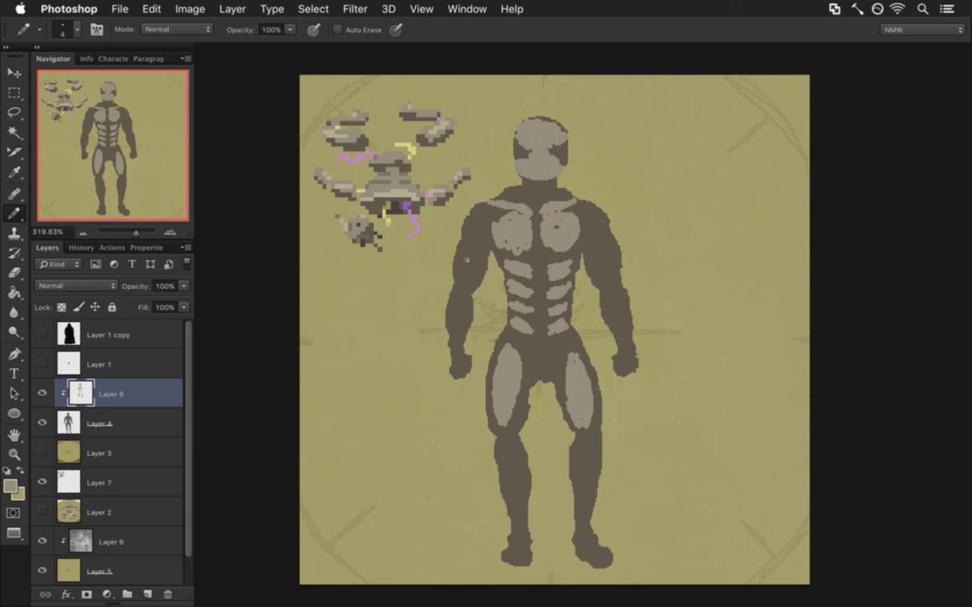
# Paint light muscle shapes on both shoulders, upper arms, forearms and hands, and on the neck
pyautogui.moveTo(469, 272)
pyautogui.mouseDown()
pyautogui.moveTo(466, 285)
pyautogui.moveTo(476, 281)
pyautogui.moveTo(472, 271)
pyautogui.moveTo(468, 282)
pyautogui.moveTo(475, 257)
pyautogui.mouseUp()
pyautogui.moveTo(476, 216)
pyautogui.mouseDown()
pyautogui.moveTo(470, 226)
pyautogui.moveTo(481, 215)
pyautogui.moveTo(479, 226)
pyautogui.mouseUp()
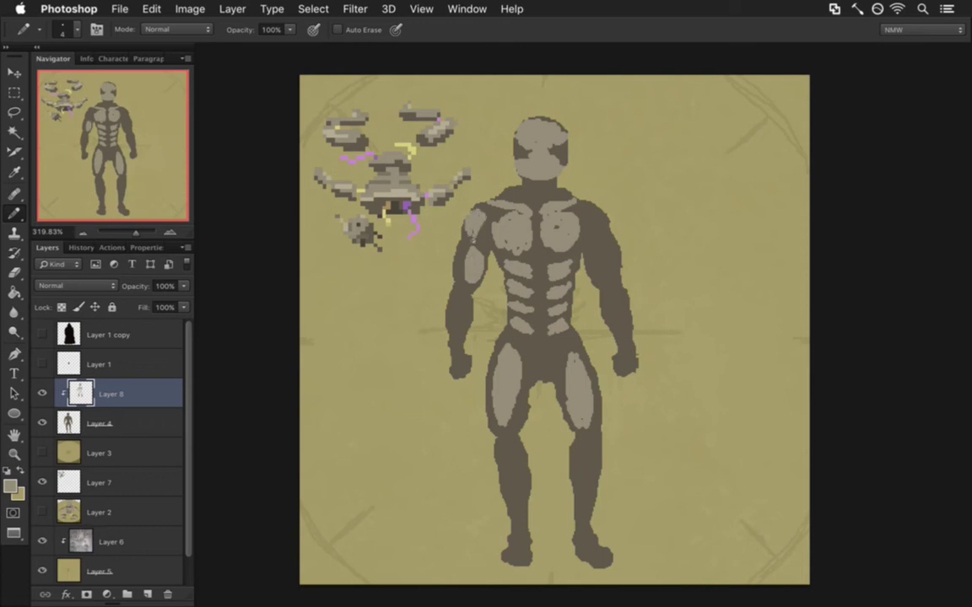
pyautogui.moveTo(457, 306); pyautogui.dragTo(457, 327)
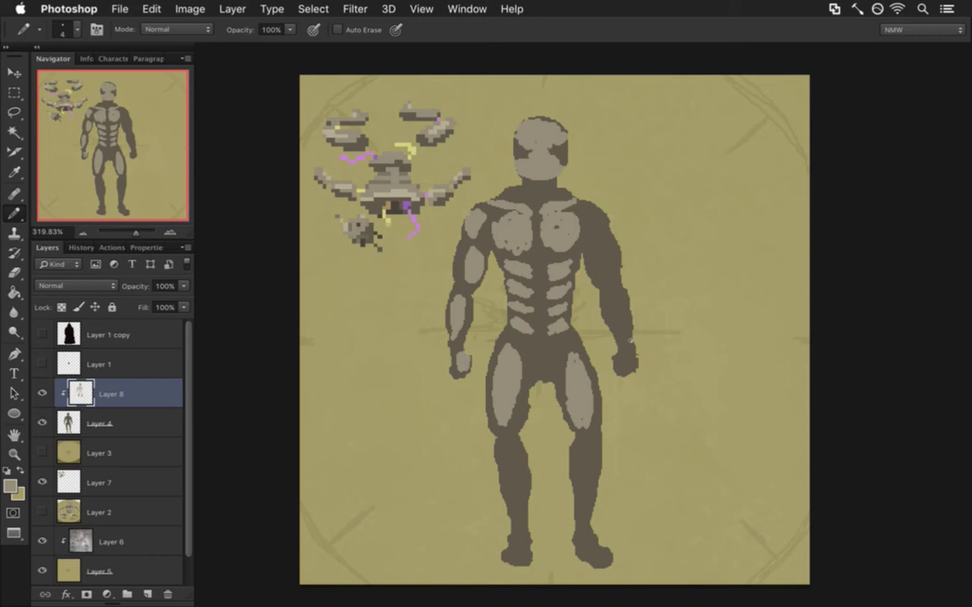
pyautogui.moveTo(625, 361); pyautogui.dragTo(631, 365)
pyautogui.moveTo(620, 314); pyautogui.dragTo(621, 310)
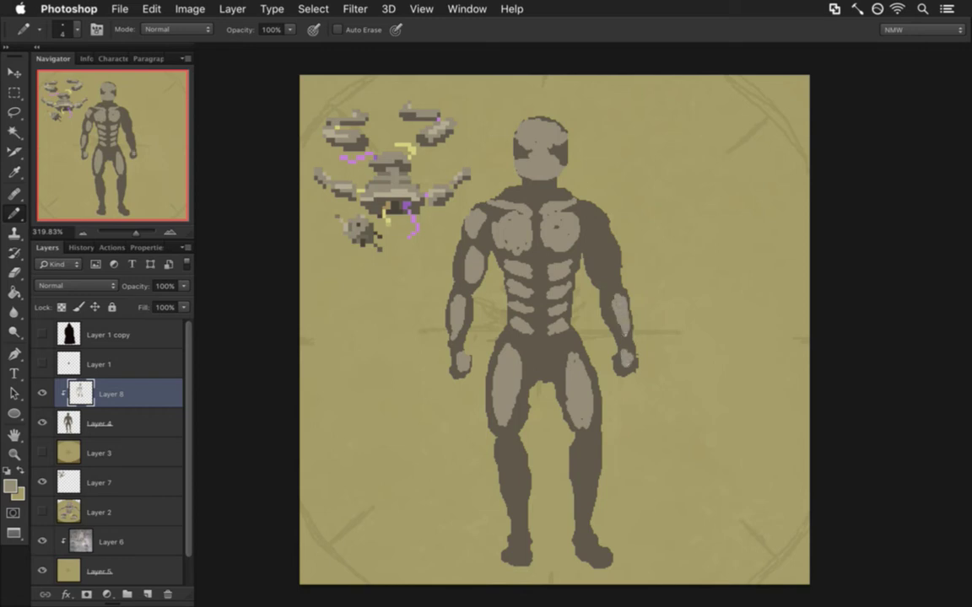
pyautogui.moveTo(593, 250)
pyautogui.mouseDown()
pyautogui.moveTo(600, 279)
pyautogui.moveTo(610, 238)
pyautogui.moveTo(617, 254)
pyautogui.mouseUp()
pyautogui.moveTo(459, 251); pyautogui.dragTo(458, 252)
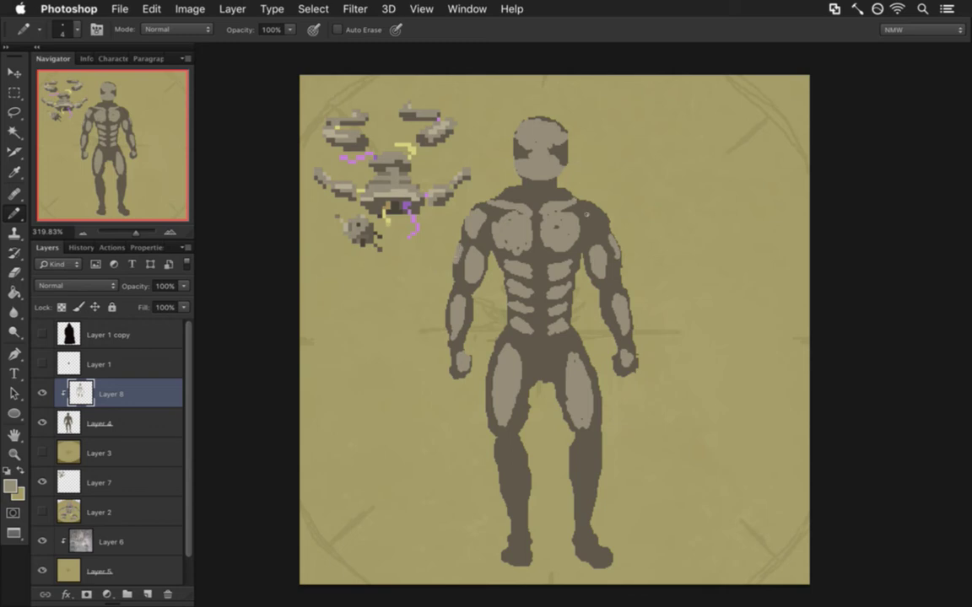
pyautogui.moveTo(592, 220); pyautogui.dragTo(598, 212)
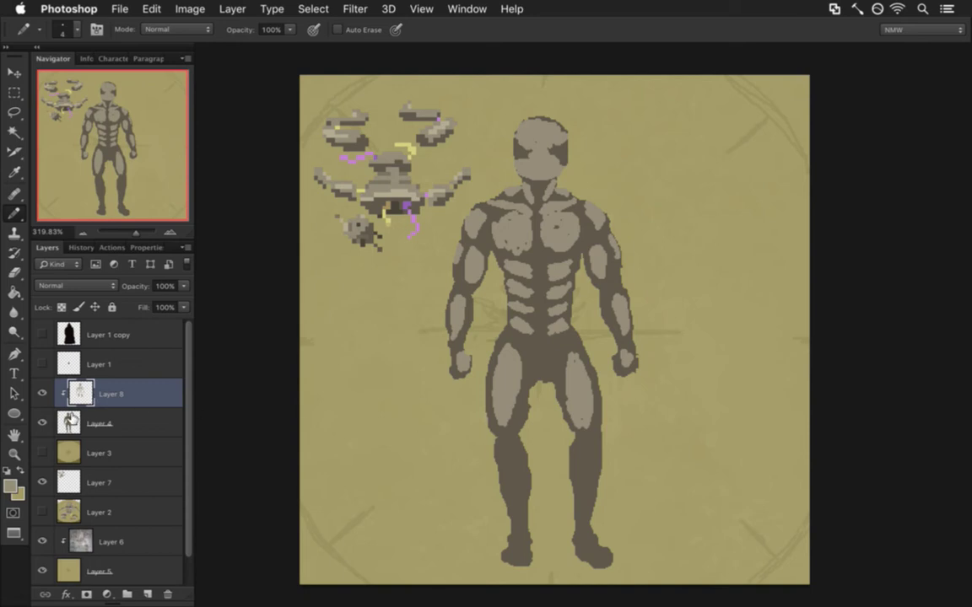
# Reshape the outline of the inner thighs, knees and lower legs on Layer 4 using the silhouette's dark brown
pyautogui.click(135, 423)
pyautogui.keyDown('alt'); pyautogui.click(511, 457); pyautogui.keyUp('alt')
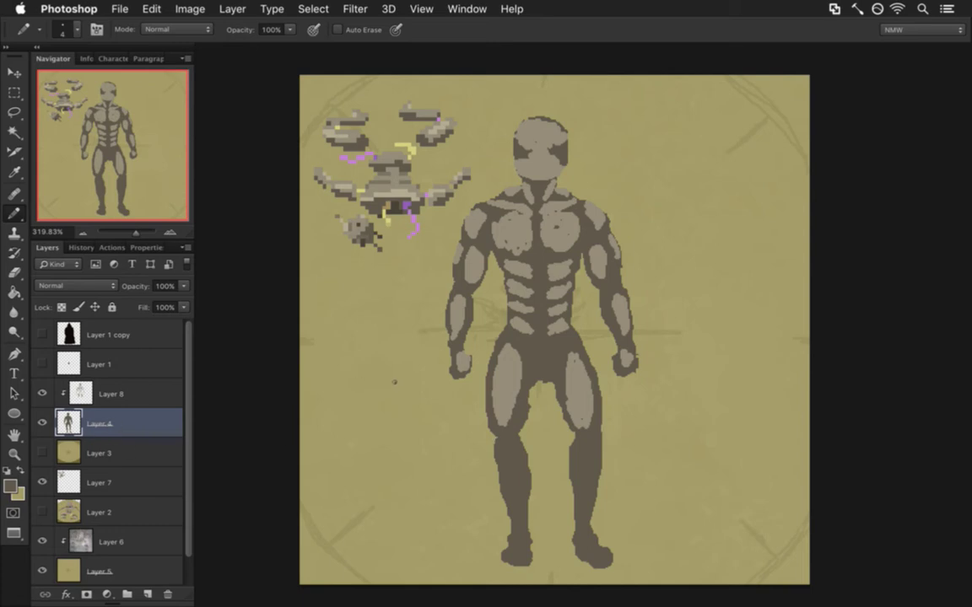
pyautogui.keyDown('alt'); pyautogui.click(500, 442); pyautogui.keyUp('alt')
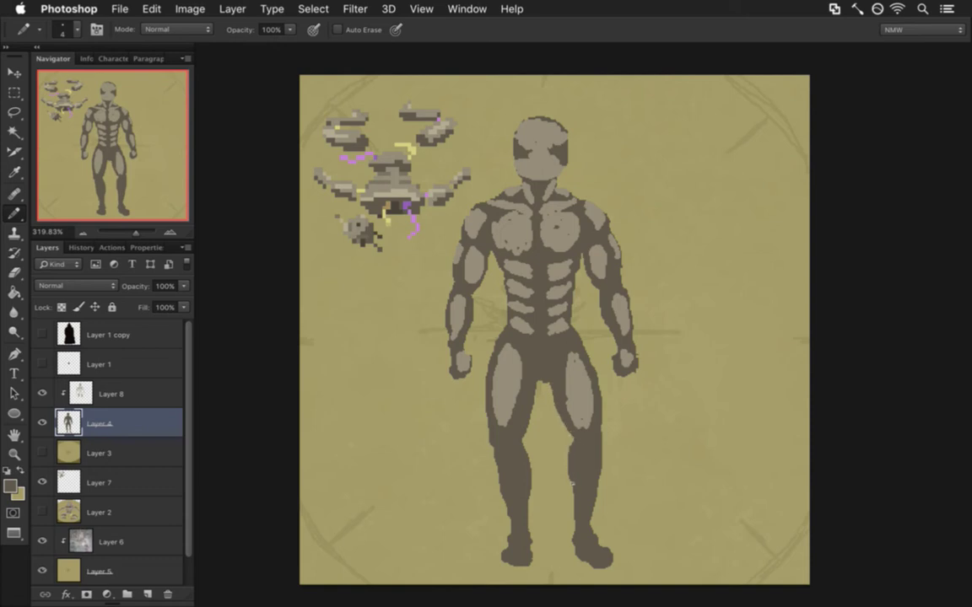
pyautogui.moveTo(600, 438)
pyautogui.mouseDown()
pyautogui.moveTo(602, 447)
pyautogui.moveTo(601, 436)
pyautogui.mouseUp()
pyautogui.press('e')
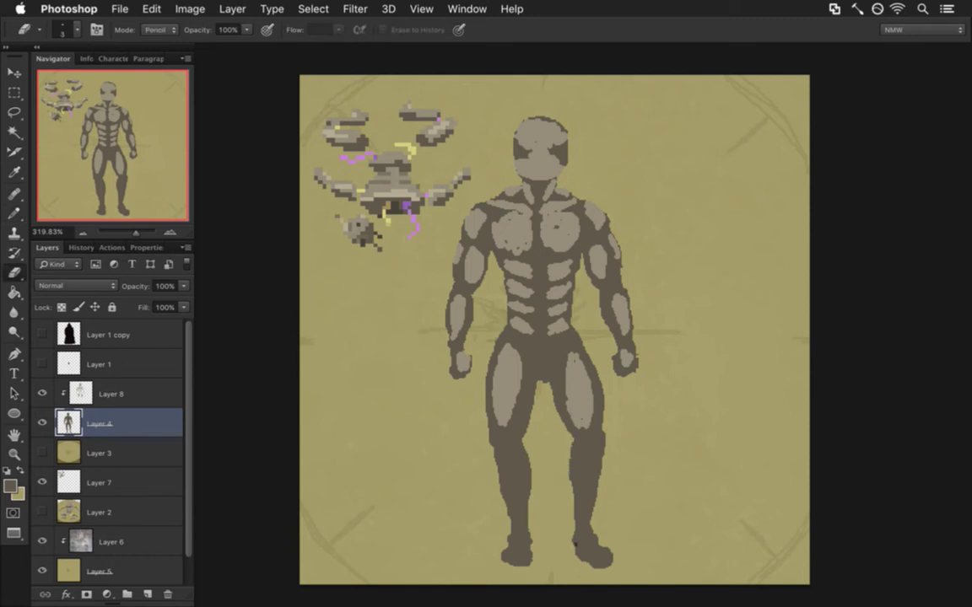
pyautogui.press('super+z')
pyautogui.press('b')
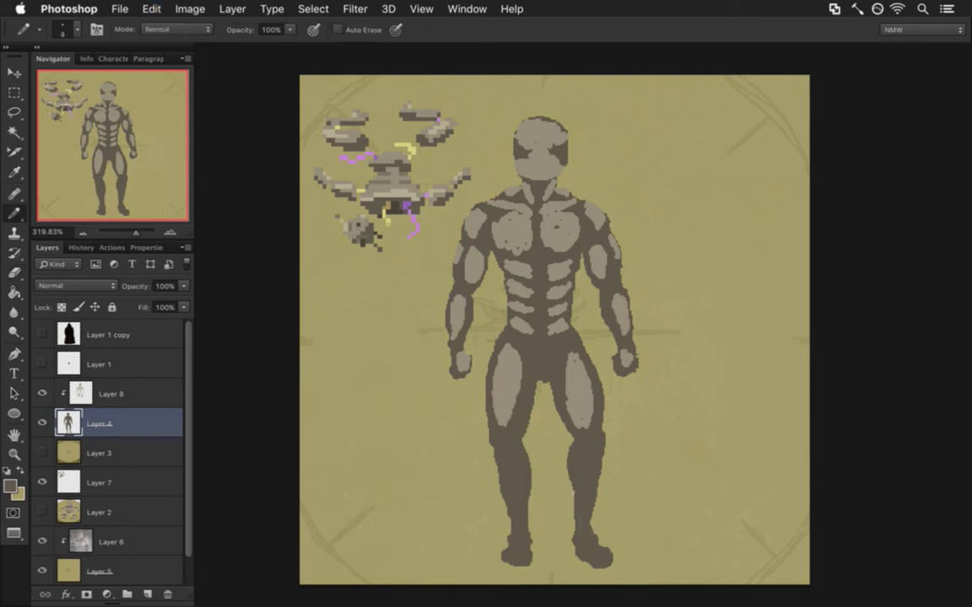
pyautogui.press('super+z')
# Reshape the foot on the viewer's right on Layer 4, undoing the unwanted eraser strokes around its toes
pyautogui.press('m')
pyautogui.moveTo(515, 486); pyautogui.dragTo(631, 582)
pyautogui.click(599, 535)
pyautogui.press('e')
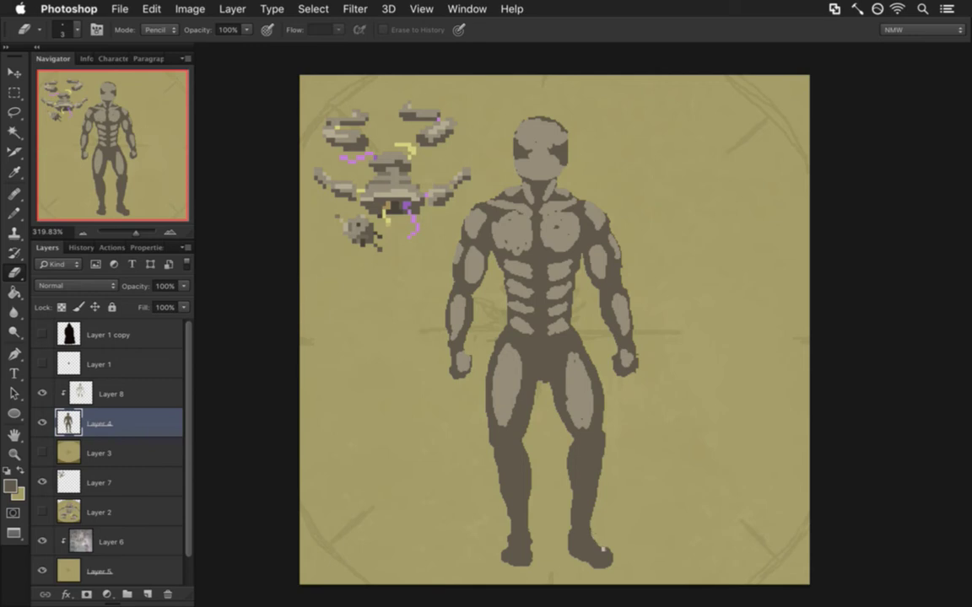
pyautogui.moveTo(599, 546); pyautogui.dragTo(617, 583)
pyautogui.press('super+z')
pyautogui.press('super+z')
pyautogui.press('b')
pyautogui.hotkey('shift', 'b')
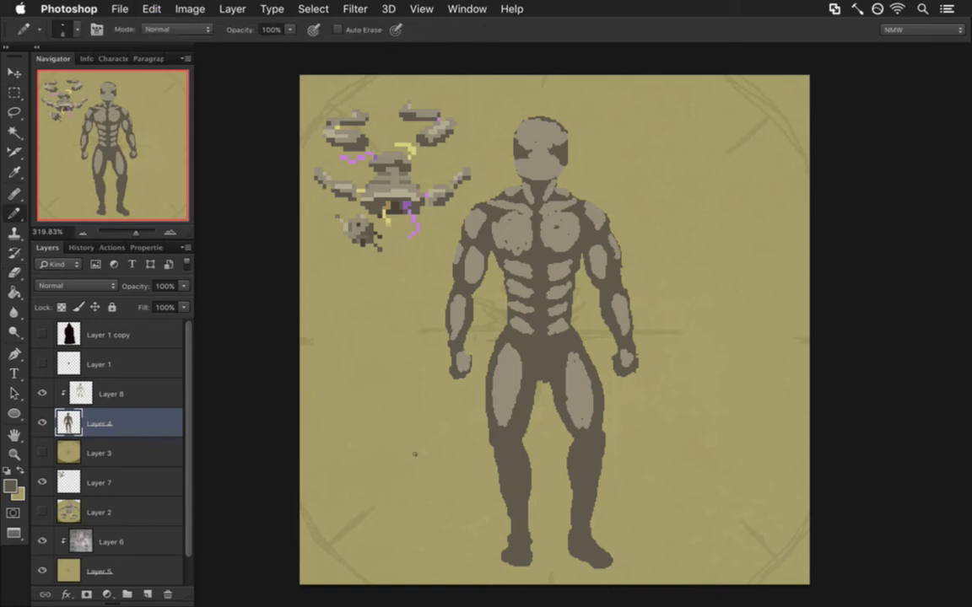
# Paint paired light muscle strips on both lower legs on Layer 8, using the light tone sampled from the thigh
pyautogui.click(98, 390)
pyautogui.keyDown('alt'); pyautogui.click(511, 407); pyautogui.keyUp('alt')
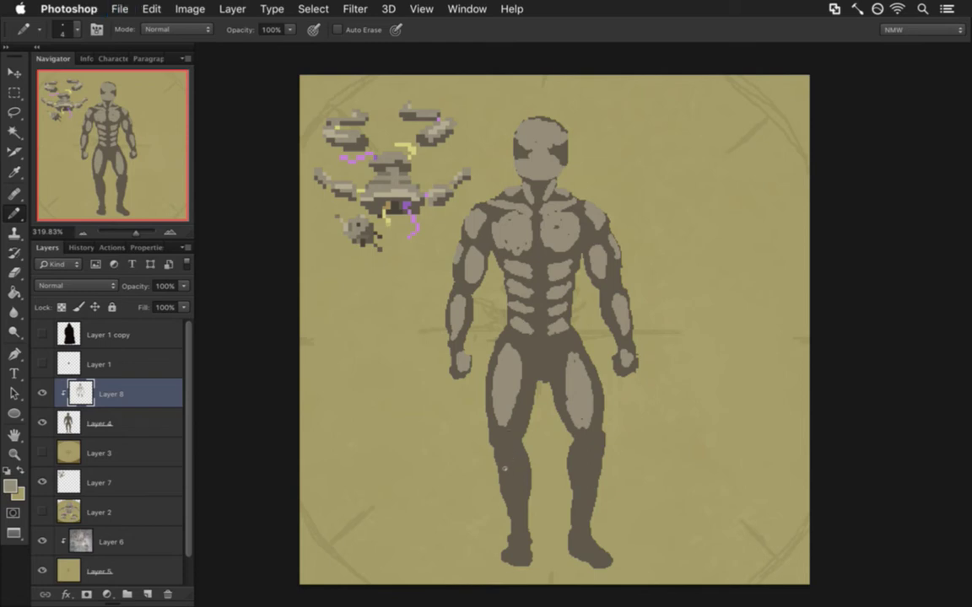
pyautogui.moveTo(503, 447)
pyautogui.mouseDown()
pyautogui.moveTo(509, 496)
pyautogui.moveTo(516, 452)
pyautogui.moveTo(521, 481)
pyautogui.mouseUp()
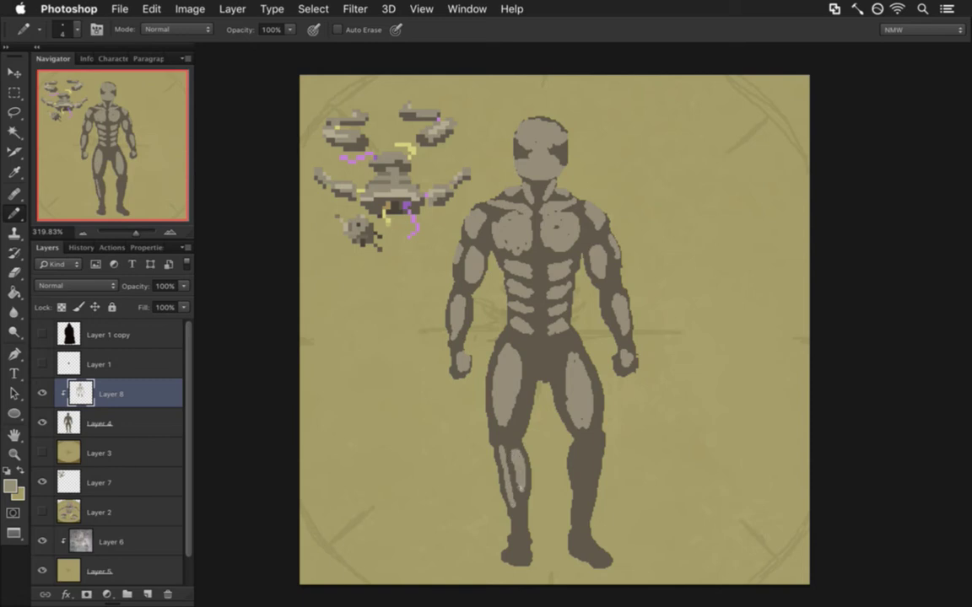
pyautogui.moveTo(596, 467)
pyautogui.mouseDown()
pyautogui.moveTo(593, 455)
pyautogui.moveTo(588, 505)
pyautogui.moveTo(579, 456)
pyautogui.mouseUp()
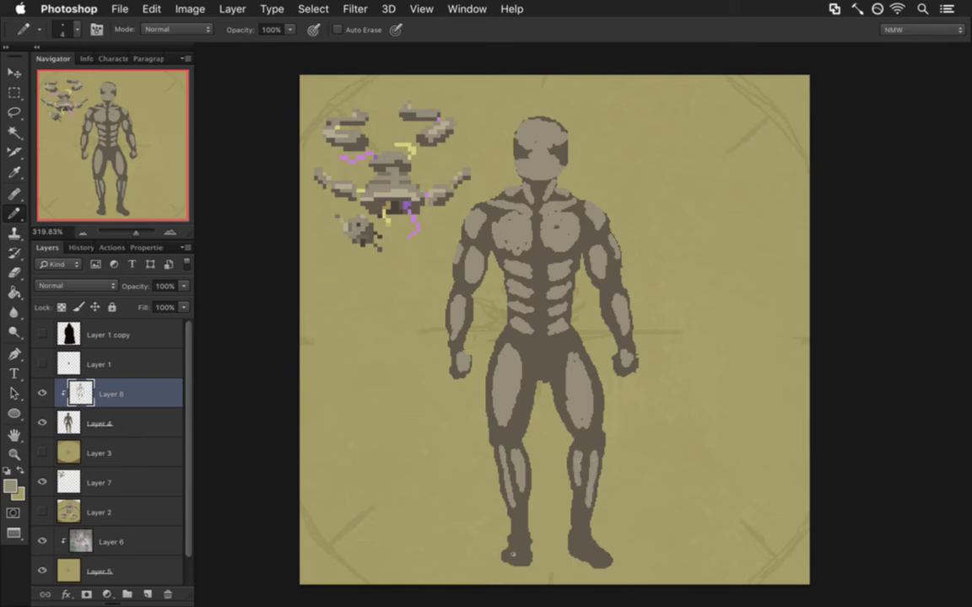
# Paint light muscle highlights on the lower shins, ankles and both feet on Layer 8
pyautogui.moveTo(510, 558)
pyautogui.mouseDown()
pyautogui.moveTo(522, 557)
pyautogui.moveTo(518, 510)
pyautogui.mouseUp()
pyautogui.moveTo(582, 504); pyautogui.dragTo(588, 550)
pyautogui.moveTo(588, 549); pyautogui.dragTo(597, 554)
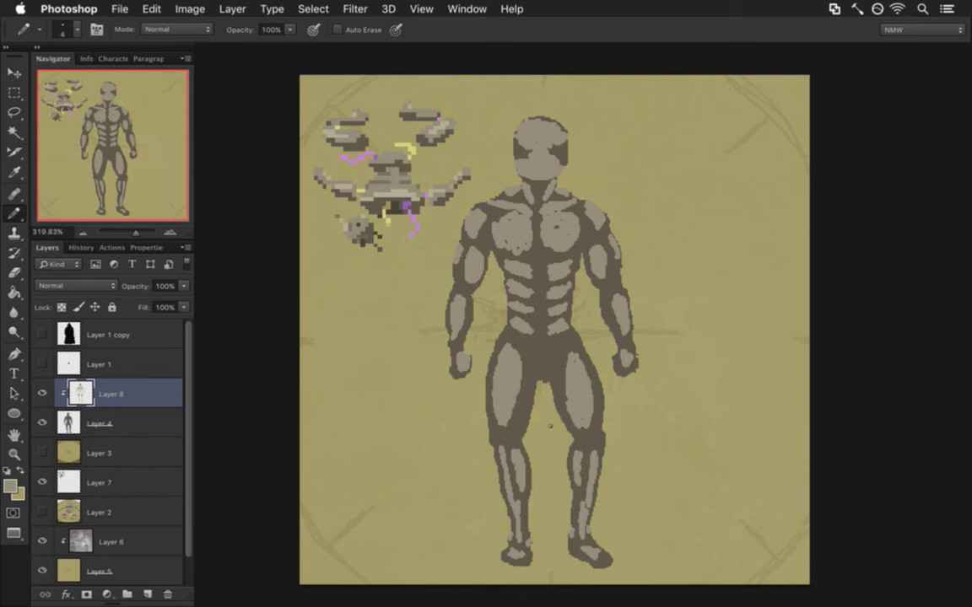
# Try a light muscle shape across the pelvis on Layer 8
pyautogui.moveTo(518, 343)
pyautogui.mouseDown()
pyautogui.moveTo(540, 363)
pyautogui.moveTo(567, 351)
pyautogui.moveTo(527, 346)
pyautogui.moveTo(544, 359)
pyautogui.mouseUp()
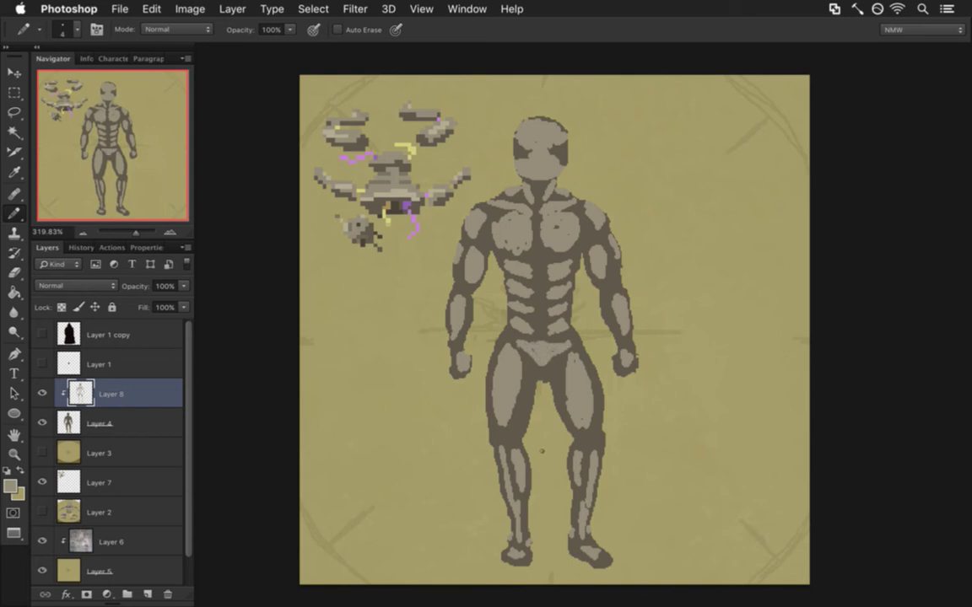
pyautogui.press('super+z')
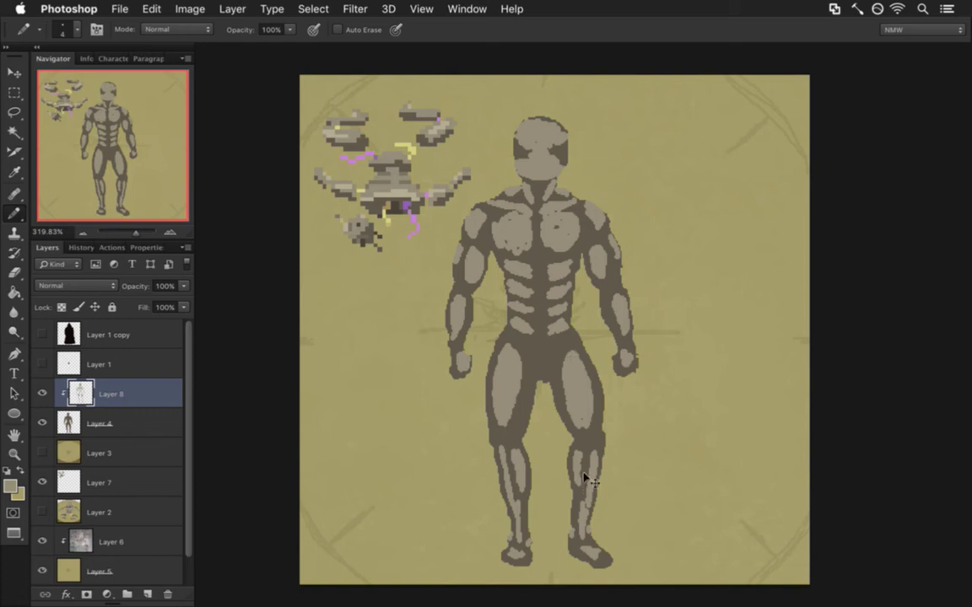
pyautogui.press('e')
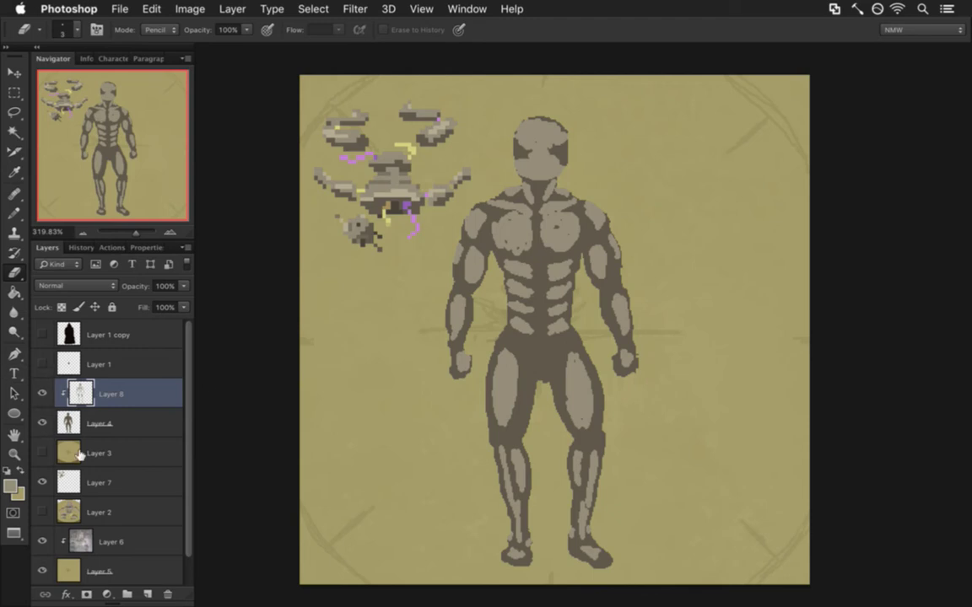
# Hide the robot parts on Layer 7, duplicate Layer 4 and make the original Layer 4 beneath the copy active
pyautogui.click(42, 482)
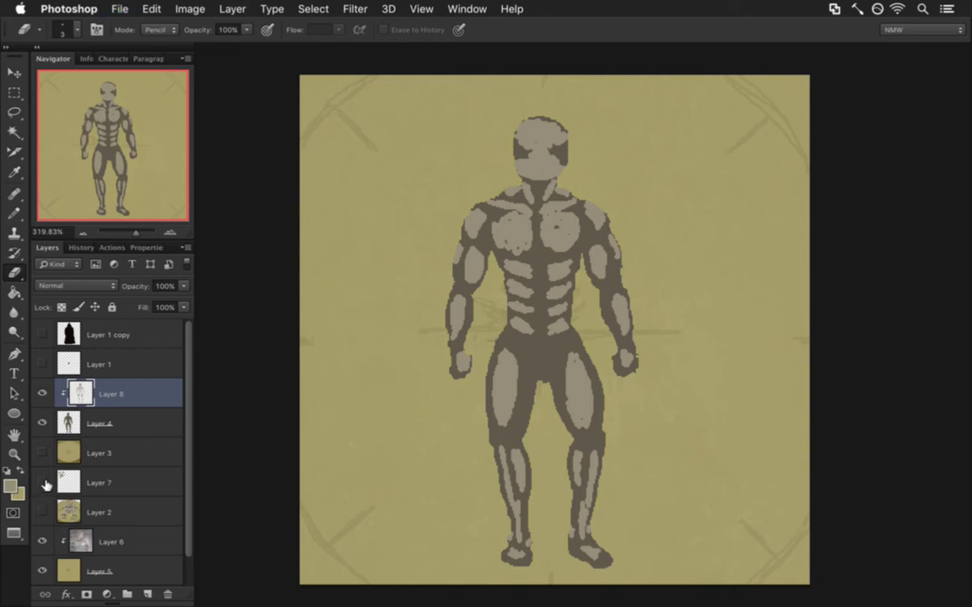
pyautogui.click(72, 430)
pyautogui.press('super+j')
pyautogui.click(68, 452)
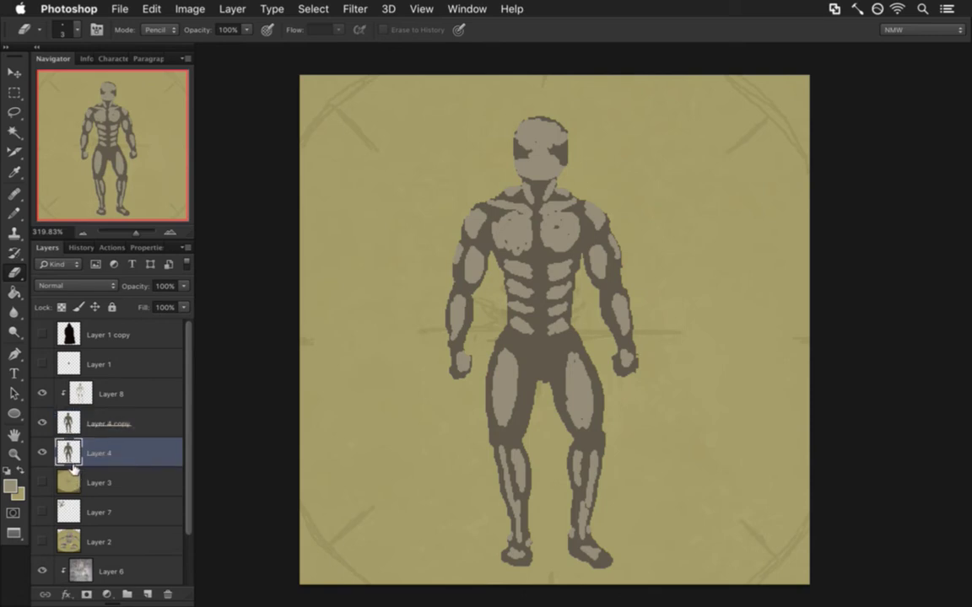
pyautogui.press('v')
pyautogui.moveTo(446, 116); pyautogui.dragTo(435, 97)
pyautogui.moveTo(636, 572); pyautogui.dragTo(623, 409)
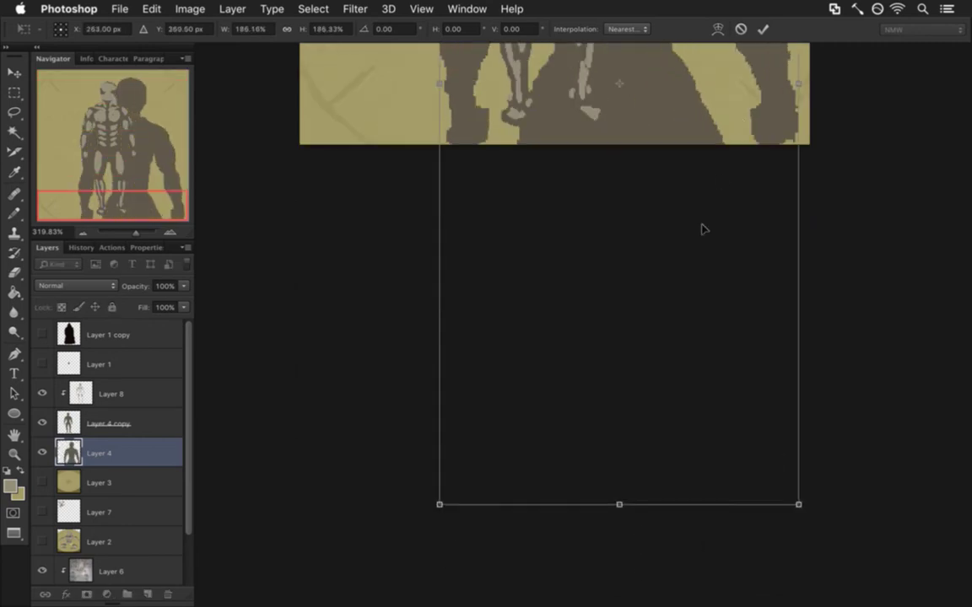
pyautogui.moveTo(786, 347); pyautogui.dragTo(679, 339)
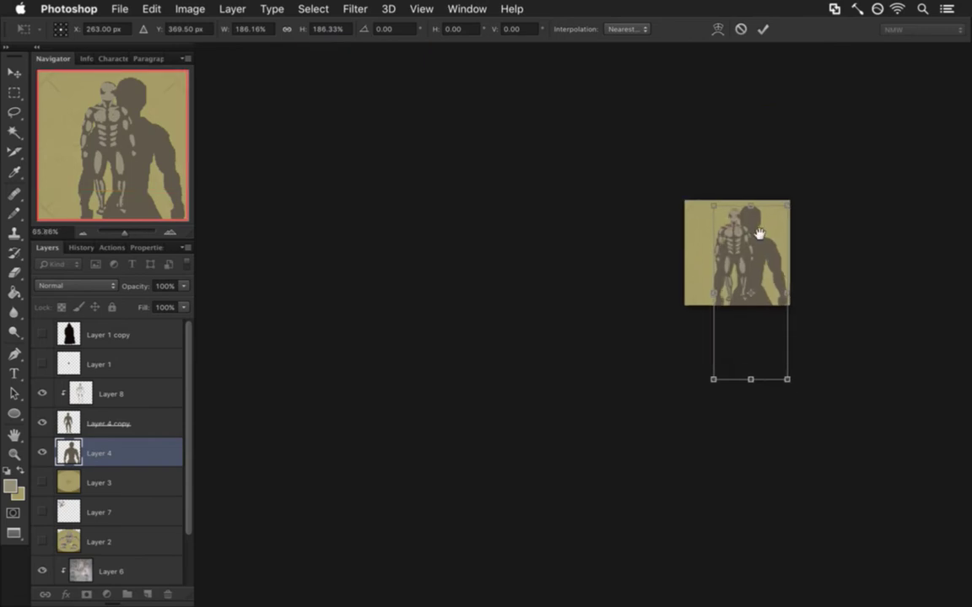
pyautogui.moveTo(759, 235); pyautogui.dragTo(631, 244)
pyautogui.click(741, 30)
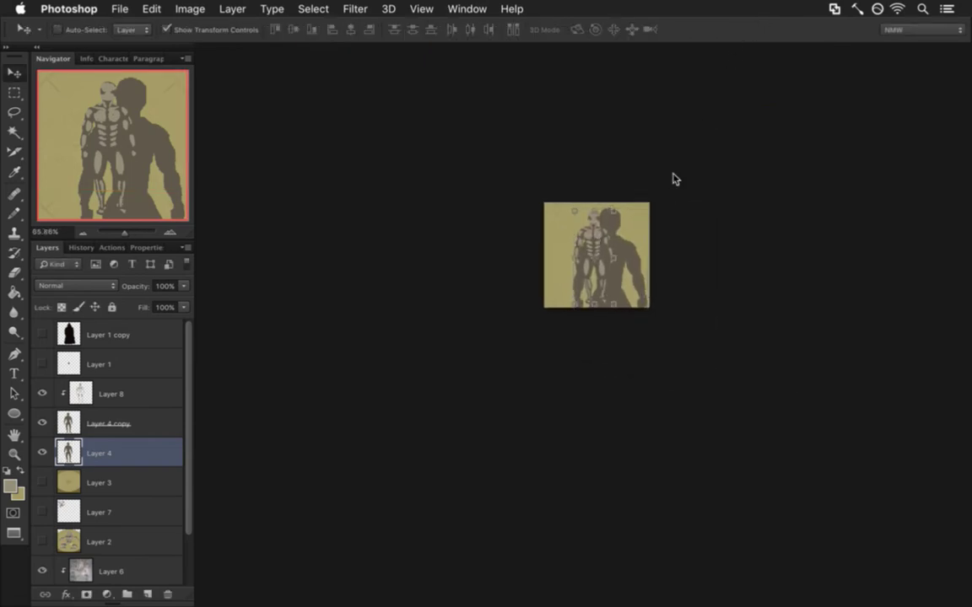
# Set the original Layer 4 to 52% opacity and scale it up to about 105% behind the figure
pyautogui.moveTo(615, 292); pyautogui.dragTo(655, 303)
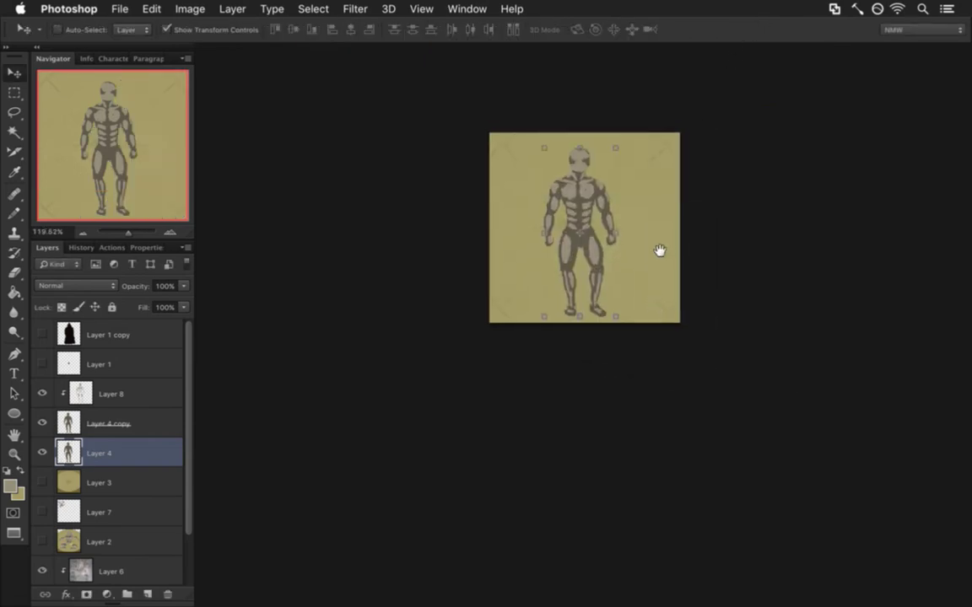
pyautogui.moveTo(660, 252); pyautogui.dragTo(654, 309)
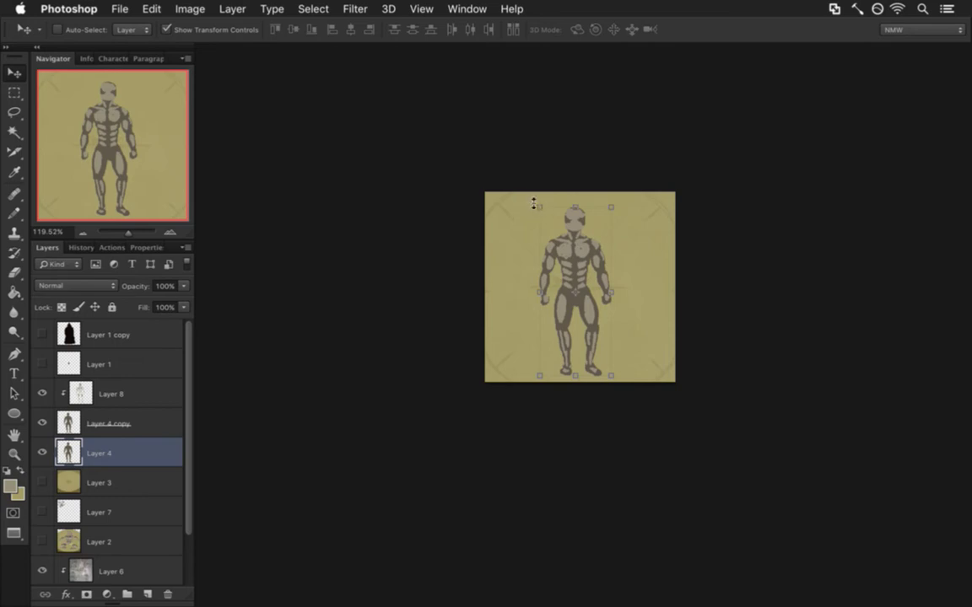
pyautogui.click(183, 286)
pyautogui.moveTo(155, 297); pyautogui.dragTo(148, 298)
pyautogui.hotkey('ctrl', 't')
pyautogui.moveTo(538, 209); pyautogui.dragTo(529, 201)
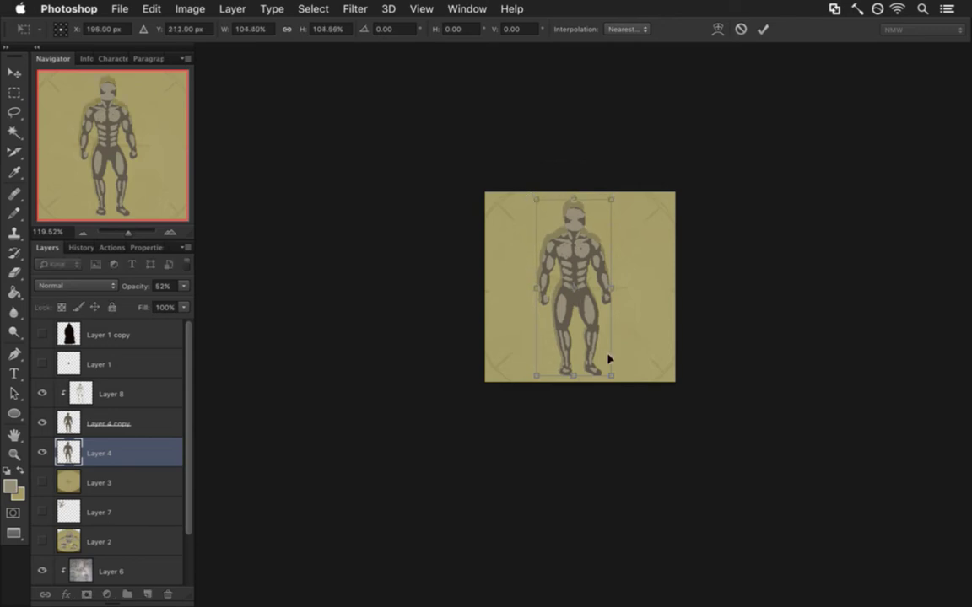
pyautogui.moveTo(609, 375); pyautogui.dragTo(612, 379)
pyautogui.press('Return')
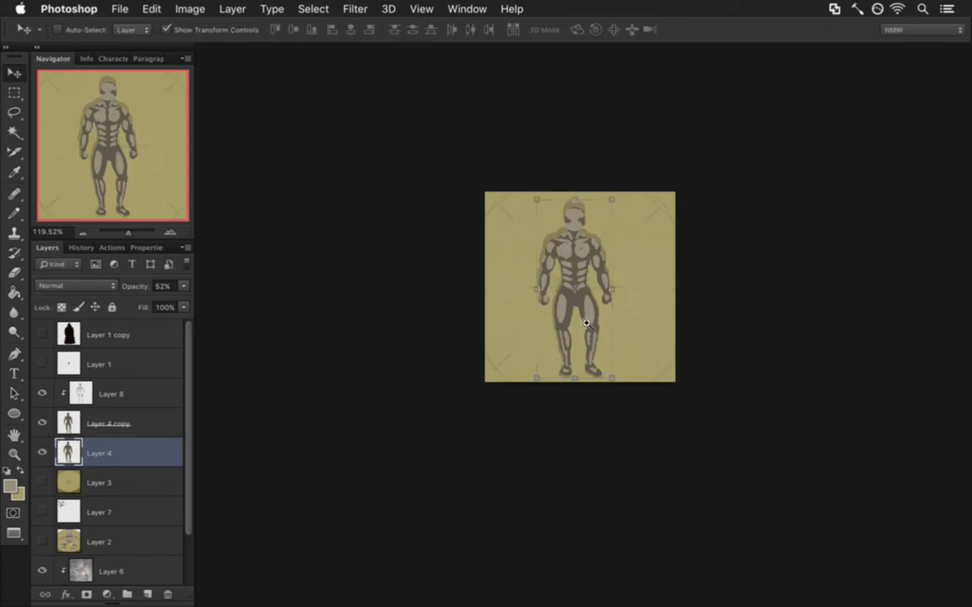
# Nudge Layer 8 and Layer 4 copy together slightly upward over the enlarged silhouette
pyautogui.moveTo(577, 326); pyautogui.dragTo(636, 358)
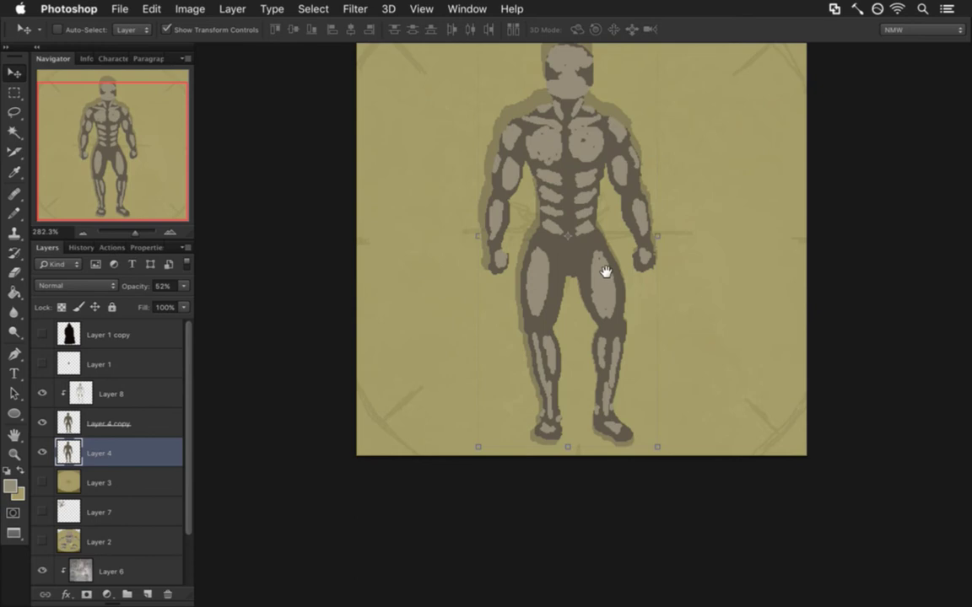
pyautogui.moveTo(607, 282); pyautogui.dragTo(646, 353)
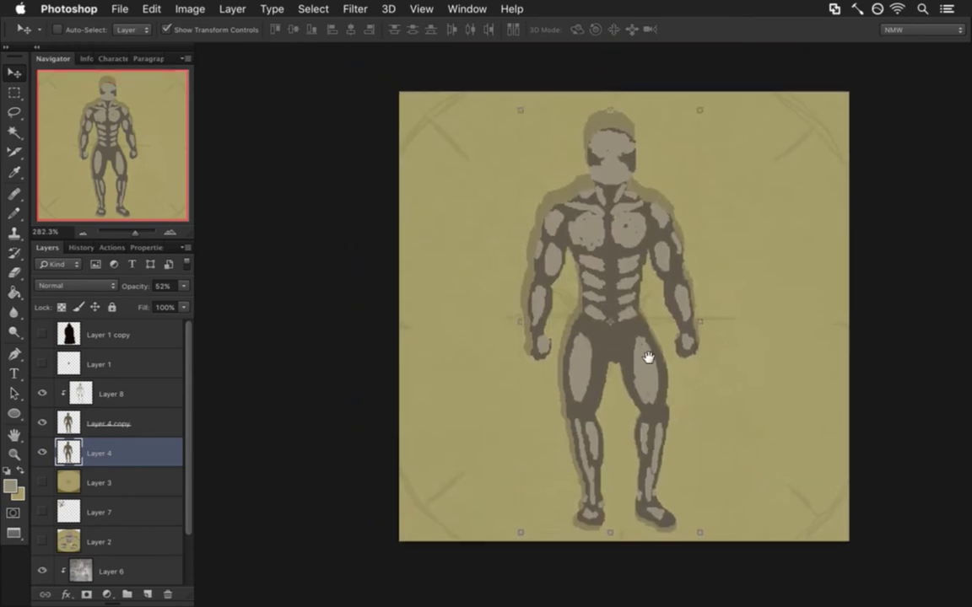
pyautogui.click(64, 422)
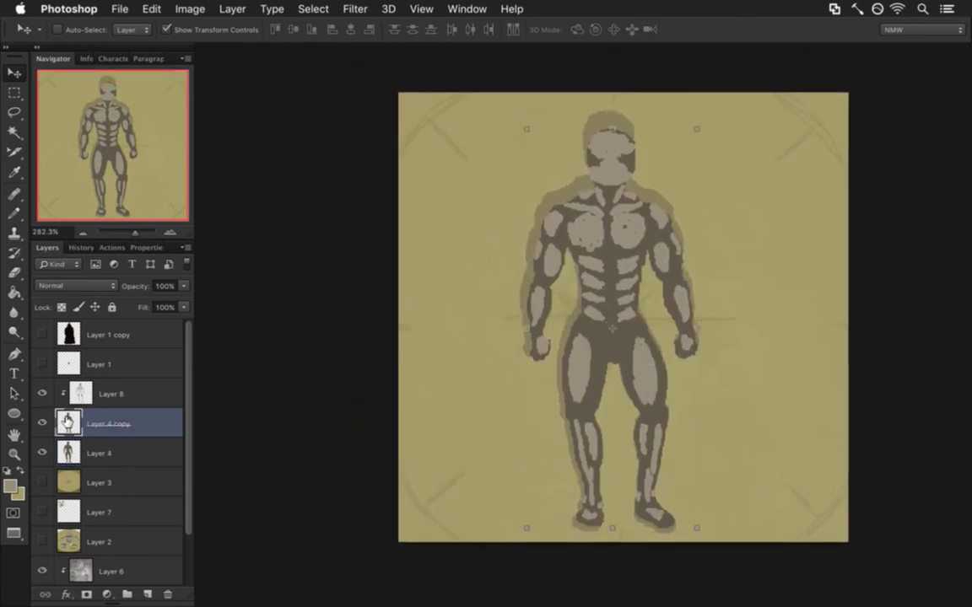
pyautogui.keyDown('shift'); pyautogui.click(82, 381); pyautogui.keyUp('shift')
pyautogui.press('Up')
pyautogui.press('Up')
pyautogui.press('Up')
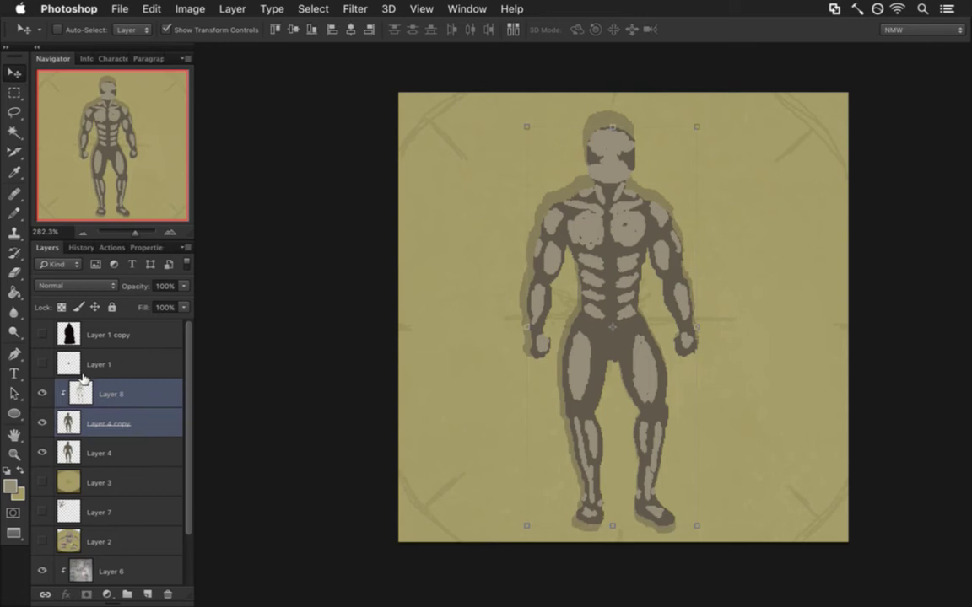
pyautogui.press('Down')
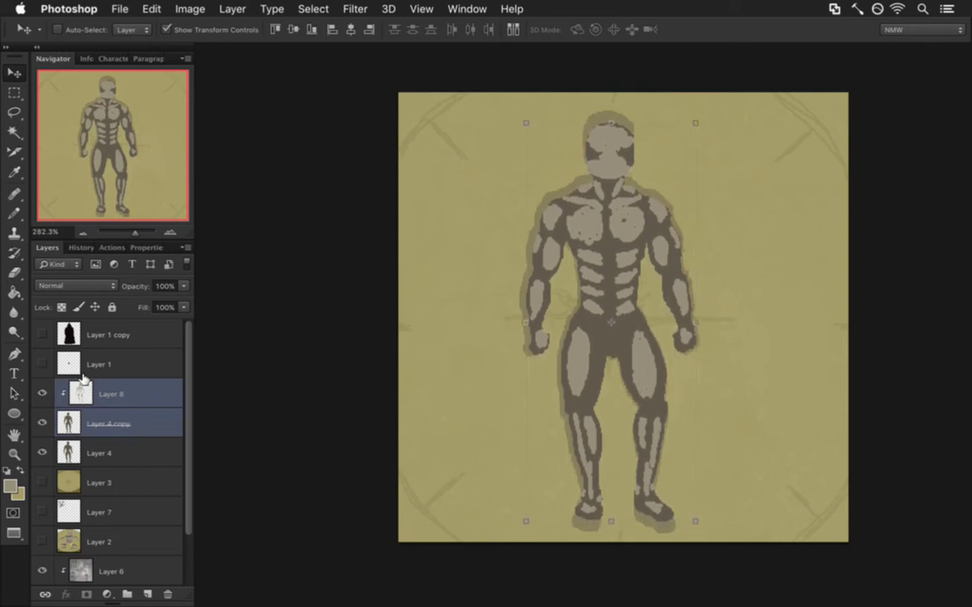
pyautogui.press('Down')
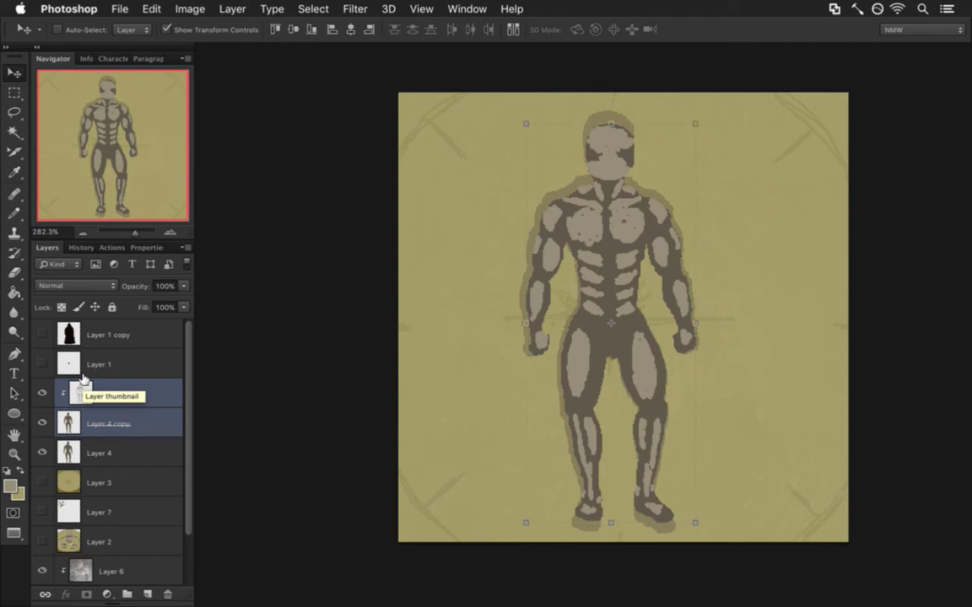
pyautogui.press('m')
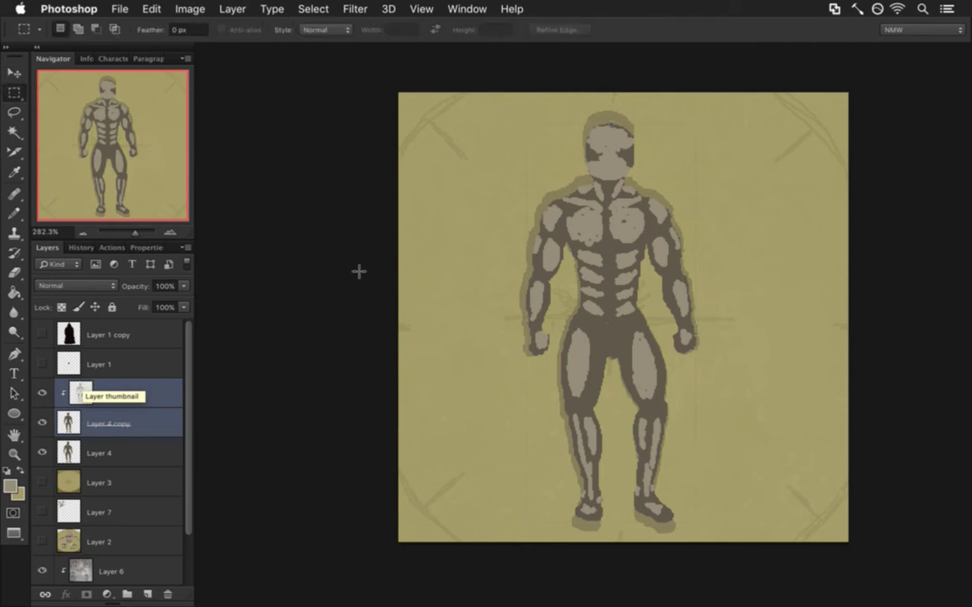
pyautogui.click(93, 453)
pyautogui.press('v')
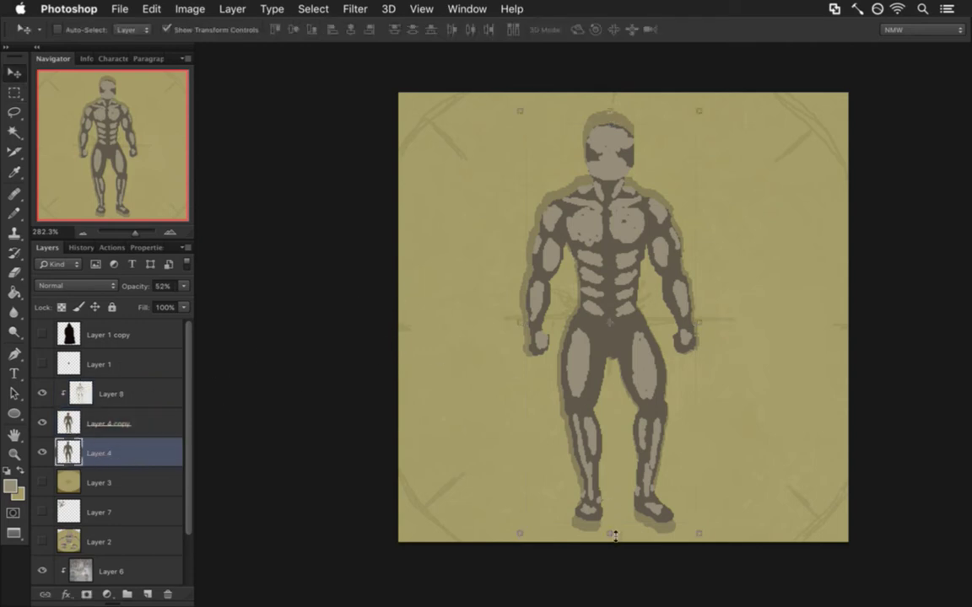
pyautogui.moveTo(612, 533); pyautogui.dragTo(610, 534)
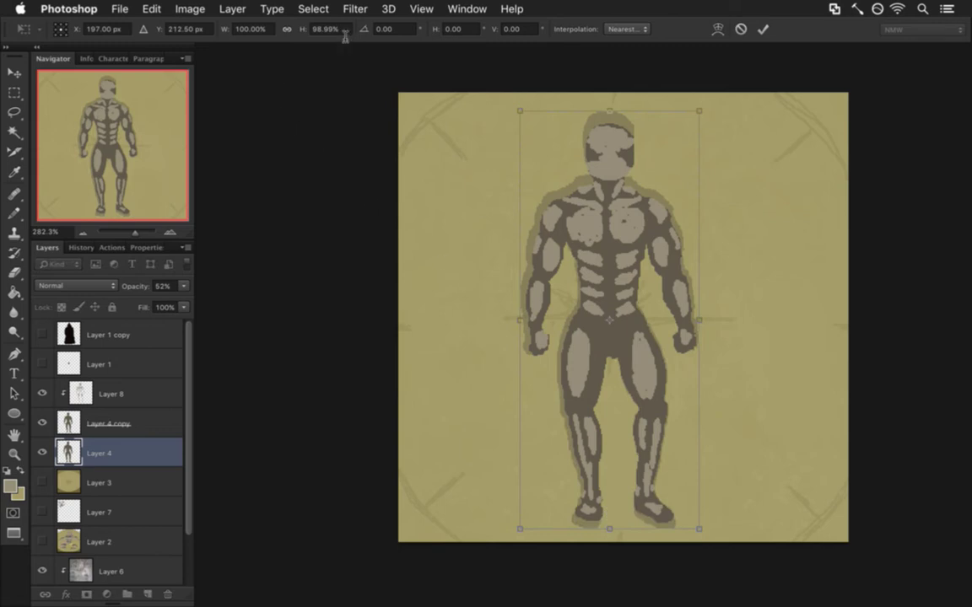
pyautogui.click(314, 30)
pyautogui.write('96')
pyautogui.press('Return')
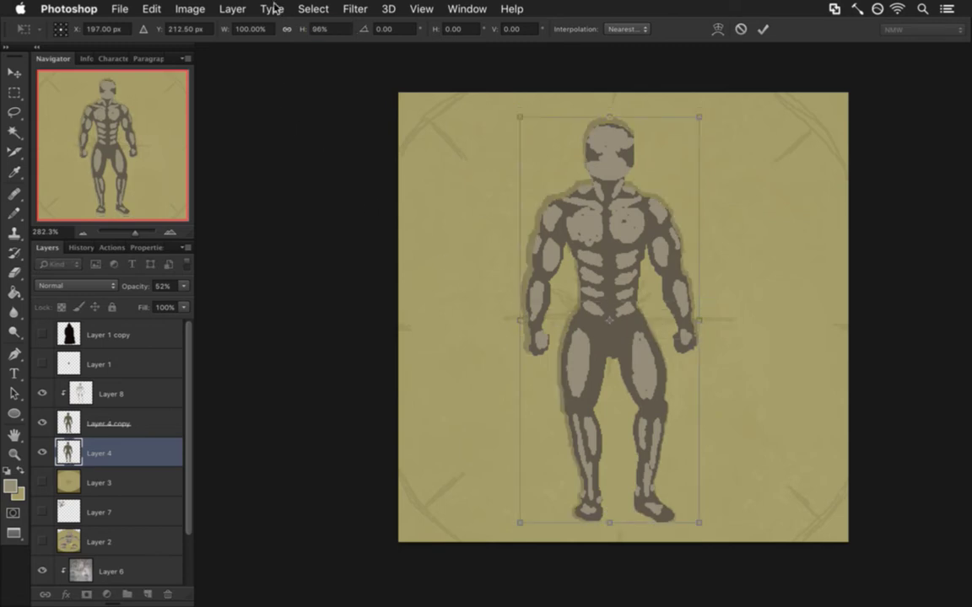
pyautogui.press('Return')
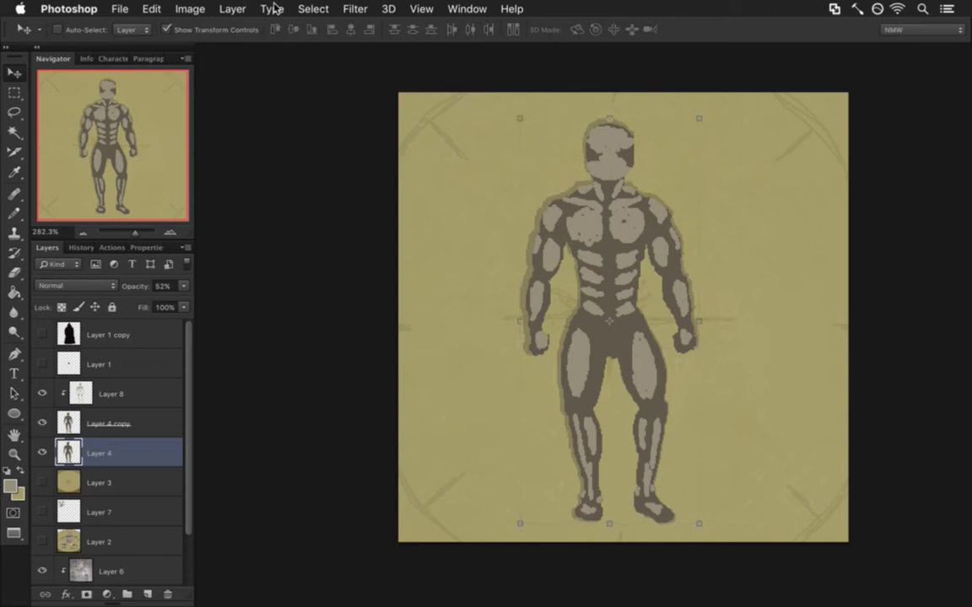
pyautogui.press('super+alt+z')
pyautogui.press('super+alt+z')
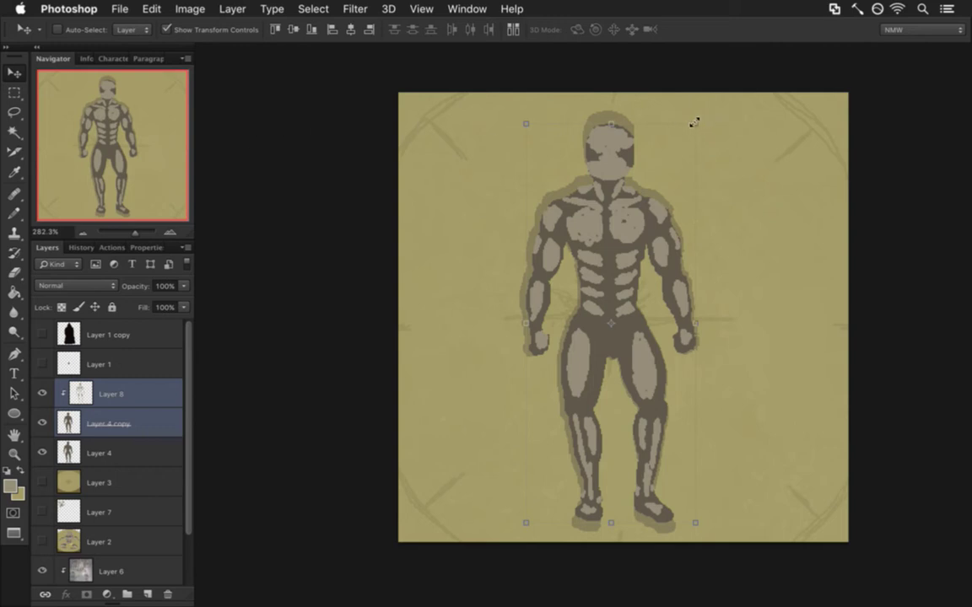
# Reduce the height of the enlarged silhouette on Layer 4 to 98%, leaving its width at 100%
pyautogui.press('super+shift+z')
pyautogui.press('super+shift+z')
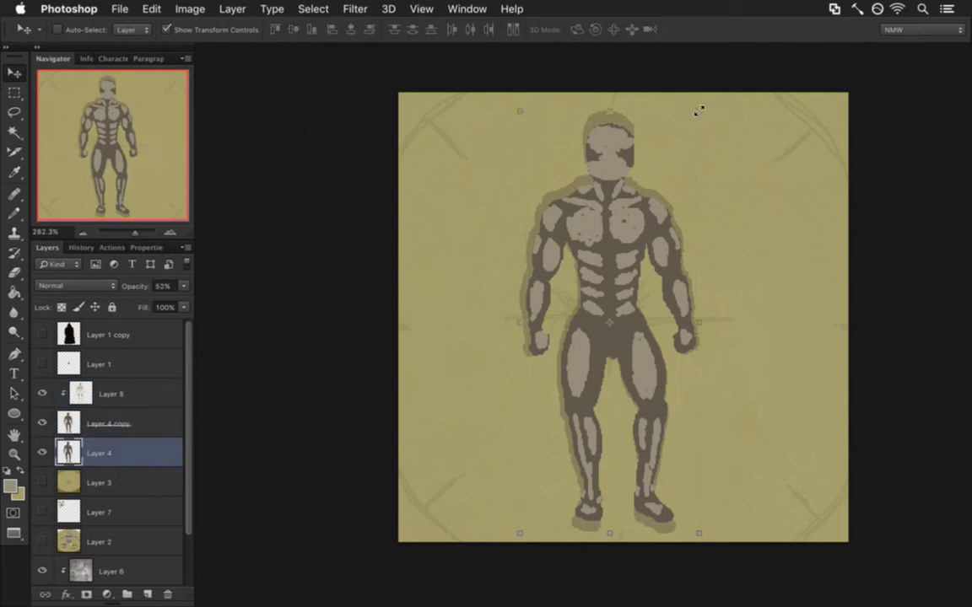
pyautogui.press('super+t')
pyautogui.click(329, 30)
pyautogui.moveTo(329, 34); pyautogui.dragTo(268, 19)
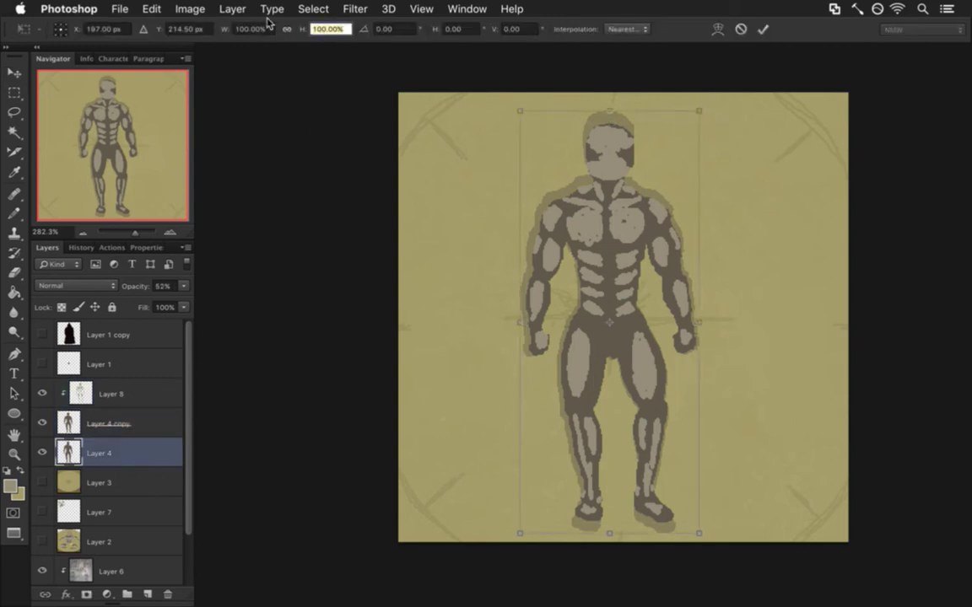
pyautogui.write('98')
pyautogui.press('Return')
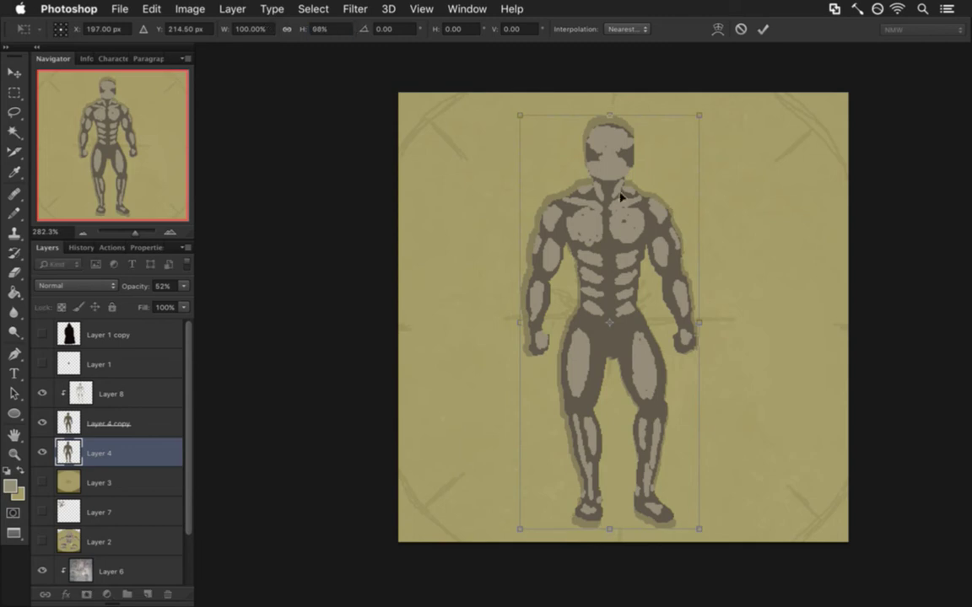
pyautogui.click(762, 29)
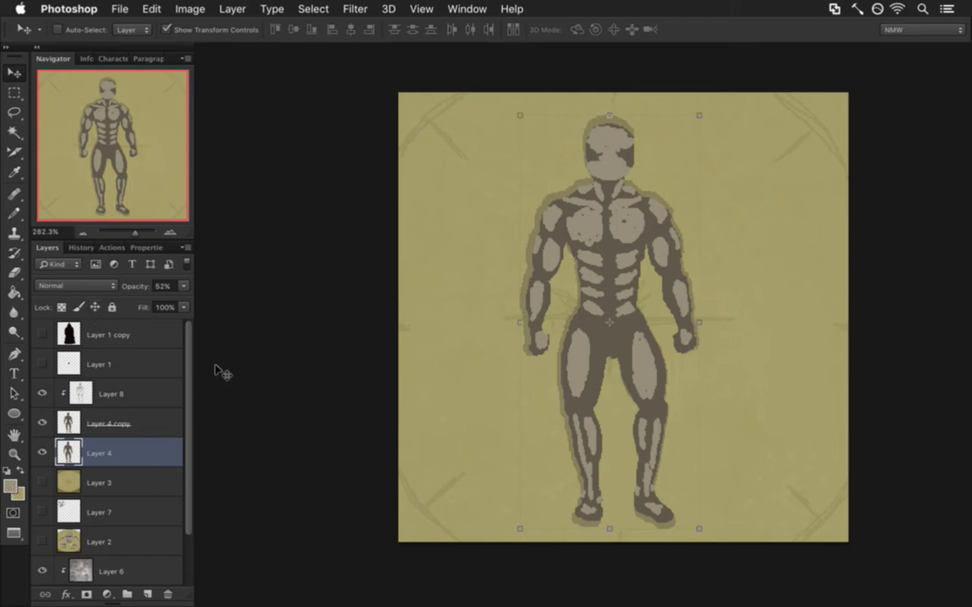
# Set the foreground color to a very dark brown, about #2d2a23, derived from the silhouette's brown
pyautogui.press('i')
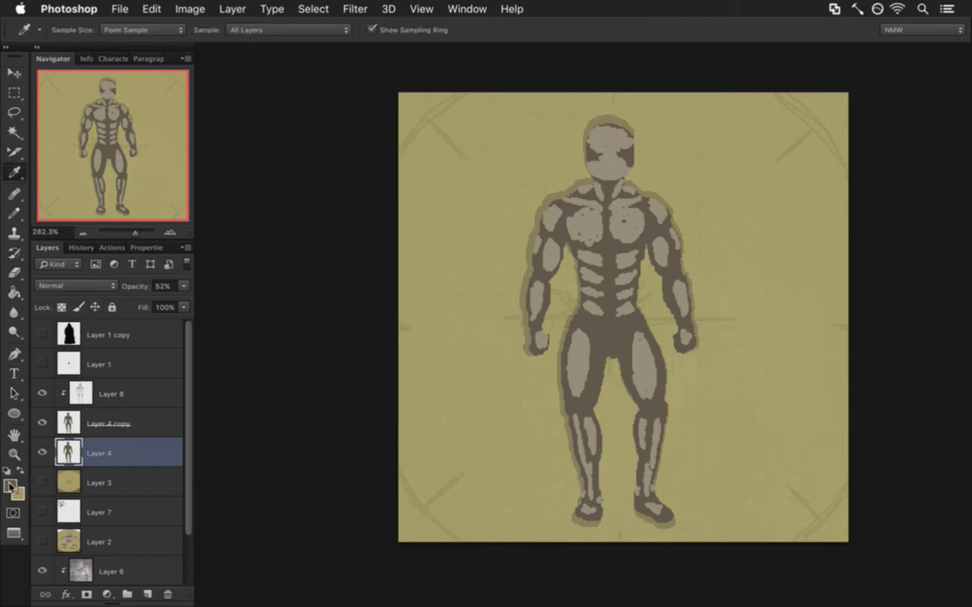
pyautogui.click(11, 486)
pyautogui.moveTo(242, 314); pyautogui.dragTo(243, 350)
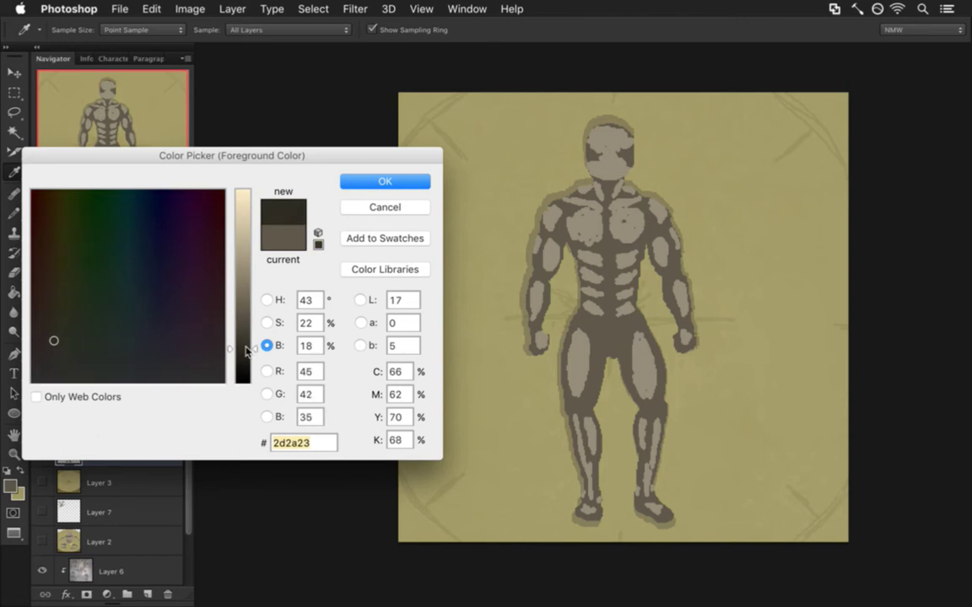
pyautogui.click(342, 183)
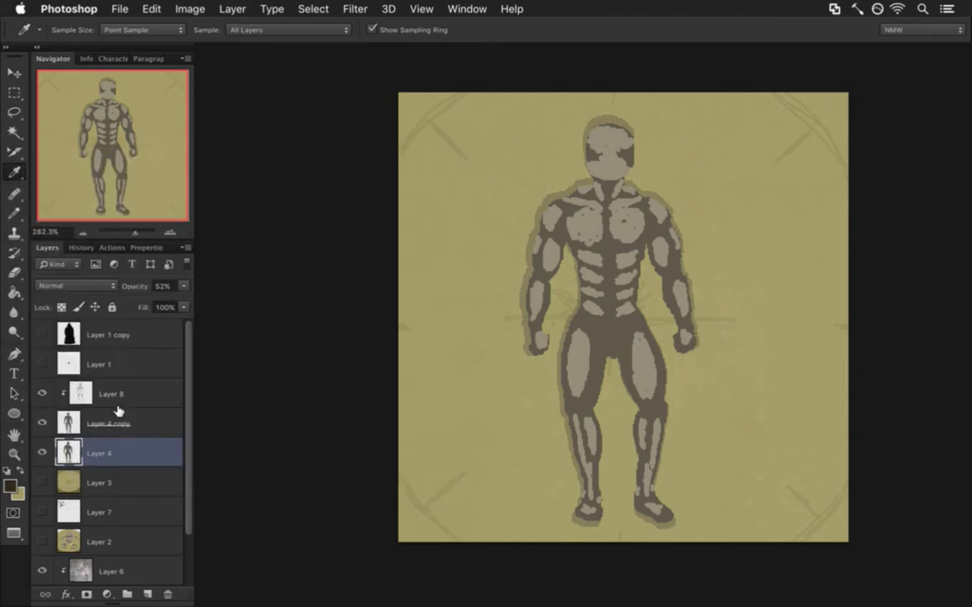
pyautogui.press('b')
pyautogui.moveTo(598, 193)
pyautogui.mouseDown()
pyautogui.moveTo(524, 390)
pyautogui.moveTo(614, 284)
pyautogui.moveTo(569, 423)
pyautogui.mouseUp()
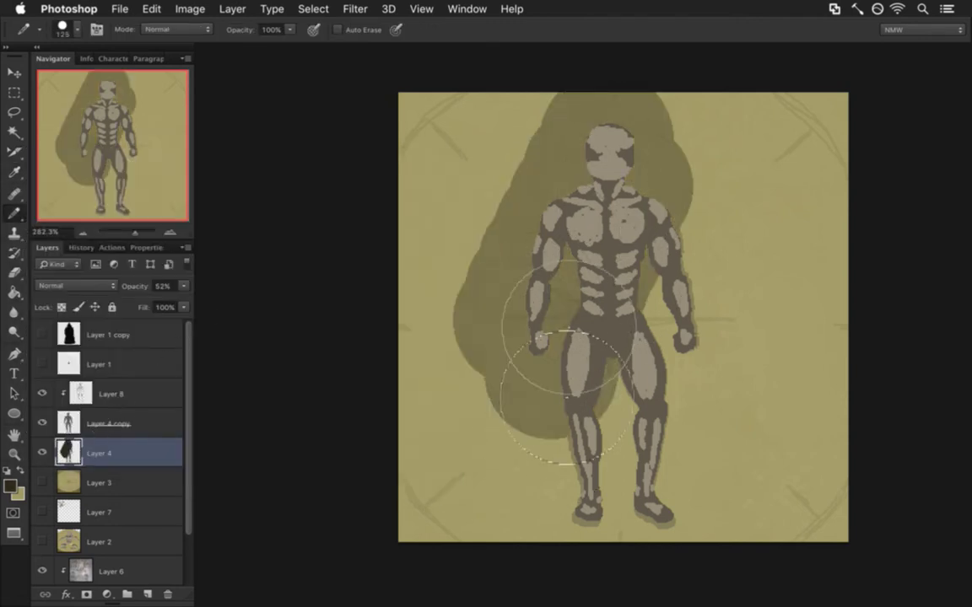
pyautogui.press('super+z')
# Load Layer 4's silhouette as a selection, paint it with the very dark brown using the 125 px pencil, and deselect
pyautogui.keyDown('super'); pyautogui.click(77, 449); pyautogui.keyUp('super')
pyautogui.moveTo(601, 171)
pyautogui.mouseDown()
pyautogui.moveTo(646, 209)
pyautogui.moveTo(563, 444)
pyautogui.mouseUp()
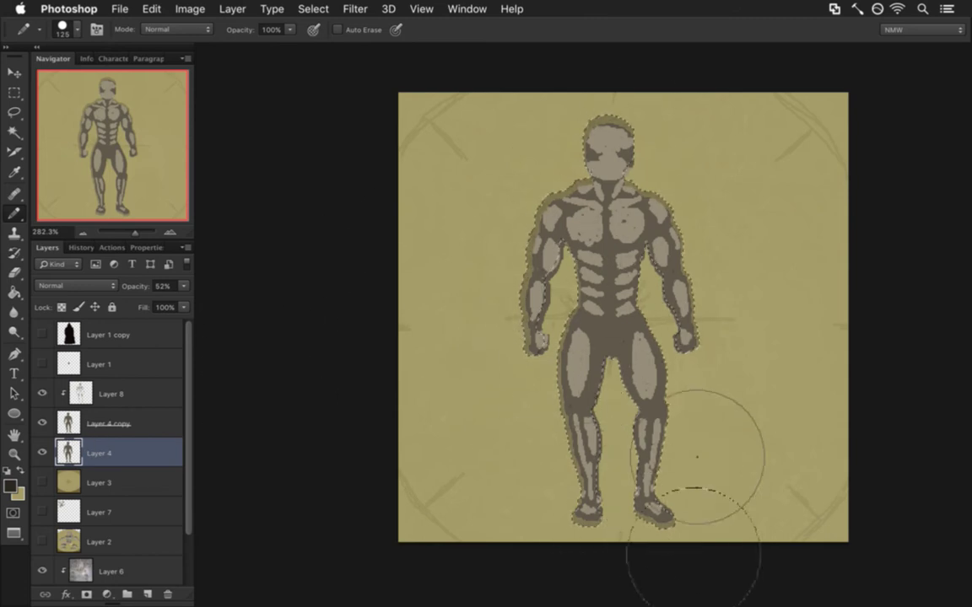
pyautogui.press('m')
pyautogui.press('super+d')
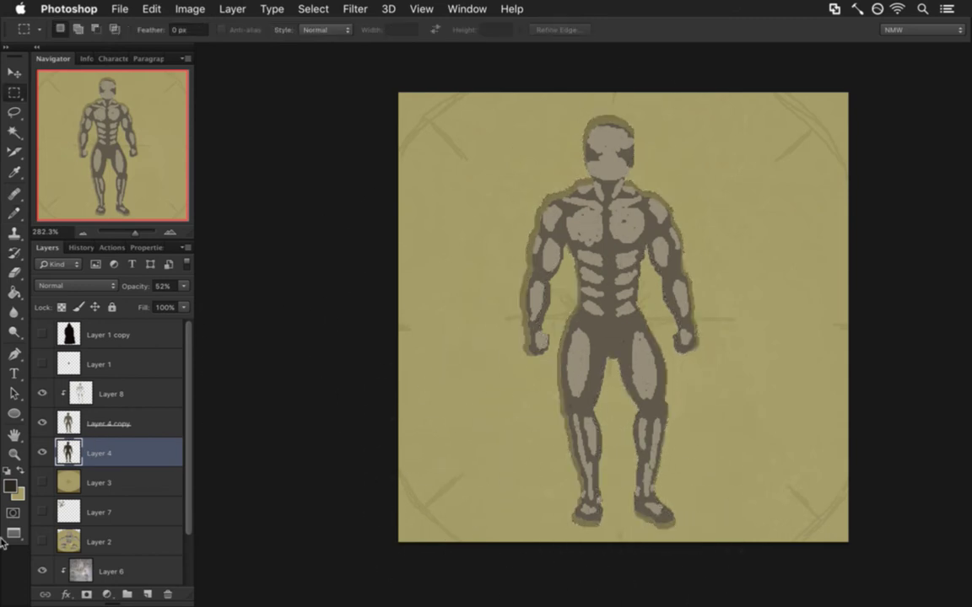
# Set the foreground color to black, repaint Layer 4's selected silhouette with it using the 125 px pencil, and deselect
pyautogui.click(10, 485)
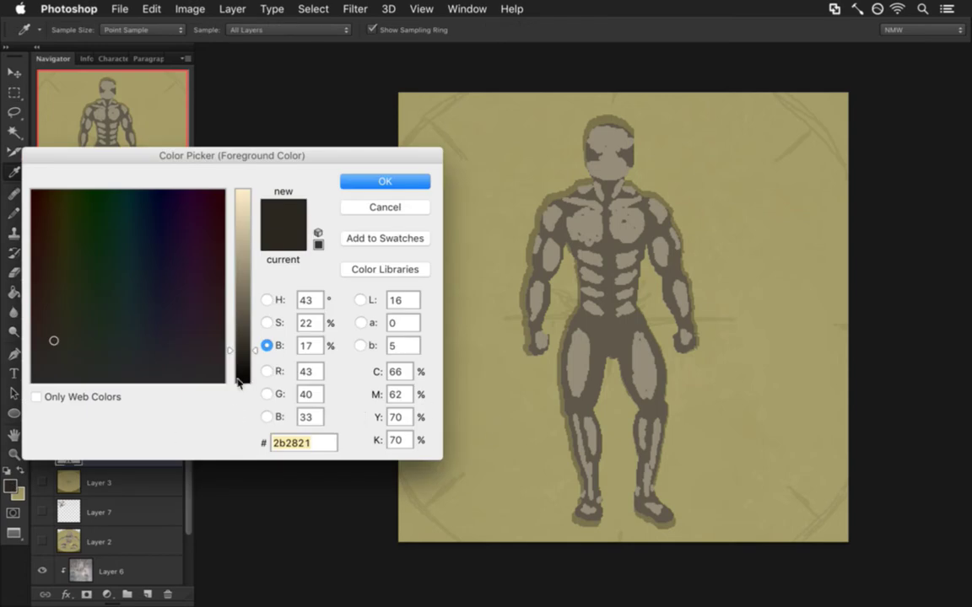
pyautogui.moveTo(245, 383); pyautogui.dragTo(254, 392)
pyautogui.click(410, 185)
pyautogui.moveTo(552, 135); pyautogui.dragTo(497, 218)
pyautogui.press('super+d')
pyautogui.press('b')
pyautogui.keyDown('super'); pyautogui.click(81, 450); pyautogui.keyUp('super')
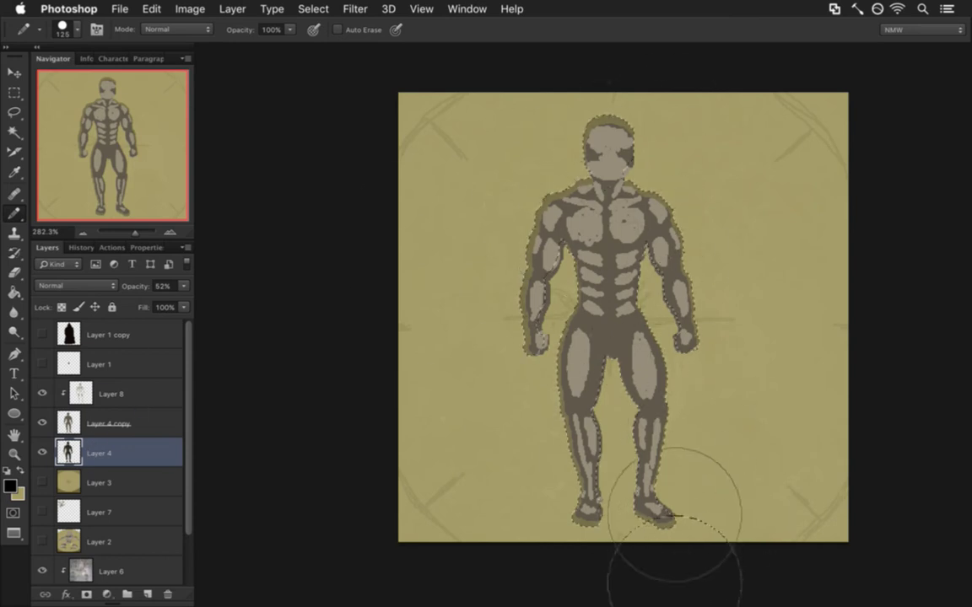
pyautogui.press('super+d')
pyautogui.press('m')
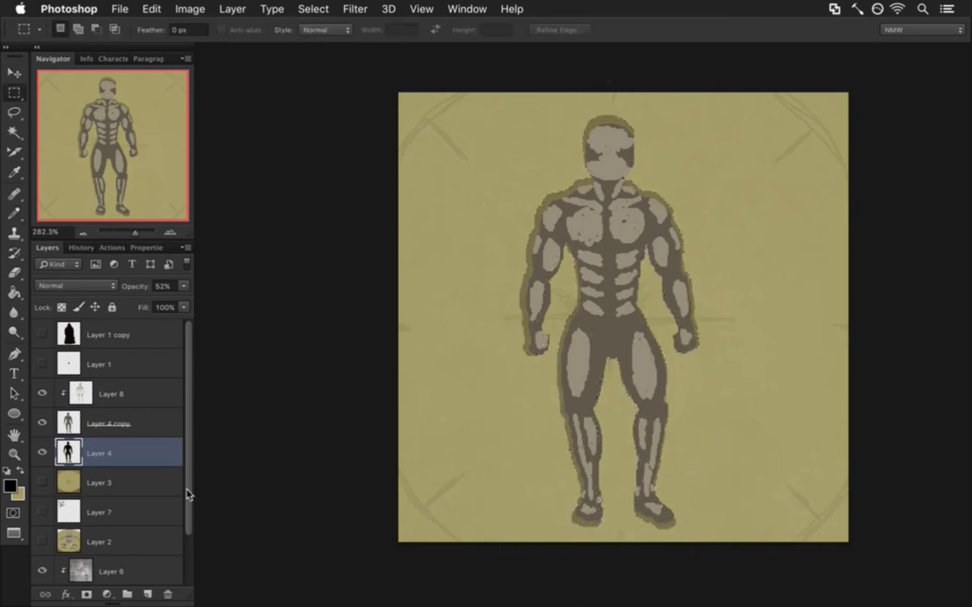
# Set Layer 4's opacity to 40% and save the document
pyautogui.click(182, 286)
pyautogui.moveTo(141, 304); pyautogui.dragTo(141, 299)
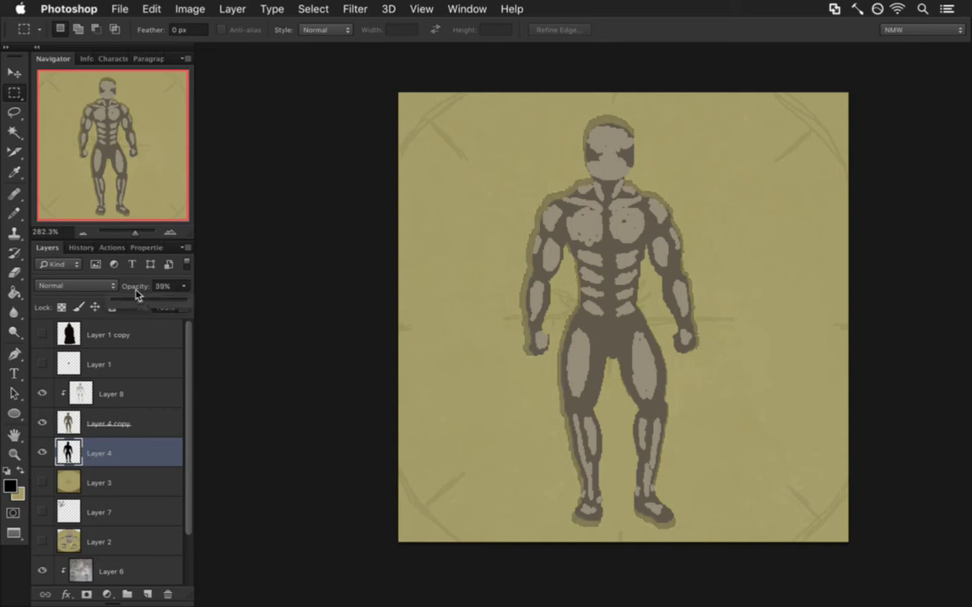
pyautogui.press('4')
pyautogui.press('super+s')
# Try the available blend modes on Layer 4's silhouette and return it to Normal
pyautogui.hotkey('shift', '+')
pyautogui.hotkey('shift', '+')
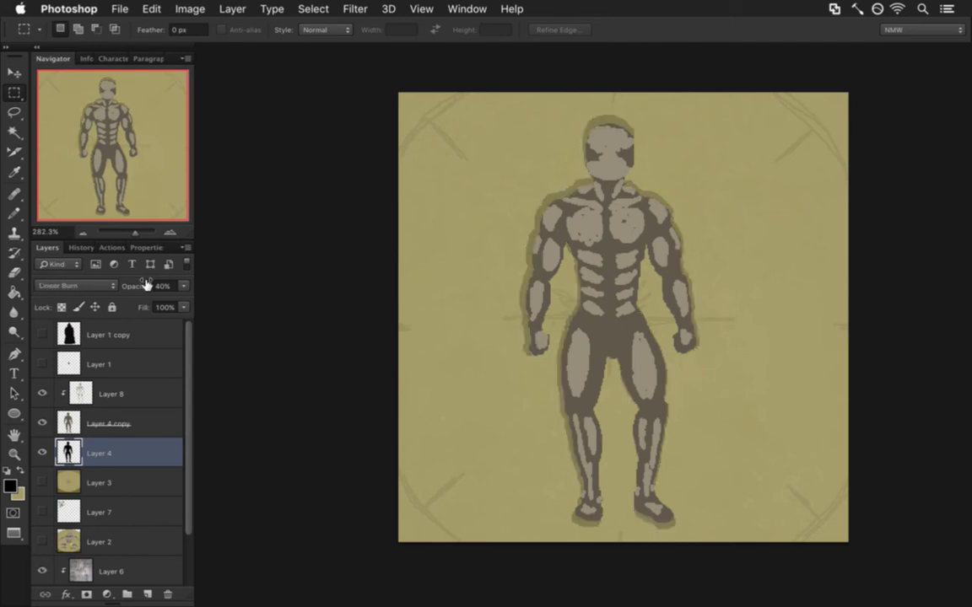
pyautogui.hotkey('shift', '+')
pyautogui.hotkey('shift', '+')
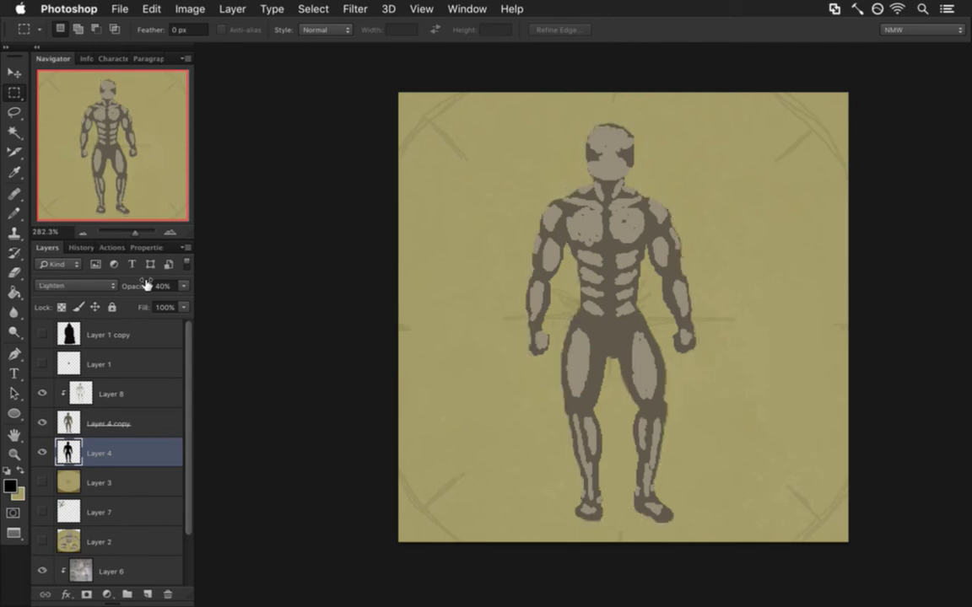
pyautogui.hotkey('shift', '+')
pyautogui.hotkey('shift', '+')
pyautogui.hotkey('shift', '+')
pyautogui.hotkey('shift', '+')
pyautogui.hotkey('shift', '+')
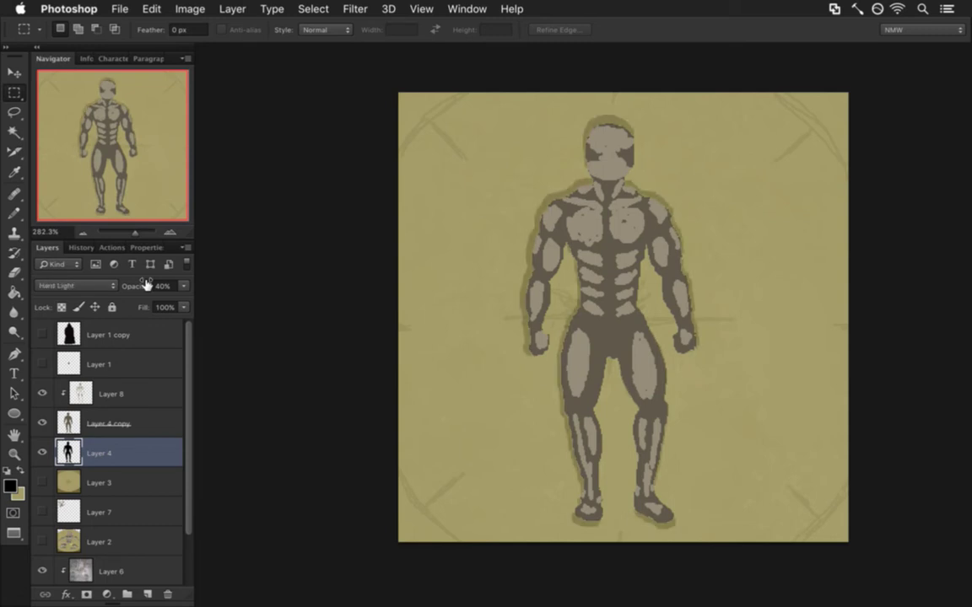
pyautogui.hotkey('shift', '+')
pyautogui.hotkey('shift', '+')
pyautogui.hotkey('shift', '+')
pyautogui.hotkey('shift', '+')
pyautogui.hotkey('shift', '+')
pyautogui.hotkey('shift', '+')
pyautogui.hotkey('shift', '+')
pyautogui.hotkey('shift', '+')
pyautogui.hotkey('shift', '+')
pyautogui.hotkey('shift', '+')
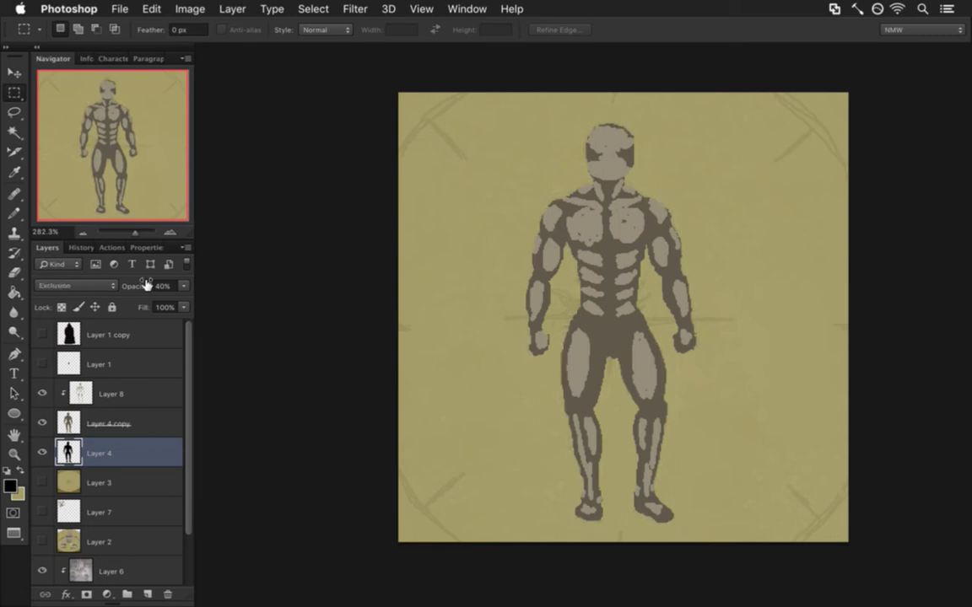
pyautogui.hotkey('shift', '+')
pyautogui.hotkey('shift', '+')
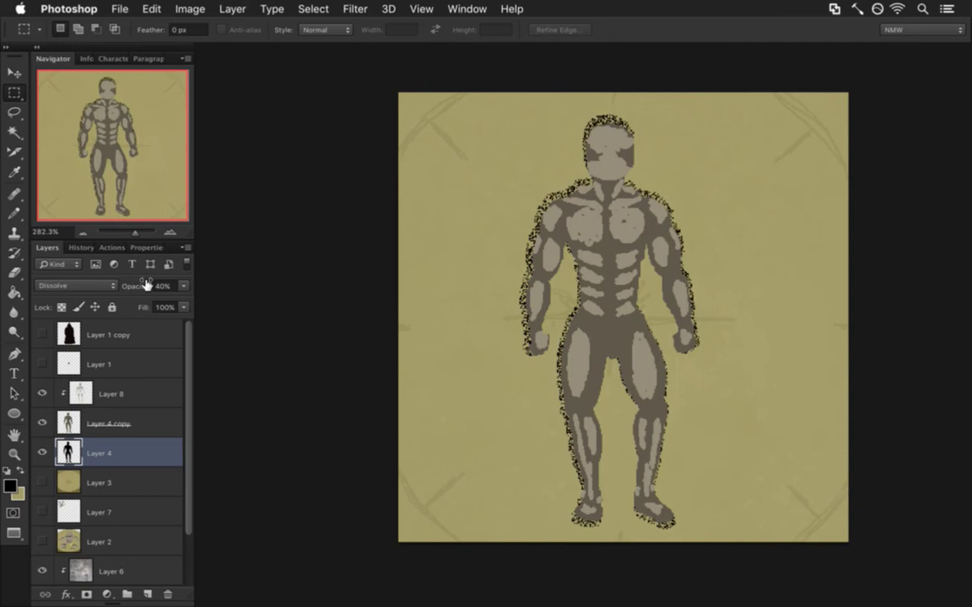
pyautogui.hotkey('shift', '-')
pyautogui.hotkey('shift', '+')
pyautogui.hotkey('shift', '-')
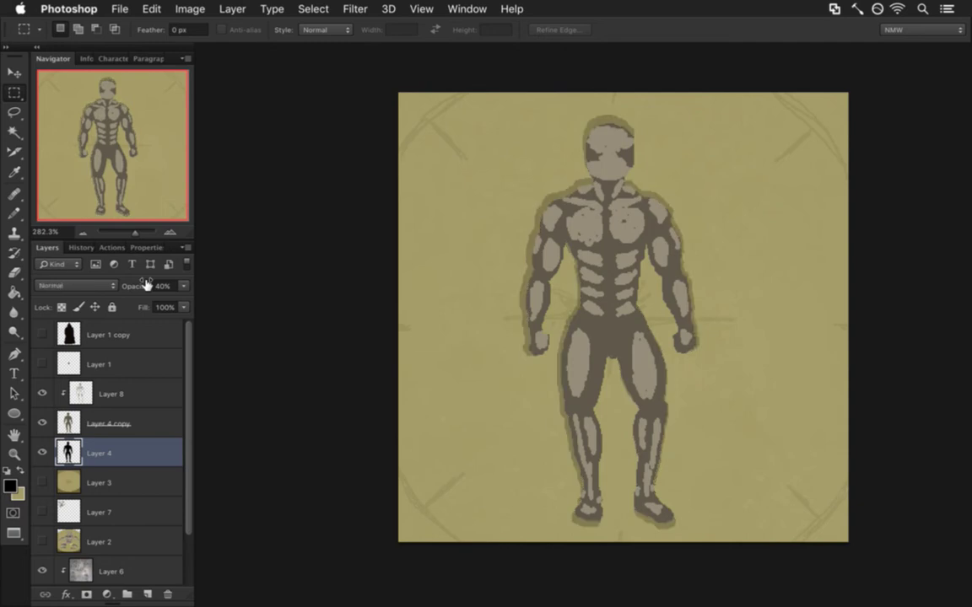
# Set the opacity of Layer 4's black silhouette to 84%
pyautogui.click(182, 287)
pyautogui.click(156, 300)
pyautogui.moveTo(156, 304); pyautogui.dragTo(175, 295)
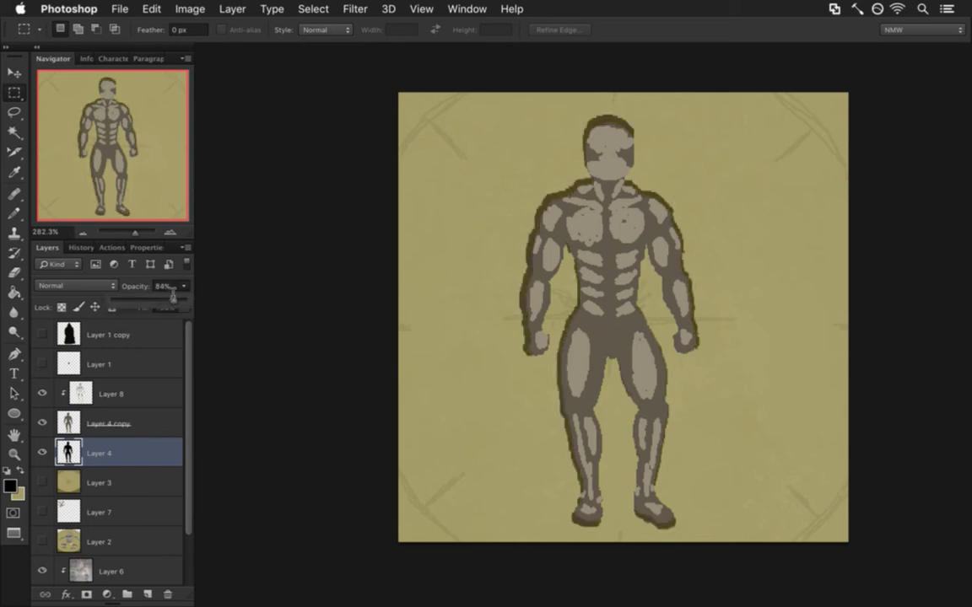
# Nudge Layer 4's silhouette up and down behind the figure, settling it slightly higher so the outline is thicker above the head and shoulders
pyautogui.press('v')
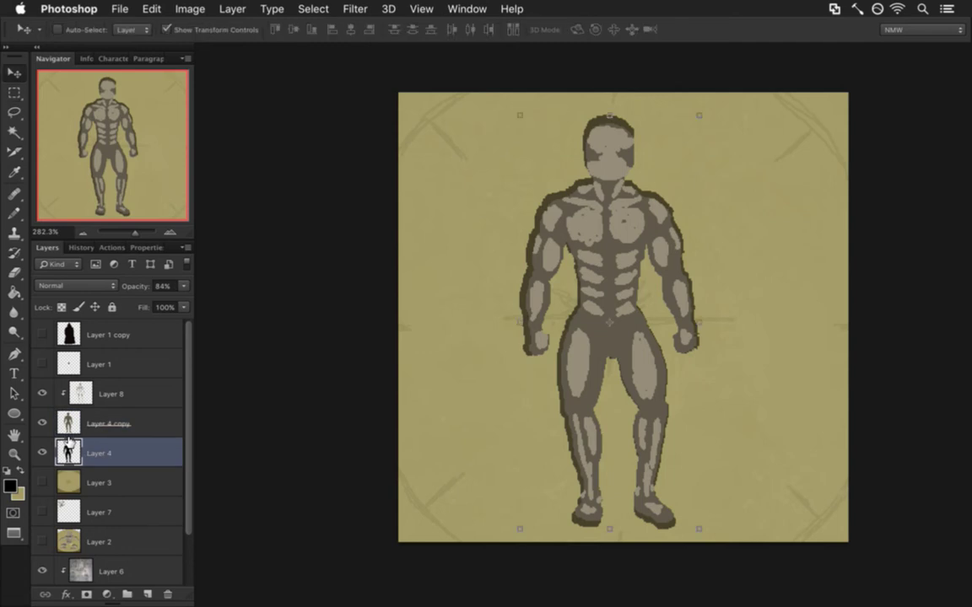
pyautogui.press('Up')
pyautogui.press('Up')
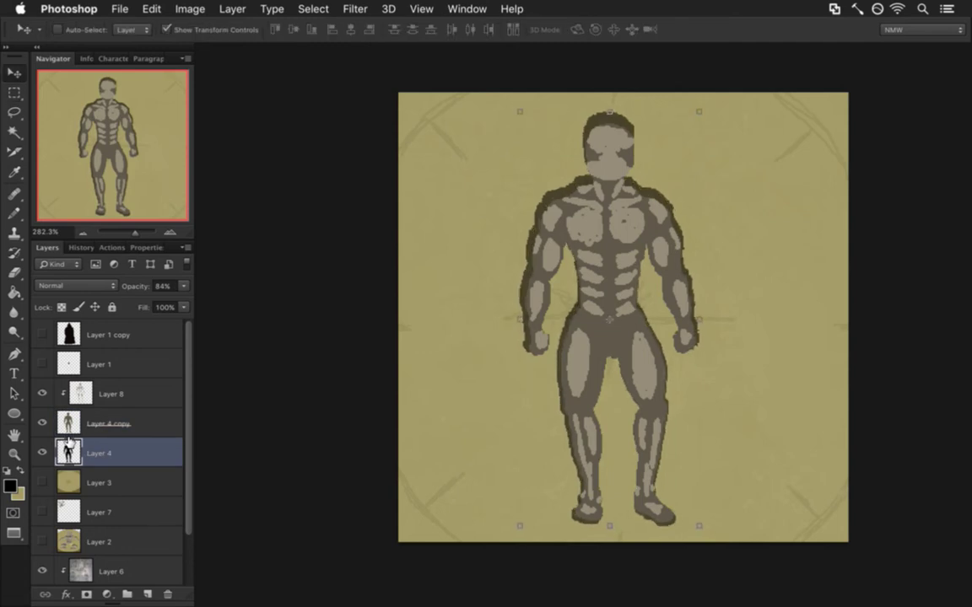
pyautogui.press('Up')
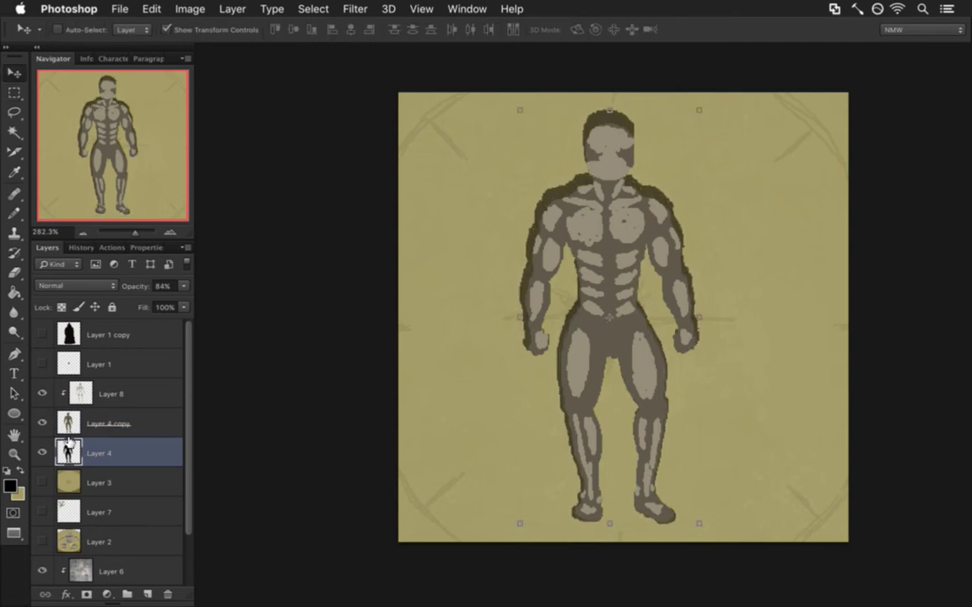
pyautogui.press('Down')
pyautogui.press('Down')
pyautogui.press('Down')
pyautogui.press('Down')
pyautogui.press('Down')
pyautogui.press('Down')
pyautogui.press('Down')
pyautogui.press('Down')
pyautogui.press('Down')
pyautogui.press('Down')
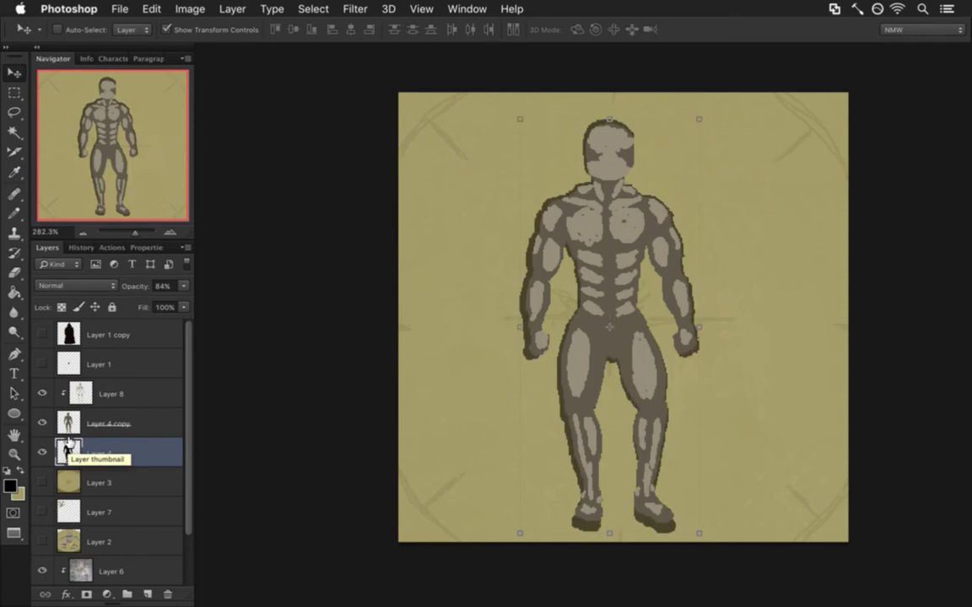
pyautogui.press('Down')
pyautogui.press('Down')
pyautogui.press('Down')
pyautogui.press('Down')
pyautogui.press('Down')
pyautogui.press('Down')
pyautogui.press('Down')
pyautogui.press('Up')
pyautogui.press('Up')
pyautogui.press('Up')
pyautogui.press('Up')
pyautogui.press('Up')
pyautogui.press('Up')
pyautogui.press('Up')
pyautogui.press('Up')
pyautogui.press('Up')
pyautogui.press('Up')
pyautogui.press('Up')
pyautogui.press('Up')
pyautogui.press('Up')
pyautogui.press('Up')
pyautogui.press('Up')
pyautogui.press('Up')
pyautogui.press('Up')
pyautogui.press('Up')
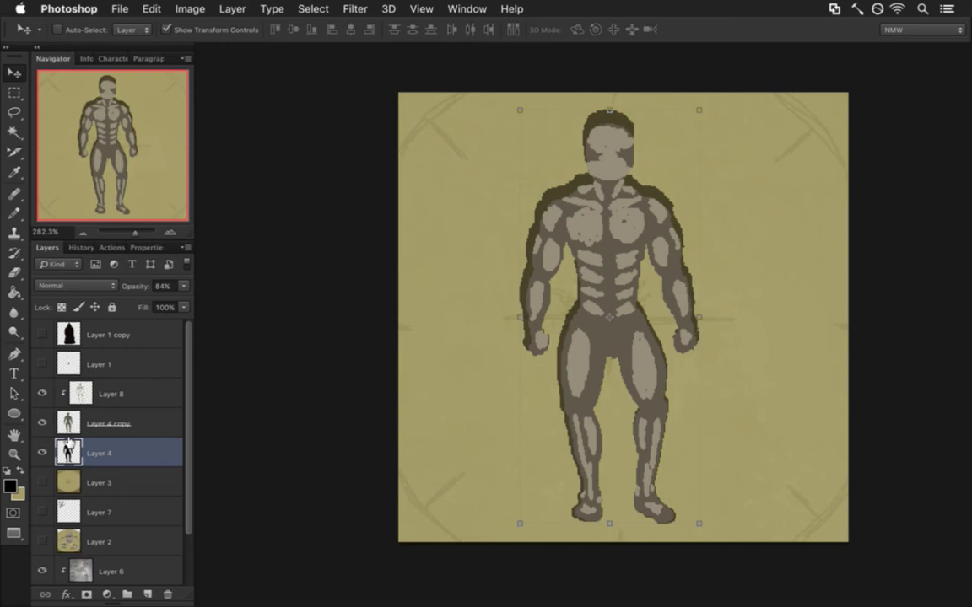
pyautogui.press('m')
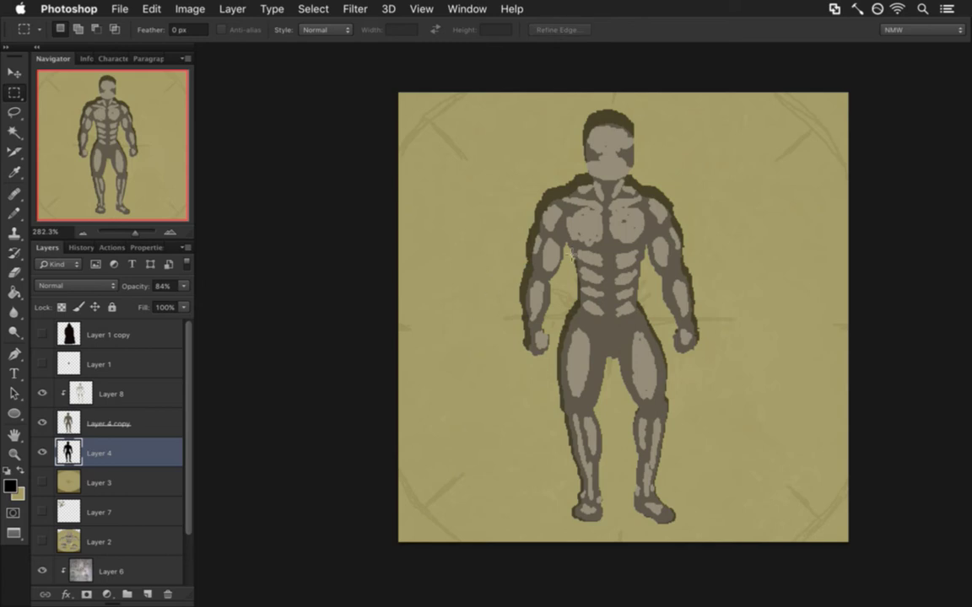
pyautogui.press('v')
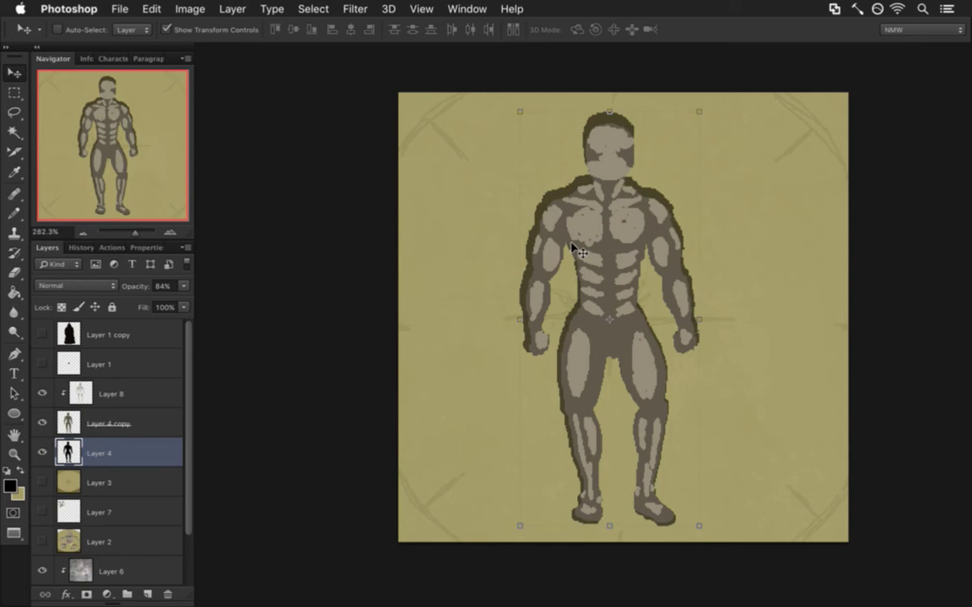
pyautogui.press('m')
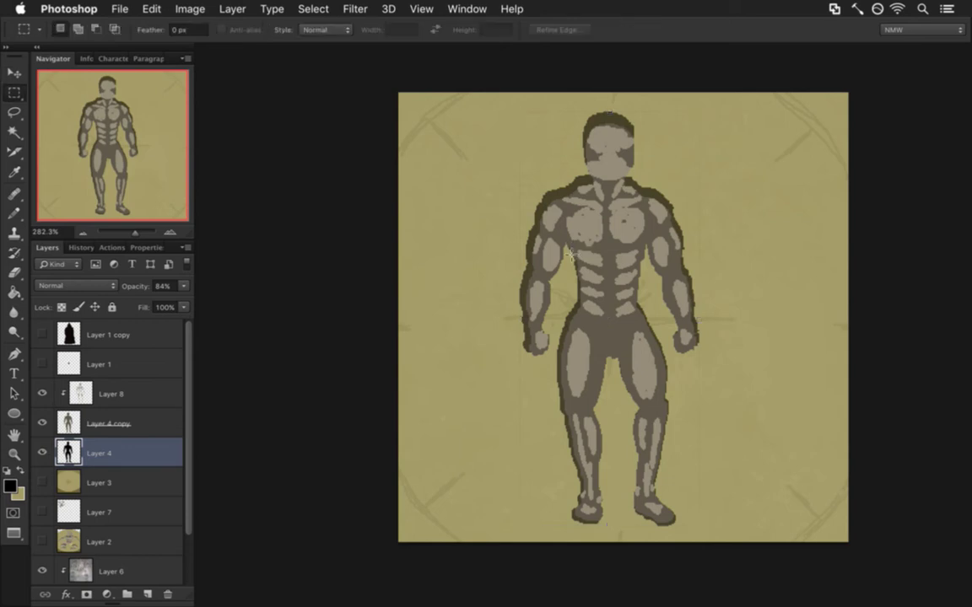
# Save the document and export the image for web with 0 appended to its file name
pyautogui.press('super+s')
pyautogui.press('super+alt+shift+r')
pyautogui.press('Escape')
pyautogui.press('super+shift+alt+s')
pyautogui.press('Return')
pyautogui.press('Right')
pyautogui.write('0')
pyautogui.press('Return')
pyautogui.press('Return')
# Switch to iTerm2, build and run the Songbringer game to preview its scene, and quit the game
pyautogui.press('super+Tab')
pyautogui.press('super+Tab')
pyautogui.press('super+Tab')
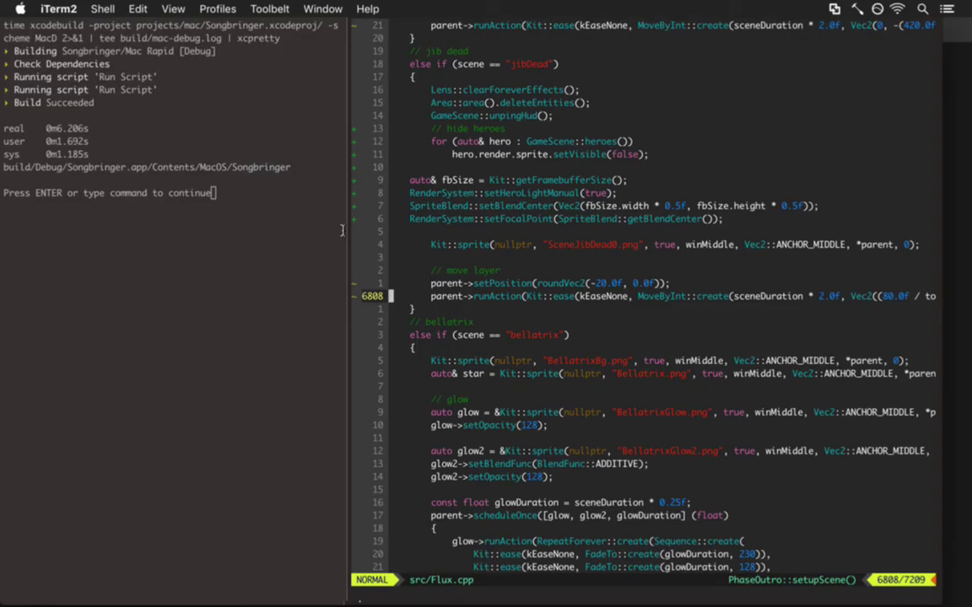
pyautogui.press(',')
pyautogui.press('b')
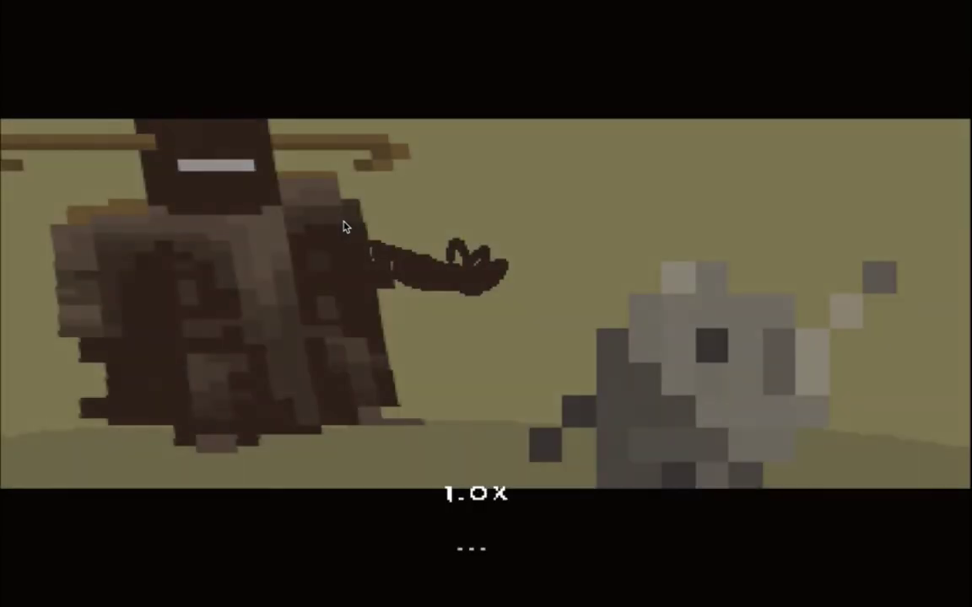
pyautogui.press('super+q')
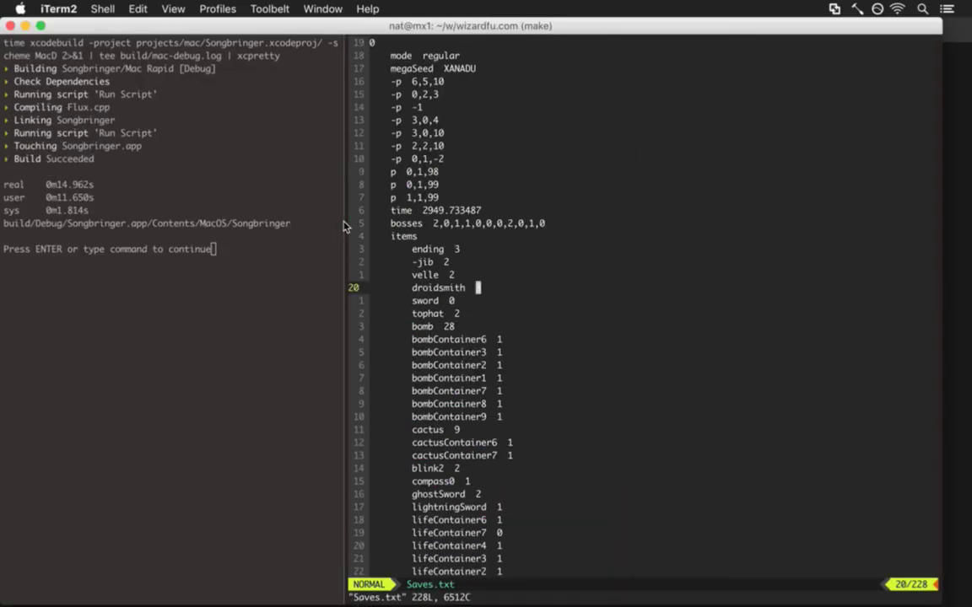
# Set the droidsmith value in Saves.txt to 5 and save the file
pyautogui.write('r5:up')
pyautogui.press('Return')
pyautogui.write(':up')
pyautogui.press('Return')
# Run Songbringer again to preview the muscular figure's scene, and quit the game
pyautogui.press('super+[')
pyautogui.press('Return')
pyautogui.press('super+]')
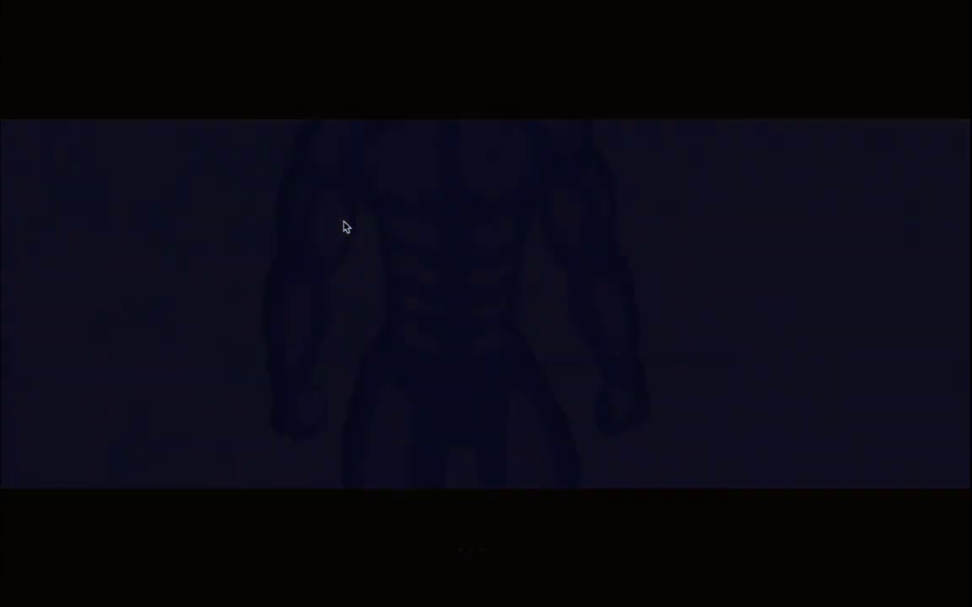
pyautogui.press('super+q')
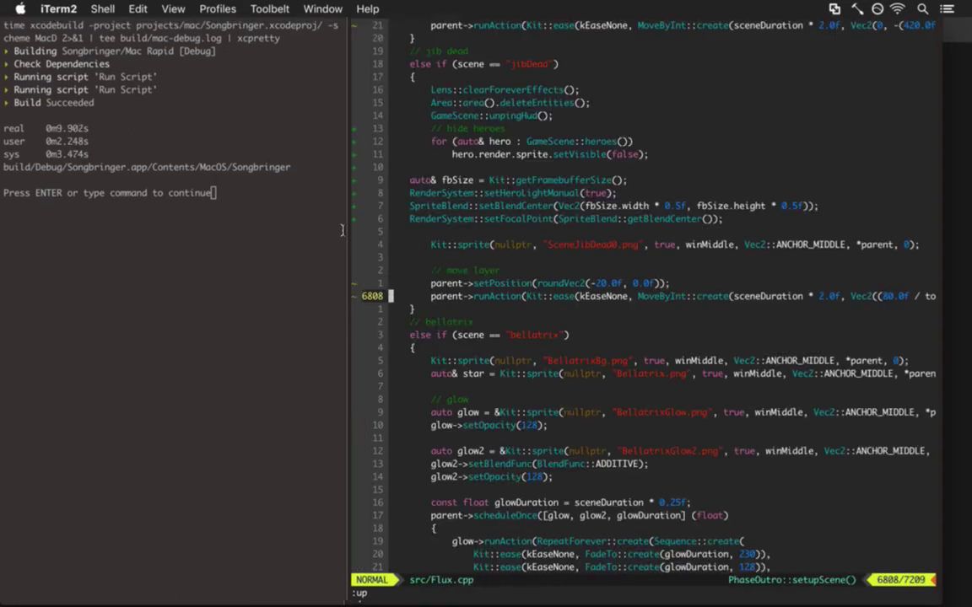
# Locate the layer movement lines of the "jib" scene in src/Flux.cpp
pyautogui.press('k')
pyautogui.press('k')
pyautogui.press('k')
pyautogui.press('k')
pyautogui.press('k')
pyautogui.press('k')
pyautogui.press('k')
pyautogui.press('k')
pyautogui.press('k')
pyautogui.press('k')
pyautogui.press('k')
pyautogui.press('k')
pyautogui.press('k')
pyautogui.press('k')
pyautogui.press('k')
pyautogui.press('k')
pyautogui.press('k')
pyautogui.press('k')
pyautogui.press('k')
pyautogui.press('k')
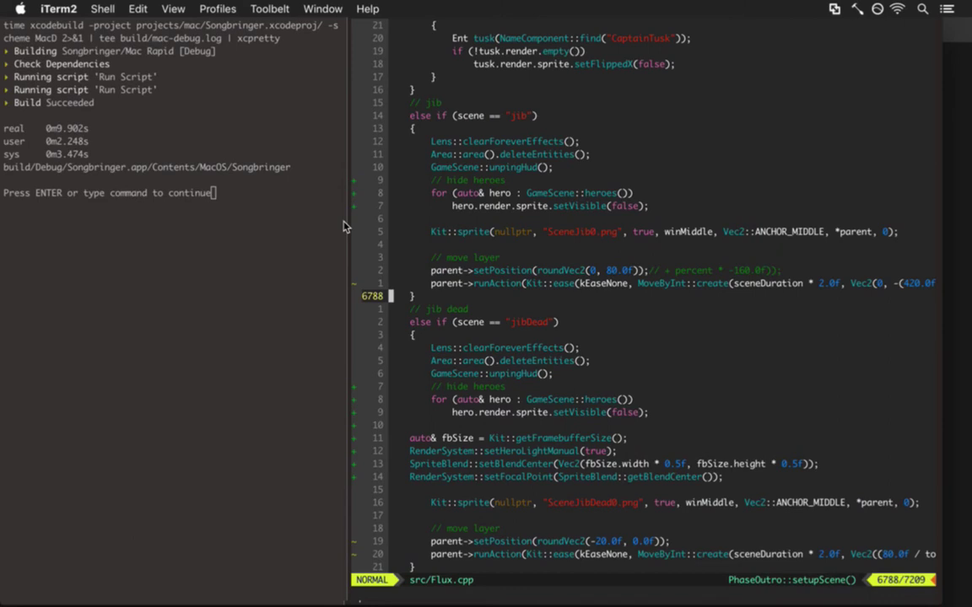
pyautogui.press('k')
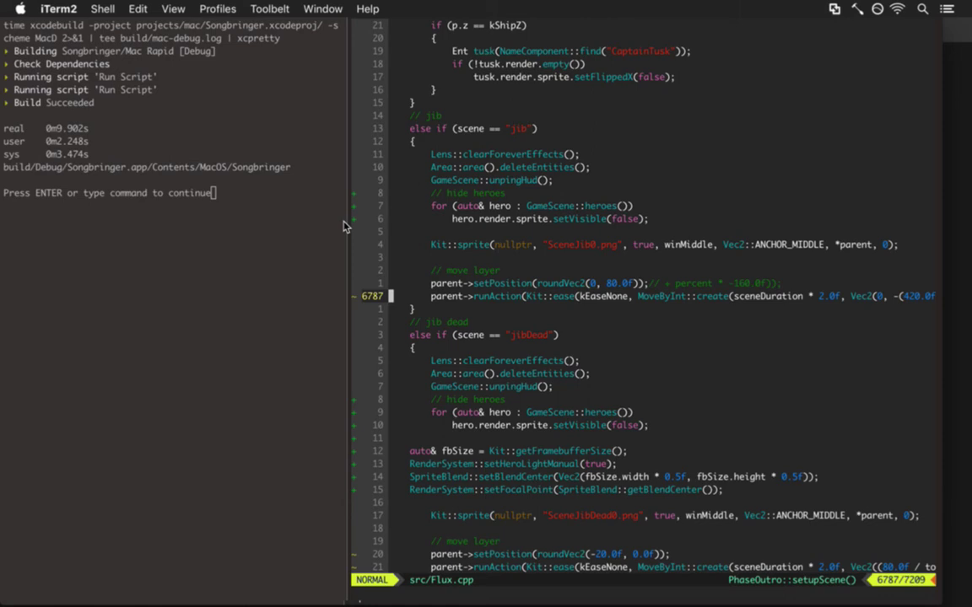
# Switch to Photoshop to check the figure document's canvas size, leave it as is, and return to iTerm2
pyautogui.press('super+Tab')
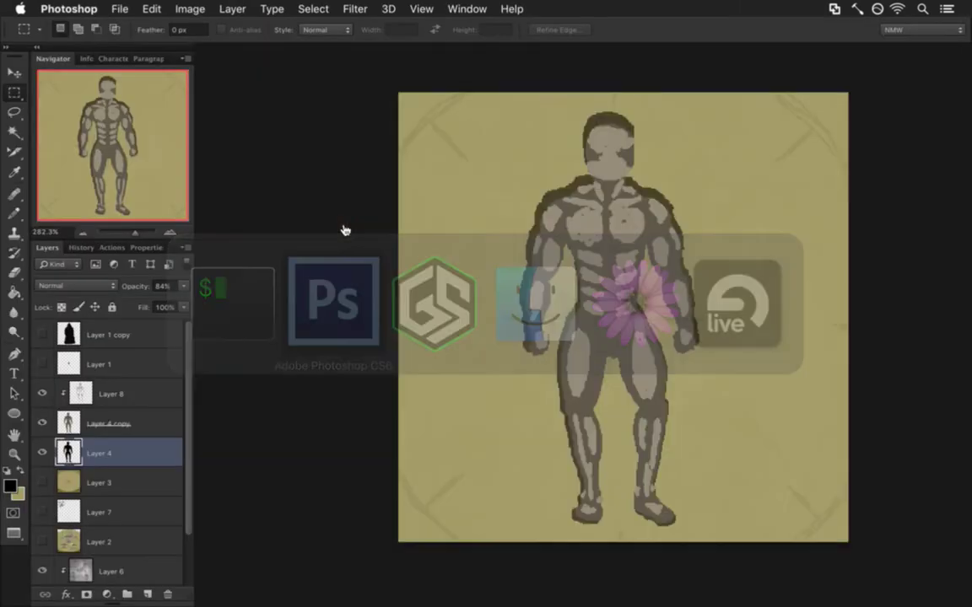
pyautogui.press('super+alt+c')
pyautogui.press('Escape')
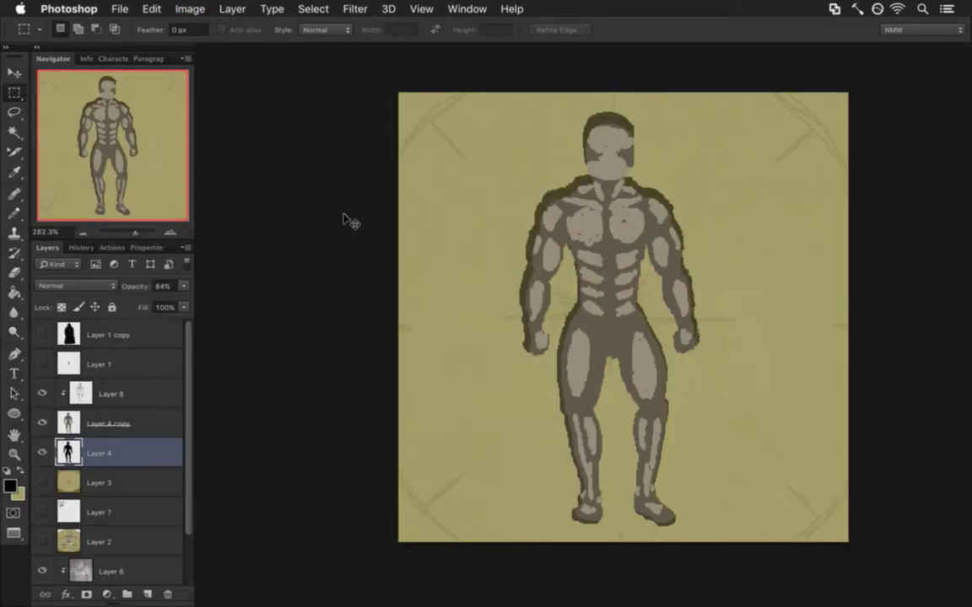
pyautogui.press('super+Tab')
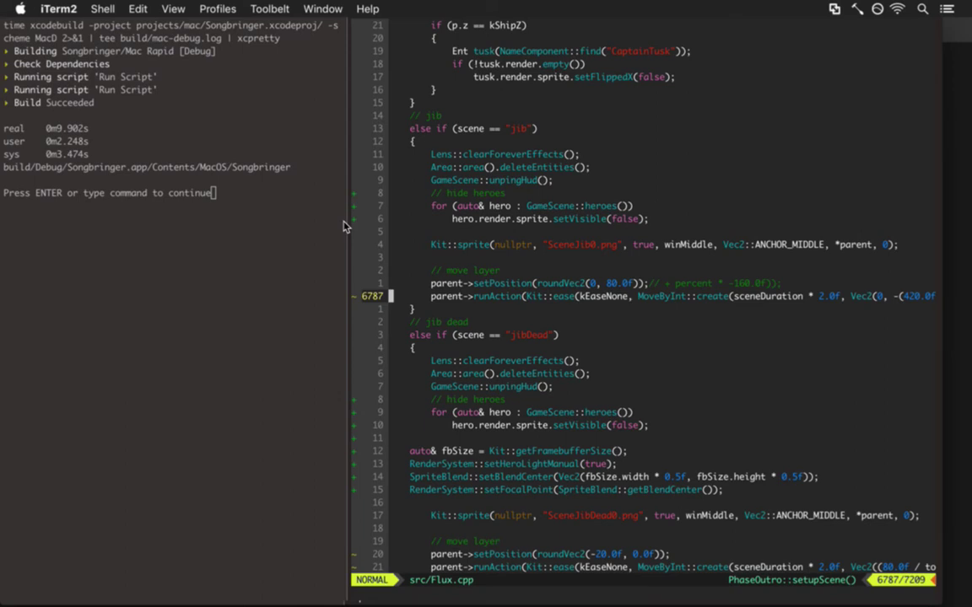
# Set the vertical value in the "jib" scene's setPosition(roundVec2()) line to 0.0f, keeping x at 0, and save src/Flux.cpp
pyautogui.press('j')
pyautogui.press('h')
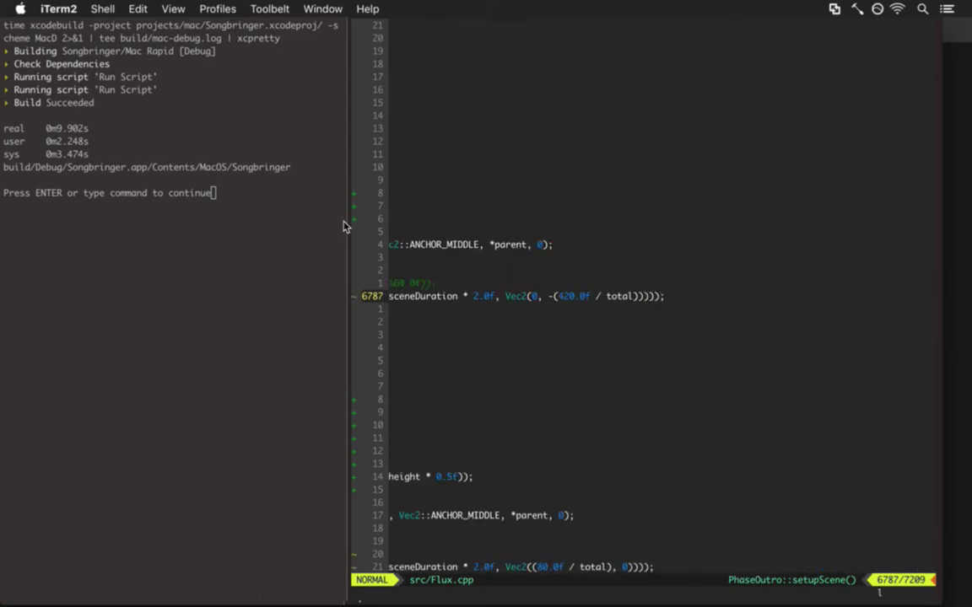
pyautogui.press('l')
pyautogui.press('k')
pyautogui.press('k')
pyautogui.press('l')
pyautogui.press('l')
pyautogui.press('l')
pyautogui.press('l')
pyautogui.press('l')
pyautogui.press('l')
pyautogui.press('l')
pyautogui.press('l')
pyautogui.press('l')
pyautogui.press('l')
pyautogui.press('l')
pyautogui.press('l')
pyautogui.press('l')
pyautogui.press('l')
pyautogui.press('l')
pyautogui.press('l')
pyautogui.press('l')
pyautogui.press('l')
pyautogui.press('l')
pyautogui.press('l')
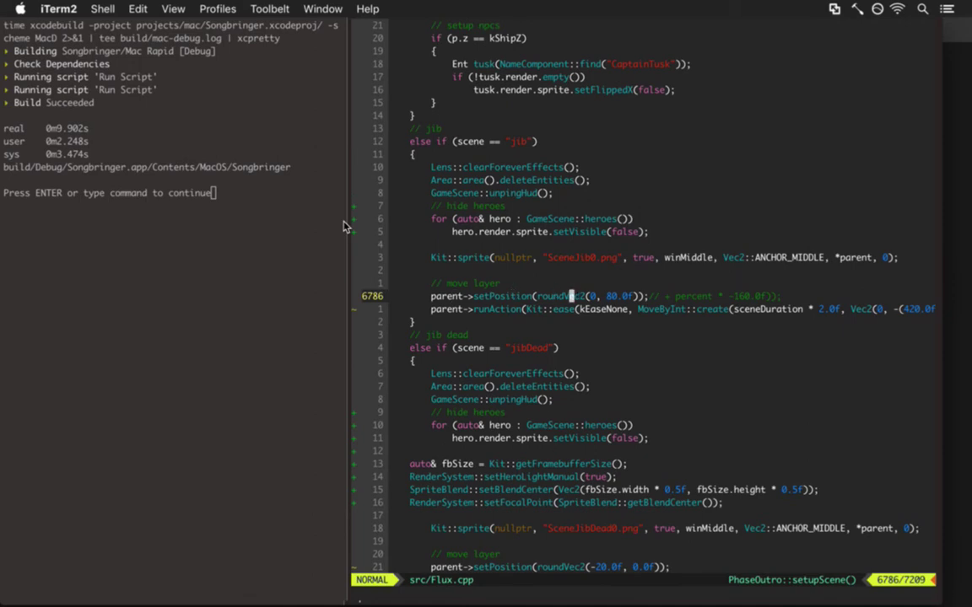
pyautogui.press('l')
pyautogui.press('l')
pyautogui.press('l')
pyautogui.press('l')
pyautogui.press('x')
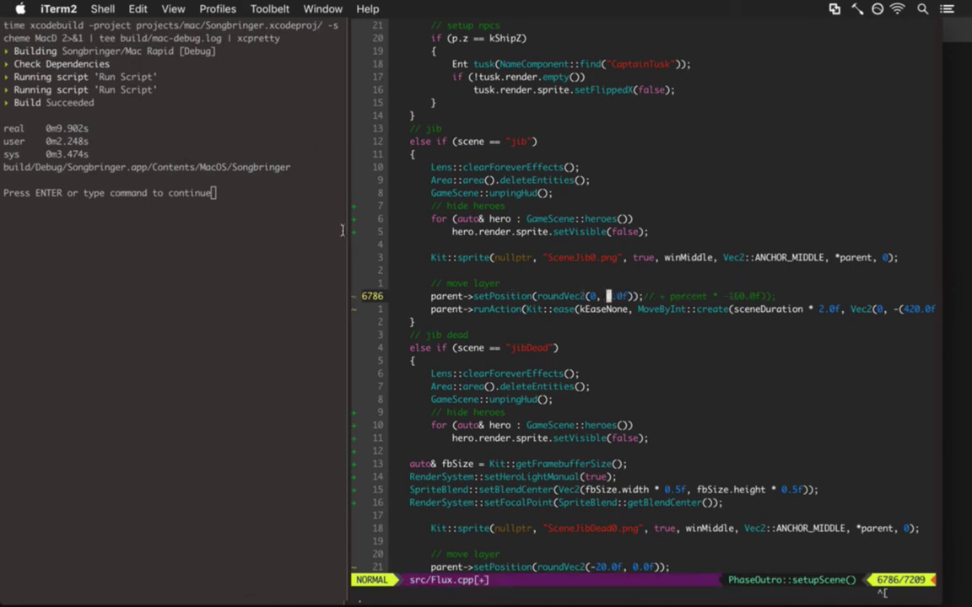
pyautogui.hotkey('ctrl', 's')
# Rebuild and run Songbringer to preview the jib scene with the edited layer position, and quit the game
pyautogui.press('super+alt+Left')
pyautogui.press('Return')
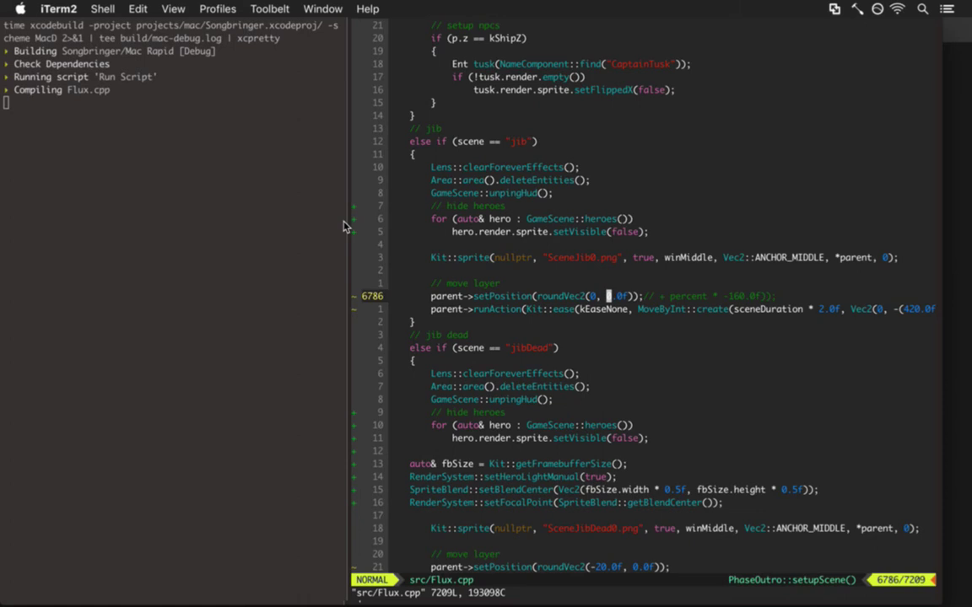
pyautogui.press('j')
pyautogui.press('k')
pyautogui.press('l')
pyautogui.press('l')
pyautogui.press('l')
pyautogui.press('l')
pyautogui.press('l')
pyautogui.press('l')
pyautogui.press('l')
pyautogui.press('l')
pyautogui.press('l')
pyautogui.press('l')
pyautogui.press('l')
pyautogui.press('l')
pyautogui.press('l')
pyautogui.press('l')
pyautogui.press('l')
pyautogui.press('l')
pyautogui.press('l')
pyautogui.press('l')
pyautogui.press('l')
pyautogui.press('l')
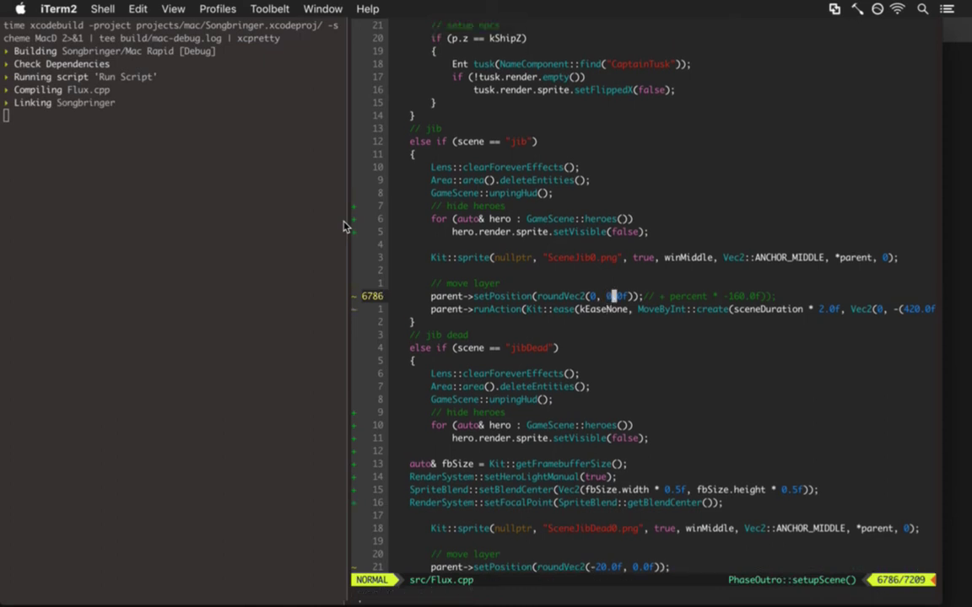
pyautogui.press('$')
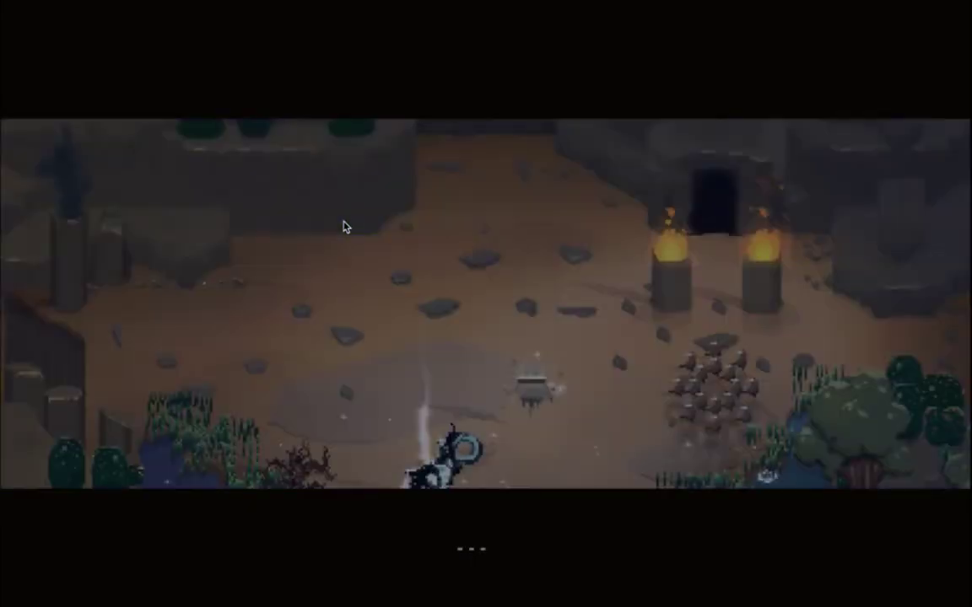
pyautogui.press('super+q')
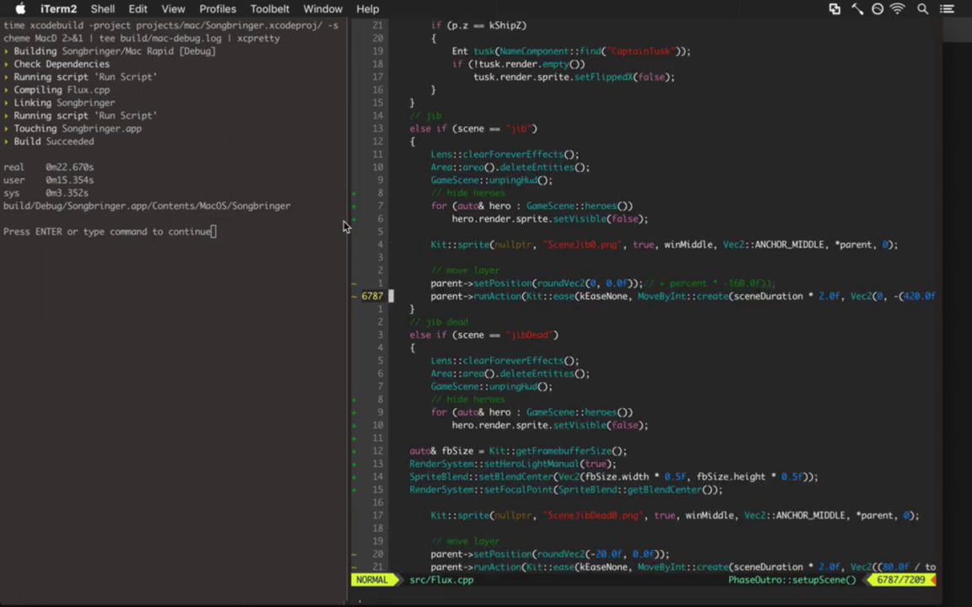
# Look up the getSceneTotal definition from its call near the start of PhaseOutro::setupScene, examine how it counts scenes, and return to the call
pyautogui.press('j')
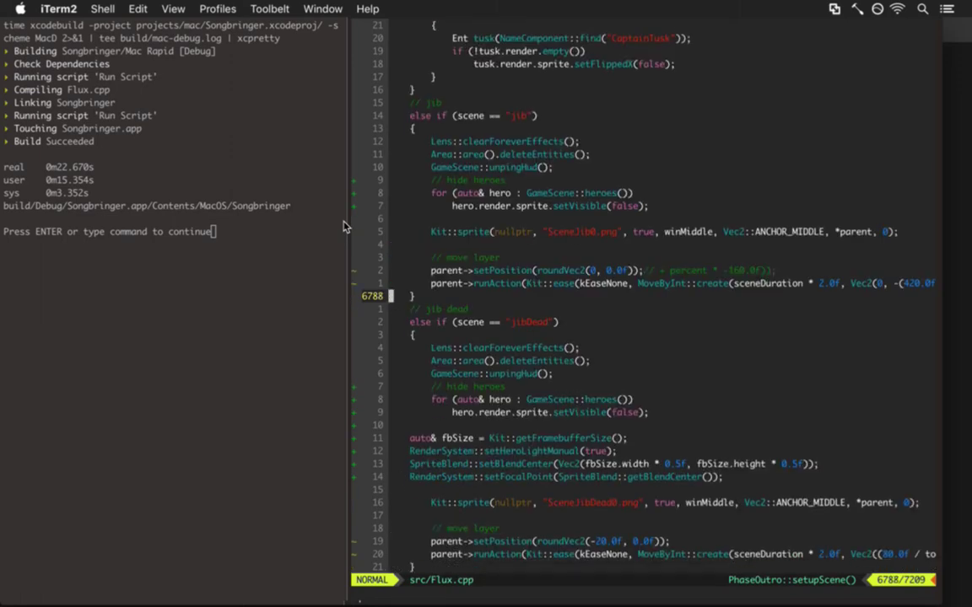
pyautogui.press('k')
pyautogui.press('k')
pyautogui.press('k')
pyautogui.press('k')
pyautogui.press('k')
pyautogui.press('k')
pyautogui.press('k')
pyautogui.press('k')
pyautogui.press('k')
pyautogui.press('k')
pyautogui.press('k')
pyautogui.press('k')
pyautogui.press('k')
pyautogui.press('k')
pyautogui.press('k')
pyautogui.press('k')
pyautogui.press('k')
pyautogui.press('k')
pyautogui.press('k')
pyautogui.press('k')
pyautogui.press('k')
pyautogui.press('k')
pyautogui.press('k')
pyautogui.press('k')
pyautogui.press('k')
pyautogui.press('k')
pyautogui.press('k')
pyautogui.press('k')
pyautogui.press('k')
pyautogui.press('k')
pyautogui.press('k')
pyautogui.press('k')
pyautogui.press('k')
pyautogui.press('k')
pyautogui.press('k')
pyautogui.press('k')
pyautogui.press('[')
pyautogui.press('[')
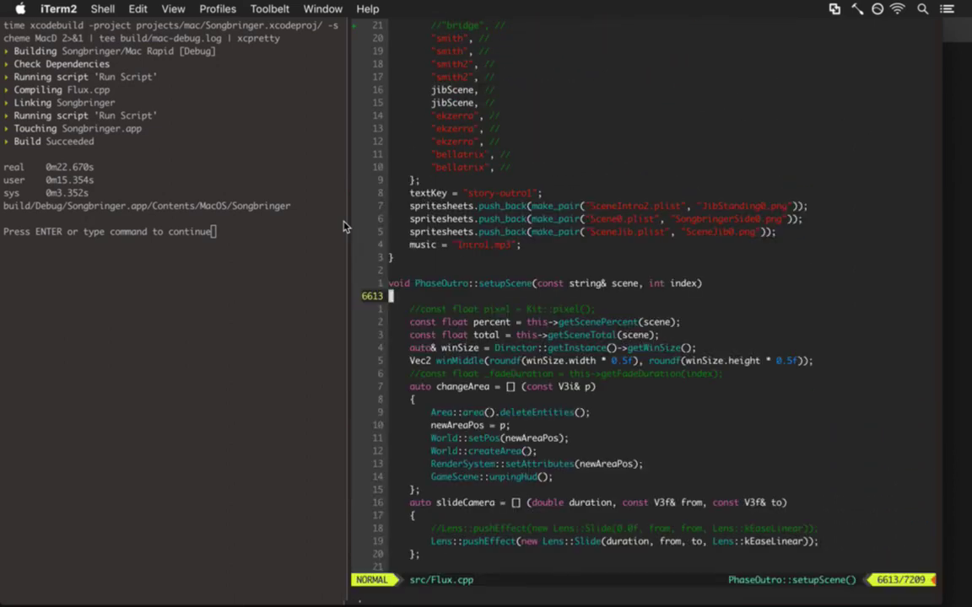
pyautogui.press('j')
pyautogui.press('j')
pyautogui.press('j')
pyautogui.press('j')
pyautogui.press('F2')
pyautogui.press('k')
pyautogui.hotkey('shift', '4')
pyautogui.hotkey('shift', 'f')
pyautogui.press('t')
pyautogui.press('h')
pyautogui.hotkey('ctrl', ']')
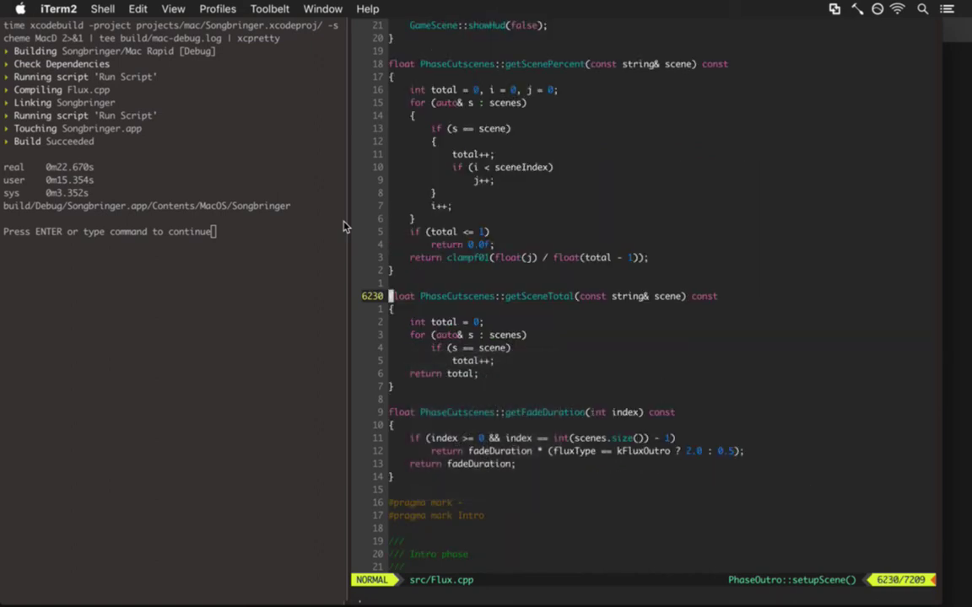
pyautogui.press('j')
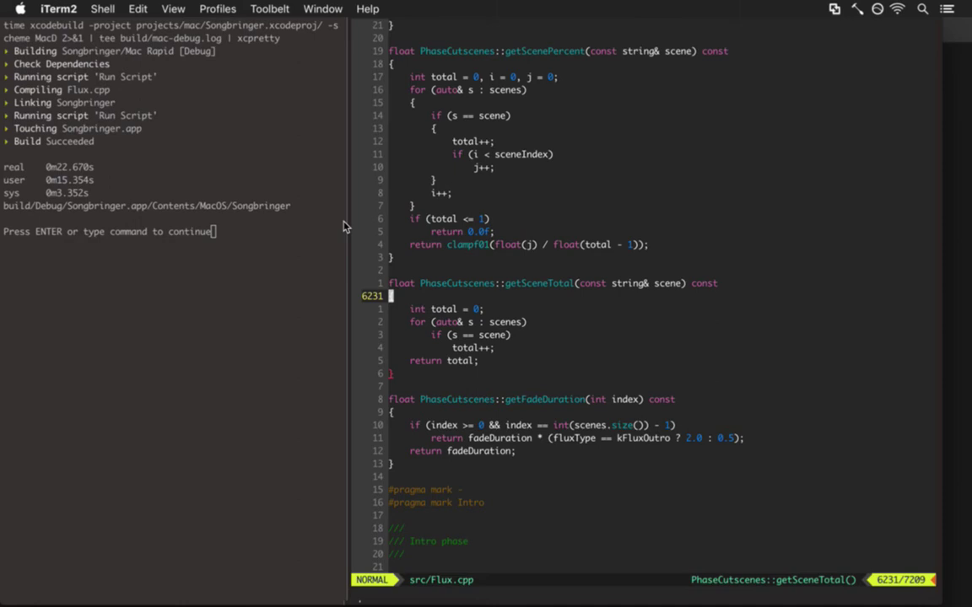
pyautogui.hotkey('ctrl', 't')
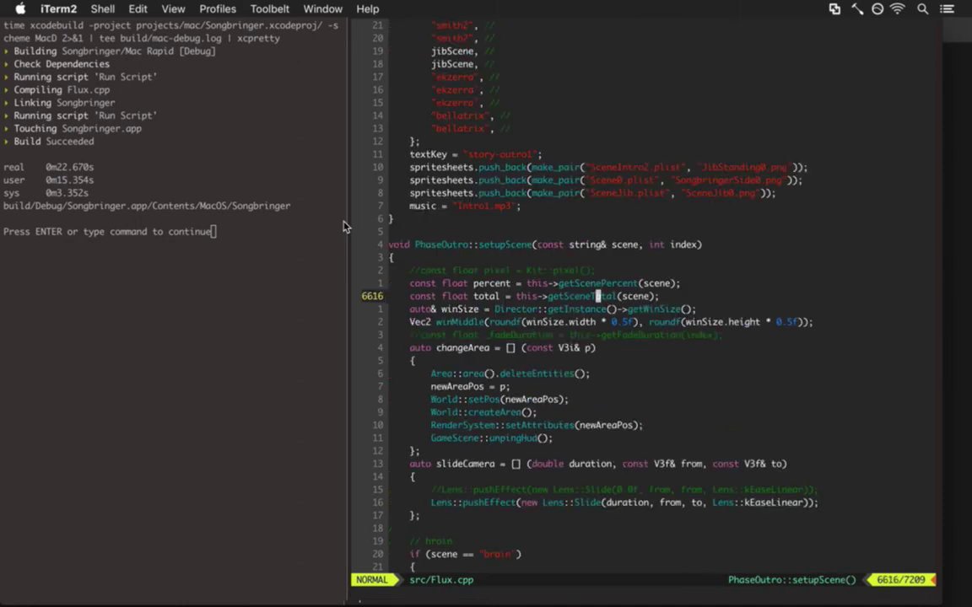
# Read through the opening of PhaseOutro::setupScene, covering the changeArea and slideCamera helpers and the "brain" scene block
pyautogui.press('j')
pyautogui.press('j')
pyautogui.press('j')
pyautogui.press('j')
pyautogui.press('j')
pyautogui.press('j')
pyautogui.press('j')
pyautogui.press('j')
pyautogui.press('j')
pyautogui.press('j')
pyautogui.press('j')
pyautogui.press('j')
pyautogui.press('j')
pyautogui.press('j')
pyautogui.press('j')
pyautogui.press('j')
pyautogui.press('j')
pyautogui.press('j')
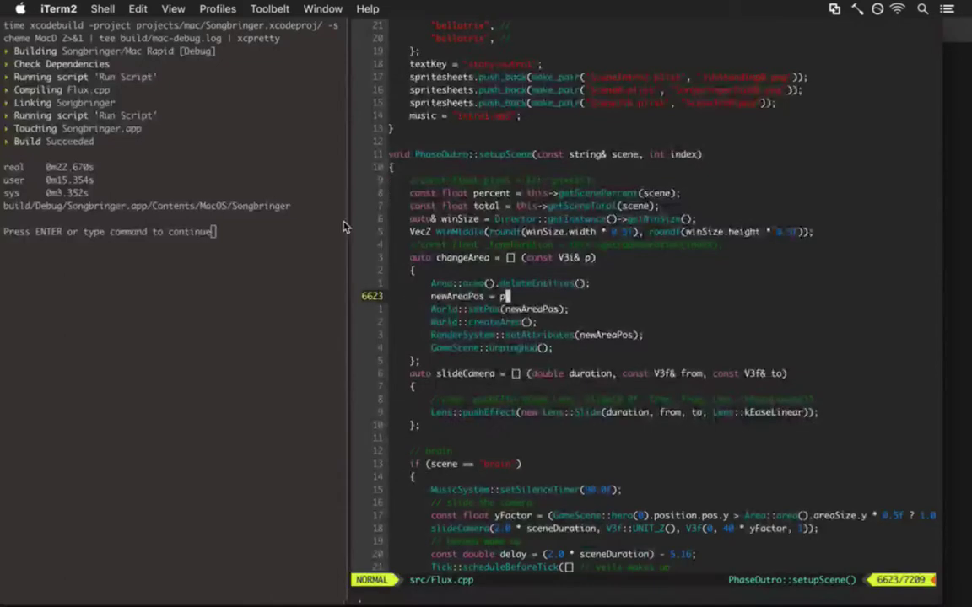
pyautogui.press('k')
pyautogui.press('k')
pyautogui.press('k')
pyautogui.press('k')
pyautogui.press('k')
pyautogui.press('k')
pyautogui.press('k')
pyautogui.press('k')
pyautogui.press('k')
pyautogui.press('k')
pyautogui.press('k')
pyautogui.press('k')
pyautogui.press('k')
pyautogui.press('k')
pyautogui.press('k')
pyautogui.press('k')
pyautogui.press('k')
pyautogui.press('k')
pyautogui.press('k')
pyautogui.press('k')
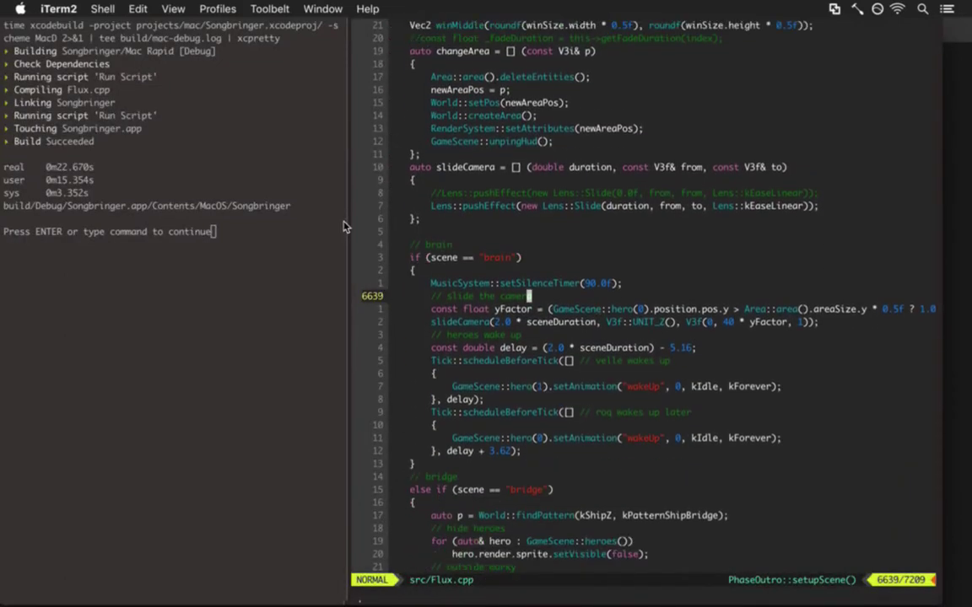
# Comment out the two jibScene entries between "smith2" and "ekzerra" in the scenes list of PhaseOutro::setScenes
pyautogui.press('k')
pyautogui.press('k')
pyautogui.press('k')
pyautogui.press('k')
pyautogui.press('k')
pyautogui.press('k')
pyautogui.press('k')
pyautogui.press('k')
pyautogui.press('k')
pyautogui.press('k')
pyautogui.press('k')
pyautogui.press('k')
pyautogui.press('k')
pyautogui.press('k')
pyautogui.press('k')
pyautogui.press('k')
pyautogui.press('k')
pyautogui.press('k')
pyautogui.press('k')
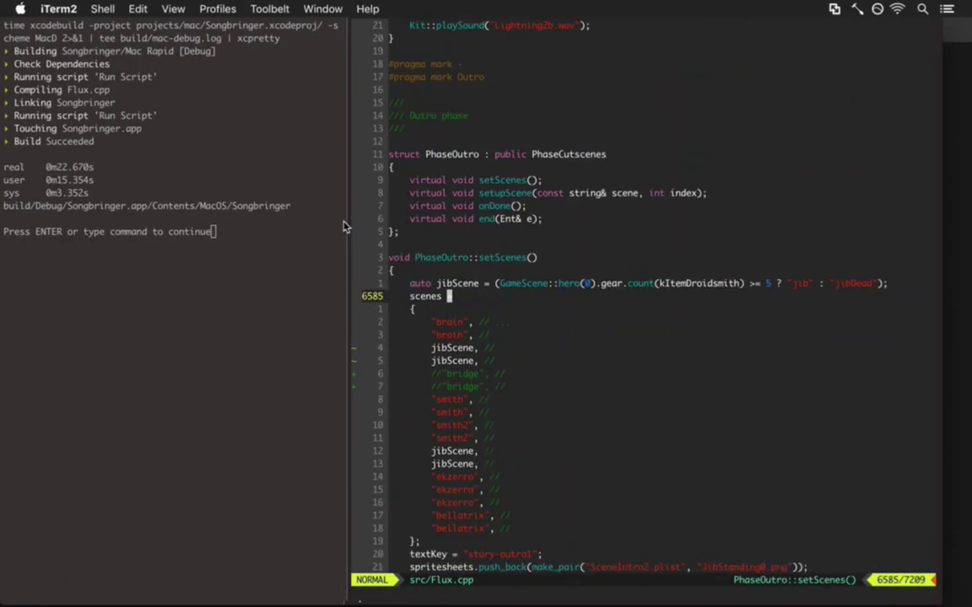
pyautogui.press('j')
pyautogui.press('j')
pyautogui.press('j')
pyautogui.press('0')
pyautogui.press('k')
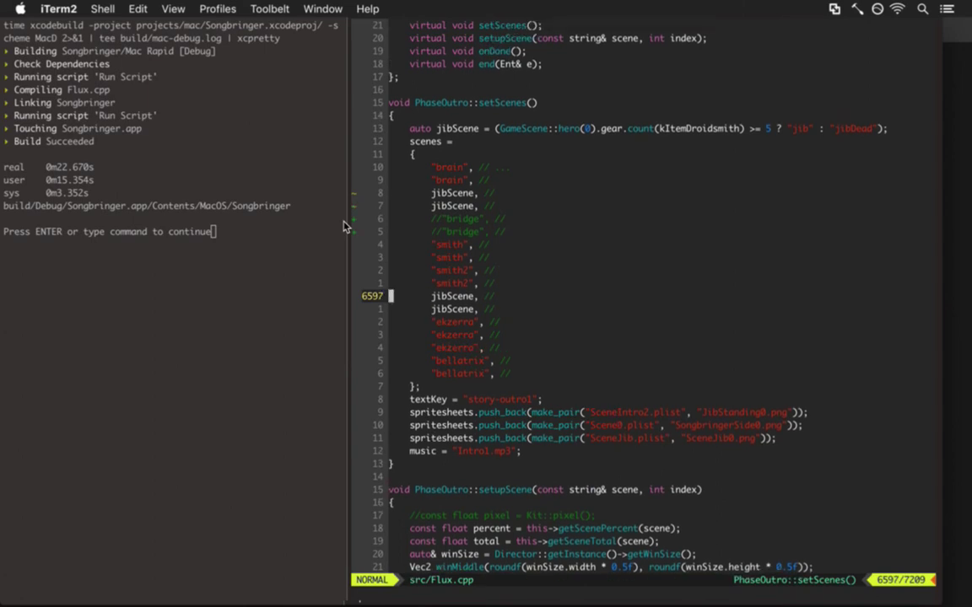
pyautogui.write('i//')
pyautogui.press('Escape')
pyautogui.press('k')
pyautogui.press('k')
pyautogui.press('k')
pyautogui.press('k')
pyautogui.press('k')
pyautogui.press('k')
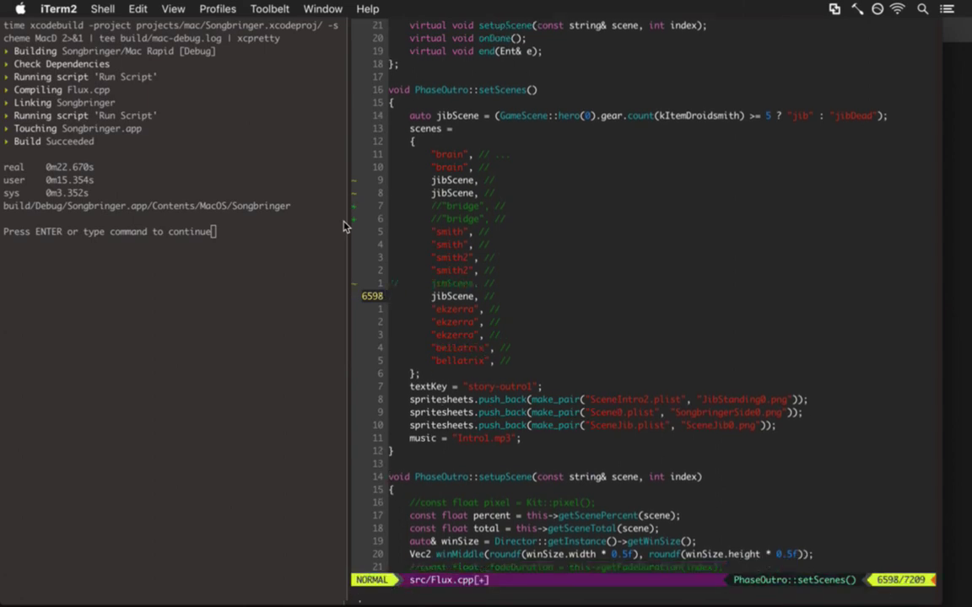
# Uncomment the two "bridge" entries in the PhaseOutro::setScenes scenes list
pyautogui.press('l')
pyautogui.press('x')
pyautogui.press('x')
pyautogui.press('j')
pyautogui.press('x')
pyautogui.press('x')
pyautogui.press('h')
pyautogui.press('k')
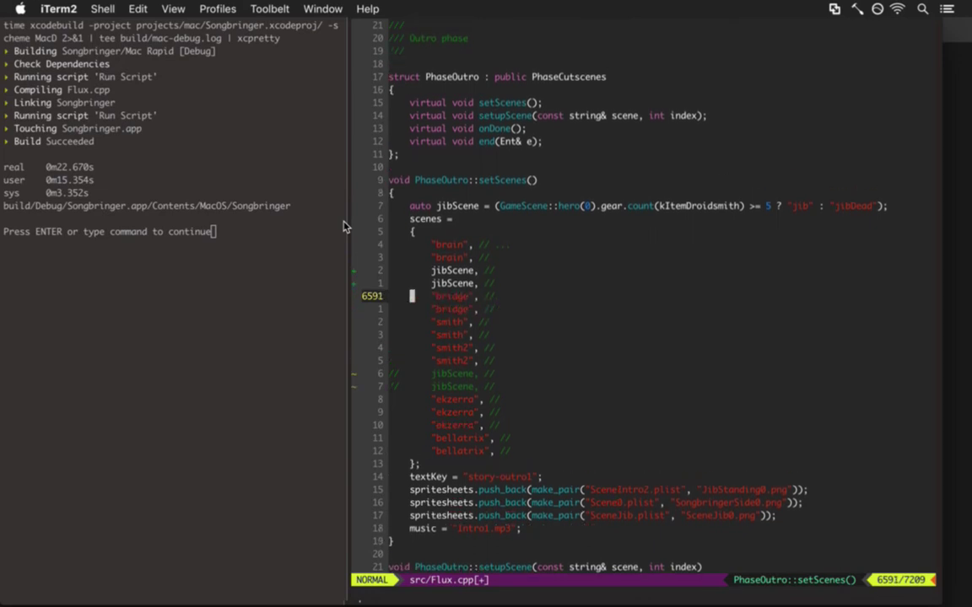
# Set off the two active jibScene entries with a blank line above and below them, and save src/Flux.cpp
pyautogui.press('O')
pyautogui.press('Escape')
pyautogui.press('k')
pyautogui.press('k')
pyautogui.press('O')
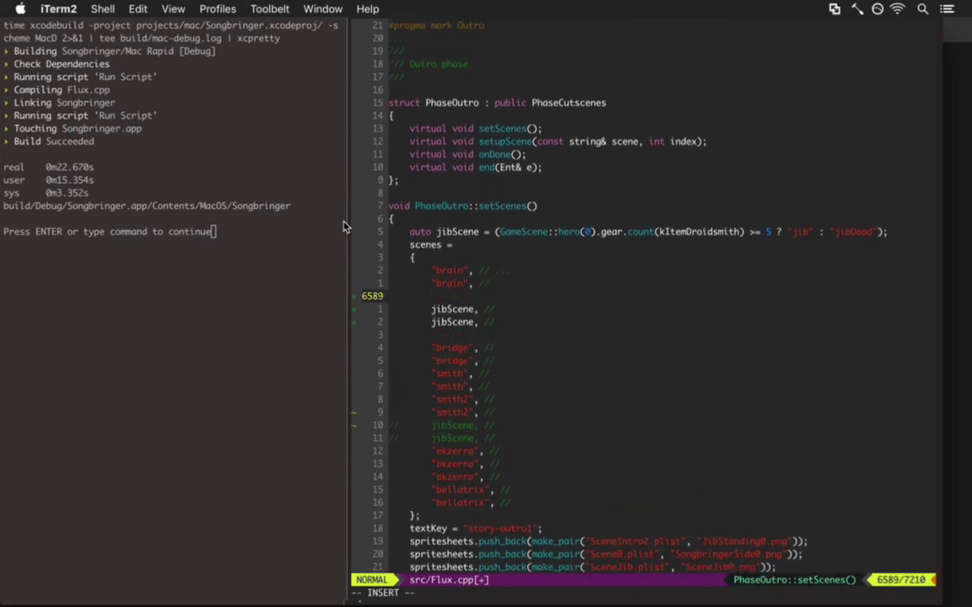
pyautogui.press('Escape')
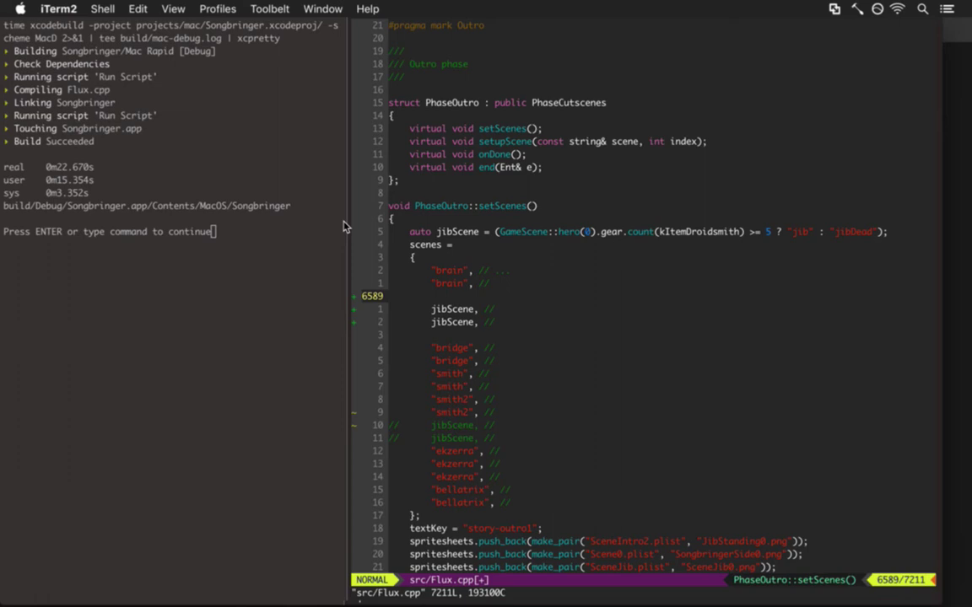
# Set the vertical value in the "jib" scene's setPosition(roundVec2()) line to -40.0f, save src/Flux.cpp, and rebuild and run the game
pyautogui.press('k')
pyautogui.press('k')
pyautogui.press('k')
pyautogui.press('k')
pyautogui.press('k')
pyautogui.press('k')
pyautogui.press('k')
pyautogui.press('k')
pyautogui.press('k')
pyautogui.press('k')
pyautogui.press('k')
pyautogui.press('k')
pyautogui.press('j')
pyautogui.press('j')
pyautogui.press('j')
pyautogui.press('j')
pyautogui.press('j')
pyautogui.press('j')
pyautogui.press('j')
pyautogui.press('j')
pyautogui.press('j')
pyautogui.press('j')
pyautogui.press('j')
pyautogui.press('j')
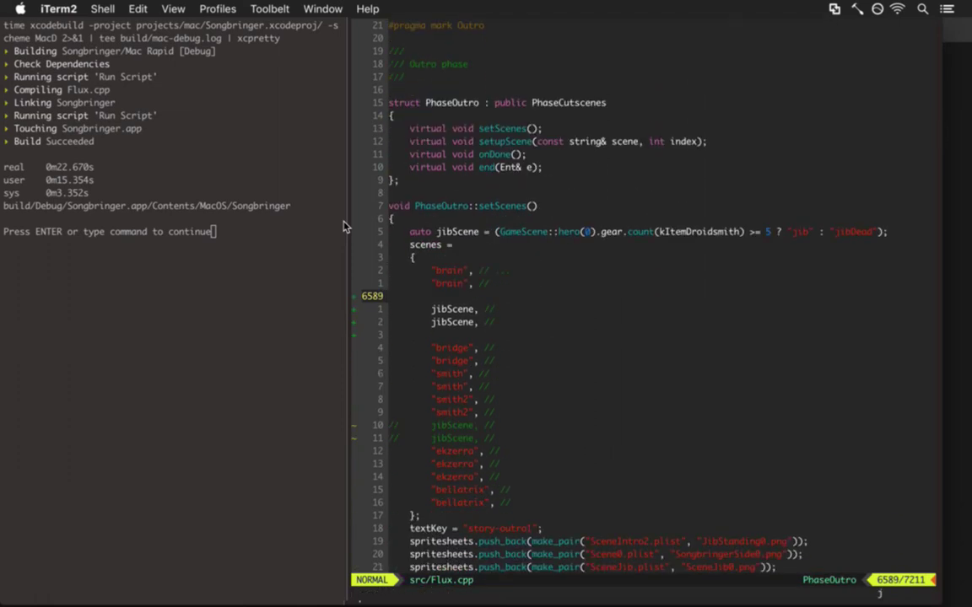
pyautogui.press('j')
pyautogui.hotkey('ctrl', 'o')
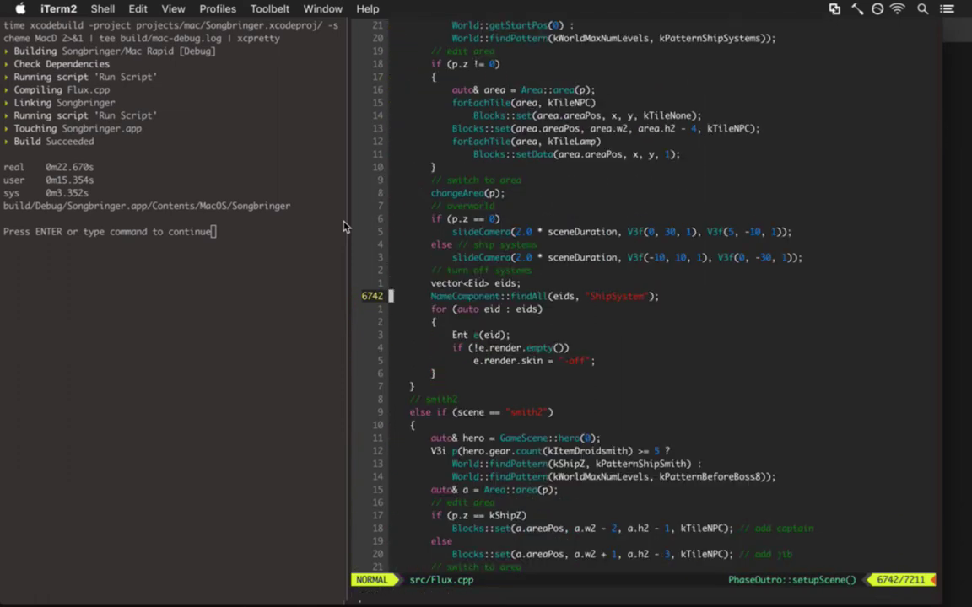
pyautogui.hotkey('ctrl', 'o')
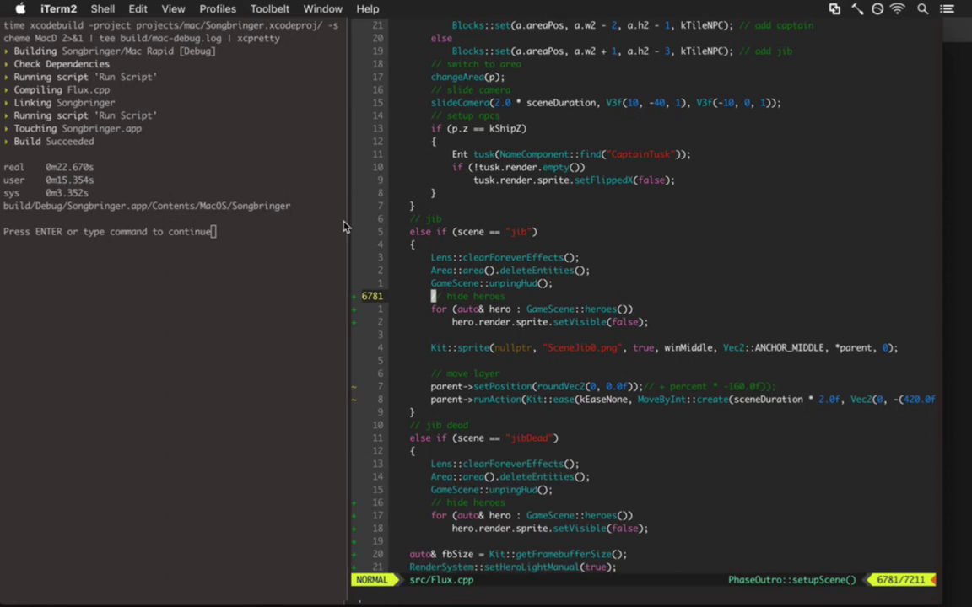
pyautogui.press('k')
pyautogui.press('k')
pyautogui.press('k')
pyautogui.press('k')
pyautogui.press('k')
pyautogui.press('k')
pyautogui.press('k')
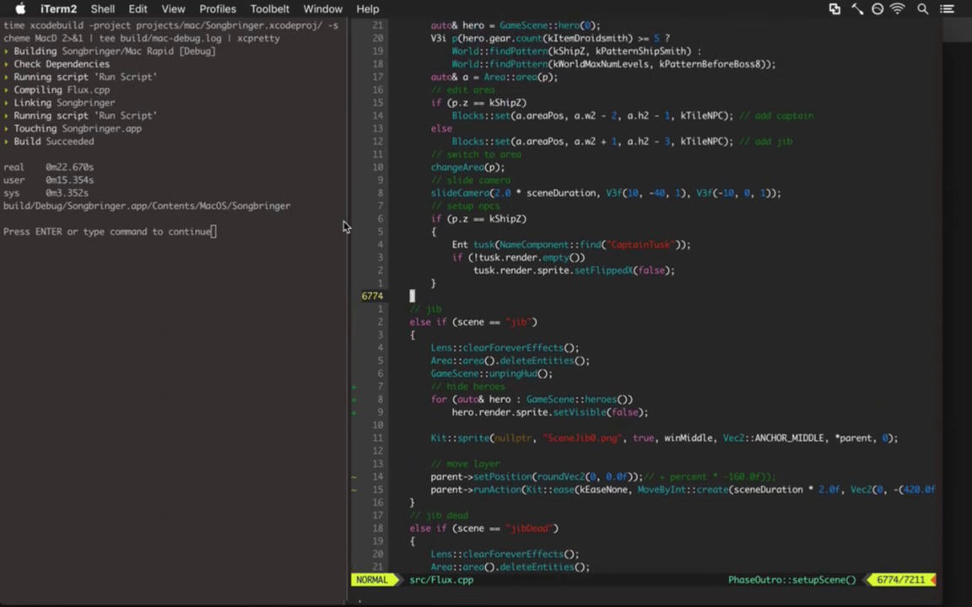
pyautogui.press('j')
pyautogui.press('j')
pyautogui.press('j')
pyautogui.press('j')
pyautogui.press('j')
pyautogui.press('j')
pyautogui.press('j')
pyautogui.press('j')
pyautogui.press('j')
pyautogui.press('j')
pyautogui.press('j')
pyautogui.press('j')
pyautogui.press('j')
pyautogui.press('j')
pyautogui.press('l')
pyautogui.press('l')
pyautogui.press('l')
pyautogui.press('l')
pyautogui.press('l')
pyautogui.press('l')
pyautogui.press('l')
pyautogui.press('l')
pyautogui.press('l')
pyautogui.press('l')
pyautogui.press('l')
pyautogui.press('l')
pyautogui.press('l')
pyautogui.press('l')
pyautogui.press('l')
pyautogui.press('l')
pyautogui.press('l')
pyautogui.press('l')
pyautogui.press('l')
pyautogui.press('l')
pyautogui.press('b')
pyautogui.press('b')
pyautogui.press('b')
pyautogui.press('b')
pyautogui.write('i')
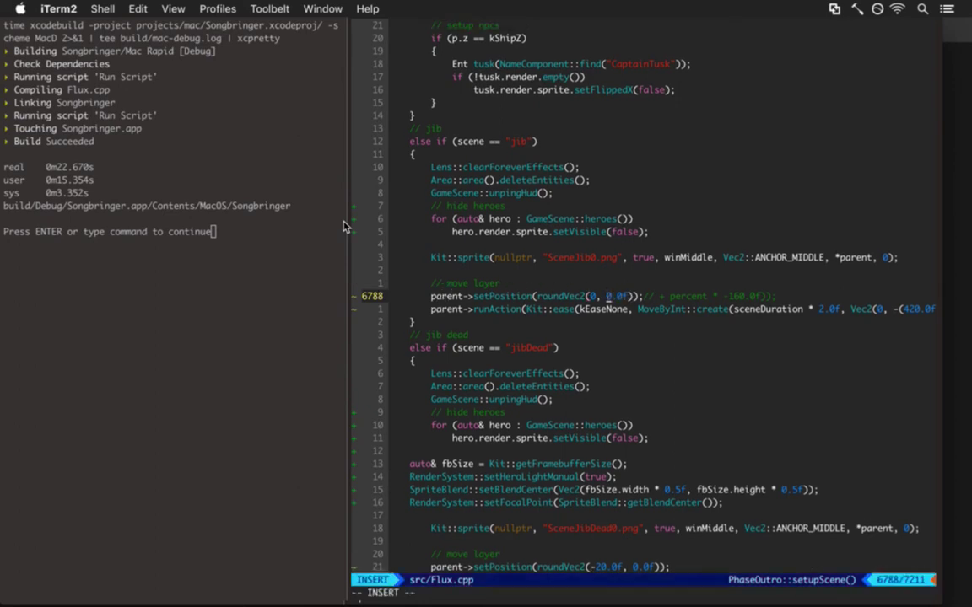
pyautogui.write('-4')
pyautogui.press('Escape')
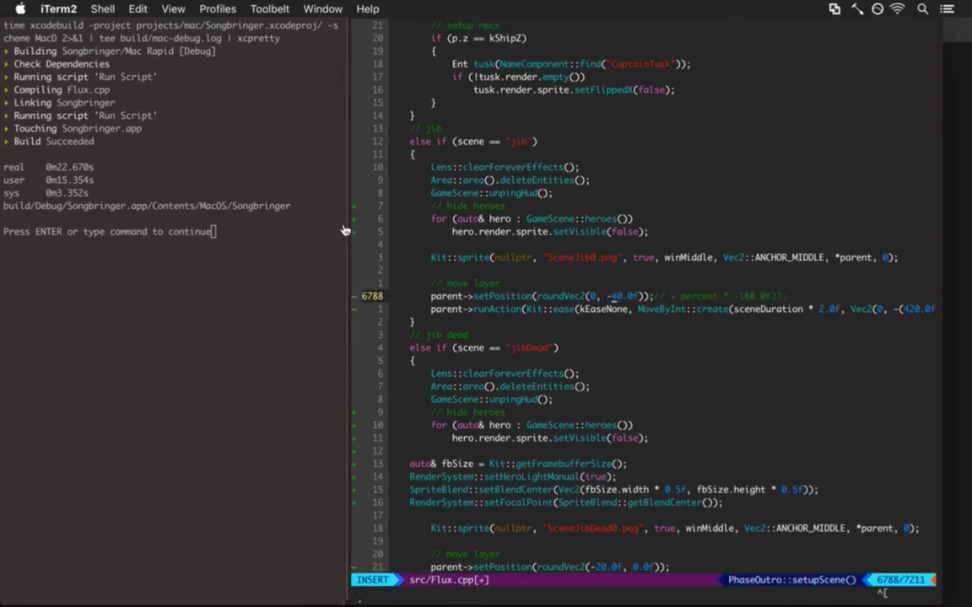
pyautogui.press('super+b')
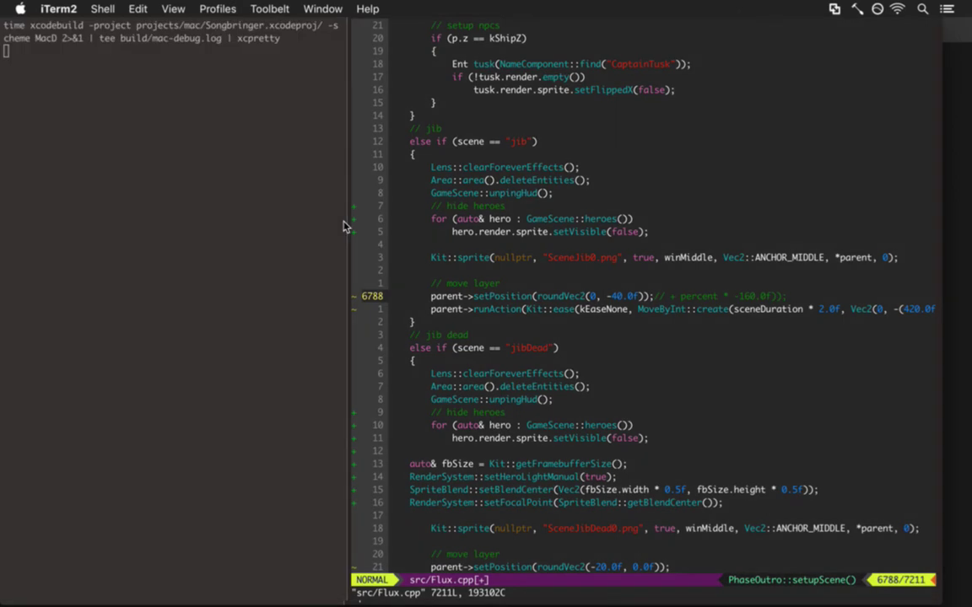
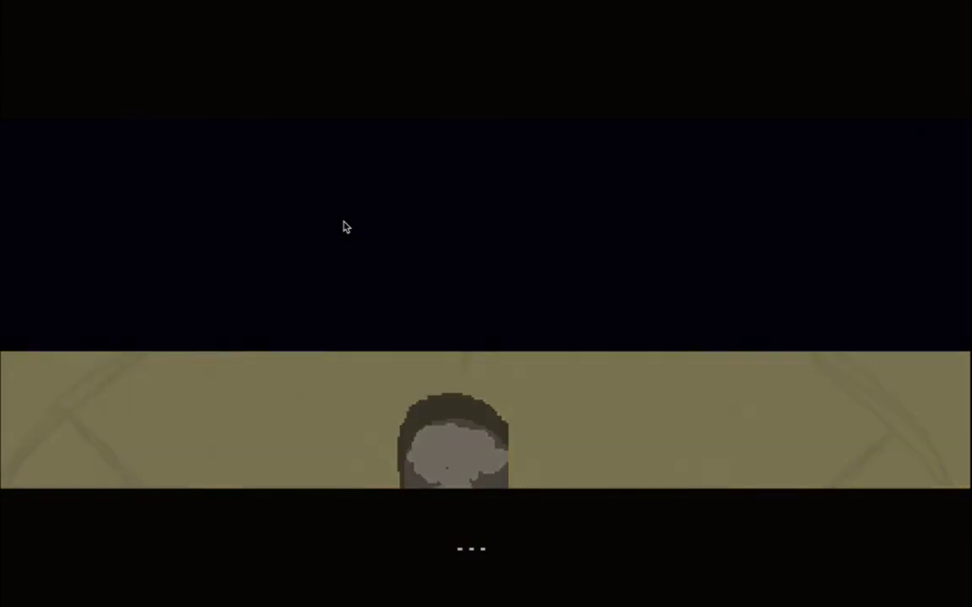
# Quit the game, set the "jib" scene's vertical MoveByInt offset to -(210.0f / total), and save src/Flux.cpp for another run
pyautogui.press('super+q')
pyautogui.press('j')
pyautogui.press('l')
pyautogui.press('l')
pyautogui.press('l')
pyautogui.press('l')
pyautogui.press('l')
pyautogui.press('l')
pyautogui.press('l')
pyautogui.press('l')
pyautogui.press('l')
pyautogui.press('l')
pyautogui.press('l')
pyautogui.press('l')
pyautogui.press('l')
pyautogui.press('l')
pyautogui.press('l')
pyautogui.press('l')
pyautogui.press('l')
pyautogui.press('l')
pyautogui.press('l')
pyautogui.press('l')
pyautogui.press('l')
pyautogui.press('l')
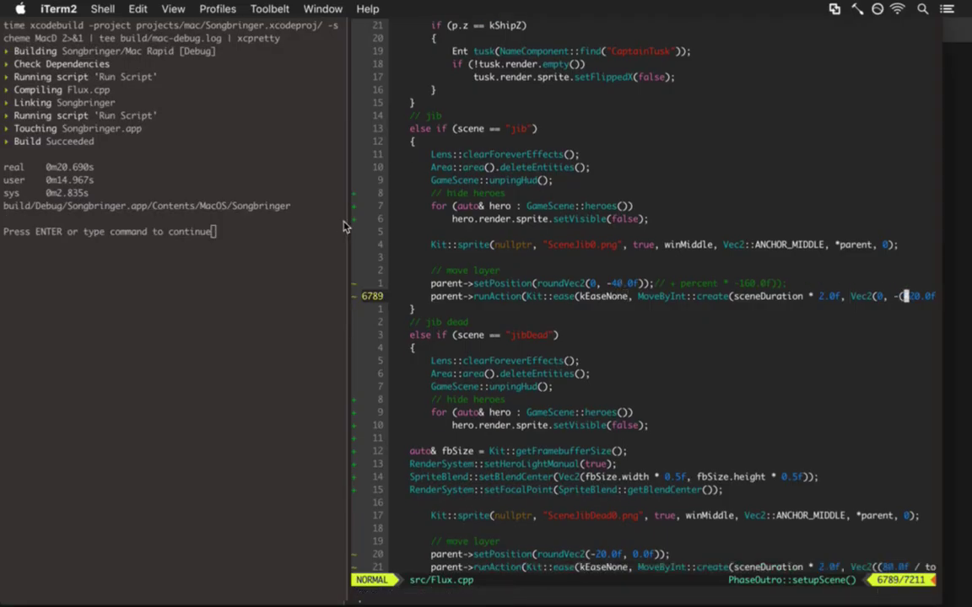
pyautogui.write('cw210')
pyautogui.write(';')
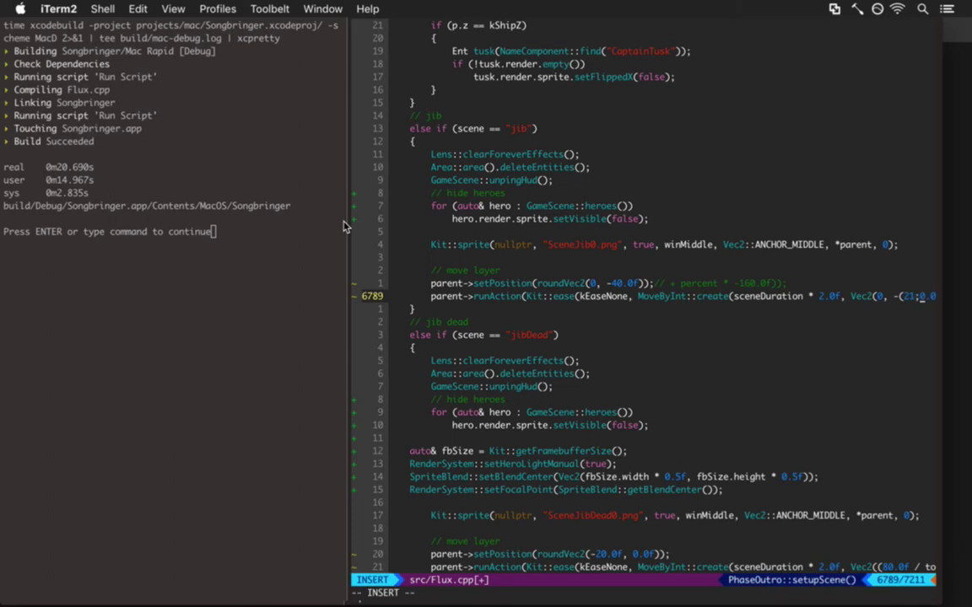
pyautogui.press('BackSpace')
pyautogui.press('Escape')
pyautogui.write(':w')
pyautogui.press('Return')
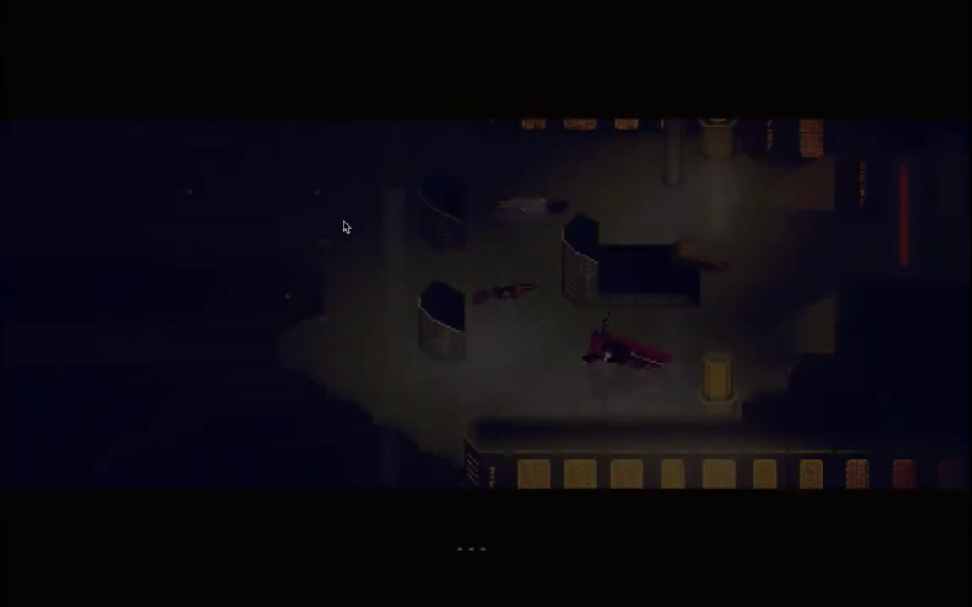
# Quit the game, set the vertical value in the "jib" scene's setPosition(roundVec2()) line to -20.0f, and save src/Flux.cpp
pyautogui.press('super+q')
pyautogui.press('w')
pyautogui.press('w')
pyautogui.press('w')
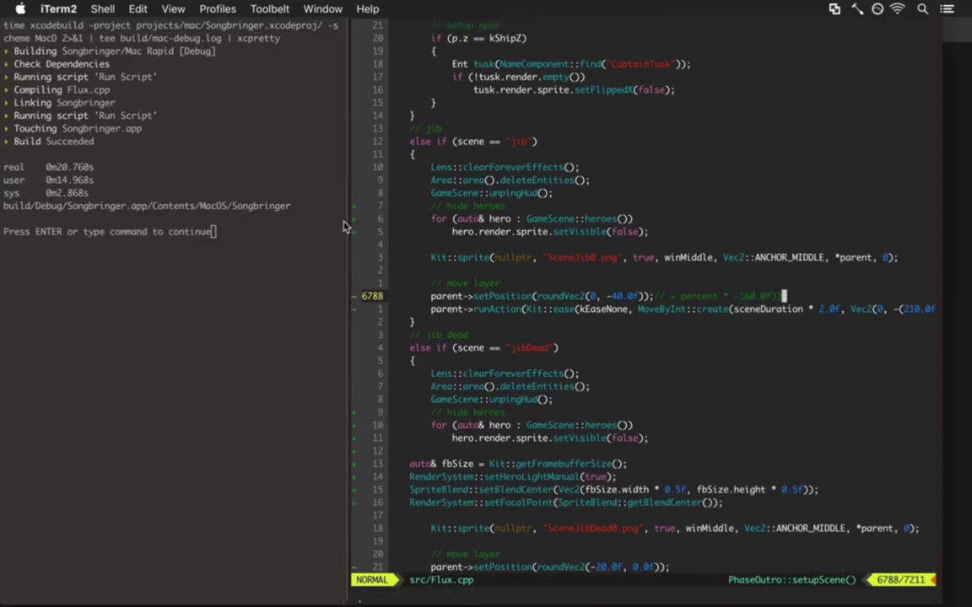
pyautogui.press('e')
pyautogui.press('k')
pyautogui.press('f')
pyautogui.press(',')
pyautogui.press('w')
pyautogui.press('w')
pyautogui.press('r')
pyautogui.press('2')
pyautogui.hotkey('ctrl', 's')
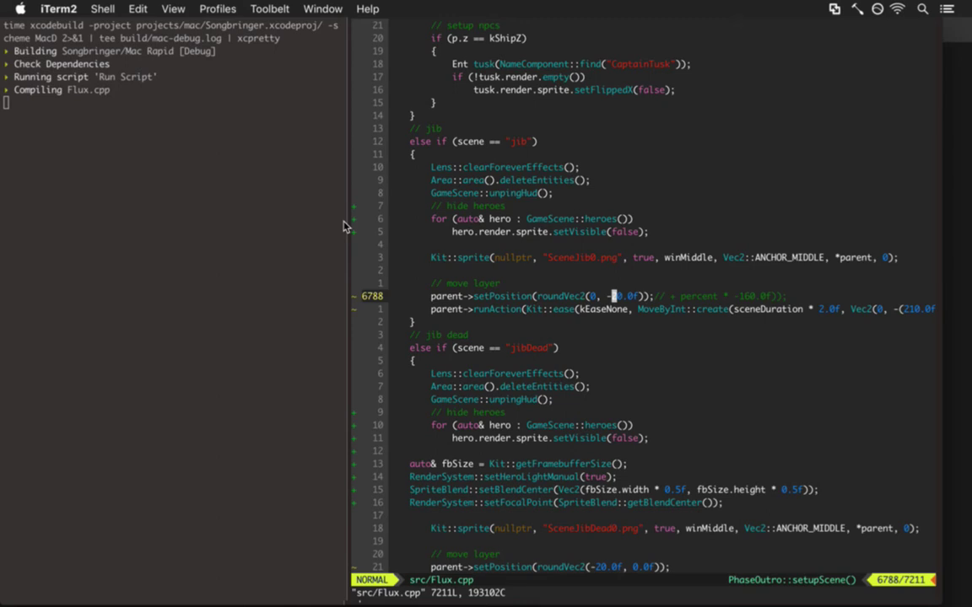
# Examine the vertical offset expression at the end of the "jib" scene's MoveByInt line
pyautogui.press('j')
pyautogui.press('l')
pyautogui.press('l')
pyautogui.press('l')
pyautogui.press('l')
pyautogui.press('l')
pyautogui.press('l')
pyautogui.press('l')
pyautogui.press('l')
pyautogui.press('l')
pyautogui.press('l')
pyautogui.press('l')
pyautogui.press('l')
pyautogui.press('l')
pyautogui.press('l')
pyautogui.press('l')
pyautogui.press('l')
pyautogui.press('l')
pyautogui.press('l')
pyautogui.press('l')
pyautogui.press('l')
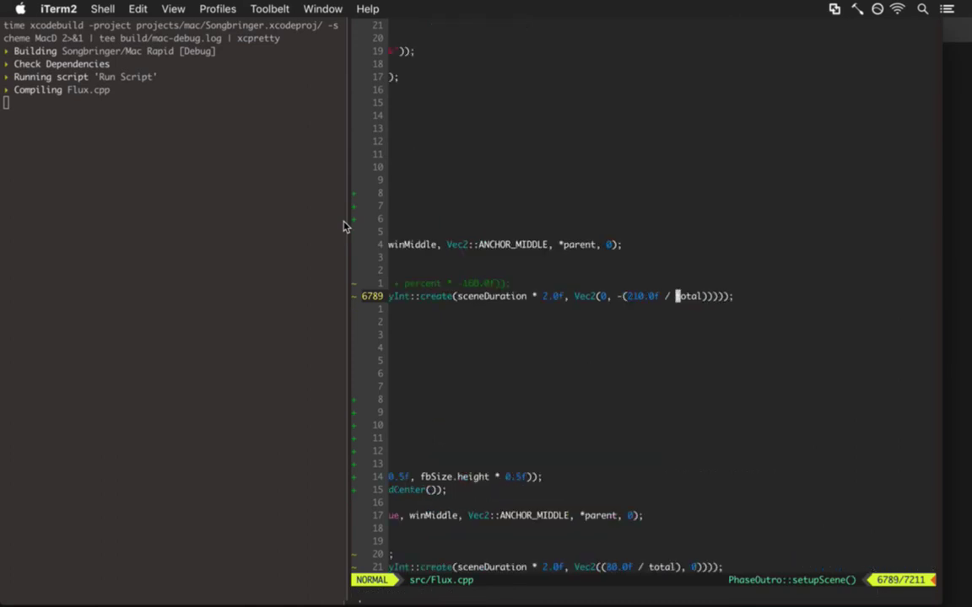
pyautogui.press('0')
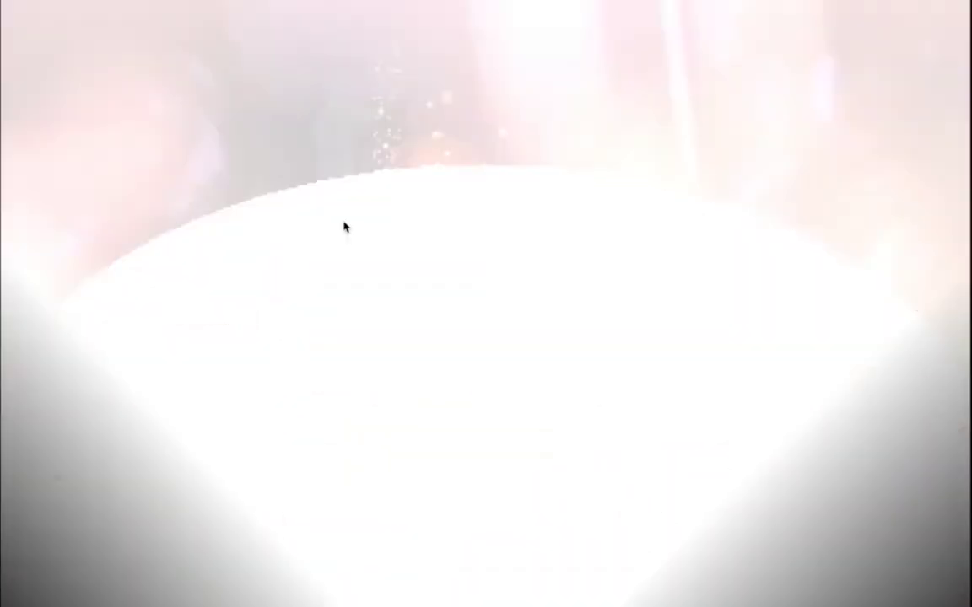
# Preview the jib scene in the running game at varying playback speeds, and quit the game
pyautogui.scroll(5, 344, 226)
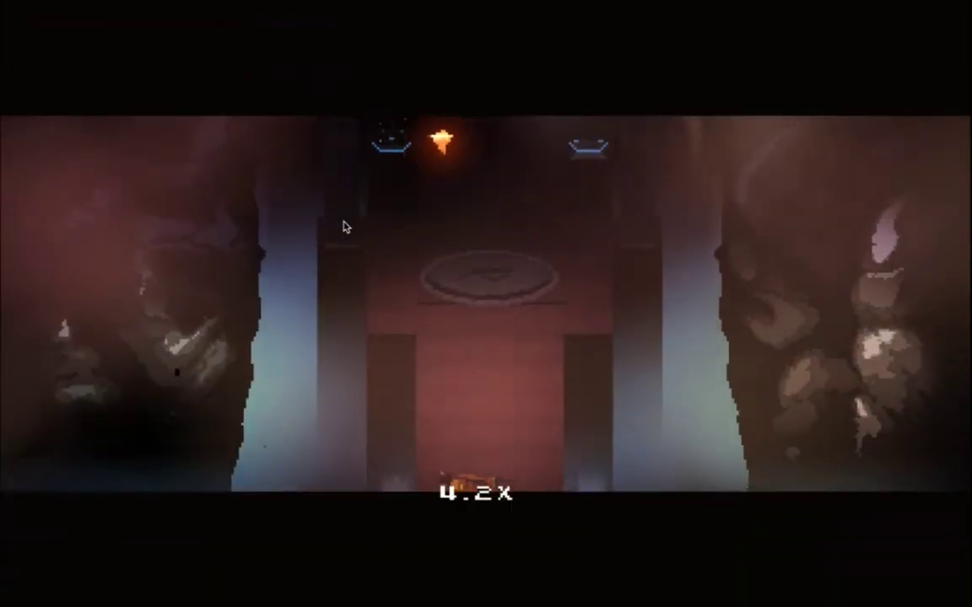
pyautogui.press('space')
pyautogui.scroll(-2, 345, 226)
pyautogui.scroll(5, 345, 226)
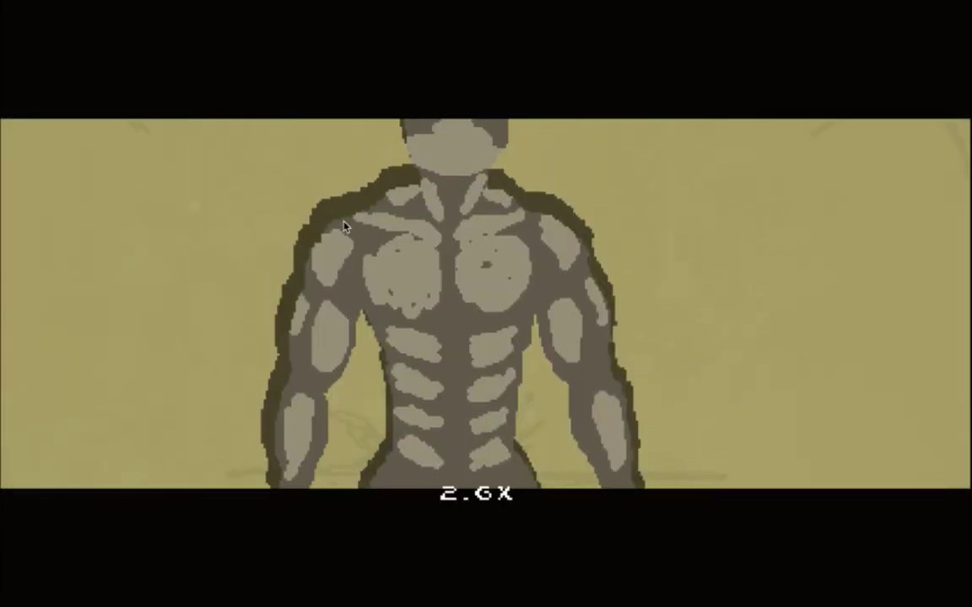
pyautogui.scroll(-1, 344, 227)
pyautogui.scroll(-1, 344, 226)
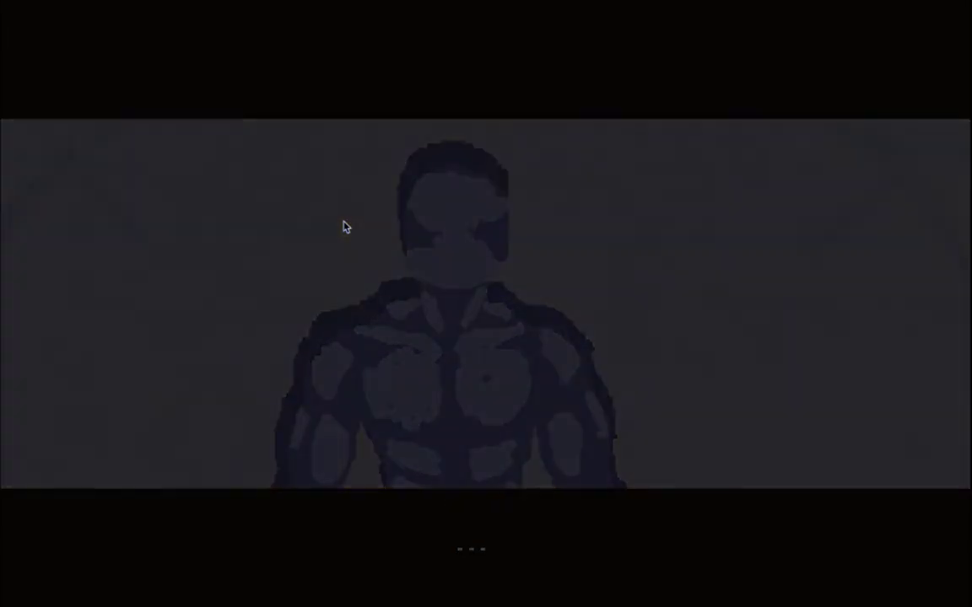
pyautogui.press('super+q')
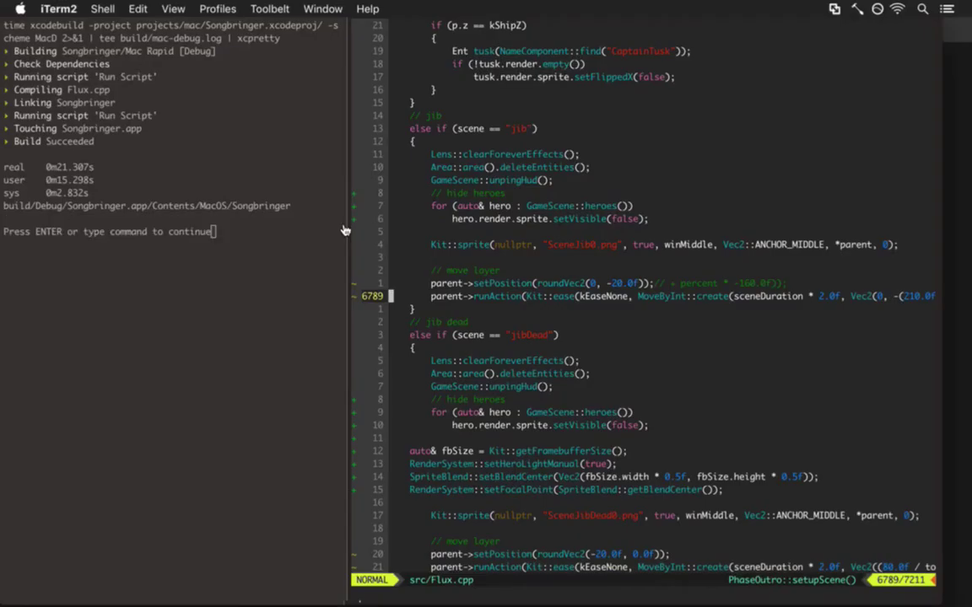
# Replace the "jib" scene's vertical MoveByInt offset with -105.0f, close the statement, and comment out the leftover (210.0f / total) expression
pyautogui.press('f')
pyautogui.press('/')
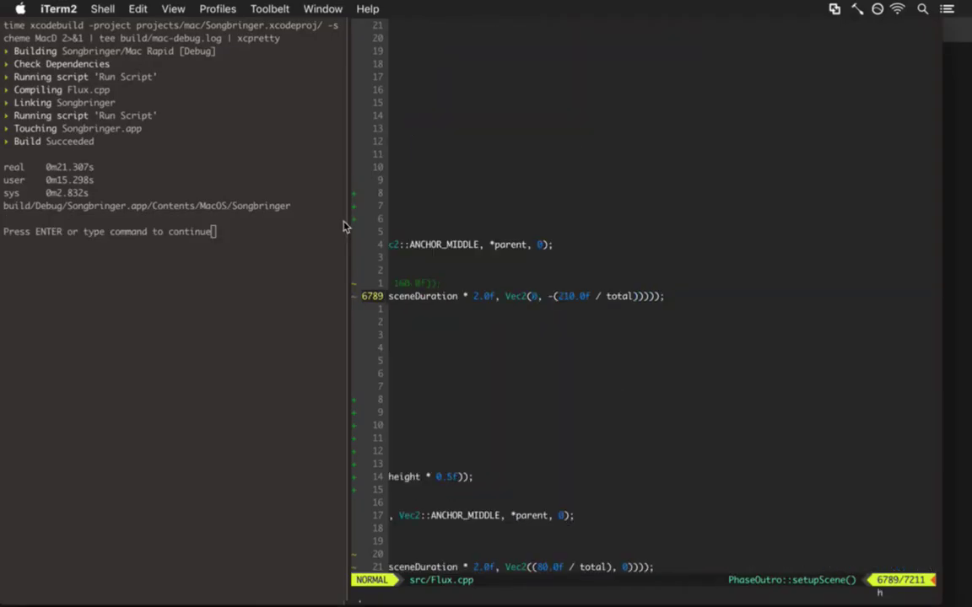
pyautogui.press('h')
pyautogui.press('h')
pyautogui.press('h')
pyautogui.press('h')
pyautogui.press('h')
pyautogui.press('h')
pyautogui.press('h')
pyautogui.press('h')
pyautogui.write('i10')
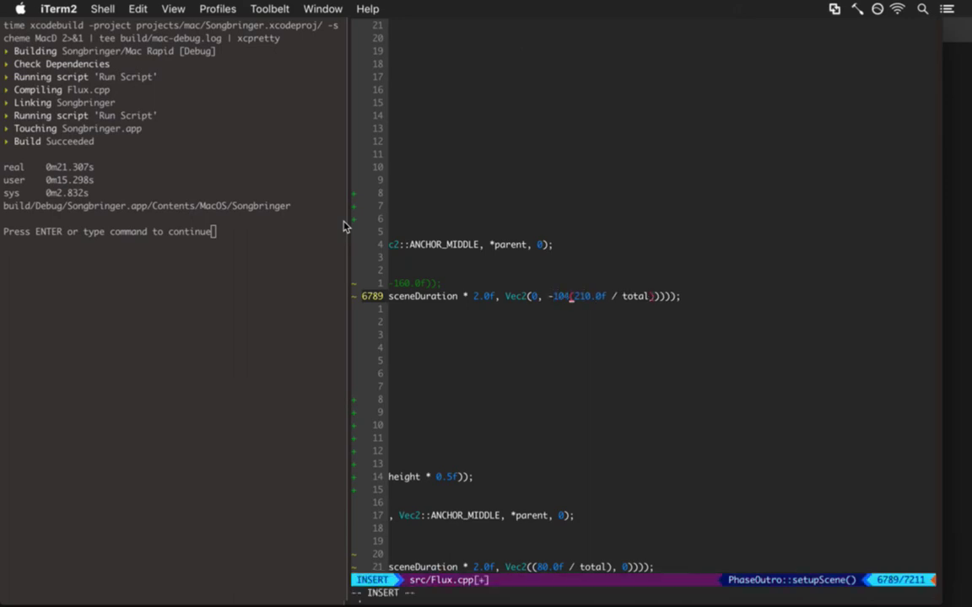
pyautogui.write('5pf')
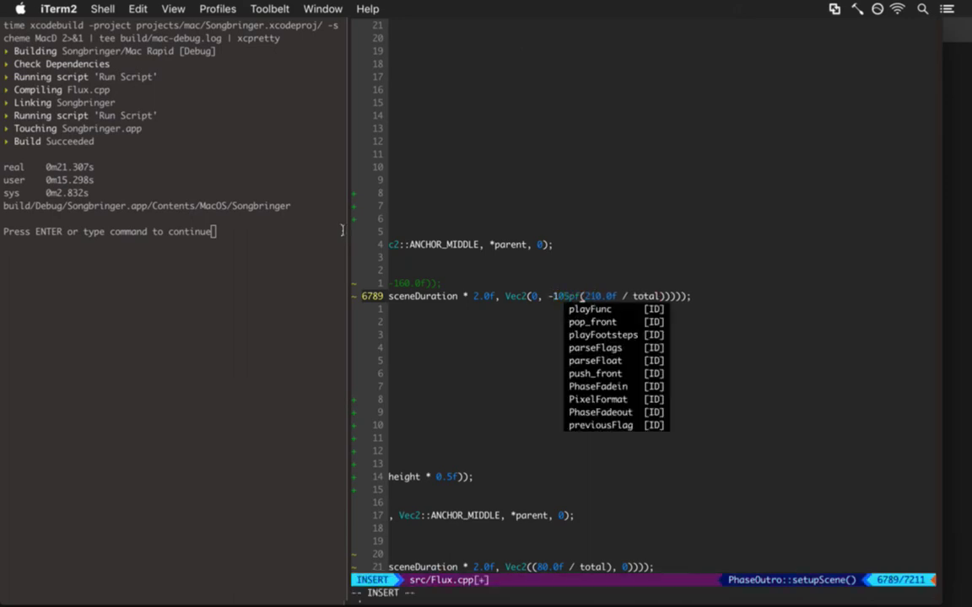
pyautogui.press('BackSpace')
pyautogui.press('BackSpace')
pyautogui.write('.0f)')
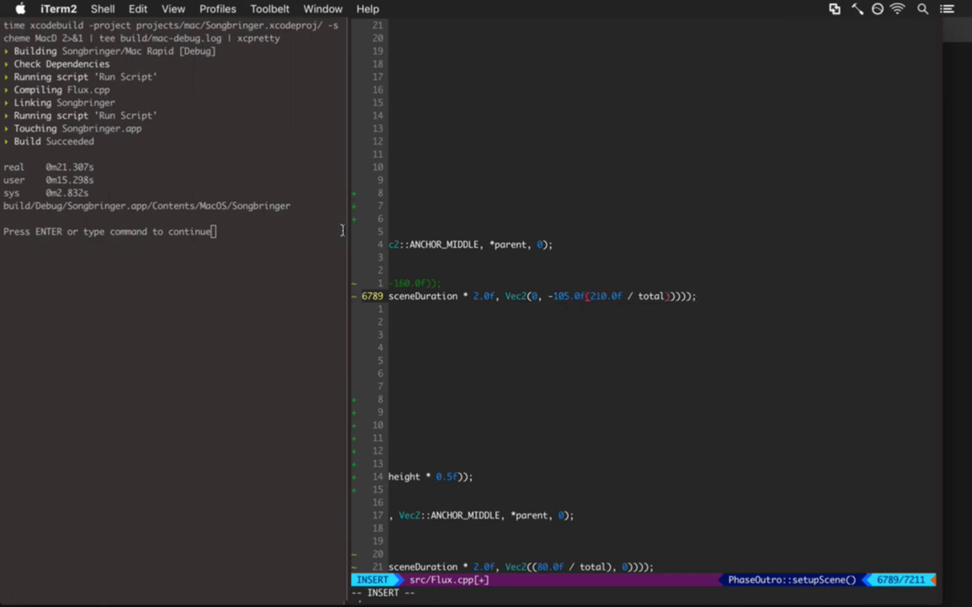
pyautogui.write(')));//')
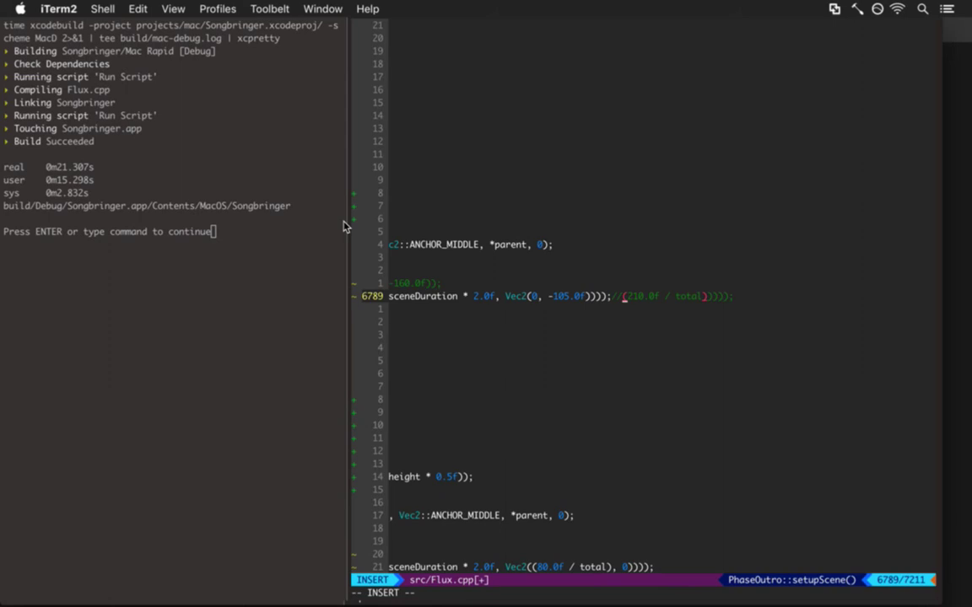
# Try removing one closing parenthesis after -105.0f in the "jib" scene's MoveByInt line
pyautogui.press('Escape')
pyautogui.press('h')
pyautogui.press('h')
pyautogui.press('h')
pyautogui.press('h')
pyautogui.press('h')
pyautogui.press('h')
pyautogui.press('x')
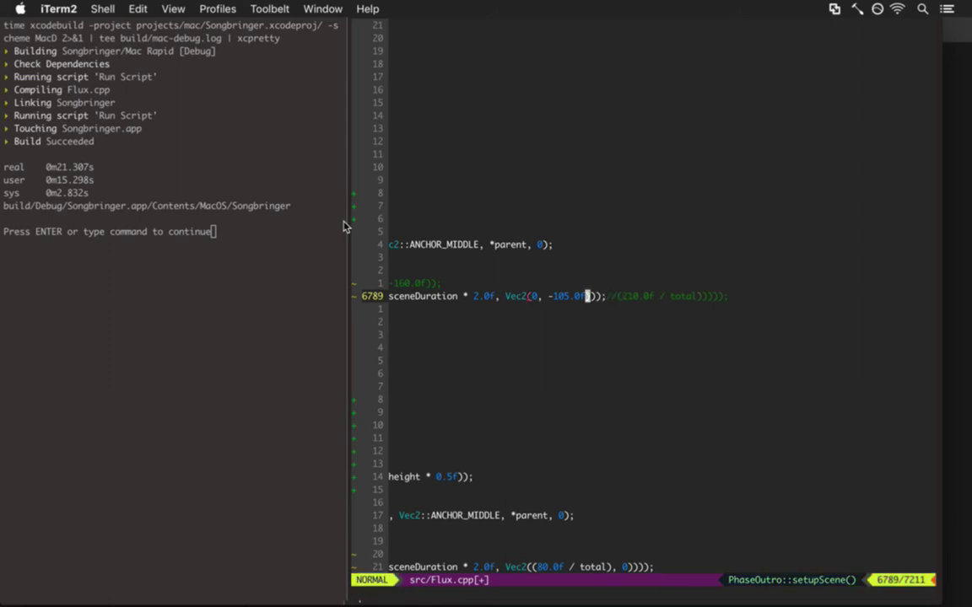
pyautogui.press('0')
pyautogui.press('j')
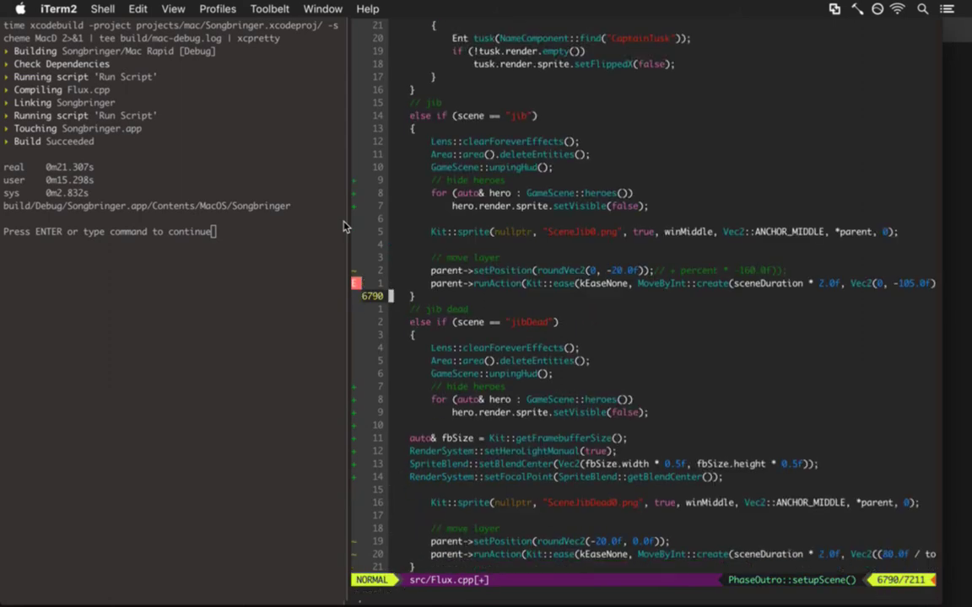
# Restore the closing parenthesis before the semicolon after -105.0f in the "jib" scene's MoveByInt line, and save src/Flux.cpp
pyautogui.press('k')
pyautogui.hotkey('shift', '4')
pyautogui.press('h')
pyautogui.press('h')
pyautogui.press('h')
pyautogui.press('h')
pyautogui.press('h')
pyautogui.press('h')
pyautogui.press('h')
pyautogui.press('h')
pyautogui.press('h')
pyautogui.press('h')
pyautogui.press('h')
pyautogui.press('h')
pyautogui.press('h')
pyautogui.press('h')
pyautogui.press('h')
pyautogui.press('h')
pyautogui.press('h')
pyautogui.press('h')
pyautogui.press('h')
pyautogui.press('h')
pyautogui.press('w')
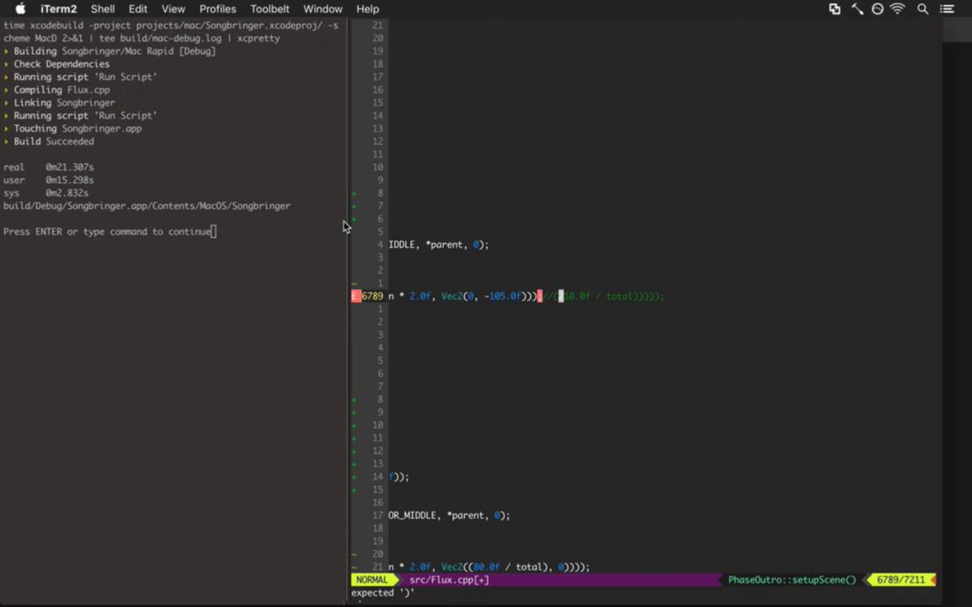
pyautogui.press('h')
pyautogui.press('h')
pyautogui.press('h')
pyautogui.press('h')
pyautogui.write(':w')
pyautogui.press('Return')
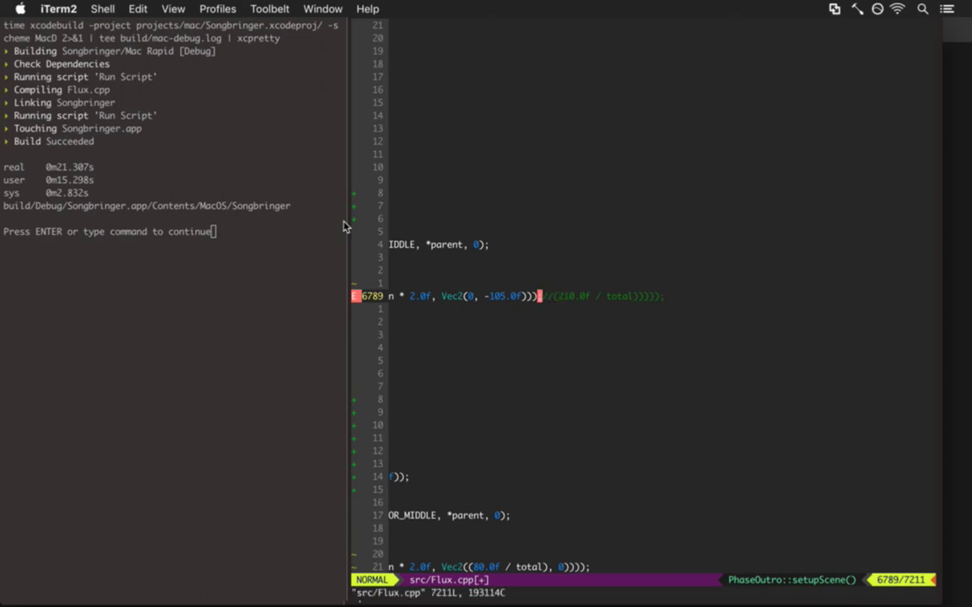
pyautogui.write('i;')
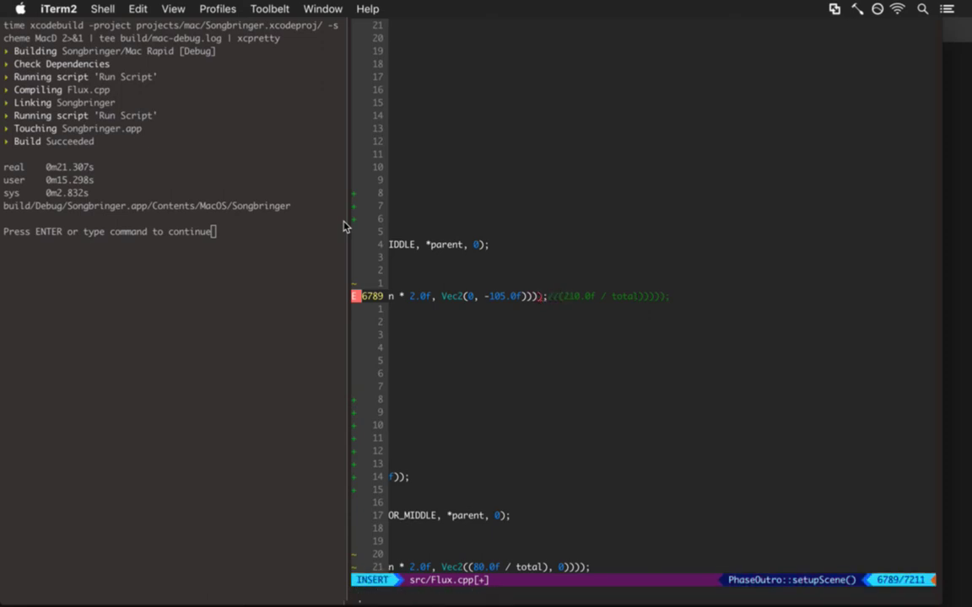
pyautogui.press('Escape')
pyautogui.write(':w')
pyautogui.press('Return')
pyautogui.press('l')
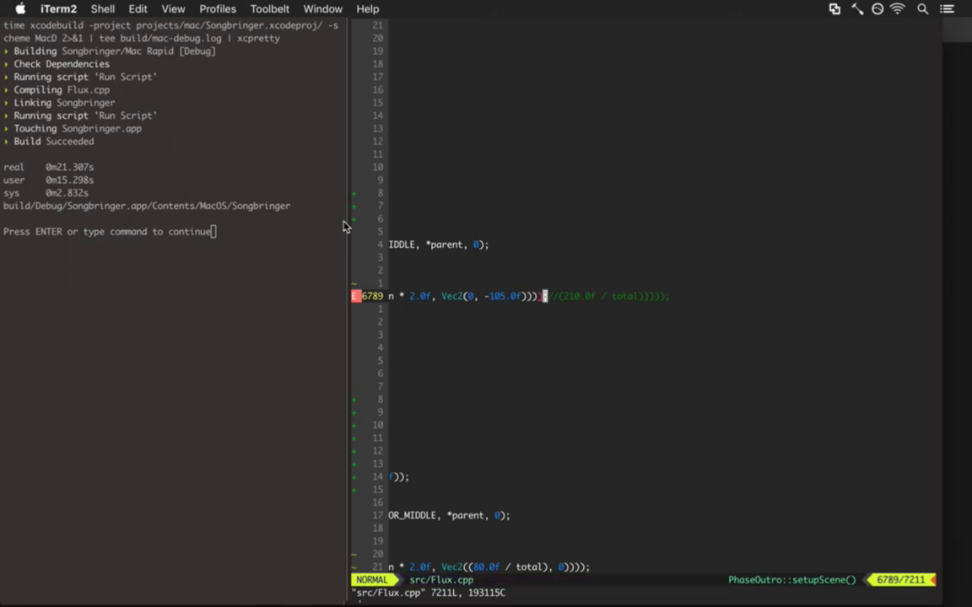
pyautogui.press('0')
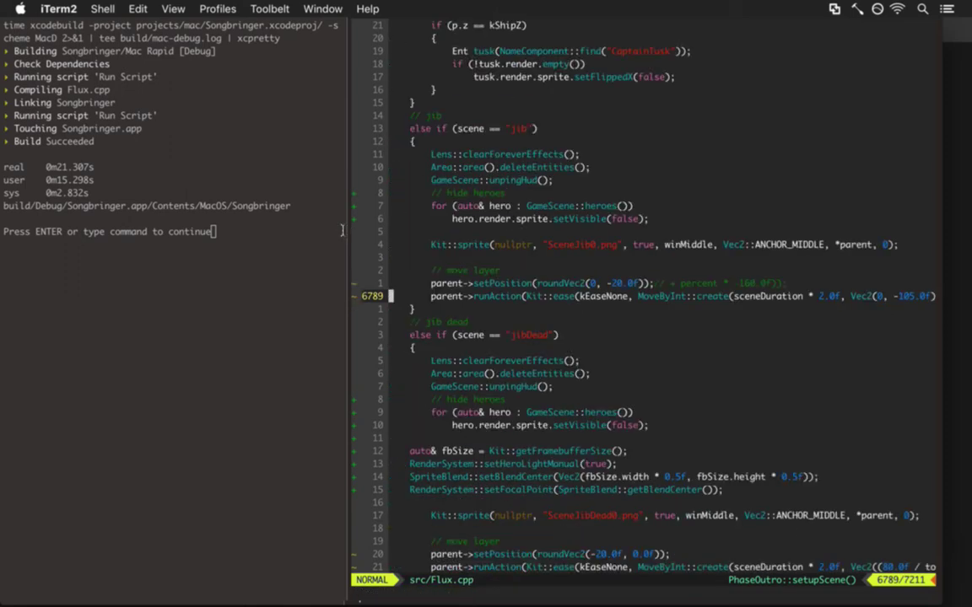
# Save src/Flux.cpp, and rebuild and run the game
pyautogui.write(':up')
pyautogui.press('Return')
pyautogui.press('super+[')
pyautogui.press('Return')
pyautogui.press('super+]')
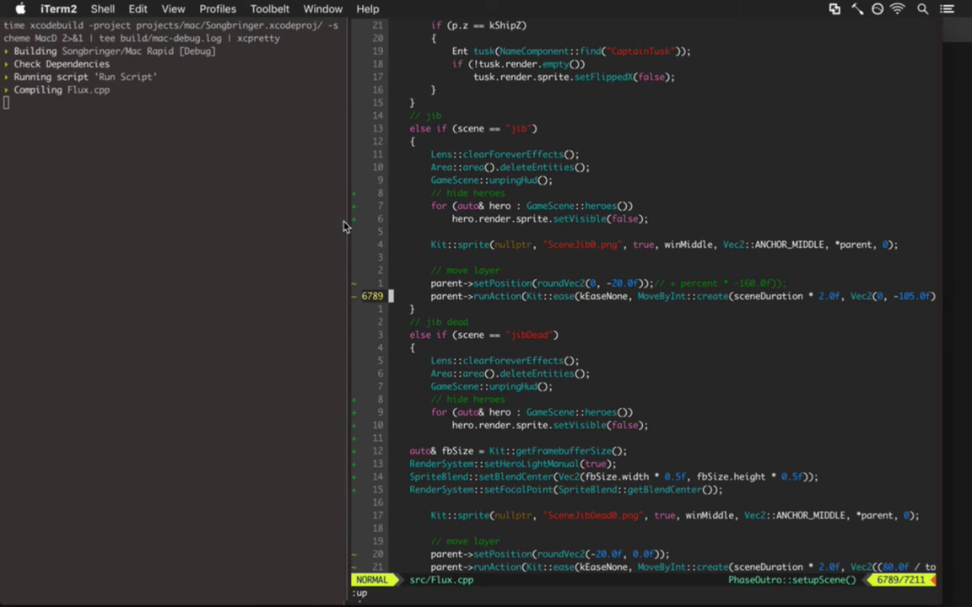
# Preview the outro's jib scene movement in the running game, and quit the game
pyautogui.press('k')
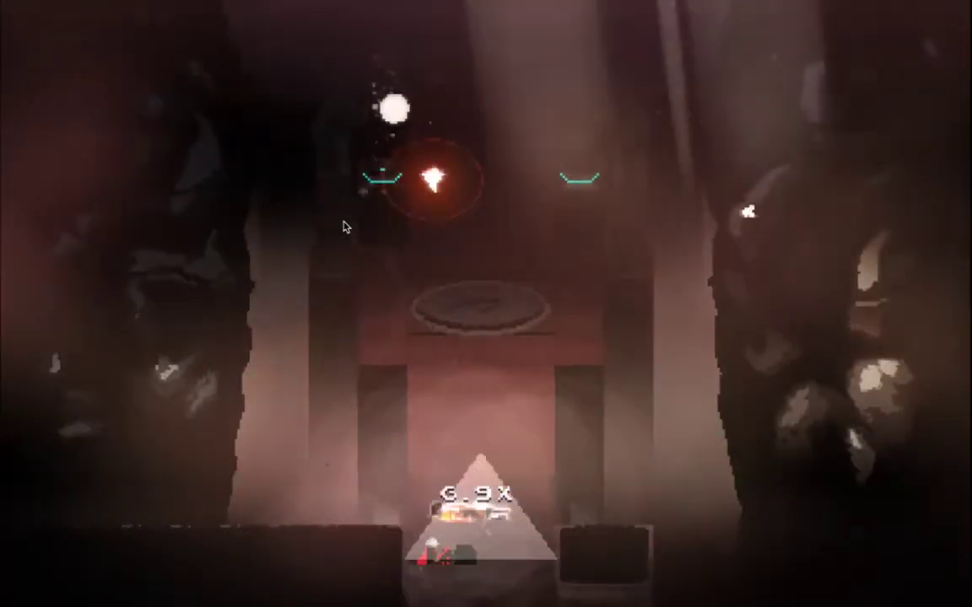
pyautogui.press('space')
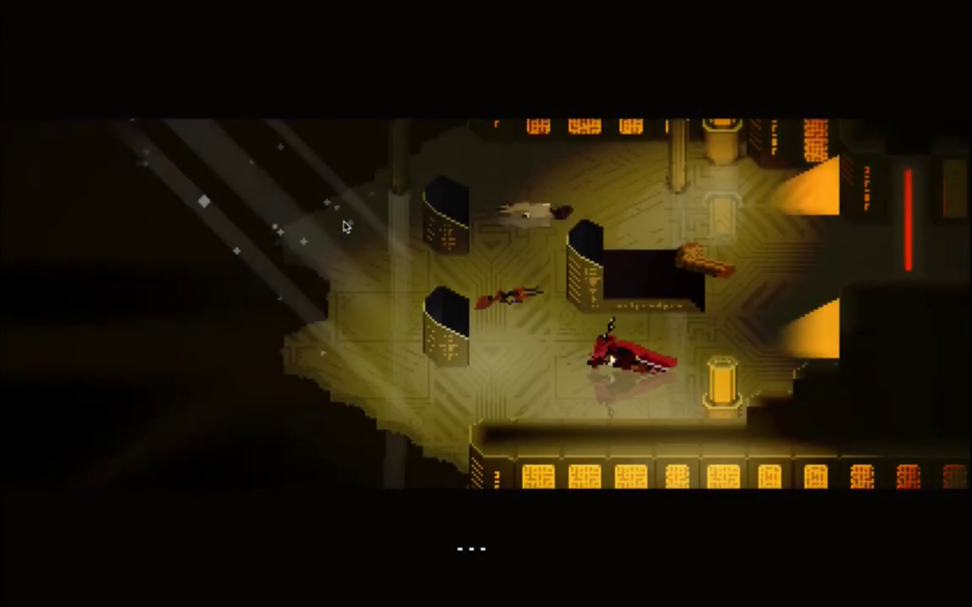
pyautogui.press('super+q')
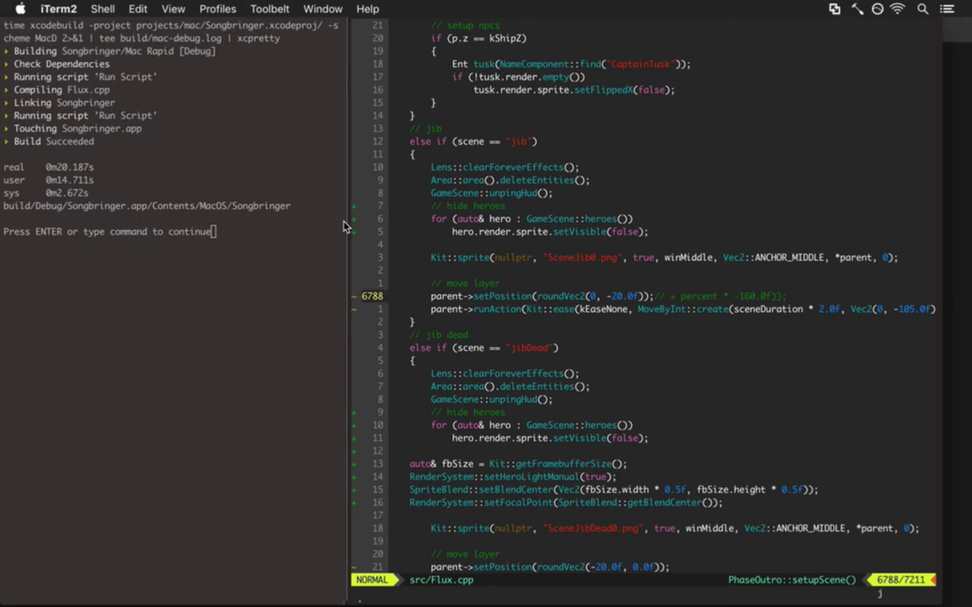
# Set the y value in the "jib" scene's parent->setPosition line to -40.0f
pyautogui.press('j')
pyautogui.press('k')
pyautogui.hotkey('shift', '4')
pyautogui.press('h')
pyautogui.press('h')
pyautogui.press('h')
pyautogui.press('h')
pyautogui.press('h')
pyautogui.press('h')
pyautogui.press('h')
pyautogui.press('h')
pyautogui.press('h')
pyautogui.press('h')
pyautogui.press('h')
pyautogui.press('h')
pyautogui.press('h')
pyautogui.press('h')
pyautogui.press('h')
pyautogui.press('h')
pyautogui.press('h')
pyautogui.press('h')
pyautogui.press('h')
pyautogui.press('h')
pyautogui.press('h')
pyautogui.press('r')
pyautogui.press('4')
pyautogui.press('j')
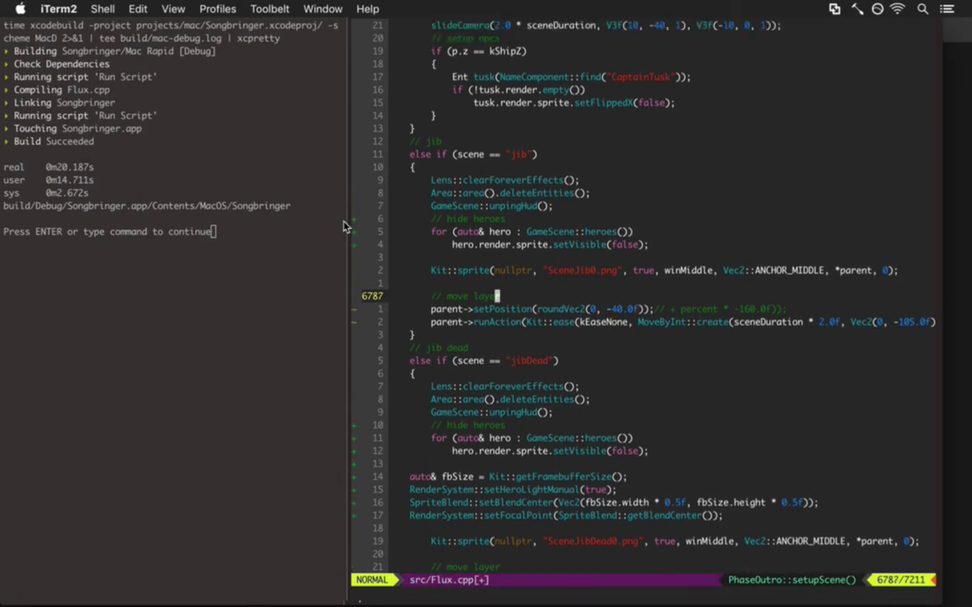
# Set the y value of the Vec2 in the "jib" scene's MoveByInt line to -85.0f
pyautogui.press('j')
pyautogui.press('k')
pyautogui.press('$')
pyautogui.press('b')
pyautogui.press('b')
pyautogui.press('b')
pyautogui.press('b')
pyautogui.press('b')
pyautogui.press('b')
pyautogui.press('b')
pyautogui.press('b')
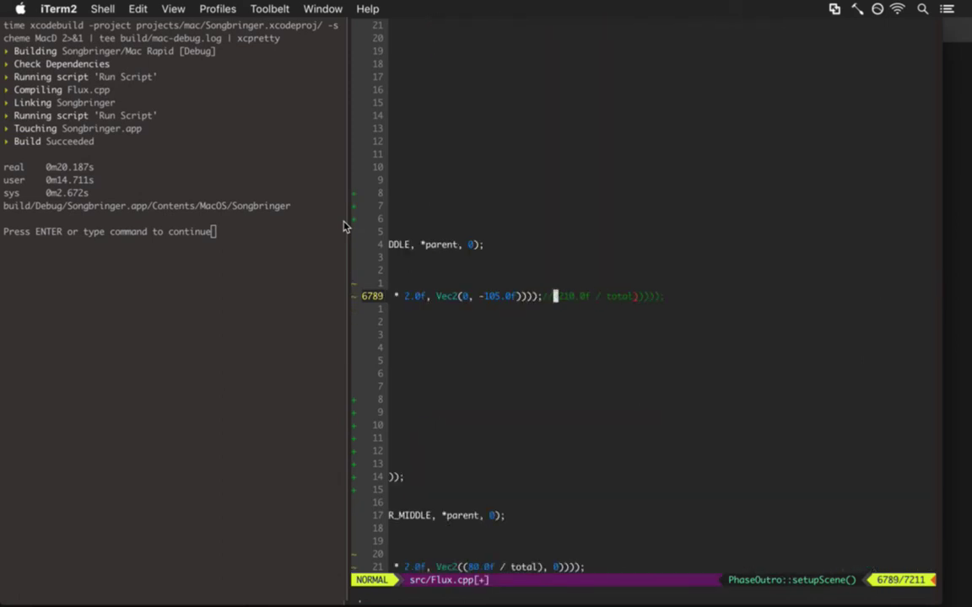
pyautogui.press('b')
pyautogui.press('b')
pyautogui.write('cw85')
pyautogui.press('Escape')
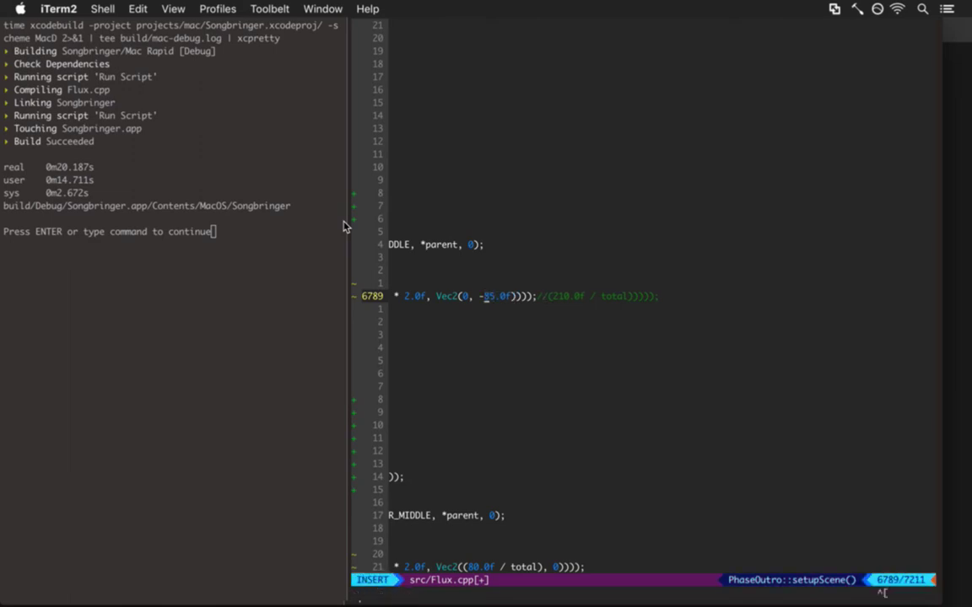
# Save src/Flux.cpp, rebuild and run the game to preview the outro's jib scene, and quit the game
pyautogui.press('0')
pyautogui.hotkey('ctrl', 's')
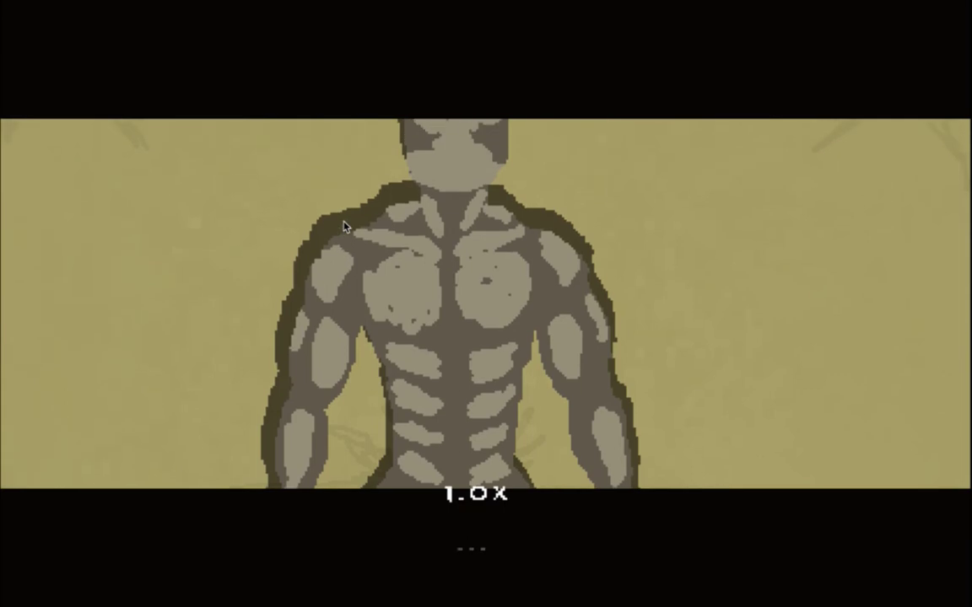
pyautogui.press('super+q')
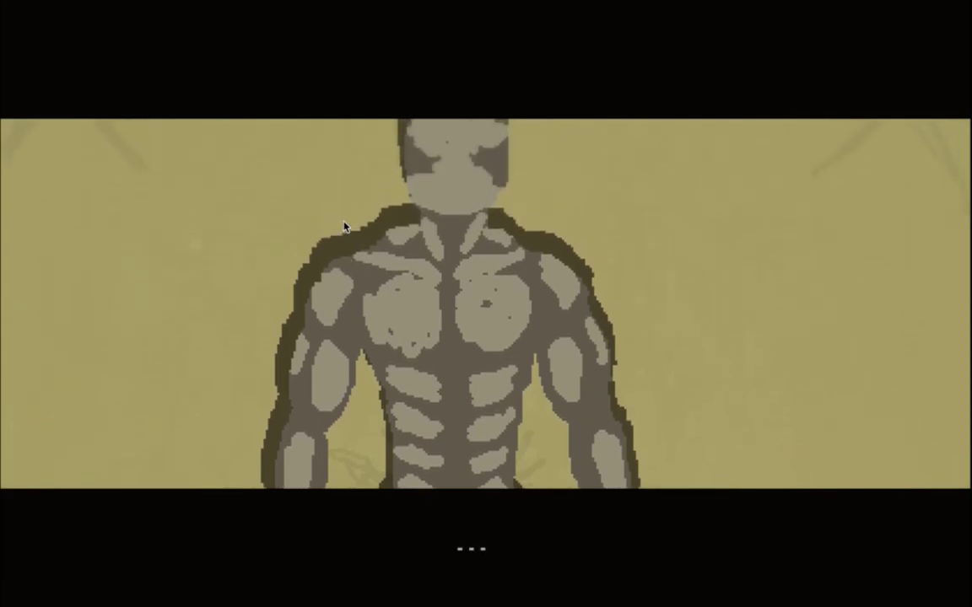
pyautogui.press('super+q')
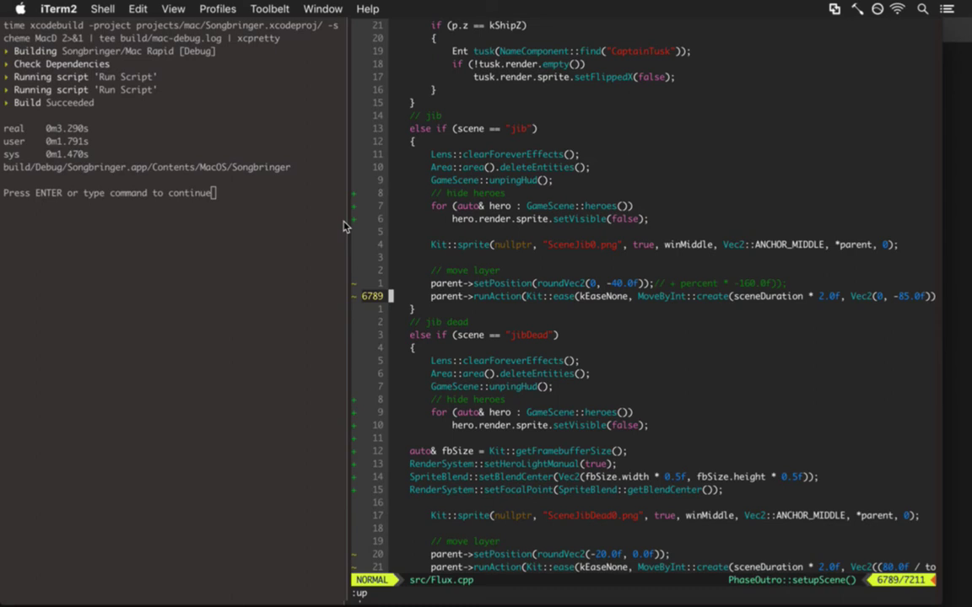
# Undo the last y-value changes in the "jib" scene's MoveByInt and setPosition lines, and save src/Flux.cpp
pyautogui.press('u')
pyautogui.press('u')
pyautogui.press('u')
pyautogui.press('u')
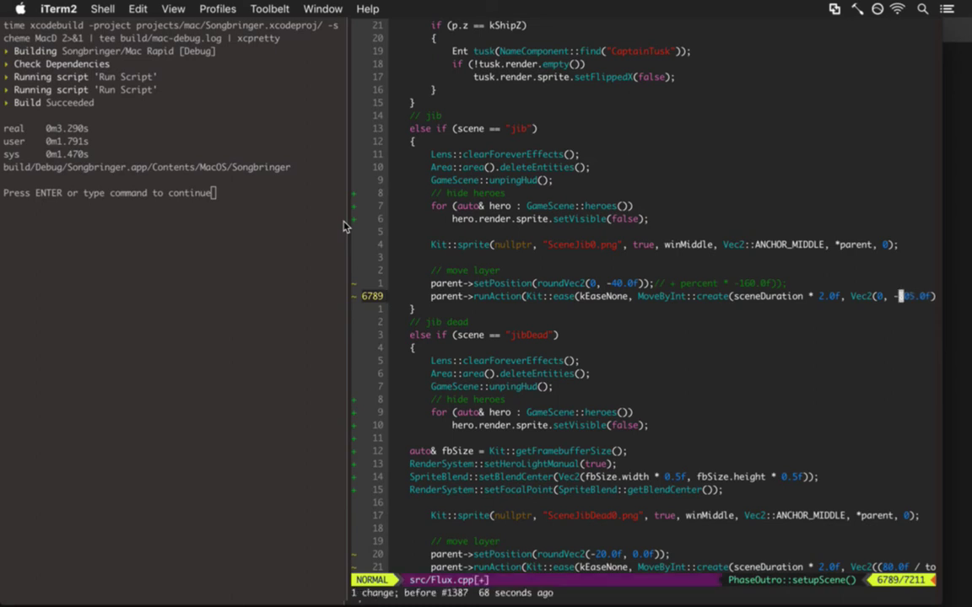
pyautogui.press('u')
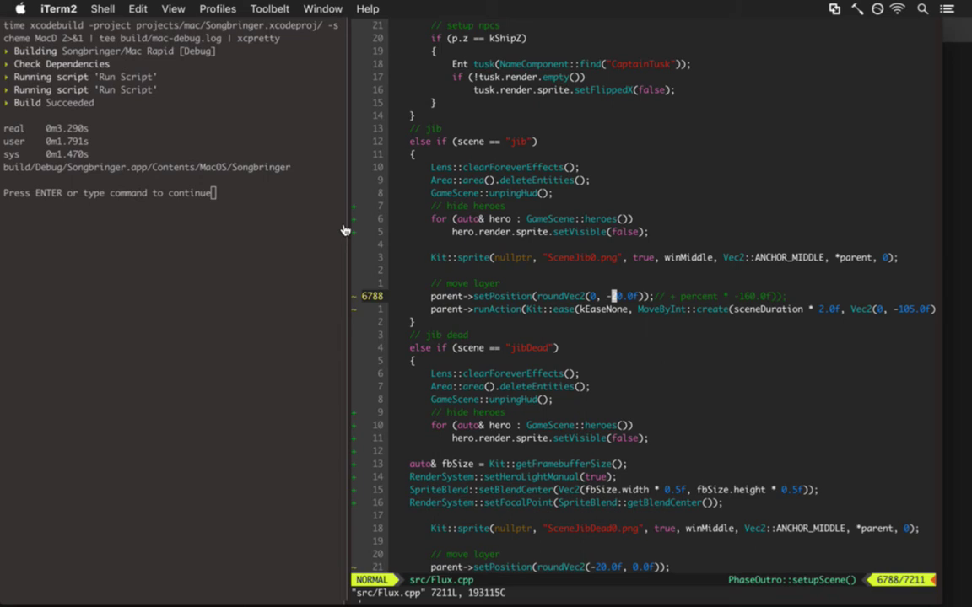
# Delete the blank lines before and after the first pair of jibScene entries in the PhaseOutro::setScenes scene list
pyautogui.press('k')
pyautogui.press('k')
pyautogui.press('k')
pyautogui.press('k')
pyautogui.press('k')
pyautogui.press('k')
pyautogui.press('k')
pyautogui.press('k')
pyautogui.press('k')
pyautogui.press('k')
pyautogui.press('k')
pyautogui.press('k')
pyautogui.press('k')
pyautogui.press('k')
pyautogui.press('k')
pyautogui.press('k')
pyautogui.press('k')
pyautogui.press('k')
pyautogui.press('k')
pyautogui.press('k')
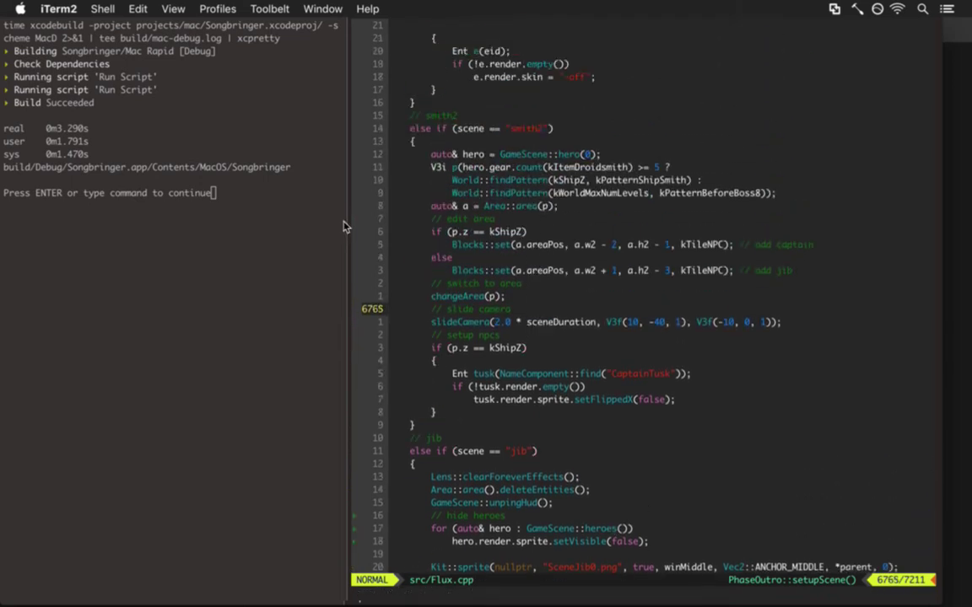
pyautogui.press('k')
pyautogui.press('k')
pyautogui.press('k')
pyautogui.press('k')
pyautogui.press('k')
pyautogui.press('k')
pyautogui.press('k')
pyautogui.press('k')
pyautogui.press('k')
pyautogui.press('k')
pyautogui.press('k')
pyautogui.press('k')
pyautogui.press('k')
pyautogui.press('k')
pyautogui.press('k')
pyautogui.press('k')
pyautogui.press('k')
pyautogui.press('k')
pyautogui.press('k')
pyautogui.press('k')
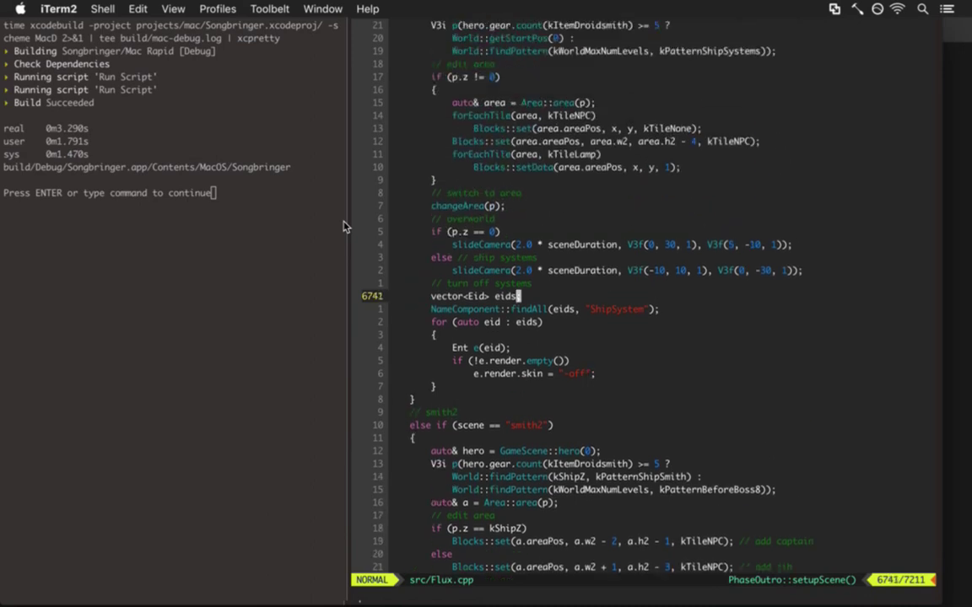
pyautogui.press('k')
pyautogui.press('k')
pyautogui.press('k')
pyautogui.press('k')
pyautogui.press('k')
pyautogui.press('k')
pyautogui.press('k')
pyautogui.press('k')
pyautogui.press('k')
pyautogui.press('k')
pyautogui.press('k')
pyautogui.press('k')
pyautogui.press('k')
pyautogui.press('k')
pyautogui.press('k')
pyautogui.press('k')
pyautogui.press('k')
pyautogui.press('k')
pyautogui.press('k')
pyautogui.press('k')
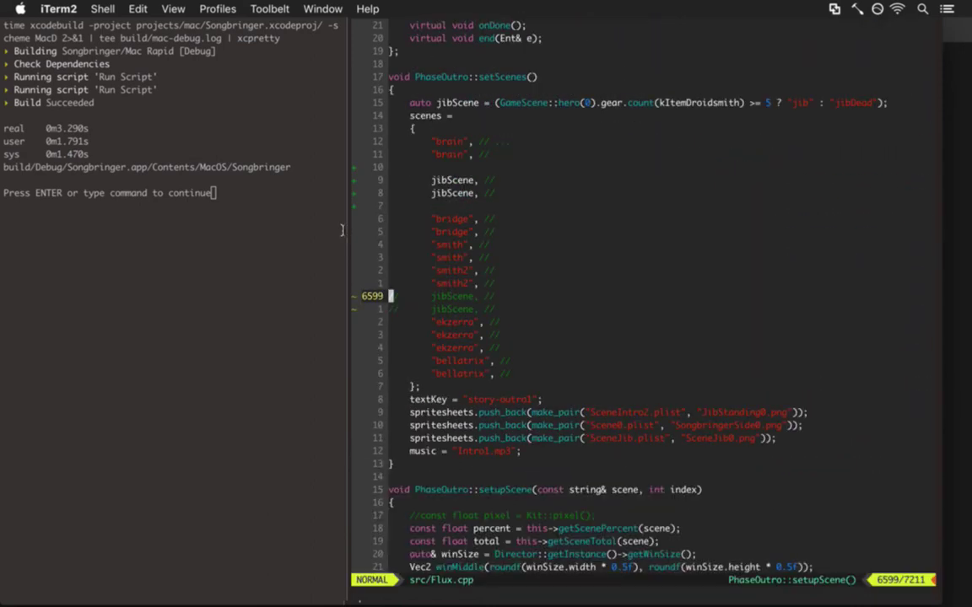
pyautogui.press('k')
pyautogui.press('k')
pyautogui.press('k')
pyautogui.press('k')
pyautogui.press('k')
pyautogui.press('k')
pyautogui.press('k')
pyautogui.press('k')
pyautogui.press('k')
pyautogui.press('k')
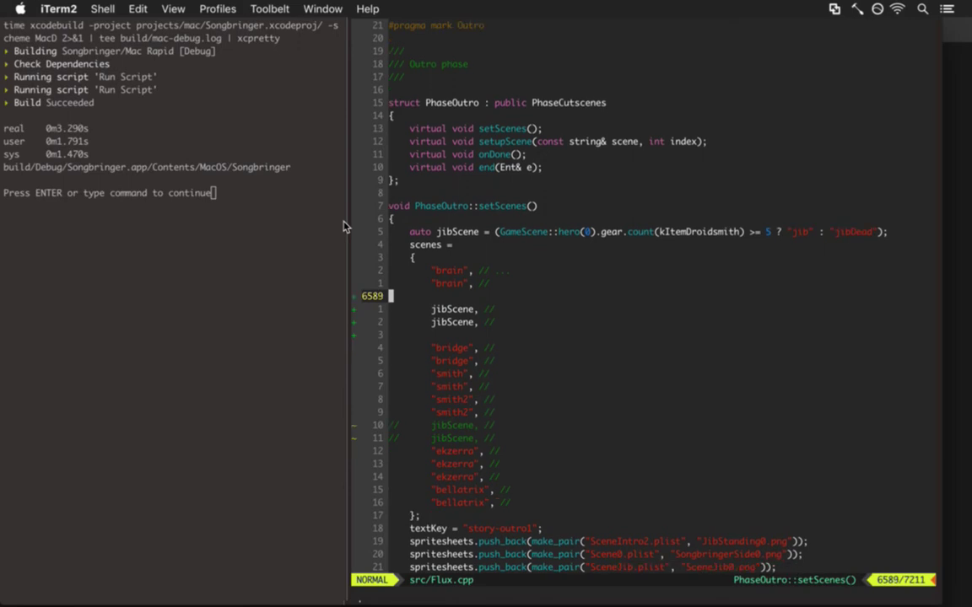
pyautogui.press('d')
pyautogui.press('d')
pyautogui.press('j')
pyautogui.press('j')
pyautogui.press('d')
pyautogui.press('d')
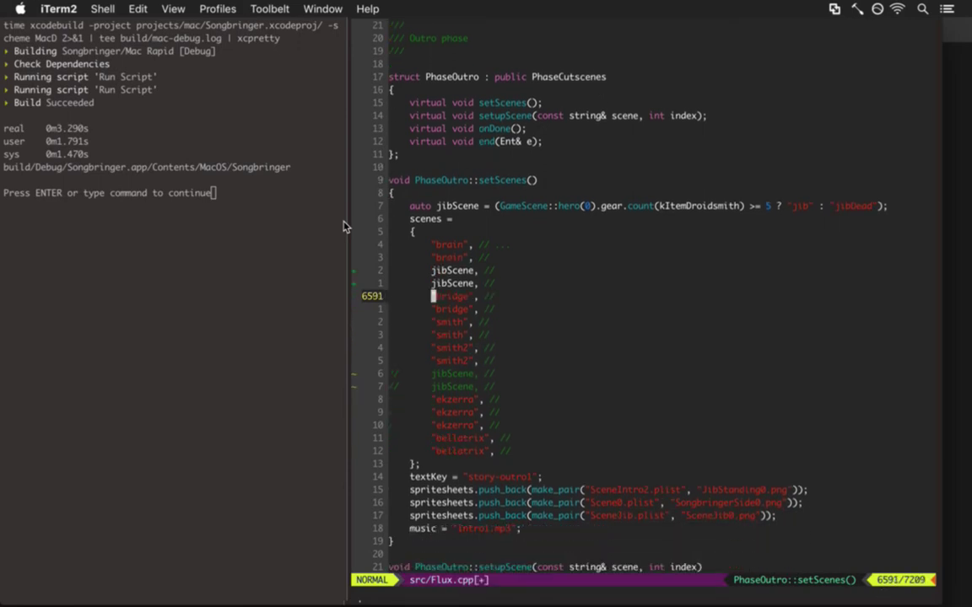
# Comment out the two jibScene entries between "brain" and "bridge" with // at the start of each line
pyautogui.press('k')
pyautogui.press('k')
pyautogui.write('i//')
pyautogui.press('BackSpace')
pyautogui.press('BackSpace')
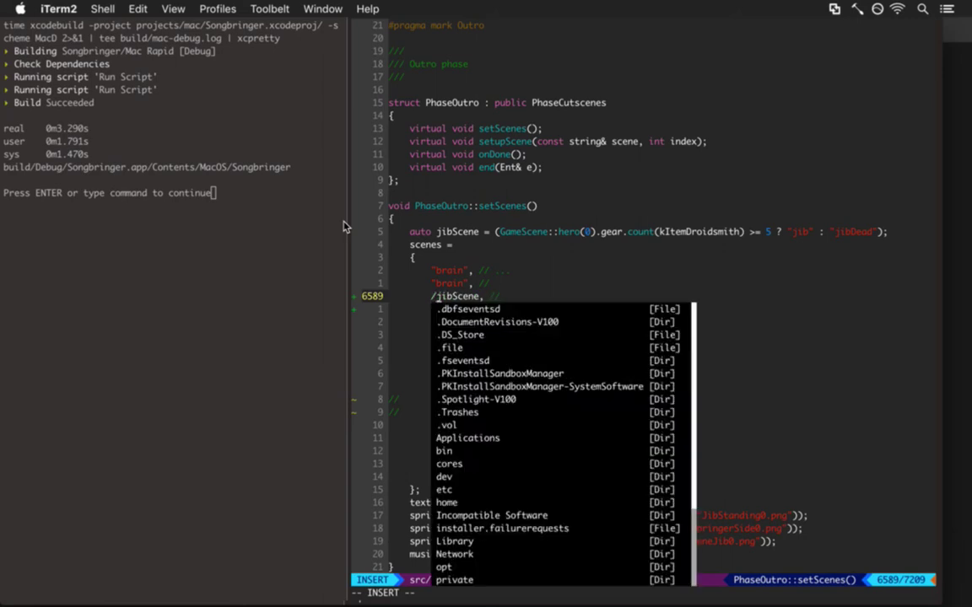
pyautogui.press('Escape')
pyautogui.write('i/')
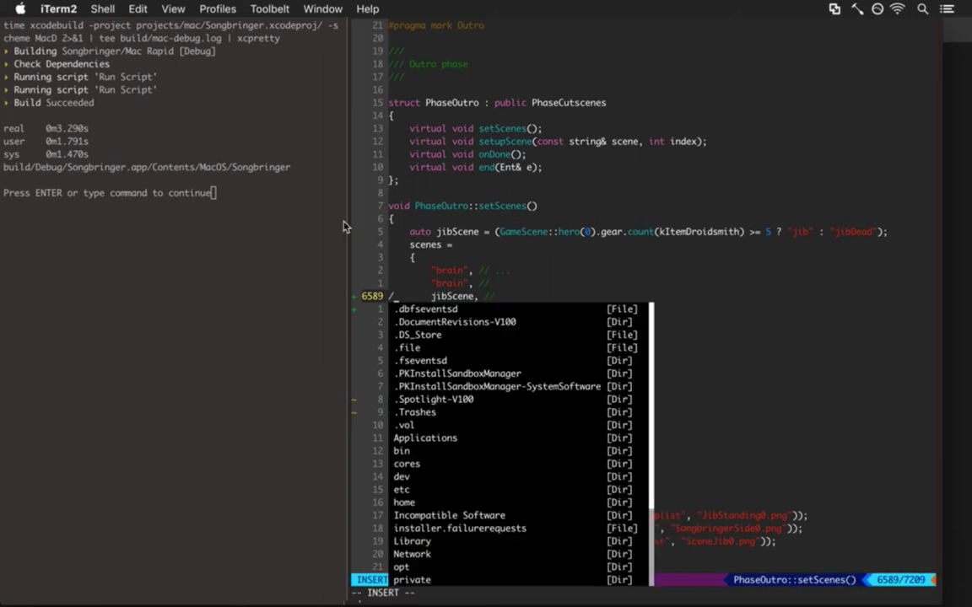
pyautogui.write('/')
pyautogui.press('Escape')
pyautogui.press('j')
# Uncomment the two jibScene entries between "smith2" and "ekzerra", and save src/Flux.cpp
pyautogui.press('j')
pyautogui.press('j')
pyautogui.press('j')
pyautogui.press('j')
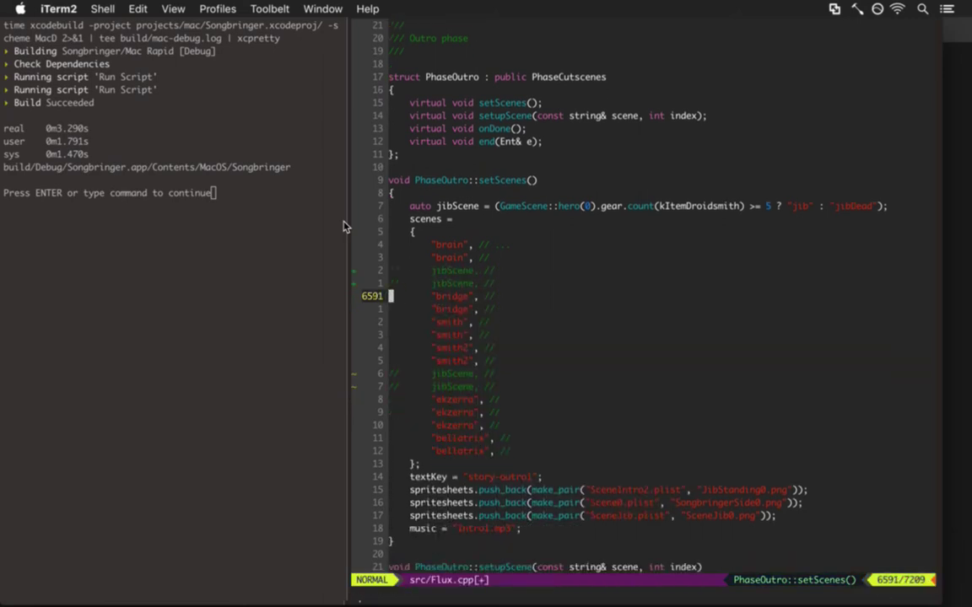
pyautogui.press('j')
pyautogui.press('j')
pyautogui.press('j')
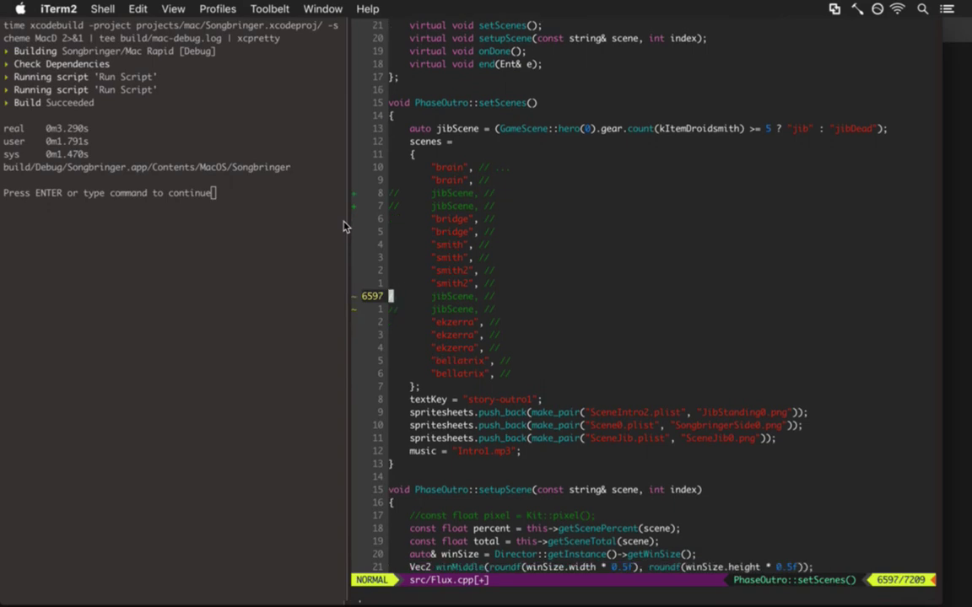
pyautogui.press('x')
pyautogui.press('j')
pyautogui.press('k')
pyautogui.press('j')
pyautogui.press('j')
pyautogui.press('x')
pyautogui.press('x')
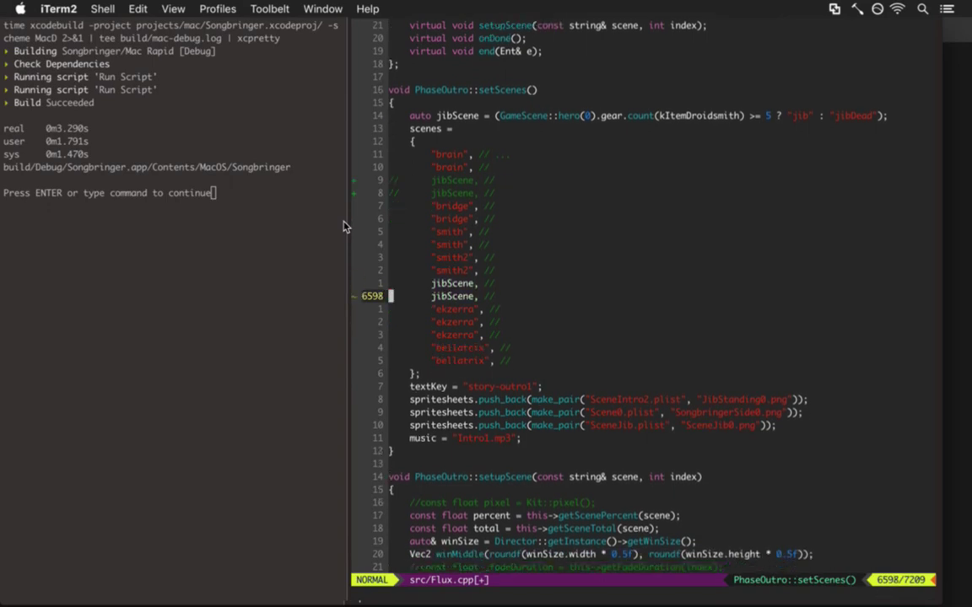
pyautogui.write('k:w')
pyautogui.press('Return')
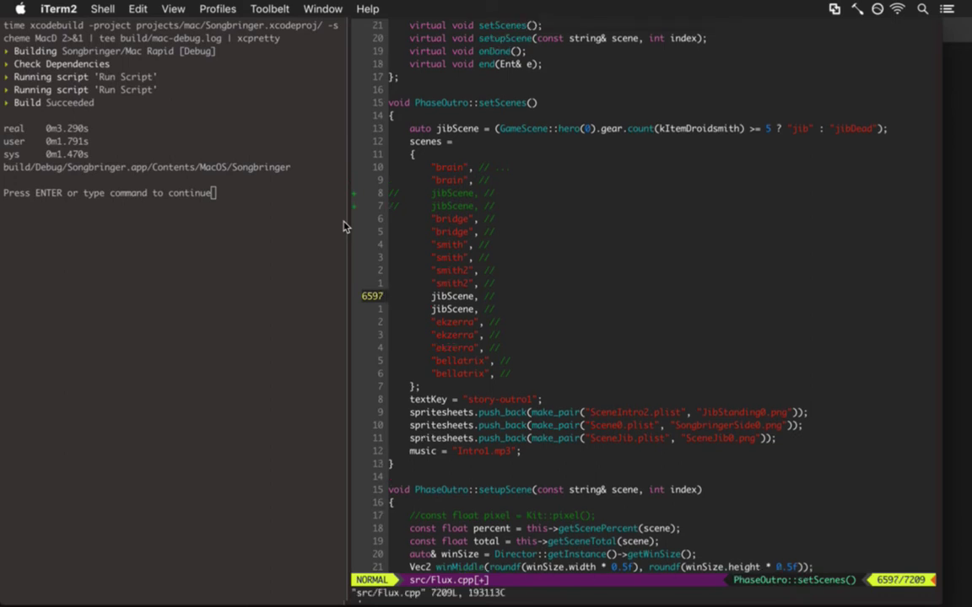
pyautogui.press('j')
pyautogui.press('j')
pyautogui.press('j')
pyautogui.press('j')
pyautogui.press('j')
pyautogui.press('j')
pyautogui.press('j')
pyautogui.press('j')
pyautogui.press('j')
pyautogui.press('j')
pyautogui.press('j')
pyautogui.press('j')
pyautogui.press('j')
pyautogui.press('j')
pyautogui.press('j')
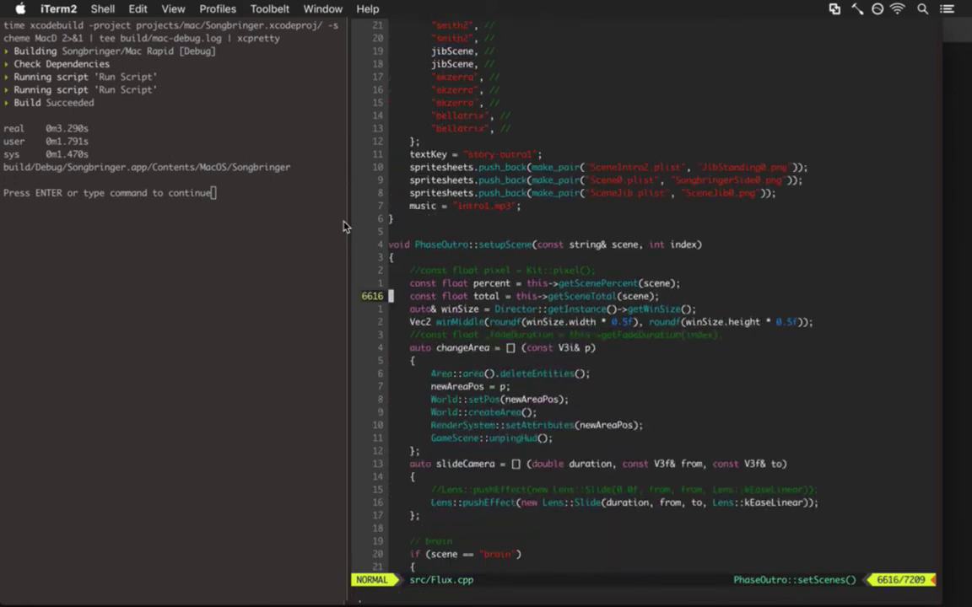
pyautogui.press('g')
pyautogui.press('g')
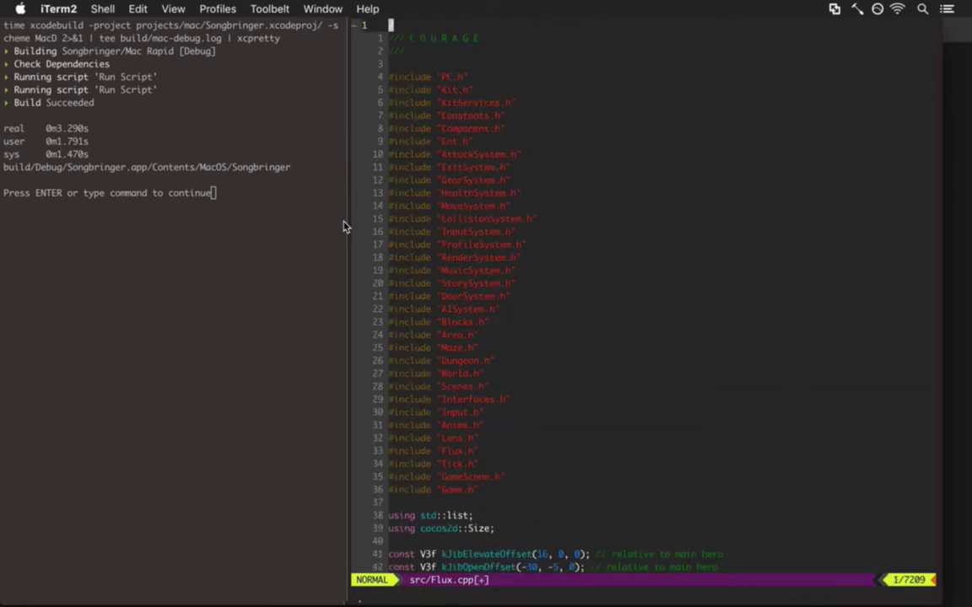
pyautogui.press('u')
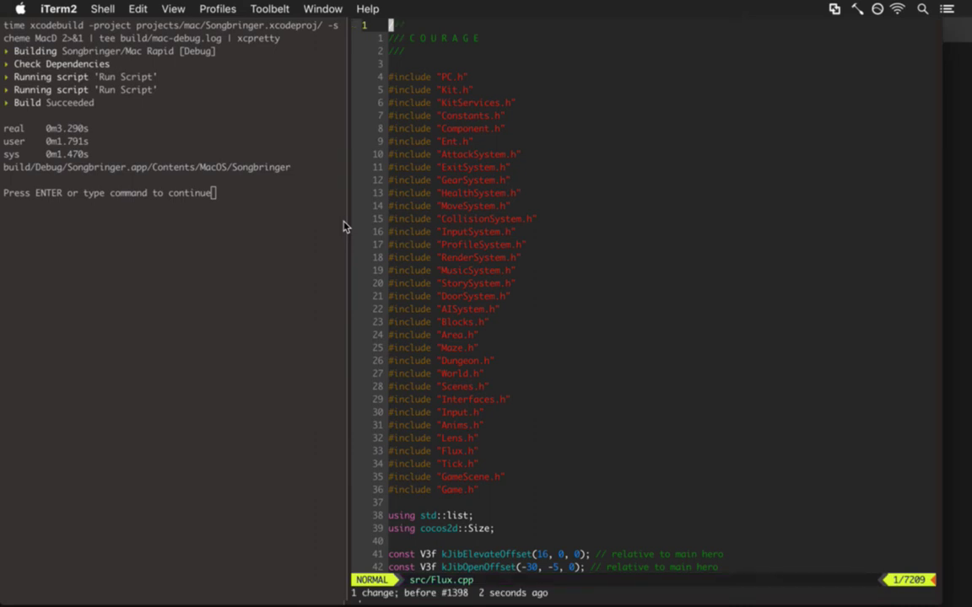
# Check the repository's git status from within the editor
pyautogui.write(';')
pyautogui.write(':!')
pyautogui.press('Return')
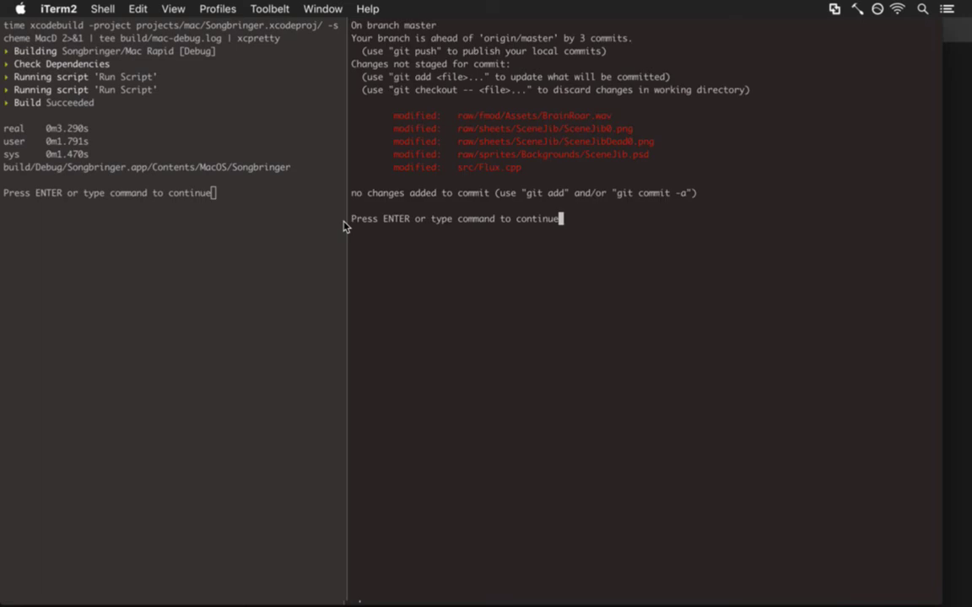
pyautogui.press('Return')
# Review the git diff of the uncommitted code changes, down through the jib and jibDead scenes in PhaseOutro::setupScene, and return to the file
pyautogui.write(':!gd')
pyautogui.press('Return')
pyautogui.press('j')
pyautogui.press('j')
pyautogui.press('j')
pyautogui.press('j')
pyautogui.press('j')
pyautogui.press('j')
pyautogui.press('j')
pyautogui.press('j')
pyautogui.press('j')
pyautogui.press('j')
pyautogui.press('j')
pyautogui.press('j')
pyautogui.press('j')
pyautogui.press('j')
pyautogui.scroll(-8, 343, 226)
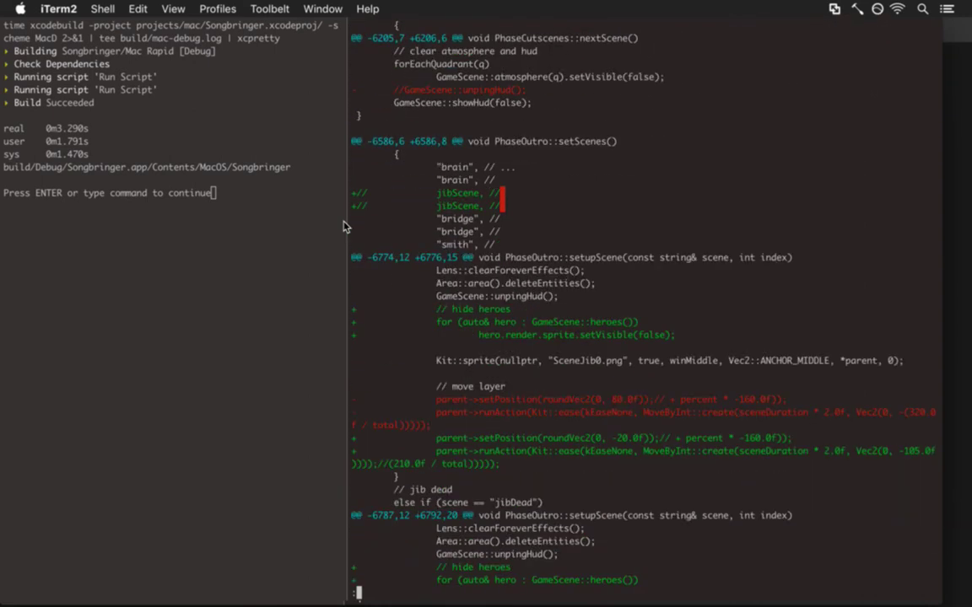
pyautogui.scroll(-2, 343, 226)
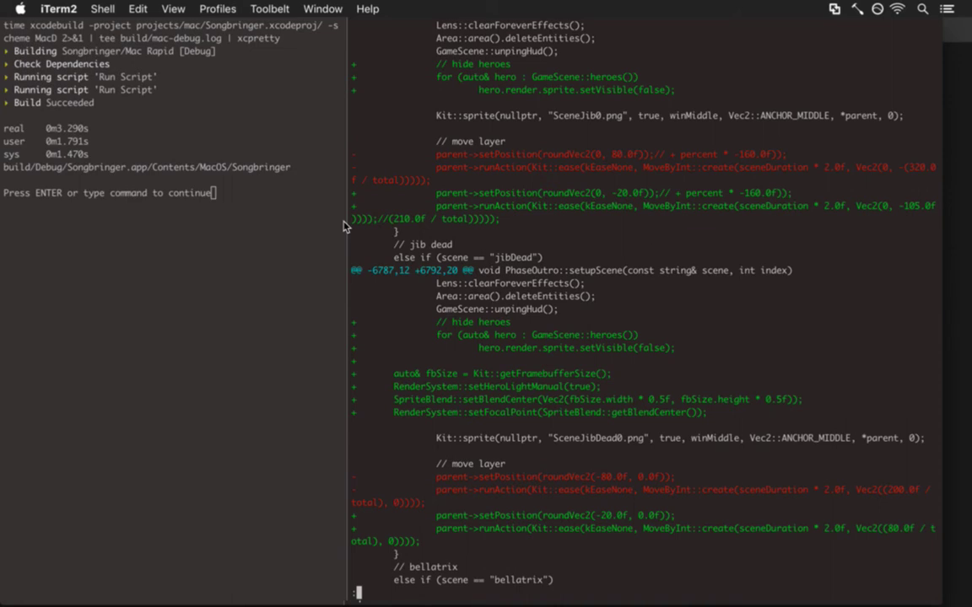
pyautogui.press('q')
pyautogui.press('Return')
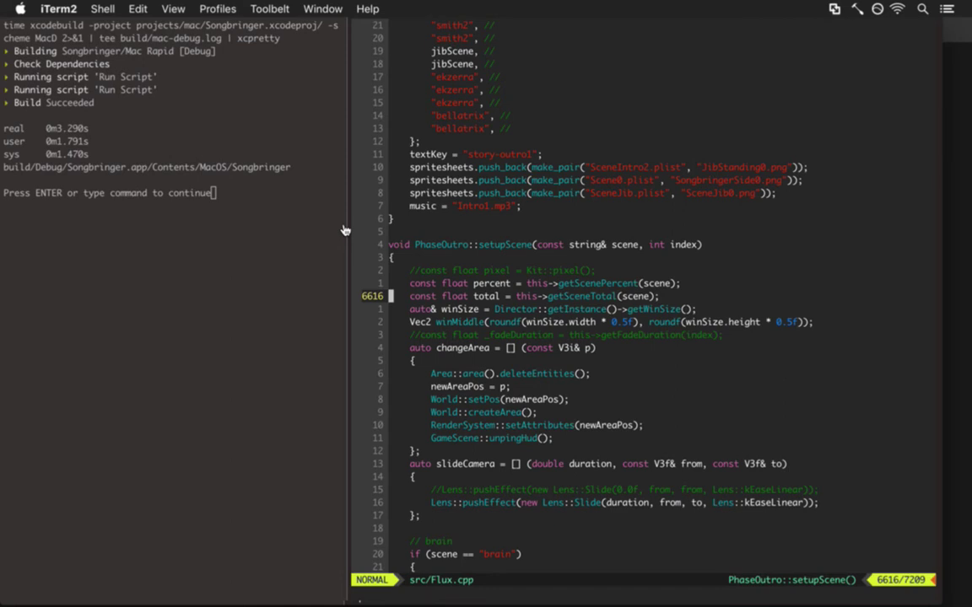
# Indent the four lines from the fbSize declaration to setFocalPoint in the "jibDead" scene by one level
pyautogui.press(']')
pyautogui.press('c')
pyautogui.press('j')
pyautogui.press('j')
pyautogui.press('j')
pyautogui.press('j')
pyautogui.press('j')
pyautogui.press('j')
pyautogui.press('j')
pyautogui.press('j')
pyautogui.press('j')
pyautogui.press('j')
pyautogui.press('j')
pyautogui.press('j')
pyautogui.press('j')
pyautogui.press('j')
pyautogui.press('j')
pyautogui.press('j')
pyautogui.press('j')
pyautogui.press('j')
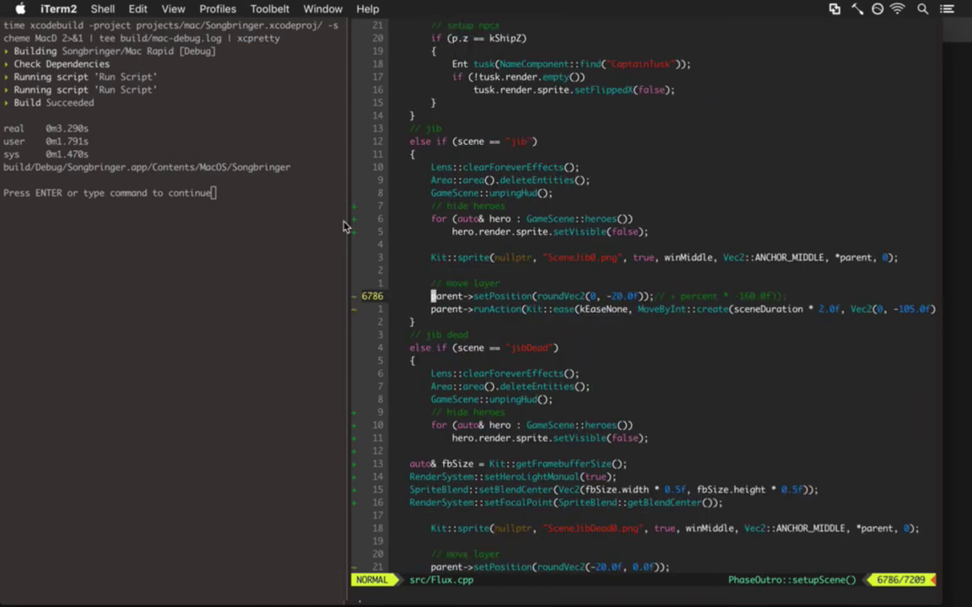
pyautogui.press('j')
pyautogui.press('j')
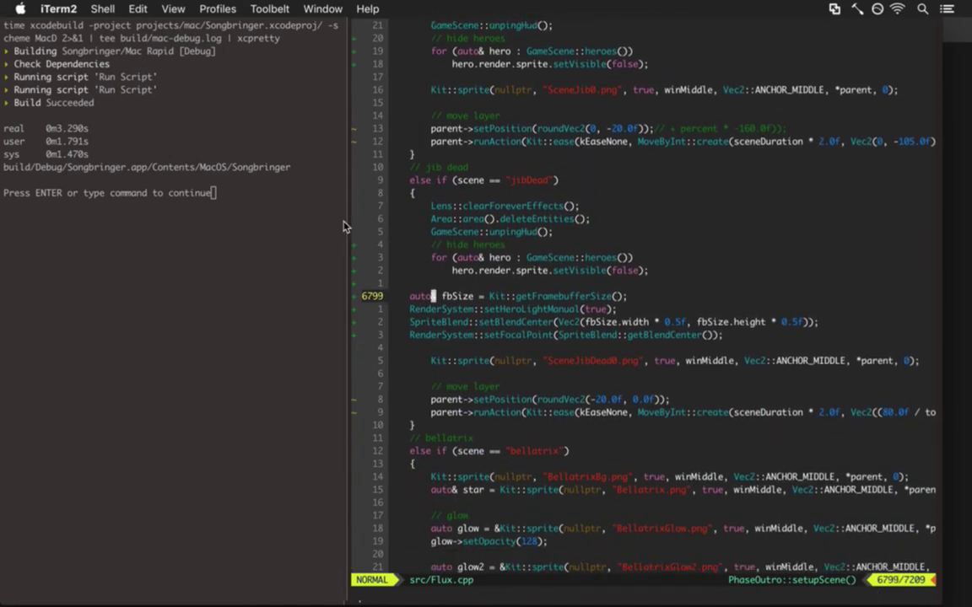
pyautogui.press('V')
pyautogui.press('j')
pyautogui.press('j')
pyautogui.press('j')
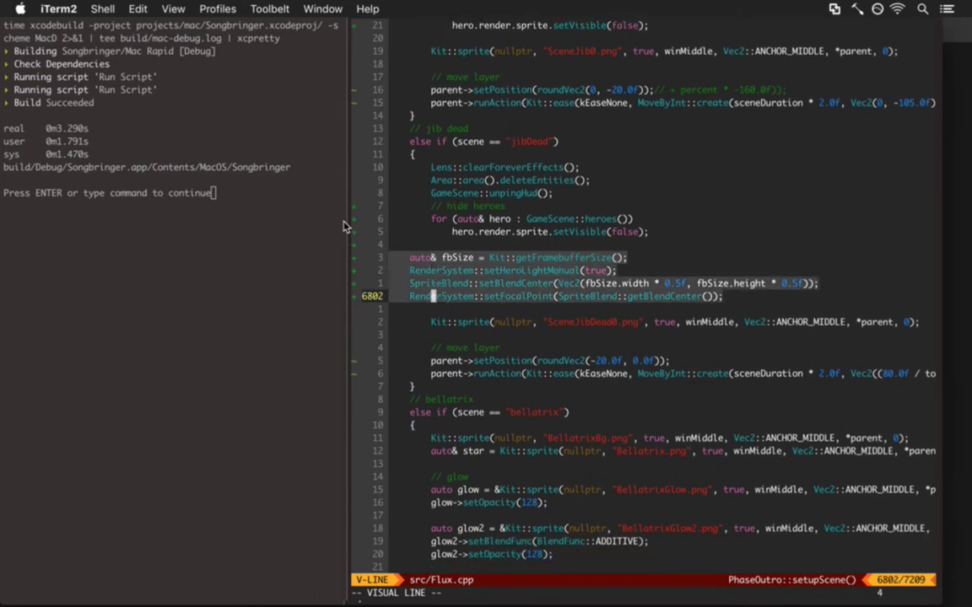
pyautogui.press('>')
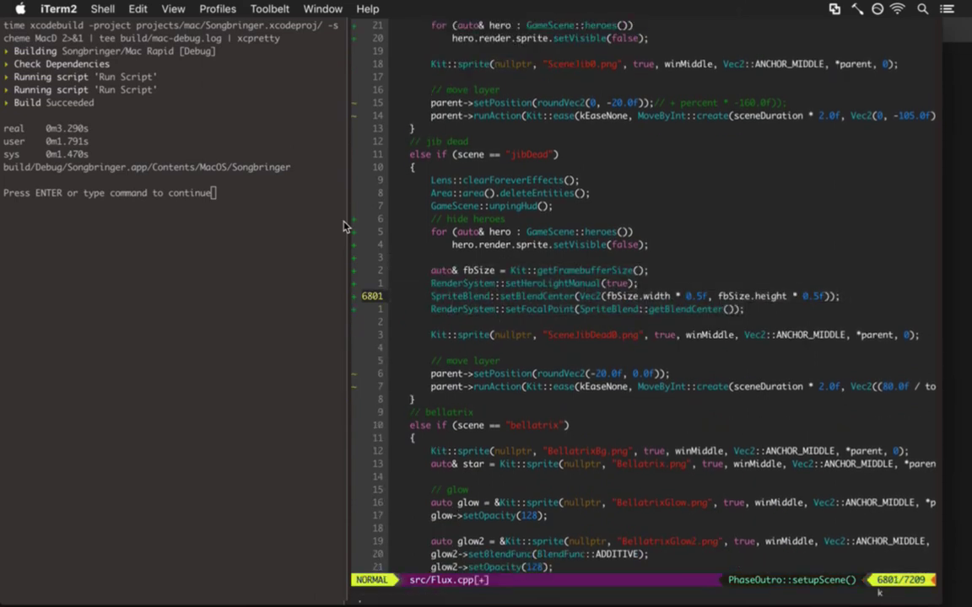
# Add the comment "// set focal point" above the fbSize line in the "jibDead" scene, delete the blank line above it, and save src/Flux.cpp
pyautogui.write('O// set focal point')
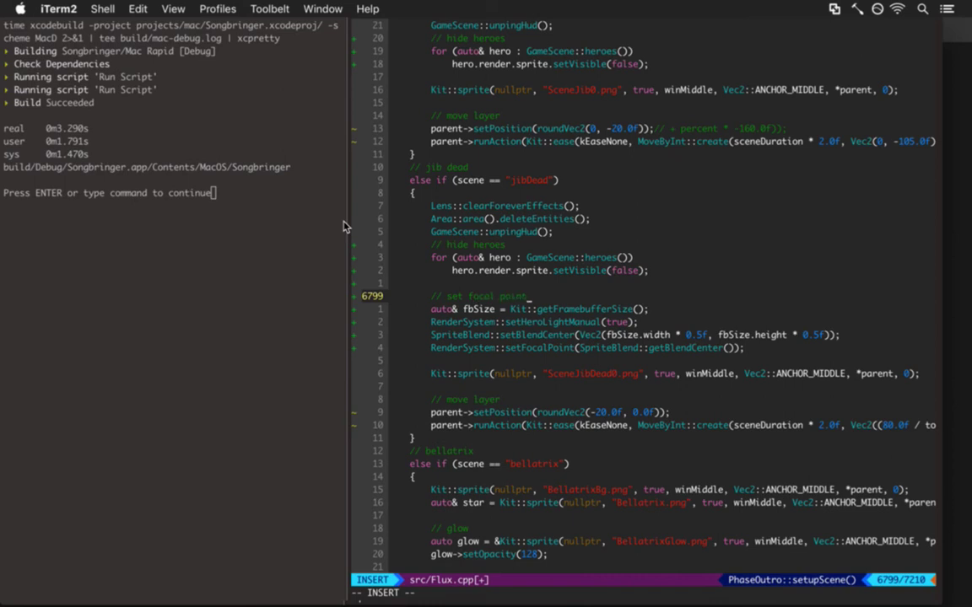
pyautogui.press('Escape')
pyautogui.press('k')
pyautogui.press('d')
pyautogui.press('d')
pyautogui.write(':w')
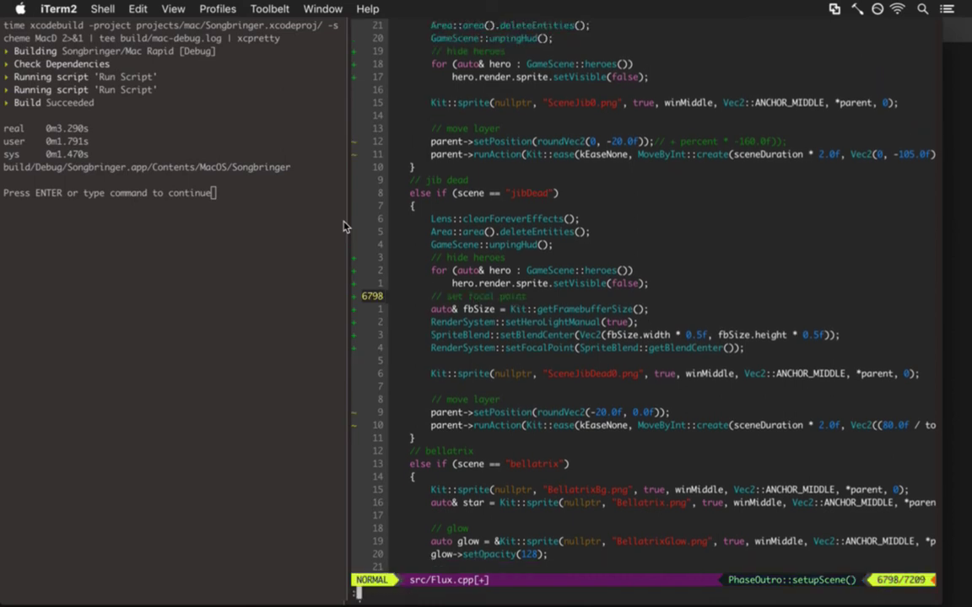
pyautogui.press('Return')
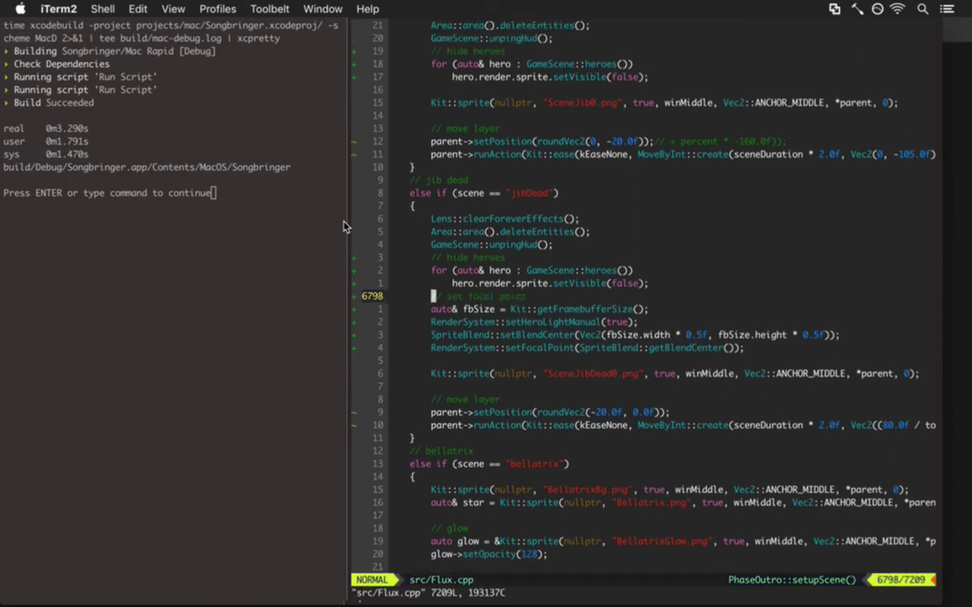
# Copy the five-line "set focal point" block from the "jibDead" scene into the "jib" scene, directly below its hide-heroes loop
pyautogui.press('k')
pyautogui.press('k')
pyautogui.press('k')
pyautogui.press('k')
pyautogui.press('k')
pyautogui.press('k')
pyautogui.press('k')
pyautogui.press('k')
pyautogui.press('k')
pyautogui.press('k')
pyautogui.press('k')
pyautogui.press('k')
pyautogui.press('k')
pyautogui.press('k')
pyautogui.press('k')
pyautogui.press('k')
pyautogui.press('k')
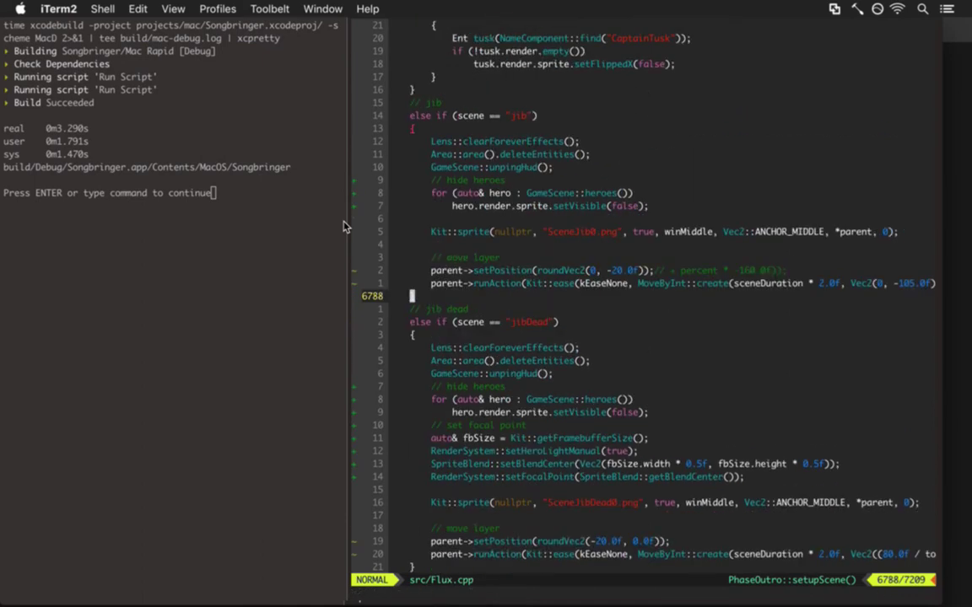
pyautogui.press('p')
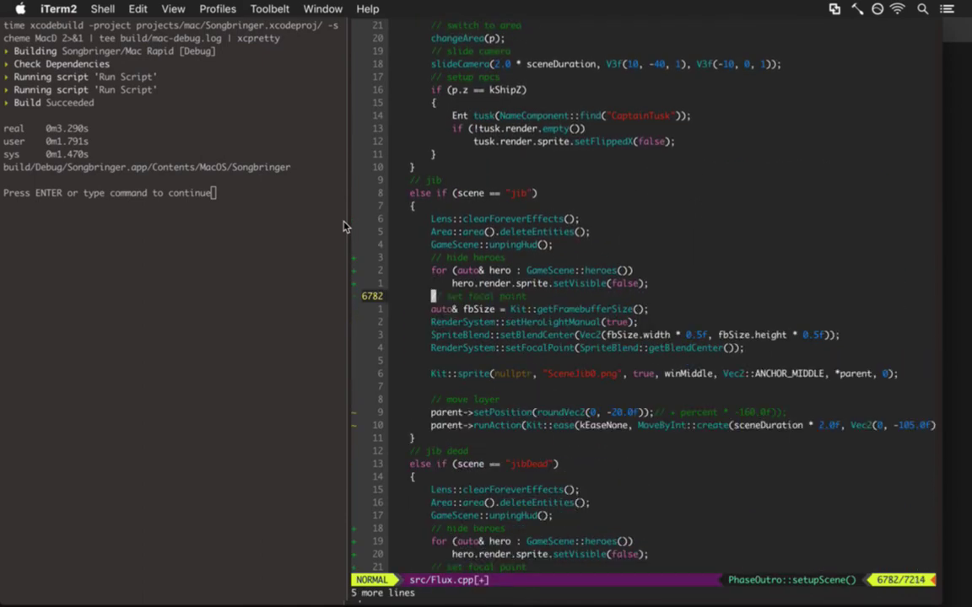
# Define an empty setFocalPoint lambda taking (const Vec2& p), directly below the slideCamera lambda in PhaseOutro::setupScene
pyautogui.press('k')
pyautogui.press('k')
pyautogui.press('k')
pyautogui.press('k')
pyautogui.press('k')
pyautogui.press('k')
pyautogui.press('k')
pyautogui.press('k')
pyautogui.press('k')
pyautogui.press('k')
pyautogui.press('k')
pyautogui.press('k')
pyautogui.press('k')
pyautogui.press('k')
pyautogui.press('k')
pyautogui.press('k')
pyautogui.press('k')
pyautogui.press('k')
pyautogui.press('k')
pyautogui.press('k')
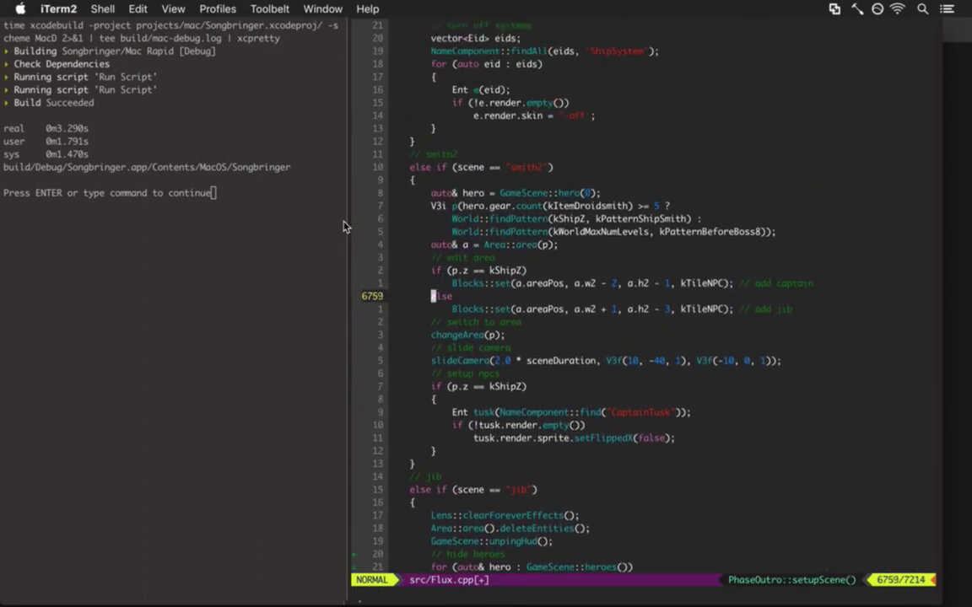
pyautogui.press('k')
pyautogui.press('k')
pyautogui.press('k')
pyautogui.press('k')
pyautogui.press('k')
pyautogui.press('k')
pyautogui.press('k')
pyautogui.press('k')
pyautogui.press('k')
pyautogui.press('k')
pyautogui.press('k')
pyautogui.press('k')
pyautogui.press('k')
pyautogui.press('k')
pyautogui.press('k')
pyautogui.press('k')
pyautogui.press('k')
pyautogui.press('k')
pyautogui.press('k')
pyautogui.press('k')
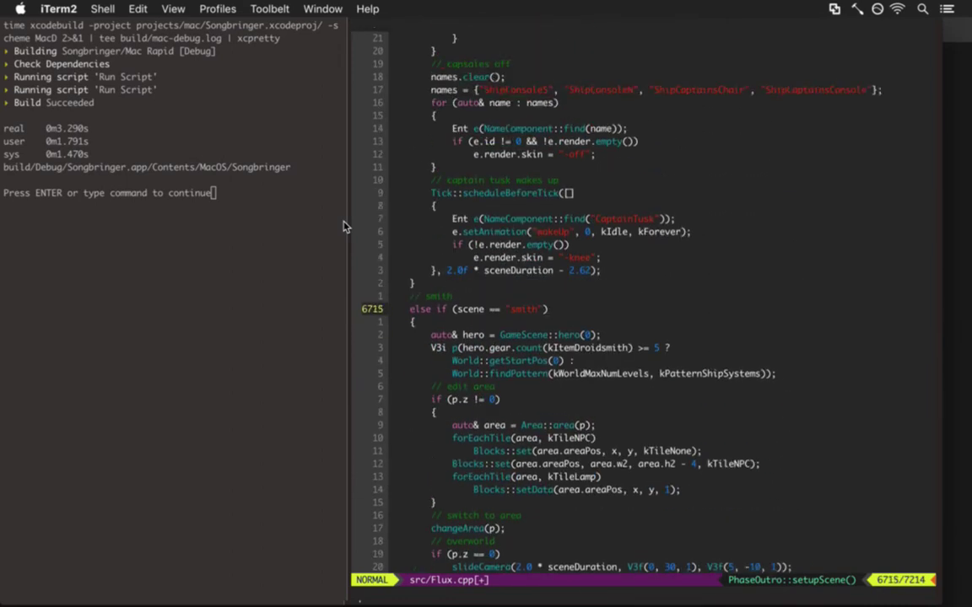
pyautogui.press('k')
pyautogui.press('k')
pyautogui.press('k')
pyautogui.press('k')
pyautogui.press('k')
pyautogui.press('k')
pyautogui.press('k')
pyautogui.press('k')
pyautogui.press('k')
pyautogui.press('k')
pyautogui.press('k')
pyautogui.press('k')
pyautogui.press('k')
pyautogui.press('k')
pyautogui.press('k')
pyautogui.press('k')
pyautogui.press('k')
pyautogui.press('k')
pyautogui.press('k')
pyautogui.press('k')
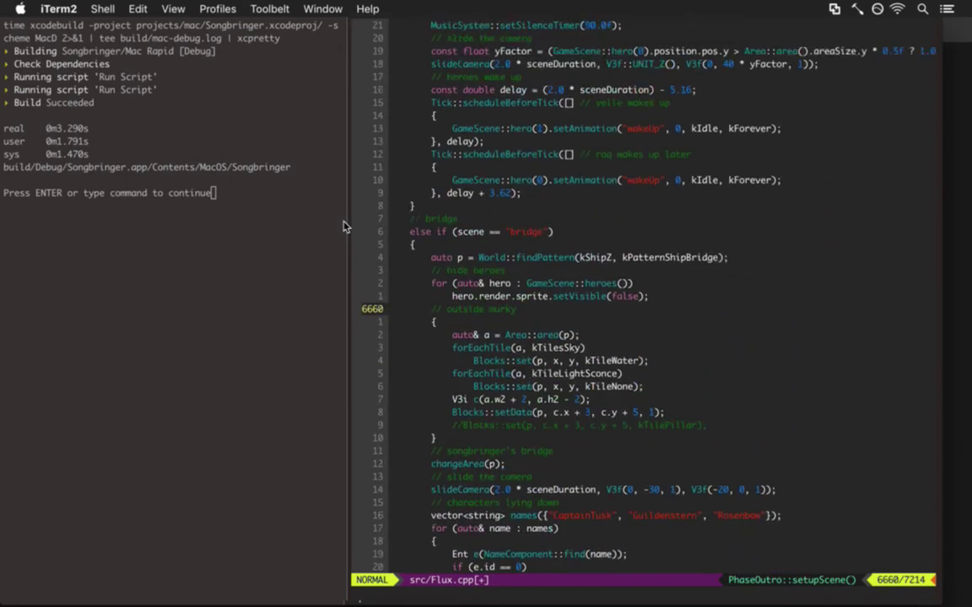
pyautogui.press('k')
pyautogui.press('k')
pyautogui.press('k')
pyautogui.press('k')
pyautogui.press('k')
pyautogui.press('k')
pyautogui.press('k')
pyautogui.press('k')
pyautogui.press('k')
pyautogui.press('k')
pyautogui.press('k')
pyautogui.press('k')
pyautogui.press('k')
pyautogui.press('k')
pyautogui.press('k')
pyautogui.press('k')
pyautogui.press('k')
pyautogui.press('k')
pyautogui.press('k')
pyautogui.press('k')
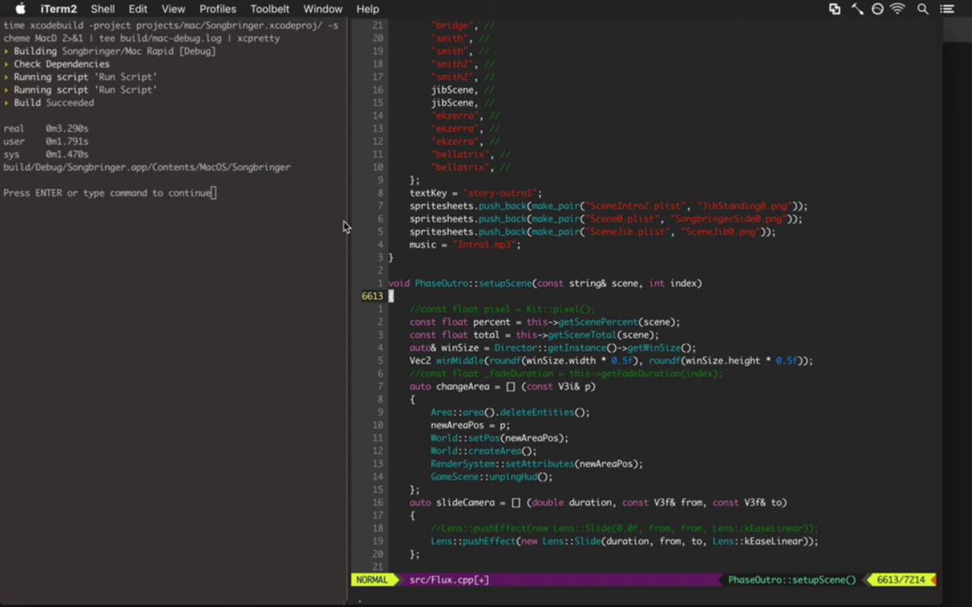
pyautogui.press('j')
pyautogui.press('j')
pyautogui.press('j')
pyautogui.press('j')
pyautogui.press('j')
pyautogui.press('j')
pyautogui.press('j')
pyautogui.press('j')
pyautogui.press('j')
pyautogui.press('j')
pyautogui.press('j')
pyautogui.press('j')
pyautogui.press('j')
pyautogui.press('j')
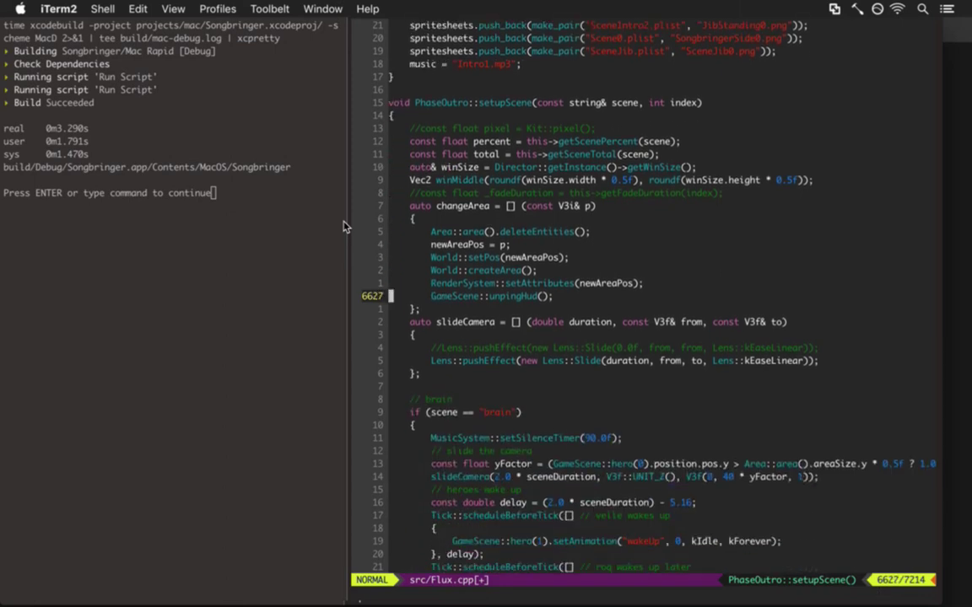
pyautogui.press('j')
pyautogui.press('j')
pyautogui.press('j')
pyautogui.press('j')
pyautogui.press('j')
pyautogui.press('j')
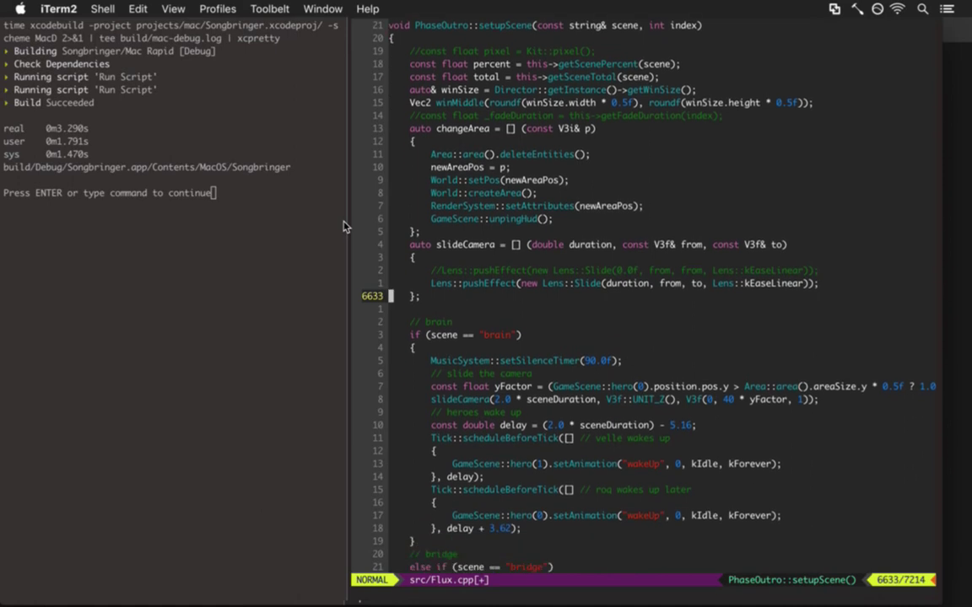
pyautogui.press('j')
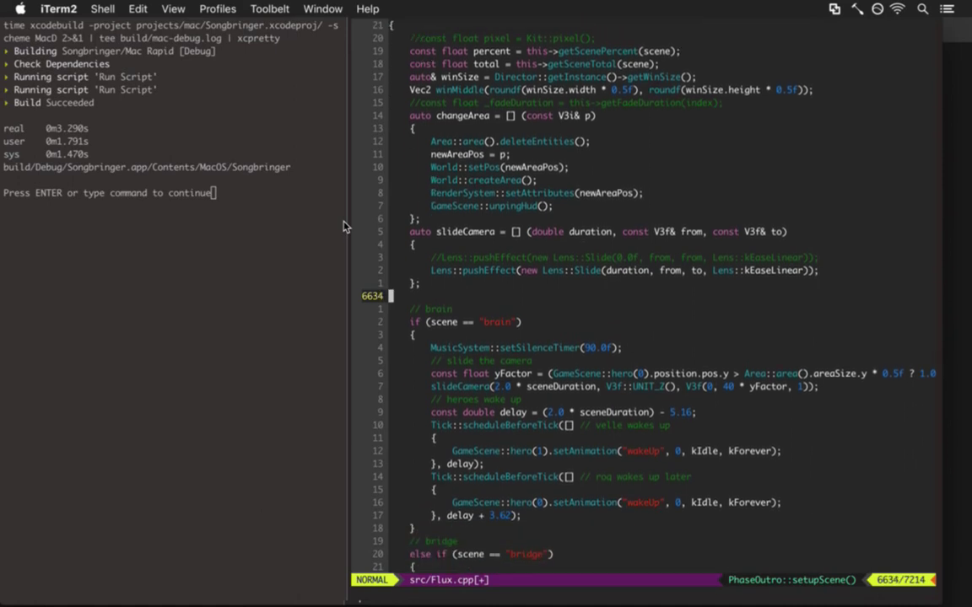
pyautogui.hotkey('shift', 'o')
pyautogui.write('auto')
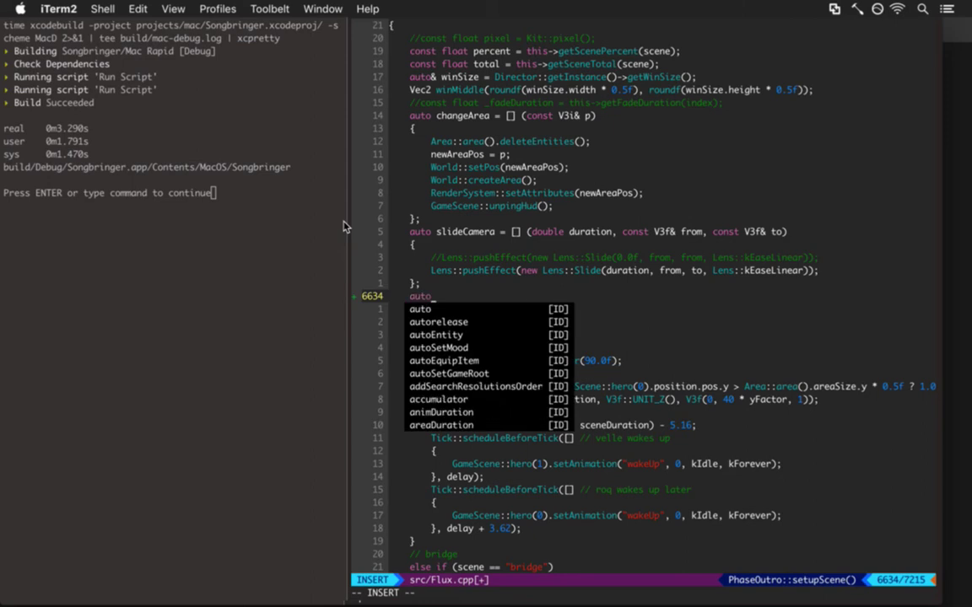
pyautogui.write(' setFocalPo')
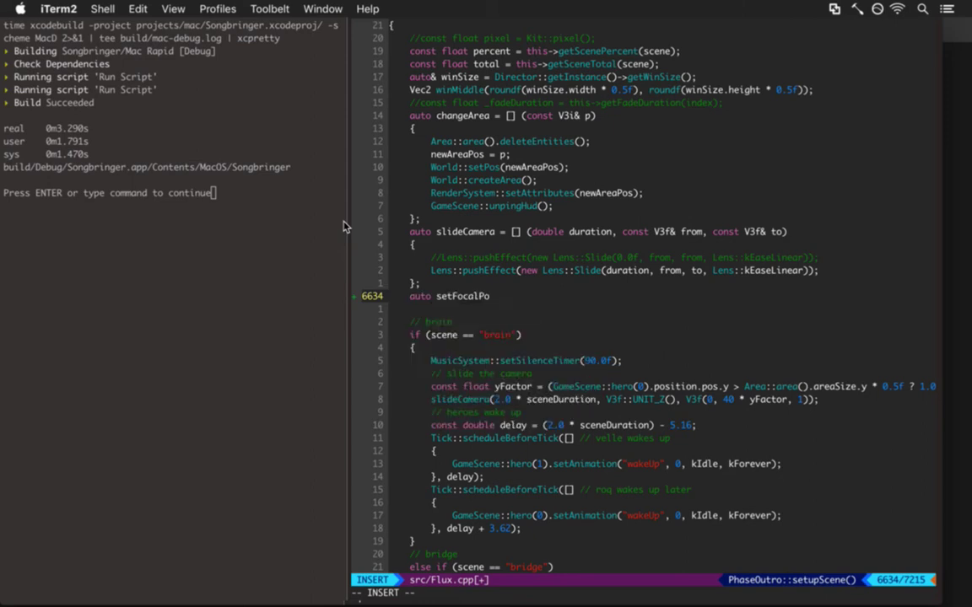
pyautogui.write('int = [] (const V3')
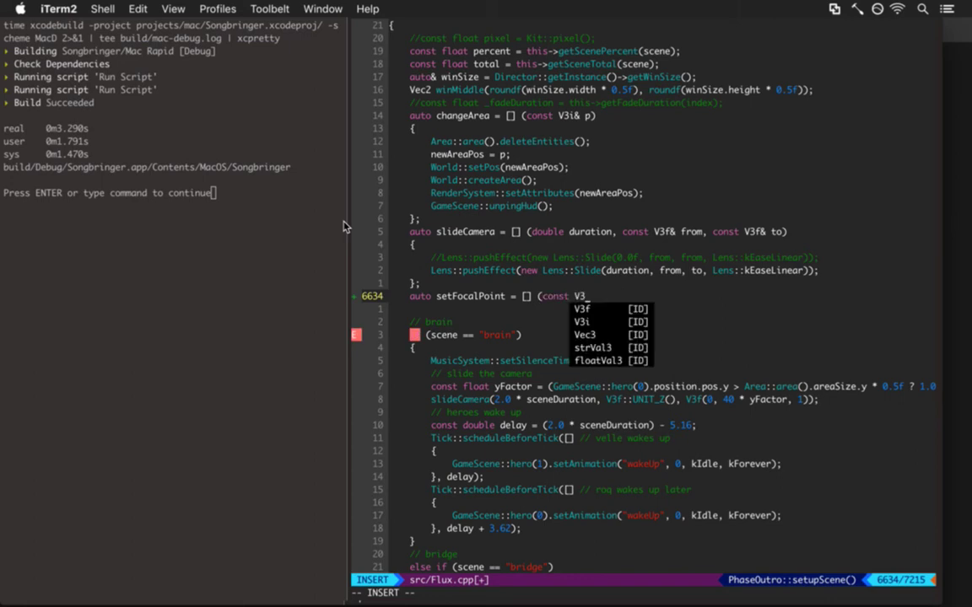
pyautogui.press('BackSpace')
pyautogui.write('ec2')
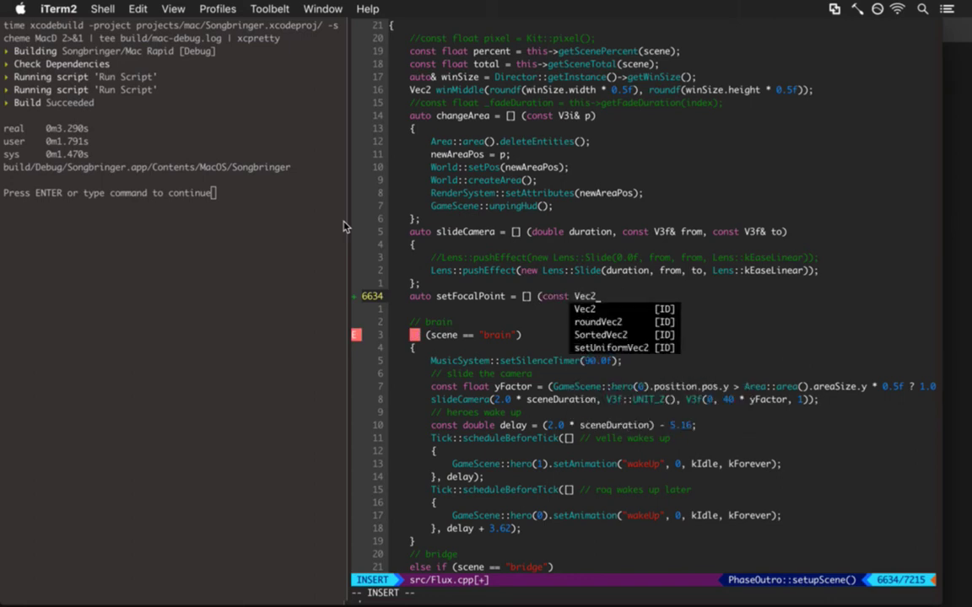
pyautogui.write('& v')
pyautogui.press('BackSpace')
pyautogui.write('p)')
pyautogui.press('Return')
pyautogui.write('{')
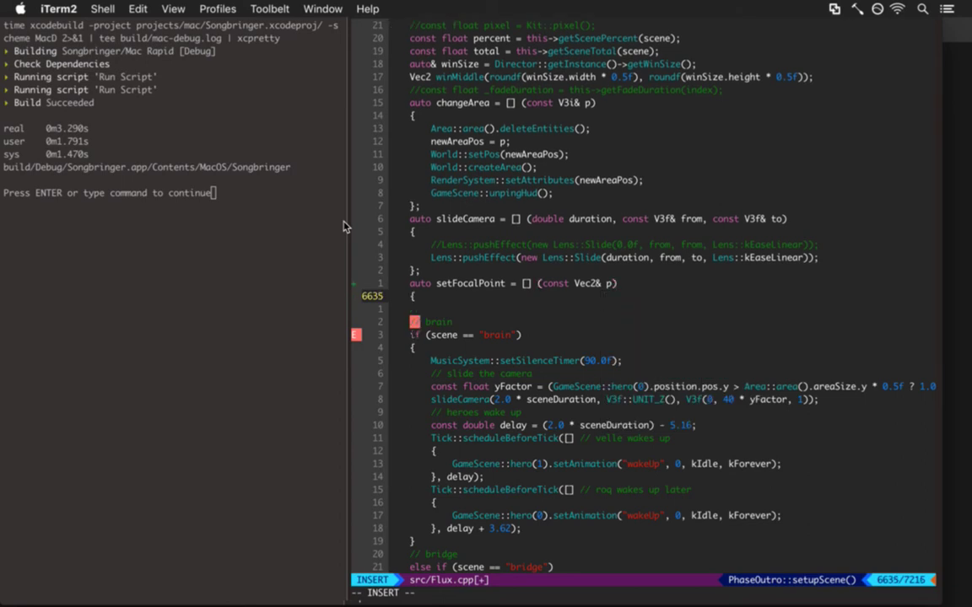
pyautogui.press('Return')
pyautogui.write('};')
pyautogui.press('Escape')
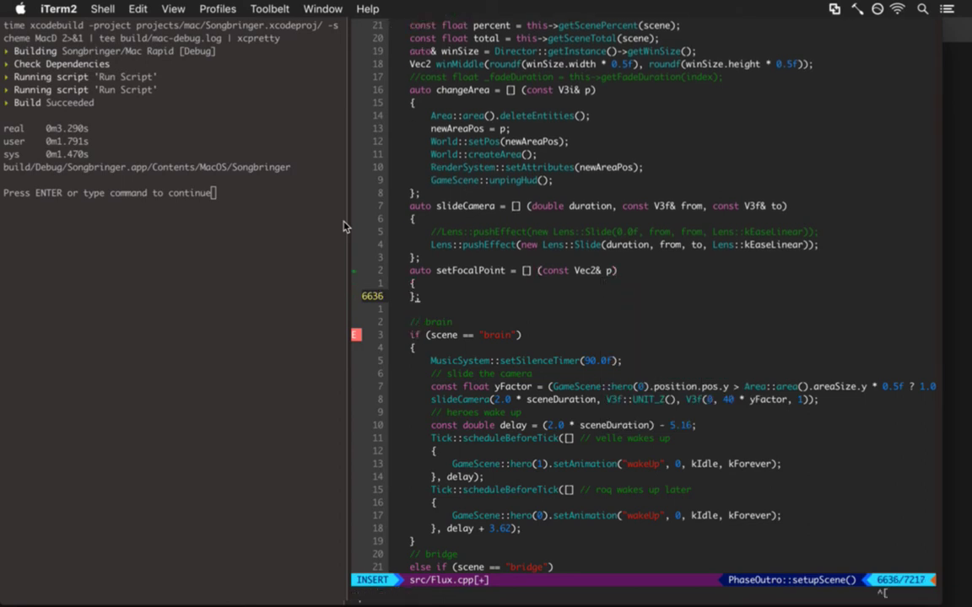
# Cut the five-line "set focal point" block out of the "jib" scene, from its comment through the RenderSystem::setFocalPoint line
pyautogui.press(']')
pyautogui.press('c')
pyautogui.press('j')
pyautogui.press('j')
pyautogui.press('j')
pyautogui.press('j')
pyautogui.press('j')
pyautogui.hotkey('shift', 'v')
pyautogui.press('j')
pyautogui.press('j')
pyautogui.press('j')
pyautogui.press('j')
pyautogui.press('d')
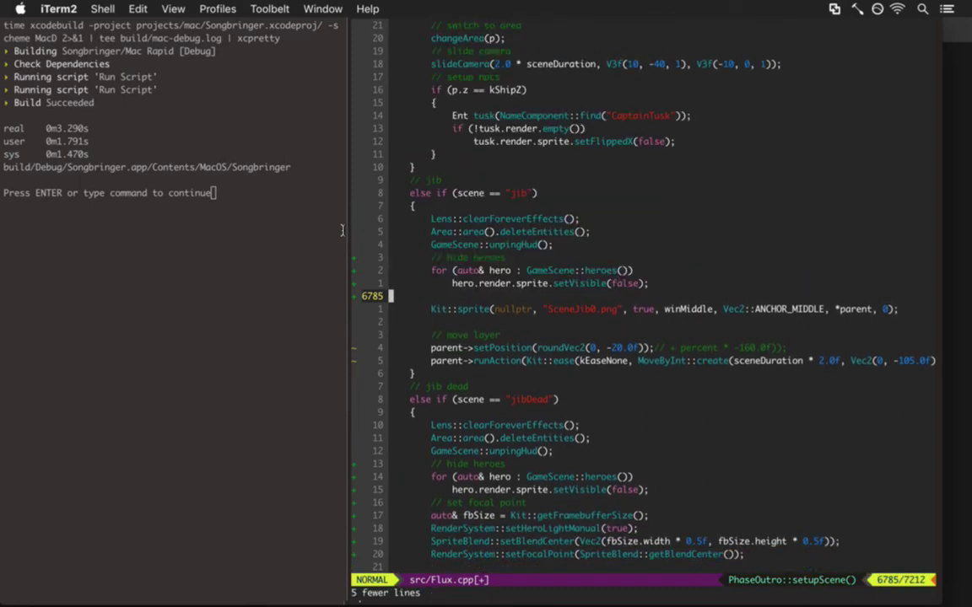
# Add the call setFocalPoint(0.5f, 0.5f); above the "// hide heroes" comment in the "jib" scene and save src/Flux.cpp
pyautogui.press('k')
pyautogui.press('k')
pyautogui.press('k')
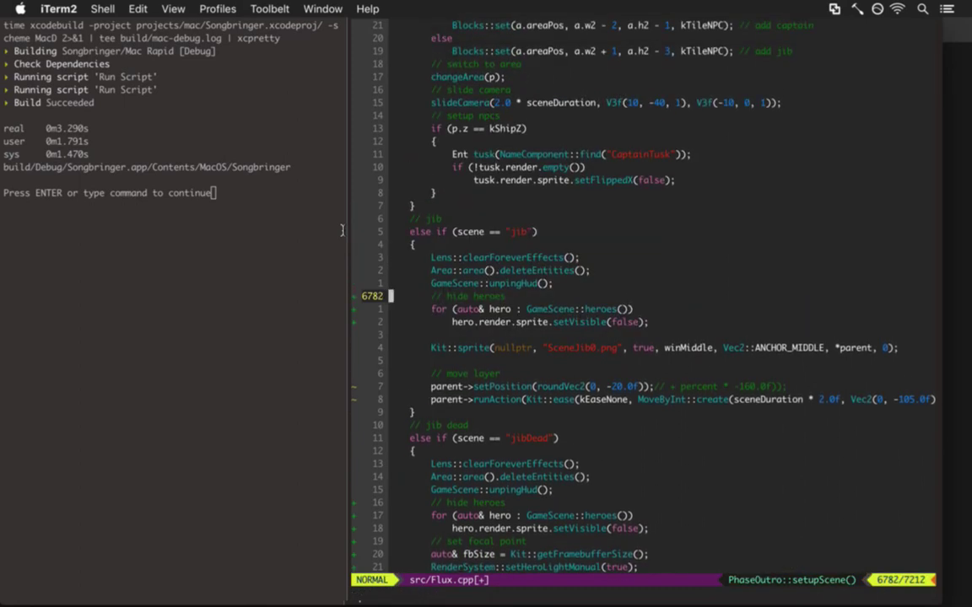
pyautogui.write('O')
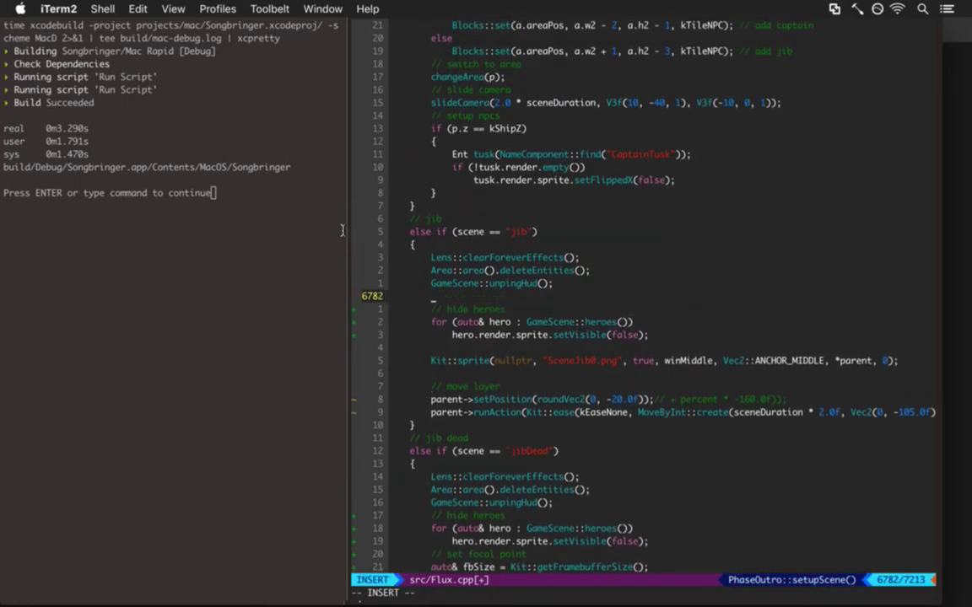
pyautogui.write('setFoc')
pyautogui.press('Tab')
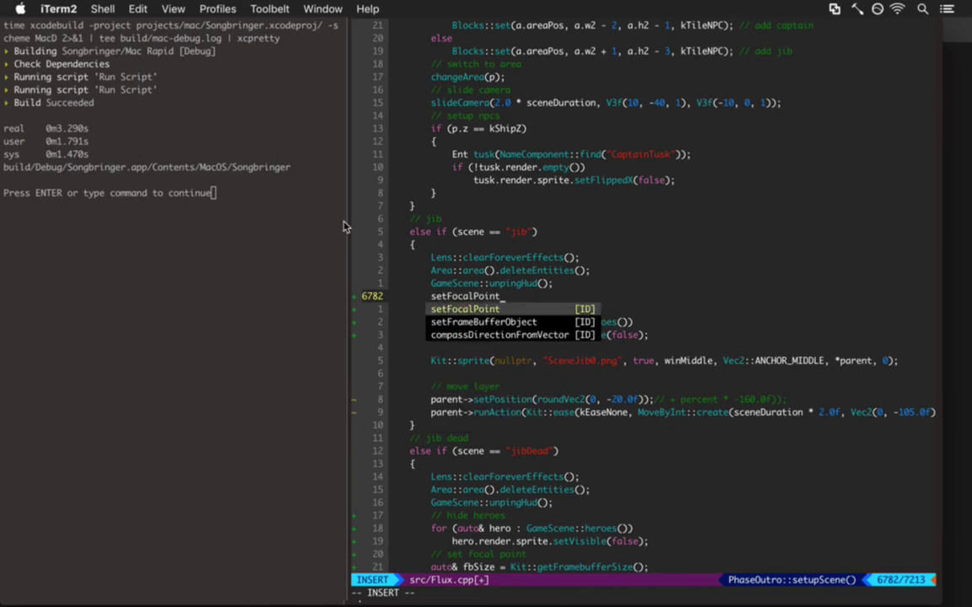
pyautogui.write('();')
pyautogui.press('Escape')
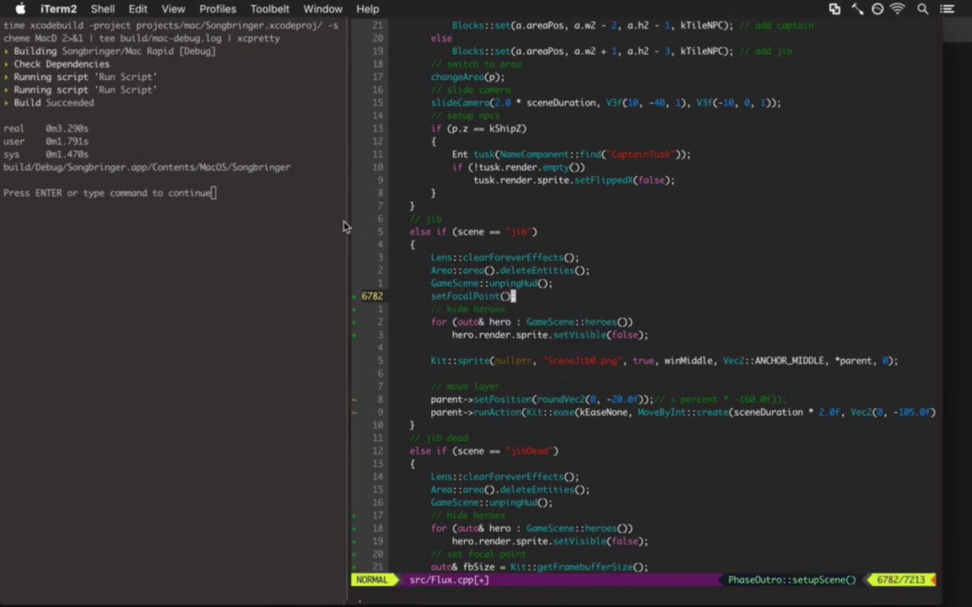
pyautogui.write('i')
pyautogui.write('0.5,')
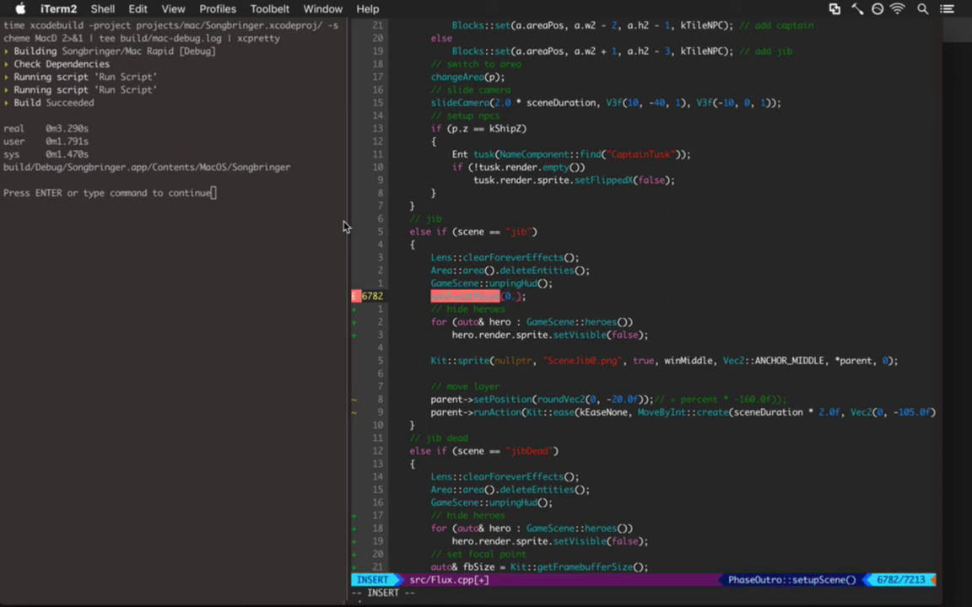
pyautogui.press('BackSpace')
pyautogui.write('f, 0.5f')
pyautogui.press('Escape')
pyautogui.write(':w')
pyautogui.press('Return')
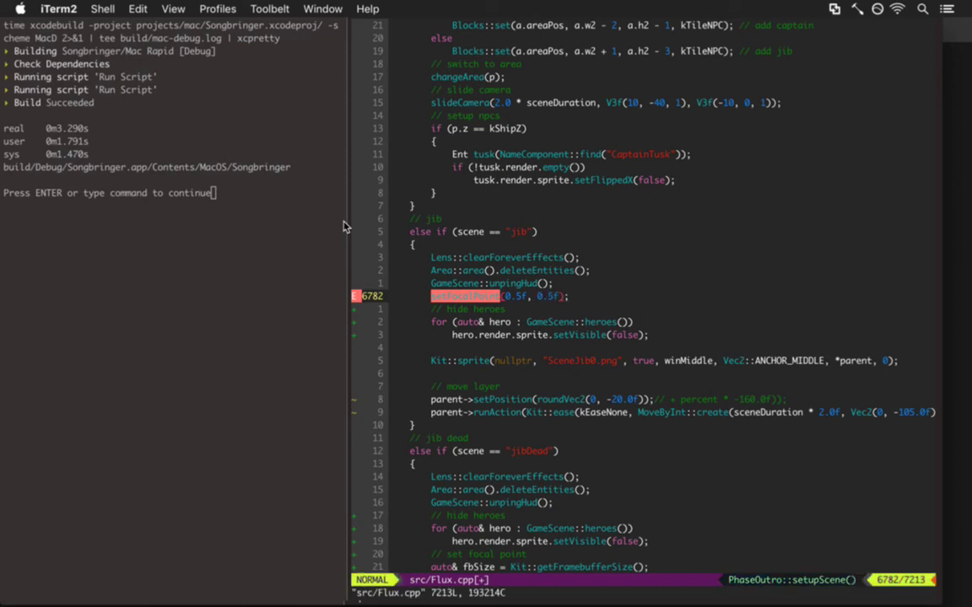
# Paste the cut "set focal point" block into the body of the setFocalPoint lambda
pyautogui.press('k')
pyautogui.hotkey('ctrl', 'o')
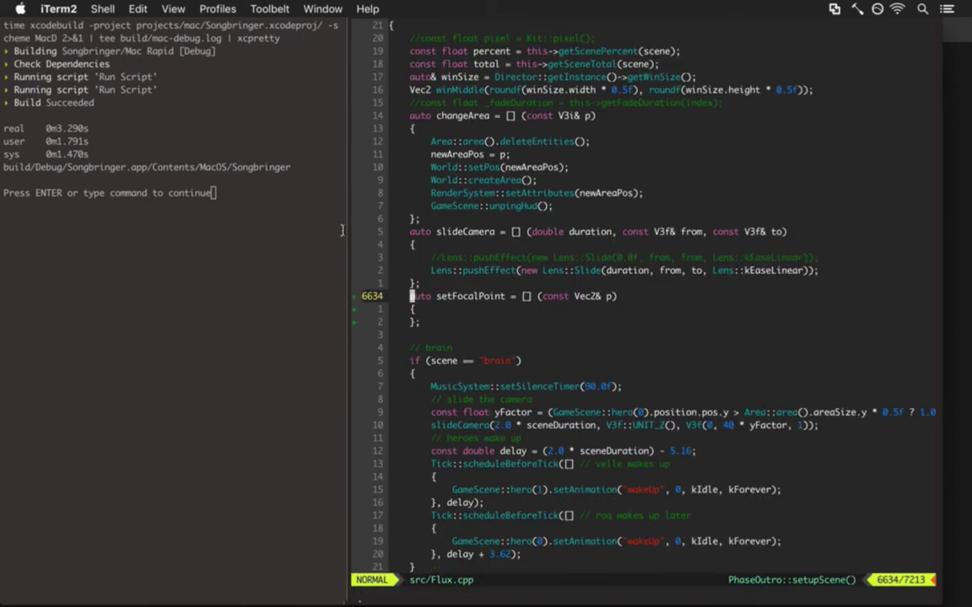
pyautogui.press('j')
pyautogui.press('j')
pyautogui.hotkey('shift', 'p')
pyautogui.press('k')
pyautogui.press('k')
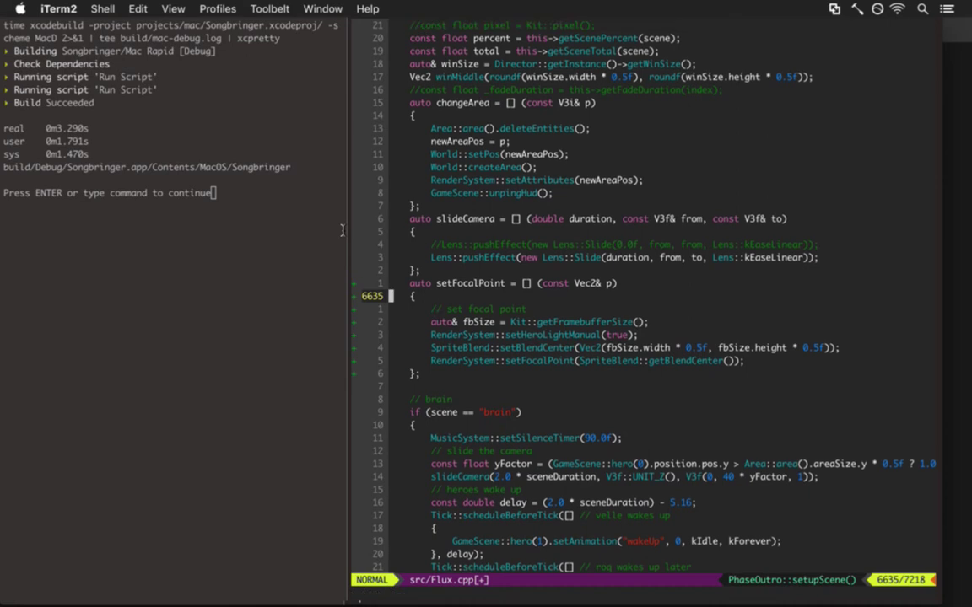
# Replace the const Vec2& p parameter of the setFocalPoint lambda with float x, float y
pyautogui.hotkey('shift', '4')
pyautogui.press('b')
pyautogui.press('b')
pyautogui.press('b')
pyautogui.press('b')
pyautogui.press('b')
pyautogui.write('lCfloat x, float y)')
pyautogui.press('Escape')
pyautogui.press('h')
pyautogui.press('h')
pyautogui.press('h')
pyautogui.press('h')
pyautogui.press('h')
pyautogui.press('h')
pyautogui.press('h')
pyautogui.press('h')
pyautogui.press('h')
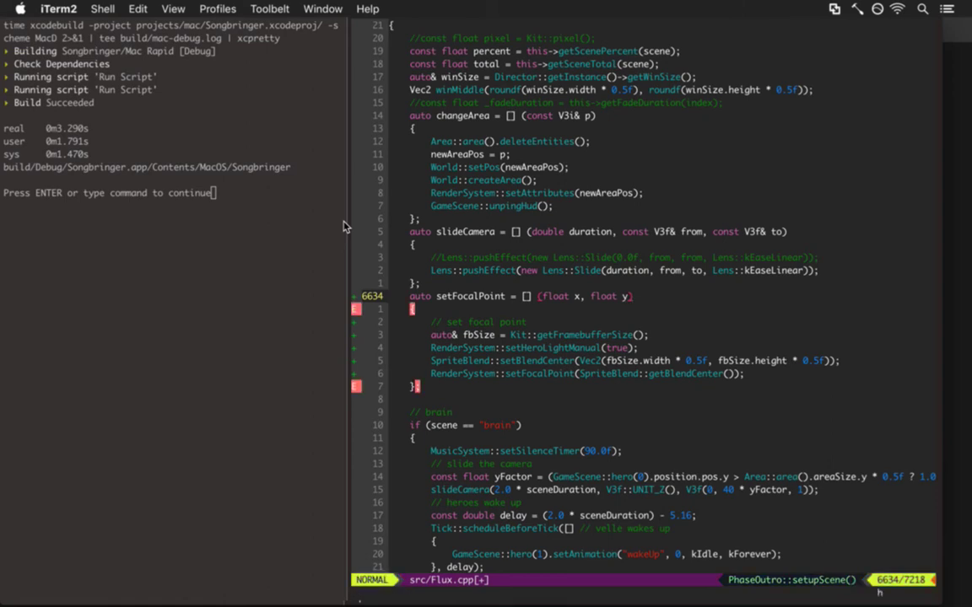
# Rename the two float parameters of the setFocalPoint lambda to xp and yp
pyautogui.press('i')
pyautogui.press('Escape')
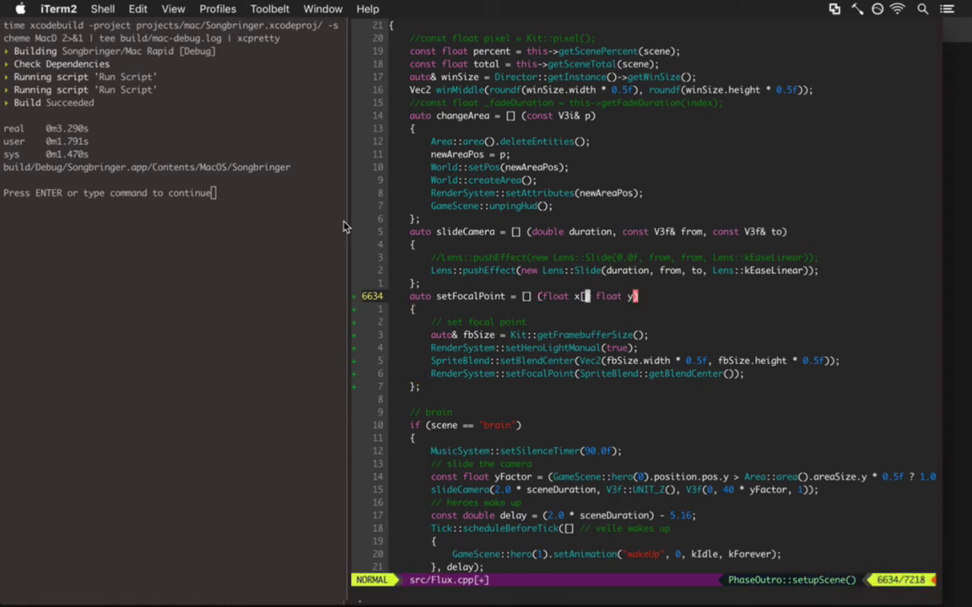
pyautogui.write('ip')
pyautogui.press('w')
pyautogui.press('w')
pyautogui.press('w')
pyautogui.press('a')
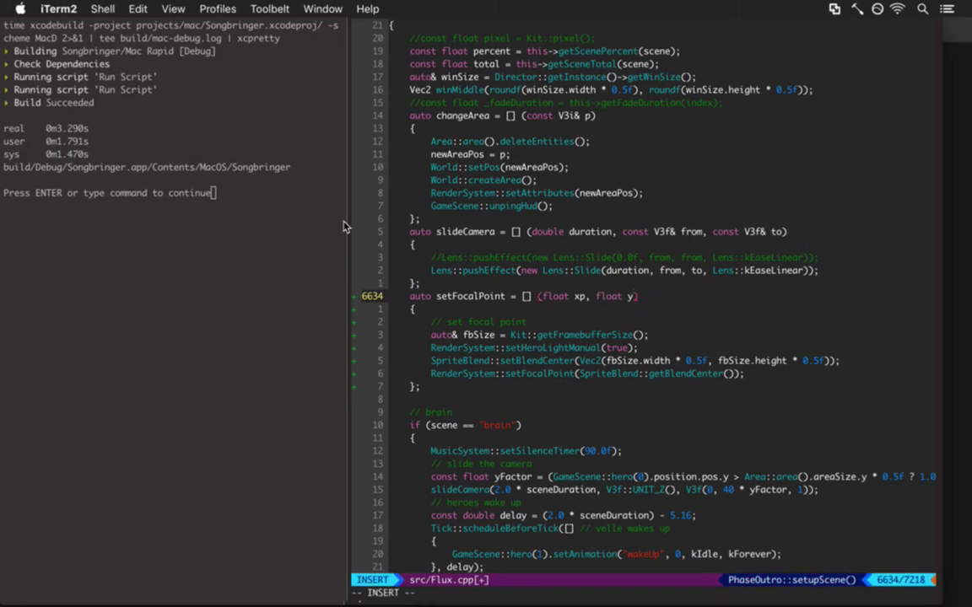
pyautogui.write('p')
pyautogui.press('Escape')
# In the lambda's SpriteBlend::setBlendCenter line, multiply fbSize.width by xp and fbSize.height by yp instead of 0.5f, and save src/Flux.cpp
pyautogui.press('j')
pyautogui.press('j')
pyautogui.press('j')
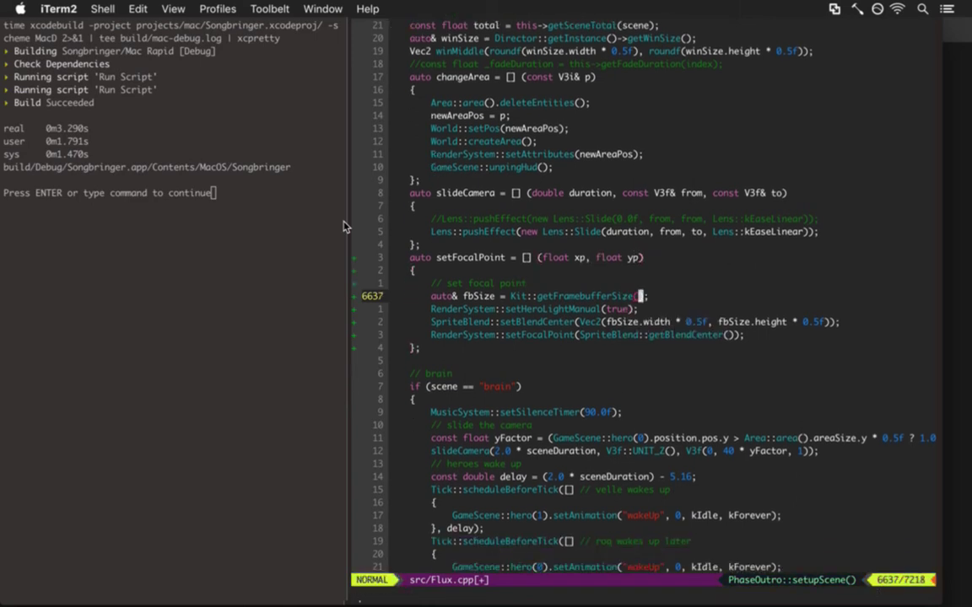
pyautogui.press('j')
pyautogui.press('j')
pyautogui.press('w')
pyautogui.press('w')
pyautogui.press('w')
pyautogui.press('w')
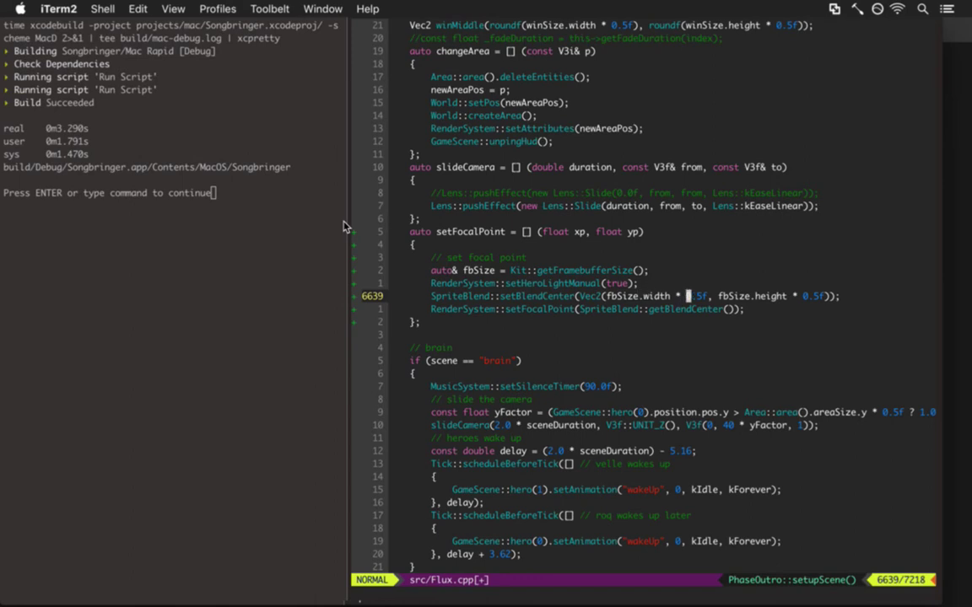
pyautogui.press('t')
pyautogui.press(',')
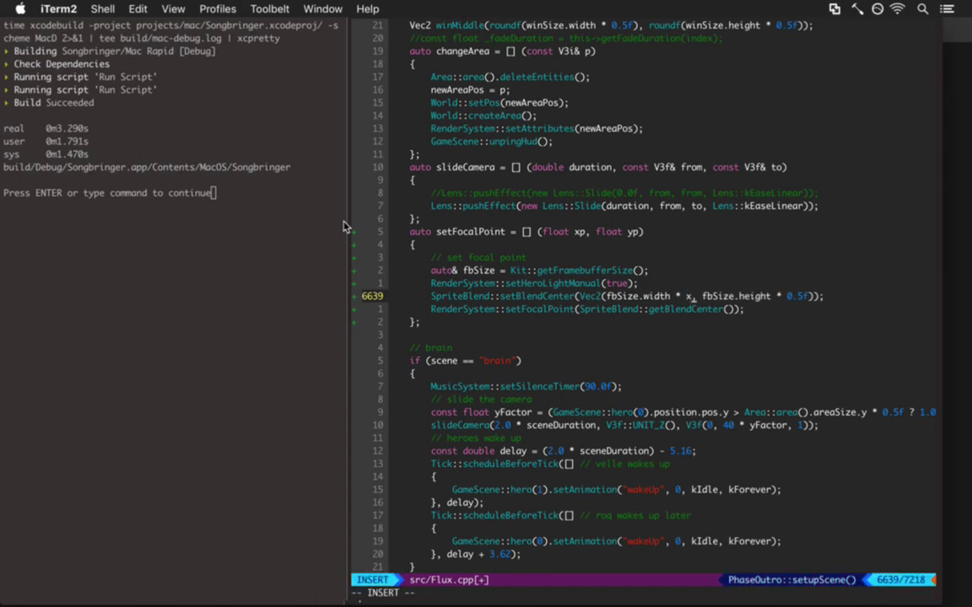
pyautogui.write('x')
pyautogui.press('Escape')
pyautogui.press('W')
pyautogui.press('W')
pyautogui.press('W')
pyautogui.write('p)')
pyautogui.press('Escape')
pyautogui.press('b')
pyautogui.press('b')
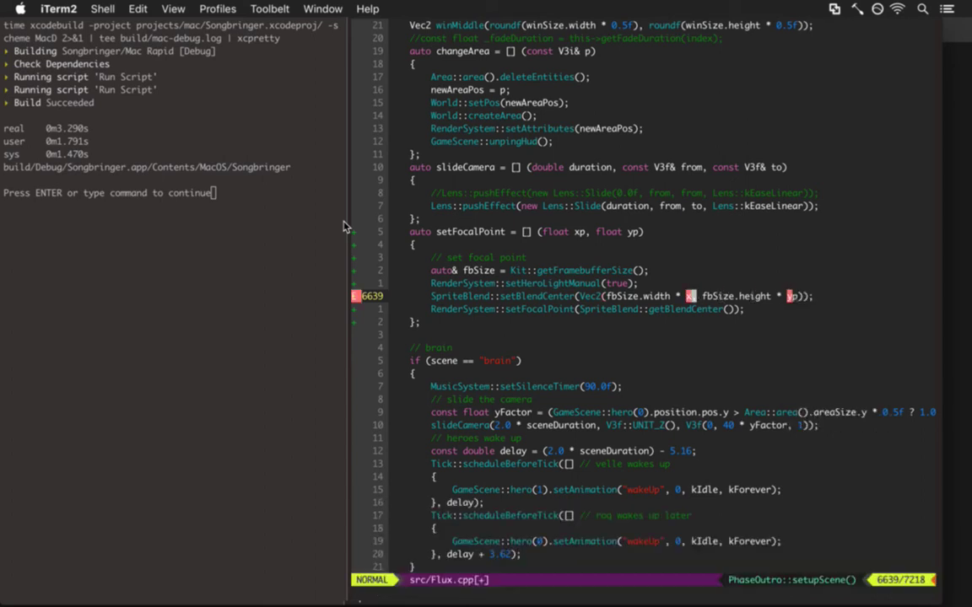
pyautogui.write('i[')
pyautogui.press('BackSpace')
pyautogui.write('p')
pyautogui.press('Escape')
pyautogui.write(':w')
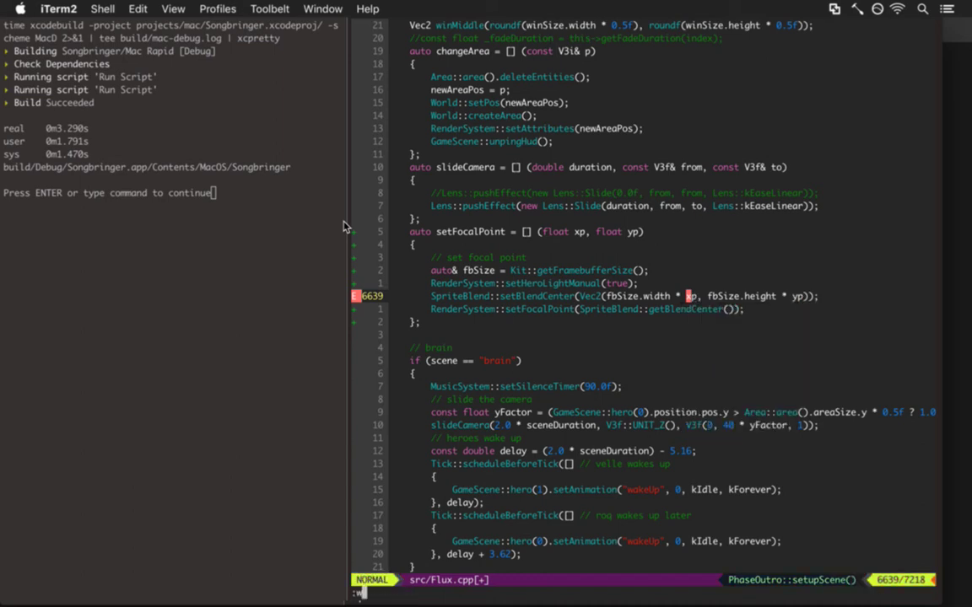
pyautogui.press('Return')
pyautogui.write(':w')
pyautogui.press('Return')
# Delete the "// set focal point" comment from the setFocalPoint lambda
pyautogui.press('j')
pyautogui.press('j')
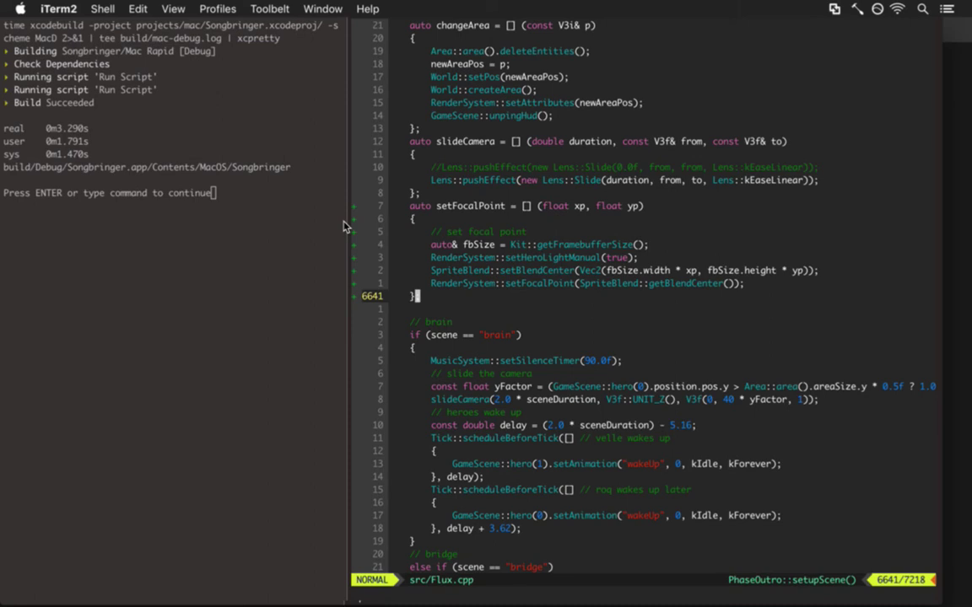
pyautogui.press('k')
pyautogui.press('k')
pyautogui.press('k')
pyautogui.press('k')
pyautogui.press('k')
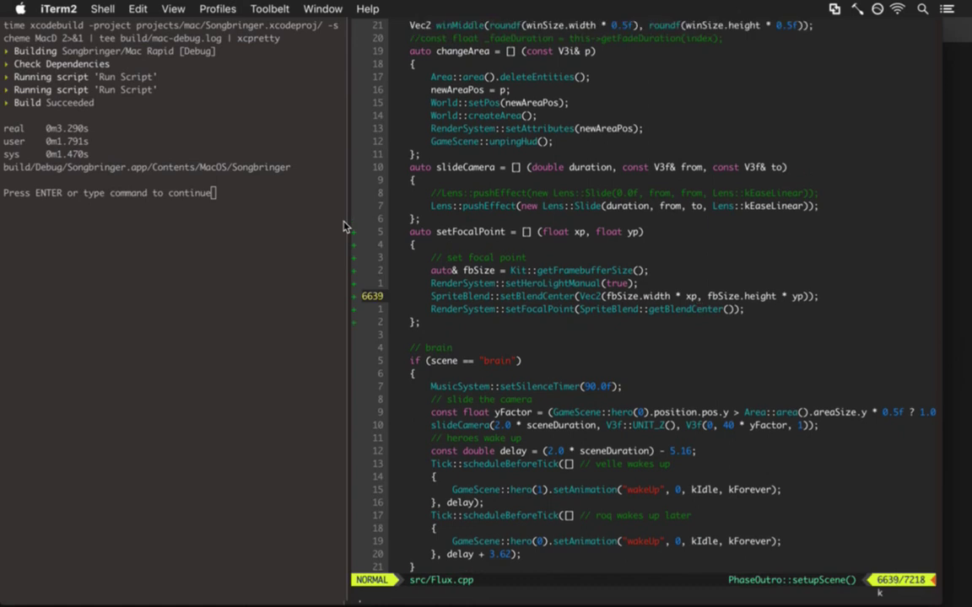
pyautogui.press('d')
pyautogui.press('d')
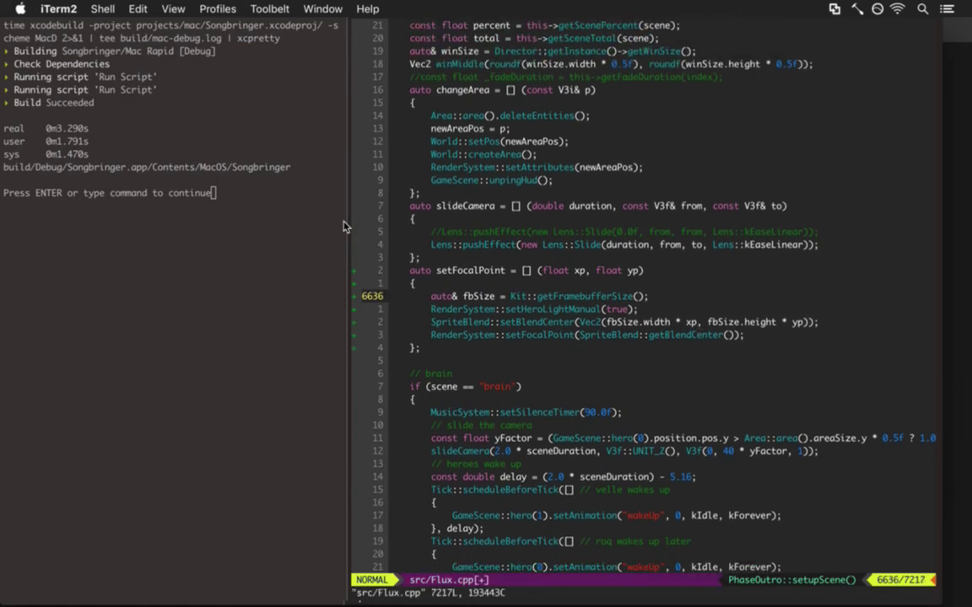
# Copy the setFocalPoint(0.5f, 0.5f); call from the "jib" scene to above the "// hide heroes" comment in the "jibDead" scene
pyautogui.press('j')
pyautogui.press('j')
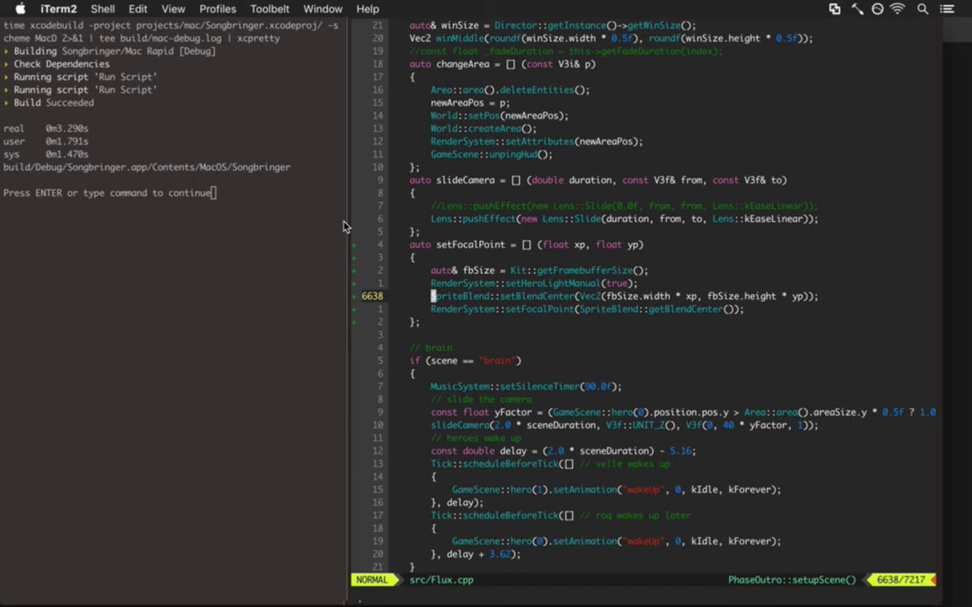
pyautogui.press('j')
pyautogui.press('j')
pyautogui.press('j')
pyautogui.press('j')
pyautogui.press('j')
pyautogui.press('j')
pyautogui.press('j')
pyautogui.press('j')
pyautogui.press('j')
pyautogui.press('j')
pyautogui.press('j')
pyautogui.press('j')
pyautogui.press('j')
pyautogui.press('j')
pyautogui.press('j')
pyautogui.press('j')
pyautogui.press('j')
pyautogui.press('j')
pyautogui.press('j')
pyautogui.press('j')
pyautogui.press('n')
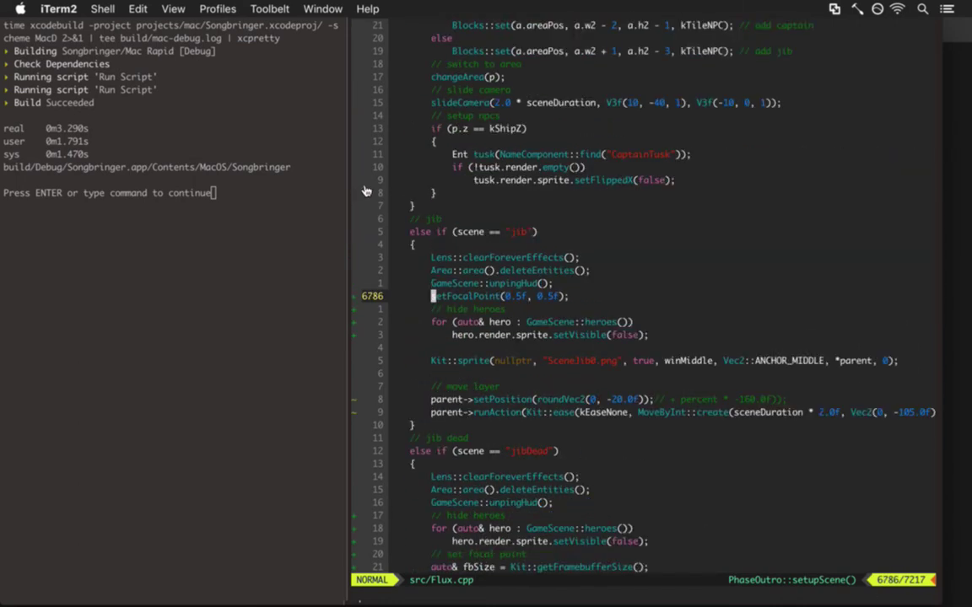
pyautogui.press('j')
pyautogui.press('j')
pyautogui.press('j')
pyautogui.press('j')
pyautogui.press('j')
pyautogui.press('j')
pyautogui.press('j')
pyautogui.press('j')
pyautogui.press('j')
pyautogui.press('j')
pyautogui.press('j')
pyautogui.press('j')
pyautogui.press('j')
pyautogui.press('j')
pyautogui.press('j')
pyautogui.press('j')
pyautogui.press('j')
pyautogui.press('j')
pyautogui.press('j')
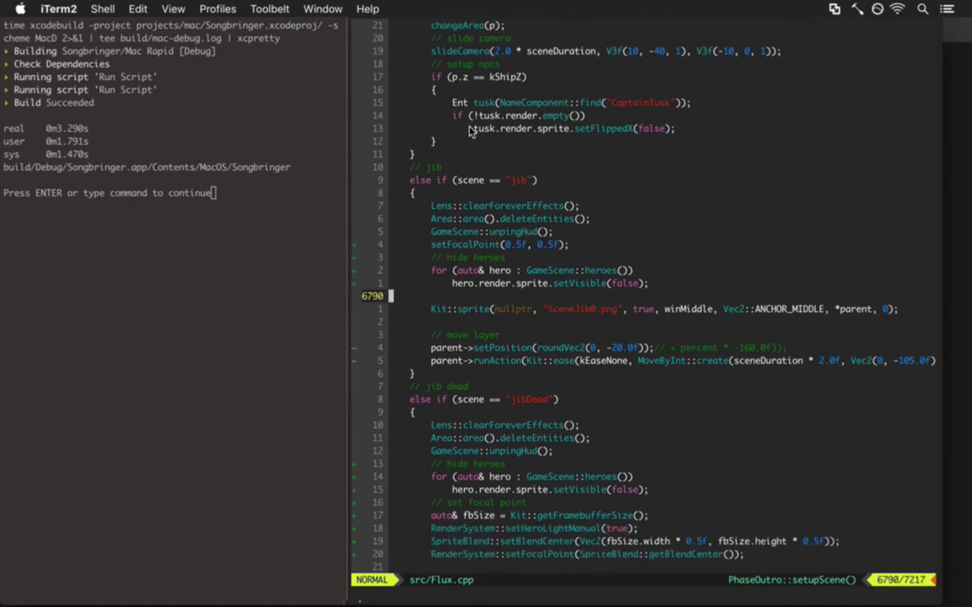
pyautogui.press('k')
pyautogui.press('k')
pyautogui.press('k')
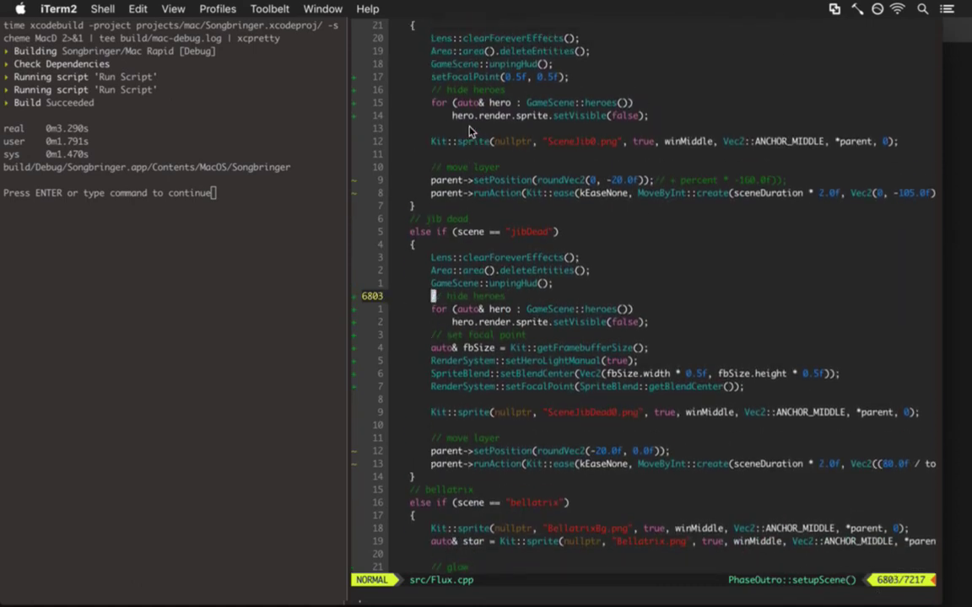
pyautogui.press('p')
# Delete the five-line "set focal point" block from the "jibDead" scene and save src/Flux.cpp
pyautogui.press('j')
pyautogui.press('j')
pyautogui.press('j')
pyautogui.press('j')
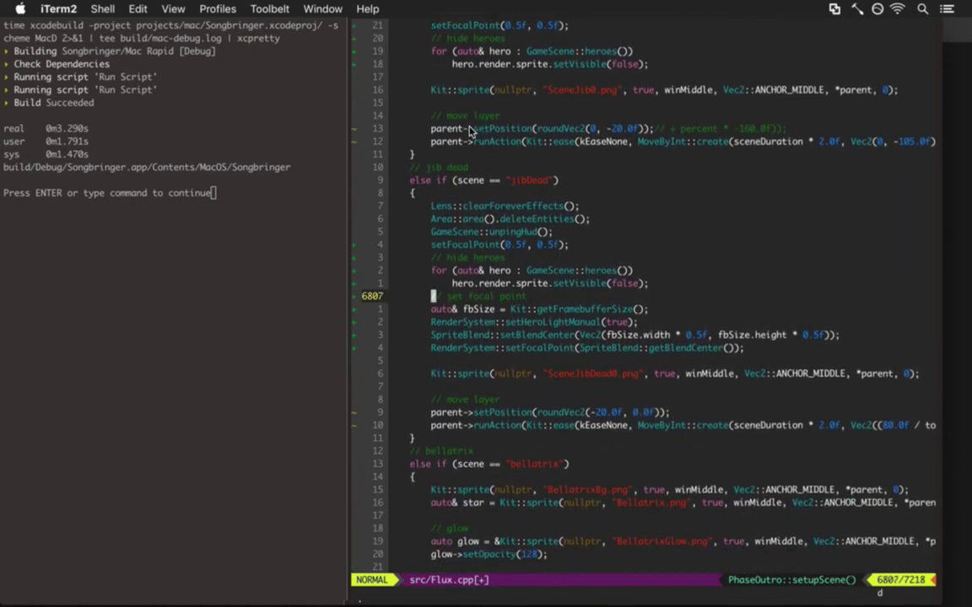
pyautogui.press('5')
pyautogui.press('d')
pyautogui.press('d')
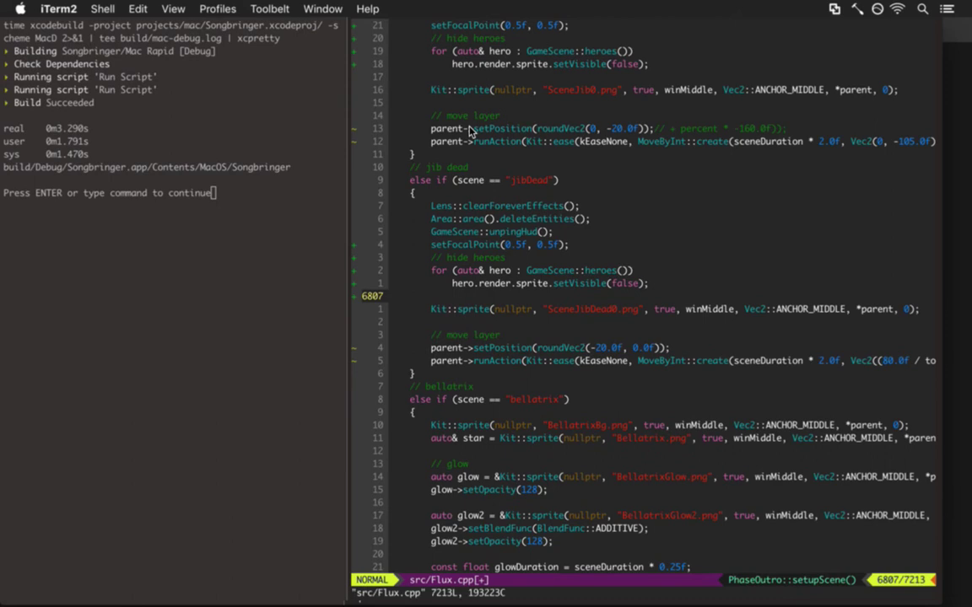
pyautogui.hotkey('ctrl', 's')
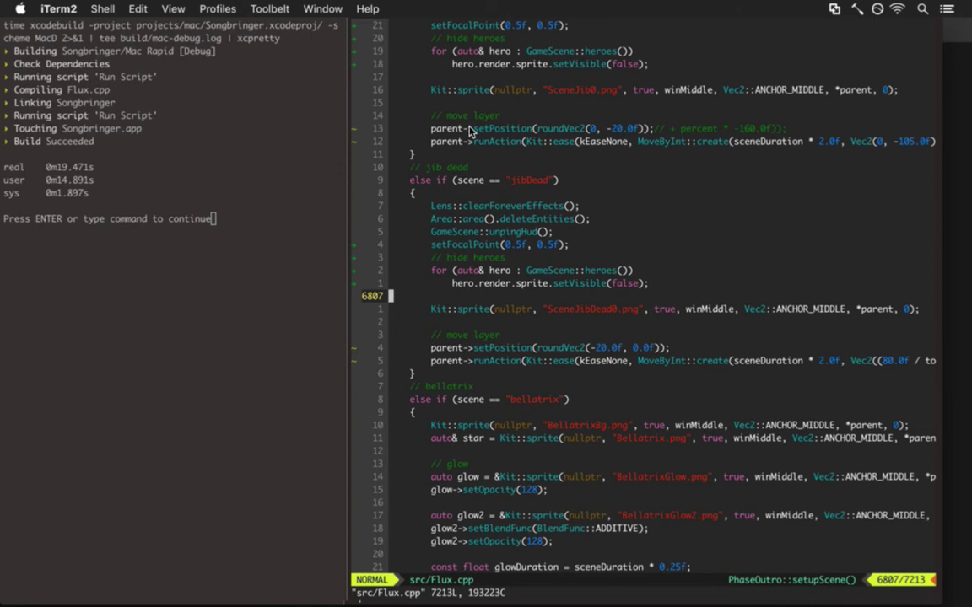
# Run the Songbringer debug build, watch the outro scenes play, and quit the game
pyautogui.press('super+Tab')
pyautogui.press('super+Tab')
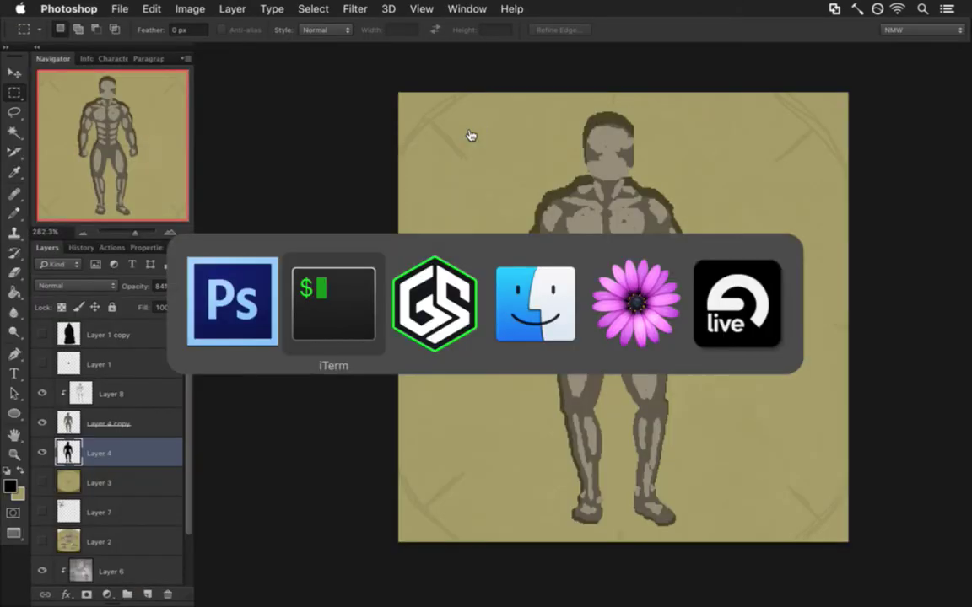
pyautogui.press(',')
pyautogui.press('b')
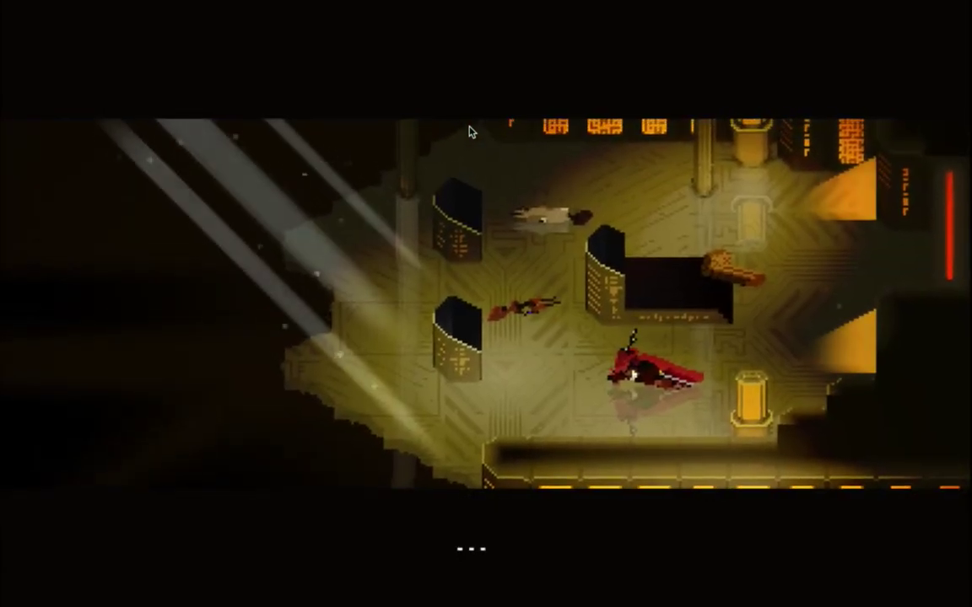
pyautogui.press('space')
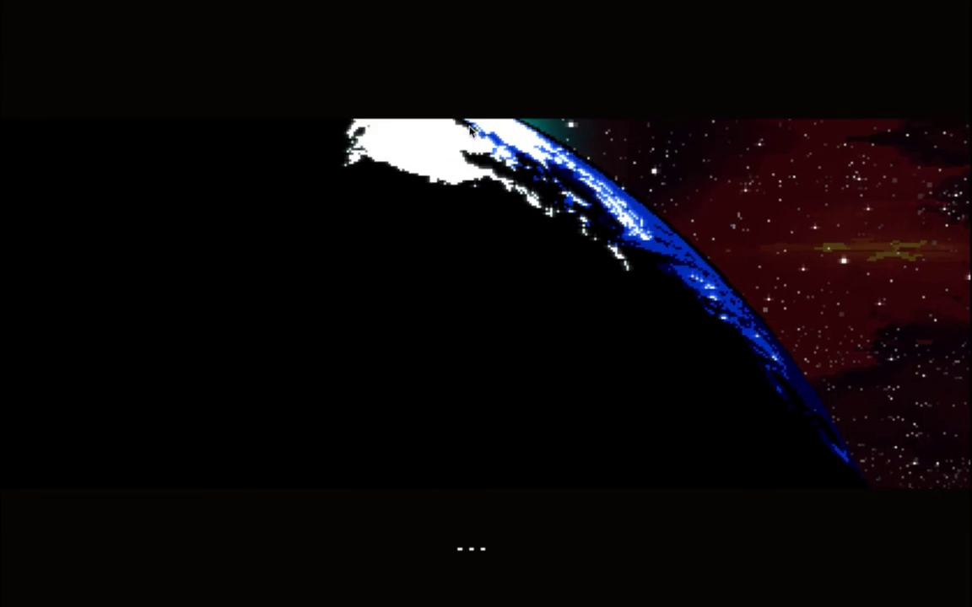
pyautogui.press('super+q')
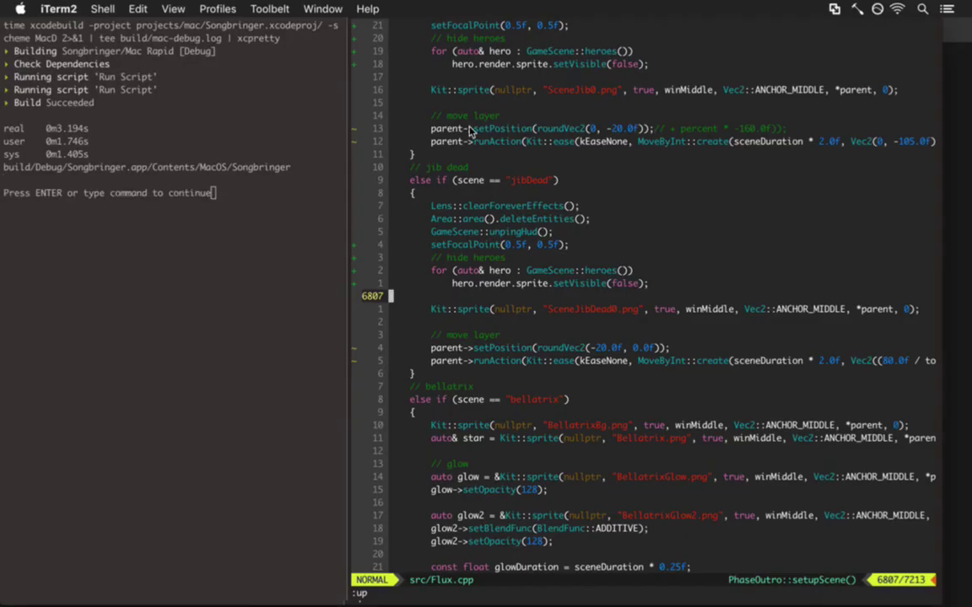
# Check the git status of the repository with the gs shell command from Vim
pyautogui.write(':!gs')
pyautogui.press('Return')
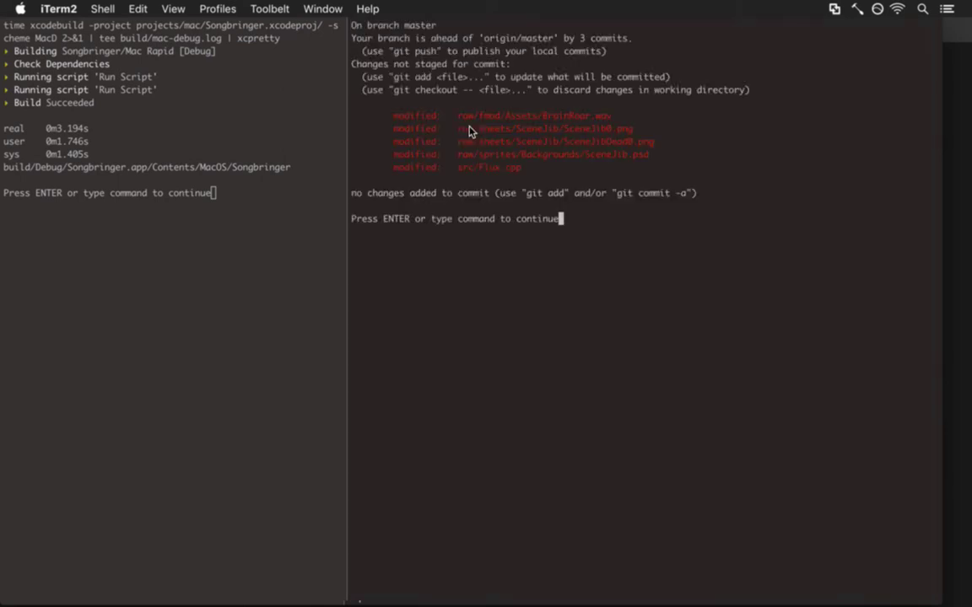
pyautogui.press('Return')
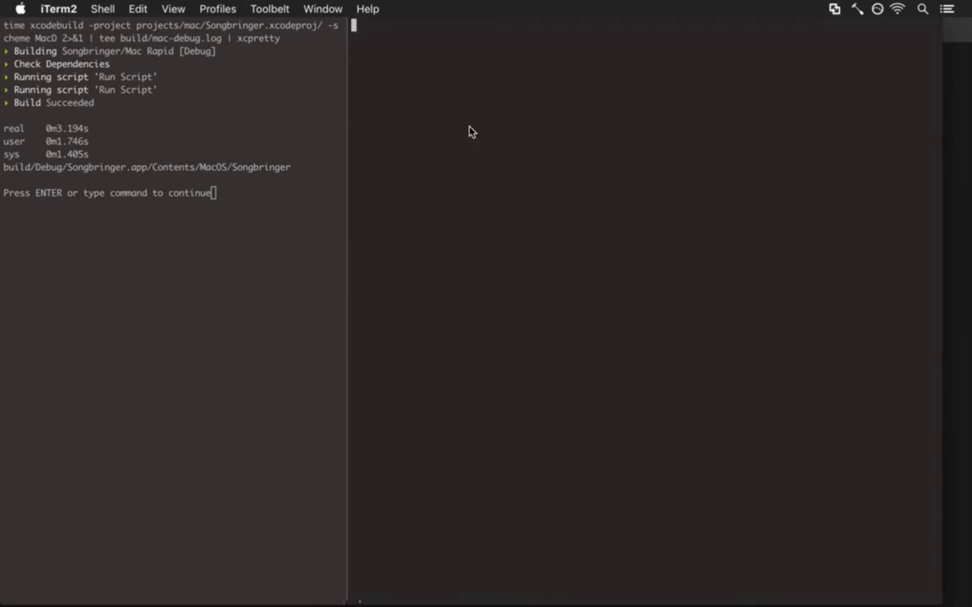
# Review the uncommitted git diff of src/Flux.cpp, from the PhaseCutscenes changes to the end of the "jibDead" scene
pyautogui.press('j')
pyautogui.press('j')
pyautogui.press('j')
pyautogui.press('j')
pyautogui.press('j')
pyautogui.press('j')
pyautogui.press('j')
pyautogui.press('j')
pyautogui.press('j')
pyautogui.press('j')
pyautogui.press('j')
pyautogui.press('j')
pyautogui.press('j')
pyautogui.press('j')
pyautogui.press('j')
pyautogui.press('j')
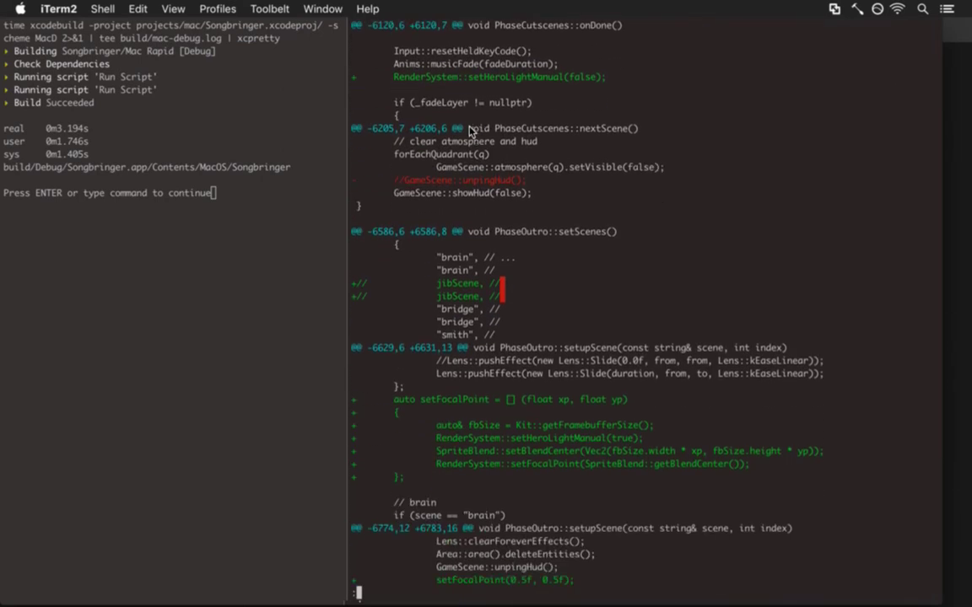
pyautogui.scroll(-8, 470, 132)
pyautogui.scroll(-4, 470, 132)
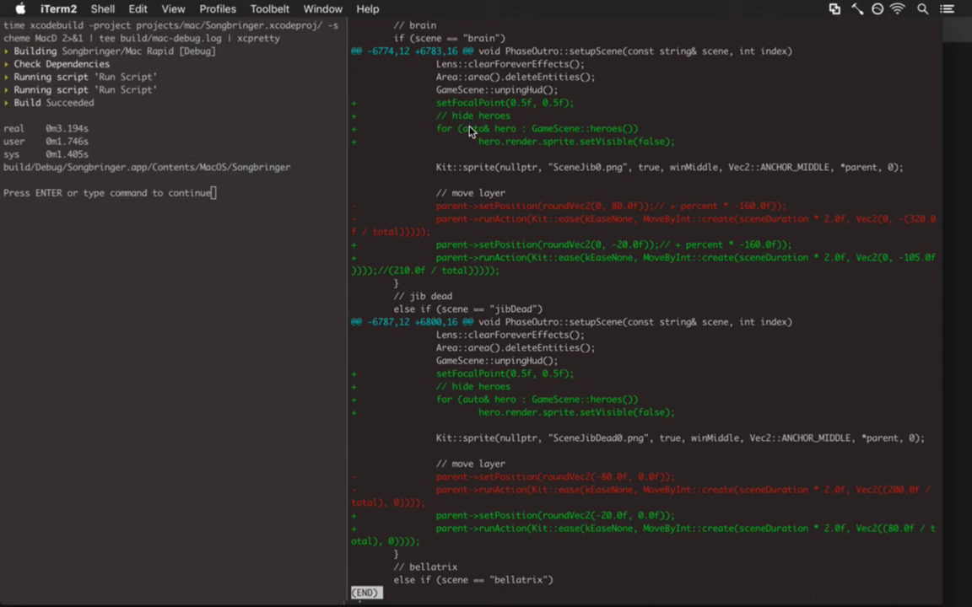
pyautogui.press('q')
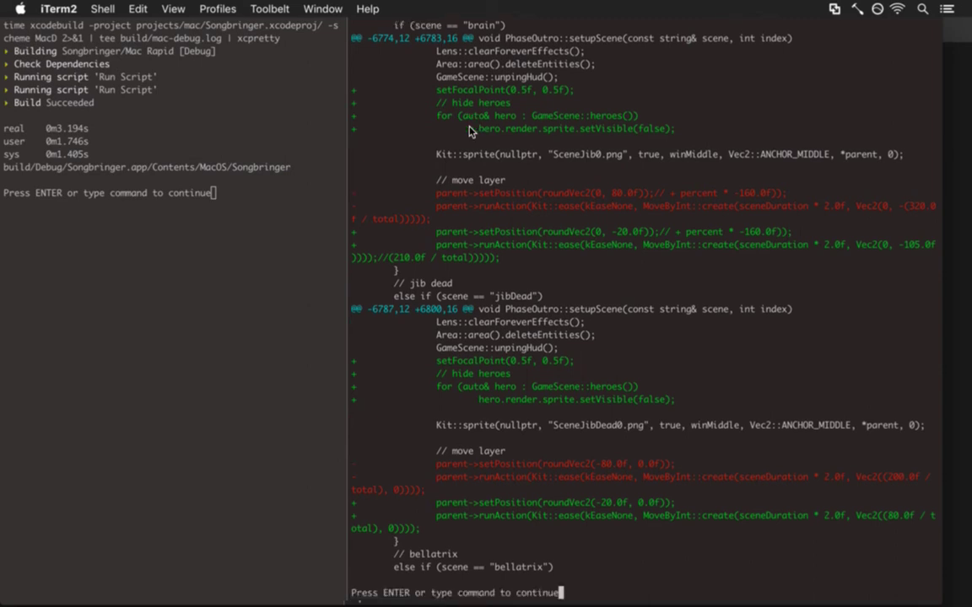
pyautogui.press('Return')
# Commit the changes in raw/sheets/, raw/sprites/ and src/ to git with "." as the commit message
pyautogui.write(':!git')
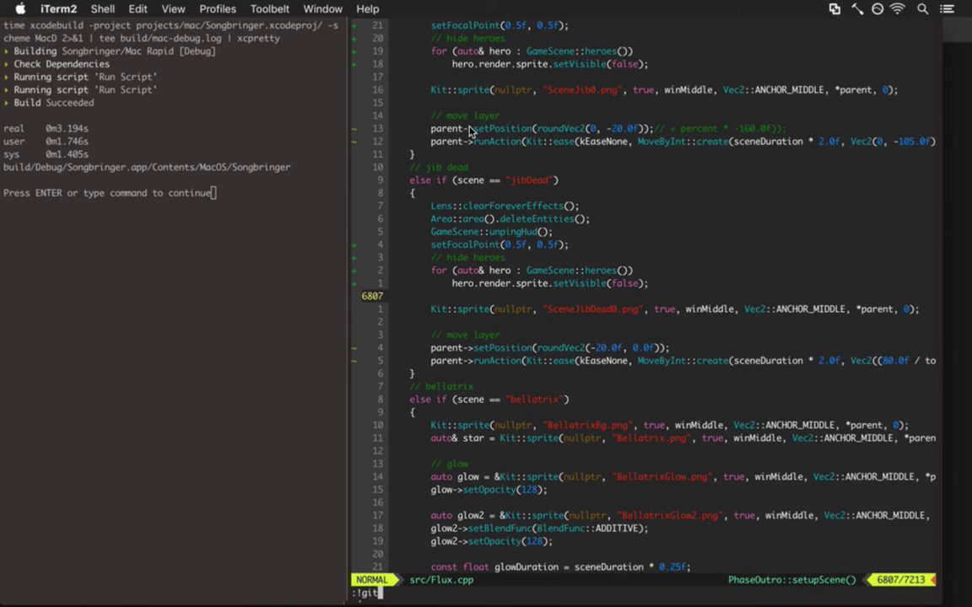
pyautogui.write(' commit row/sheets/')
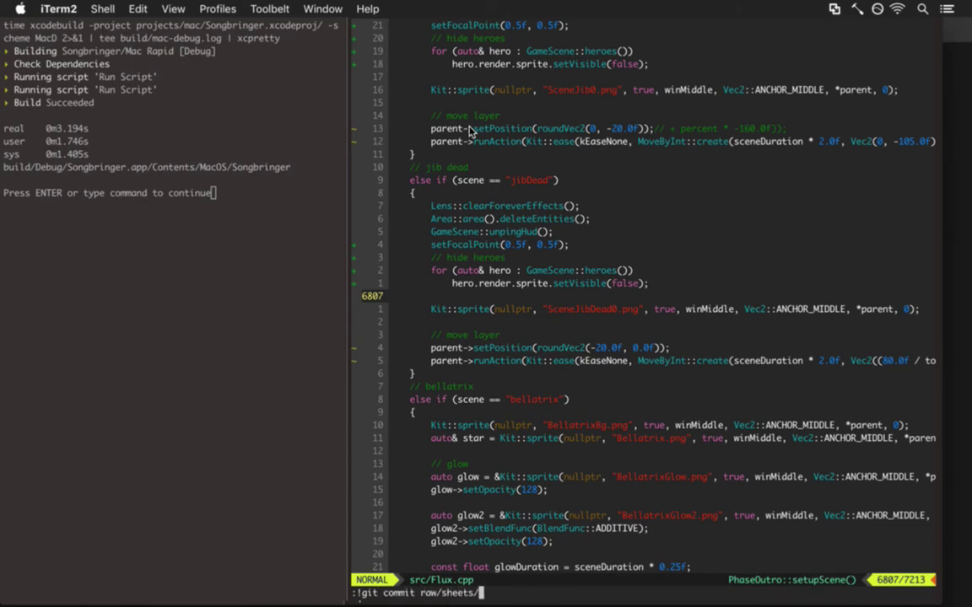
pyautogui.write(' raw/sprites/')
pyautogui.write('src/')
pyautogui.press('Return')
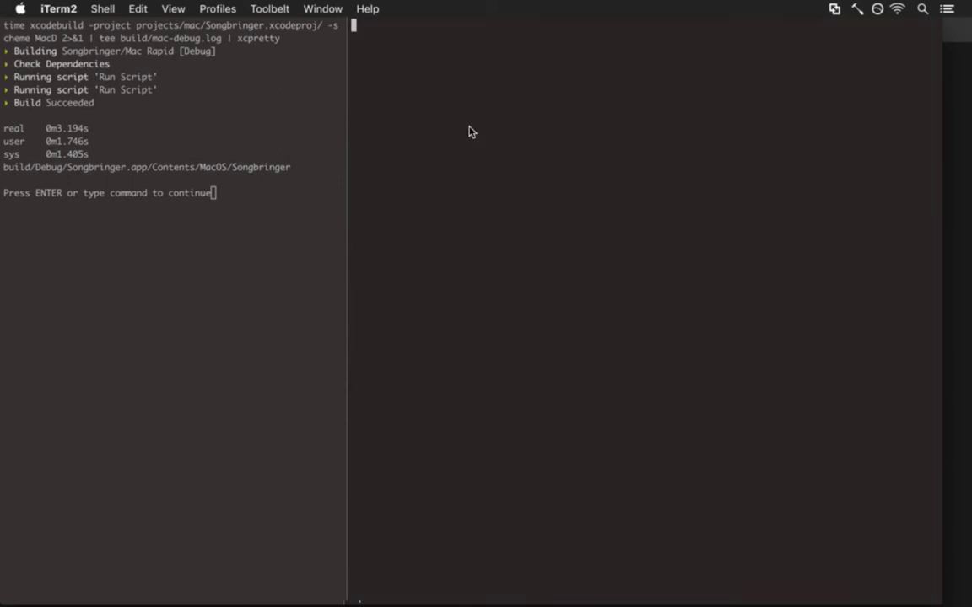
pyautogui.press('i')
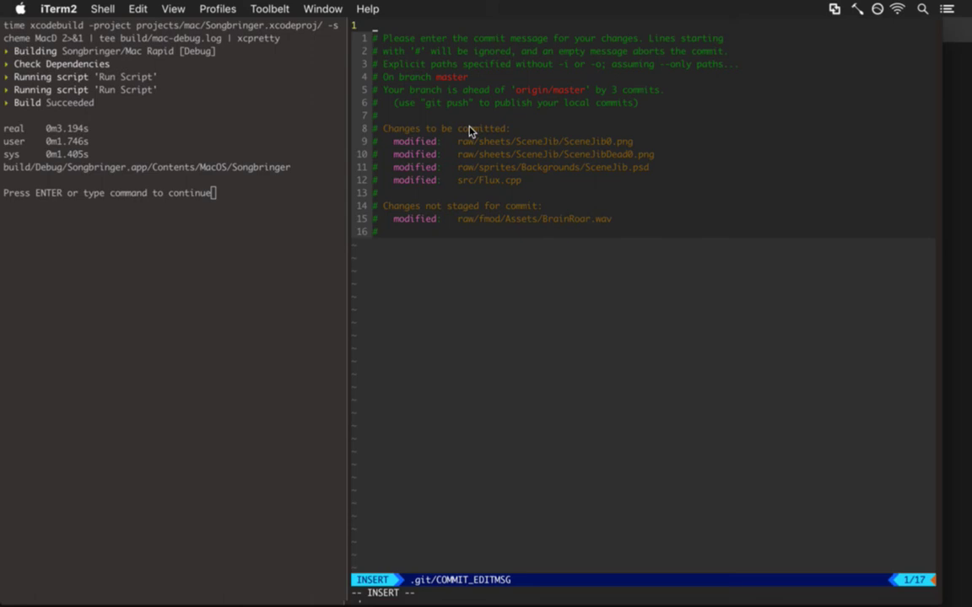
pyautogui.write('.')
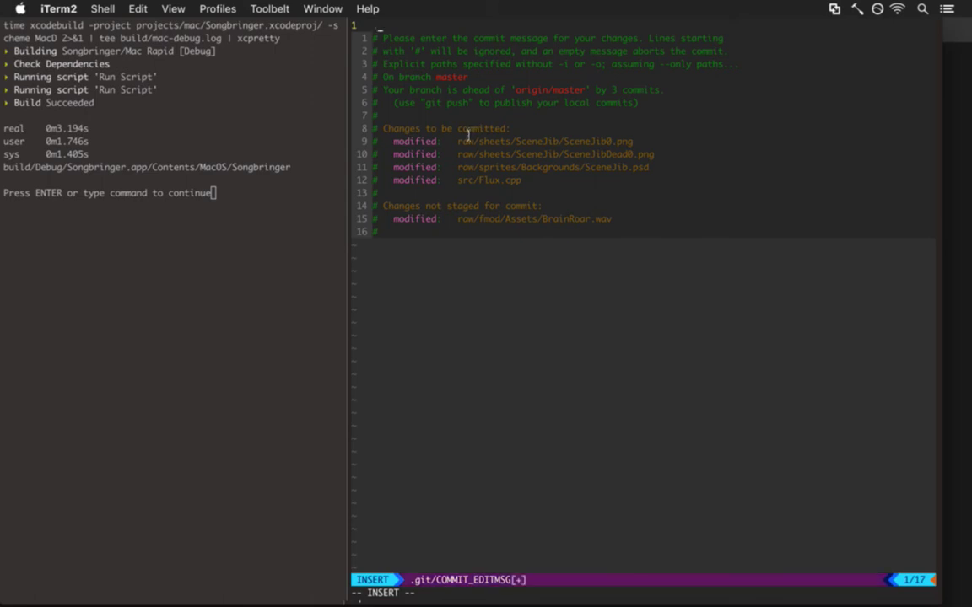
pyautogui.press('Escape')
pyautogui.write(':x')
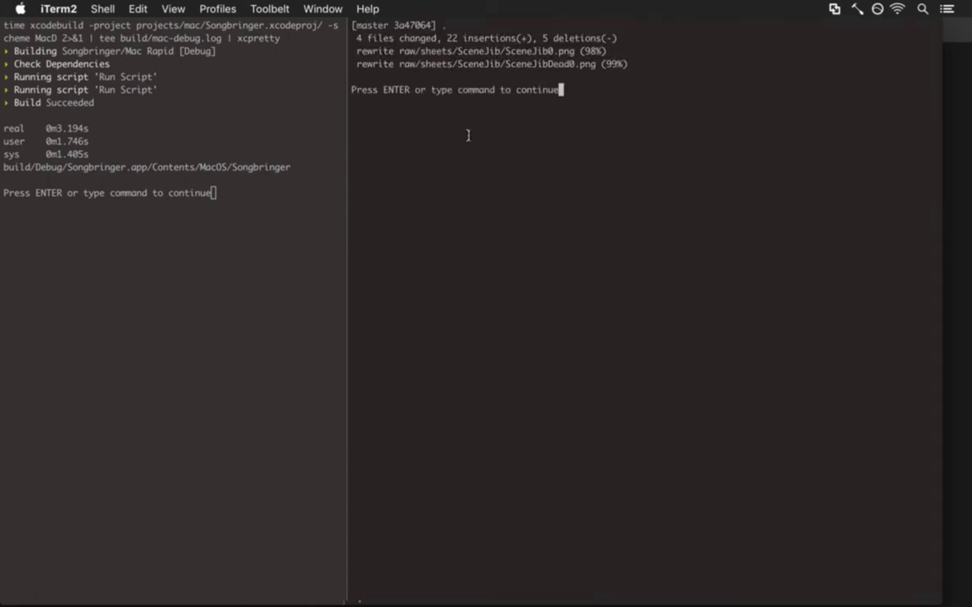
pyautogui.press('Return')
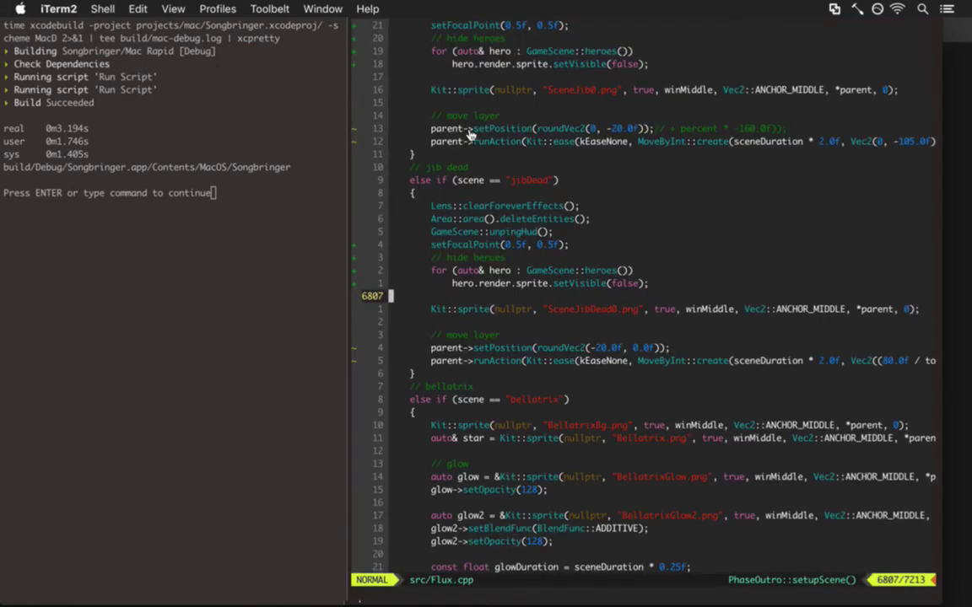
# Switch to Photoshop with the muscled figure artwork
pyautogui.press('super+Tab')
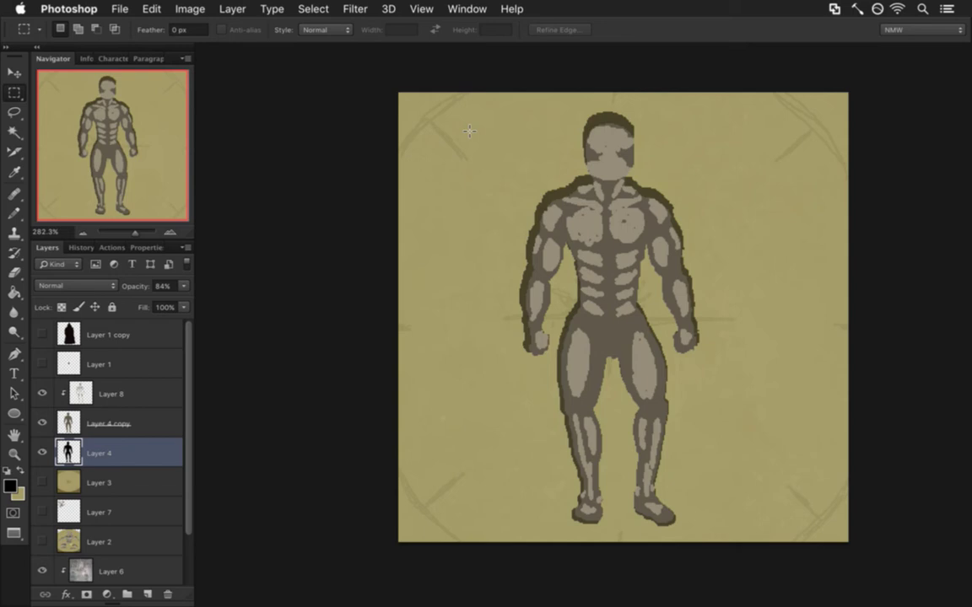
# Smooth out the dark specks in both chest muscles on Layer 8 with the sampled muscle grey and a 4 px pencil, and save
pyautogui.moveTo(581, 317); pyautogui.dragTo(617, 329)
pyautogui.keyDown('alt'); pyautogui.click(618, 329); pyautogui.keyUp('alt')
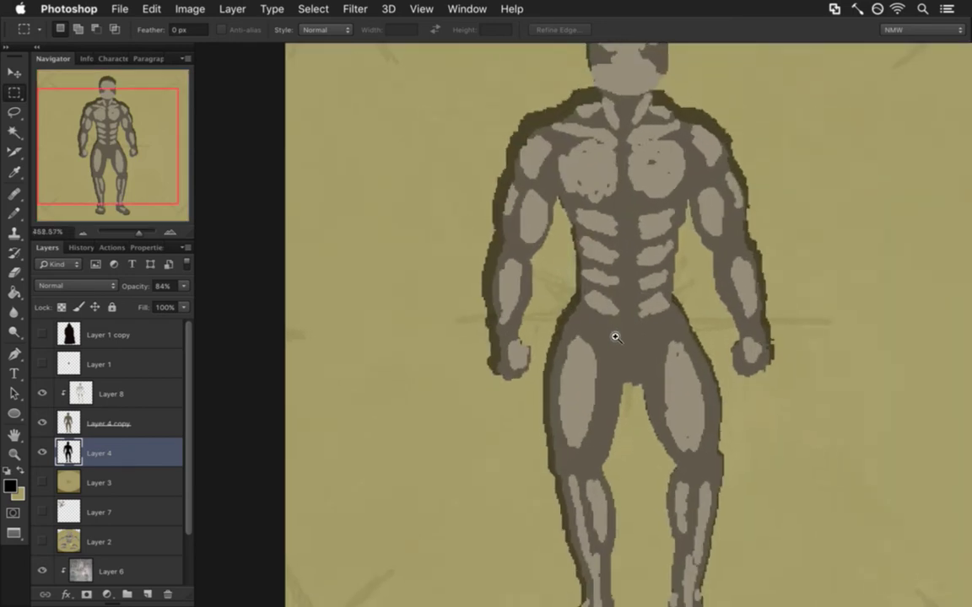
pyautogui.keyDown('alt'); pyautogui.click(616, 327); pyautogui.keyUp('alt')
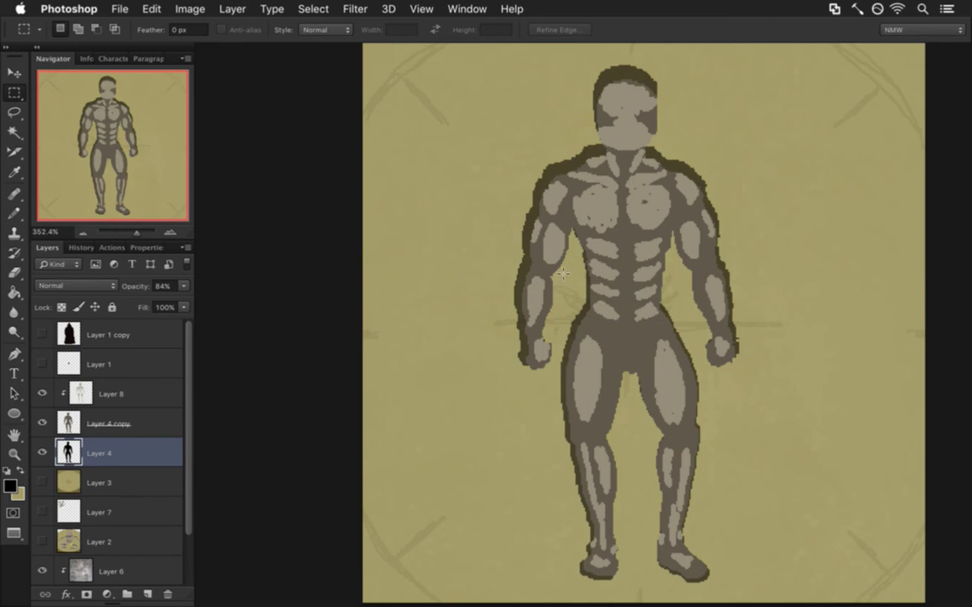
pyautogui.hotkey('alt', ']')
pyautogui.hotkey('alt', ']')
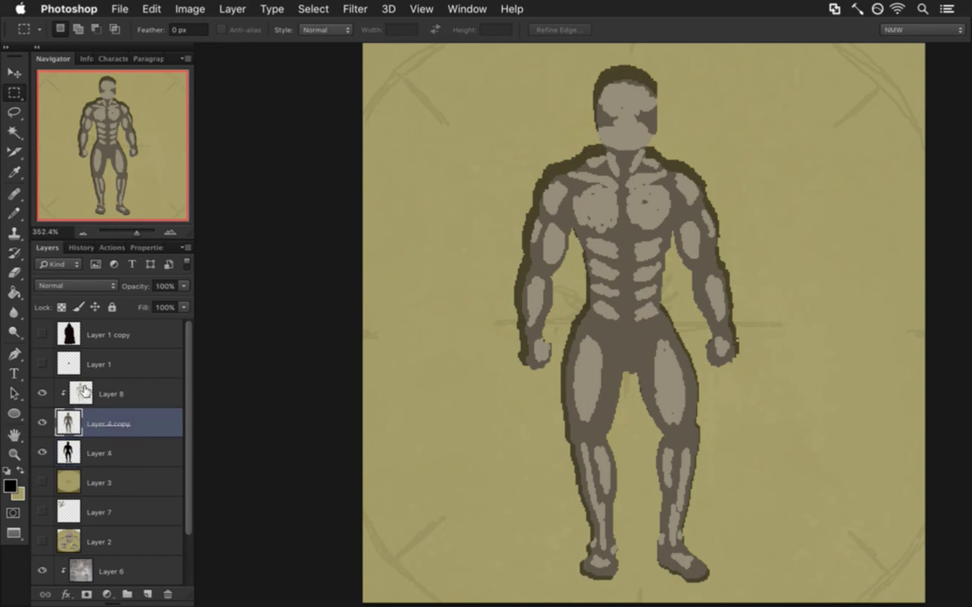
pyautogui.press('i')
pyautogui.click(608, 218)
pyautogui.press('b')
pyautogui.press('[')
pyautogui.press('[')
pyautogui.press('[')
pyautogui.press('[')
pyautogui.press('[')
pyautogui.press('[')
pyautogui.press('[')
pyautogui.press('[')
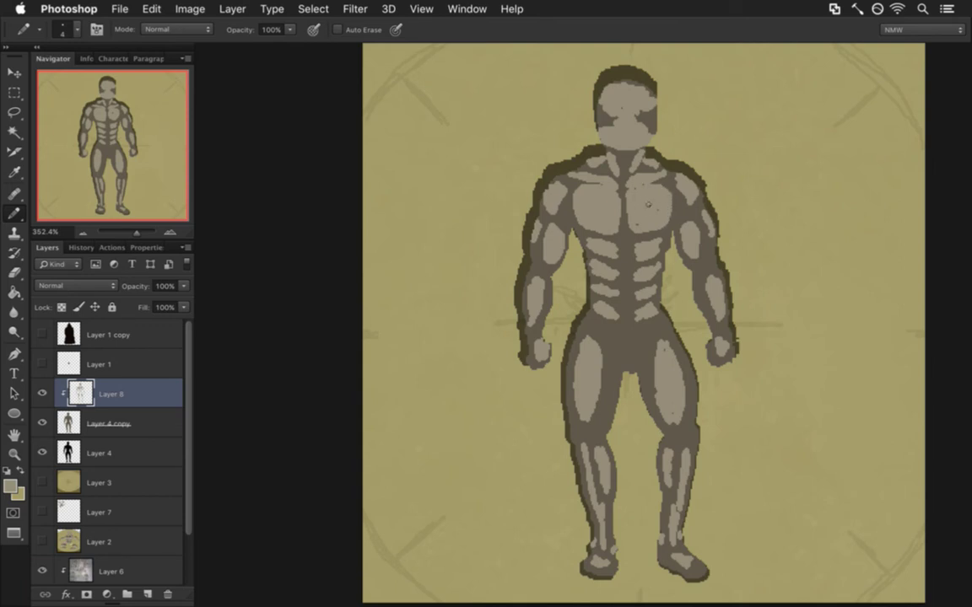
pyautogui.moveTo(642, 230); pyautogui.dragTo(644, 223)
pyautogui.press('super+s')
# Check what Layer 1 contains by toggling its visibility, and delete the layer
pyautogui.click(43, 363)
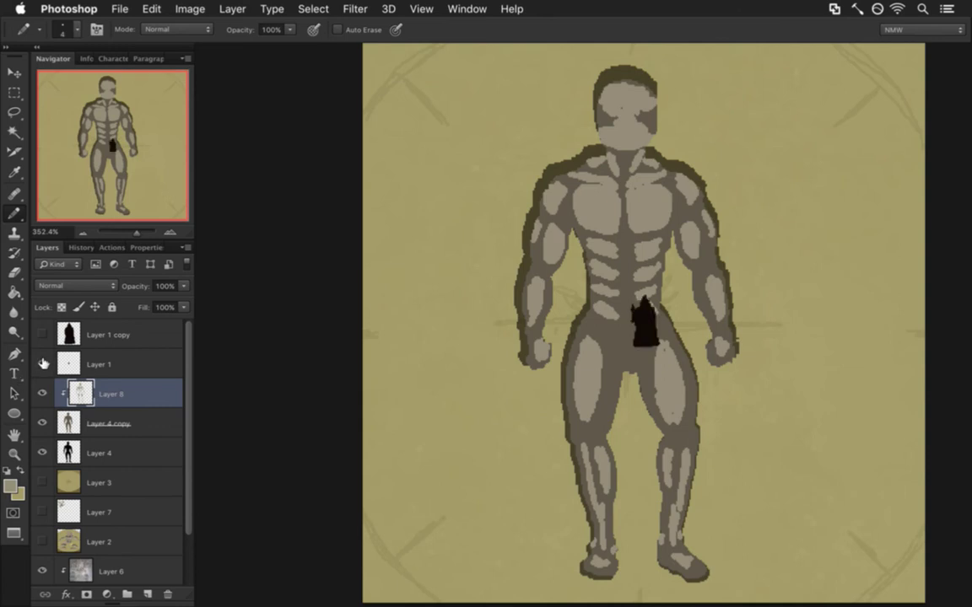
pyautogui.click(43, 364)
pyautogui.click(73, 363)
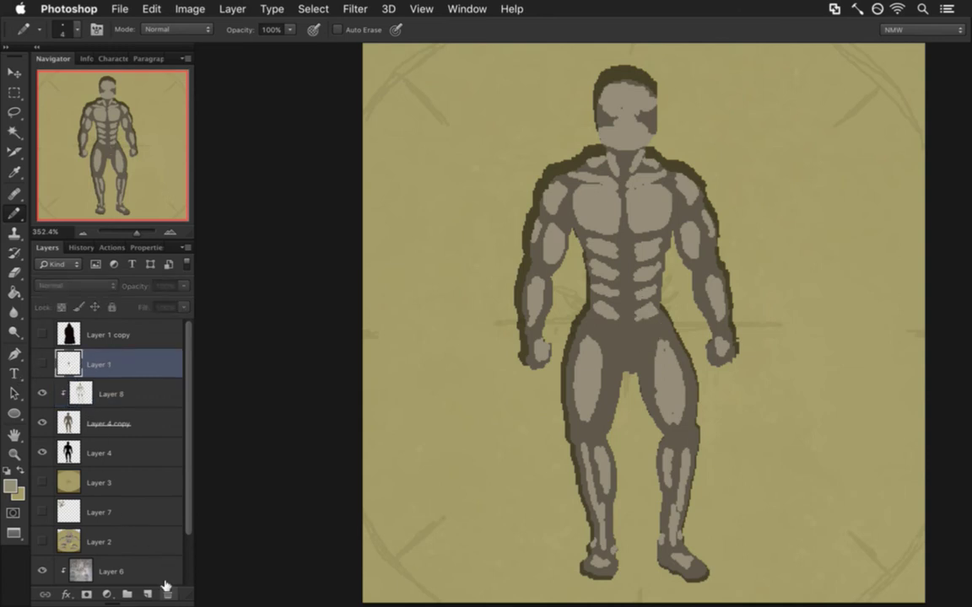
pyautogui.press('BackSpace')
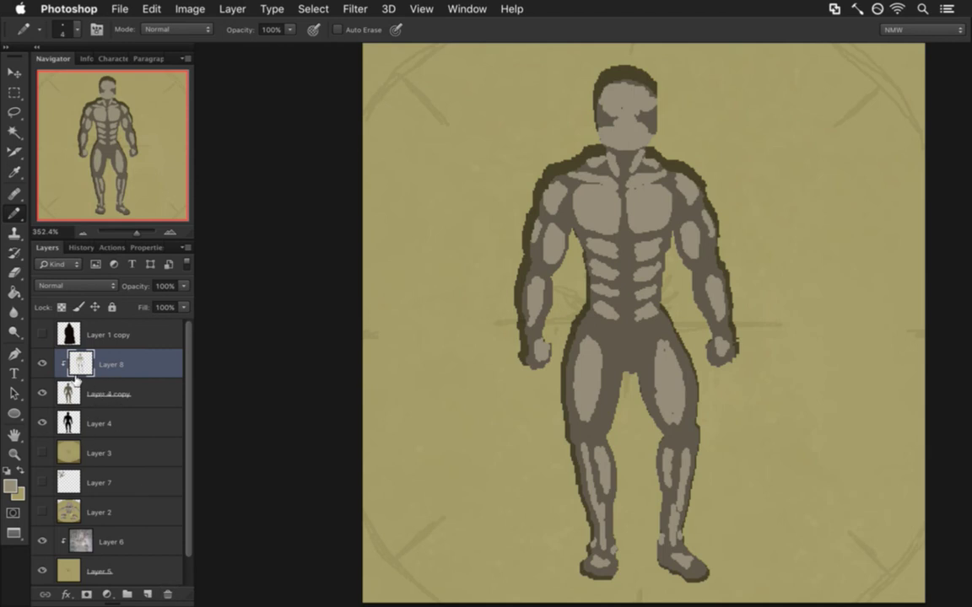
# Reorder Layer 1 copy and Layer 7 so they sit below Layer 4 with Layer 7 uppermost, show Layer 7, and save
pyautogui.moveTo(70, 335); pyautogui.dragTo(72, 443)
pyautogui.moveTo(74, 483); pyautogui.dragTo(71, 413)
pyautogui.click(43, 424)
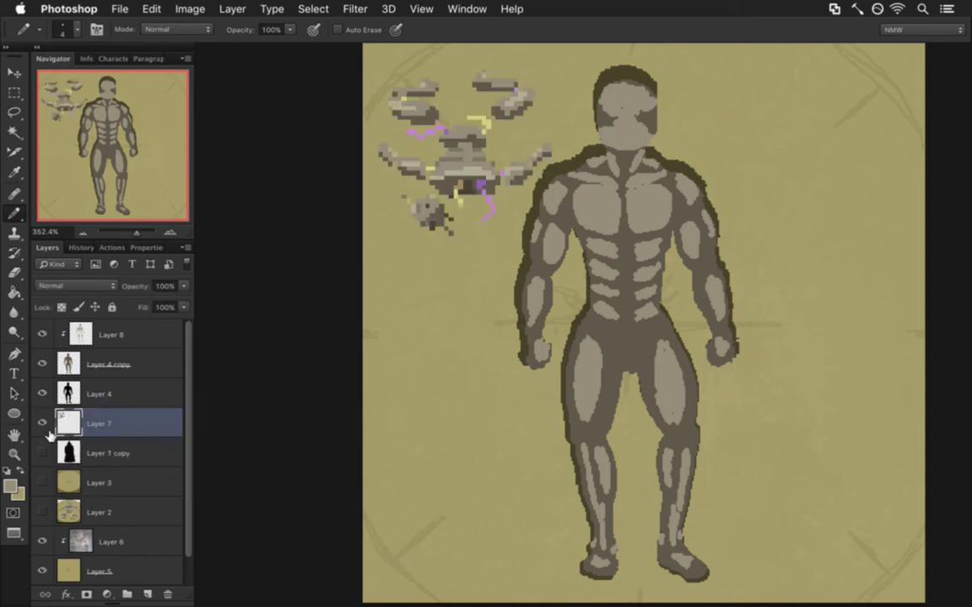
pyautogui.press('super+s')
# Sample the light beige of the droid parts on Layer 7 and add an empty layer clipped above Layer 8
pyautogui.press('i')
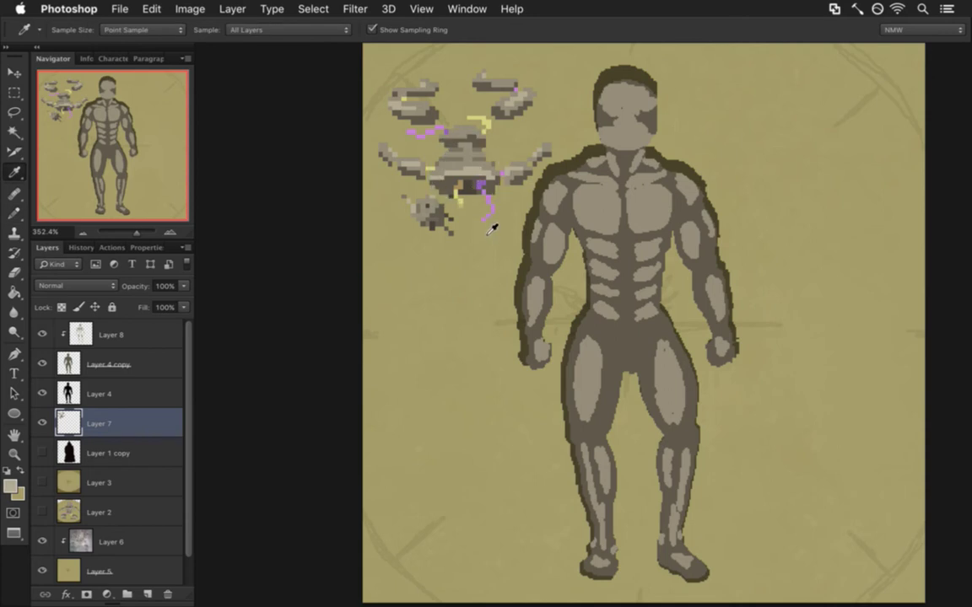
pyautogui.press('b')
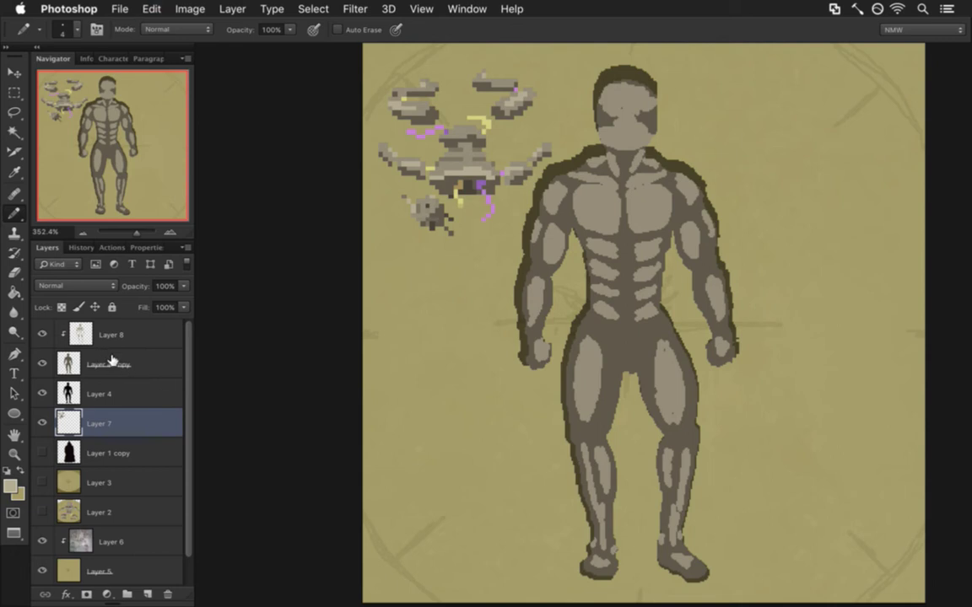
pyautogui.click(88, 331)
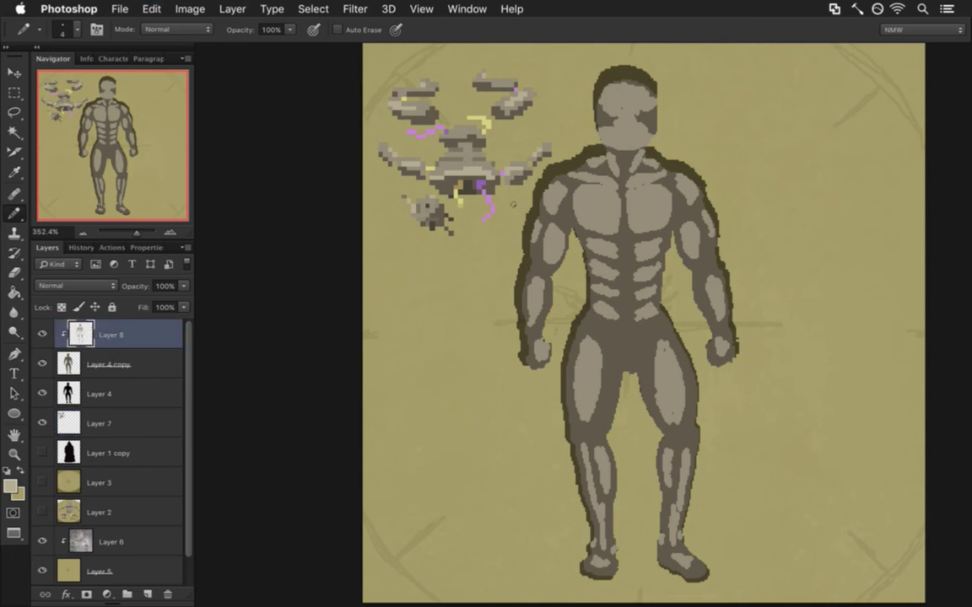
pyautogui.moveTo(596, 226)
pyautogui.mouseDown()
pyautogui.moveTo(607, 208)
pyautogui.moveTo(600, 220)
pyautogui.mouseUp()
pyautogui.click(97, 422)
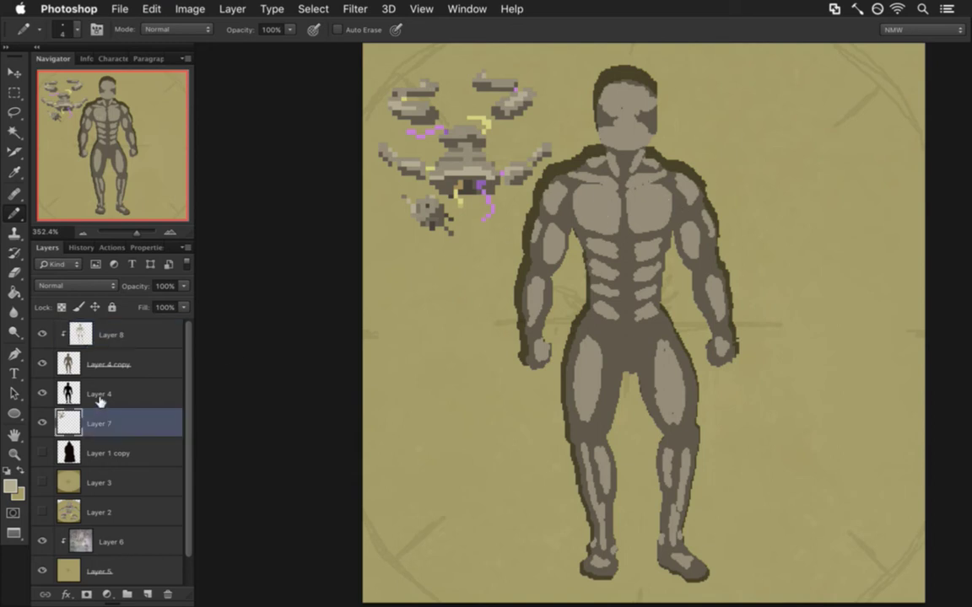
pyautogui.click(147, 593)
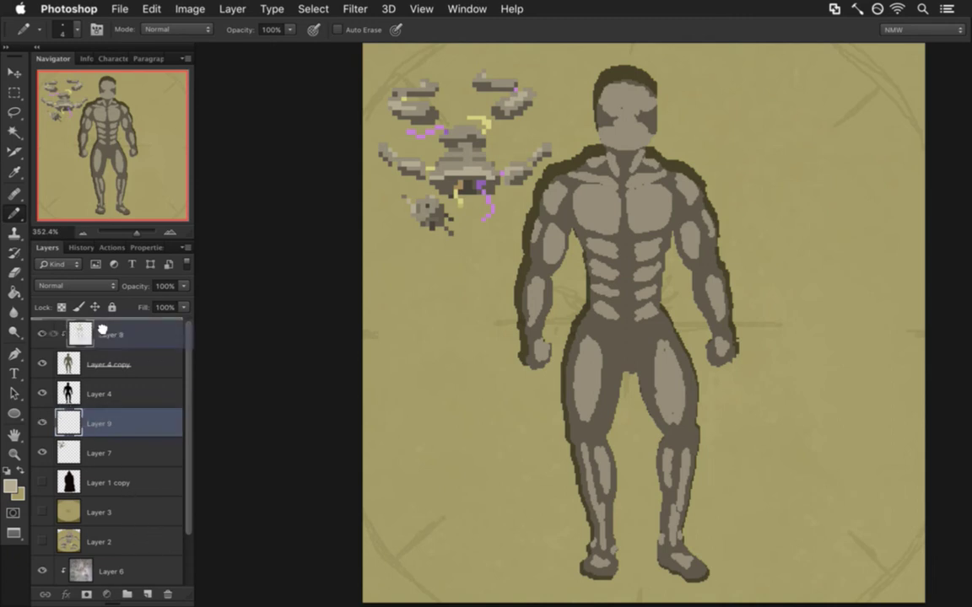
pyautogui.moveTo(102, 329); pyautogui.dragTo(99, 336)
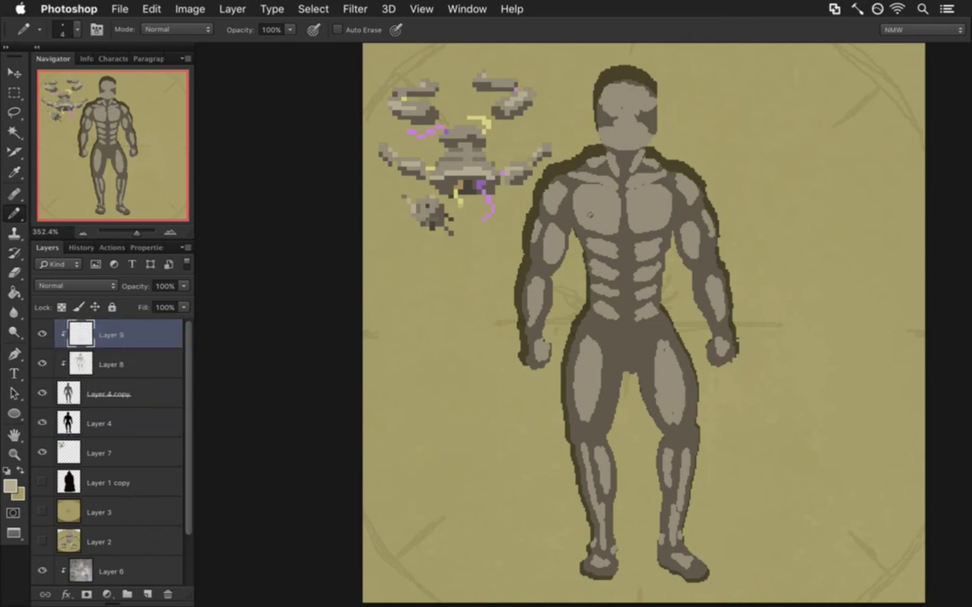
# Paint light beige highlights on the figure's chest, upper arms, thighs and face on Layer 9
pyautogui.moveTo(587, 220)
pyautogui.mouseDown()
pyautogui.moveTo(606, 226)
pyautogui.moveTo(610, 209)
pyautogui.moveTo(608, 226)
pyautogui.moveTo(652, 225)
pyautogui.moveTo(641, 222)
pyautogui.moveTo(690, 249)
pyautogui.mouseUp()
pyautogui.moveTo(556, 244); pyautogui.dragTo(553, 257)
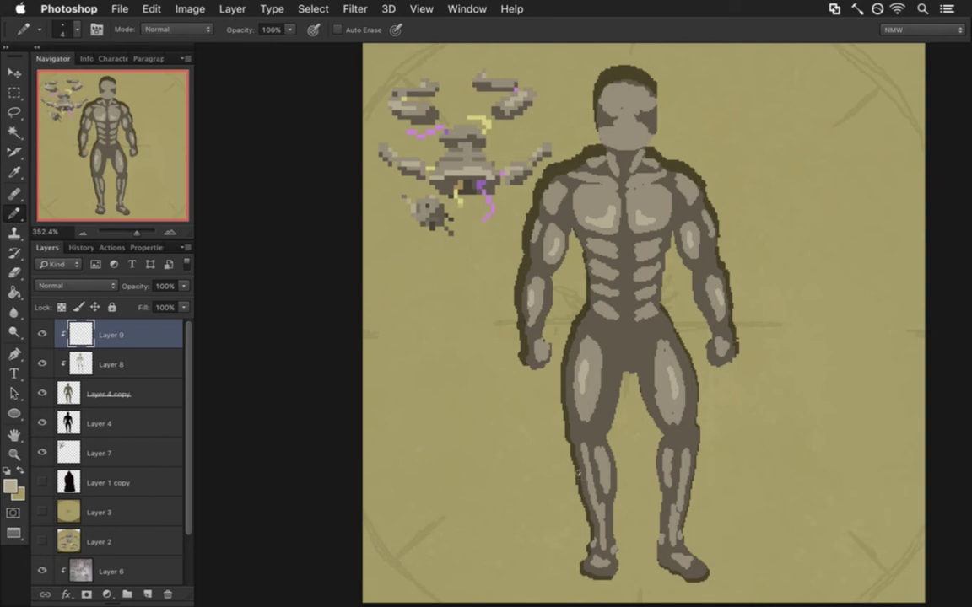
pyautogui.moveTo(624, 124)
pyautogui.mouseDown()
pyautogui.moveTo(625, 115)
pyautogui.moveTo(625, 128)
pyautogui.mouseUp()
pyautogui.keyDown('alt'); pyautogui.click(640, 109); pyautogui.keyUp('alt')
pyautogui.moveTo(631, 147)
pyautogui.mouseDown()
pyautogui.moveTo(691, 164)
pyautogui.moveTo(676, 156)
pyautogui.moveTo(712, 240)
pyautogui.mouseUp()
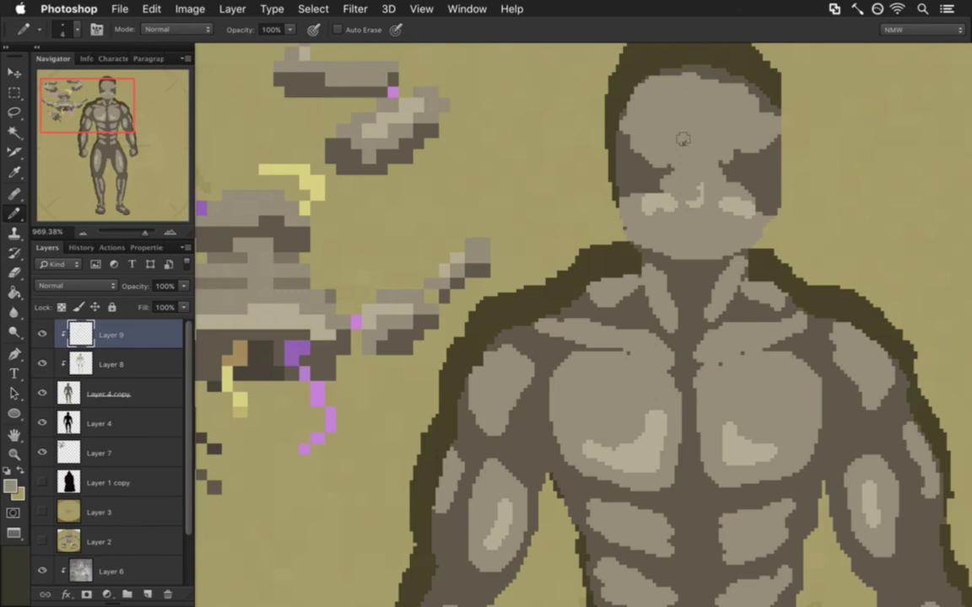
# Paint a solid band across the figure's eyes on Layer 9 with the sampled dark brown and a 6 px pencil
pyautogui.press('i')
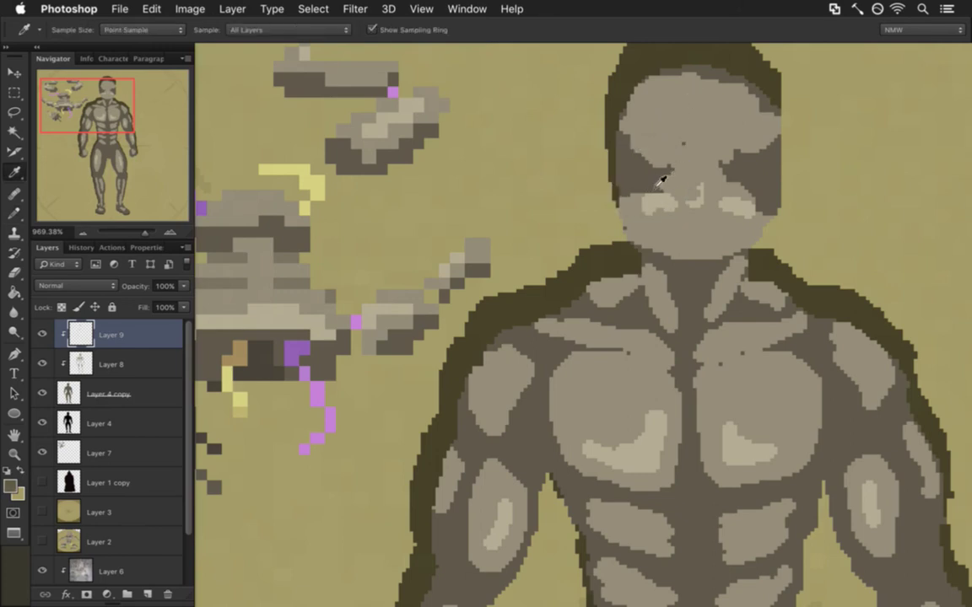
pyautogui.click(650, 184)
pyautogui.press('b')
pyautogui.moveTo(641, 184)
pyautogui.mouseDown()
pyautogui.moveTo(693, 175)
pyautogui.moveTo(658, 181)
pyautogui.moveTo(666, 189)
pyautogui.mouseUp()
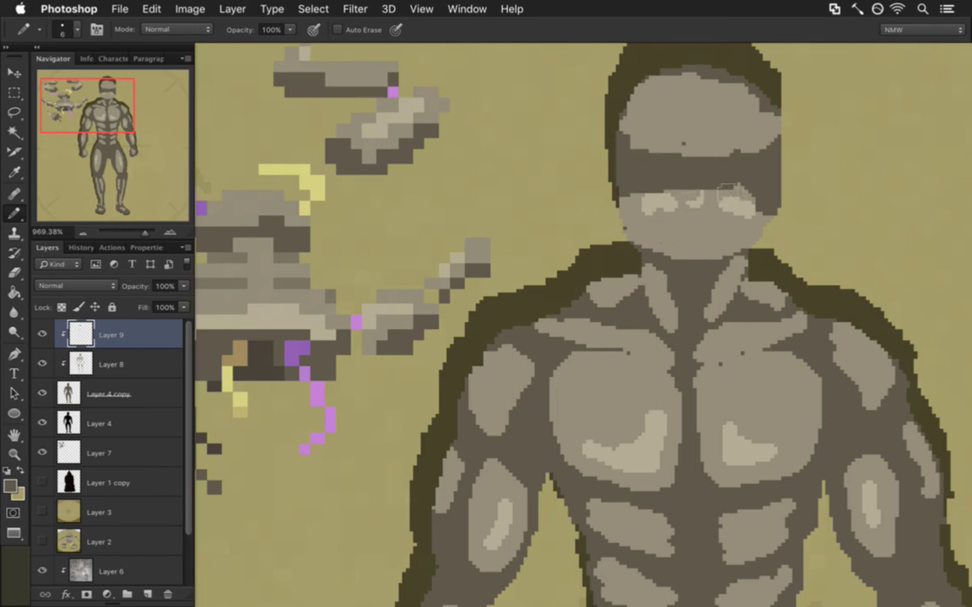
pyautogui.press('[')
pyautogui.press('i')
pyautogui.moveTo(729, 167); pyautogui.dragTo(657, 200)
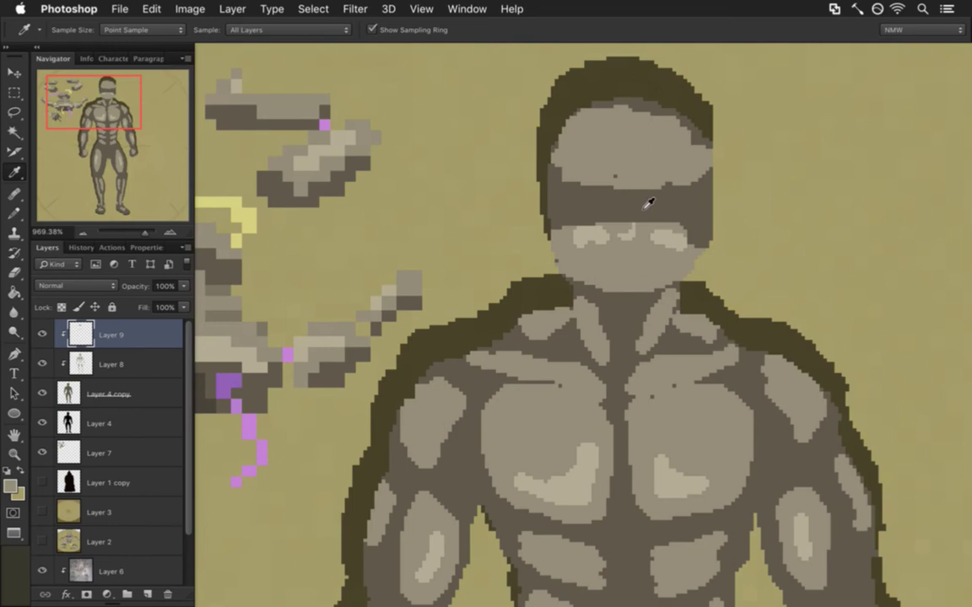
# Open JibTalk.psd from the Shadow folder inside sprites
pyautogui.click(119, 9)
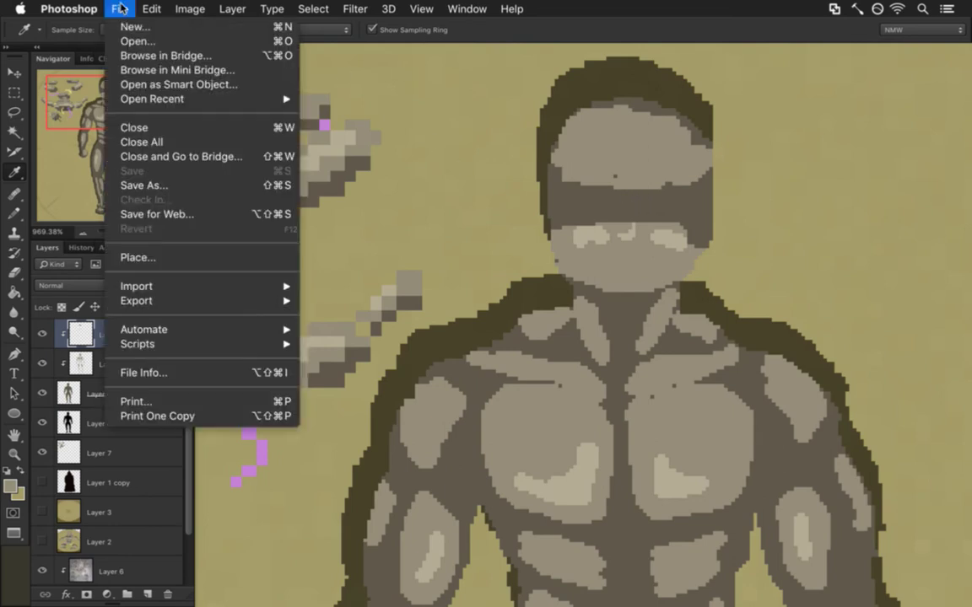
pyautogui.click(135, 40)
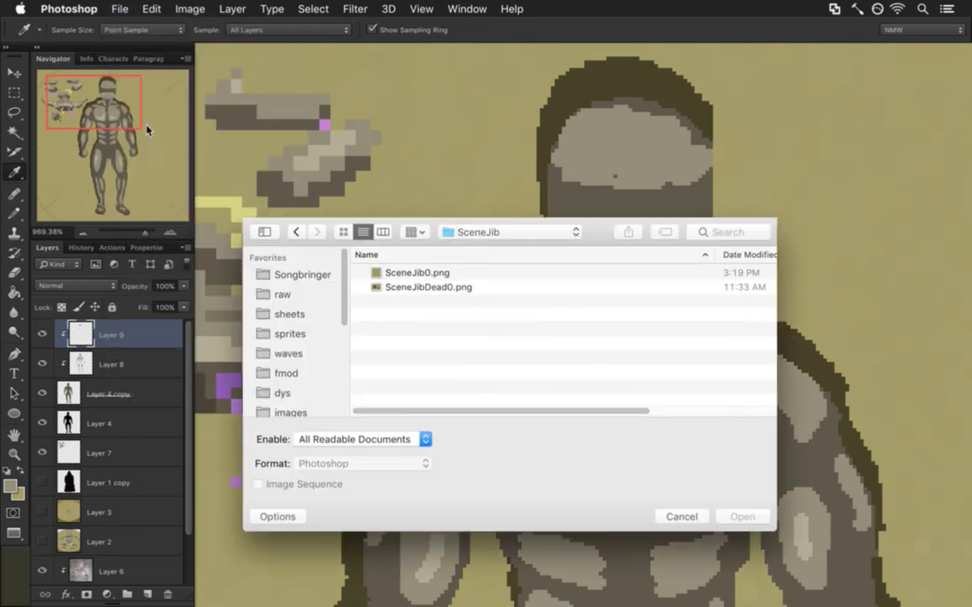
pyautogui.click(309, 332)
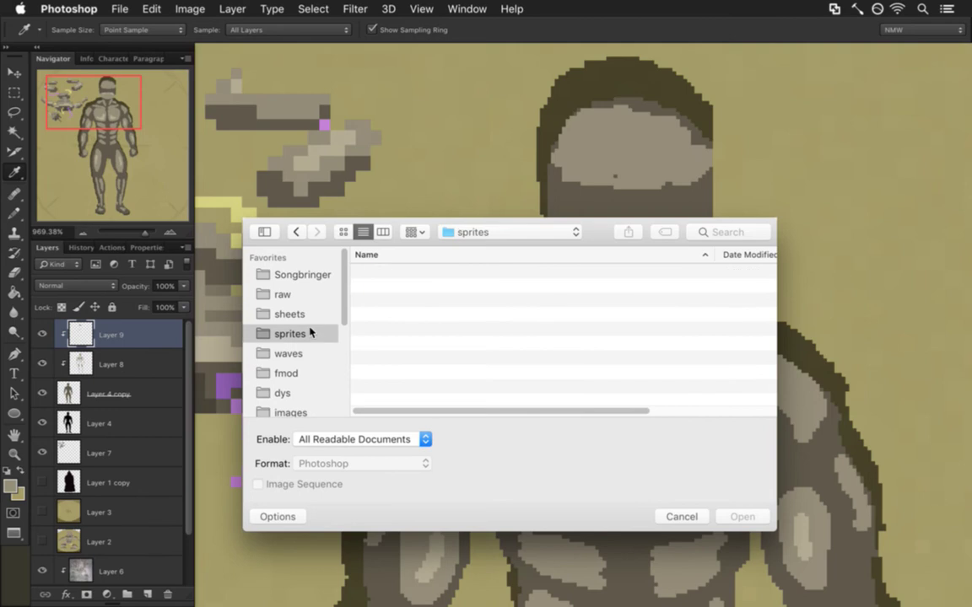
pyautogui.doubleClick(406, 314)
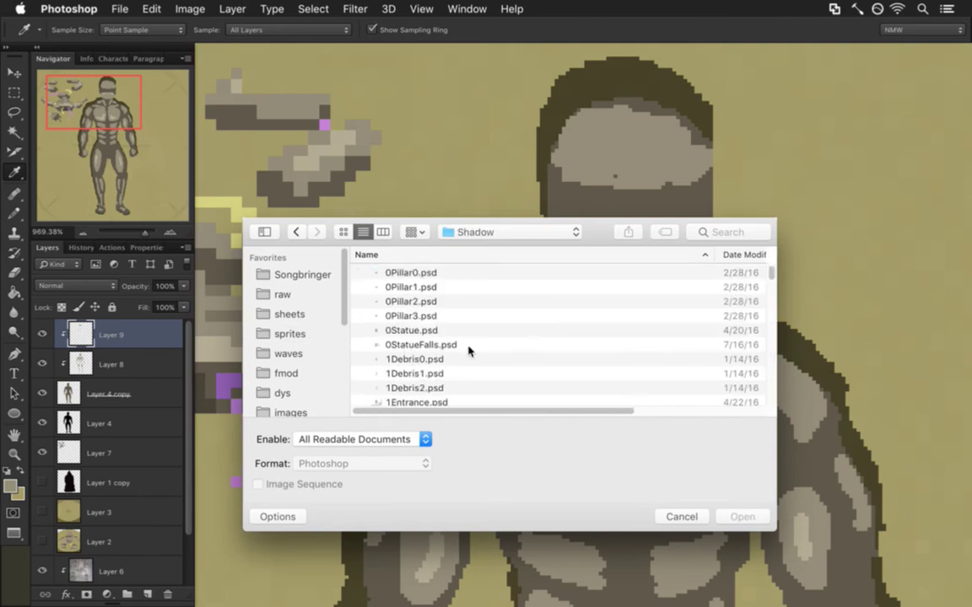
pyautogui.click(462, 332)
pyautogui.write('j')
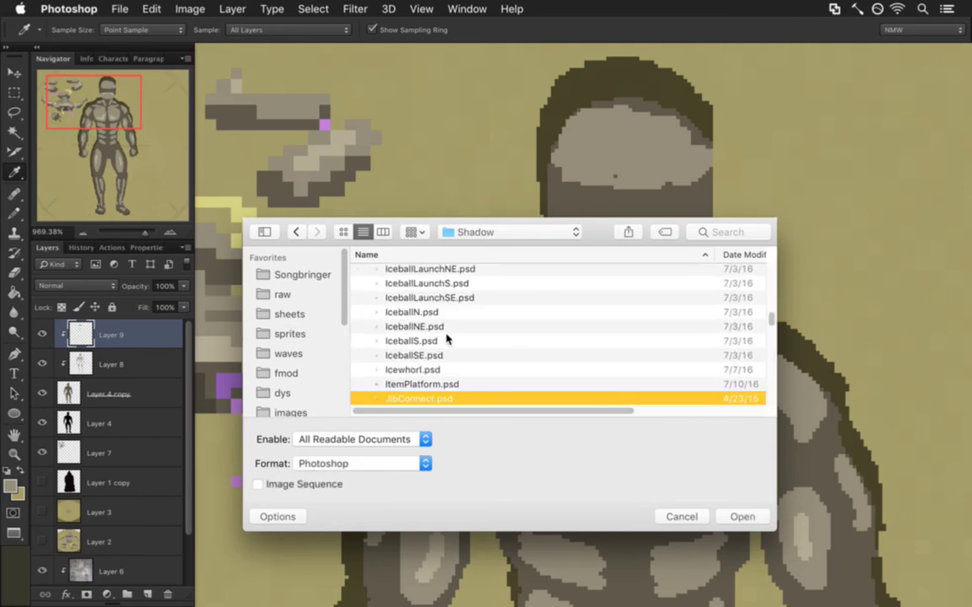
pyautogui.write('ibt')
pyautogui.click(743, 515)
pyautogui.press('Return')
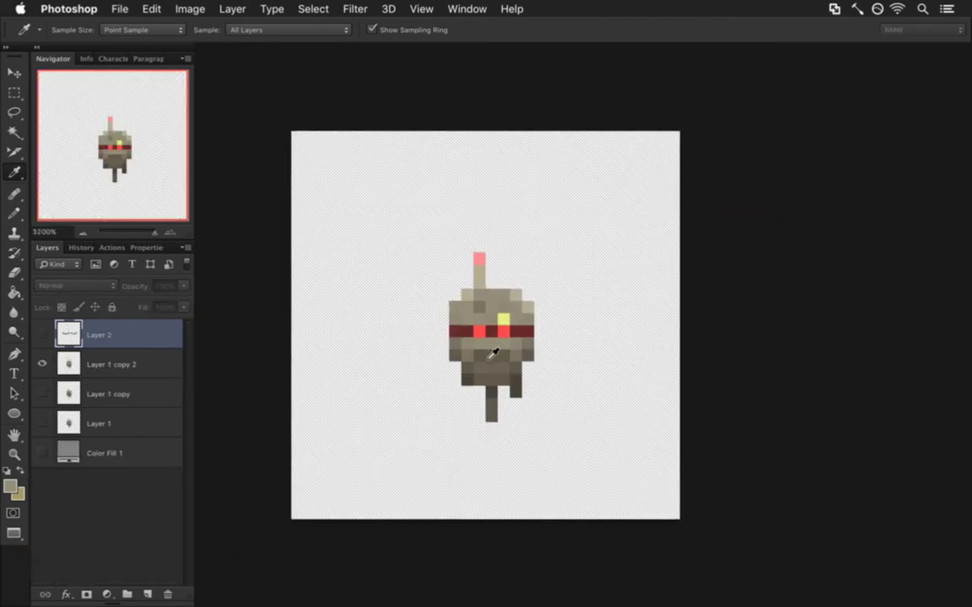
# Copy the whole droid image from JibTalk.psd and paste it into SceneJib.psd above Layer 7
pyautogui.press('super+a')
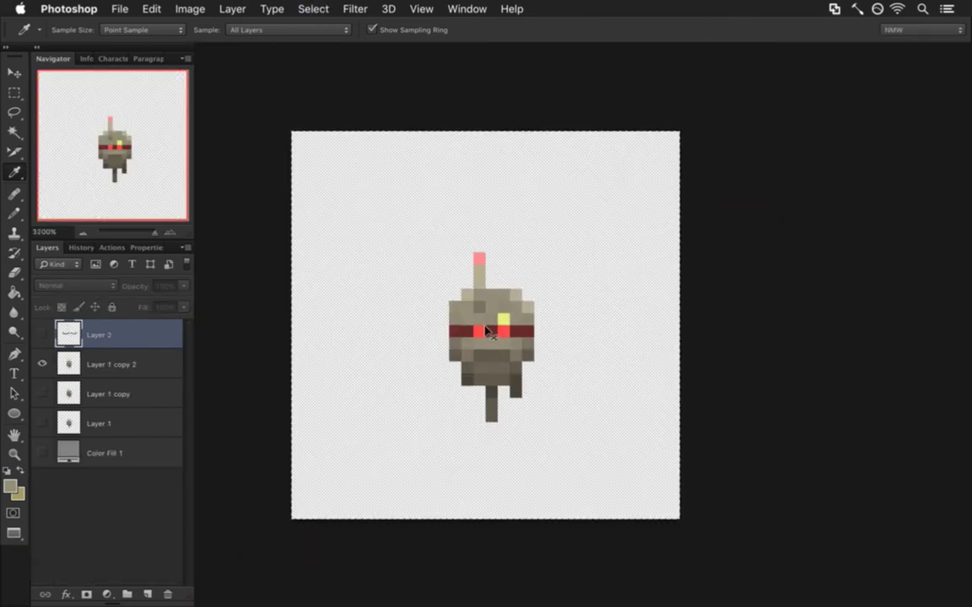
pyautogui.click(467, 8)
pyautogui.moveTo(501, 598)
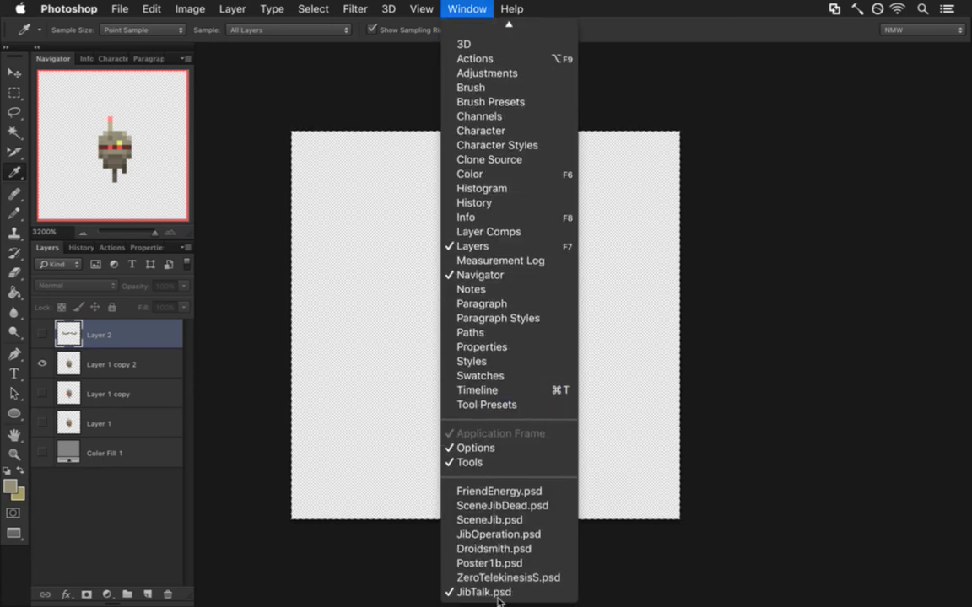
pyautogui.click(516, 521)
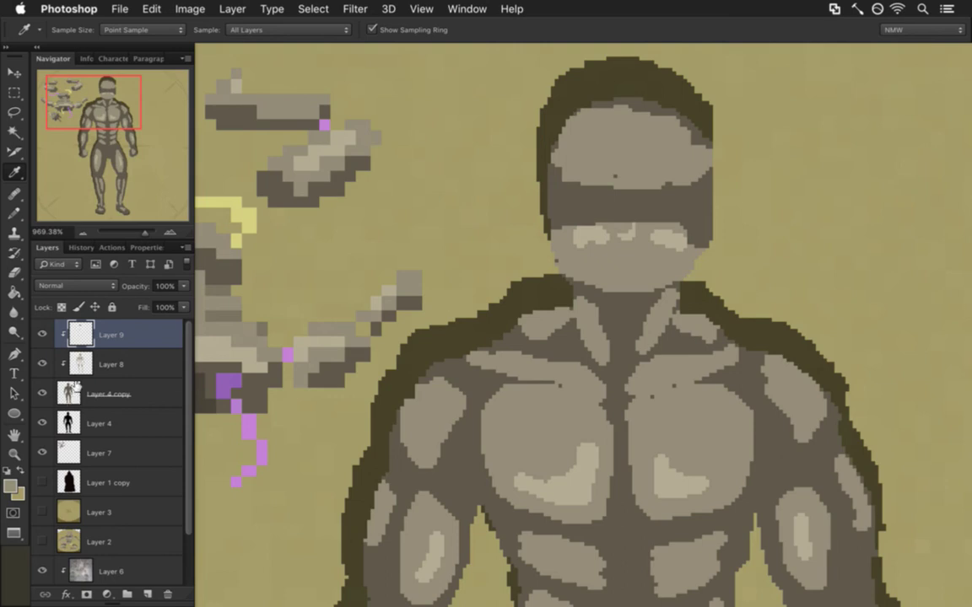
pyautogui.click(66, 451)
pyautogui.press('super+v')
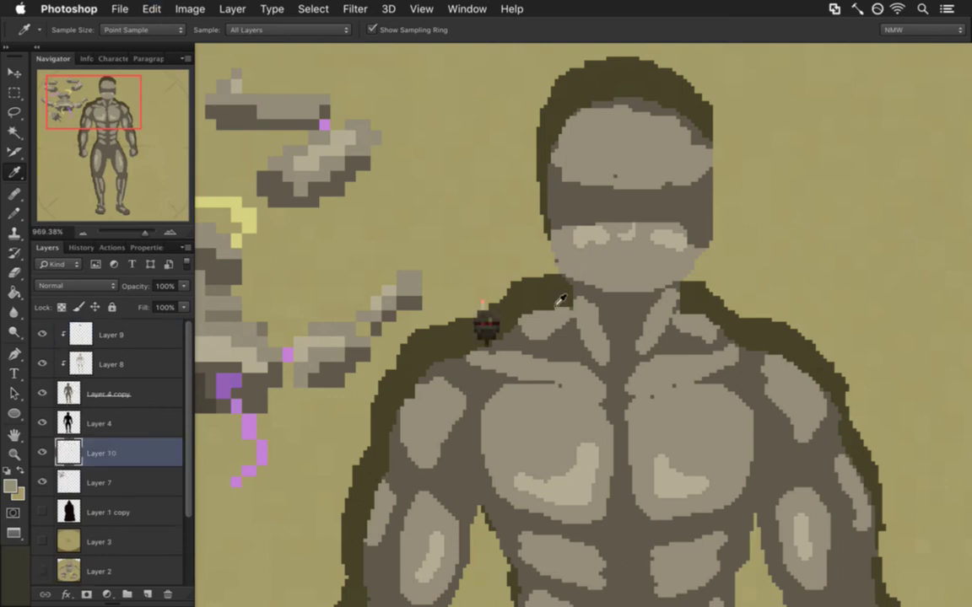
# Move the pasted droid to the empty area beside the figure's head and scale it to about 371% with Nearest interpolation
pyautogui.press('v')
pyautogui.moveTo(487, 323); pyautogui.dragTo(814, 105)
pyautogui.press('super+t')
pyautogui.moveTo(831, 159); pyautogui.dragTo(919, 286)
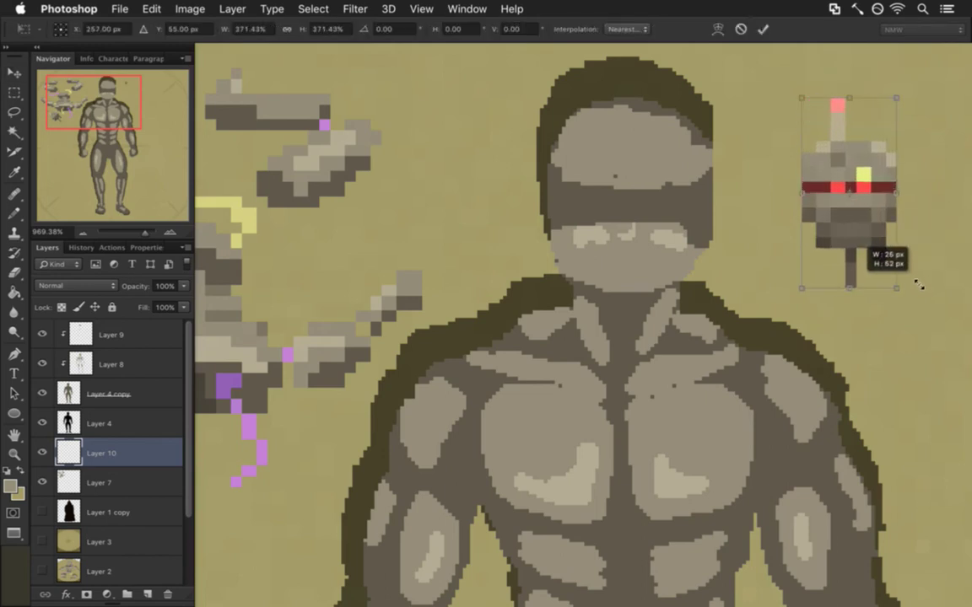
pyautogui.click(763, 29)
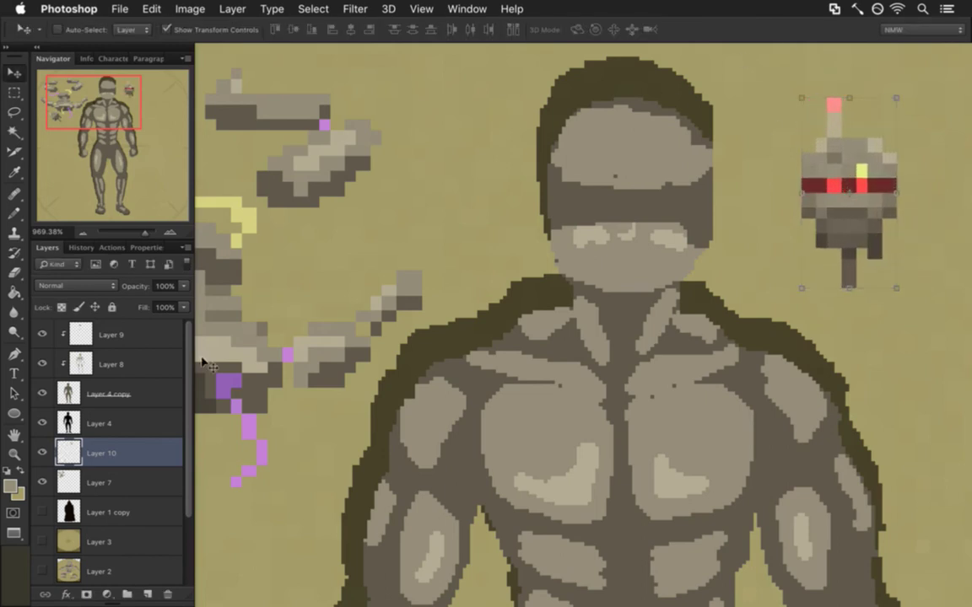
# Merge Layer 10 with Layer 7 to keep the droid references on one layer
pyautogui.keyDown('shift'); pyautogui.click(141, 481); pyautogui.keyUp('shift')
pyautogui.rightClick(142, 481)
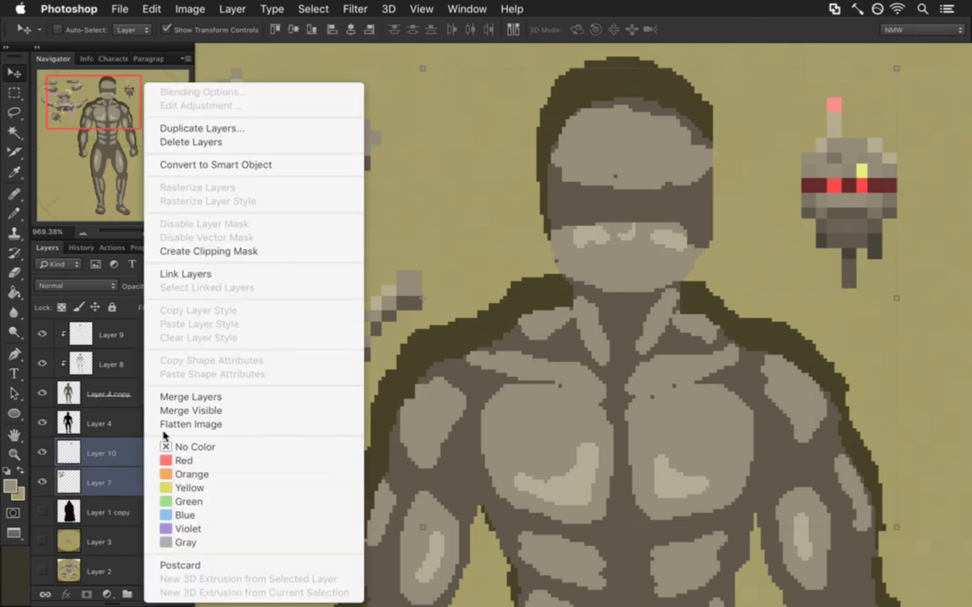
pyautogui.click(190, 396)
pyautogui.press('m')
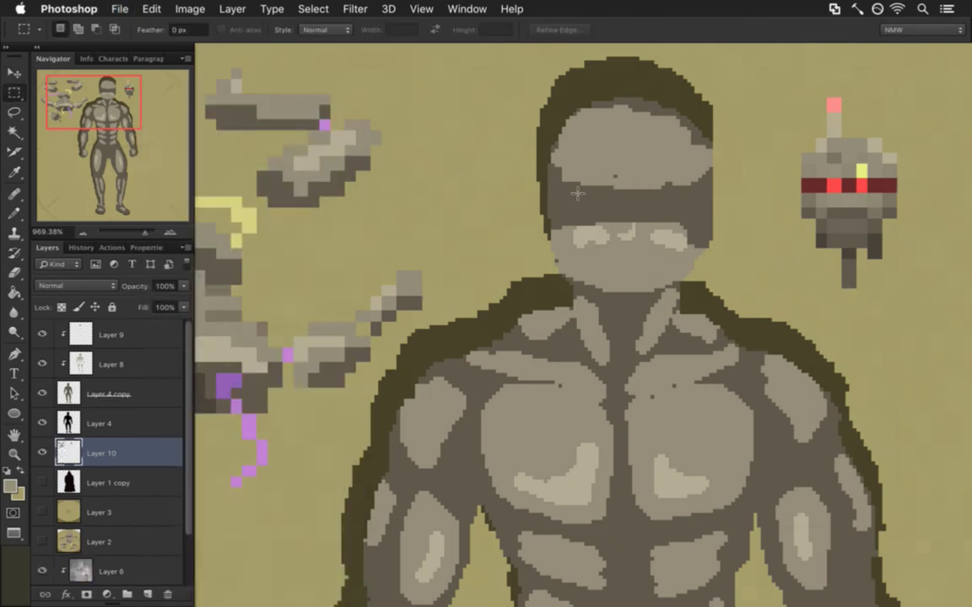
# Paint a dark red visor stripe across the eye band on Layer 9 with the colour sampled from the droid's visor
pyautogui.press('i')
pyautogui.click(812, 185)
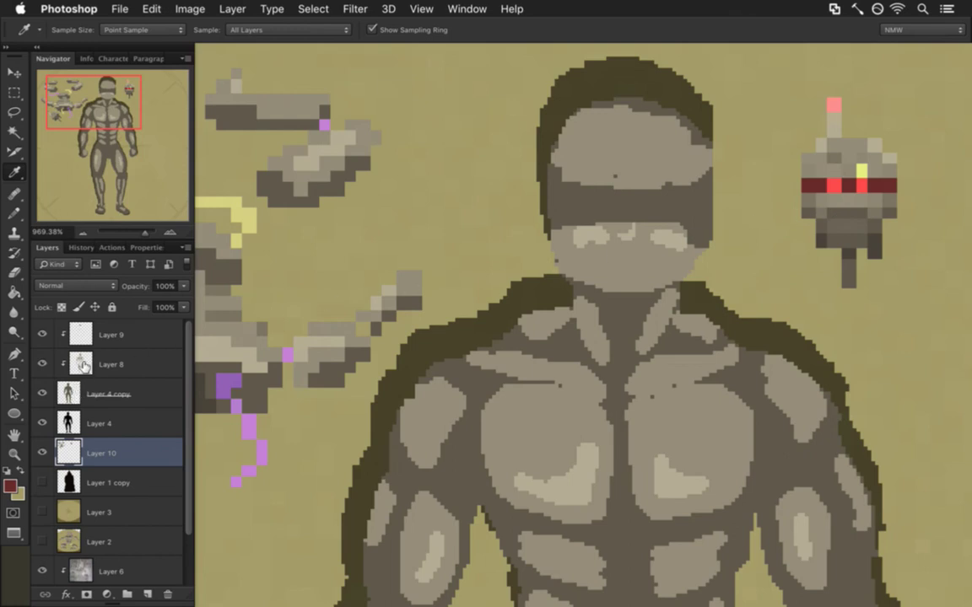
pyautogui.click(106, 329)
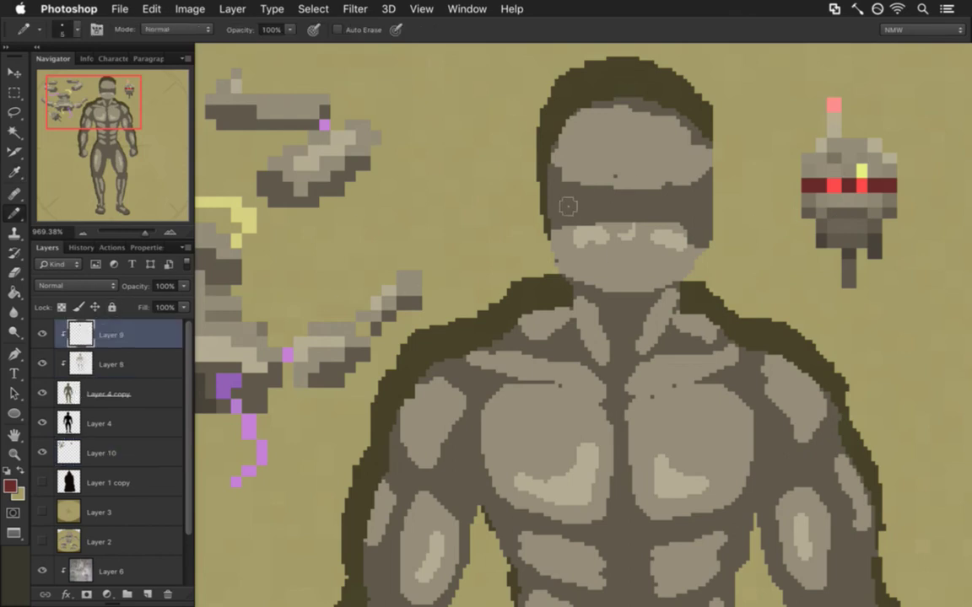
pyautogui.moveTo(553, 206)
pyautogui.mouseDown()
pyautogui.moveTo(702, 210)
pyautogui.moveTo(710, 195)
pyautogui.mouseUp()
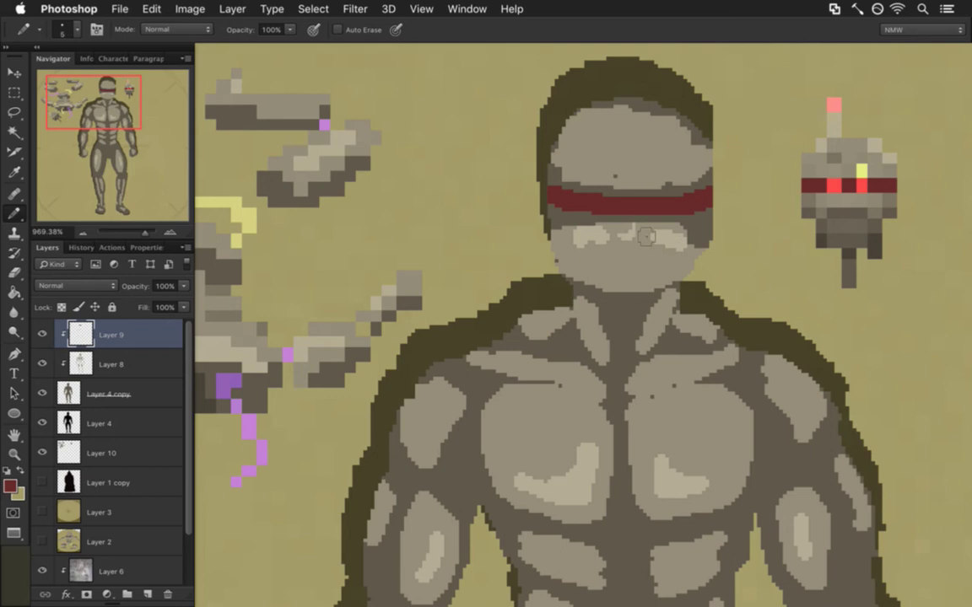
# Trim the small nose highlight beneath the visor using grey tones sampled from the face
pyautogui.press('i')
pyautogui.click(570, 238)
pyautogui.press('b')
pyautogui.keyDown('alt'); pyautogui.click(740, 213); pyautogui.keyUp('alt')
# Dot a small L-shaped highlight on the visor in bright red sampled from the floating robot's eye
pyautogui.press('i')
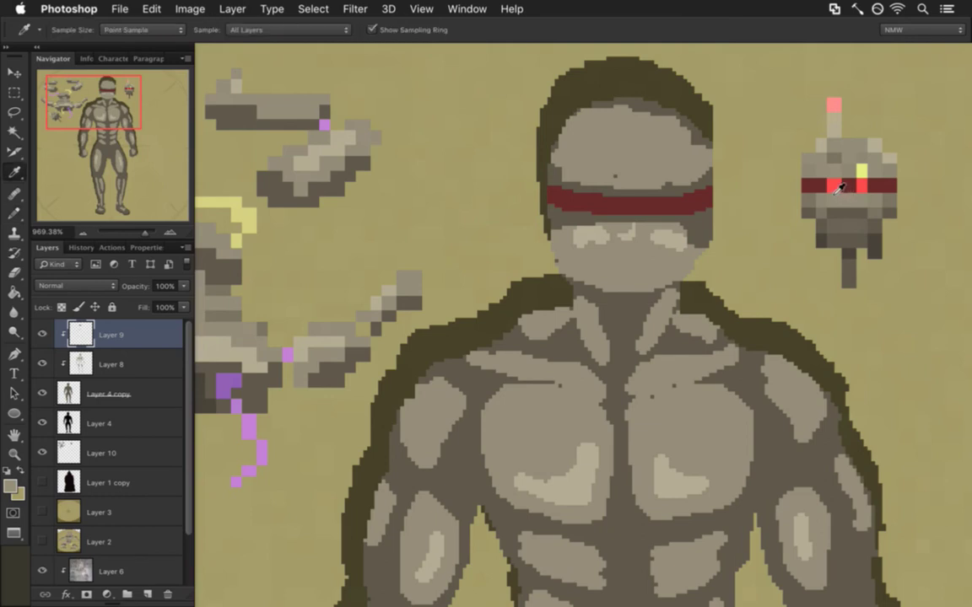
pyautogui.click(840, 188)
pyautogui.press('b')
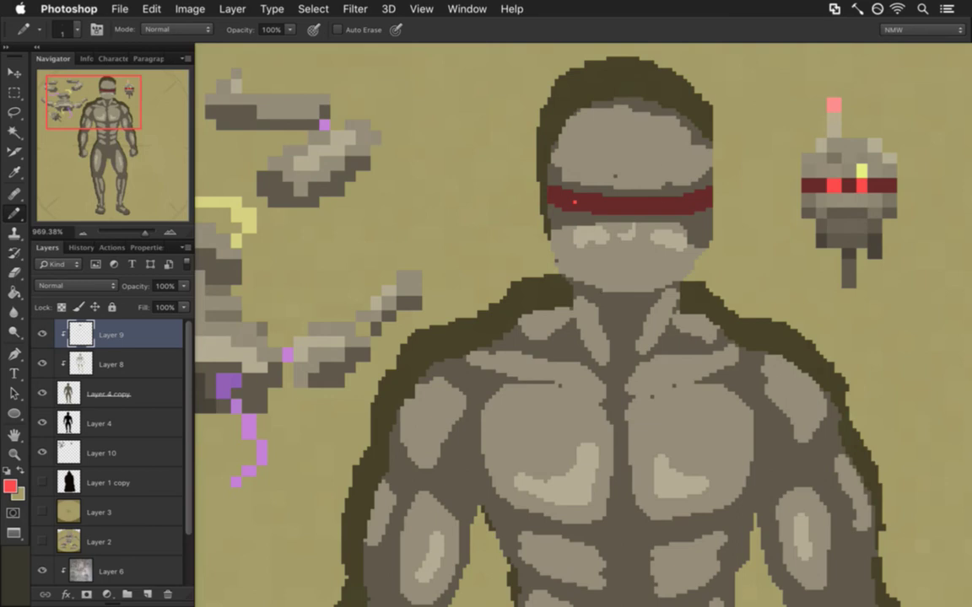
pyautogui.press('super+z')
pyautogui.press('super+z')
pyautogui.click(572, 202)
pyautogui.press('super+alt+z')
pyautogui.press('super+alt+z')
# Set the pencil colour to a light grey sampled from the figure
pyautogui.moveTo(591, 286)
pyautogui.mouseDown()
pyautogui.moveTo(521, 286)
pyautogui.moveTo(613, 301)
pyautogui.moveTo(584, 305)
pyautogui.mouseUp()
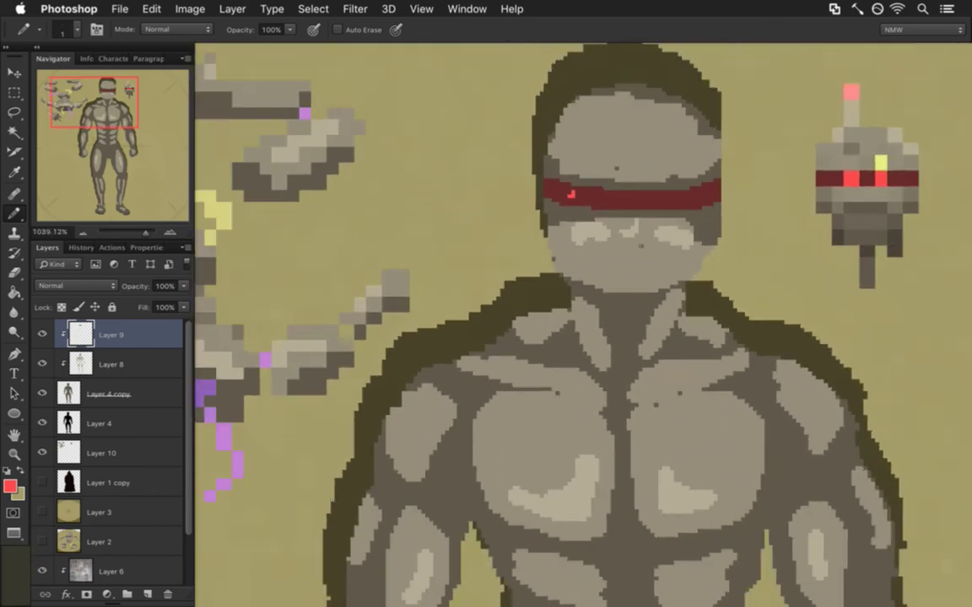
pyautogui.moveTo(644, 239); pyautogui.dragTo(581, 240)
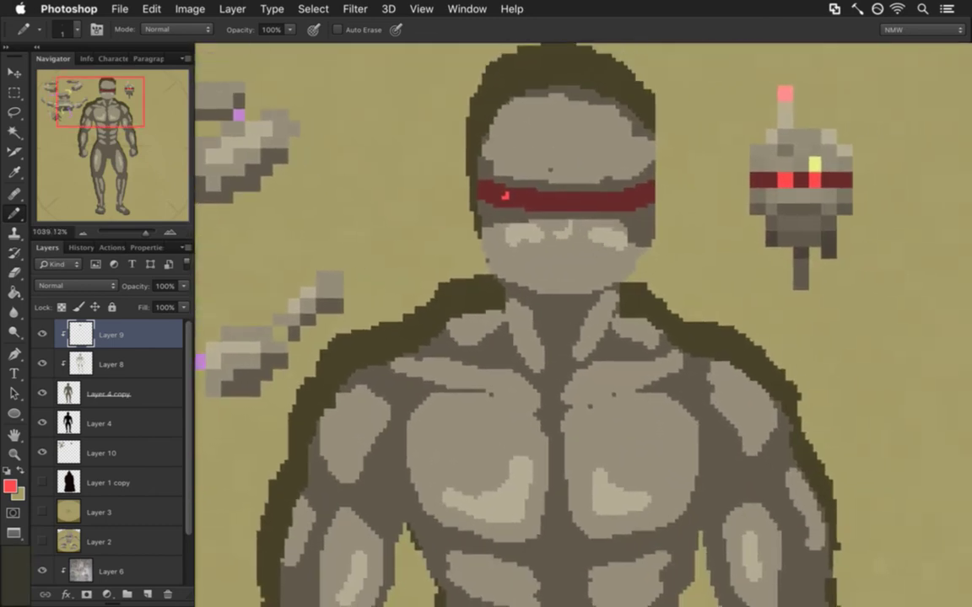
pyautogui.moveTo(444, 300); pyautogui.dragTo(413, 291)
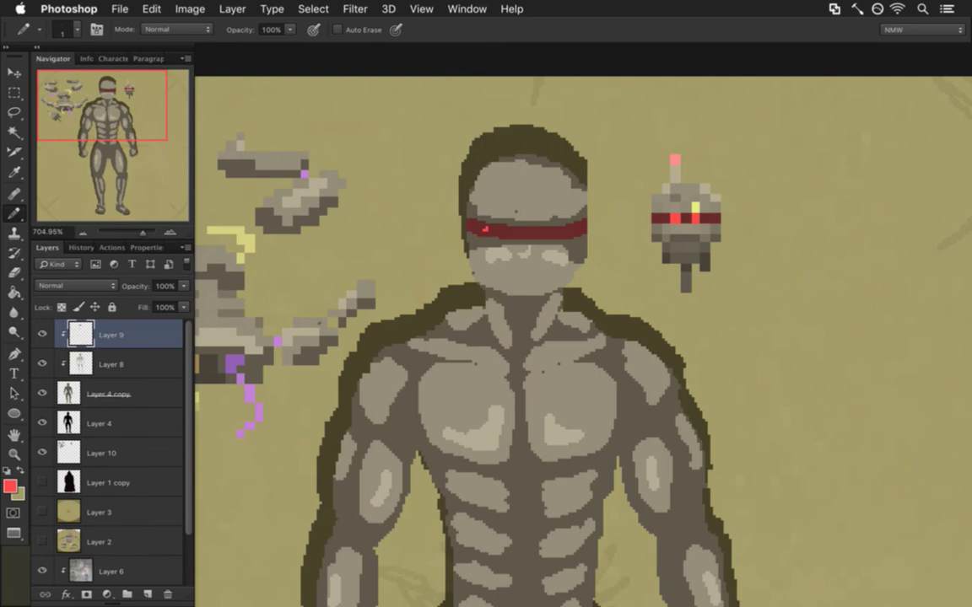
pyautogui.press('i')
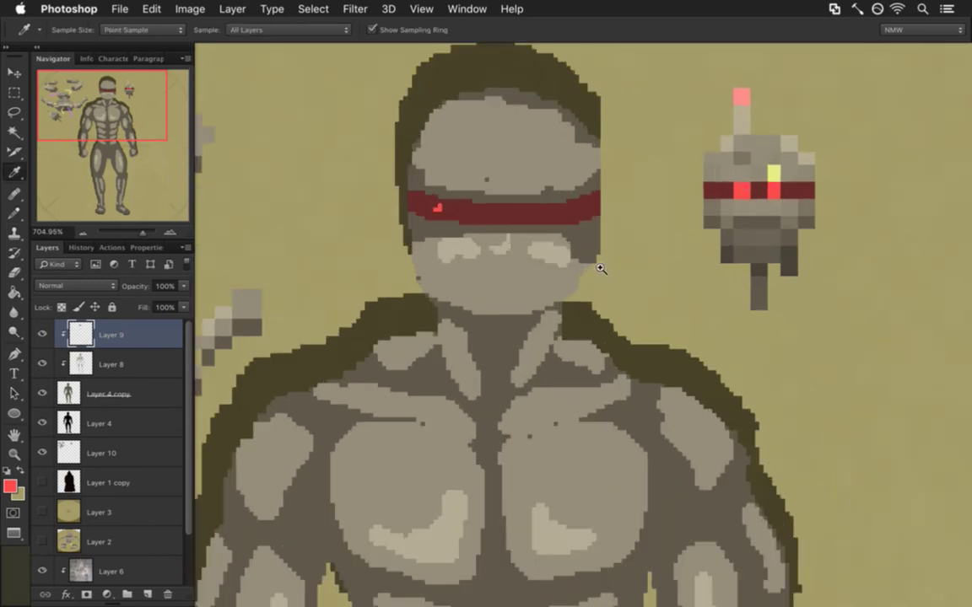
pyautogui.moveTo(569, 265); pyautogui.dragTo(601, 270)
pyautogui.click(639, 157)
pyautogui.press('b')
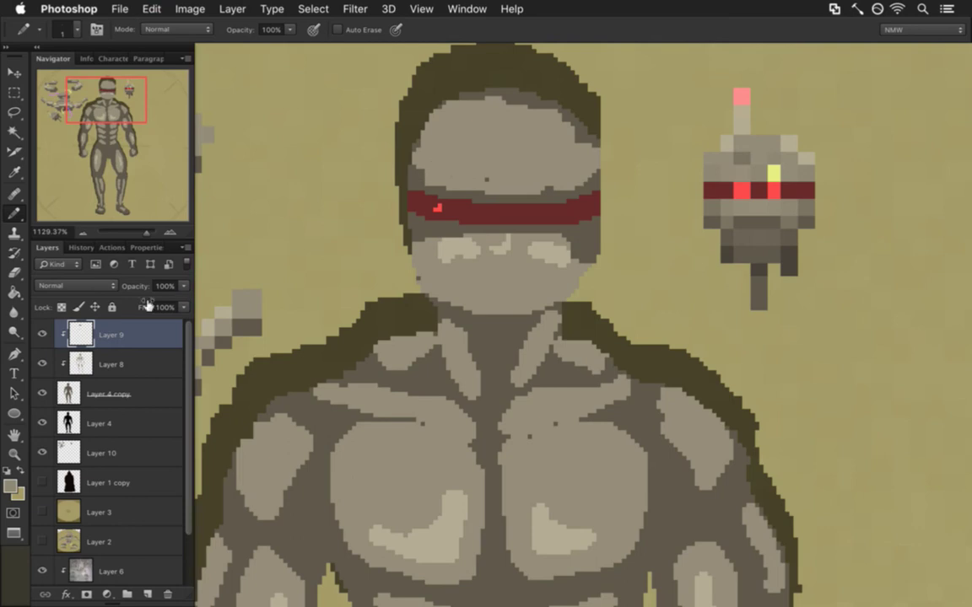
# Release Layer 9's clipping mask to expose the full visor stroke and clip the layer again
pyautogui.keyDown('alt'); pyautogui.click(70, 364); pyautogui.keyUp('alt')
pyautogui.keyDown('alt'); pyautogui.click(88, 349); pyautogui.keyUp('alt')
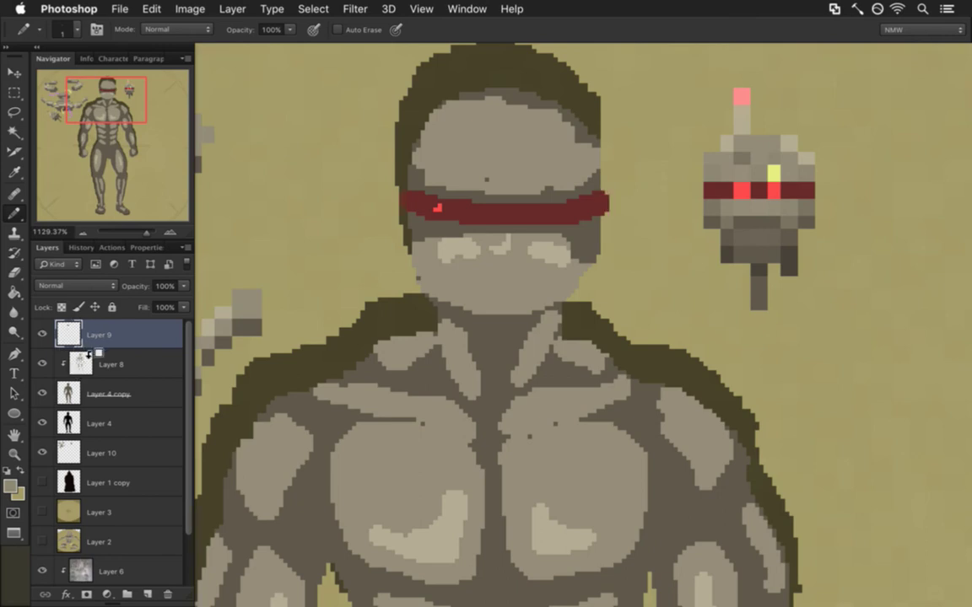
pyautogui.keyDown('alt'); pyautogui.click(91, 353); pyautogui.keyUp('alt')
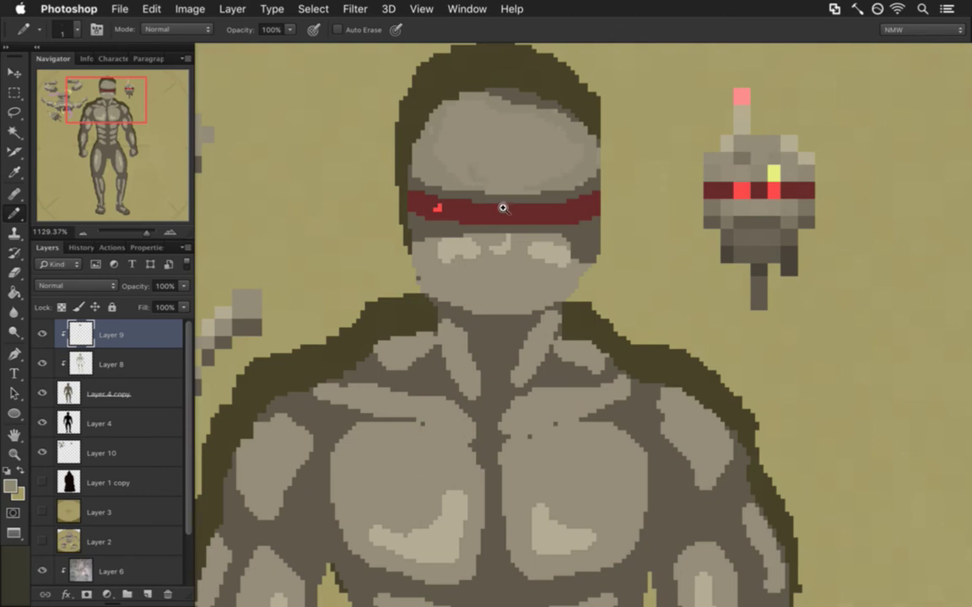
# Draw a vertical one-pixel centre seam down the forehead to the visor in a slightly darker grey
pyautogui.scroll(2, 503, 209)
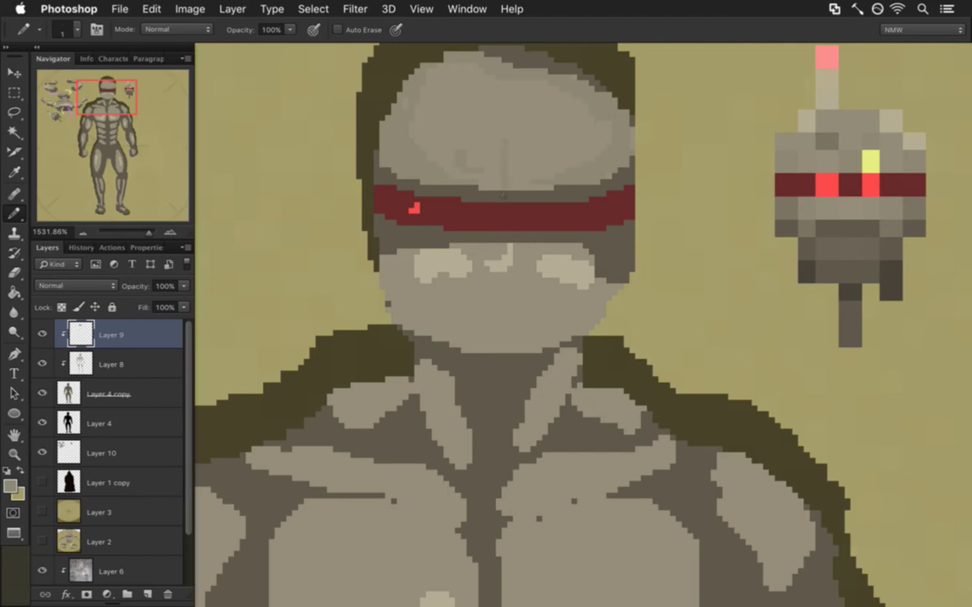
pyautogui.scroll(3, 506, 203)
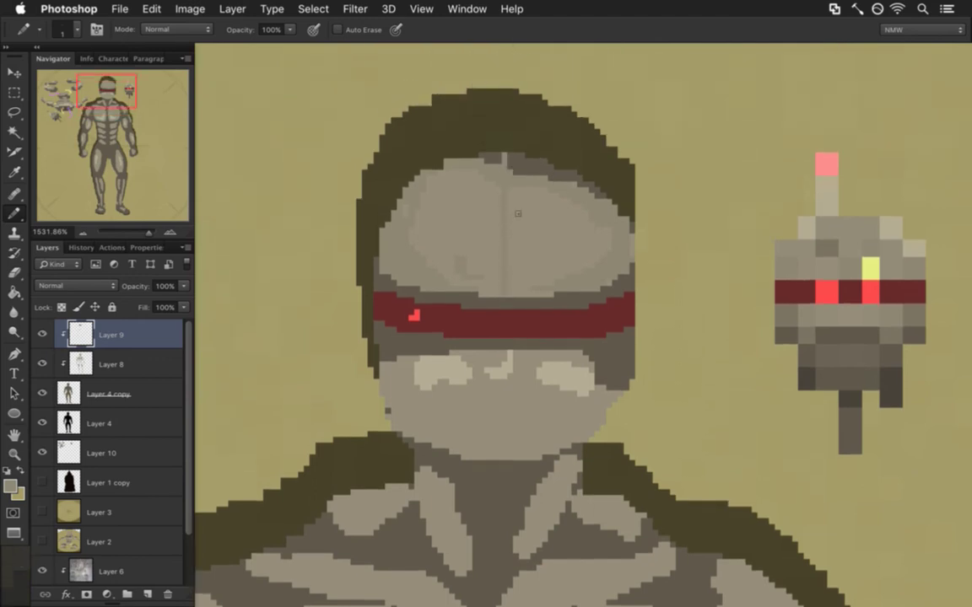
# Choose black as the pencil colour and dot pixels at 50% and 30% opacity in the shadow above the forehead
pyautogui.press('i')
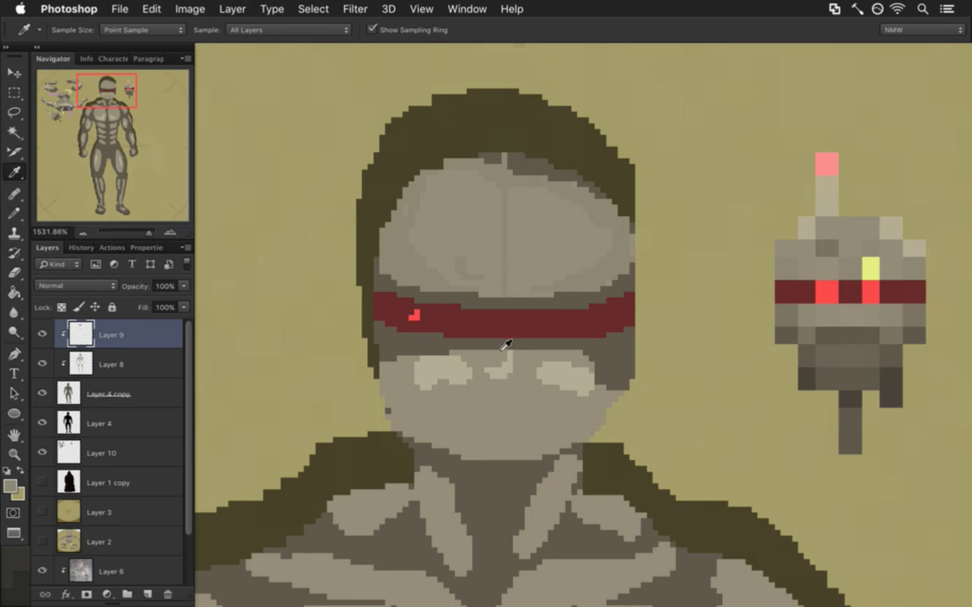
pyautogui.click(380, 321)
pyautogui.click(11, 485)
pyautogui.moveTo(229, 314); pyautogui.dragTo(229, 384)
pyautogui.click(376, 181)
pyautogui.press('b')
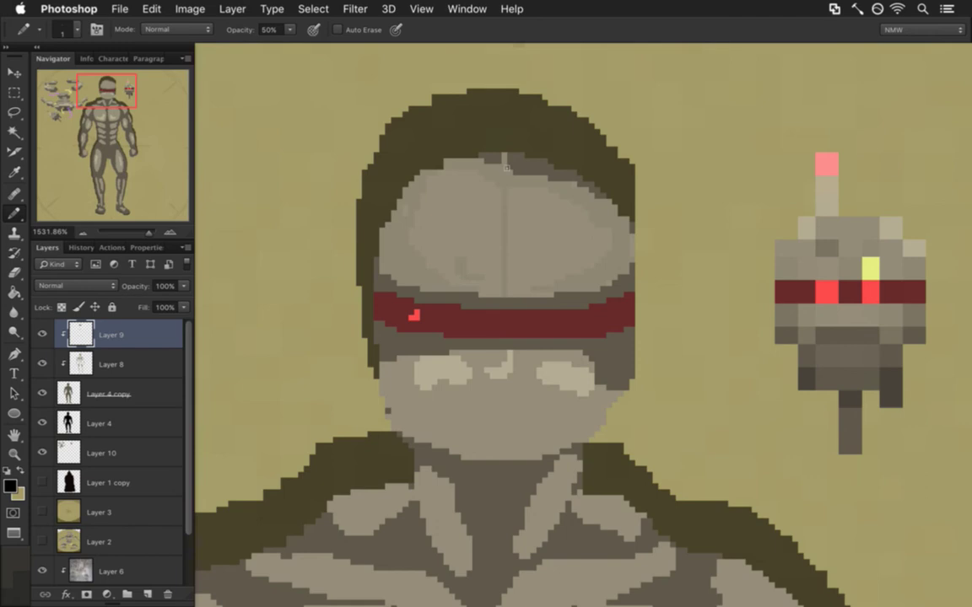
pyautogui.click(521, 163)
pyautogui.press('3')
pyautogui.press('i')
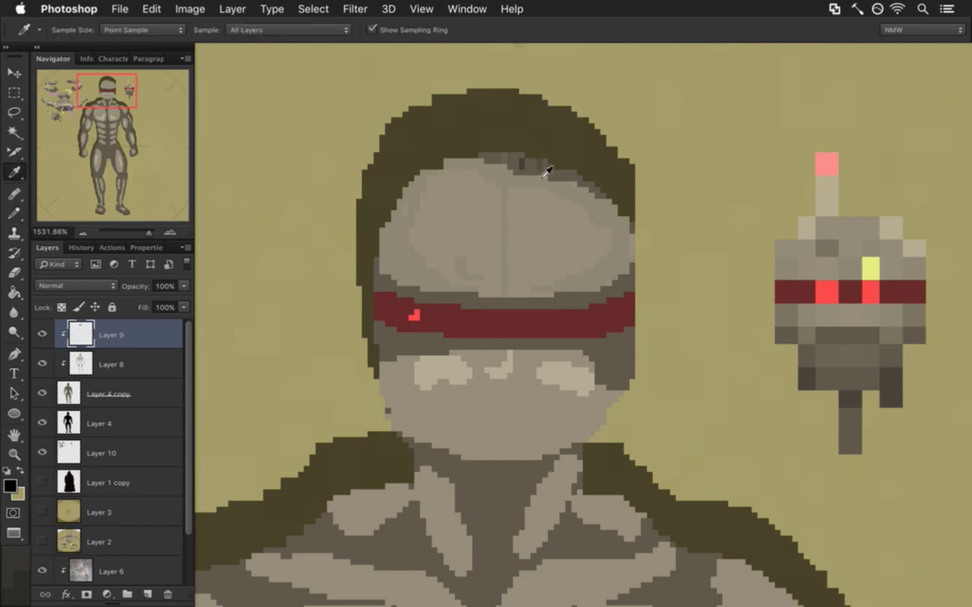
# Restore 100% pencil opacity and rework the seam's upper end and surrounding shadow with sampled grey blends
pyautogui.click(511, 165)
pyautogui.press('b')
pyautogui.press('0')
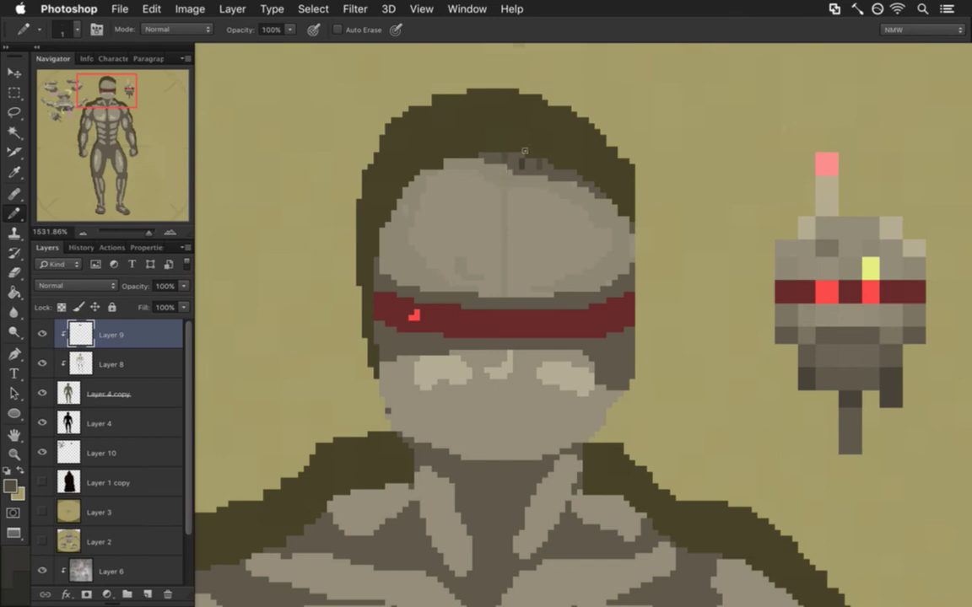
pyautogui.press('i')
pyautogui.click(519, 165)
pyautogui.press('b')
pyautogui.press('i')
pyautogui.click(523, 166)
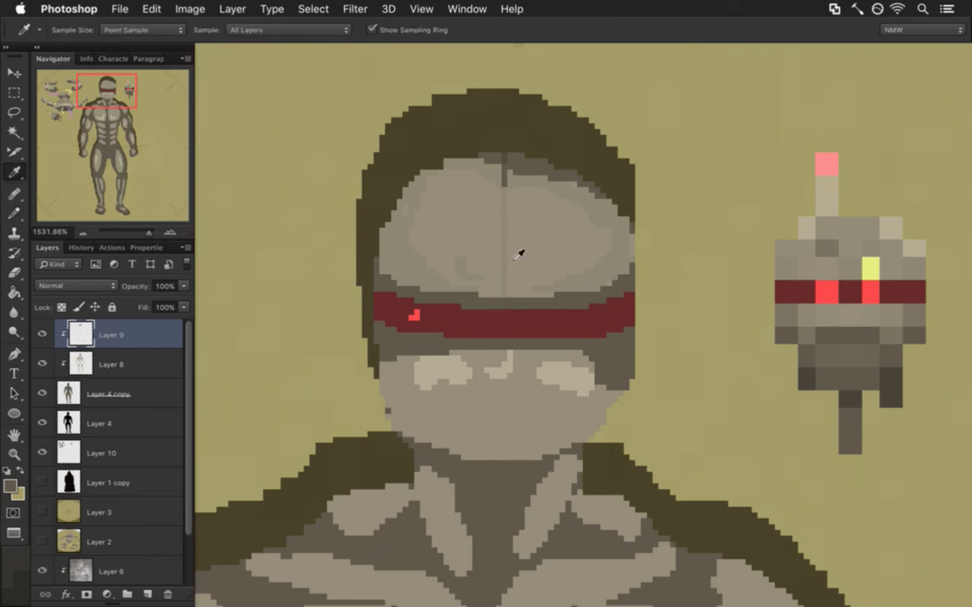
pyautogui.press('b')
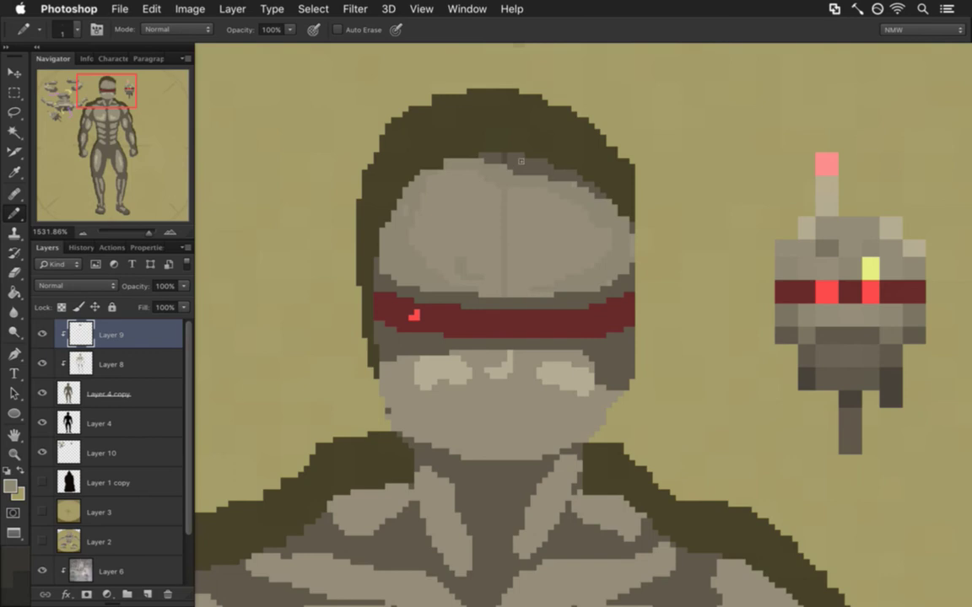
# Draw blocky circuit markings on both sides of the forehead seam and continue the seam down to the chin
pyautogui.keyDown('alt'); pyautogui.click(511, 245); pyautogui.keyUp('alt')
pyautogui.press('super+z')
pyautogui.press('super+z')
pyautogui.keyDown('alt'); pyautogui.click(494, 306); pyautogui.keyUp('alt')
pyautogui.moveTo(460, 336)
pyautogui.mouseDown()
pyautogui.moveTo(401, 337)
pyautogui.moveTo(473, 338)
pyautogui.mouseUp()
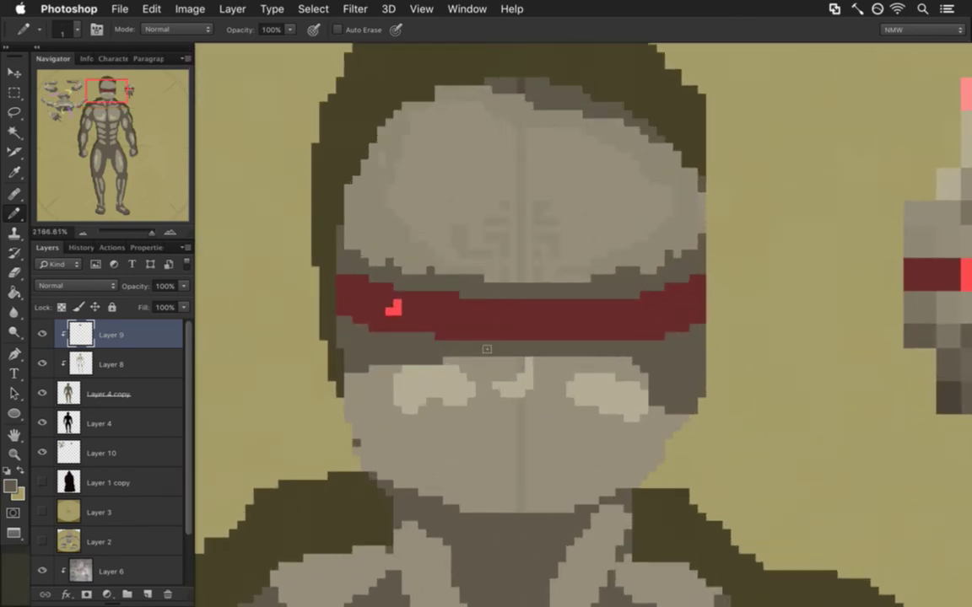
# Paint a dark grey shadow along the forehead's upper edge so both sides of the seam match
pyautogui.moveTo(488, 320); pyautogui.dragTo(504, 225)
pyautogui.press('i')
pyautogui.click(506, 212)
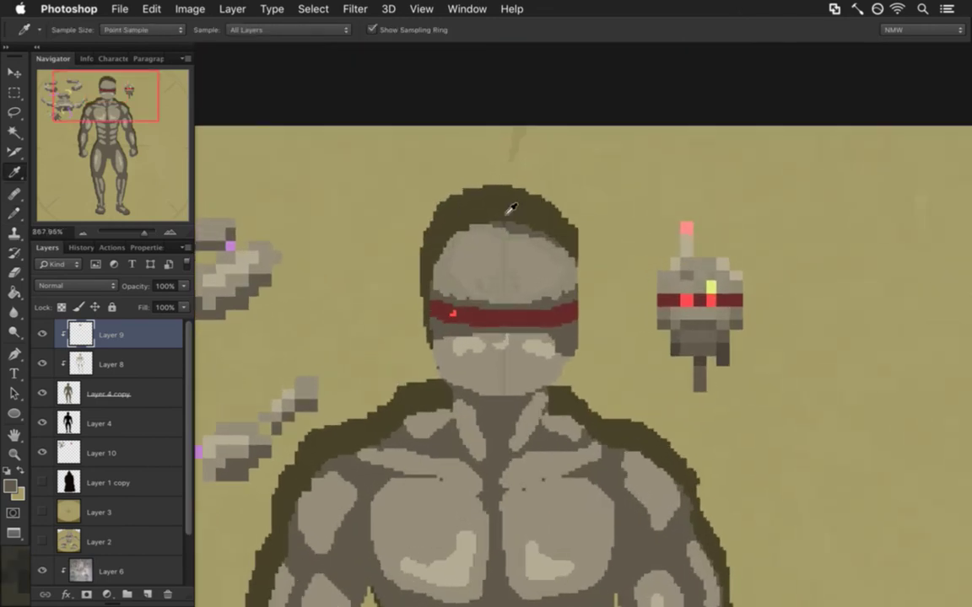
pyautogui.press('b')
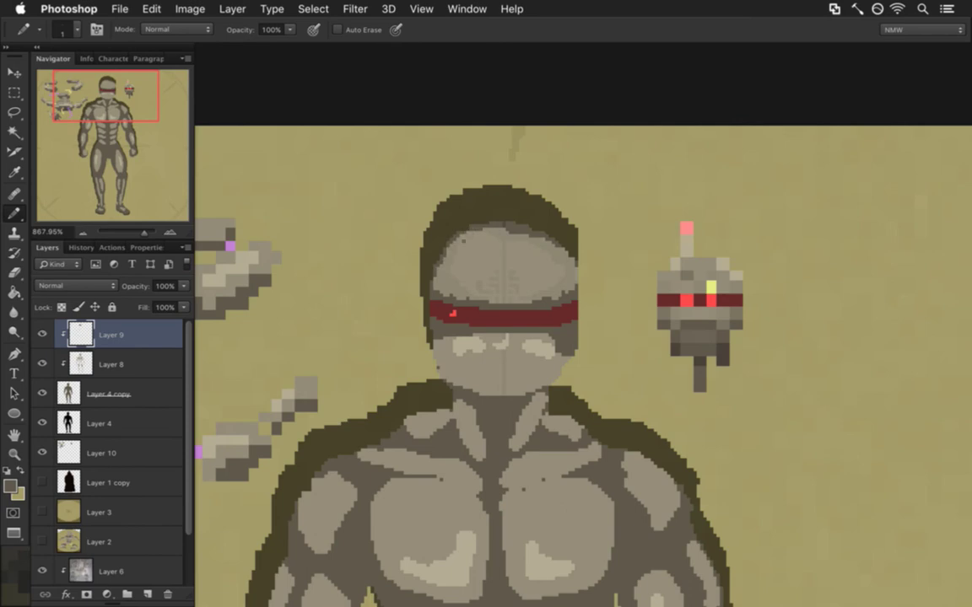
# Round off the forehead's upper contour and soften its edge with sampled light and mid greys
pyautogui.keyDown('alt'); pyautogui.click(494, 241); pyautogui.keyUp('alt')
pyautogui.keyDown('alt'); pyautogui.click(430, 213); pyautogui.keyUp('alt')
pyautogui.scroll(3, 555, 278)
pyautogui.press('i')
pyautogui.click(447, 181)
pyautogui.press('b')
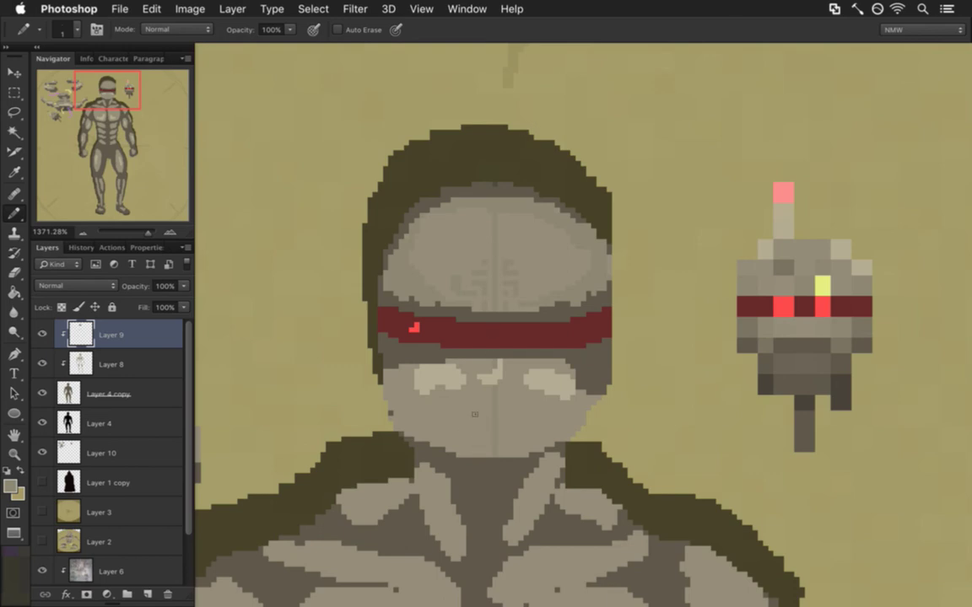
# Draw a wide mouth across the centre seam on the lower face in a subtle darker grey
pyautogui.press('i')
pyautogui.click(455, 382)
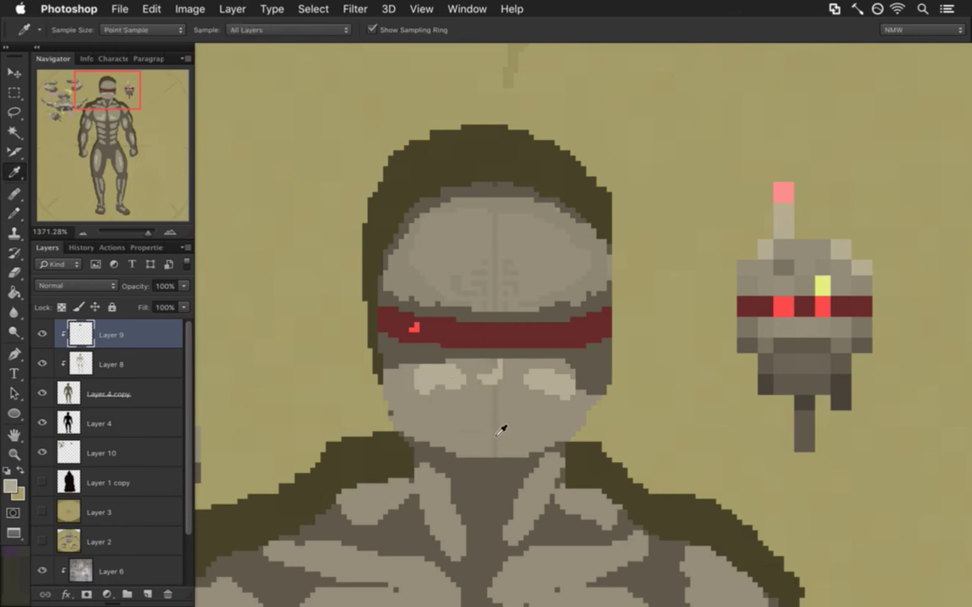
pyautogui.press('b')
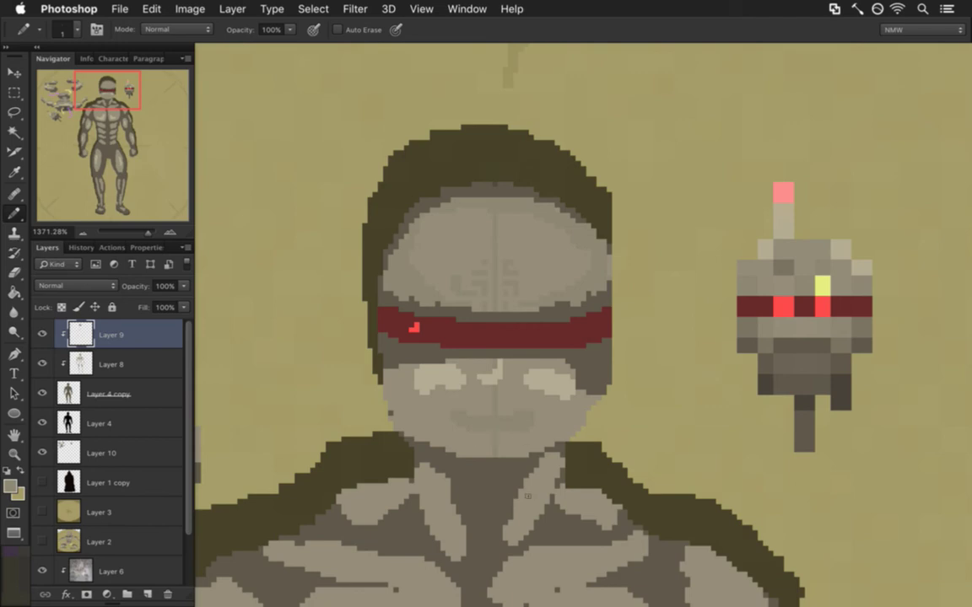
# Thin the mouth to a straight line and shade both cheeks with greys sampled from the face
pyautogui.keyDown('alt'); pyautogui.click(471, 406); pyautogui.keyUp('alt')
pyautogui.keyDown('alt'); pyautogui.click(504, 415); pyautogui.keyUp('alt')
pyautogui.moveTo(427, 413); pyautogui.dragTo(367, 409)
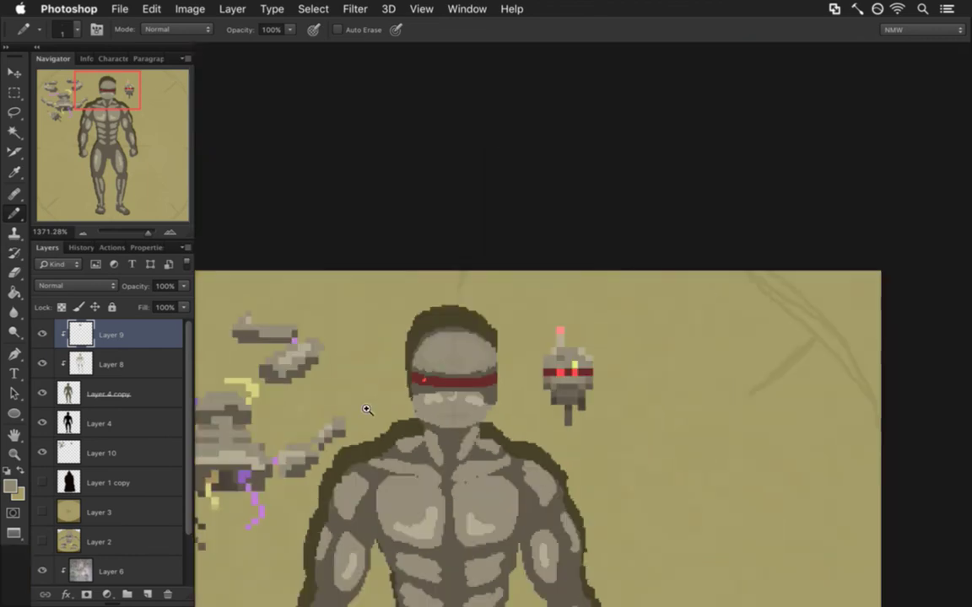
pyautogui.click(366, 410)
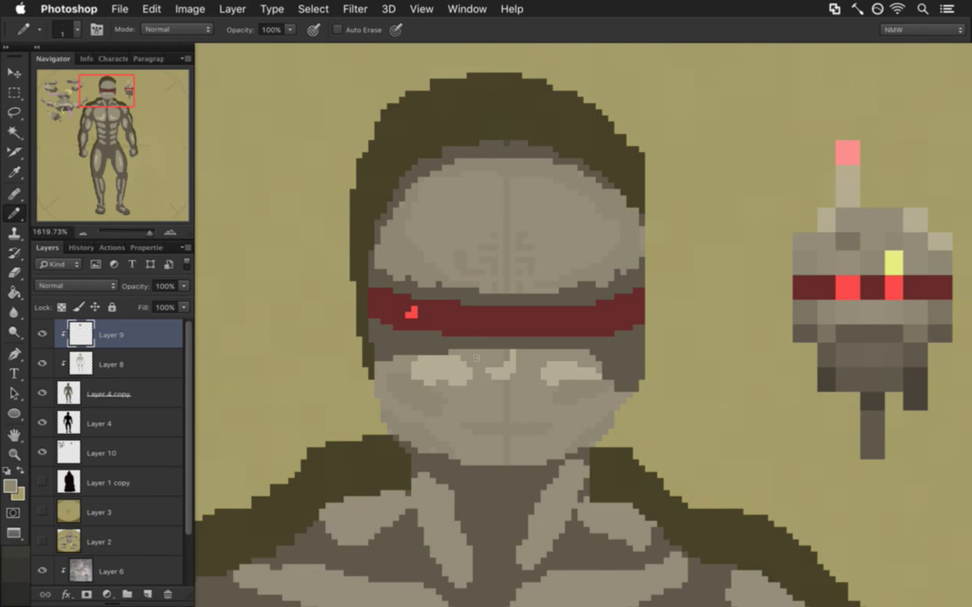
# Draw a diagonal pixel highlight along the forehead's lower left curve in the light tone sampled from the nose
pyautogui.press('i')
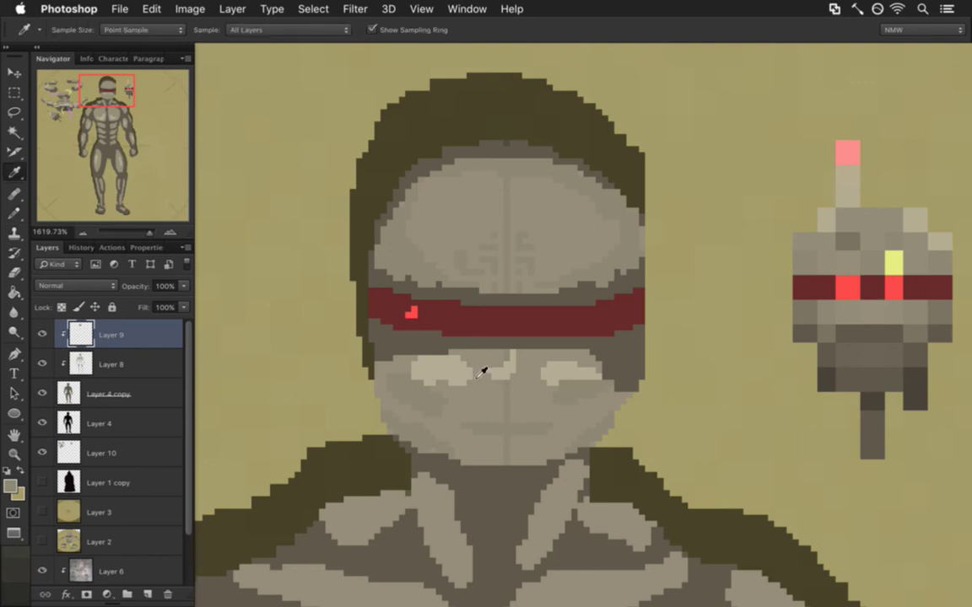
pyautogui.click(506, 367)
pyautogui.press('b')
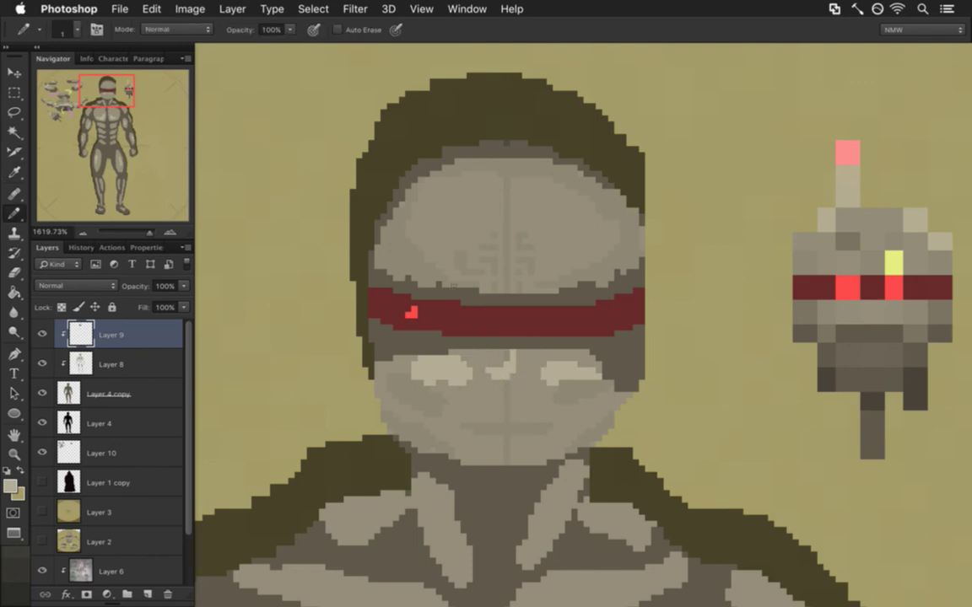
pyautogui.click(420, 248)
pyautogui.click(415, 242)
pyautogui.click(408, 235)
pyautogui.click(433, 267)
pyautogui.moveTo(452, 280); pyautogui.dragTo(469, 273)
# Paint out the broad highlight on the right cheek beneath the visor with the surrounding face grey
pyautogui.moveTo(426, 313)
pyautogui.mouseDown()
pyautogui.moveTo(314, 327)
pyautogui.moveTo(380, 330)
pyautogui.mouseUp()
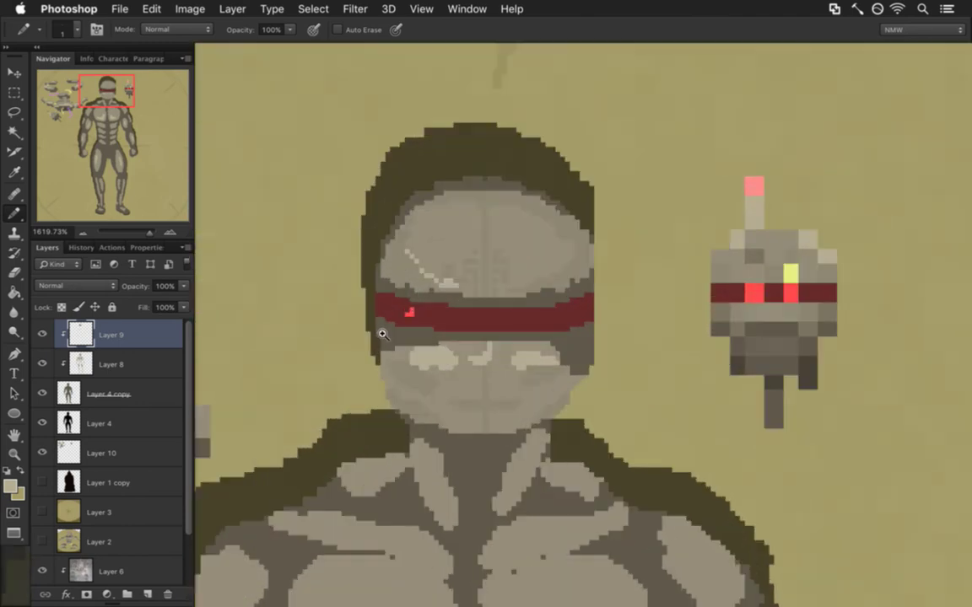
pyautogui.moveTo(496, 379); pyautogui.dragTo(540, 380)
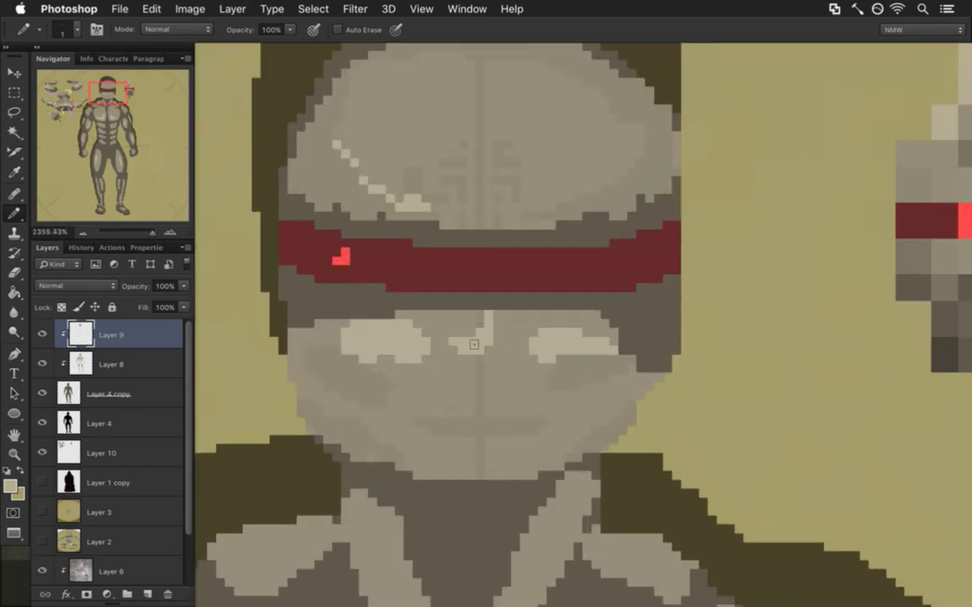
pyautogui.keyDown('alt'); pyautogui.click(521, 357); pyautogui.keyUp('alt')
pyautogui.press('b')
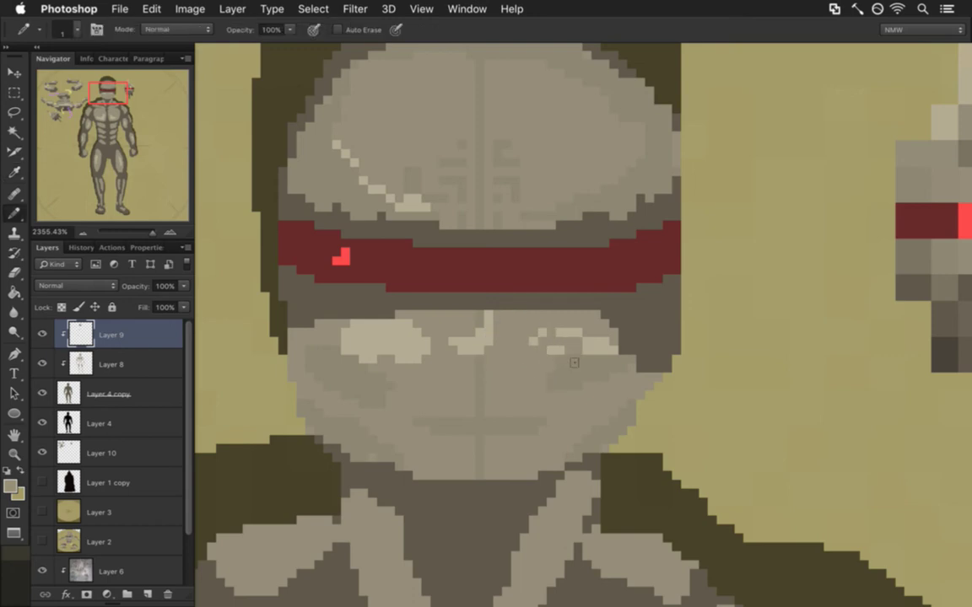
pyautogui.click(586, 350)
pyautogui.click(533, 342)
pyautogui.click(542, 332)
pyautogui.moveTo(560, 333); pyautogui.dragTo(551, 350)
# Draw a thin, broken diagonal highlight on the right cheek in the sampled light tone
pyautogui.press('i')
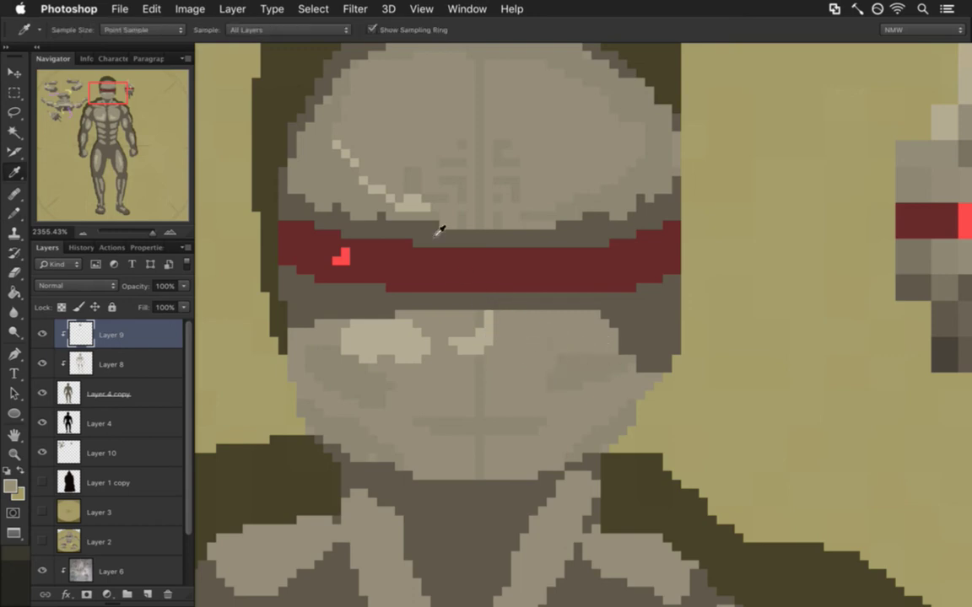
pyautogui.press('b')
pyautogui.moveTo(515, 324); pyautogui.dragTo(605, 351)
pyautogui.moveTo(413, 395)
pyautogui.mouseDown()
pyautogui.moveTo(326, 396)
pyautogui.moveTo(393, 395)
pyautogui.mouseUp()
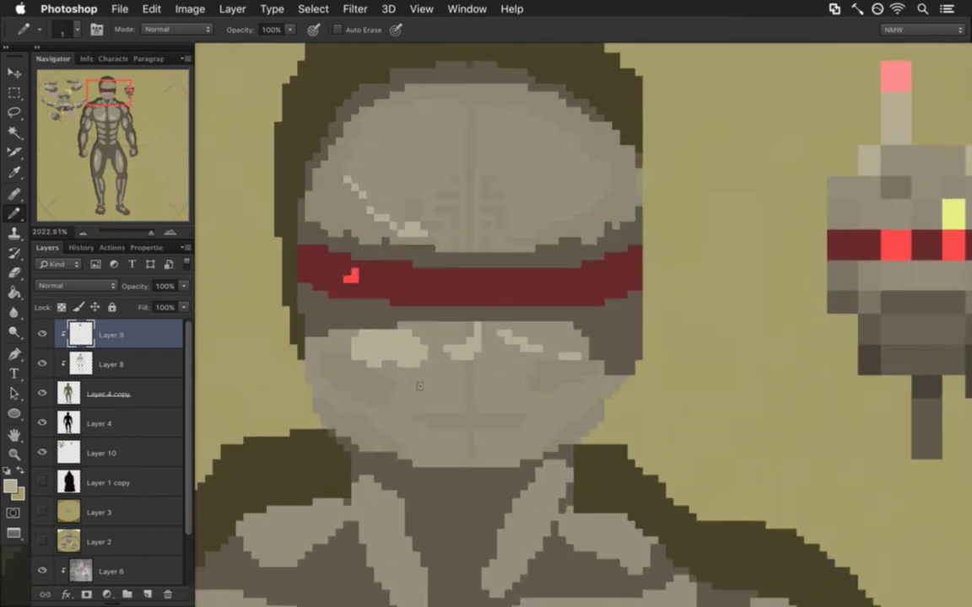
# Add small pixel marks to the forehead, above the mouth and on the chin with greys sampled from the face
pyautogui.press('i')
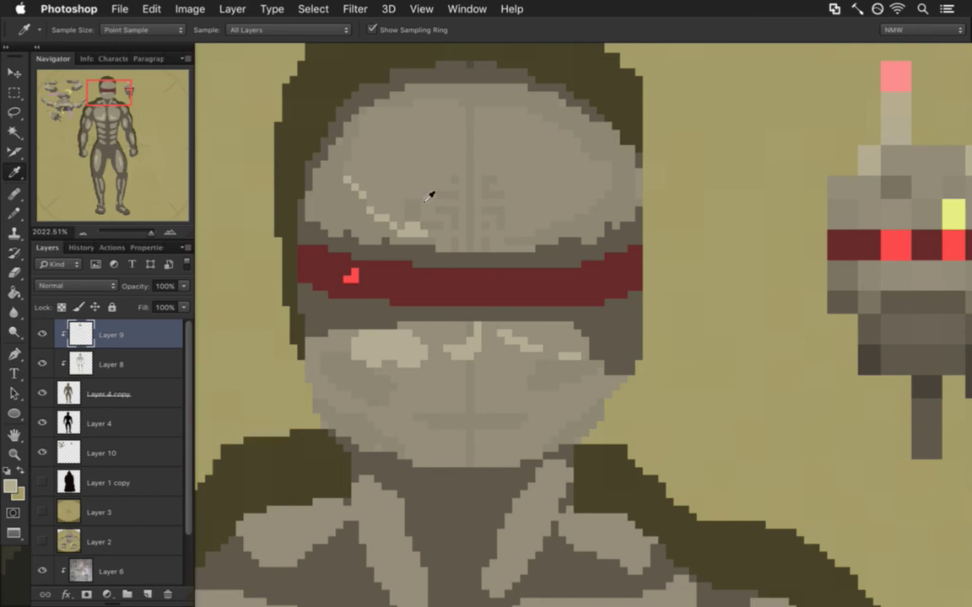
pyautogui.press('b')
pyautogui.keyDown('alt'); pyautogui.click(420, 361); pyautogui.keyUp('alt')
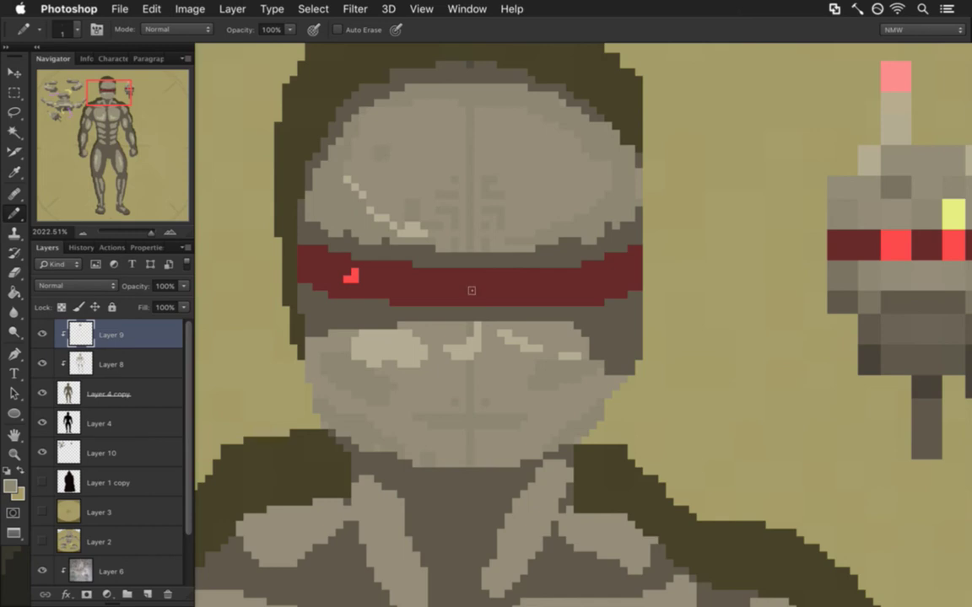
pyautogui.keyDown('alt'); pyautogui.click(574, 196); pyautogui.keyUp('alt')
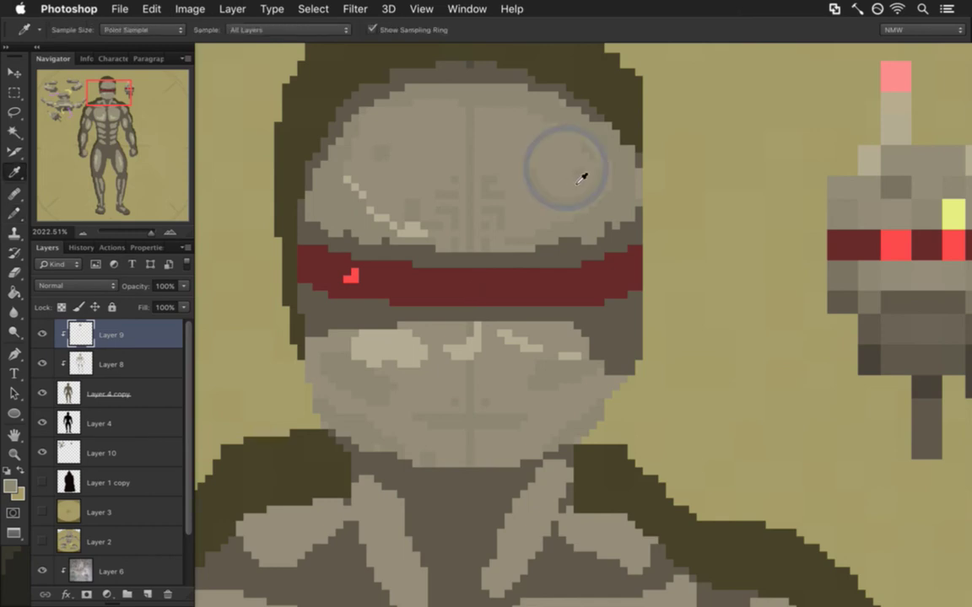
pyautogui.keyDown('alt'); pyautogui.click(600, 173); pyautogui.keyUp('alt')
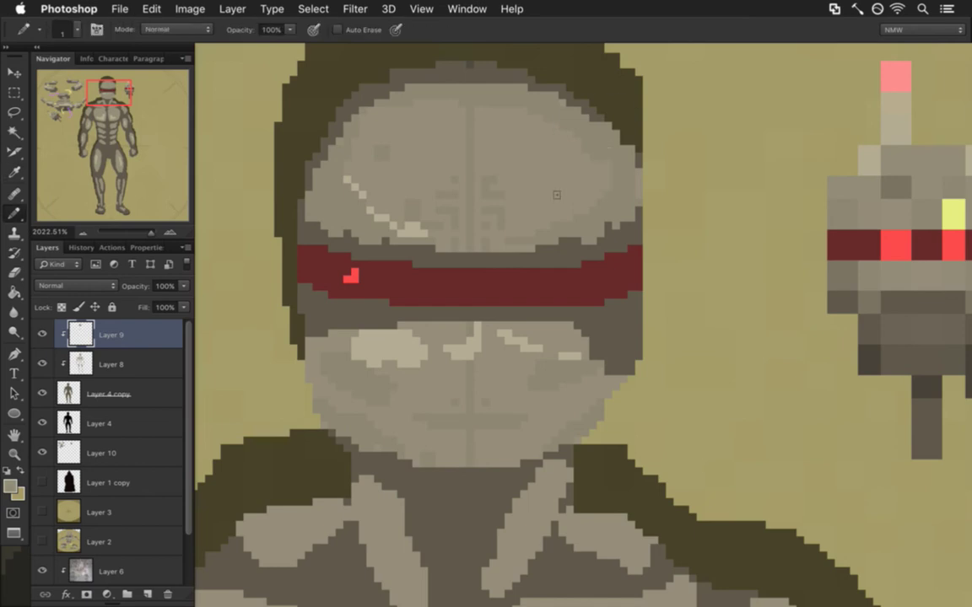
# Compare the full figure with and without Layer 9, and hide Layer 10 containing the droid sketches
pyautogui.scroll(-5, 337, 270)
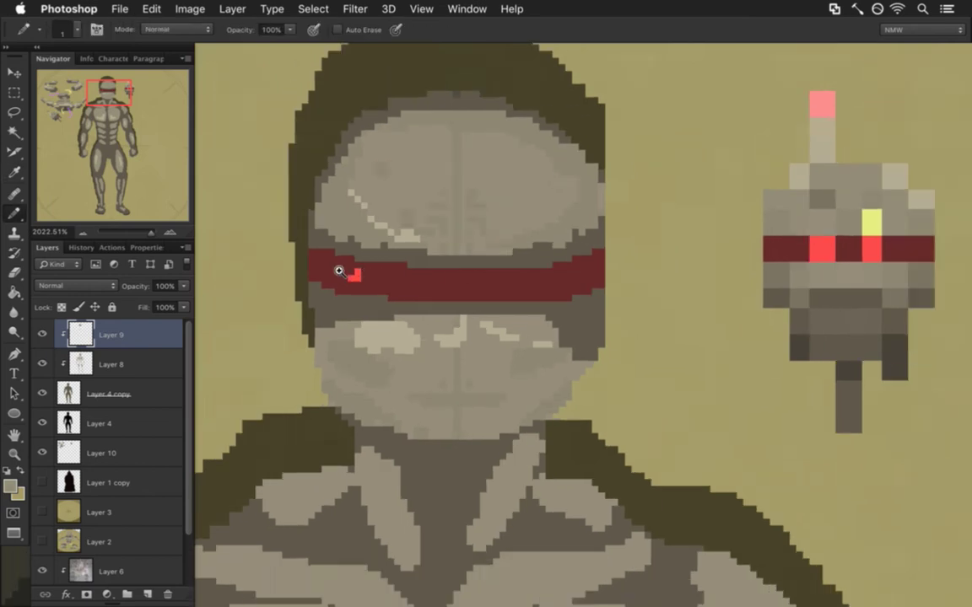
pyautogui.scroll(-4, 405, 334)
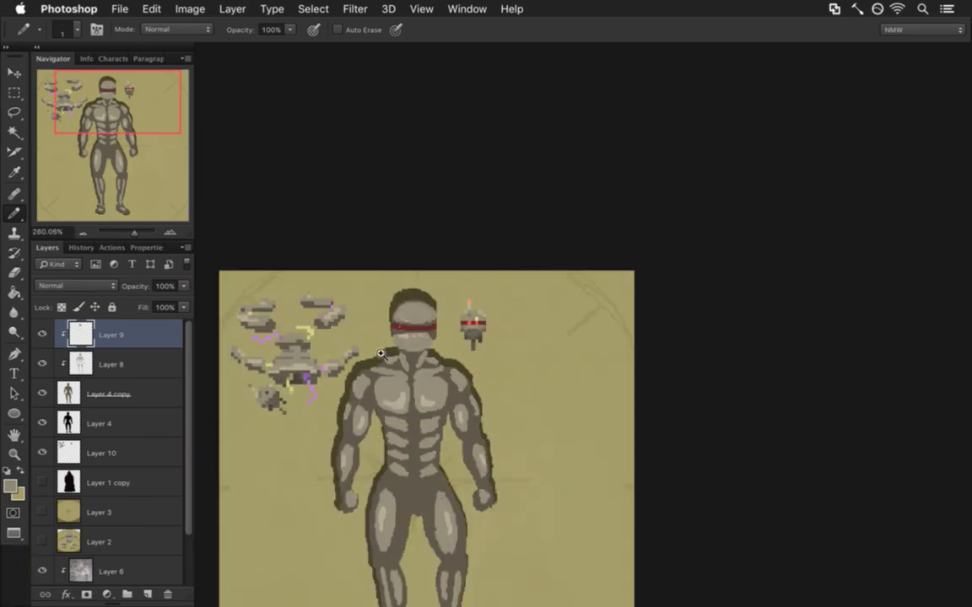
pyautogui.moveTo(427, 326); pyautogui.dragTo(595, 120)
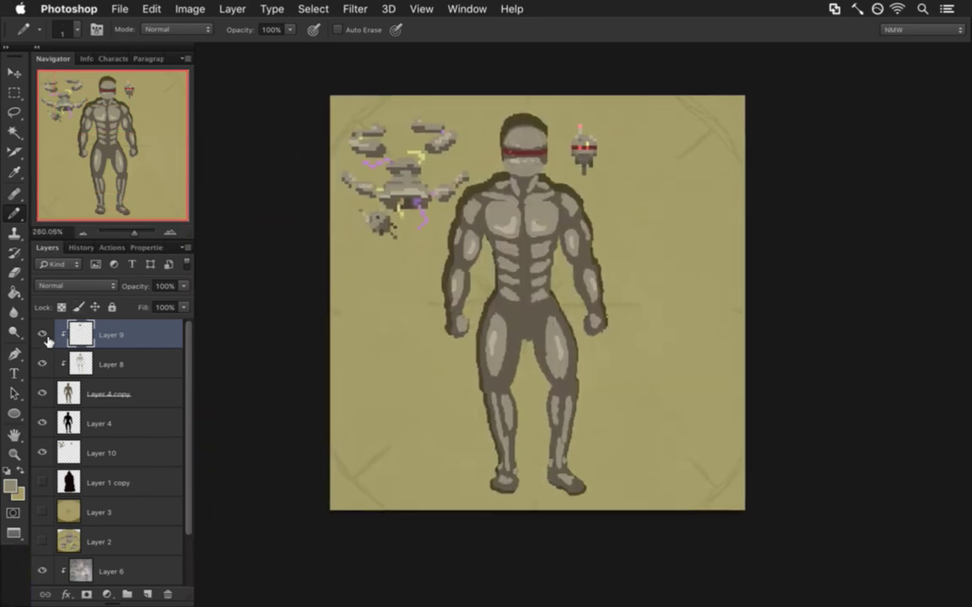
pyautogui.click(44, 335)
pyautogui.click(43, 335)
pyautogui.click(43, 452)
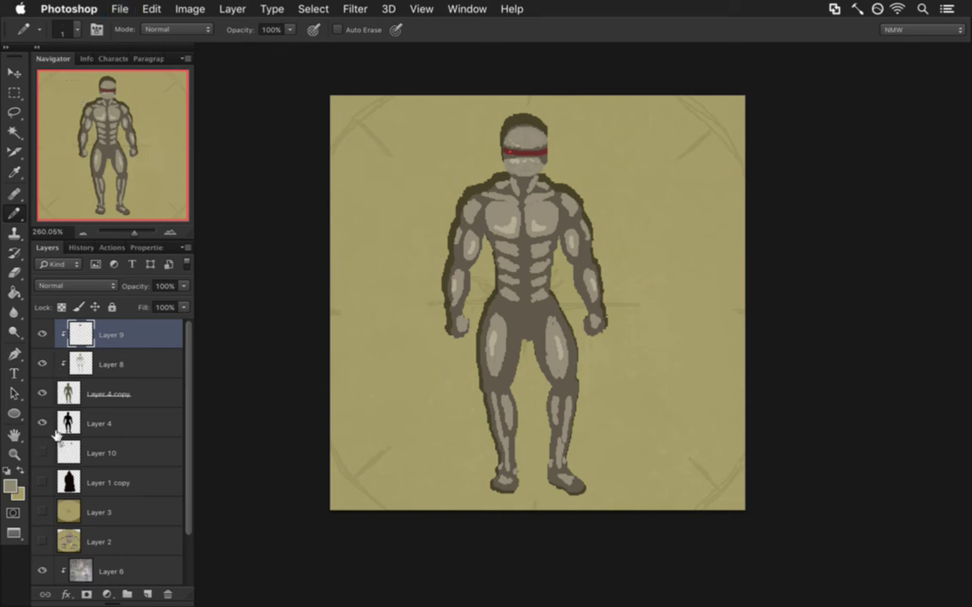
# Export the artwork for web as PNG-24 under the name SceneJib0.png, replacing the existing file
pyautogui.press('super+alt+shift+s')
pyautogui.press('Return')
pyautogui.press('Right')
pyautogui.write('0')
pyautogui.press('Return')
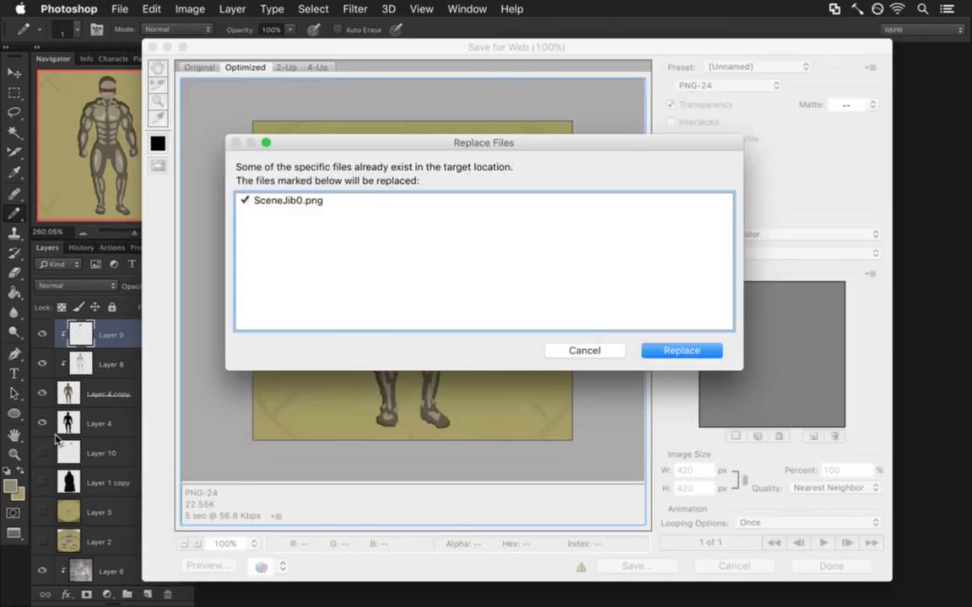
pyautogui.press('Return')
# Switch to iTerm2, rebuild and run Songbringer to preview the outro cutscene, and quit the game
pyautogui.press('super+Tab')
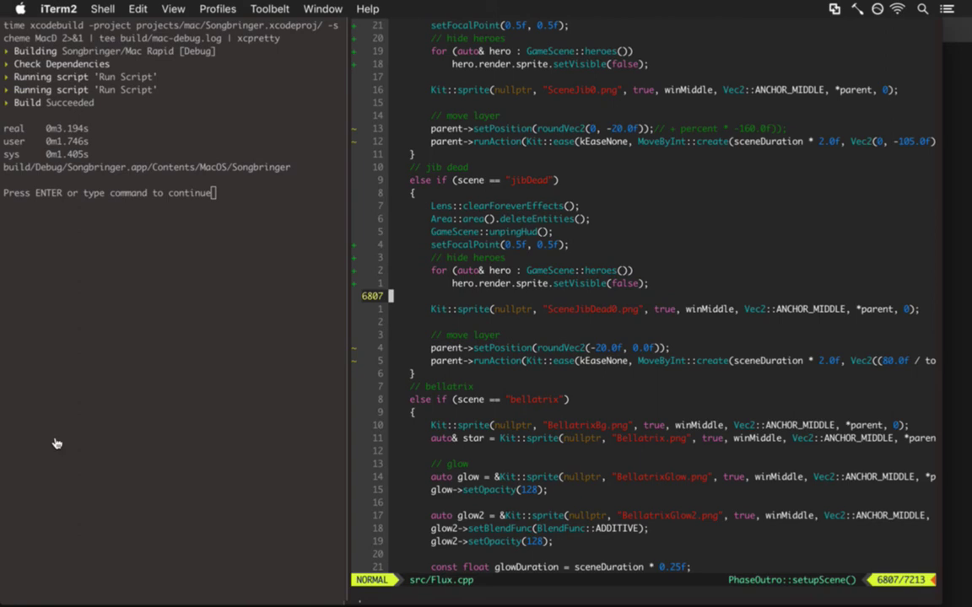
pyautogui.press('Return')
pyautogui.hotkey('ctrl', 'l')
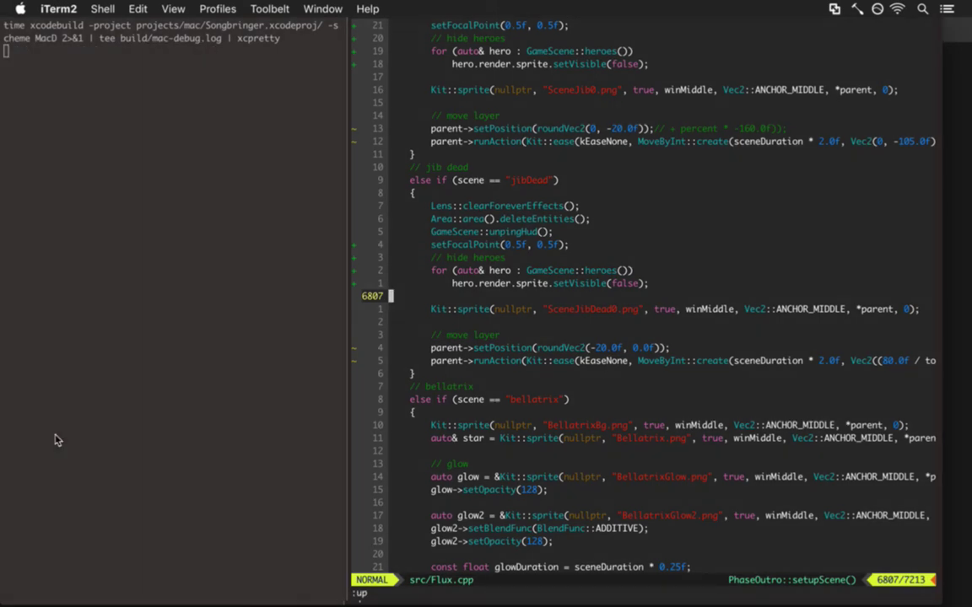
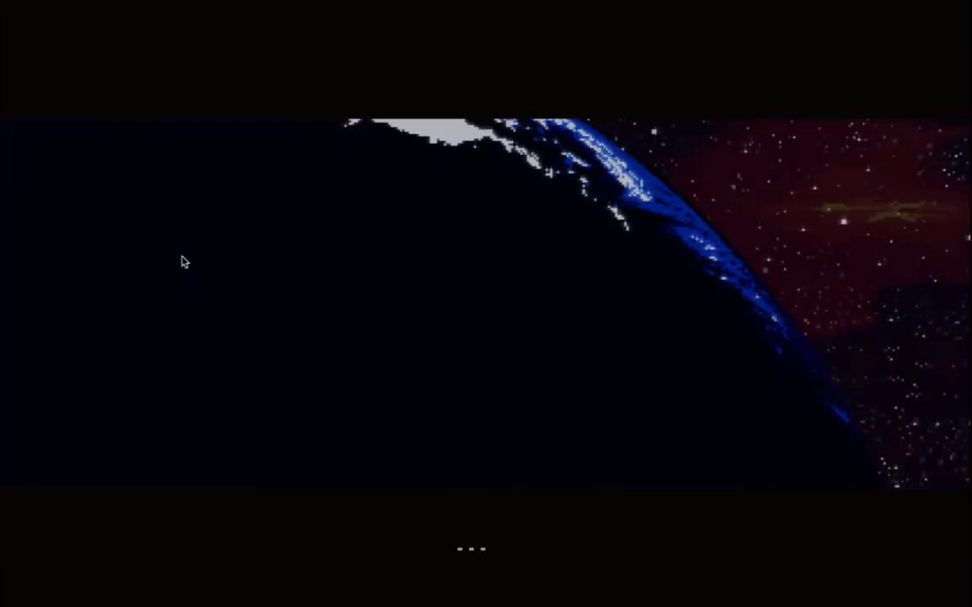
pyautogui.press('super+q')
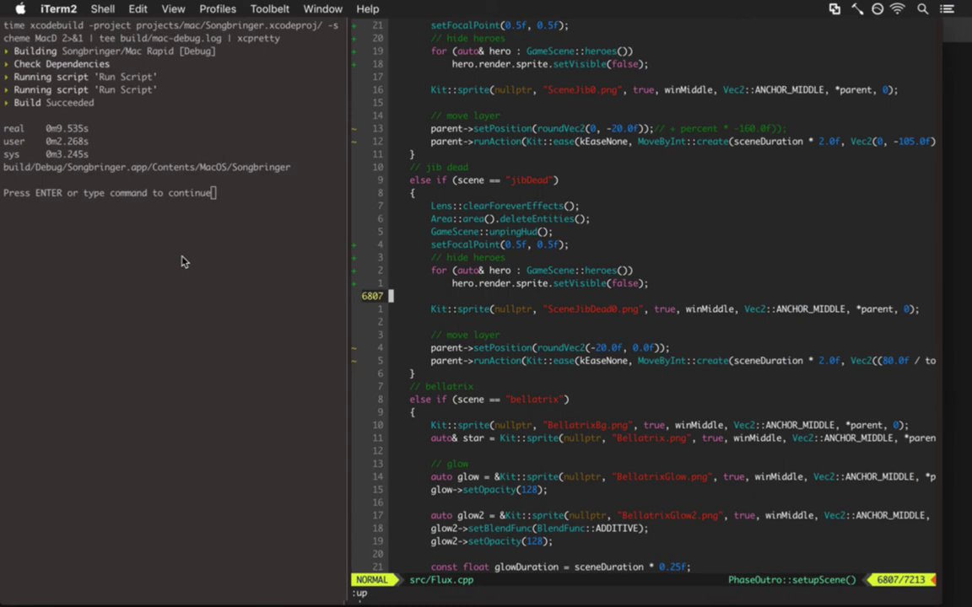
pyautogui.press('super+Tab')
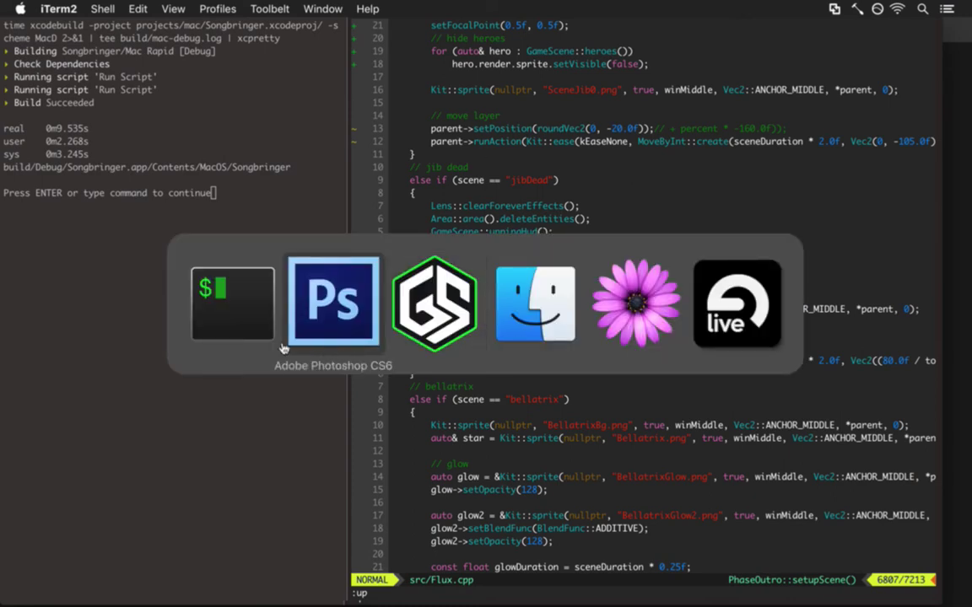
pyautogui.click(230, 308)
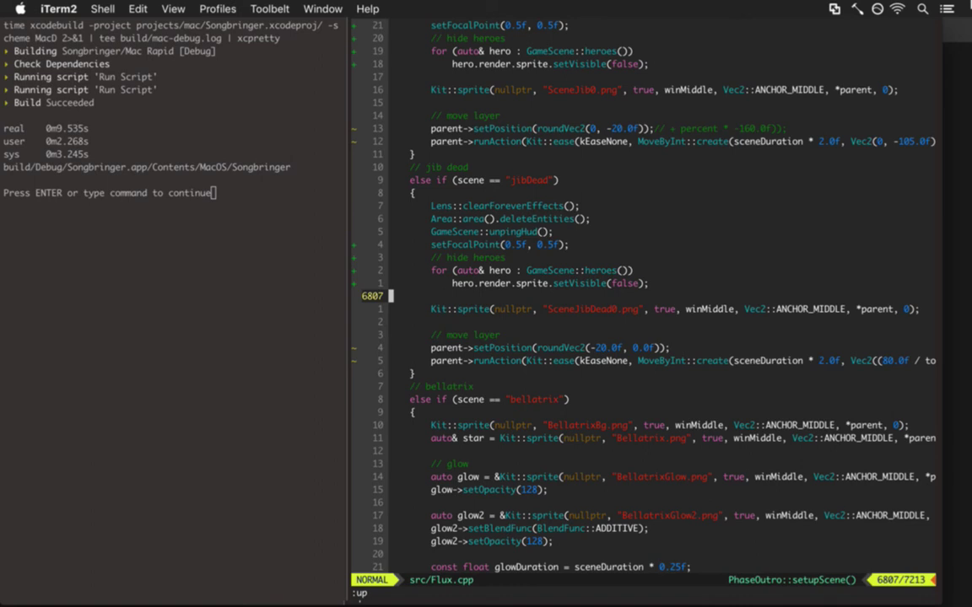
# Commit raw/sheets/ and raw/sprites/ with git from Vim, using "." as the commit message
pyautogui.write(':!git commit raw/')
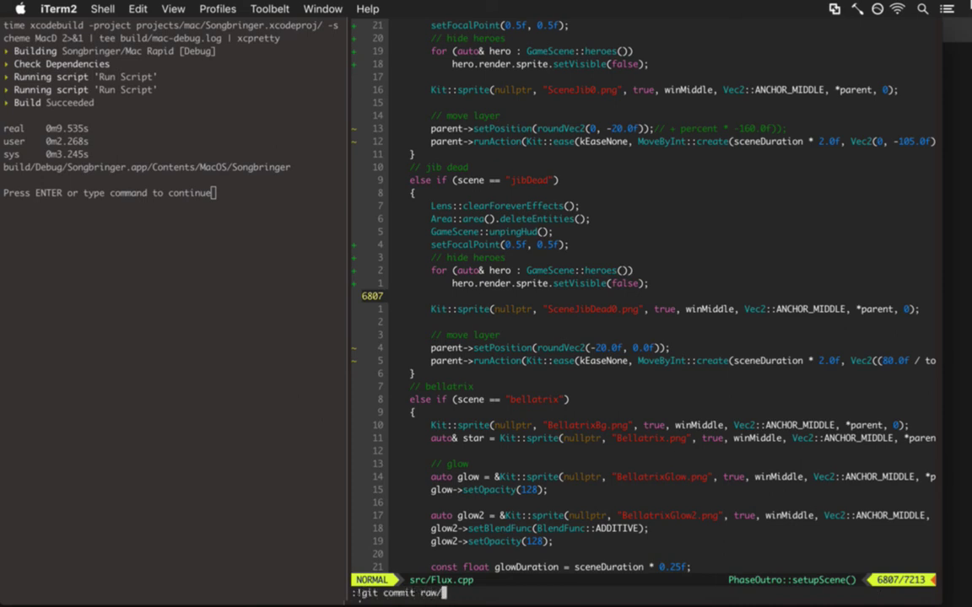
pyautogui.write('sheets/ raw/sprites/')
pyautogui.press('Return')
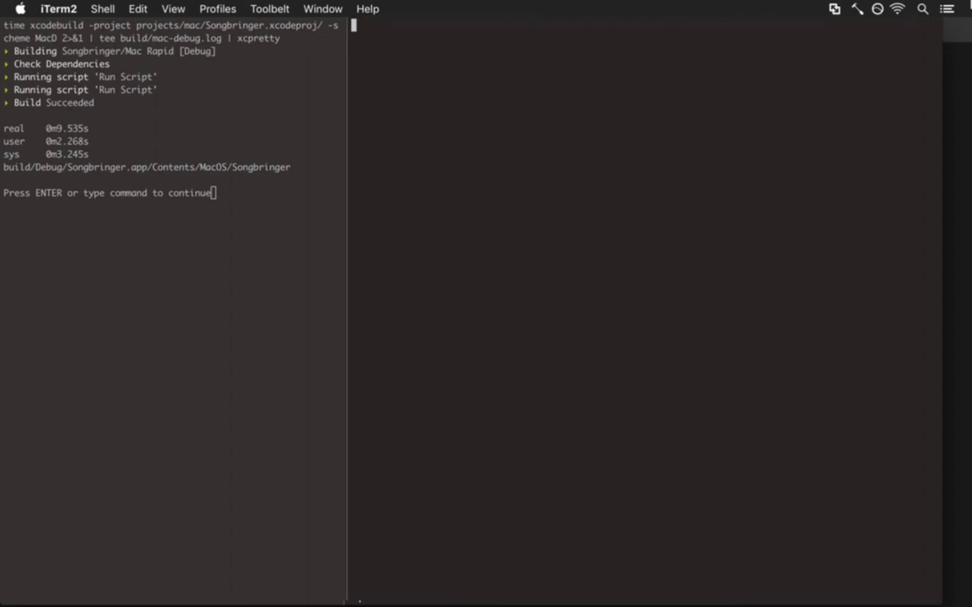
pyautogui.write('i.')
pyautogui.press('Escape')
pyautogui.write(':x')
pyautogui.press('Return')
pyautogui.press('Return')
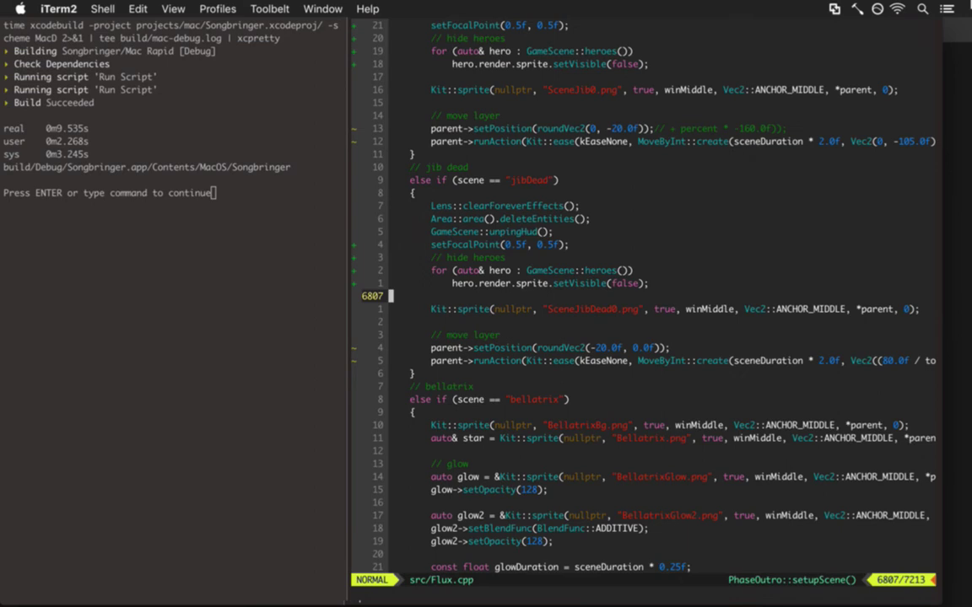
# Uncomment the two jibScene entries that follow the "brain" entries in PhaseOutro::setScenes() of Flux.cpp
pyautogui.press('4')
pyautogui.press('k')
pyautogui.press('[')
pyautogui.press('c')
pyautogui.press('[')
pyautogui.press('c')
pyautogui.press('[')
pyautogui.press('c')
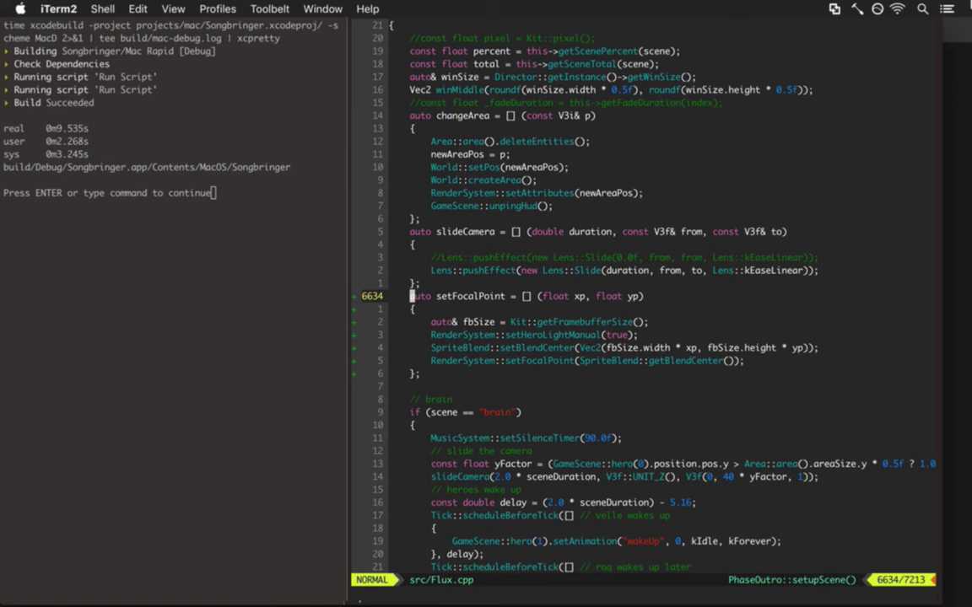
pyautogui.press('[')
pyautogui.press('c')
pyautogui.press('x')
pyautogui.press('x')
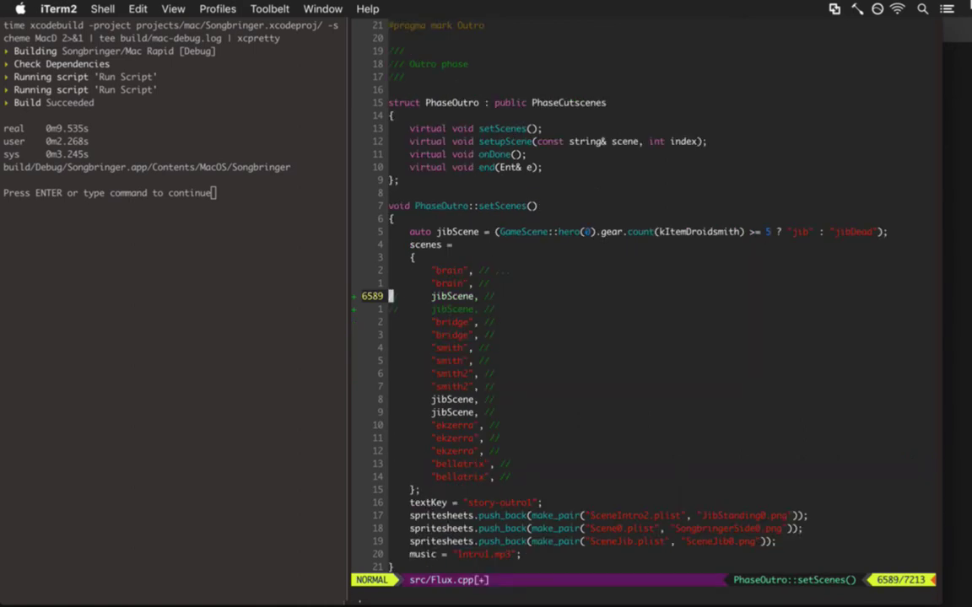
pyautogui.press('j')
pyautogui.press('x')
pyautogui.press('x')
# Comment out the two jibScene entries after "smith2" in the scenes list and save Flux.cpp
pyautogui.press('j')
pyautogui.press('j')
pyautogui.press('j')
pyautogui.press('j')
pyautogui.press('j')
pyautogui.press('j')
pyautogui.press('j')
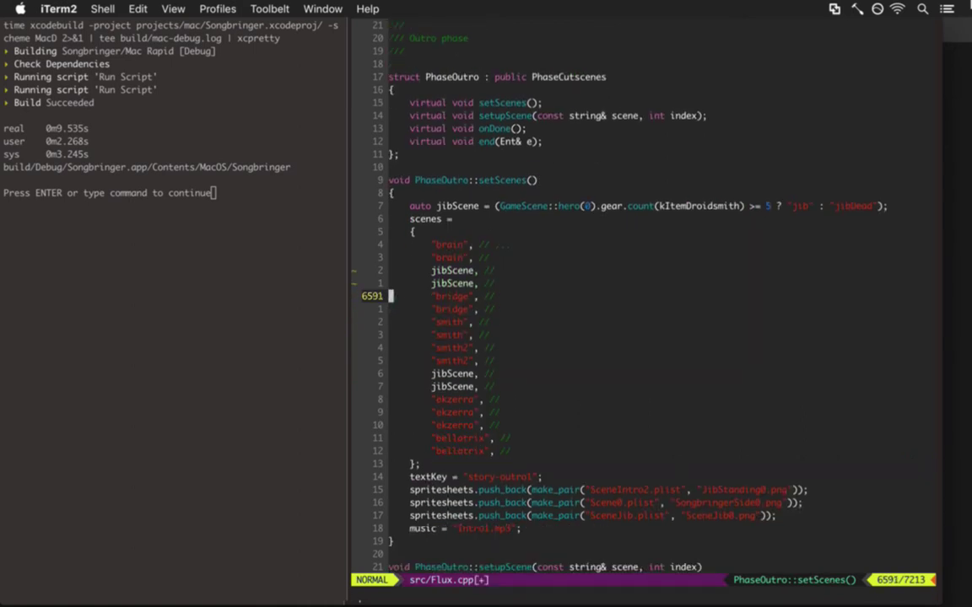
pyautogui.press('i')
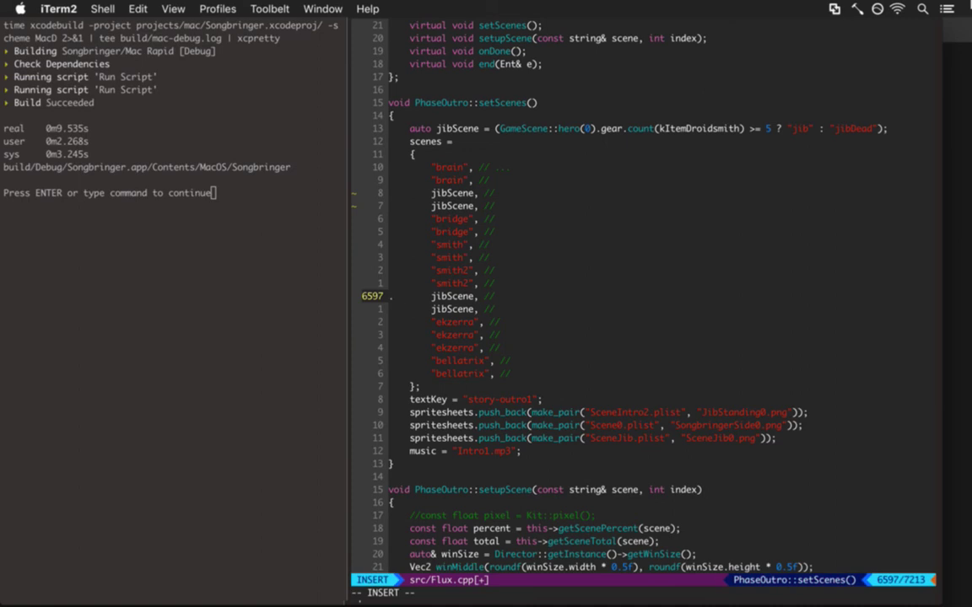
pyautogui.write('//')
pyautogui.press('Escape')
pyautogui.press('j')
pyautogui.press('.')
pyautogui.write(':w')
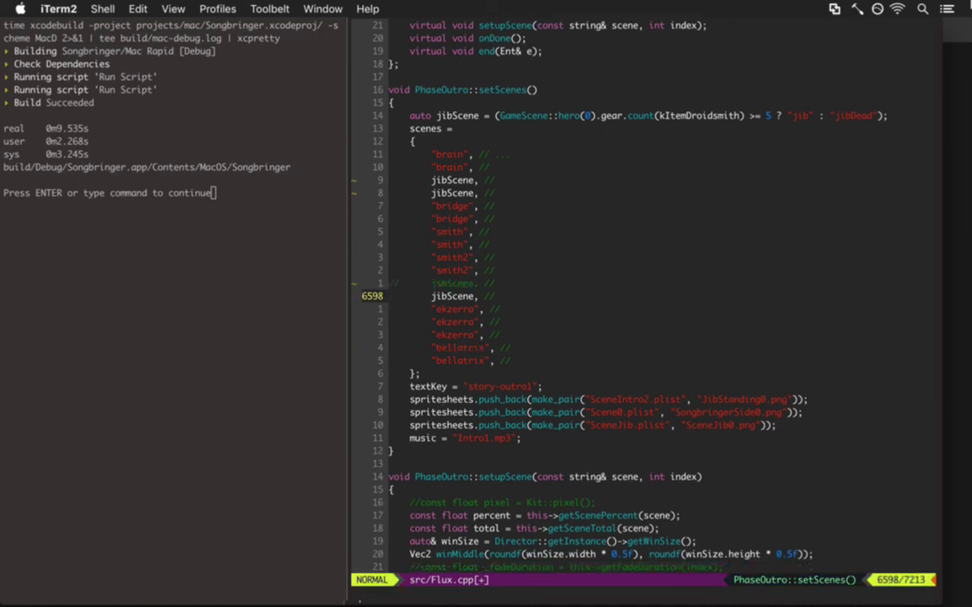
pyautogui.press('Return')
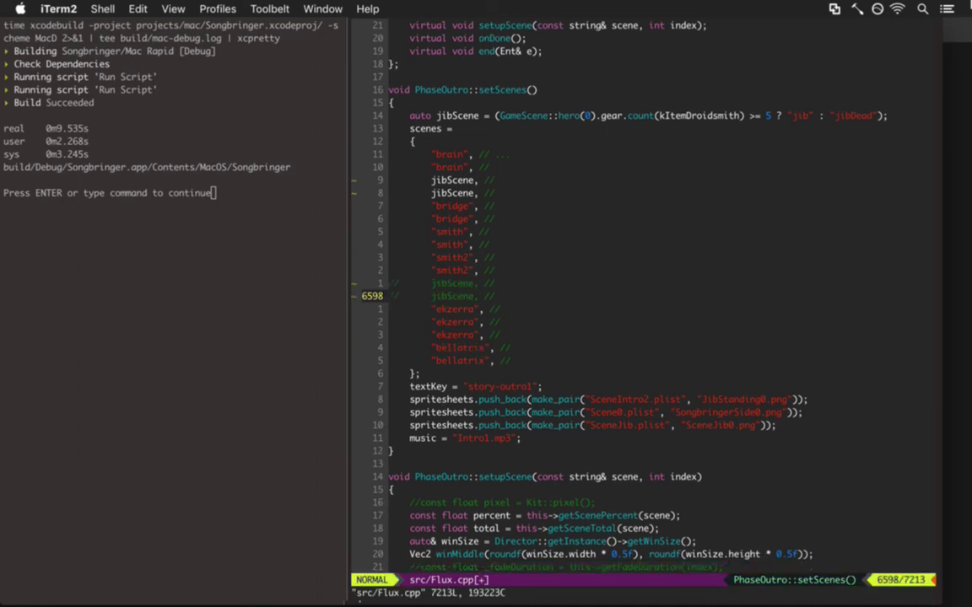
pyautogui.write(':w')
pyautogui.press('Return')
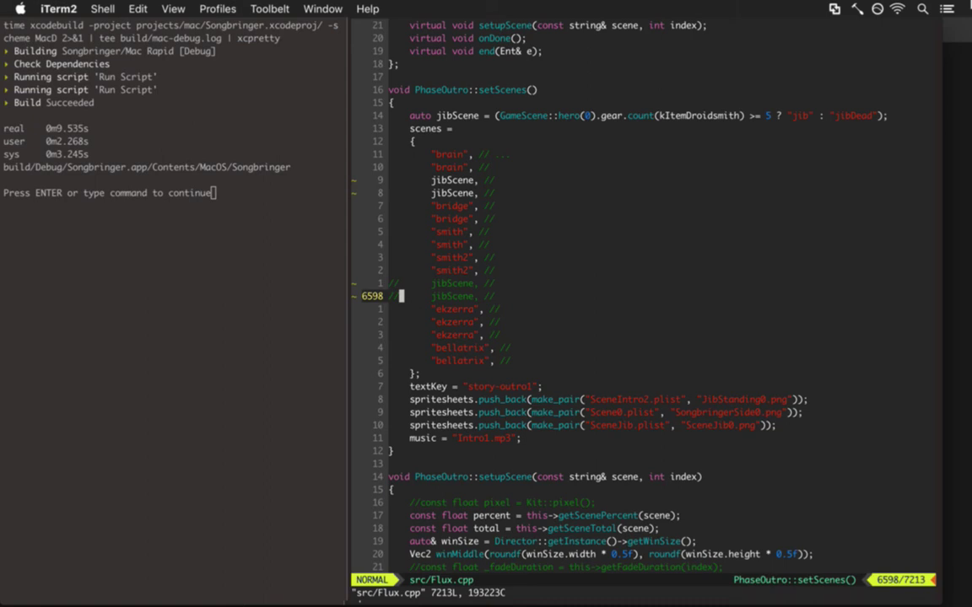
pyautogui.press('j')
pyautogui.press('j')
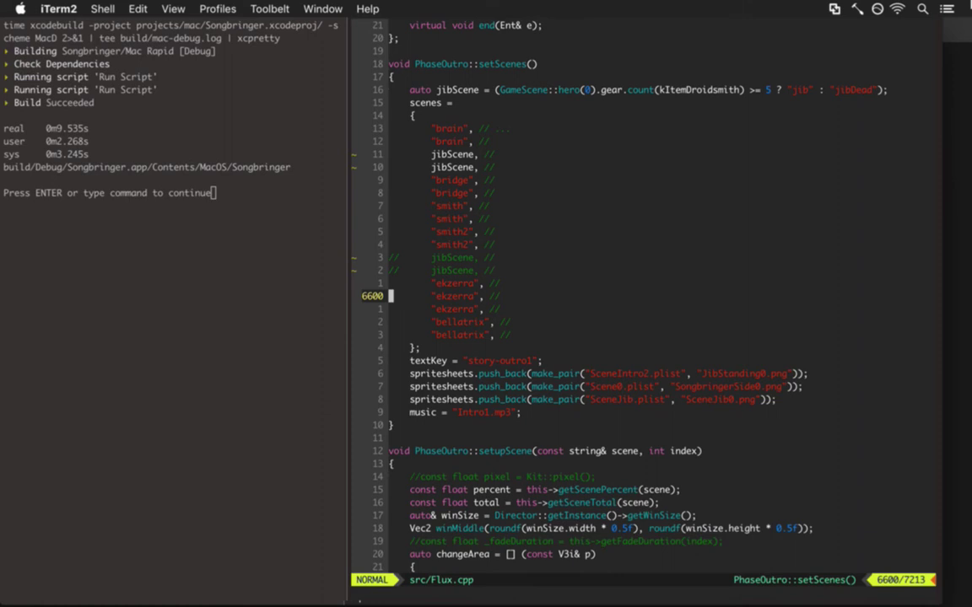
# Switch to Photoshop and extend the forehead's centre seam up through the dark rim of the head in a darker tone
pyautogui.press('super+Tab')
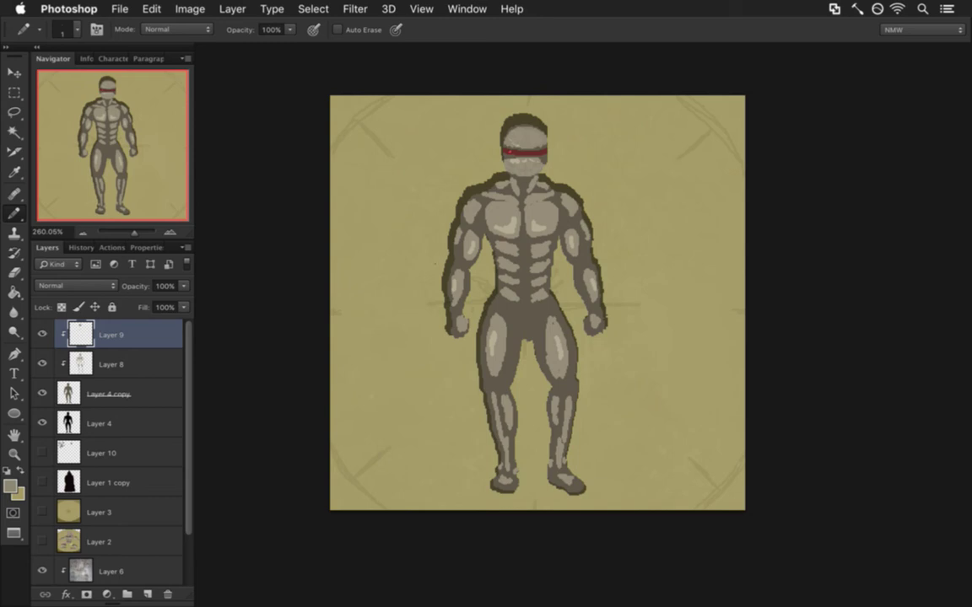
pyautogui.scroll(2, 523, 324)
pyautogui.moveTo(557, 329)
pyautogui.mouseDown()
pyautogui.moveTo(575, 324)
pyautogui.moveTo(561, 321)
pyautogui.mouseUp()
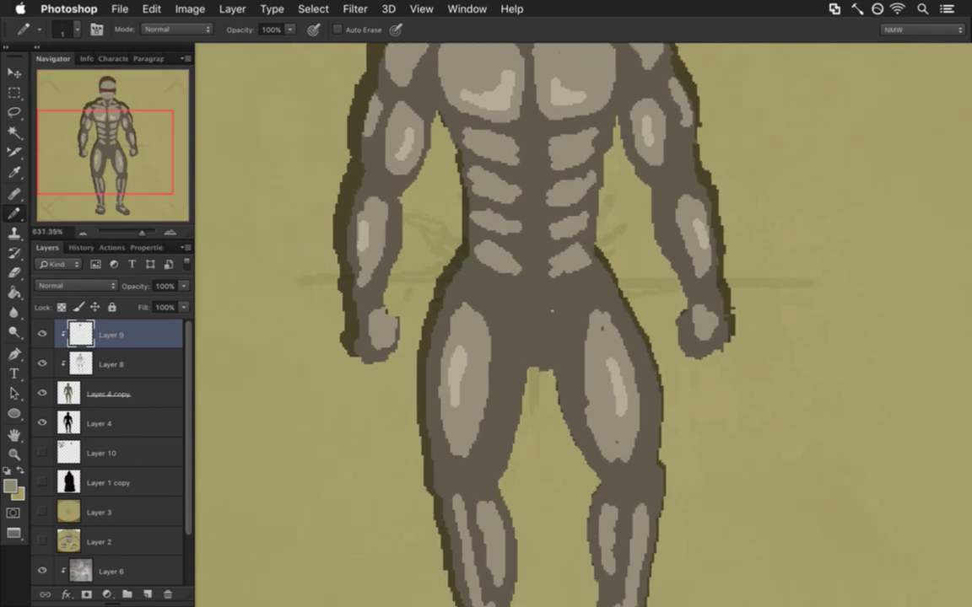
pyautogui.moveTo(497, 280); pyautogui.dragTo(543, 364)
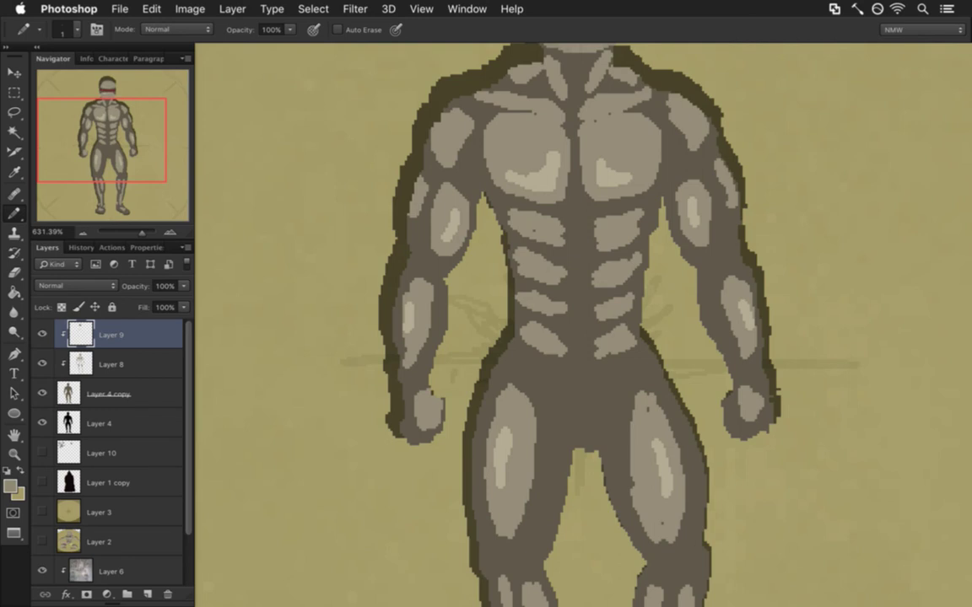
pyautogui.moveTo(581, 250); pyautogui.dragTo(584, 323)
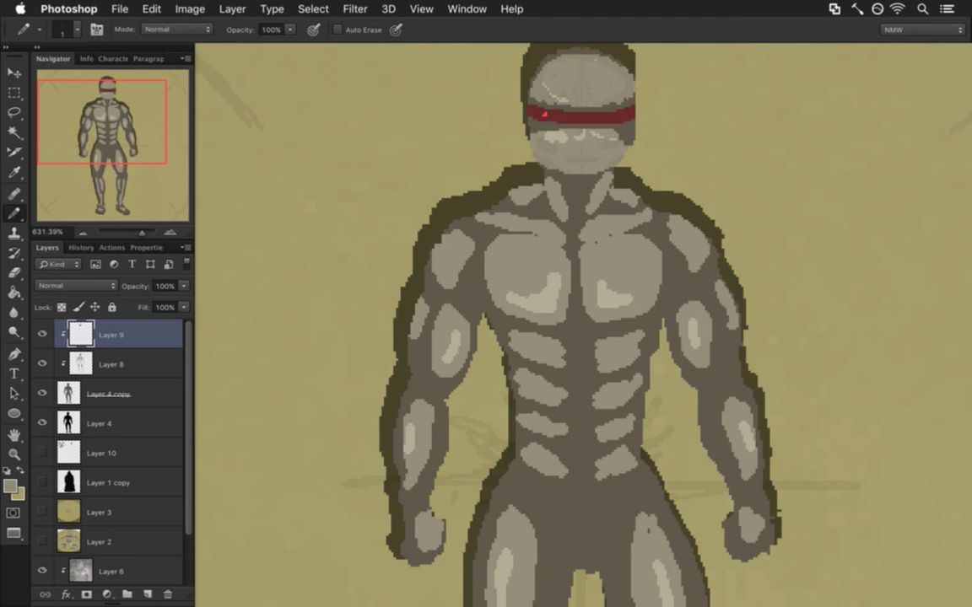
pyautogui.moveTo(582, 69); pyautogui.dragTo(609, 94)
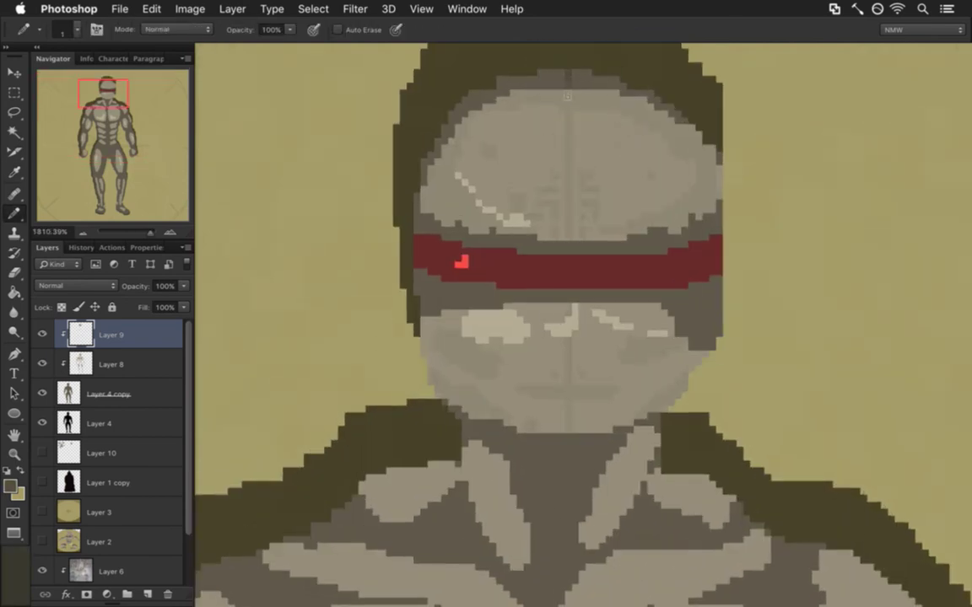
# Merge Layer 9 and Layer 8 into a single clipped layer above the figure
pyautogui.moveTo(561, 518); pyautogui.dragTo(460, 501)
pyautogui.moveTo(562, 566); pyautogui.dragTo(555, 329)
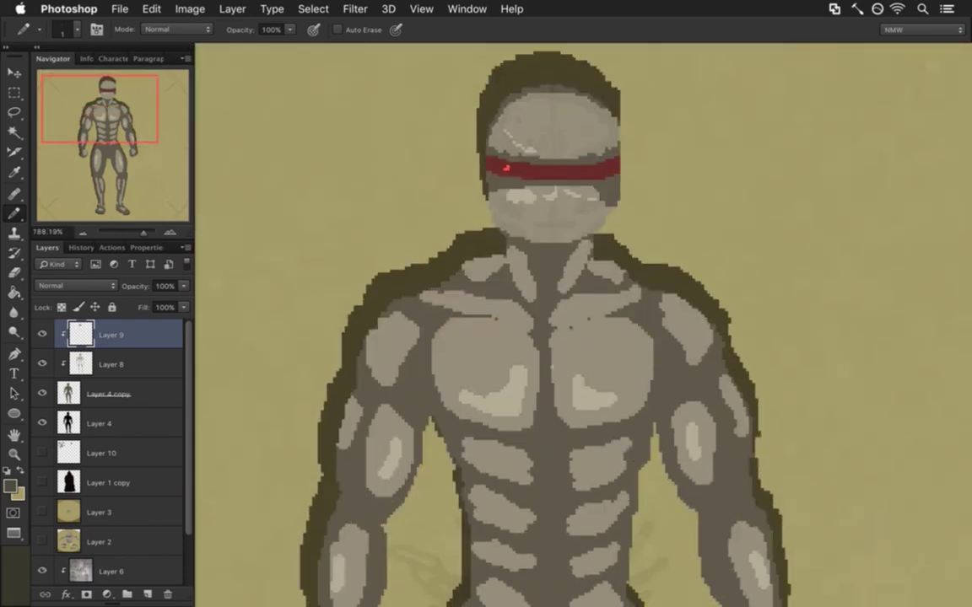
pyautogui.moveTo(554, 525); pyautogui.dragTo(556, 379)
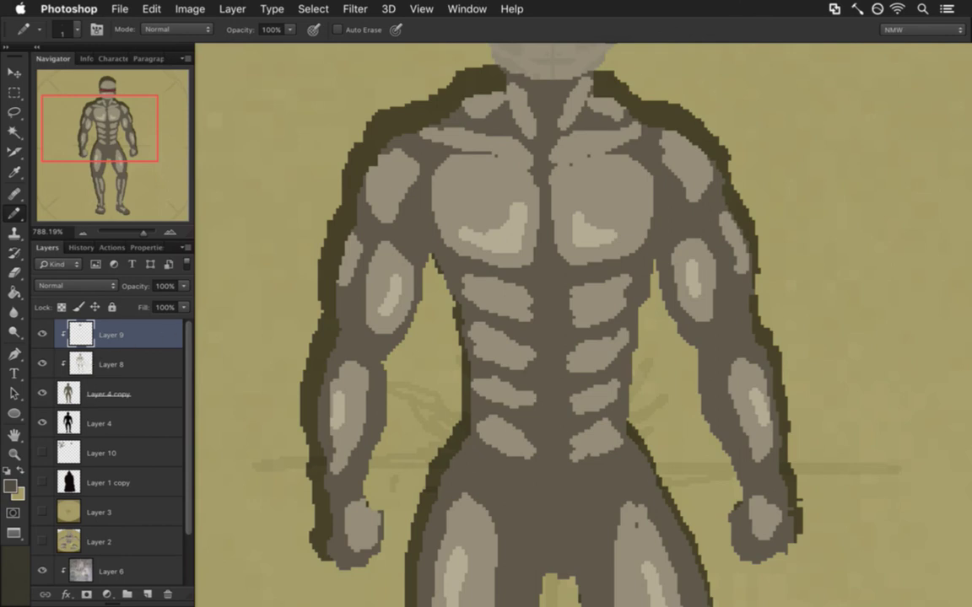
pyautogui.hotkey('alt', '[')
pyautogui.click(85, 333)
pyautogui.press('i')
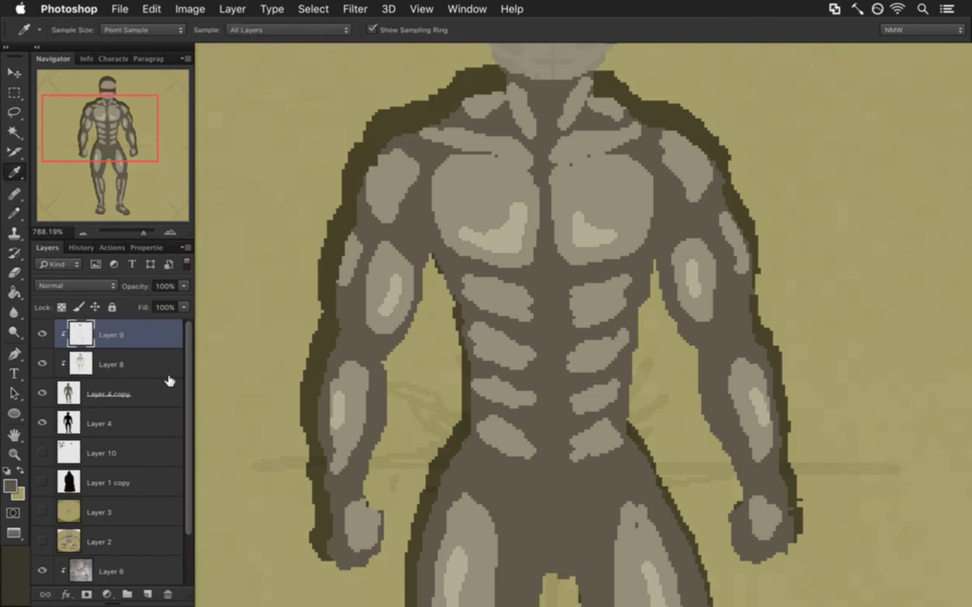
pyautogui.press('e')
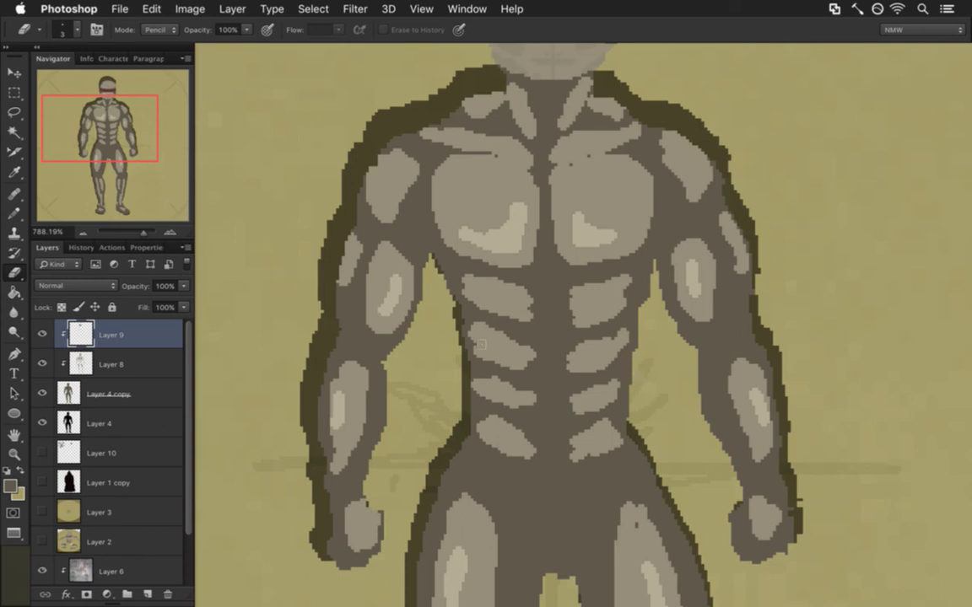
pyautogui.keyDown('shift'); pyautogui.click(140, 364); pyautogui.keyUp('shift')
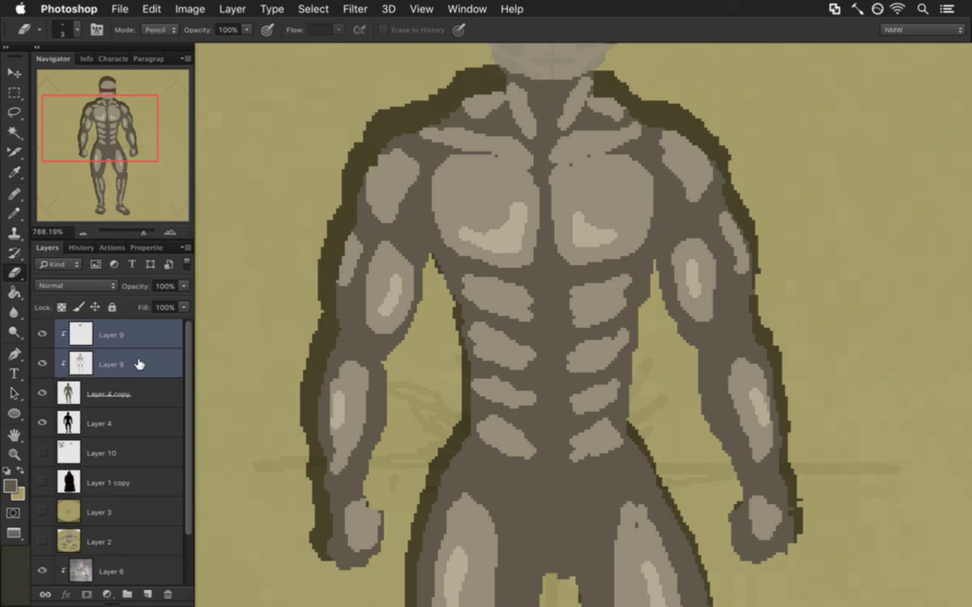
pyautogui.rightClick(139, 364)
pyautogui.click(253, 396)
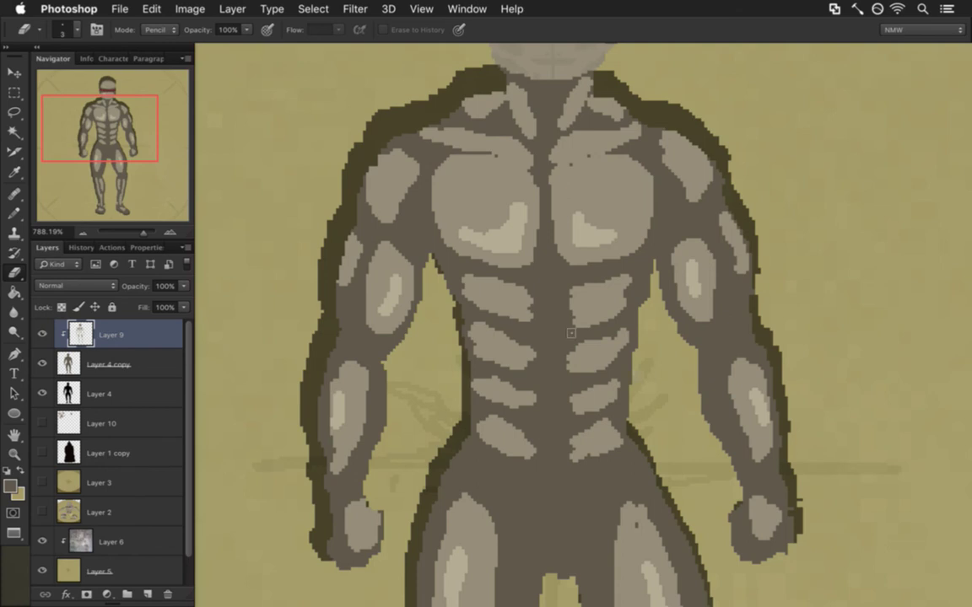
# Erase the four light abdominal muscle shapes on the left half of the torso with a 4 px pencil eraser
pyautogui.press('i')
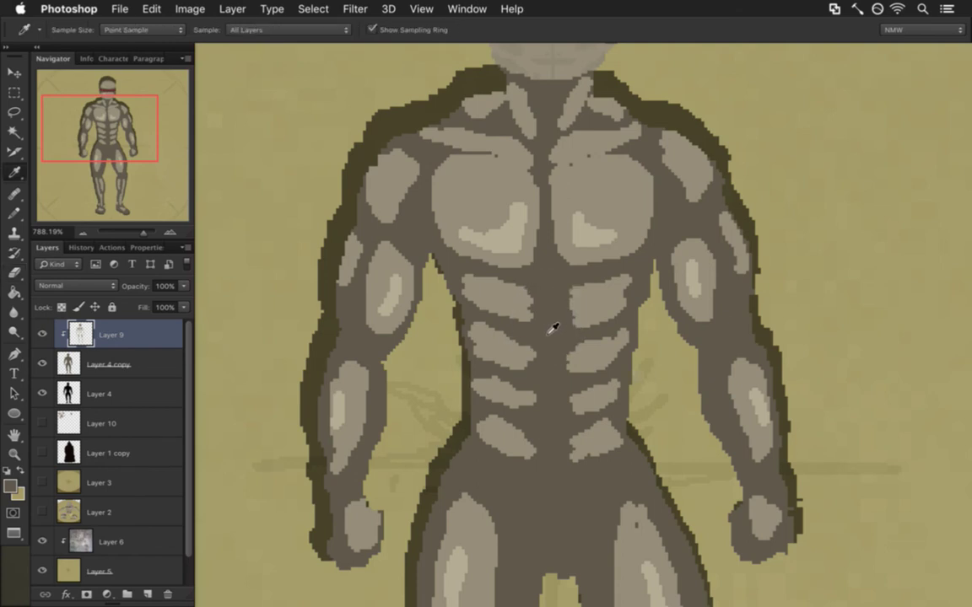
pyautogui.press('b')
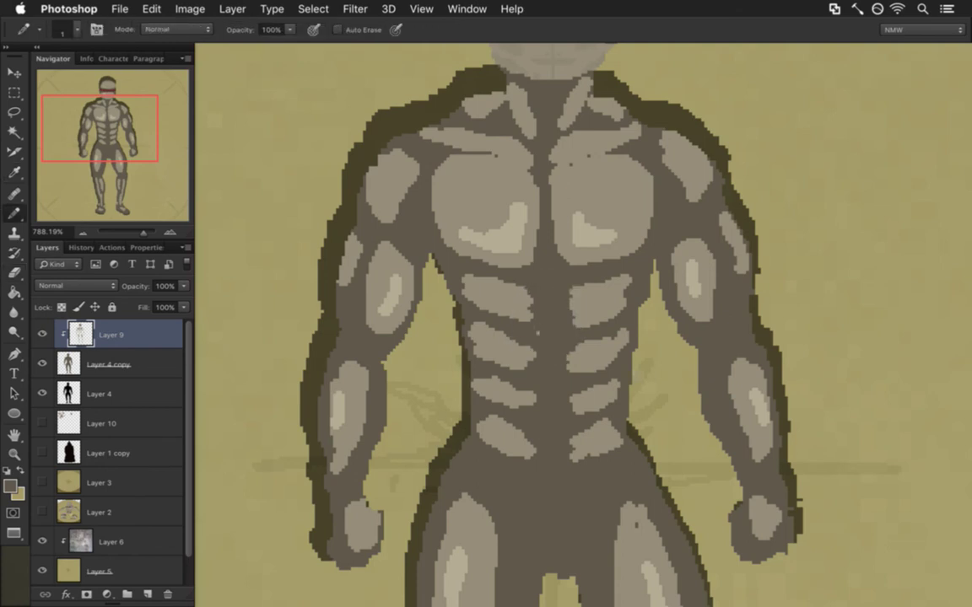
pyautogui.press('e')
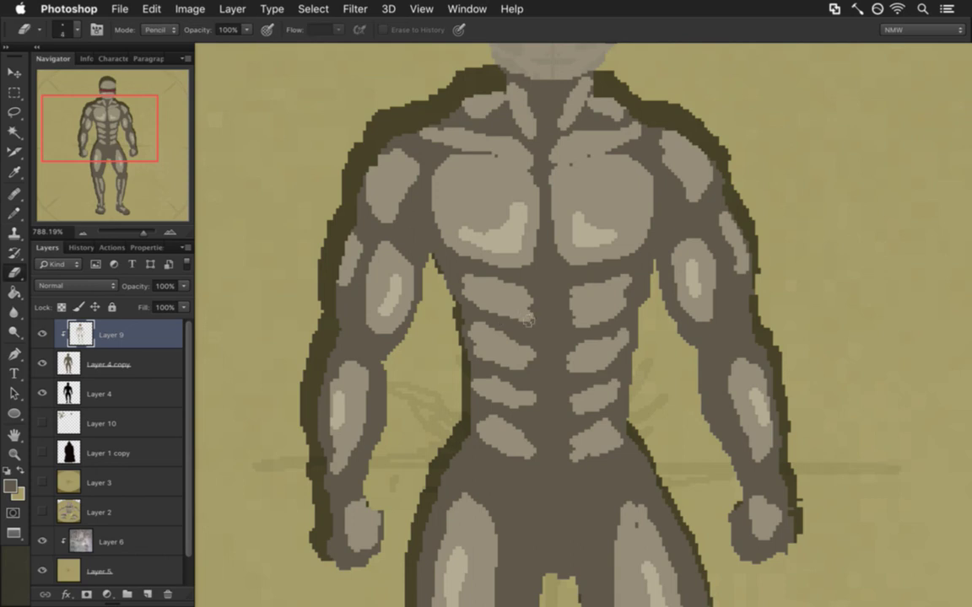
pyautogui.moveTo(527, 314)
pyautogui.mouseDown()
pyautogui.moveTo(528, 297)
pyautogui.moveTo(489, 300)
pyautogui.moveTo(469, 287)
pyautogui.moveTo(499, 292)
pyautogui.mouseUp()
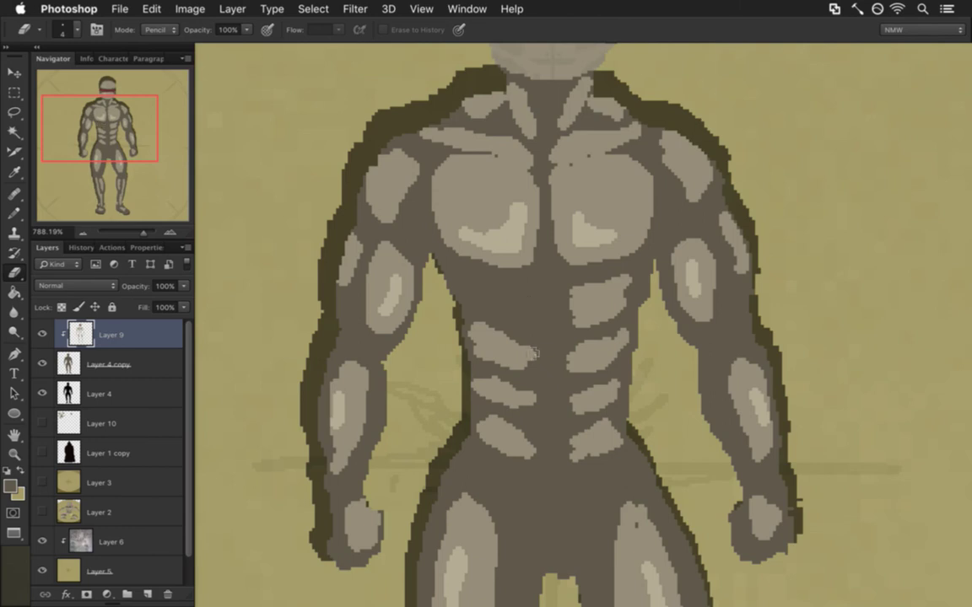
pyautogui.moveTo(530, 361); pyautogui.dragTo(477, 322)
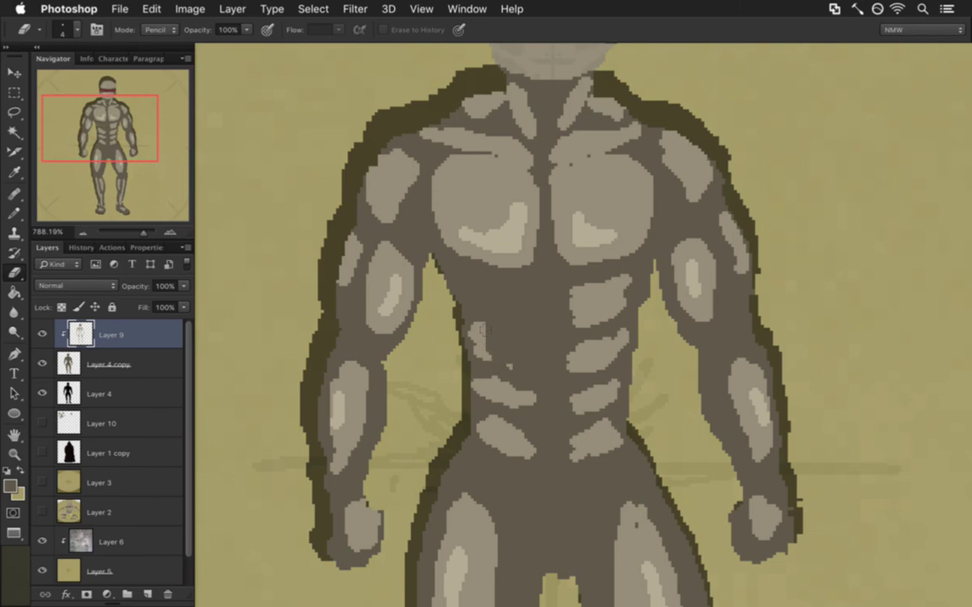
pyautogui.moveTo(530, 398)
pyautogui.mouseDown()
pyautogui.moveTo(511, 429)
pyautogui.moveTo(487, 390)
pyautogui.moveTo(494, 394)
pyautogui.moveTo(479, 394)
pyautogui.moveTo(481, 441)
pyautogui.moveTo(496, 423)
pyautogui.moveTo(505, 467)
pyautogui.moveTo(536, 455)
pyautogui.mouseUp()
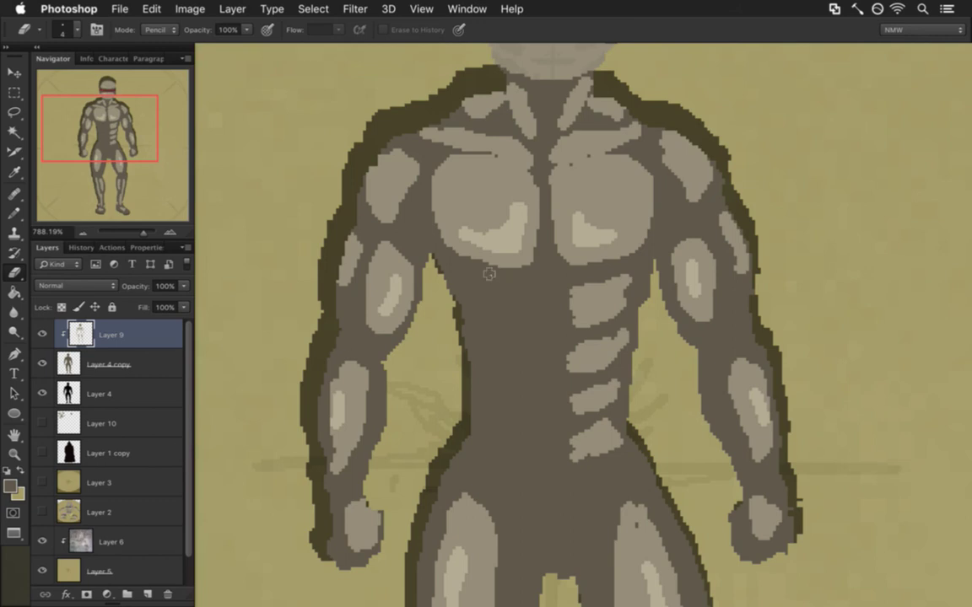
pyautogui.press('b')
pyautogui.moveTo(480, 166); pyautogui.dragTo(473, 239)
pyautogui.press('super+z')
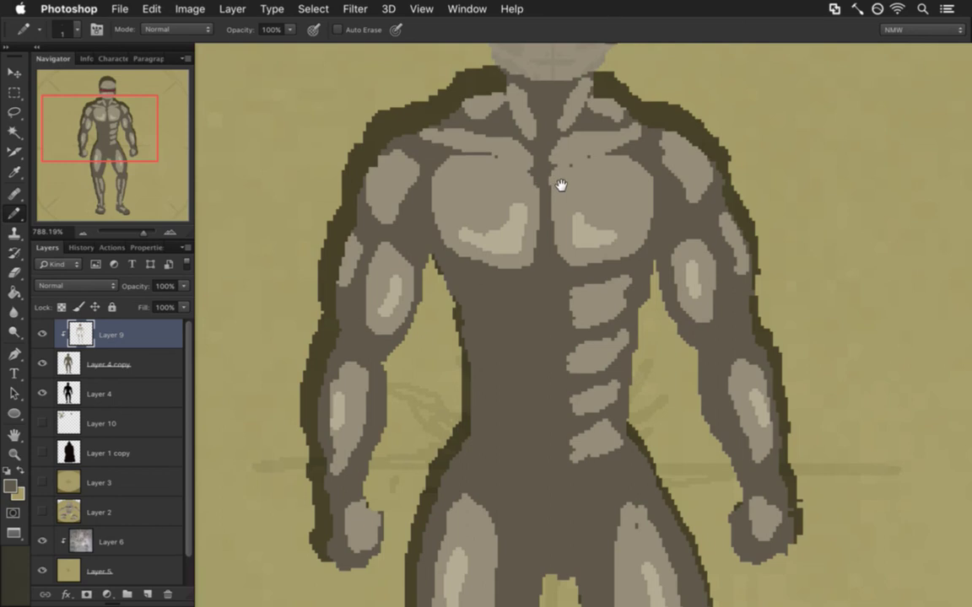
# Sample the dark tone at the top of the head and outline a tall rounded opening on the left side of the abdomen
pyautogui.moveTo(561, 185); pyautogui.dragTo(540, 315)
pyautogui.press('i')
pyautogui.moveTo(536, 72); pyautogui.dragTo(538, 83)
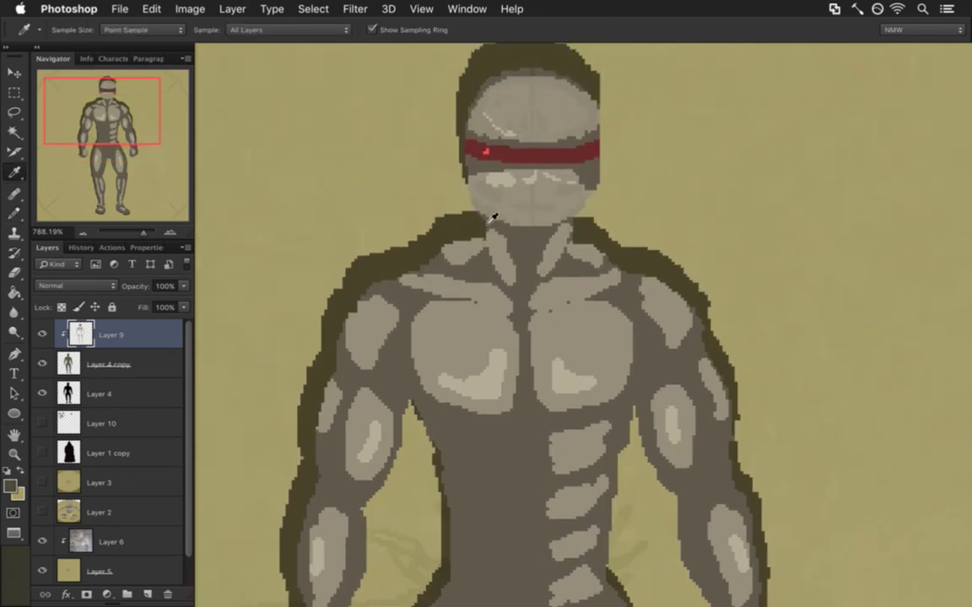
pyautogui.press('b')
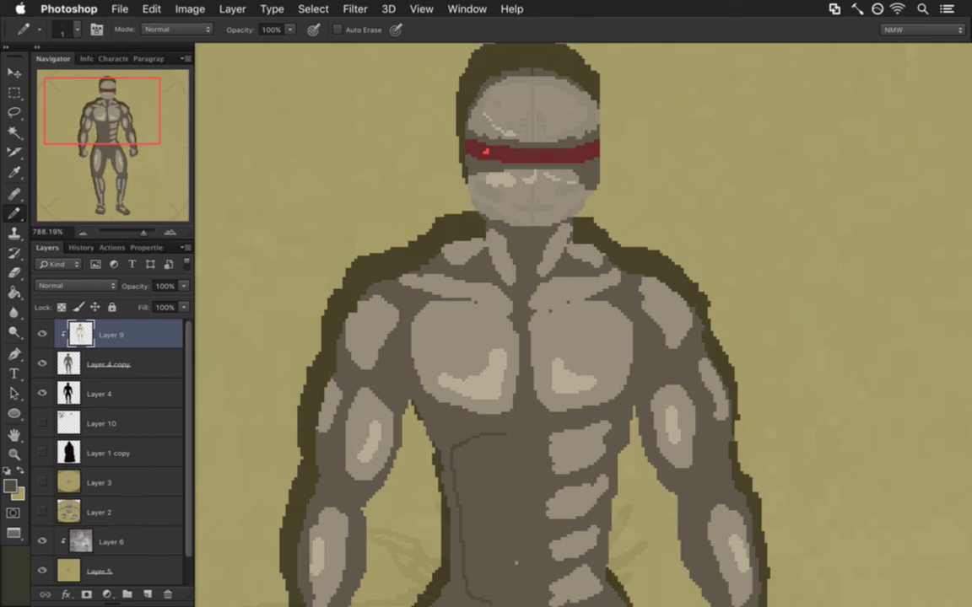
pyautogui.moveTo(529, 559); pyautogui.dragTo(512, 445)
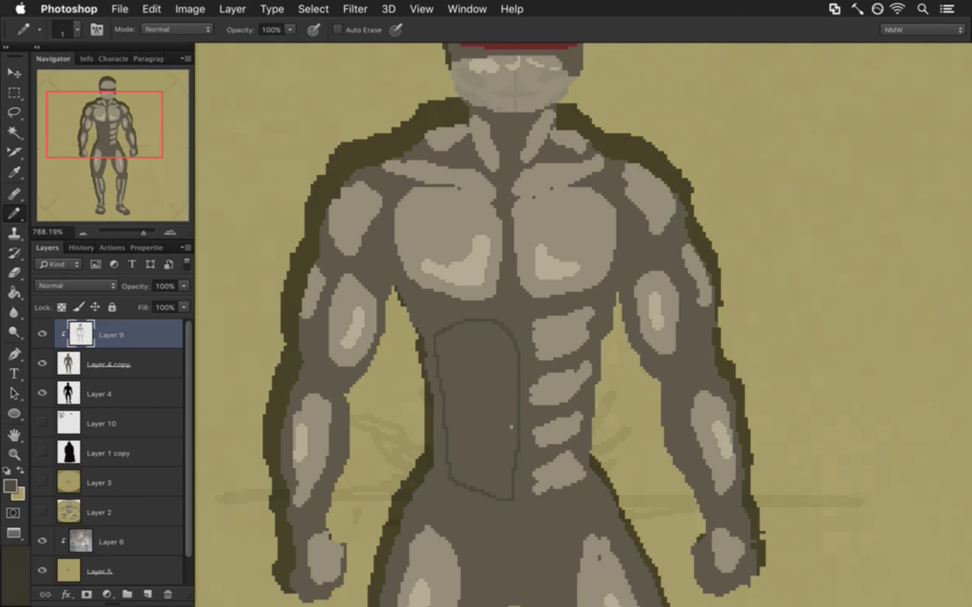
# Select the right half of the abdominal opening's outline and shift it 4 px left to narrow the shape
pyautogui.press('m')
pyautogui.moveTo(475, 309); pyautogui.dragTo(522, 515)
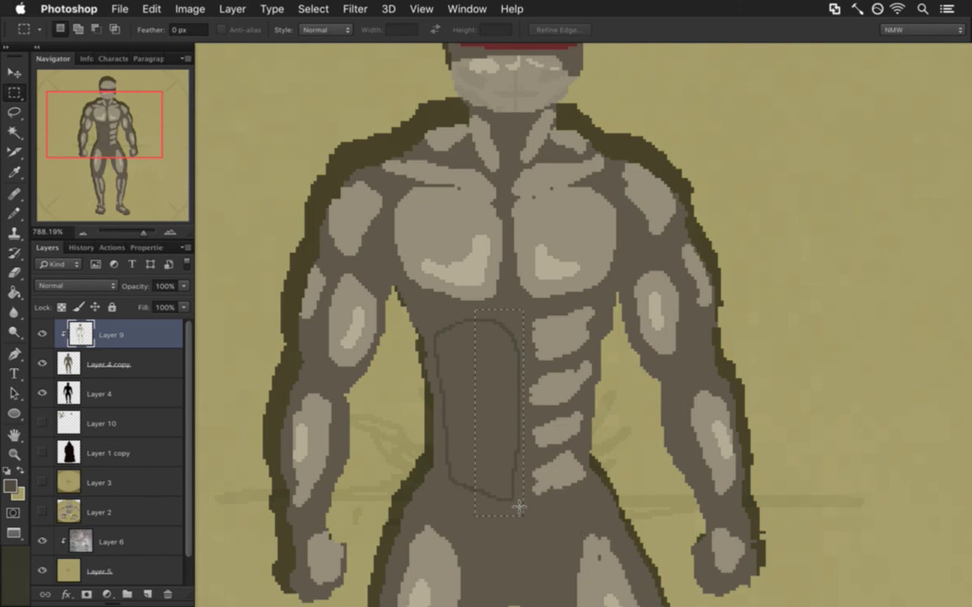
pyautogui.press('v')
pyautogui.press('Left')
pyautogui.press('Left')
pyautogui.press('Left')
pyautogui.press('Left')
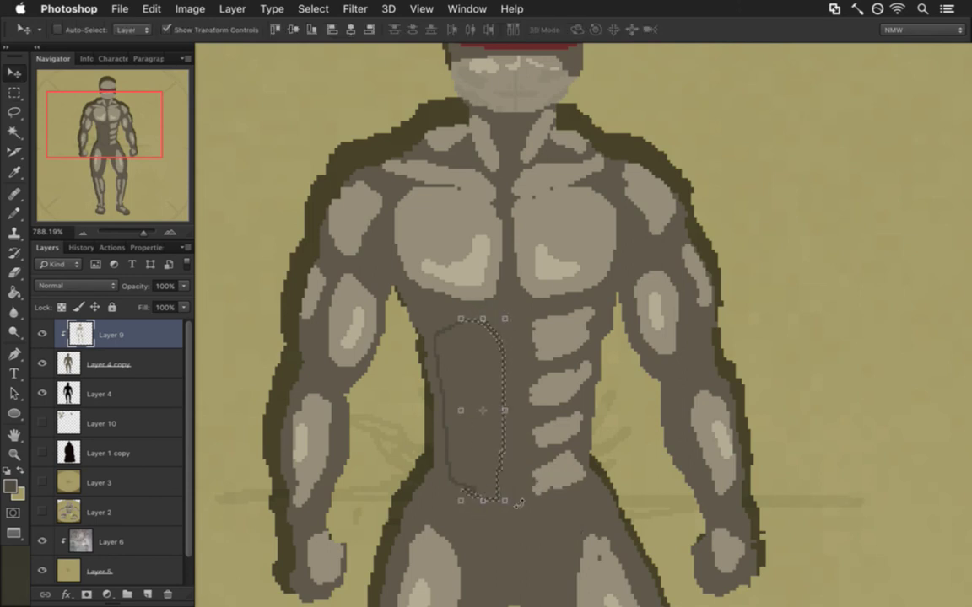
# Fill the outlined abdominal opening with the dark outline color using the Paint Bucket
pyautogui.press('m')
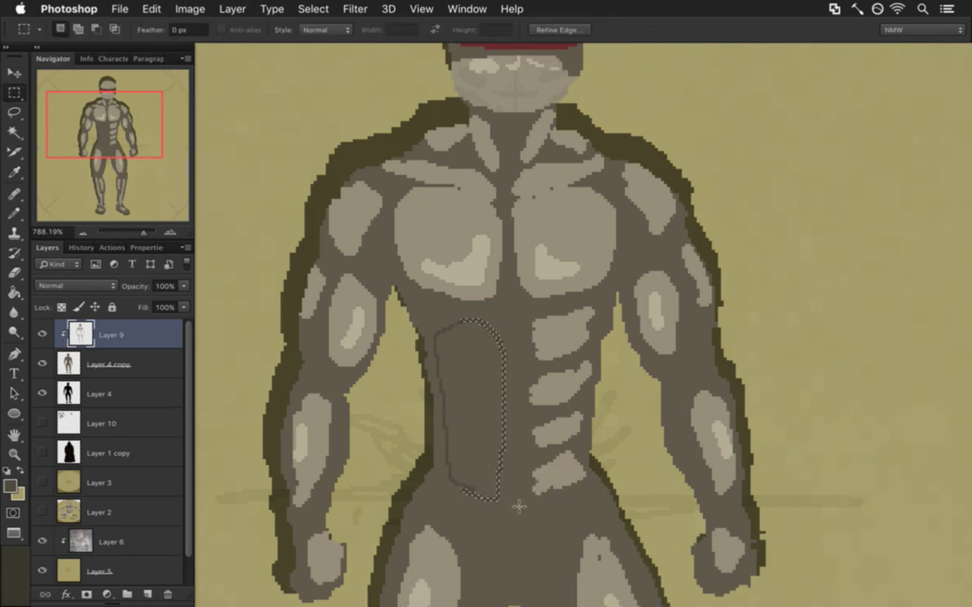
pyautogui.press('g')
pyautogui.click(493, 415)
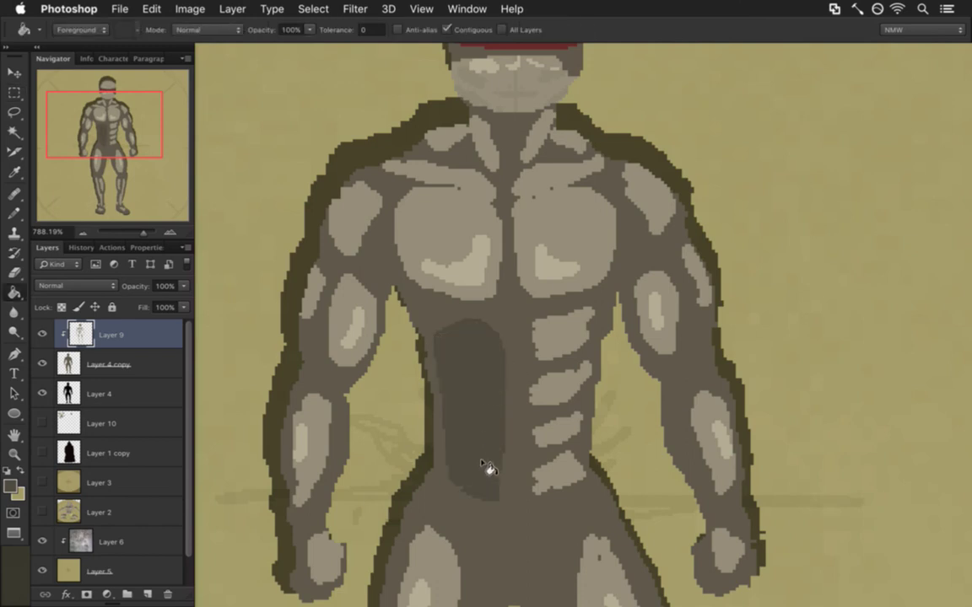
# Show the reference robot parts on Layer 10, sample their light purple and pencil a curved wire inside the abdominal opening
pyautogui.moveTo(430, 423); pyautogui.dragTo(417, 423)
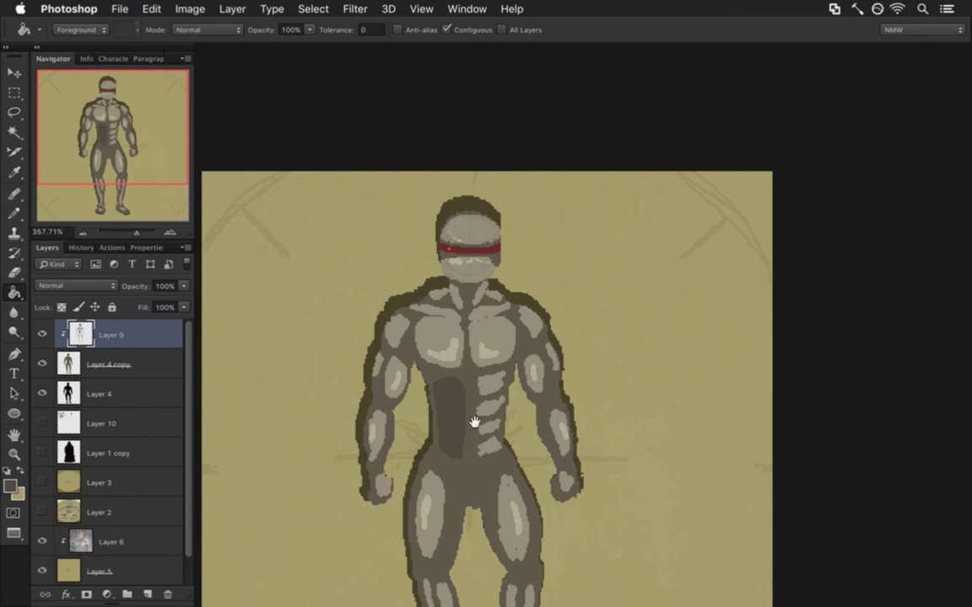
pyautogui.moveTo(475, 426); pyautogui.dragTo(505, 382)
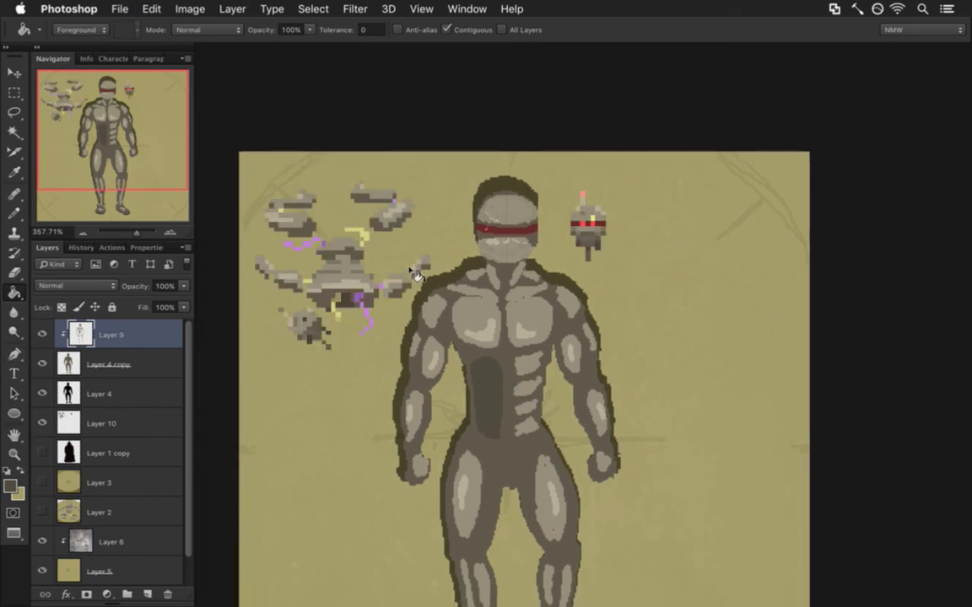
pyautogui.press('i')
pyautogui.click(373, 330)
pyautogui.press('b')
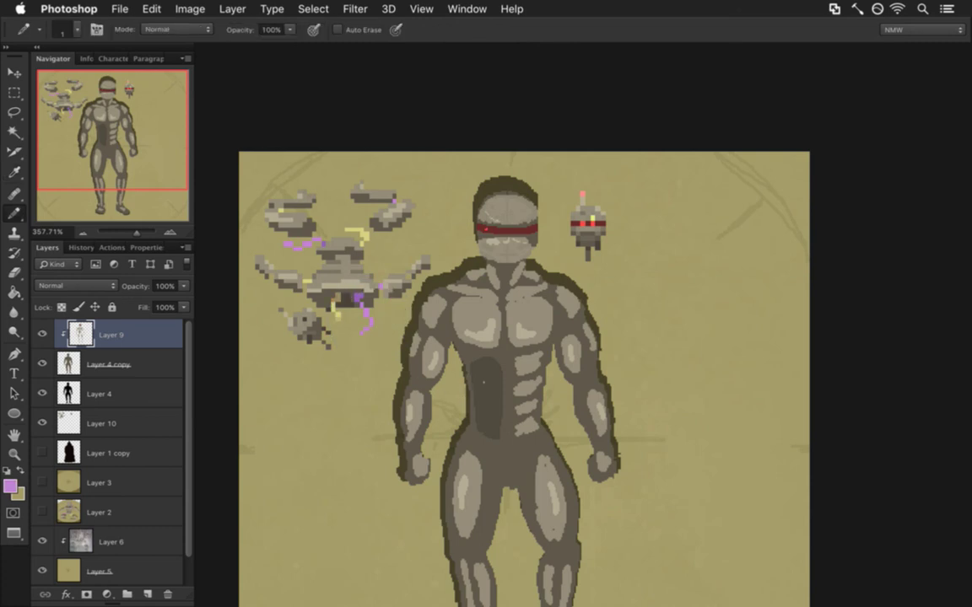
pyautogui.scroll(3, 489, 388)
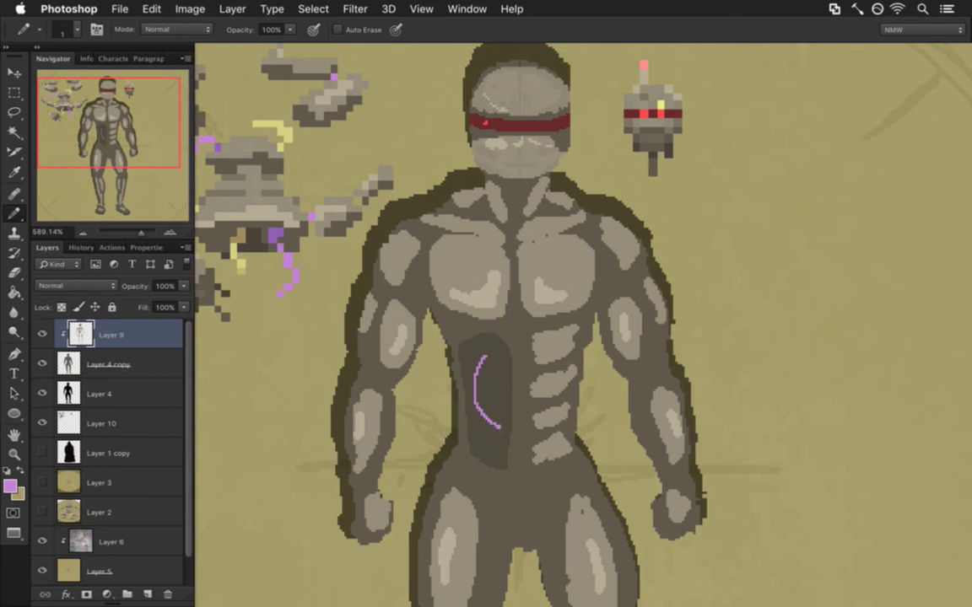
# Thicken the light purple wire to 2 px and cap both ends with the darker purple sampled from the robot parts
pyautogui.keyDown('alt'); pyautogui.click(273, 235); pyautogui.keyUp('alt')
pyautogui.scroll(2, 494, 409)
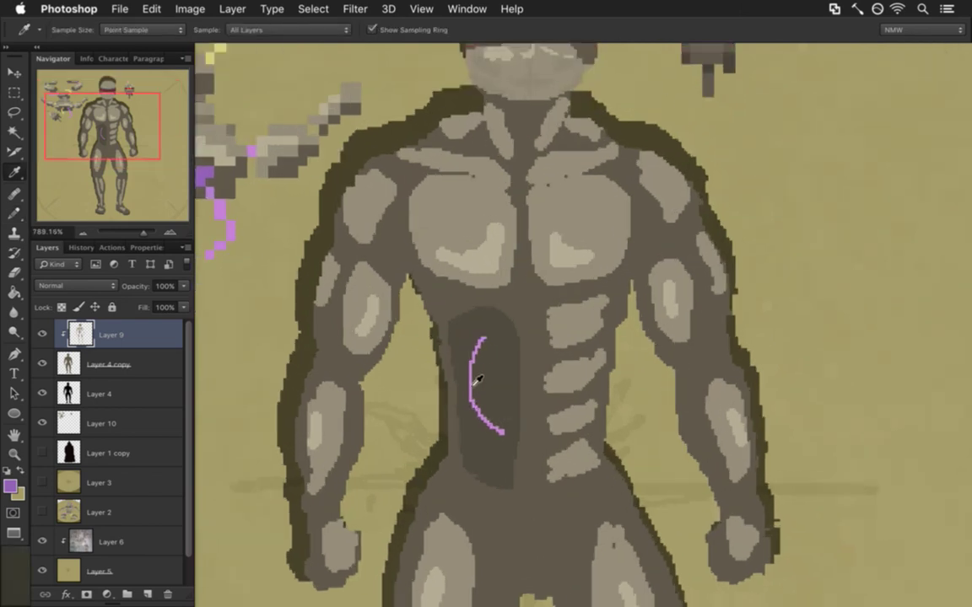
pyautogui.moveTo(482, 342)
pyautogui.mouseDown()
pyautogui.moveTo(473, 389)
pyautogui.moveTo(499, 438)
pyautogui.mouseUp()
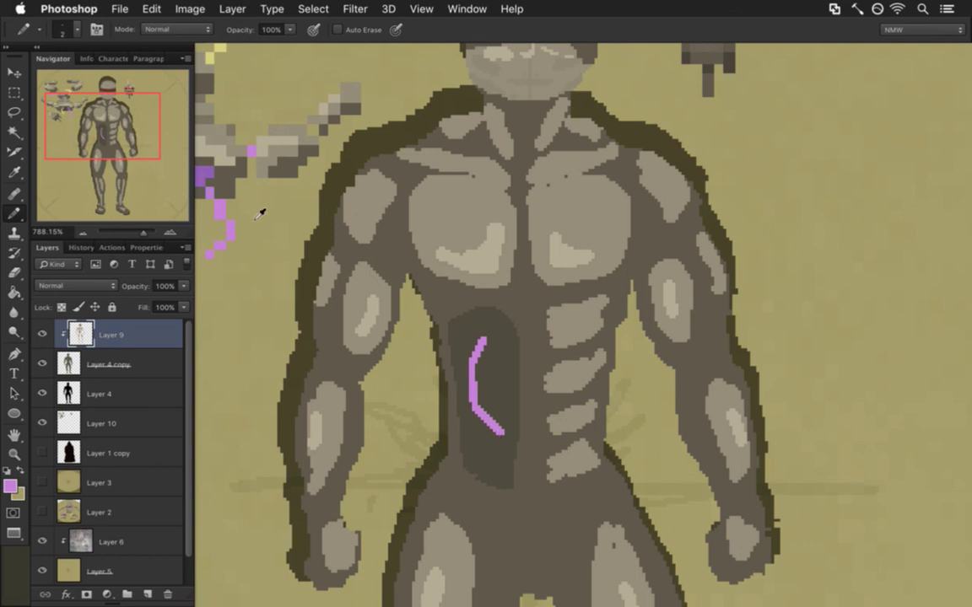
pyautogui.keyDown('alt'); pyautogui.click(203, 180); pyautogui.keyUp('alt')
pyautogui.press('e')
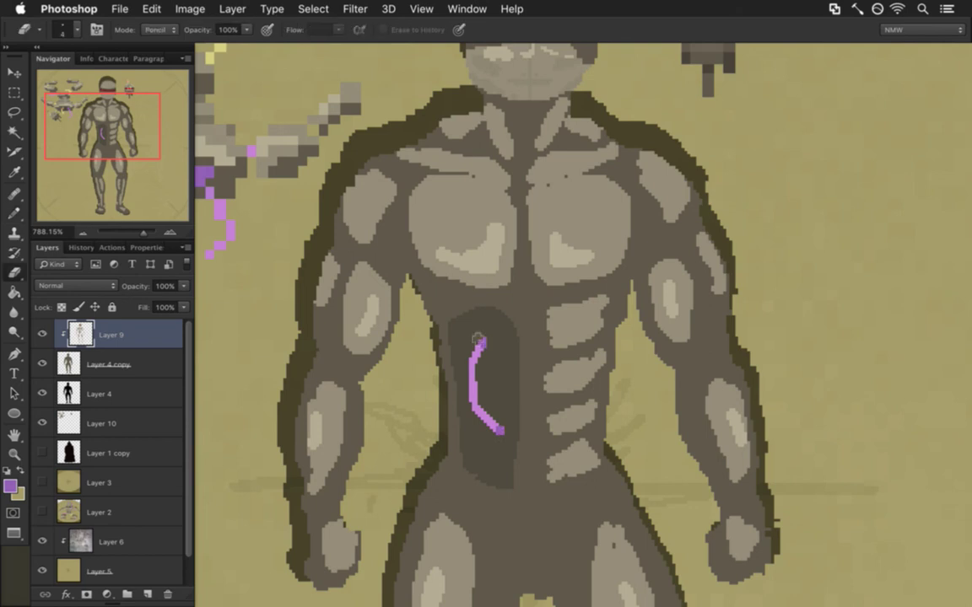
pyautogui.press('super+z')
# Sample the robot parts' yellow and draw a 2 px wire that passes behind the purple one and ends in a hook
pyautogui.moveTo(266, 304); pyautogui.dragTo(314, 326)
pyautogui.press('i')
pyautogui.click(271, 74)
pyautogui.press('b')
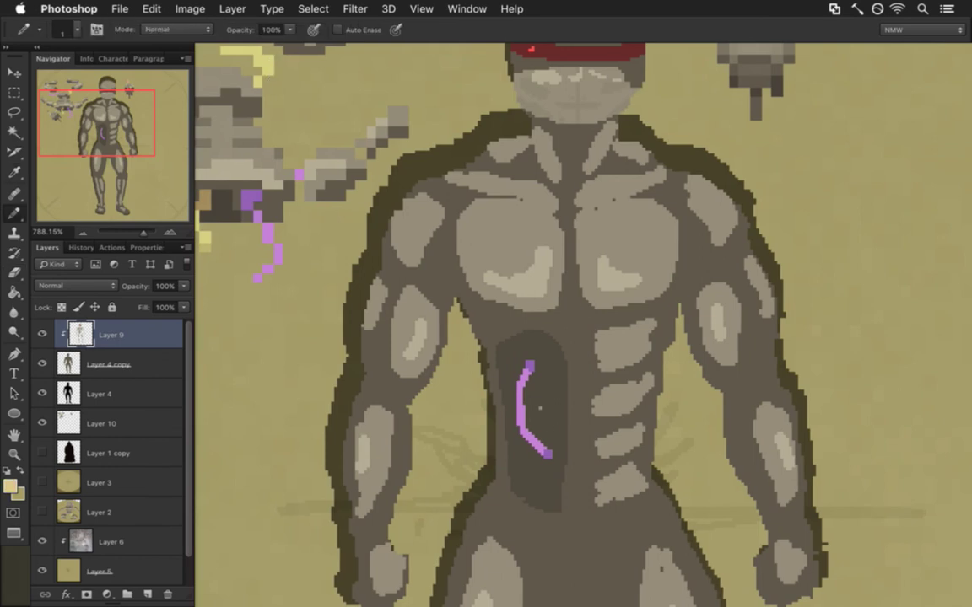
pyautogui.moveTo(540, 391); pyautogui.dragTo(540, 427)
pyautogui.moveTo(529, 457)
pyautogui.mouseDown()
pyautogui.moveTo(526, 490)
pyautogui.moveTo(545, 482)
pyautogui.mouseUp()
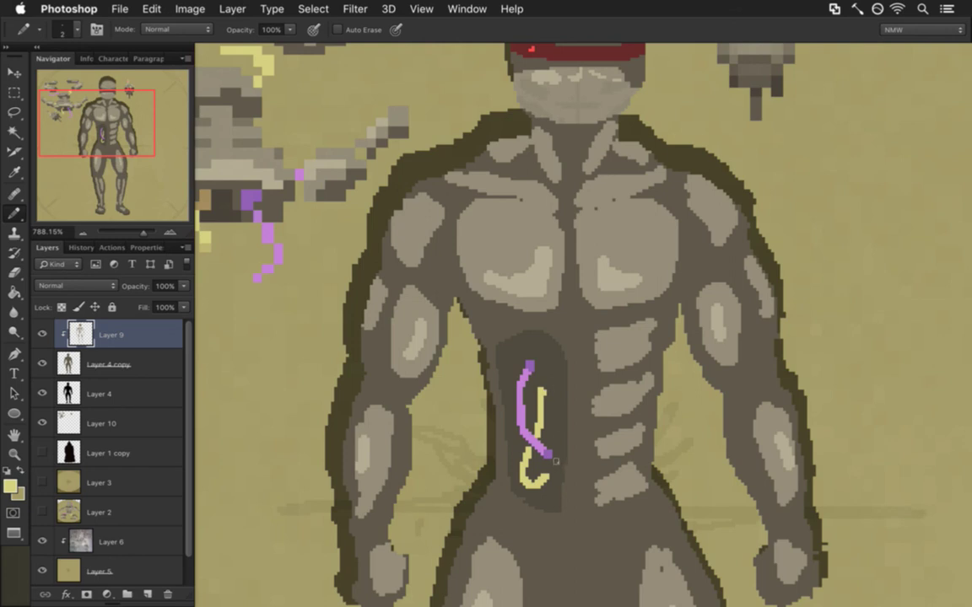
# Sample the robot parts' tan and shade the yellow wire where it meets the purple wire and at its hooked end with 1 px
pyautogui.moveTo(240, 239); pyautogui.dragTo(270, 253)
pyautogui.press('i')
pyautogui.click(236, 221)
pyautogui.press('b')
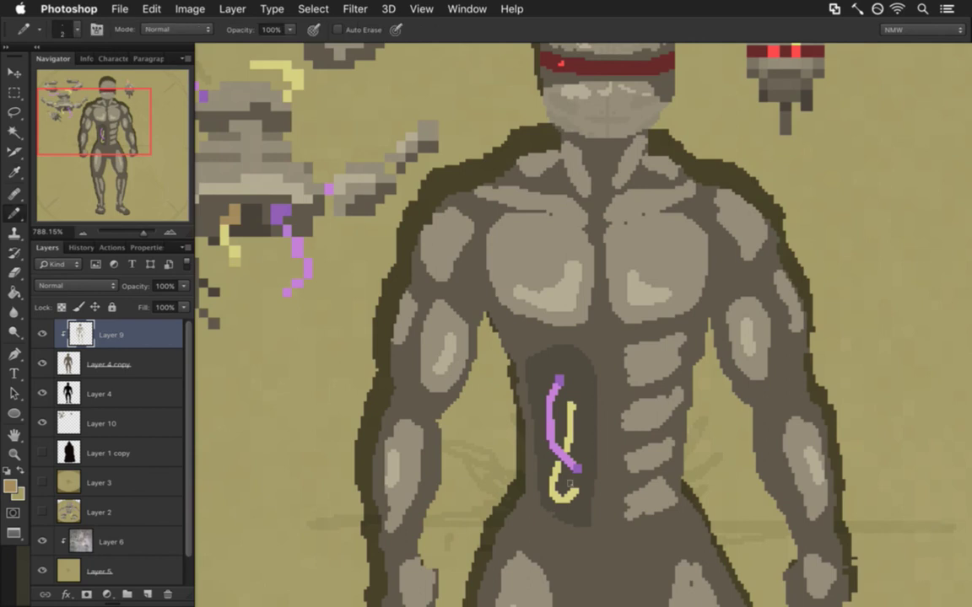
pyautogui.moveTo(568, 475)
pyautogui.mouseDown()
pyautogui.moveTo(601, 492)
pyautogui.moveTo(641, 492)
pyautogui.mouseUp()
pyautogui.press('[')
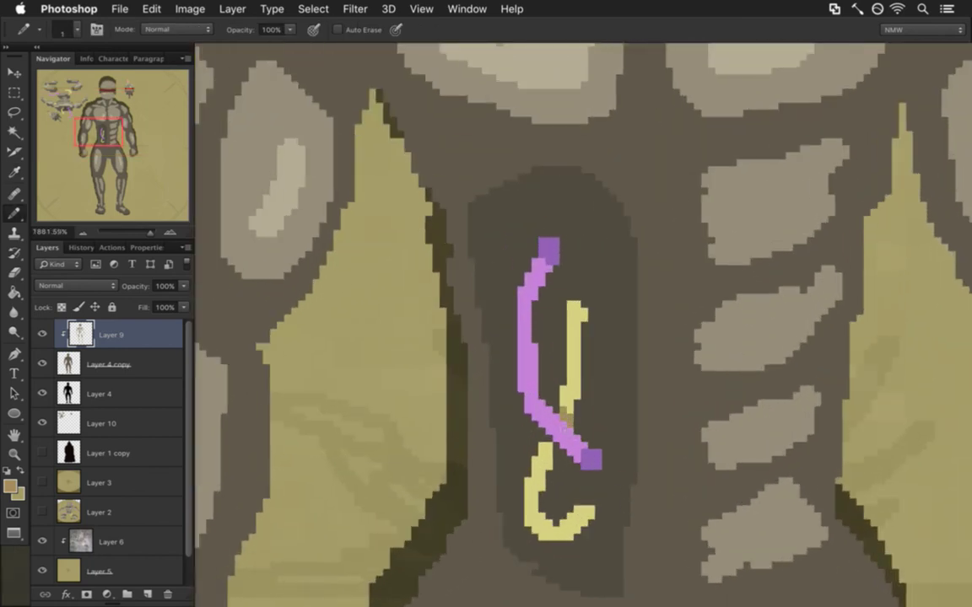
pyautogui.click(553, 447)
pyautogui.click(585, 513)
# Shade the yellow wire's top end, the right edge of its upper segment and the inner edge of its hook in tan
pyautogui.click(583, 314)
pyautogui.click(573, 305)
pyautogui.moveTo(577, 307); pyautogui.dragTo(569, 393)
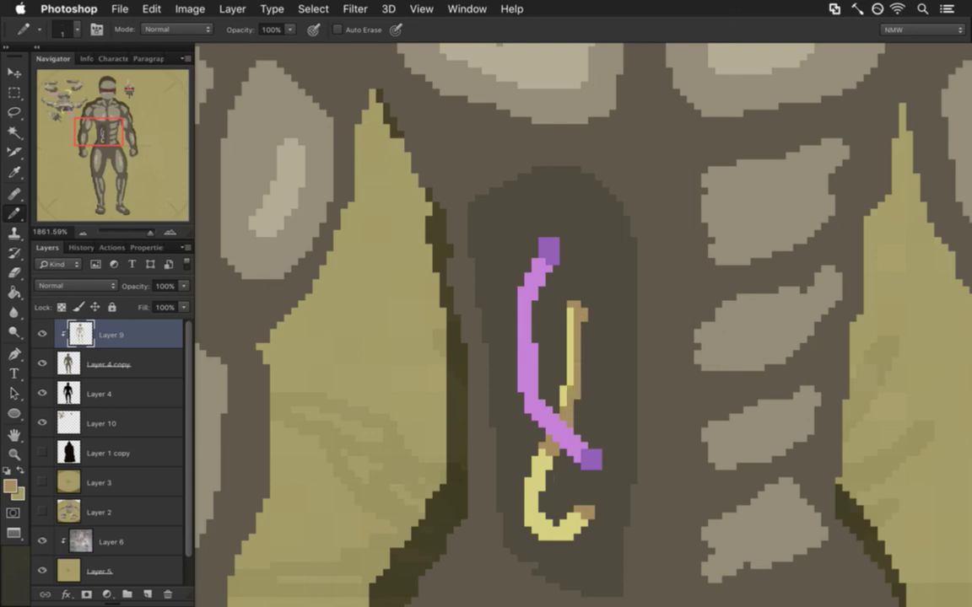
pyautogui.moveTo(543, 485); pyautogui.dragTo(544, 535)
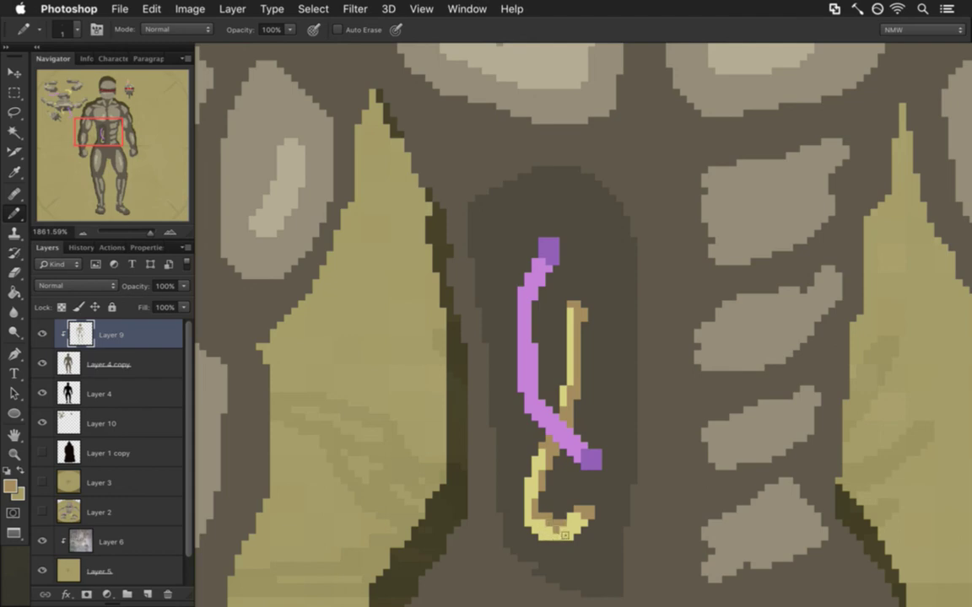
pyautogui.press('e')
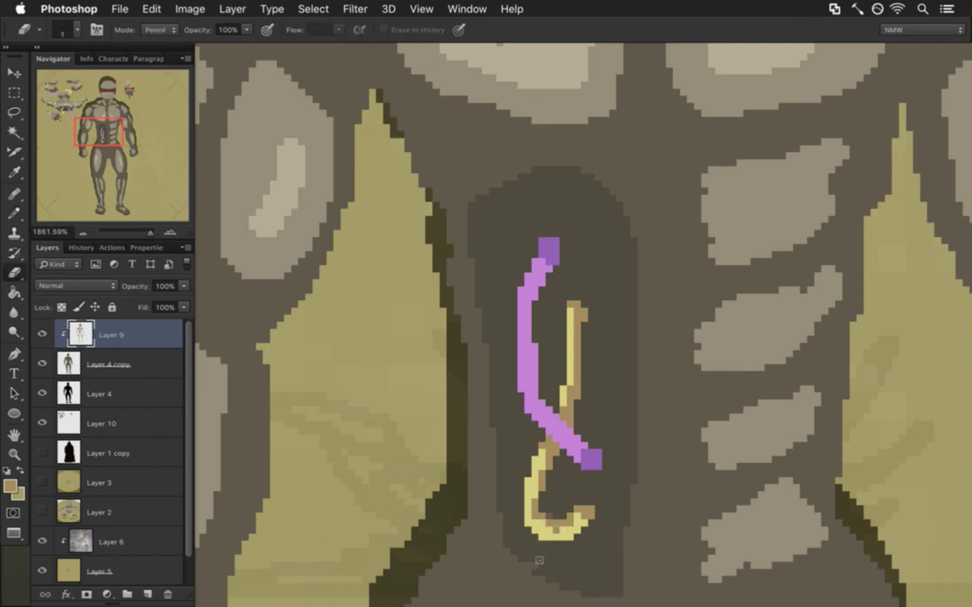
# Sample the wire cap's dark purple and shade the purple wire's lower diagonal edge and the inner right edge of its upper curve
pyautogui.press('b')
pyautogui.keyDown('alt'); pyautogui.click(550, 253); pyautogui.keyUp('alt')
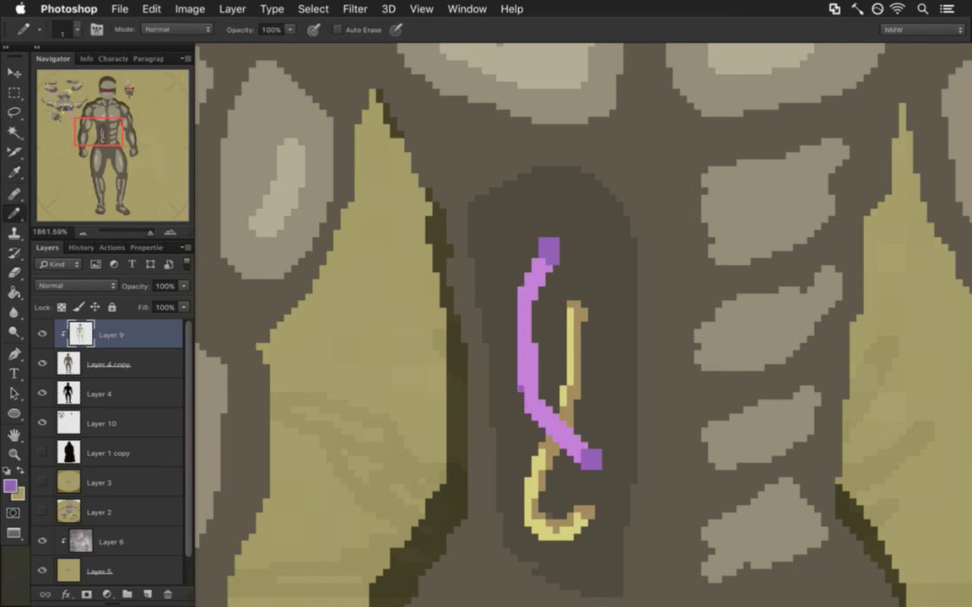
pyautogui.moveTo(528, 406); pyautogui.dragTo(577, 456)
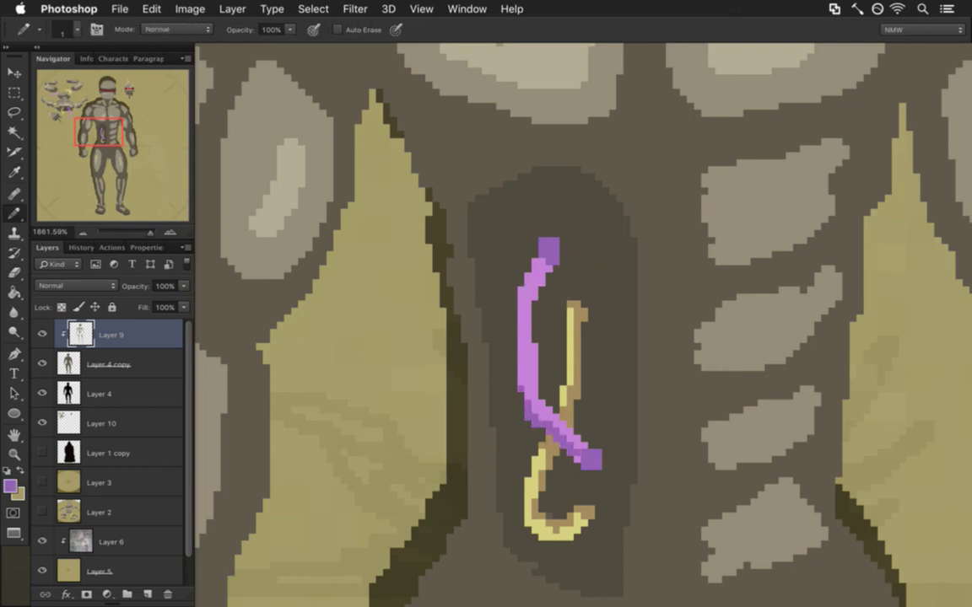
pyautogui.press('e')
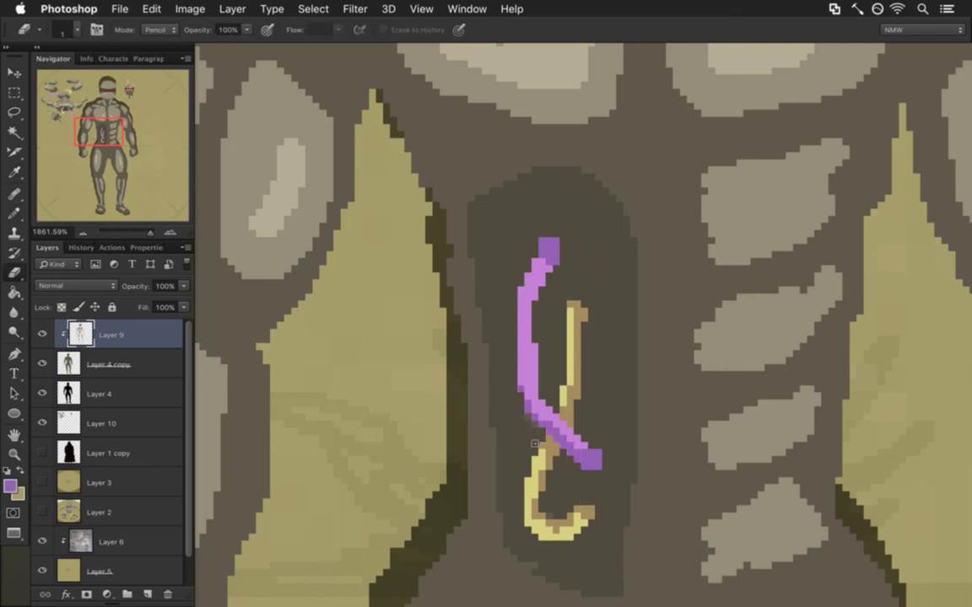
pyautogui.press('b')
pyautogui.keyDown('alt'); pyautogui.click(529, 434); pyautogui.keyUp('alt')
pyautogui.keyDown('alt'); pyautogui.click(533, 403); pyautogui.keyUp('alt')
pyautogui.moveTo(546, 278)
pyautogui.mouseDown()
pyautogui.moveTo(529, 331)
pyautogui.moveTo(539, 438)
pyautogui.mouseUp()
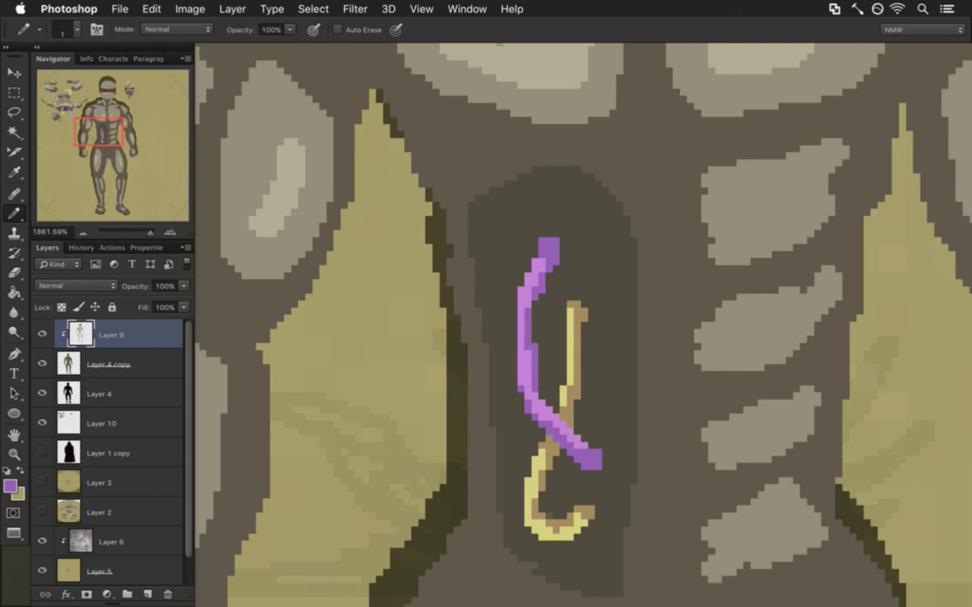
# Extend the light purple into the wire's top cap and refine its dark purple shading near the crossing with the yellow wire
pyautogui.keyDown('alt'); pyautogui.click(540, 266); pyautogui.keyUp('alt')
pyautogui.click(549, 255)
pyautogui.keyDown('alt'); pyautogui.click(583, 463); pyautogui.keyUp('alt')
pyautogui.moveTo(557, 430); pyautogui.dragTo(567, 448)
pyautogui.keyDown('alt'); pyautogui.click(555, 346); pyautogui.keyUp('alt')
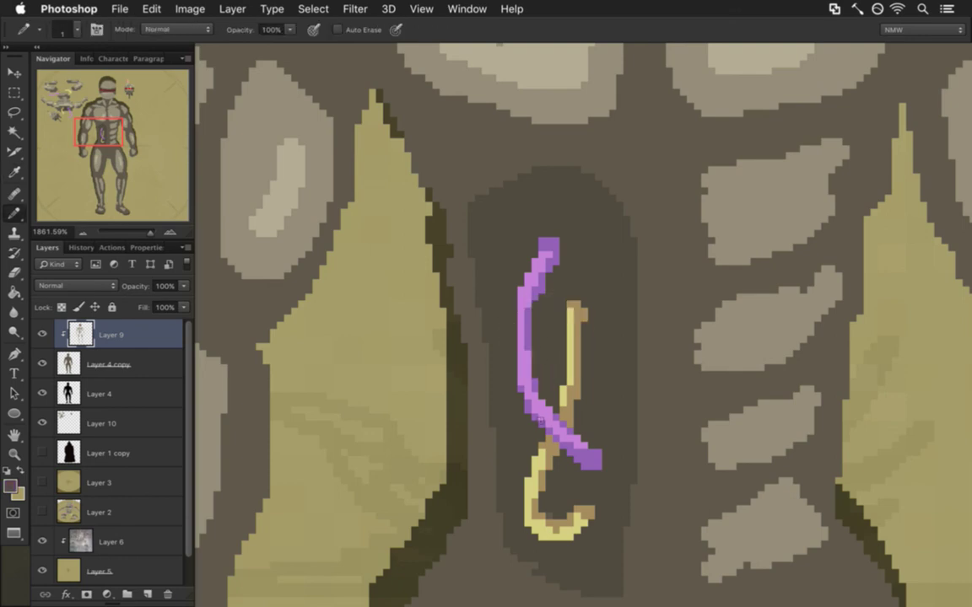
pyautogui.keyDown('alt'); pyautogui.click(529, 356); pyautogui.keyUp('alt')
pyautogui.moveTo(456, 399); pyautogui.dragTo(448, 489)
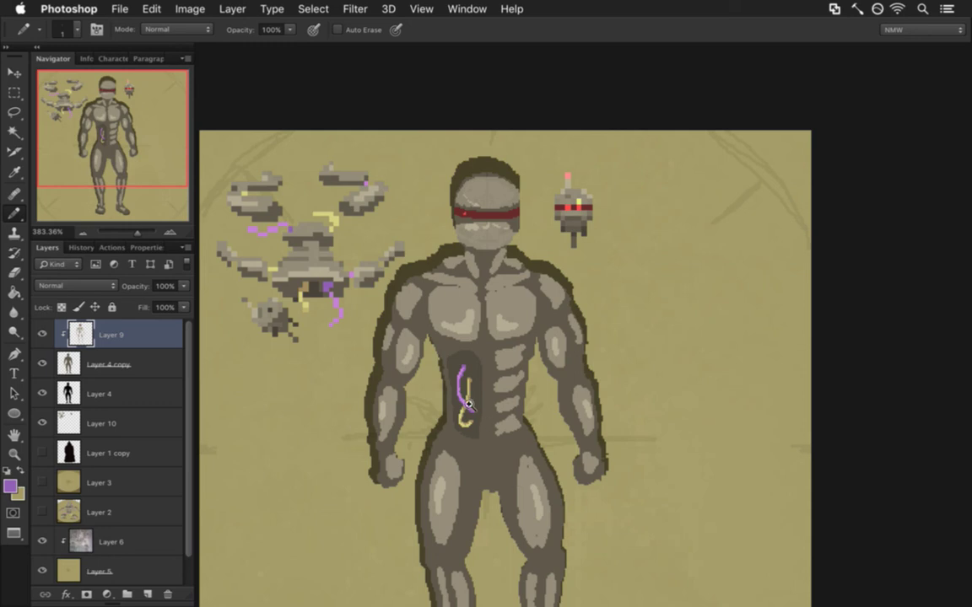
# Create a new layer above Layer 9, sample the visor's dark red, and outline a tilted heart in the middle of the chest
pyautogui.scroll(5, 466, 401)
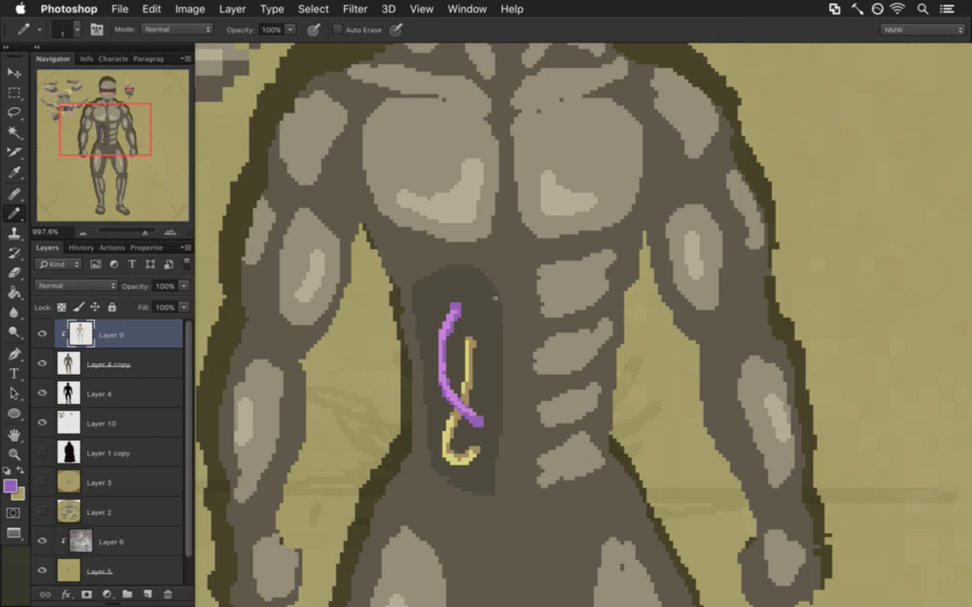
pyautogui.moveTo(467, 278); pyautogui.dragTo(428, 271)
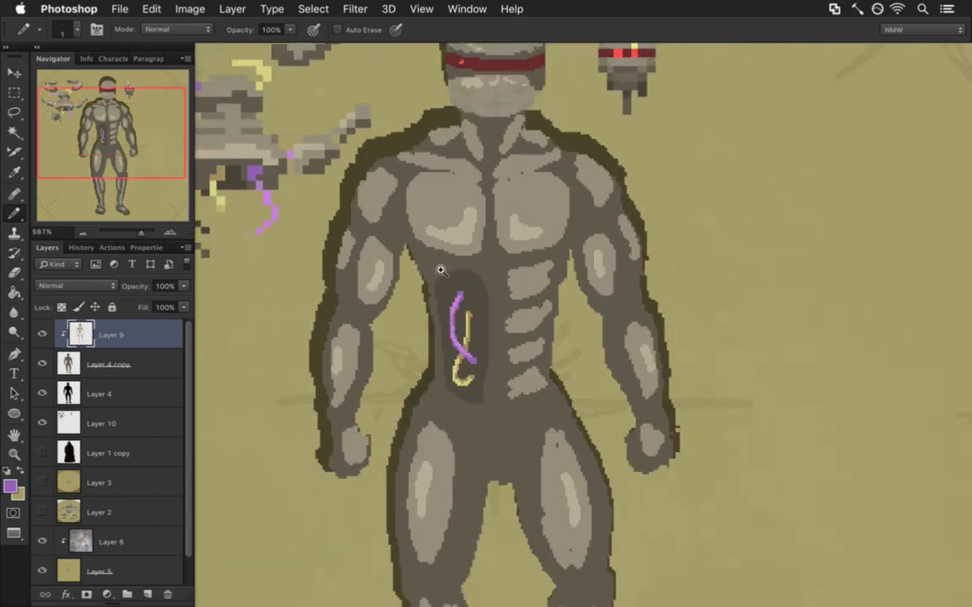
pyautogui.moveTo(482, 249); pyautogui.dragTo(466, 300)
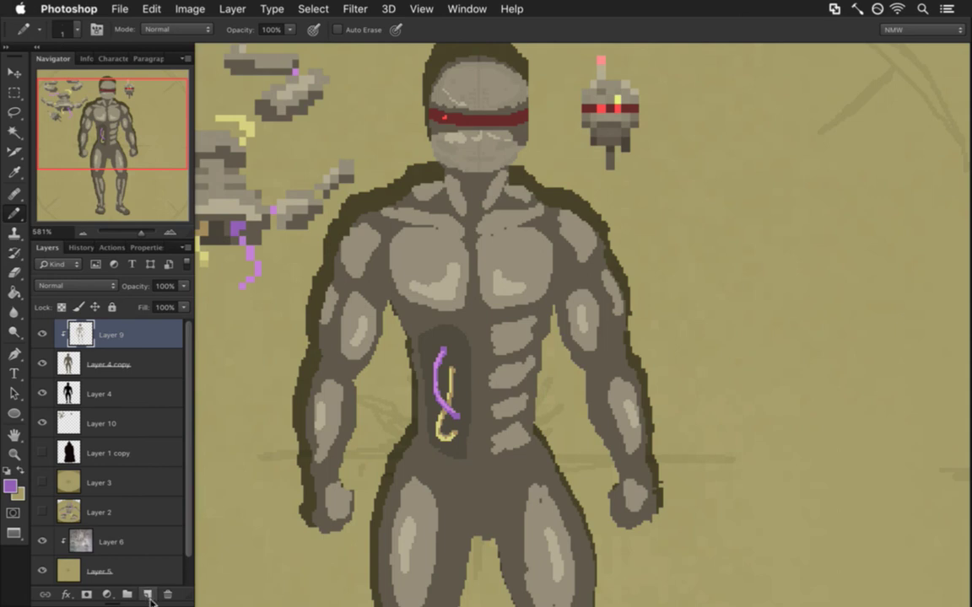
pyautogui.press('alt+shift+super+n')
pyautogui.keyDown('alt'); pyautogui.click(437, 116); pyautogui.keyUp('alt')
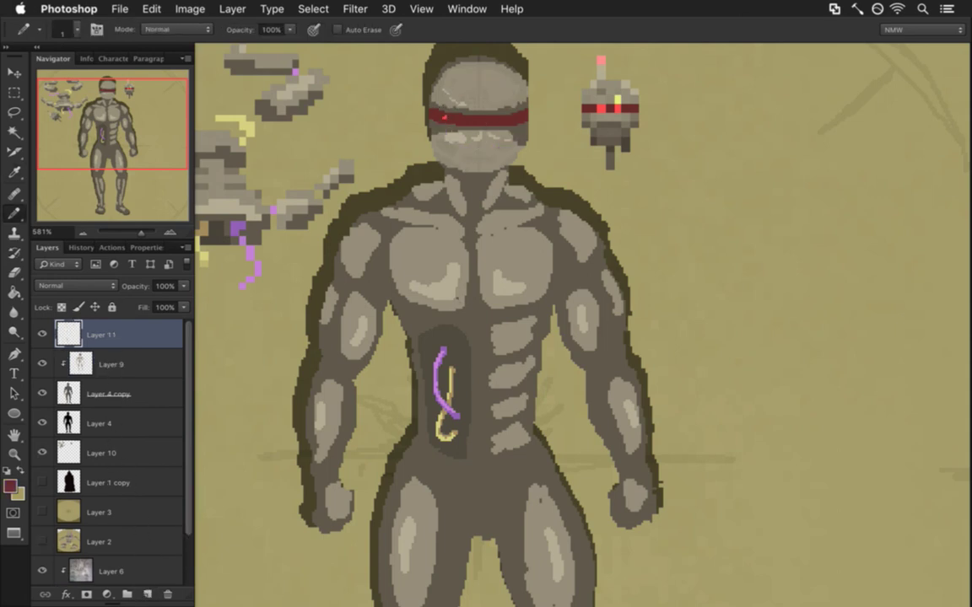
pyautogui.moveTo(454, 287)
pyautogui.mouseDown()
pyautogui.moveTo(481, 321)
pyautogui.moveTo(495, 292)
pyautogui.moveTo(488, 267)
pyautogui.moveTo(461, 260)
pyautogui.moveTo(453, 275)
pyautogui.mouseUp()
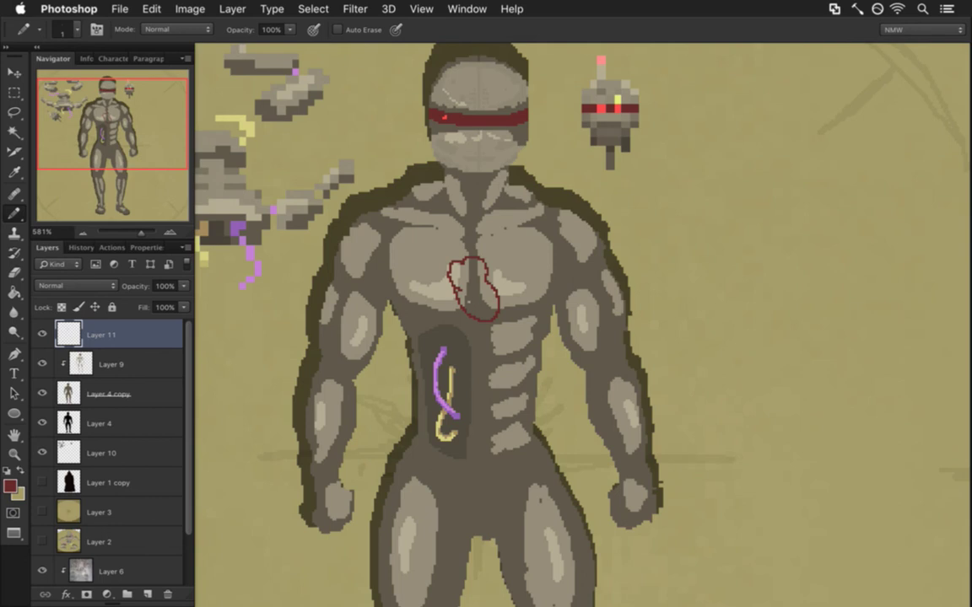
# Draw dark red division lines inside the heart and vessels branching from its top and both sides
pyautogui.moveTo(475, 296)
pyautogui.mouseDown()
pyautogui.moveTo(482, 320)
pyautogui.moveTo(497, 306)
pyautogui.moveTo(484, 314)
pyautogui.moveTo(486, 283)
pyautogui.mouseUp()
pyautogui.moveTo(448, 278)
pyautogui.mouseDown()
pyautogui.moveTo(440, 267)
pyautogui.moveTo(462, 245)
pyautogui.mouseUp()
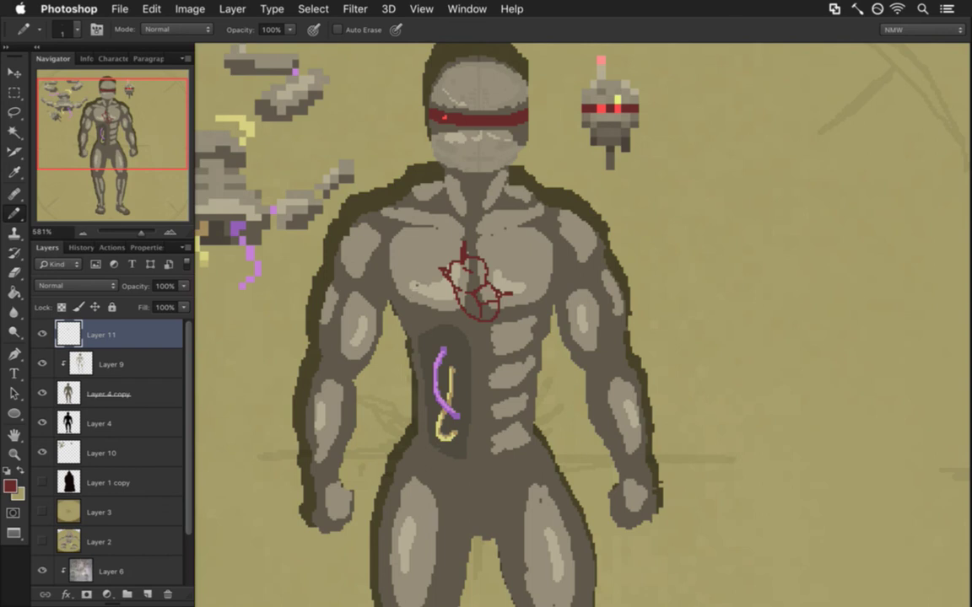
pyautogui.moveTo(488, 269)
pyautogui.mouseDown()
pyautogui.moveTo(507, 259)
pyautogui.moveTo(470, 279)
pyautogui.mouseUp()
pyautogui.click(469, 285)
pyautogui.moveTo(477, 305); pyautogui.dragTo(505, 296)
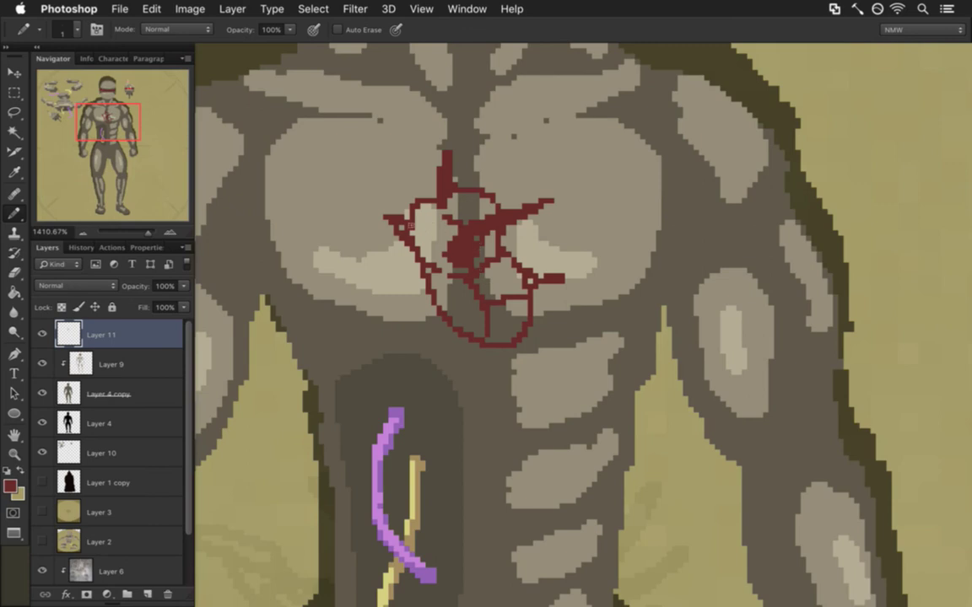
# Erase the heart's upper-left outline and redraw its top with short vessel stubs and a thicker left vessel in dark red
pyautogui.press('e')
pyautogui.moveTo(410, 223); pyautogui.dragTo(429, 203)
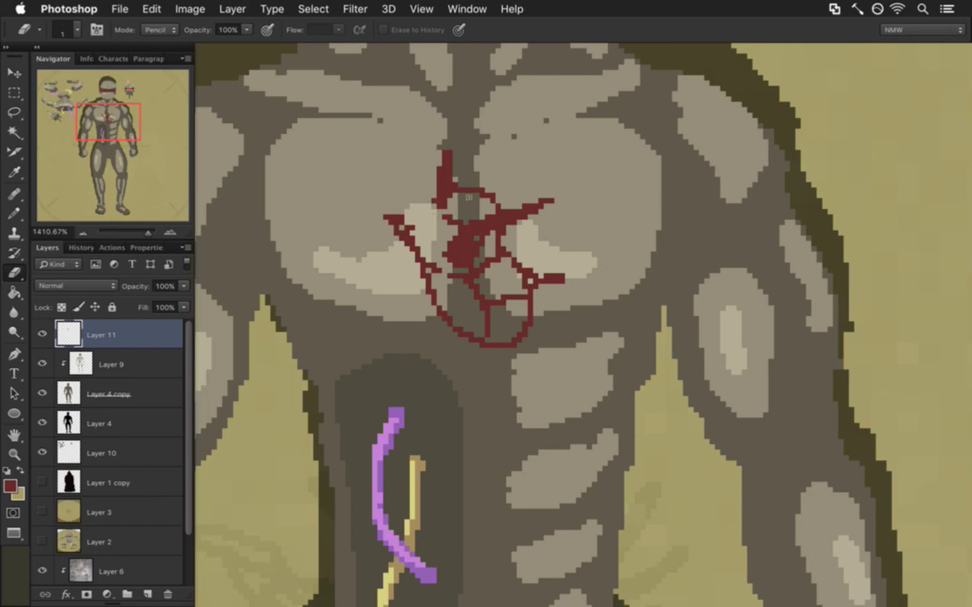
pyautogui.press('b')
pyautogui.moveTo(461, 187)
pyautogui.mouseDown()
pyautogui.moveTo(474, 177)
pyautogui.moveTo(489, 189)
pyautogui.mouseUp()
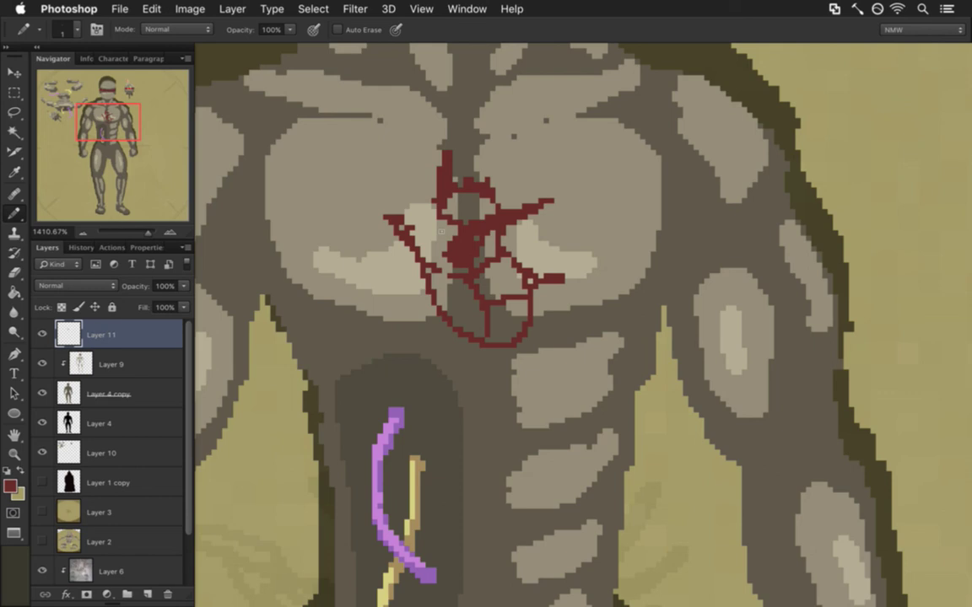
pyautogui.moveTo(411, 241)
pyautogui.mouseDown()
pyautogui.moveTo(395, 221)
pyautogui.moveTo(413, 231)
pyautogui.moveTo(406, 241)
pyautogui.moveTo(426, 232)
pyautogui.mouseUp()
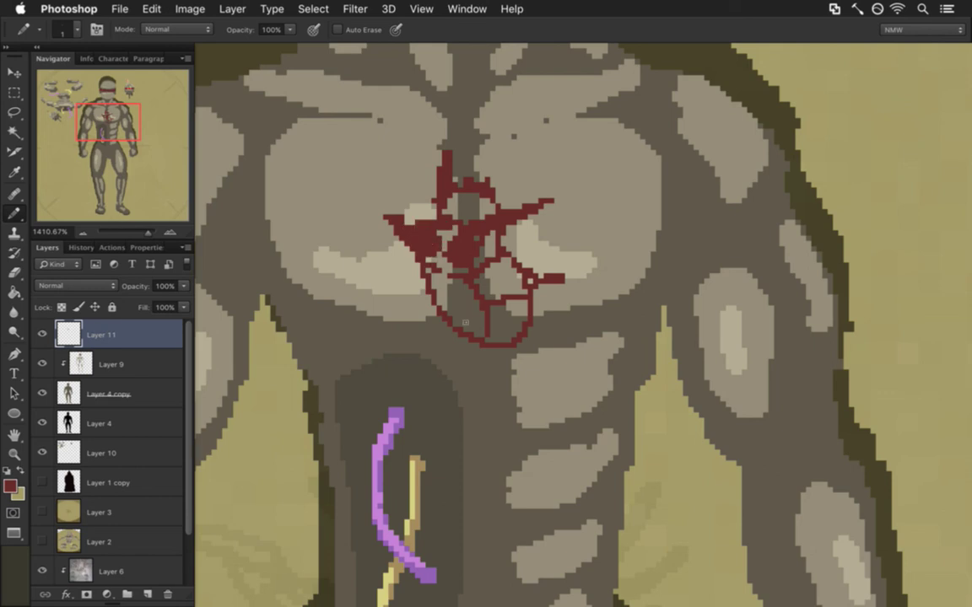
# Fill the heart's enclosed areas with dark red and paint over the remaining gaps inside it
pyautogui.press('g')
pyautogui.click(501, 306)
pyautogui.click(501, 305)
pyautogui.click(508, 275)
pyautogui.click(490, 235)
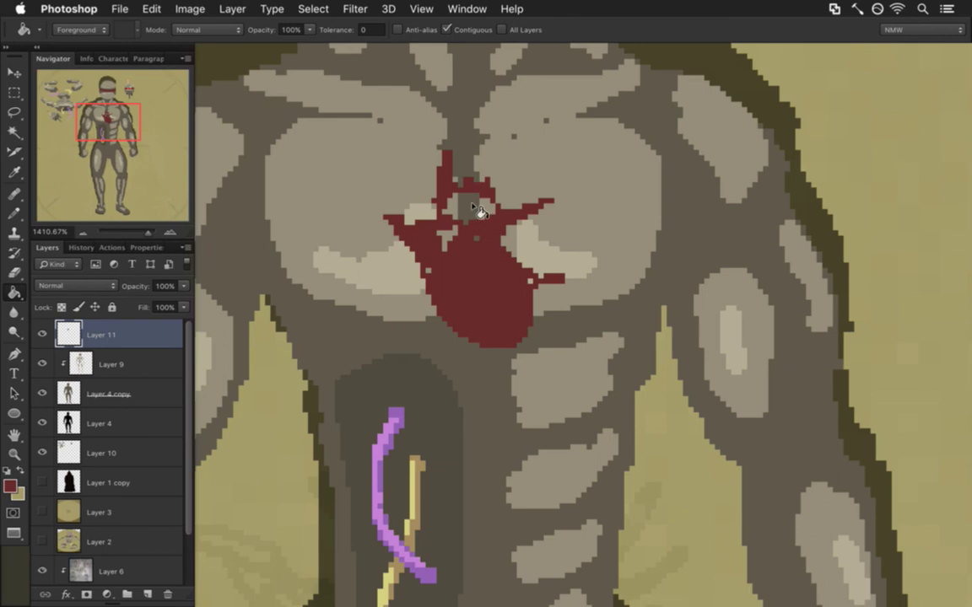
pyautogui.click(477, 206)
pyautogui.press('b')
pyautogui.moveTo(449, 247)
pyautogui.mouseDown()
pyautogui.moveTo(442, 256)
pyautogui.moveTo(457, 229)
pyautogui.mouseUp()
pyautogui.click(477, 238)
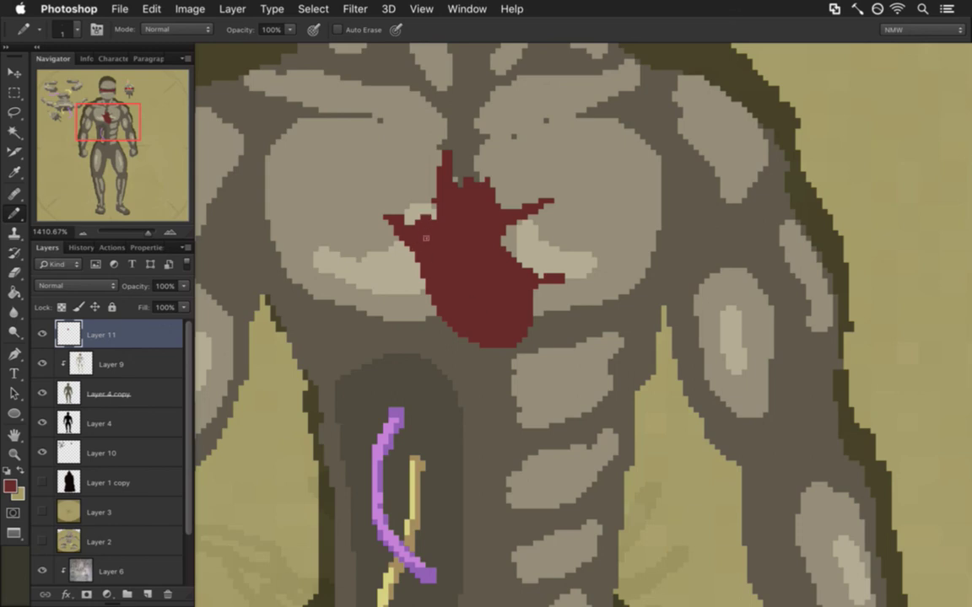
# Trim the heart's upper-left edge and extend its lower-right tip outward in dark red
pyautogui.press('e')
pyautogui.click(429, 223)
pyautogui.moveTo(433, 312); pyautogui.dragTo(361, 328)
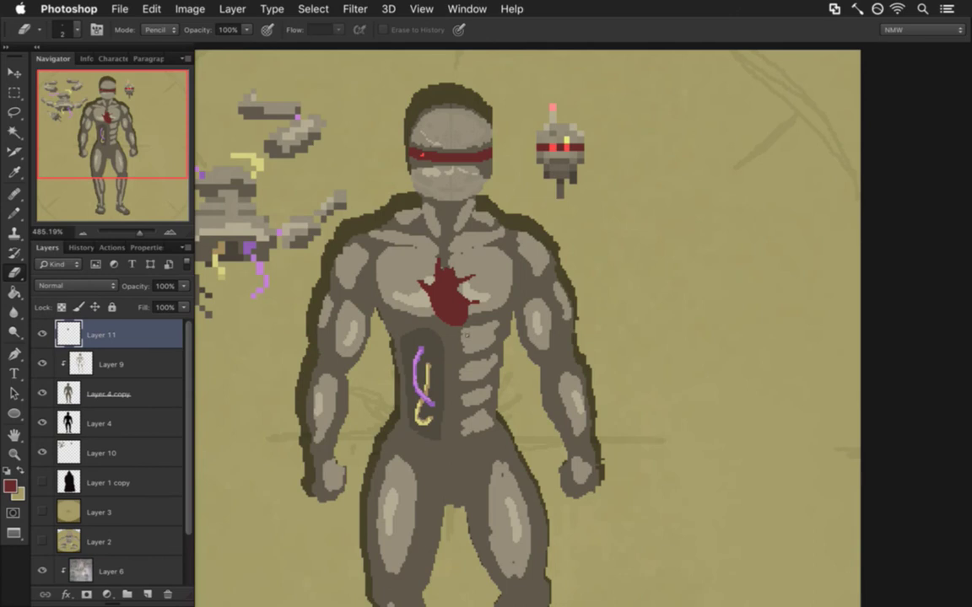
pyautogui.press('b')
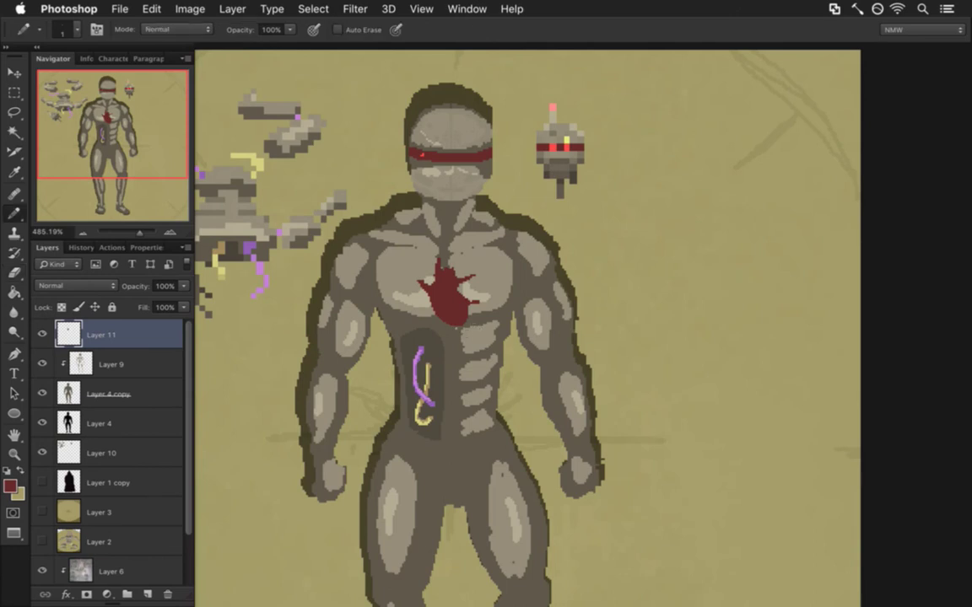
pyautogui.moveTo(478, 324); pyautogui.dragTo(467, 311)
pyautogui.press('e')
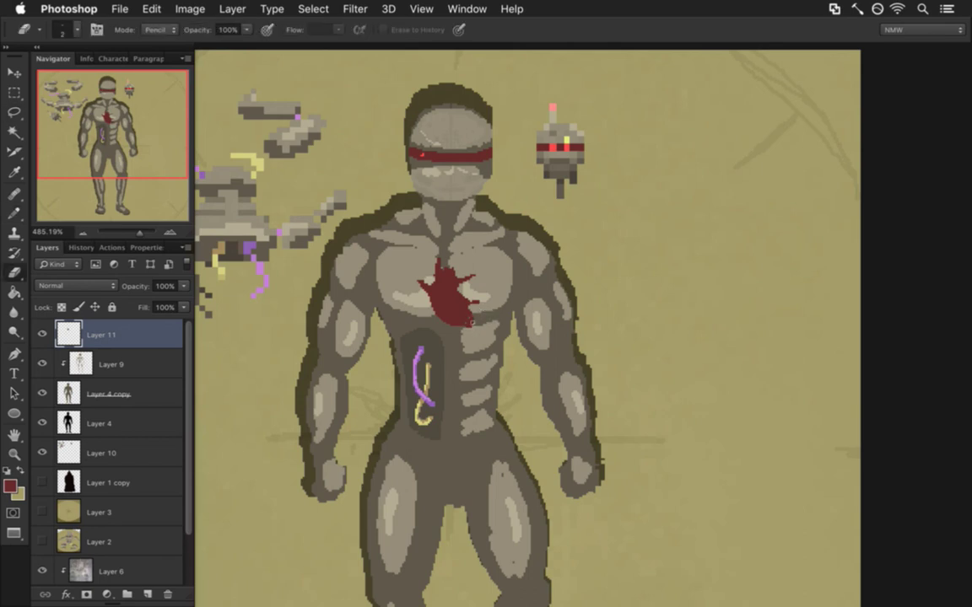
# Sample the small robot's bright red and paint highlights on the heart's upper vessels and lower chamber
pyautogui.press('b')
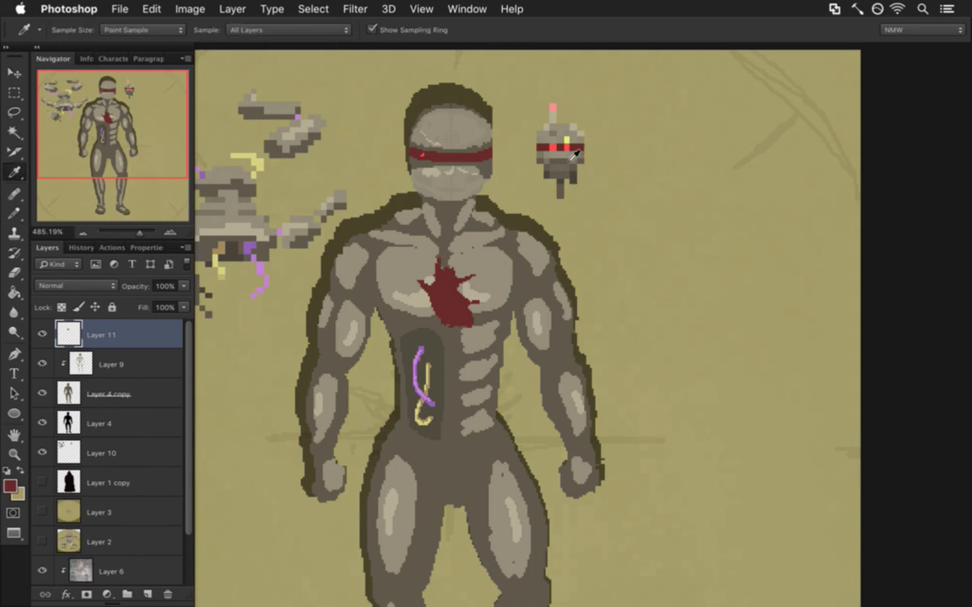
pyautogui.keyDown('alt'); pyautogui.click(516, 140); pyautogui.keyUp('alt')
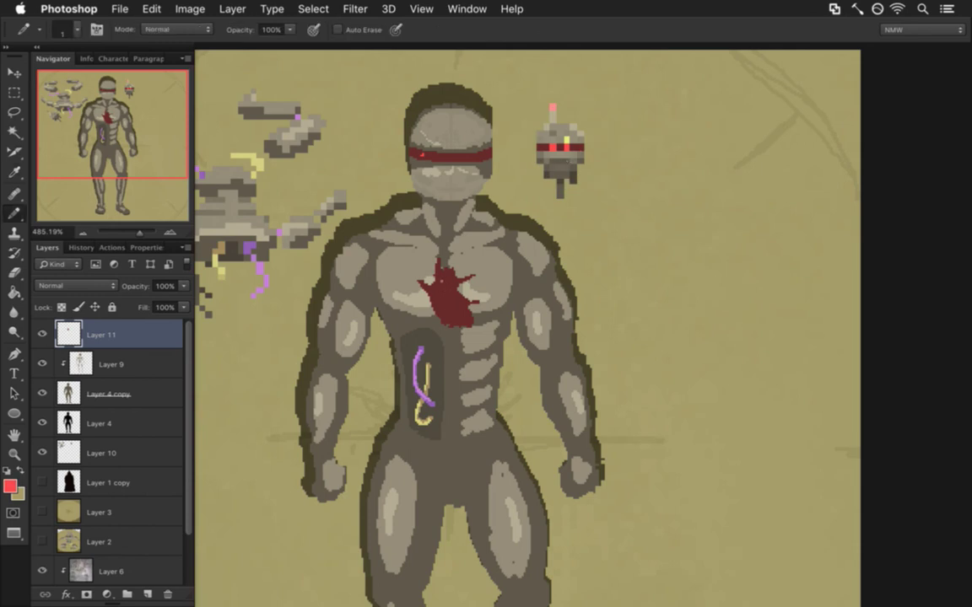
pyautogui.moveTo(444, 275); pyautogui.dragTo(456, 277)
pyautogui.moveTo(454, 281); pyautogui.dragTo(441, 293)
pyautogui.moveTo(460, 309)
pyautogui.mouseDown()
pyautogui.moveTo(466, 317)
pyautogui.moveTo(452, 307)
pyautogui.mouseUp()
# Duplicate Layer 11, select the copy's heart silhouette, and paint it solid bright red with an enlarged brush
pyautogui.press('super+j')
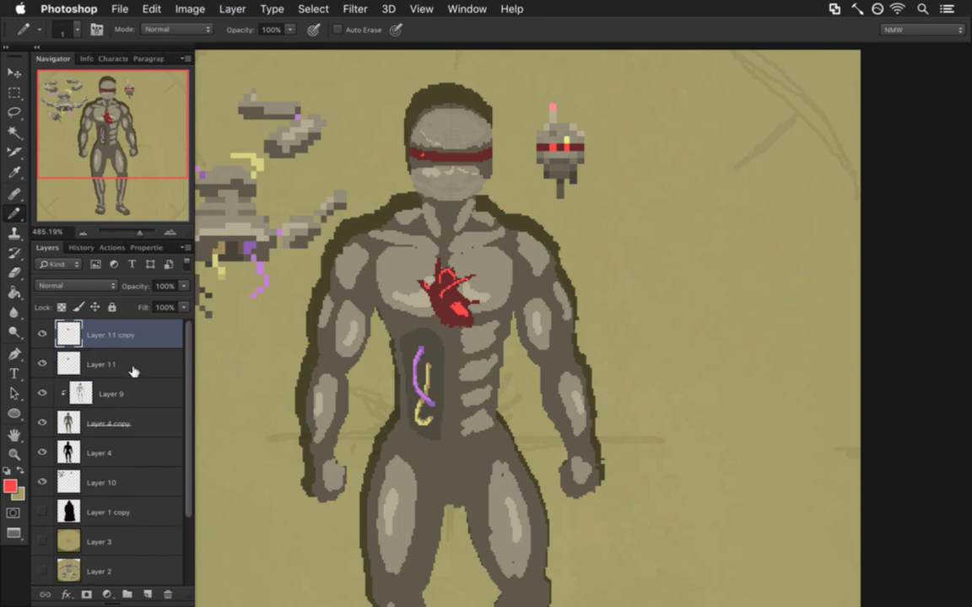
pyautogui.keyDown('super'); pyautogui.click(68, 335); pyautogui.keyUp('super')
pyautogui.press(']')
pyautogui.press(']')
pyautogui.press(']')
pyautogui.press(']')
pyautogui.press(']')
pyautogui.press(']')
pyautogui.press(']')
pyautogui.press(']')
pyautogui.moveTo(429, 283); pyautogui.dragTo(469, 317)
# Clear the selection around the heart and save the document
pyautogui.press('m')
pyautogui.click(408, 336)
pyautogui.press('super+s')
# Duplicate the layer with the solid bright red heart
pyautogui.click(355, 9)
pyautogui.moveTo(376, 180)
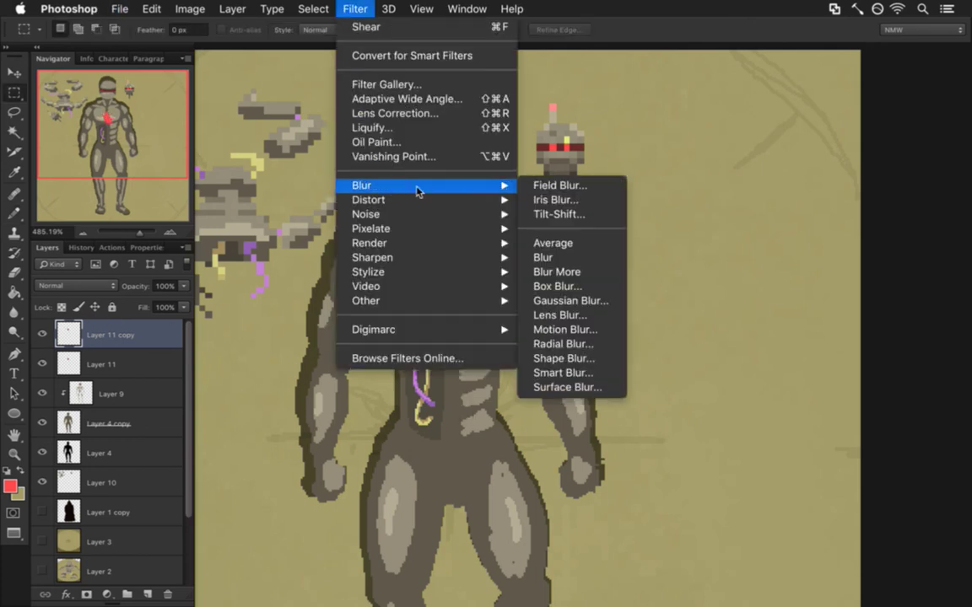
pyautogui.click(683, 18)
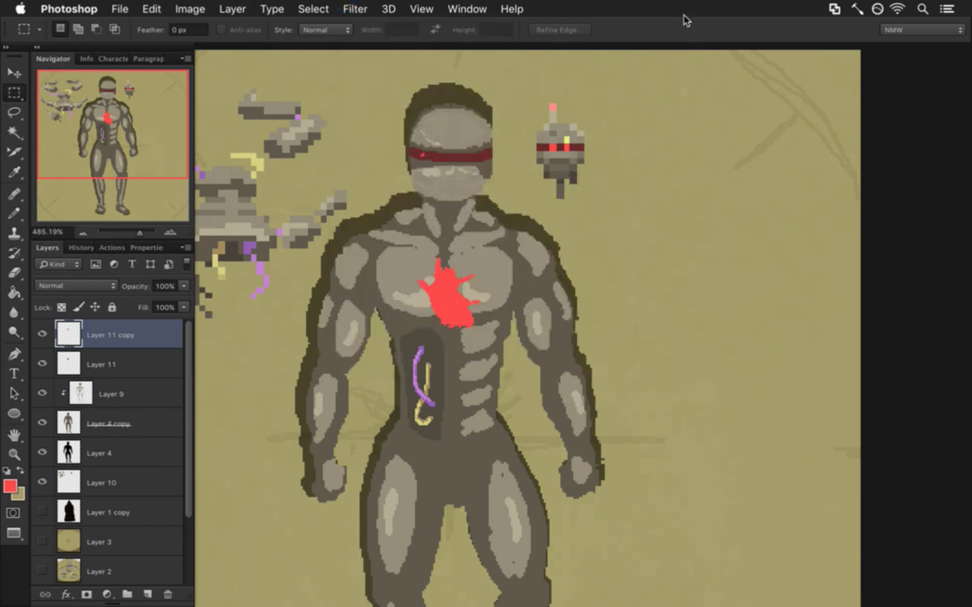
pyautogui.press('super+j')
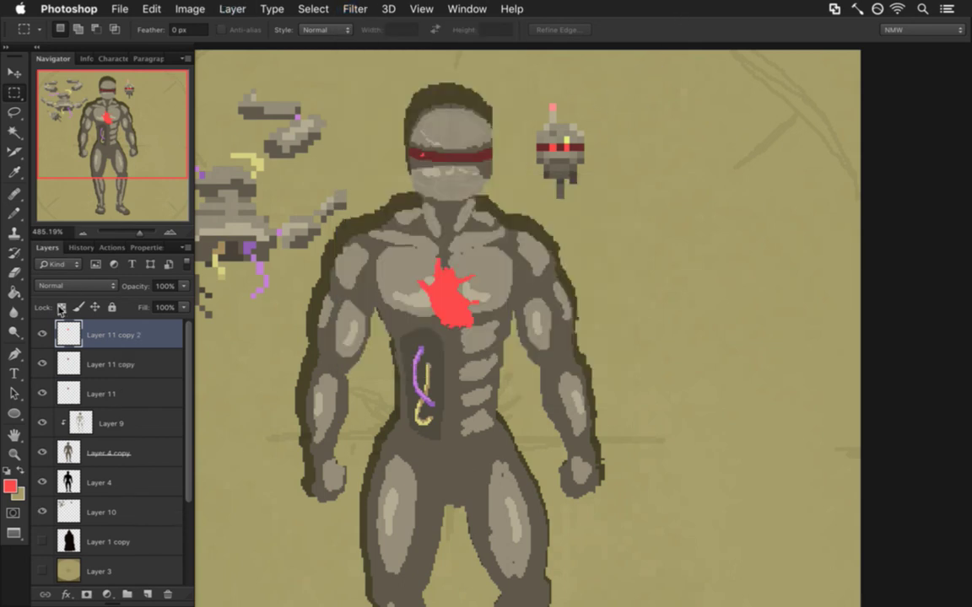
# Try a Gaussian Blur with a 20.4-pixel radius on the second heart copy and undo it
pyautogui.click(355, 9)
pyautogui.moveTo(424, 185)
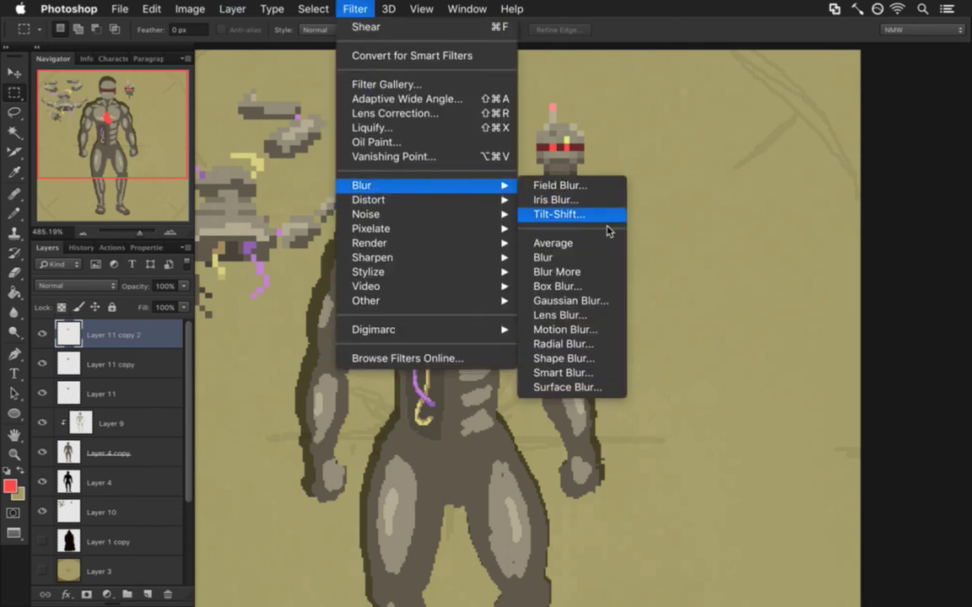
pyautogui.click(582, 302)
pyautogui.moveTo(441, 200); pyautogui.dragTo(883, 116)
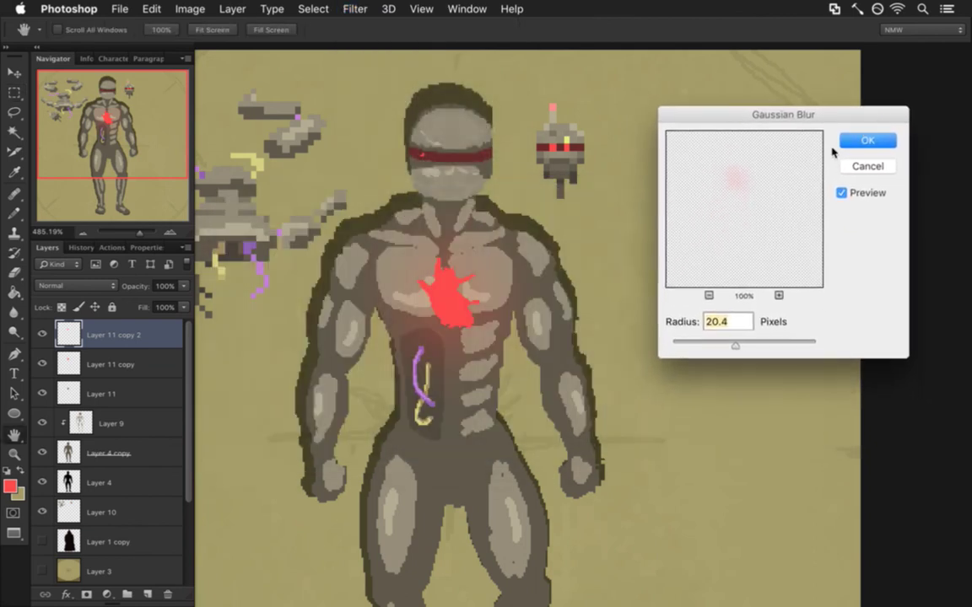
pyautogui.press('Return')
pyautogui.press('m')
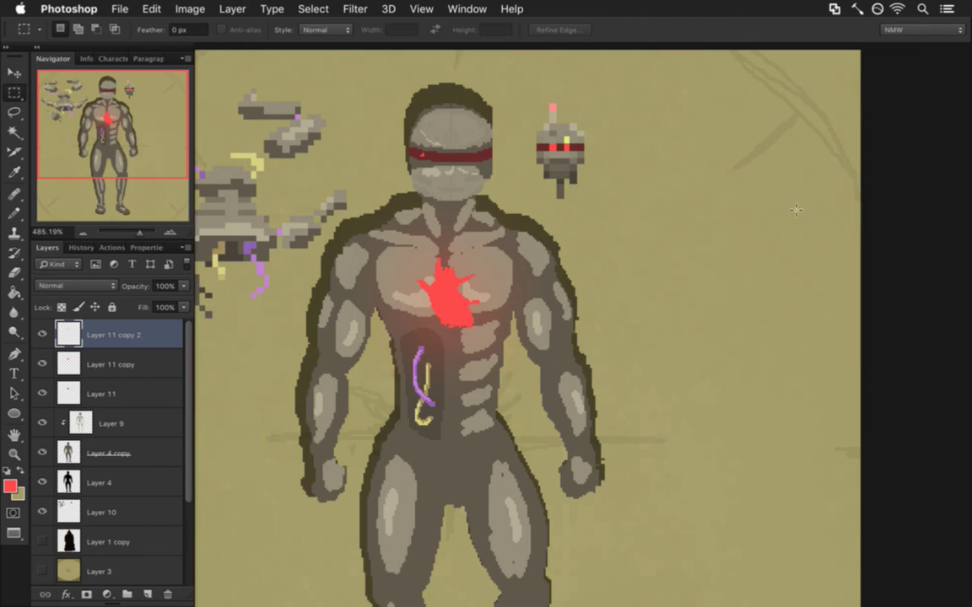
pyautogui.press('super+z')
# Convert the image's color depth to 16 Bits/Channel
pyautogui.click(189, 8)
pyautogui.moveTo(189, 26)
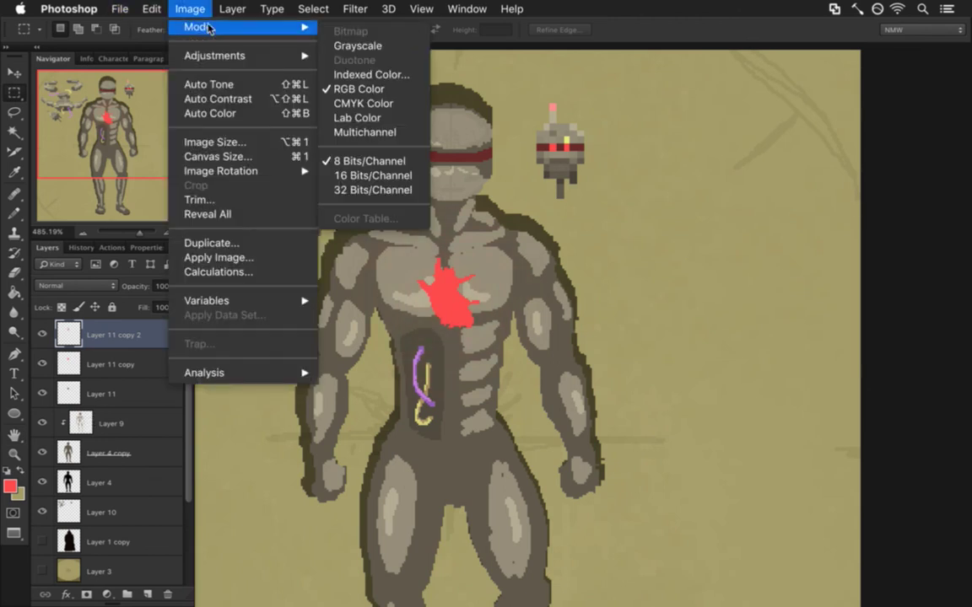
pyautogui.click(343, 176)
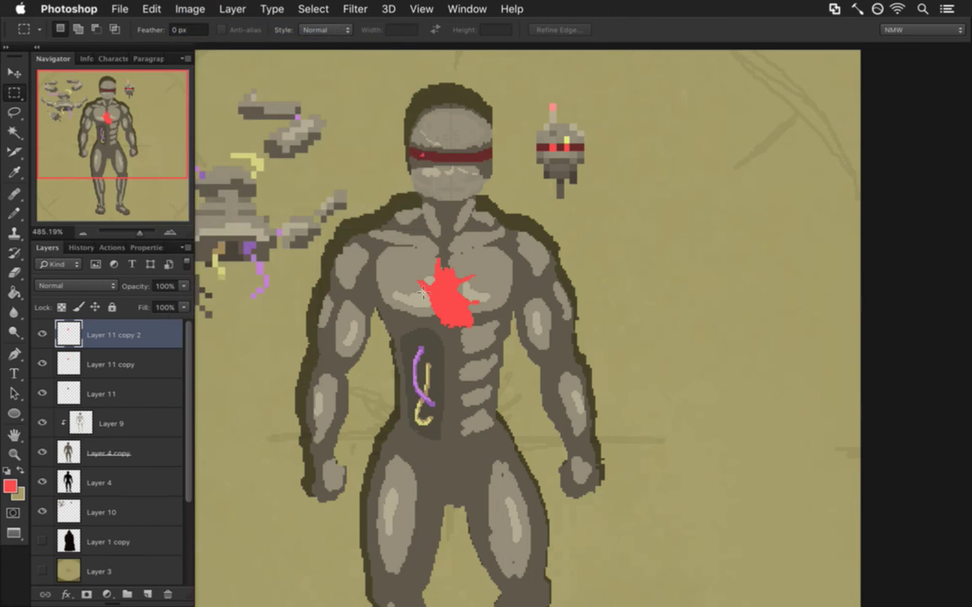
# Apply a Gaussian Blur with a 20.4-pixel radius to Layer 11 copy 2 as a red glow around the heart
pyautogui.click(354, 8)
pyautogui.moveTo(506, 185)
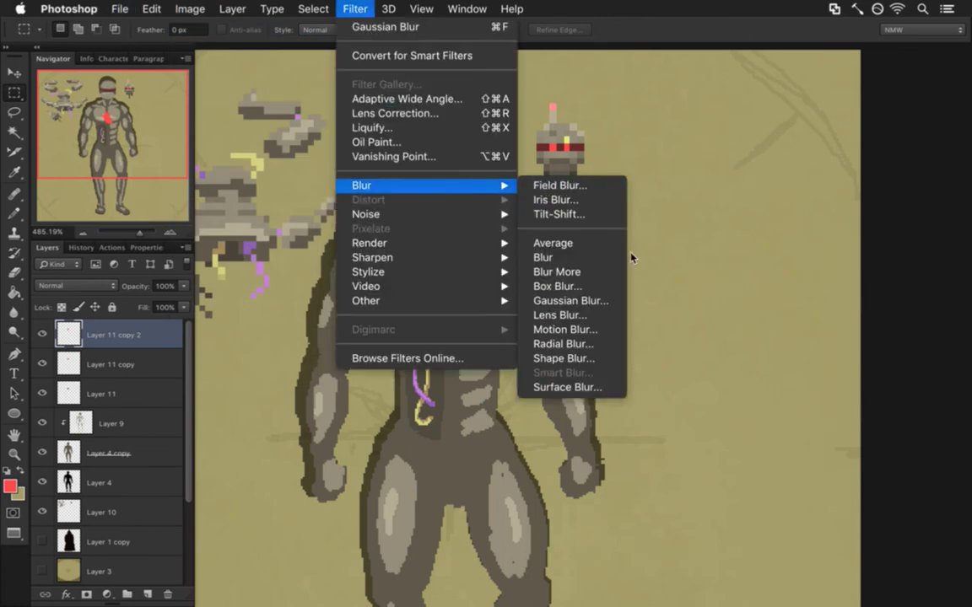
pyautogui.click(604, 299)
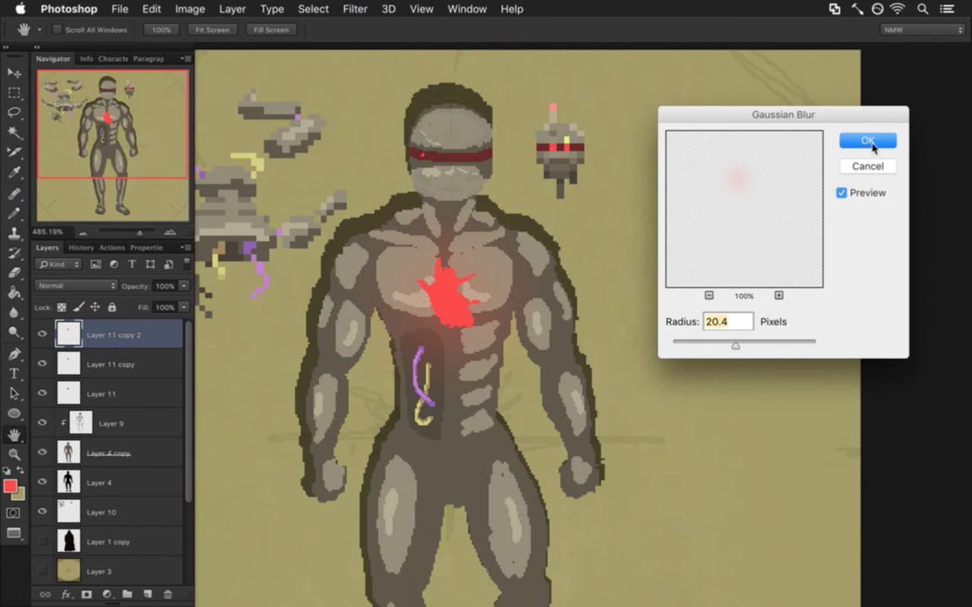
pyautogui.click(866, 140)
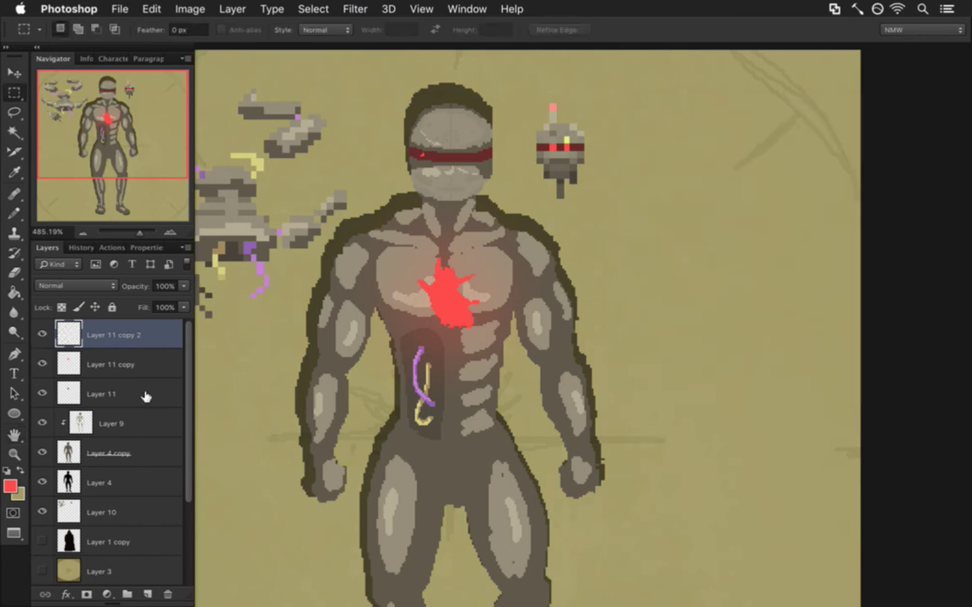
# Duplicate Layer 11 copy, the solid red heart, and apply a Gaussian Blur with a 10-pixel radius to the duplicate
pyautogui.click(70, 364)
pyautogui.press('super+j')
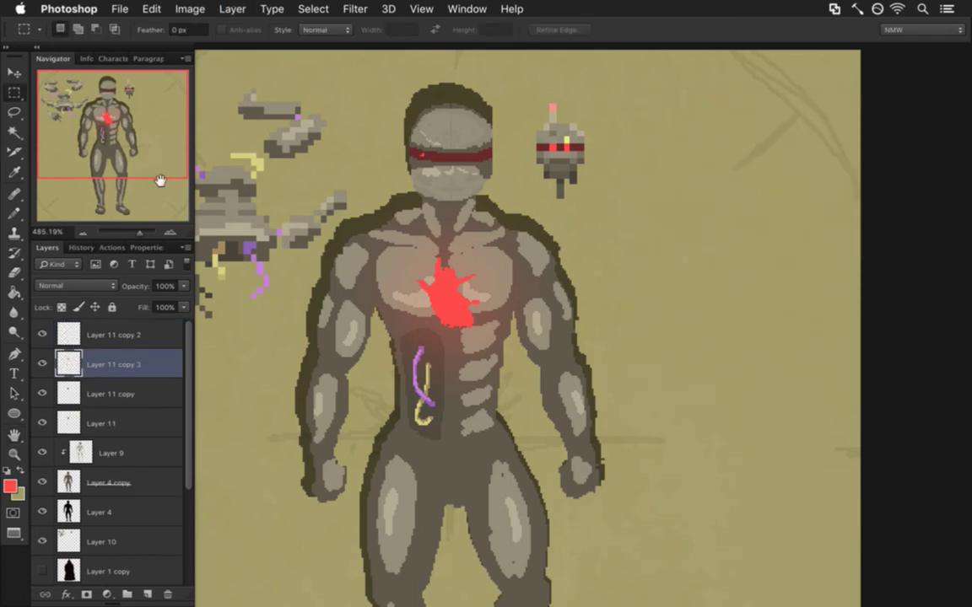
pyautogui.click(321, 8)
pyautogui.moveTo(354, 8)
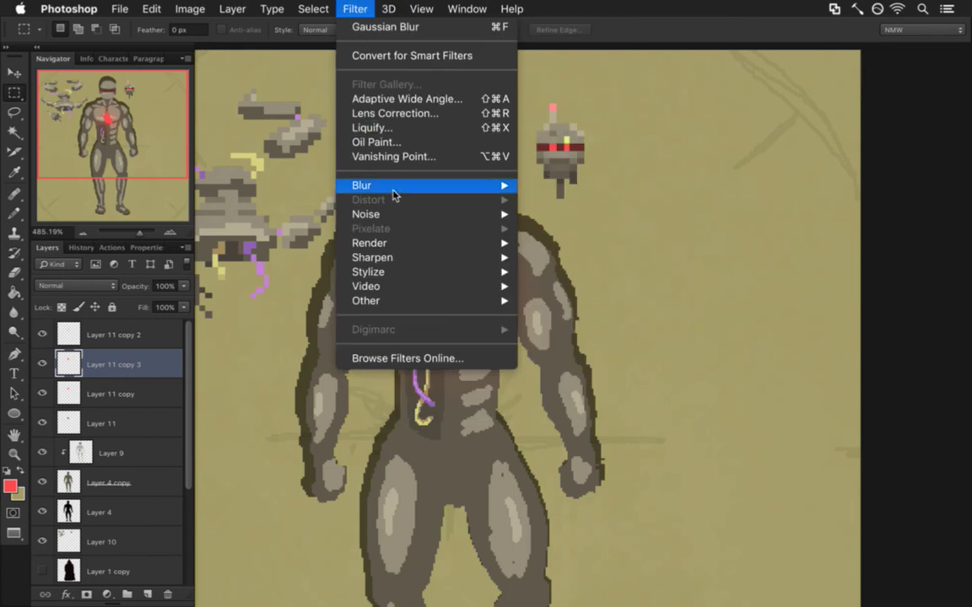
pyautogui.moveTo(392, 186)
pyautogui.click(595, 301)
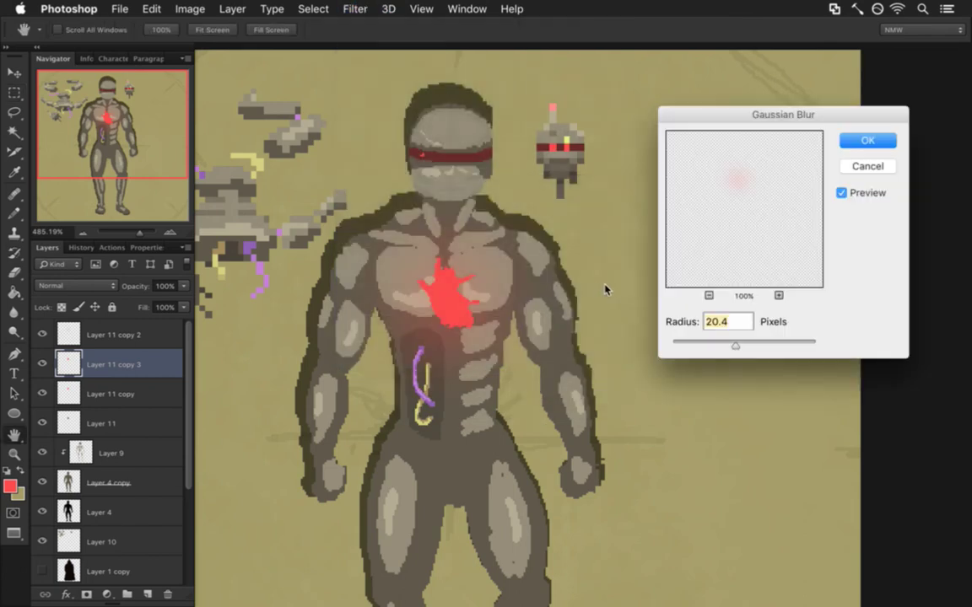
pyautogui.write('10')
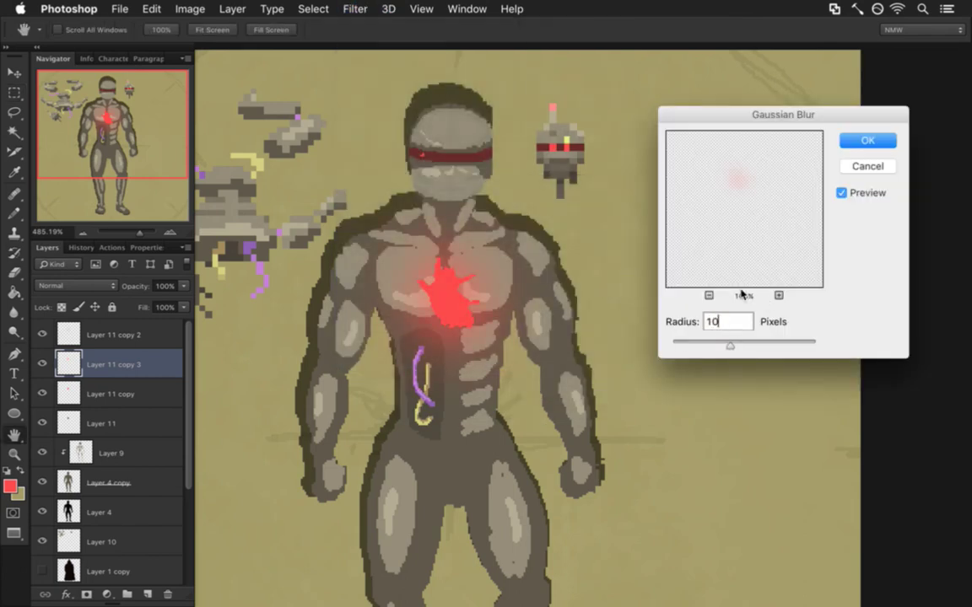
pyautogui.press('Return')
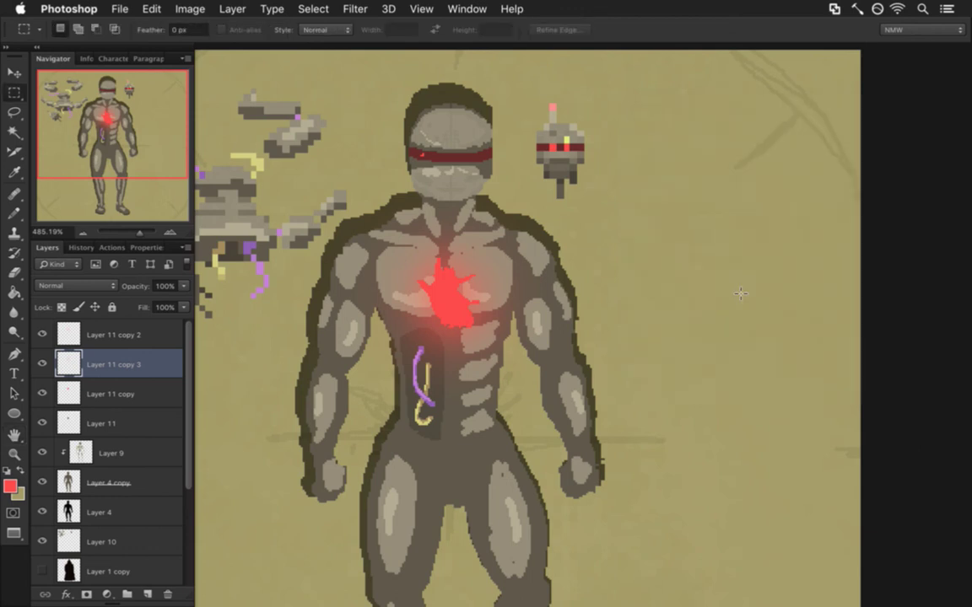
# Duplicate Layer 11 copy again and apply a Gaussian Blur with a 5-pixel radius to the new duplicate
pyautogui.click(70, 393)
pyautogui.press('super+j')
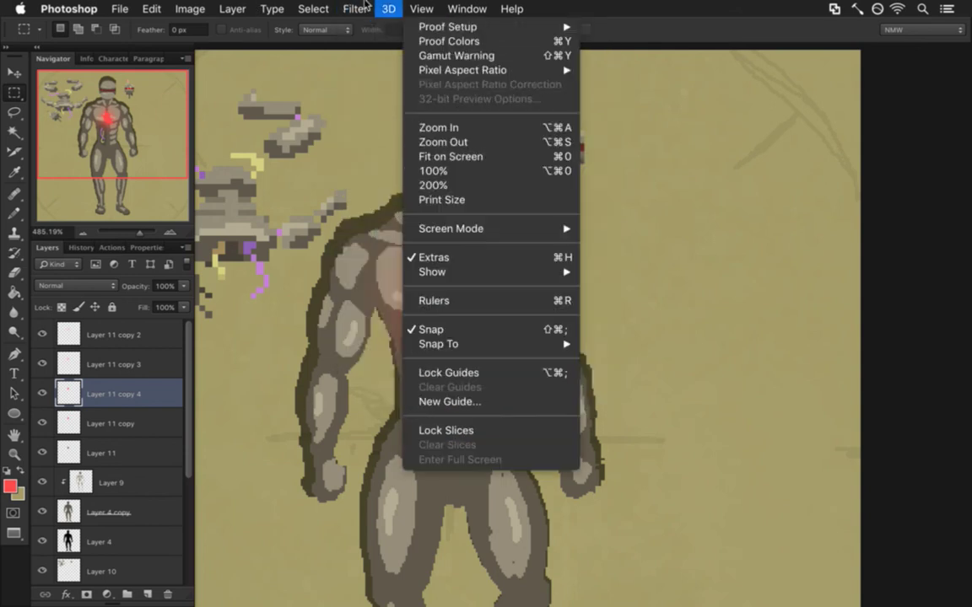
pyautogui.moveTo(513, 190)
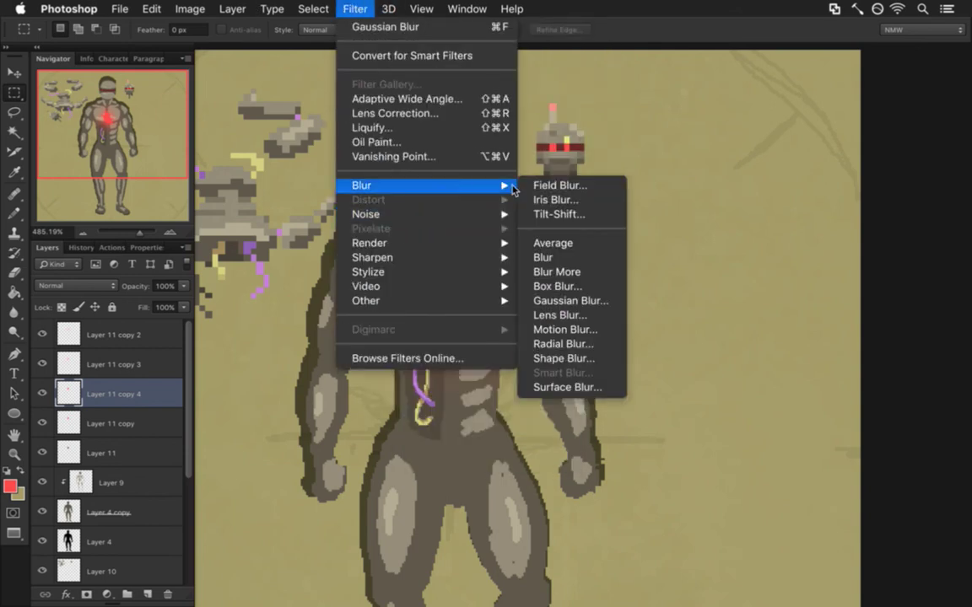
pyautogui.click(570, 300)
pyautogui.write('5')
pyautogui.press('Return')
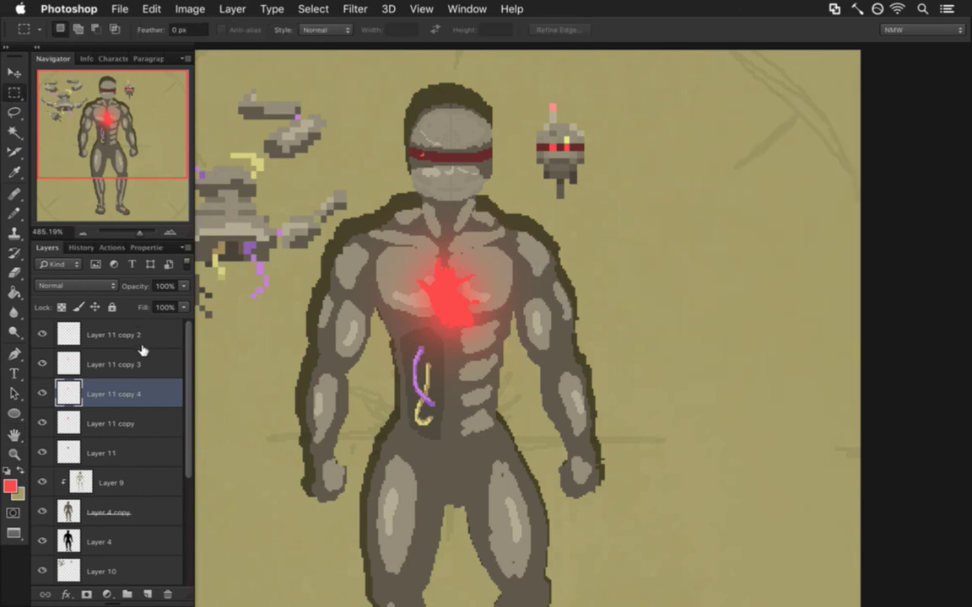
# Hide the solid heart Layer 11 copy and reorder the heart layers, placing blurred copies 3 and 4 beneath Layer 11
pyautogui.moveTo(73, 395); pyautogui.dragTo(74, 460)
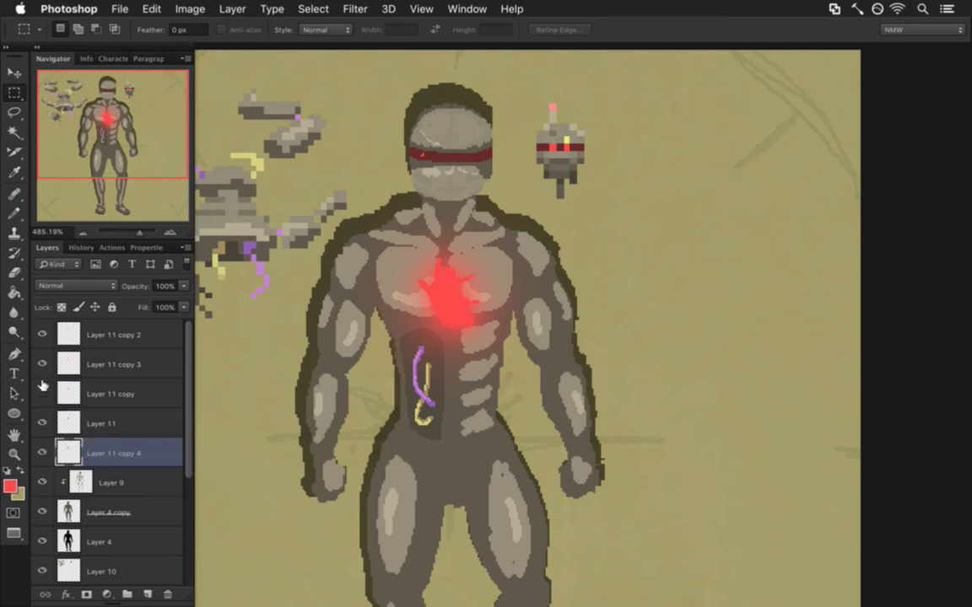
pyautogui.click(42, 393)
pyautogui.click(67, 371)
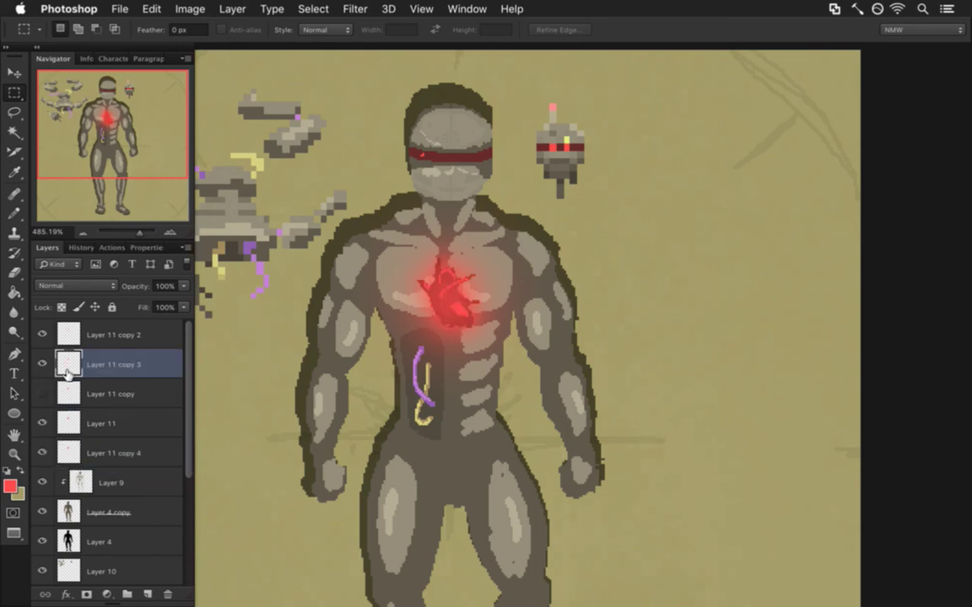
pyautogui.moveTo(68, 373); pyautogui.dragTo(76, 430)
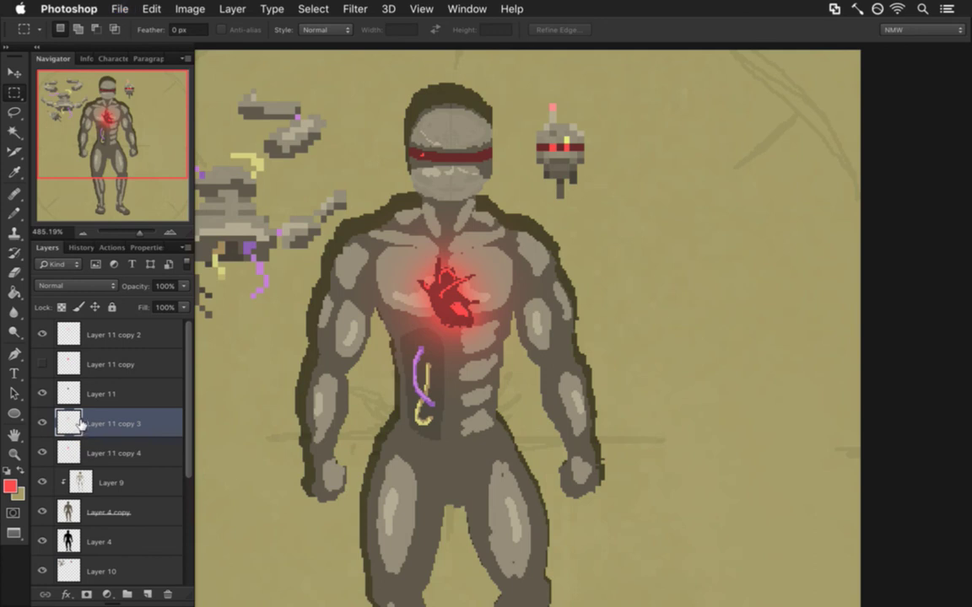
pyautogui.moveTo(79, 428); pyautogui.dragTo(94, 373)
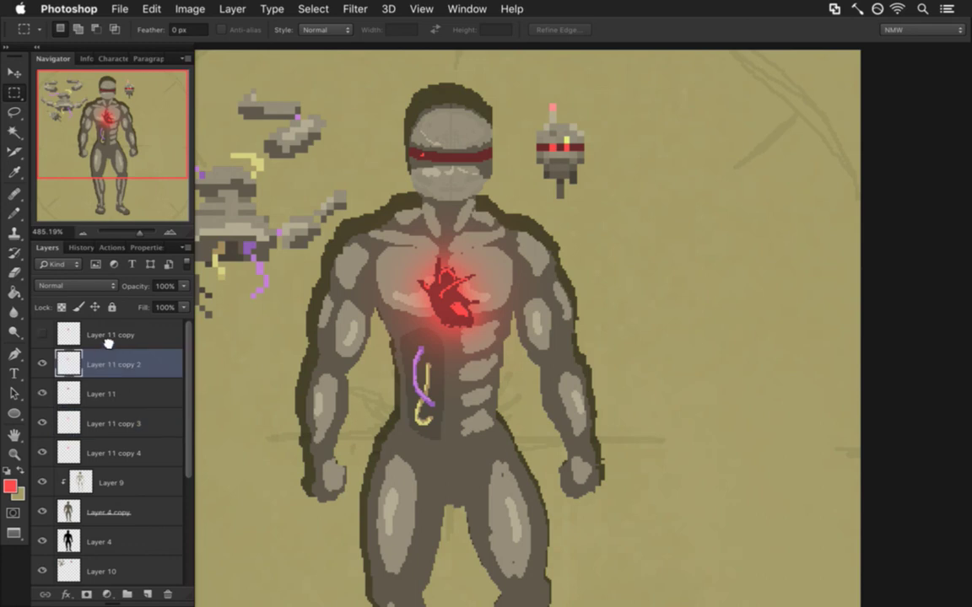
# Create a layer group named "heart" and move Layer 11 and its four copies into it
pyautogui.click(109, 340)
pyautogui.click(127, 594)
pyautogui.doubleClick(99, 329)
pyautogui.write('heart')
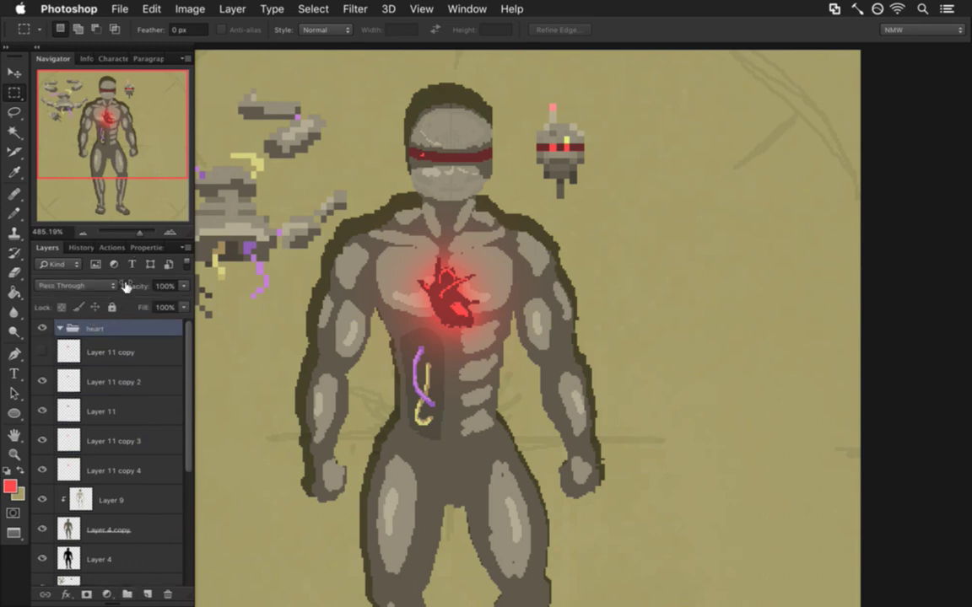
pyautogui.click(113, 351)
pyautogui.keyDown('shift'); pyautogui.click(109, 466); pyautogui.keyUp('shift')
pyautogui.moveTo(95, 403); pyautogui.dragTo(94, 328)
pyautogui.click(94, 328)
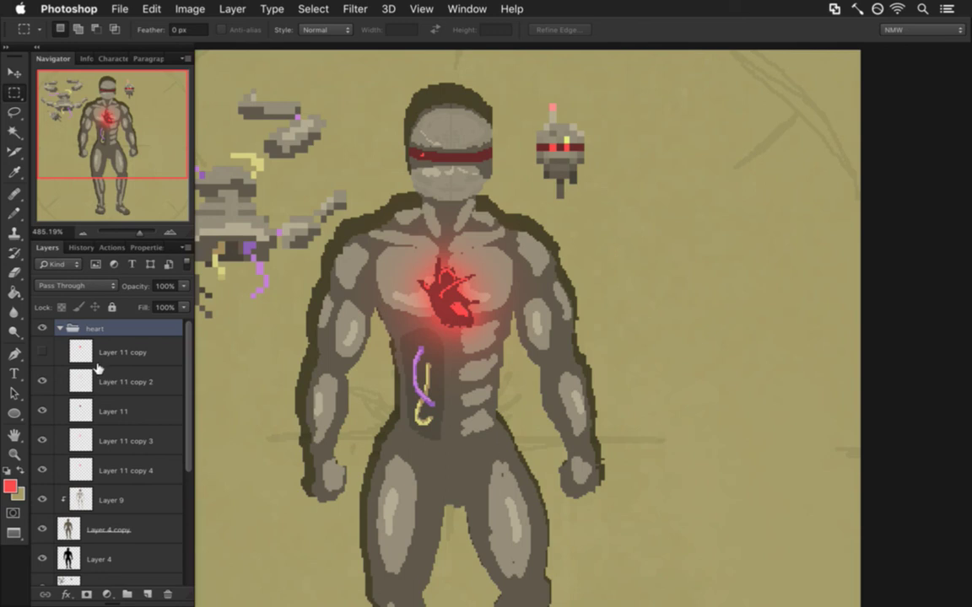
# Collapse the heart group and hide it
pyautogui.scroll(-3, 171, 391)
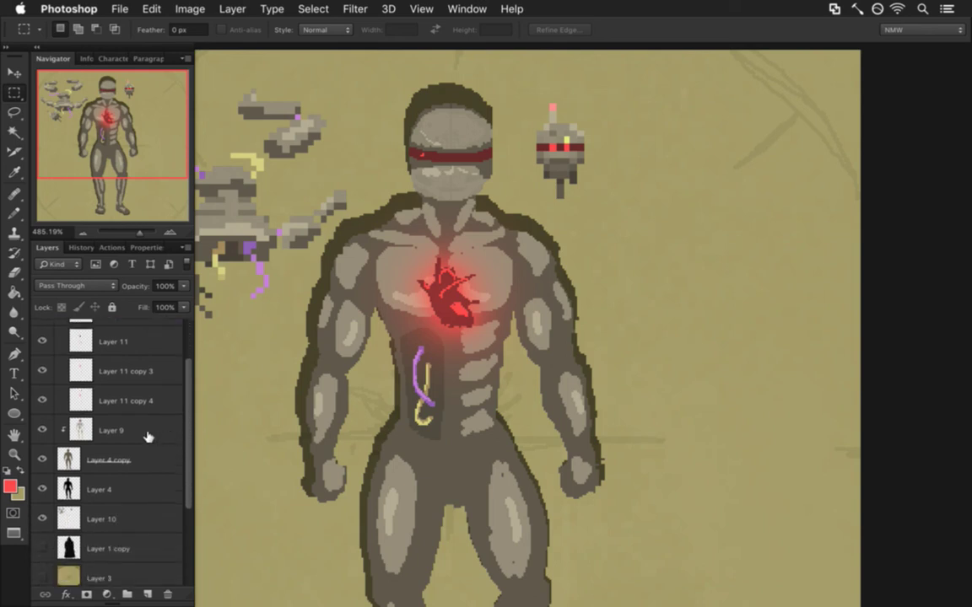
pyautogui.scroll(3, 144, 372)
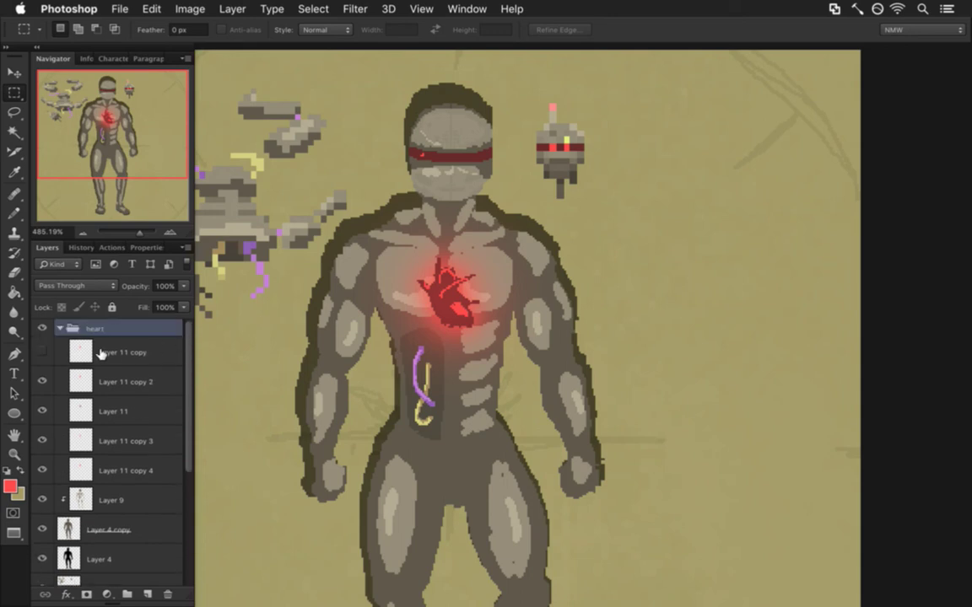
pyautogui.click(60, 328)
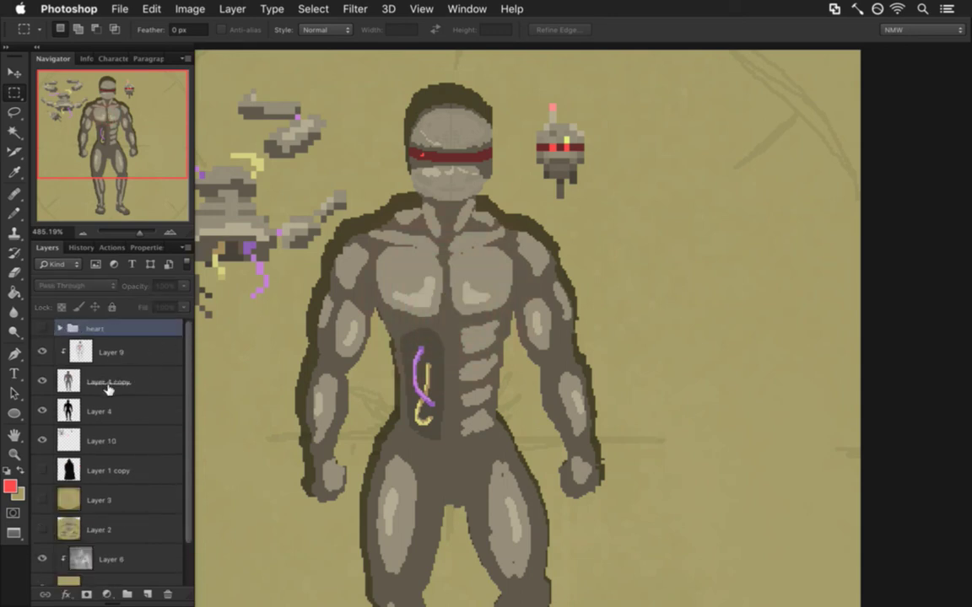
# Duplicate the Layer 4 copy body layer and make the lower of the two body layers active
pyautogui.click(87, 344)
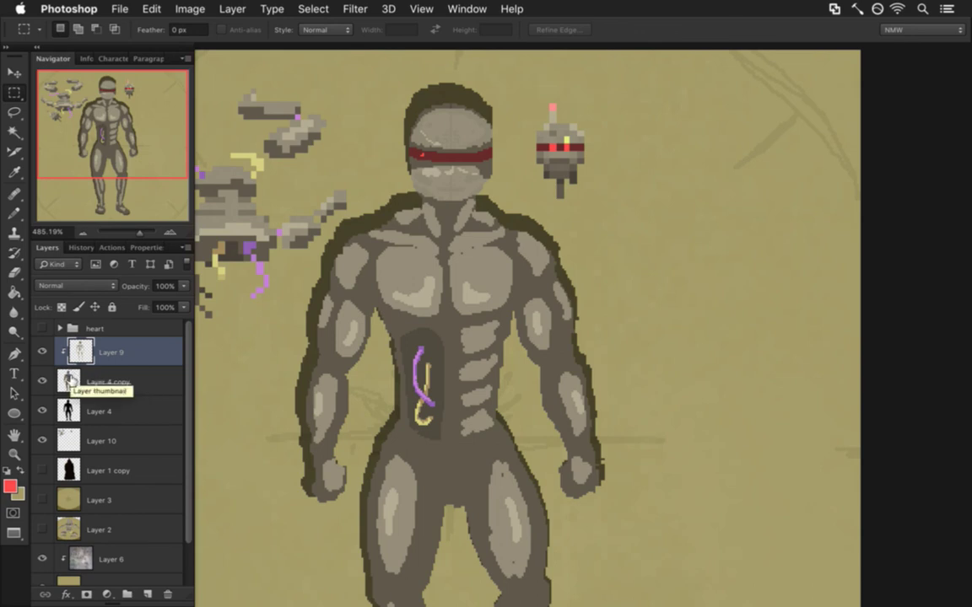
pyautogui.click(77, 388)
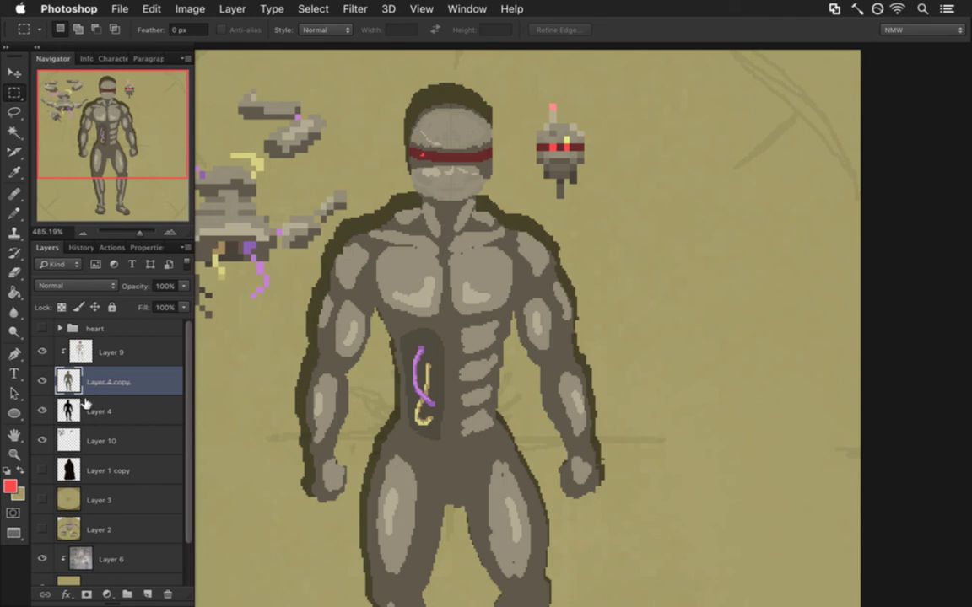
pyautogui.press('super+j')
pyautogui.click(71, 410)
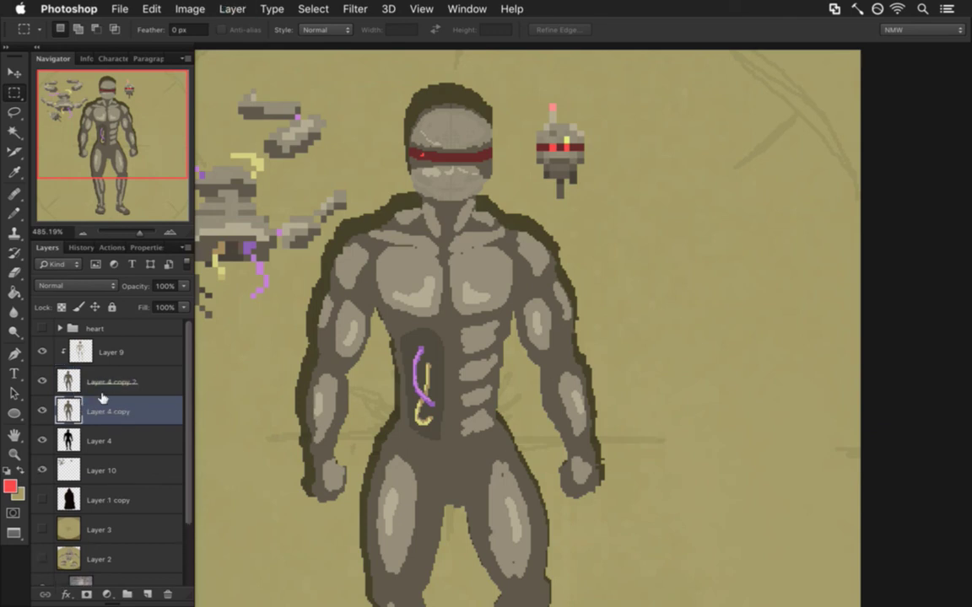
# Sample the dark abdominal cavity color, load Layer 4 copy's silhouette as a selection for the Pencil tool, and clear the selection
pyautogui.press('i')
pyautogui.click(432, 354)
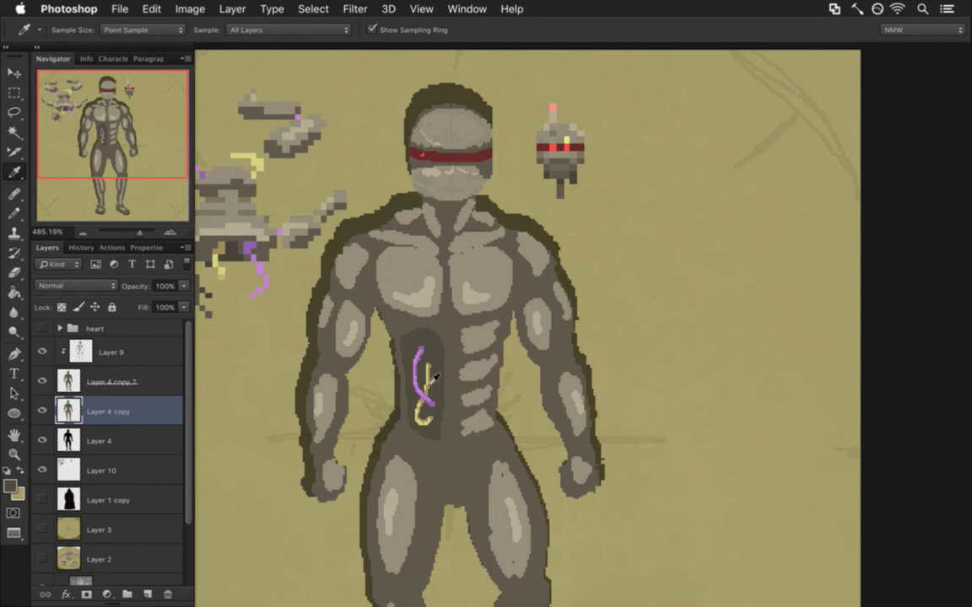
pyautogui.keyDown('ctrl'); pyautogui.click(68, 405); pyautogui.keyUp('ctrl')
pyautogui.press('b')
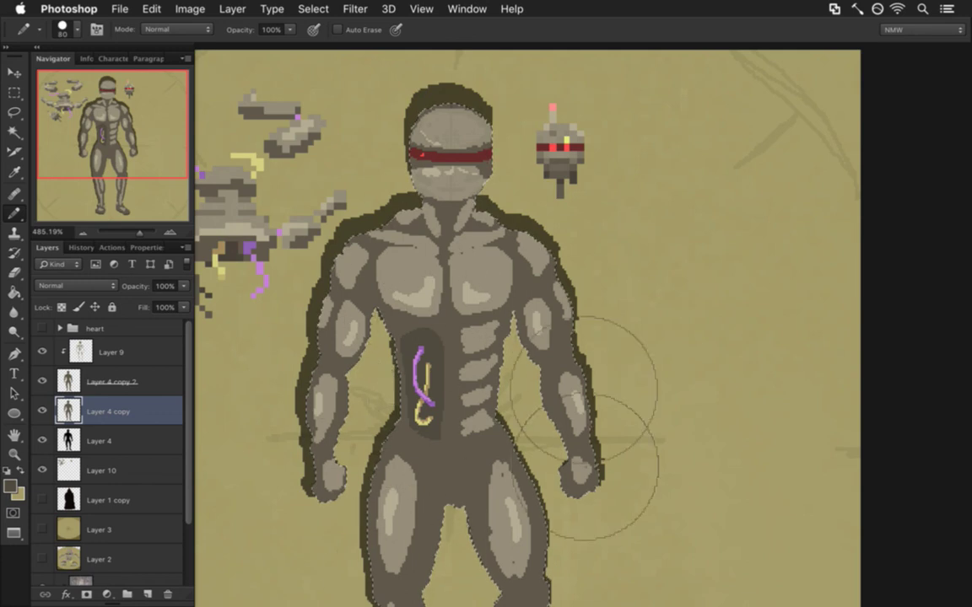
pyautogui.scroll(-5, 439, 506)
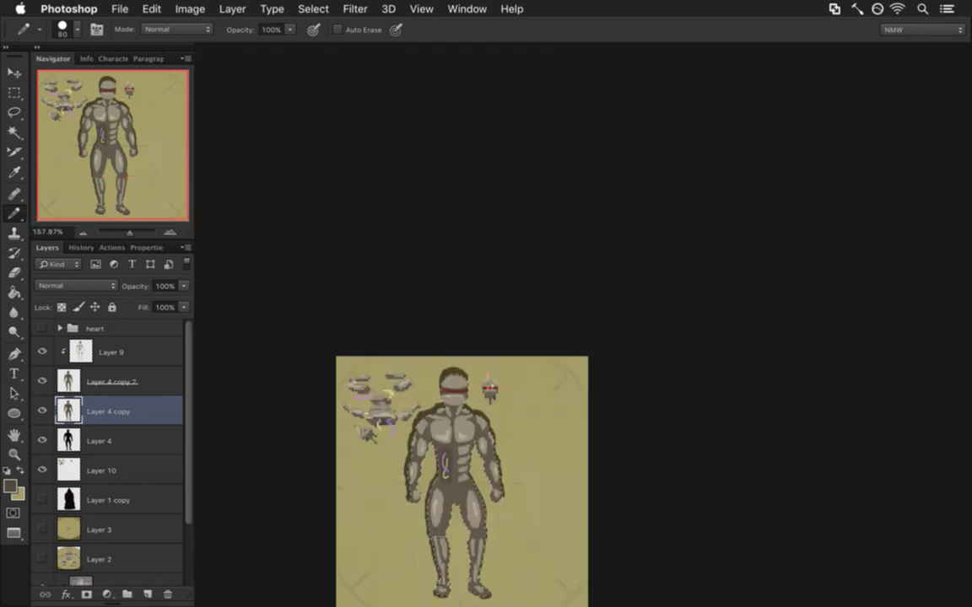
pyautogui.press('m')
pyautogui.hotkey('ctrl', 'd')
pyautogui.scroll(6, 437, 497)
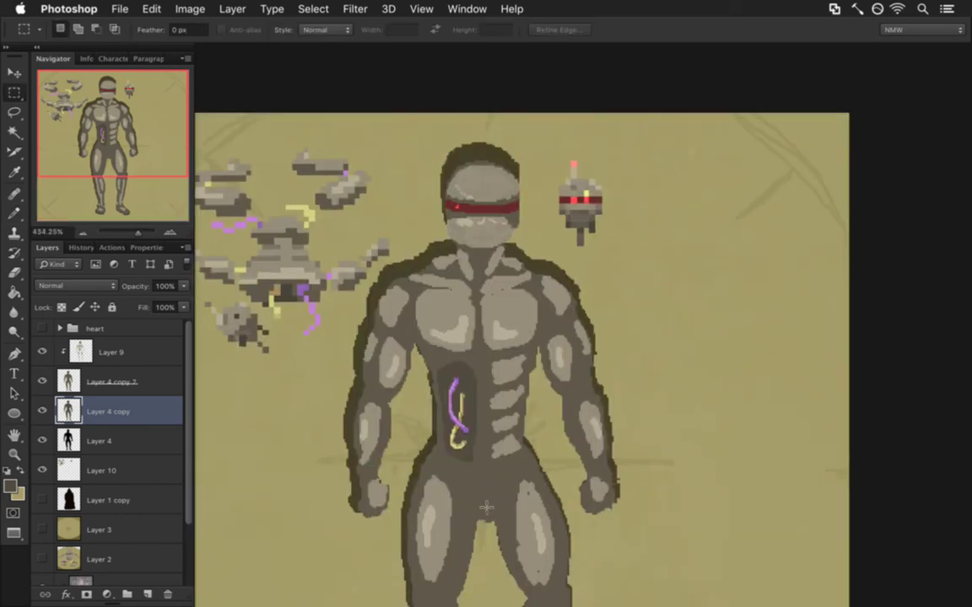
pyautogui.scroll(-1, 550, 414)
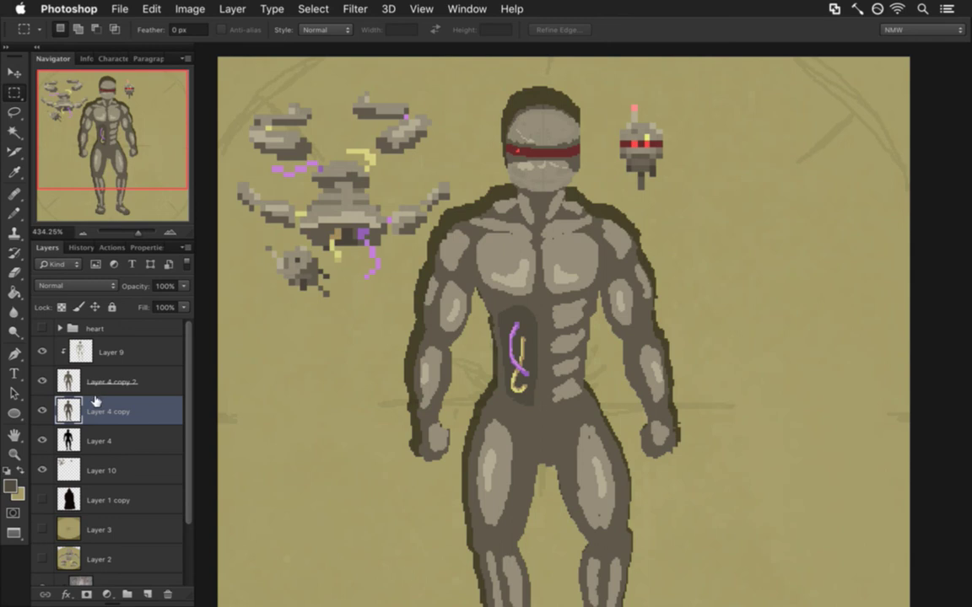
# Try selecting the abdominal cavity area on Layer 4 copy 2 with the Magic Wand and clear the selection
pyautogui.click(72, 380)
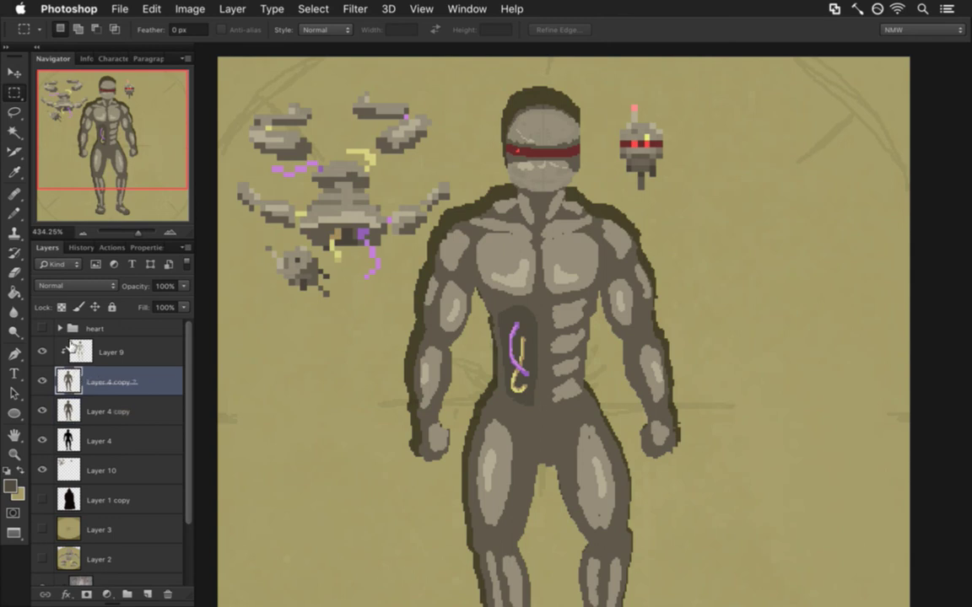
pyautogui.click(15, 132)
pyautogui.click(525, 334)
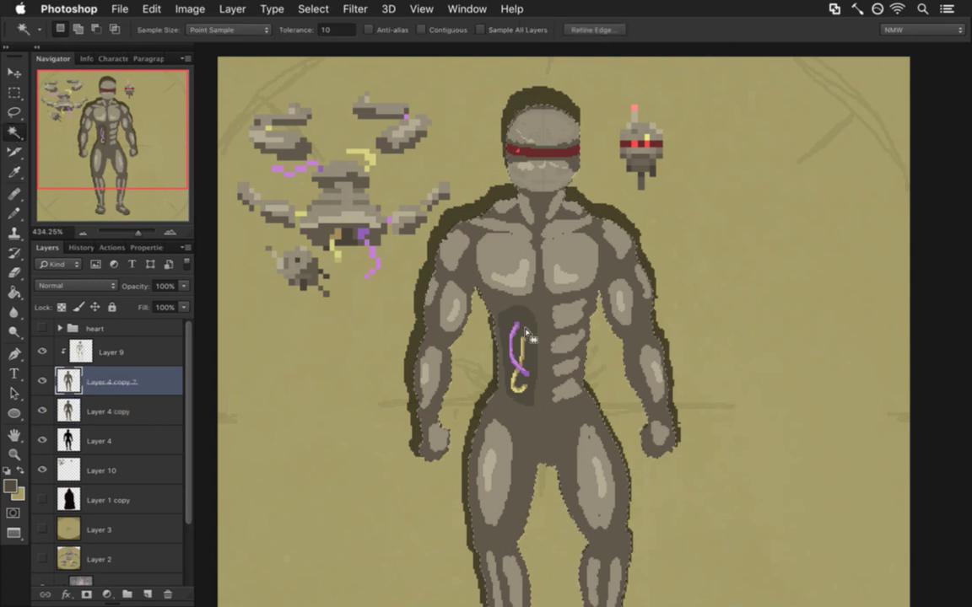
pyautogui.hotkey('ctrl', 'd')
pyautogui.press('m')
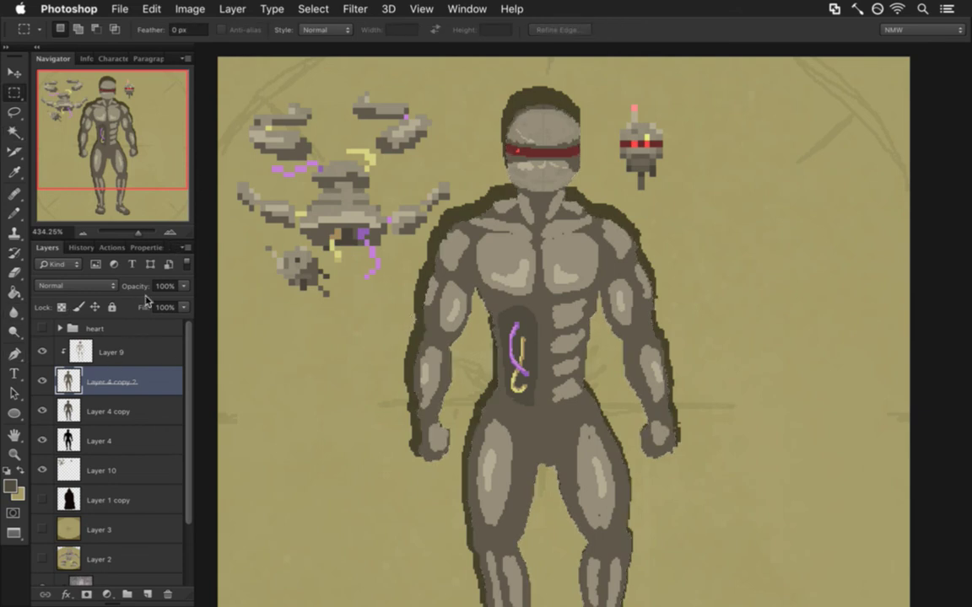
# Merge the clipped Layer 9 with Layer 4 copy 2 into a single body layer
pyautogui.click(80, 351)
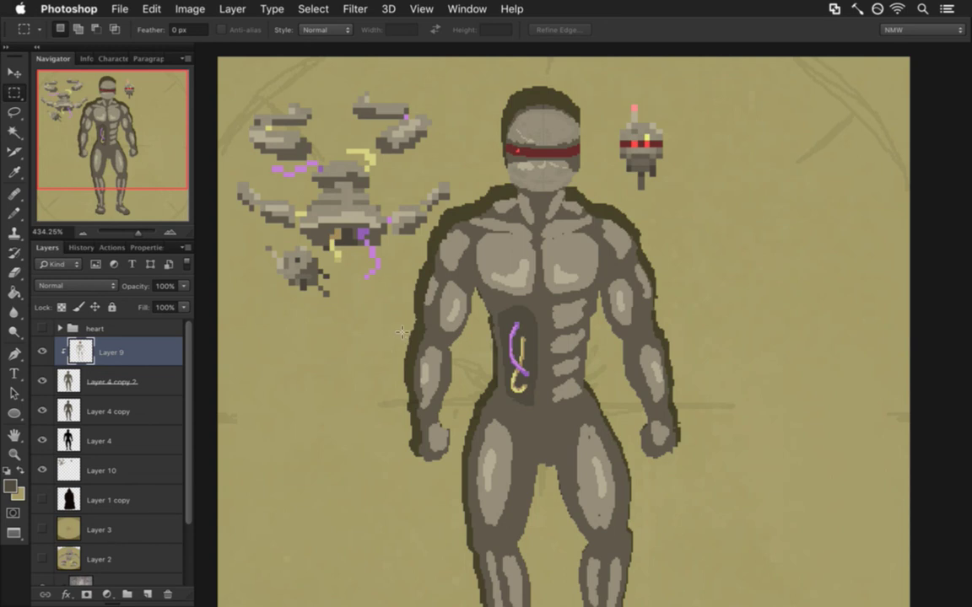
pyautogui.keyDown('shift'); pyautogui.click(144, 382); pyautogui.keyUp('shift')
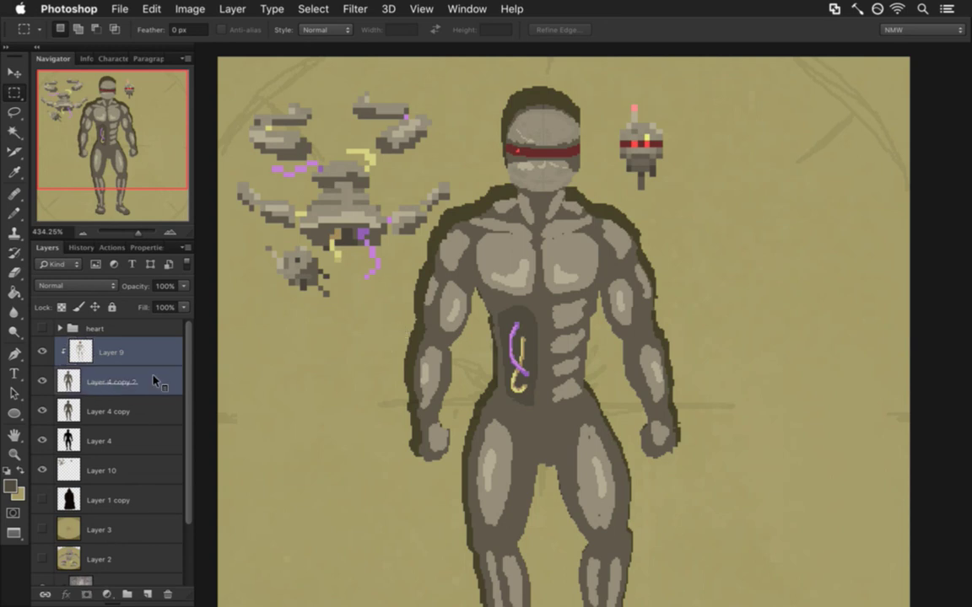
pyautogui.rightClick(156, 381)
pyautogui.click(206, 397)
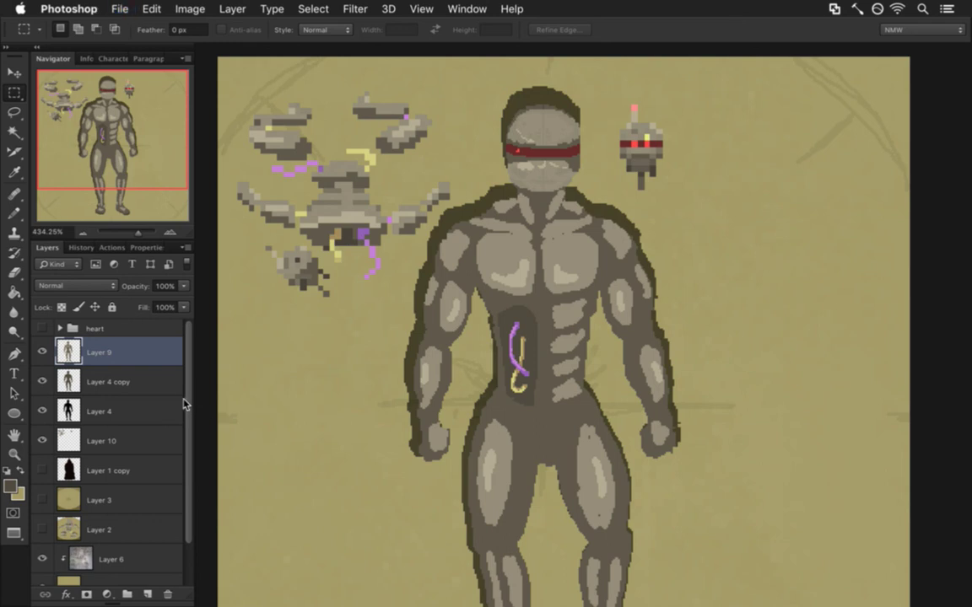
# Try selecting the dark abdominal cavity on the merged Layer 9 with the Magic Wand and clear the selection
pyautogui.scroll(3, 532, 372)
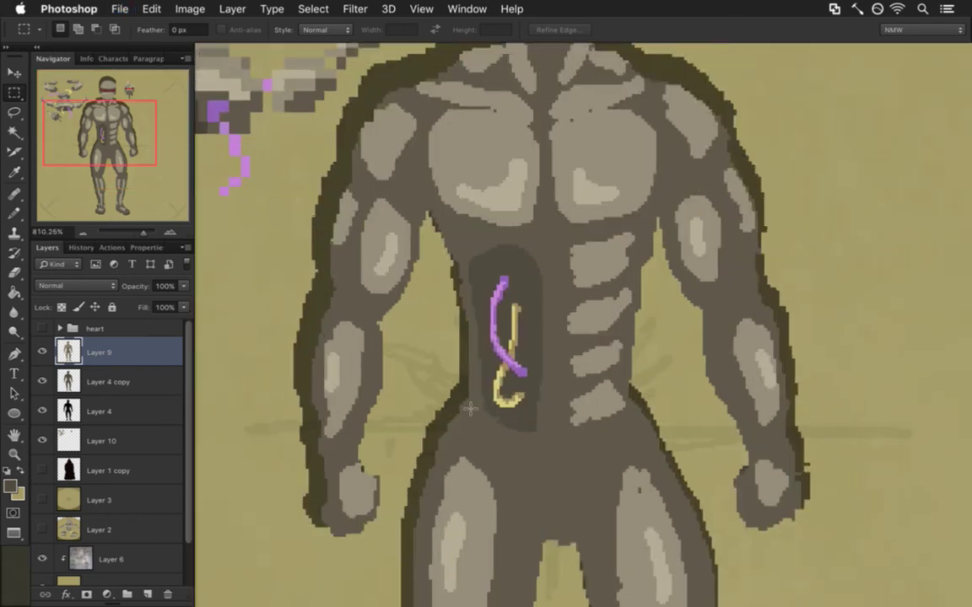
pyautogui.click(14, 132)
pyautogui.click(541, 268)
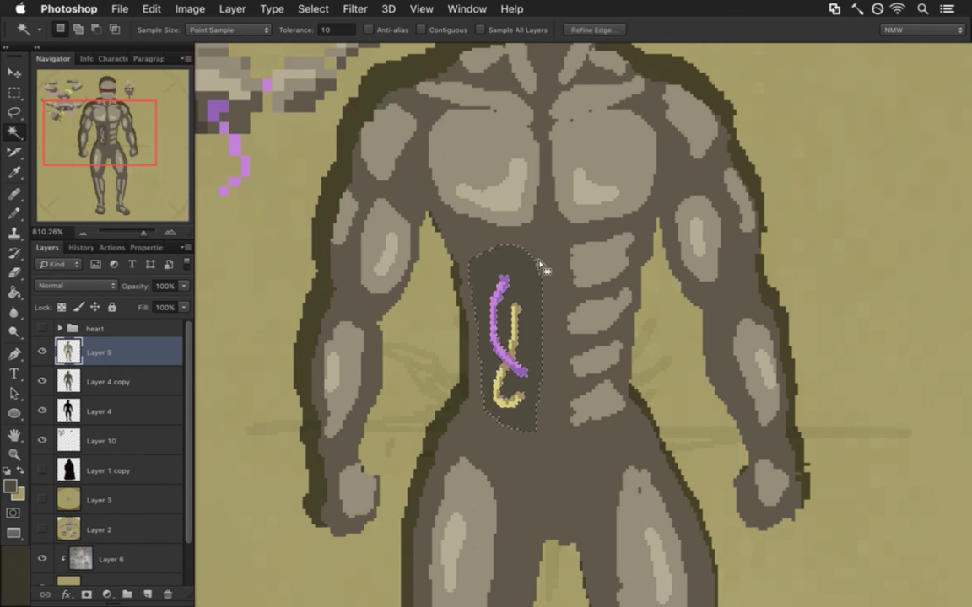
pyautogui.press('m')
pyautogui.click(272, 322)
# Toggle the visibility of Layer 4 and hide Layer 4 copy to examine what shows through the abdominal cavity
pyautogui.click(42, 411)
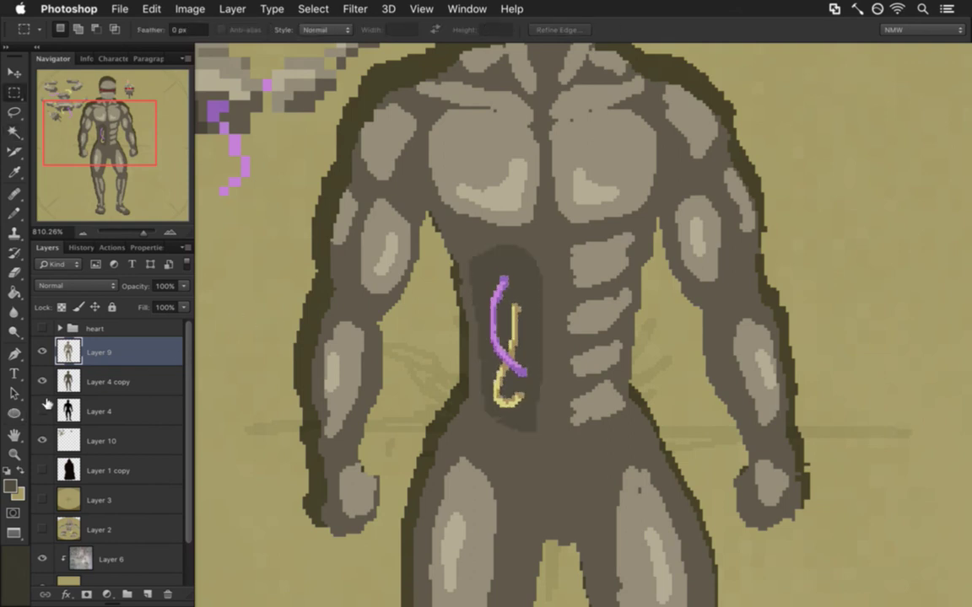
pyautogui.click(43, 411)
pyautogui.click(43, 409)
pyautogui.click(42, 381)
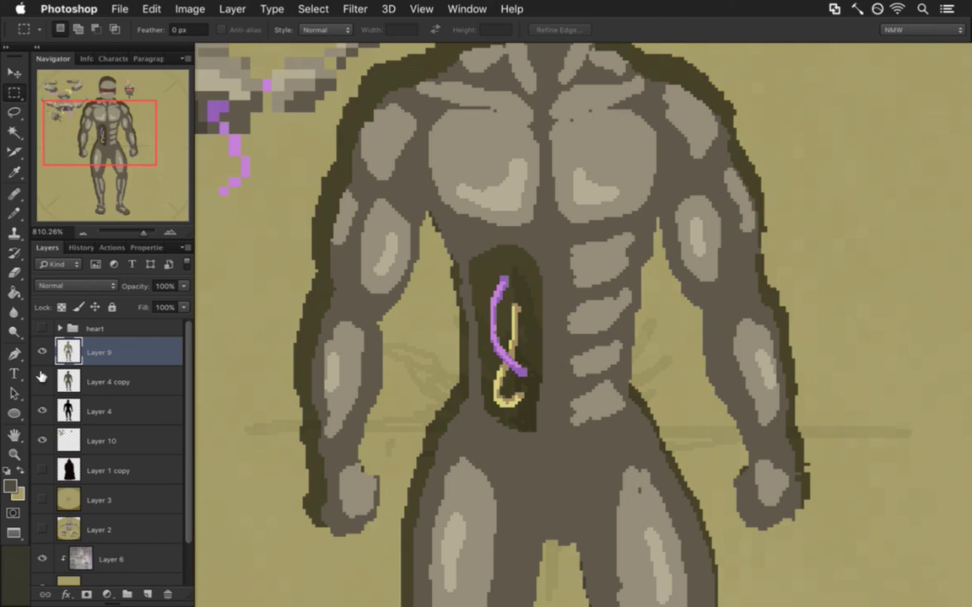
# Show Layer 4 copy and the heart group, and move Layer 9 above the heart group in the layer stack
pyautogui.click(42, 381)
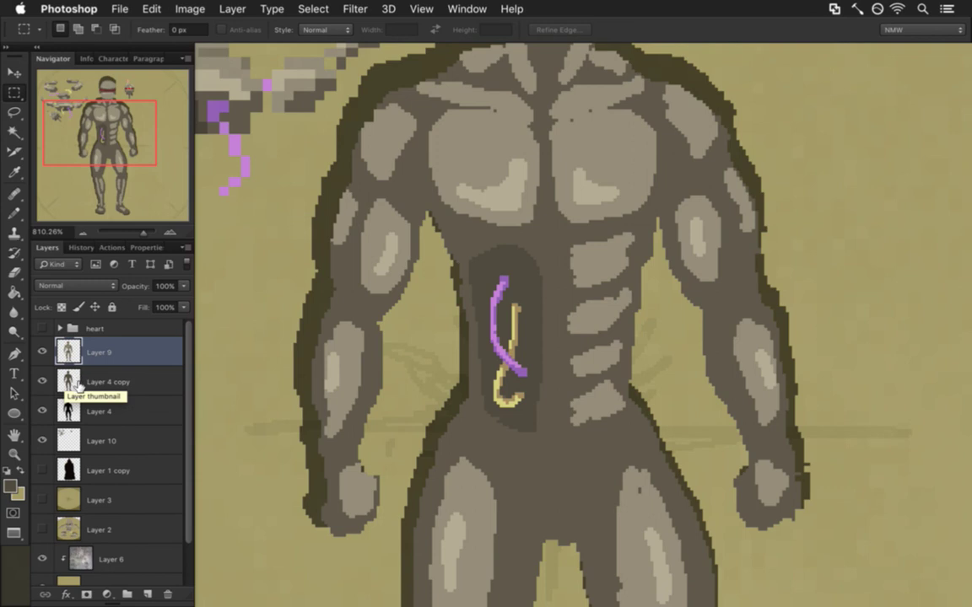
pyautogui.click(41, 328)
pyautogui.moveTo(67, 346); pyautogui.dragTo(82, 320)
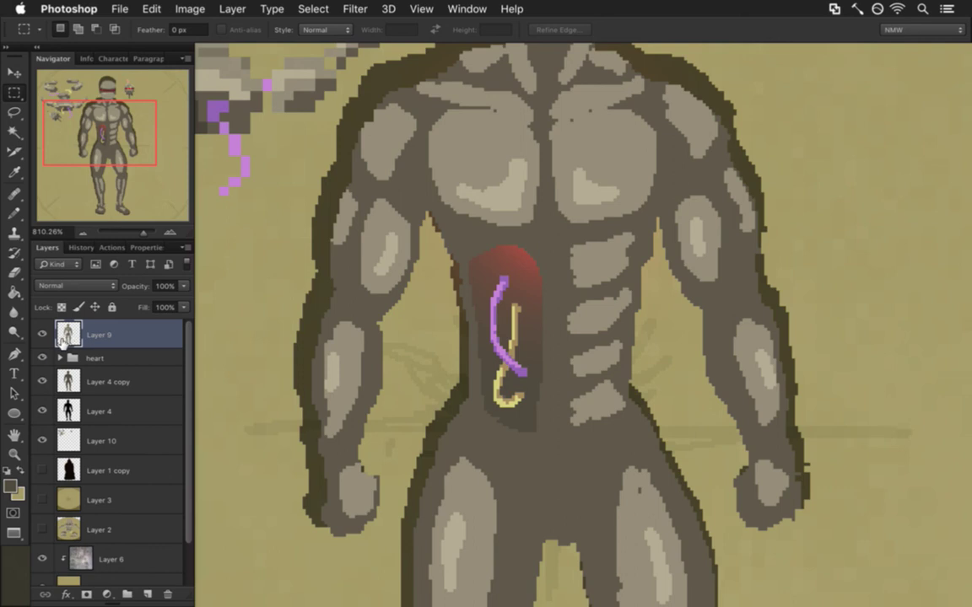
# Try nudging Layer 9 and Layer 4 copy downward, and undo the moves
pyautogui.press('v')
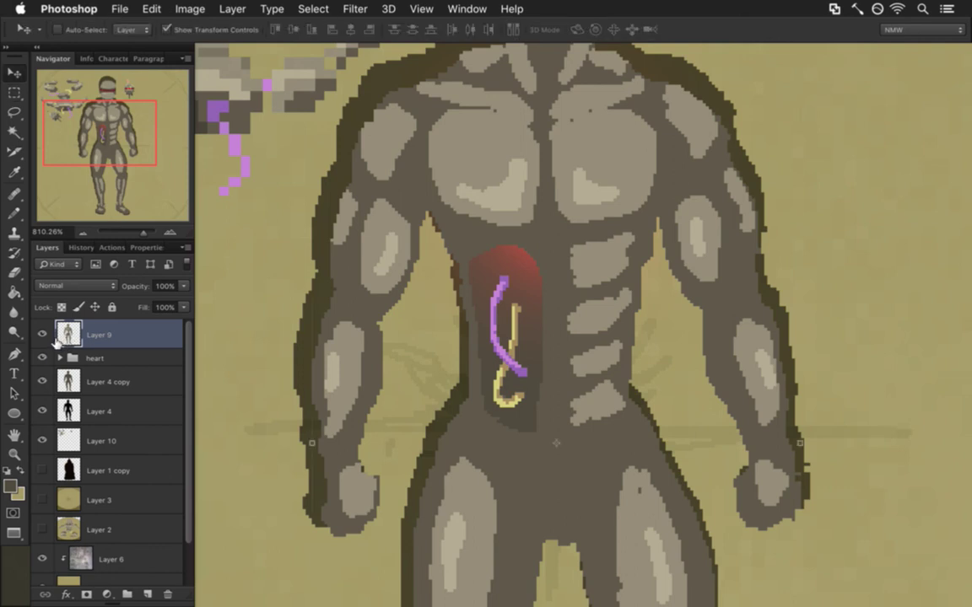
pyautogui.press('Down')
pyautogui.press('Down')
pyautogui.press('super+z')
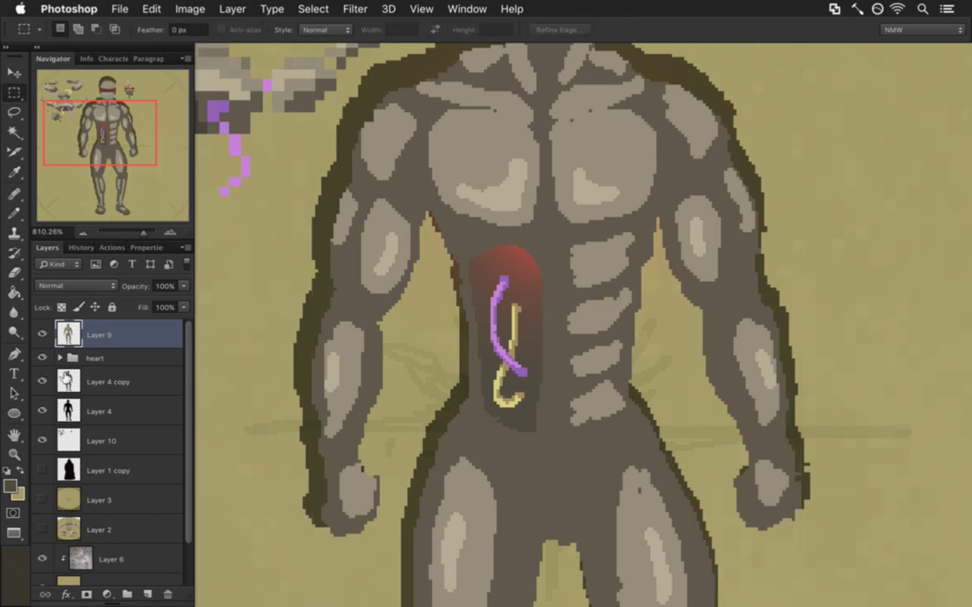
pyautogui.click(70, 382)
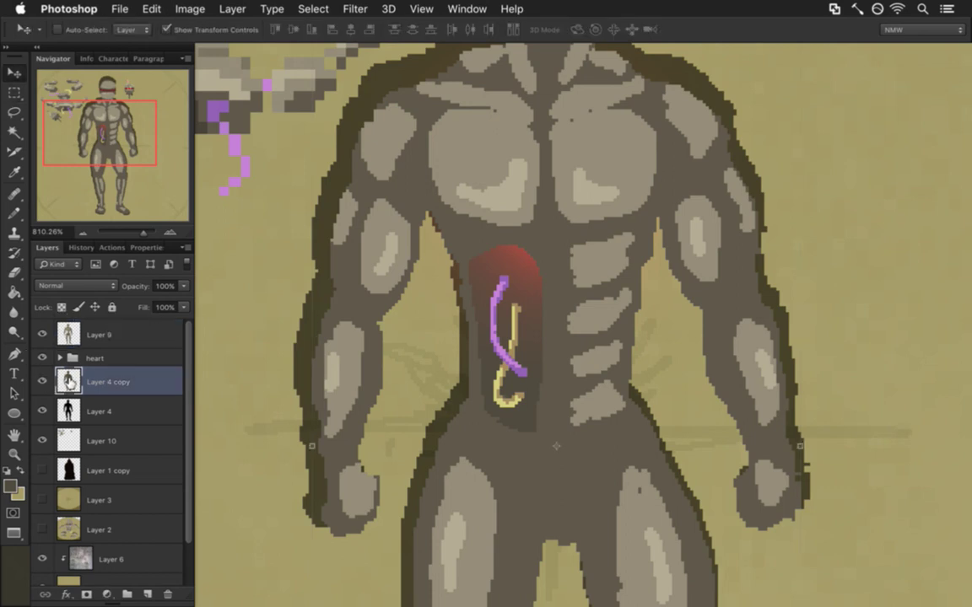
pyautogui.press('Down')
pyautogui.press('super+z')
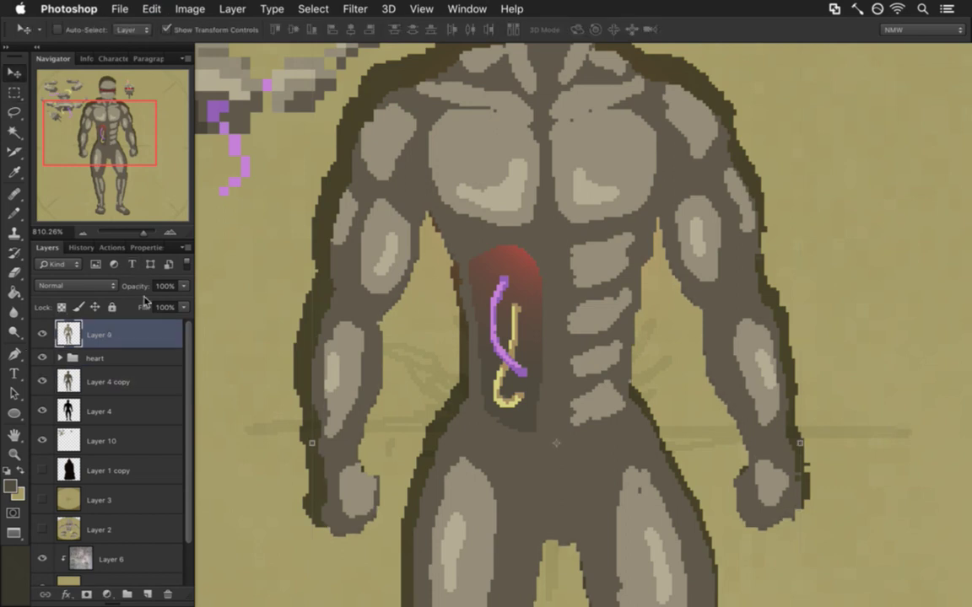
# Nudge the heart group downward so its red glow shines more strongly through the abdominal cavity
pyautogui.click(81, 354)
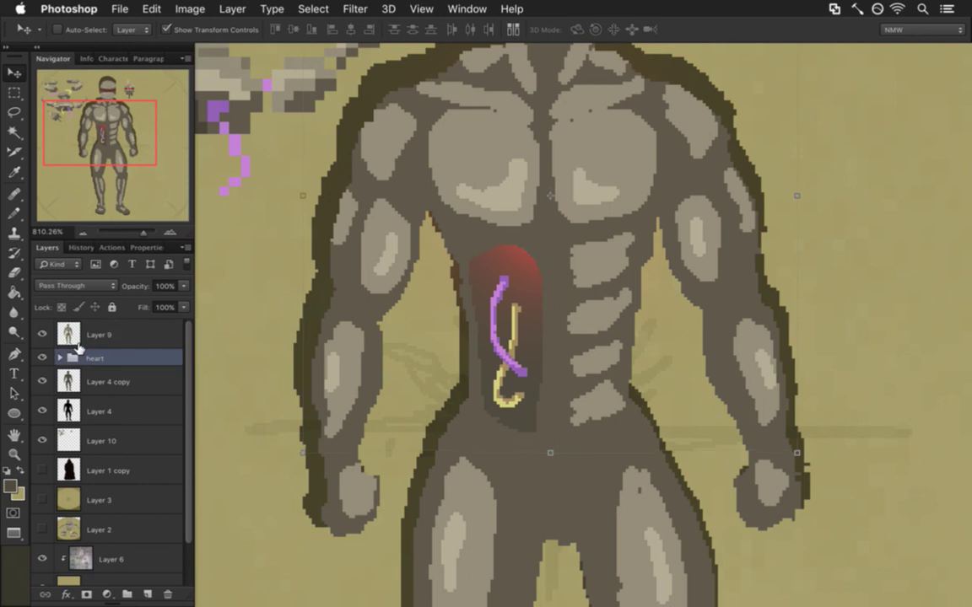
pyautogui.press('Down')
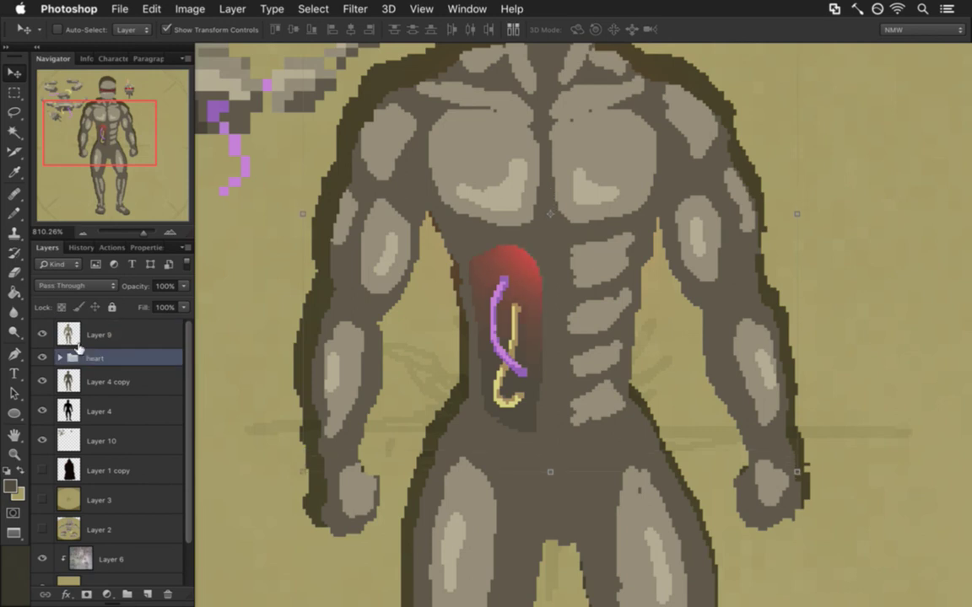
pyautogui.press('Down')
pyautogui.press('Down')
pyautogui.press('Down')
pyautogui.press('Down')
pyautogui.press('Down')
pyautogui.press('Up')
pyautogui.press('Up')
pyautogui.press('Up')
pyautogui.press('Up')
pyautogui.press('Up')
pyautogui.press('Up')
pyautogui.press('m')
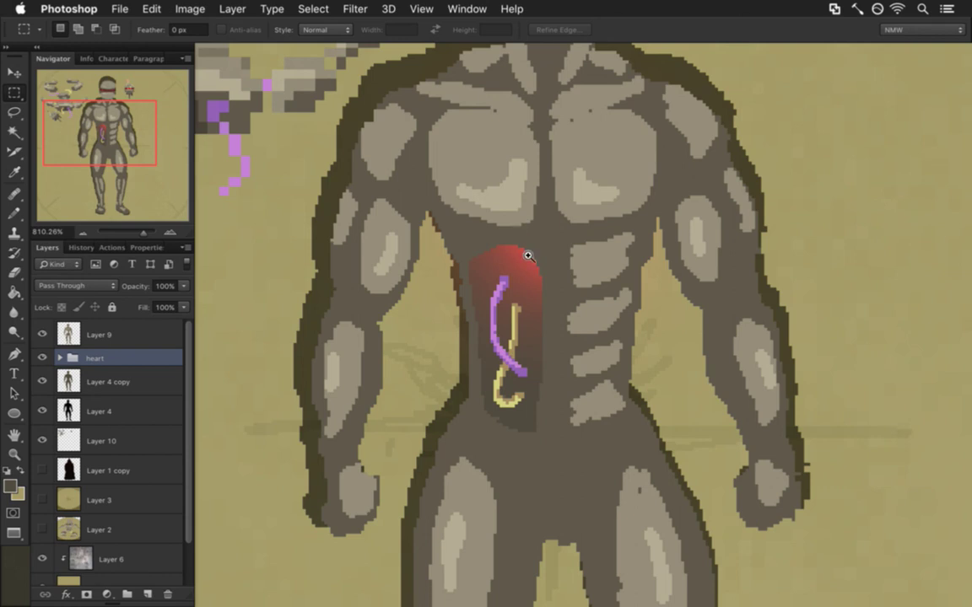
pyautogui.scroll(-3, 527, 254)
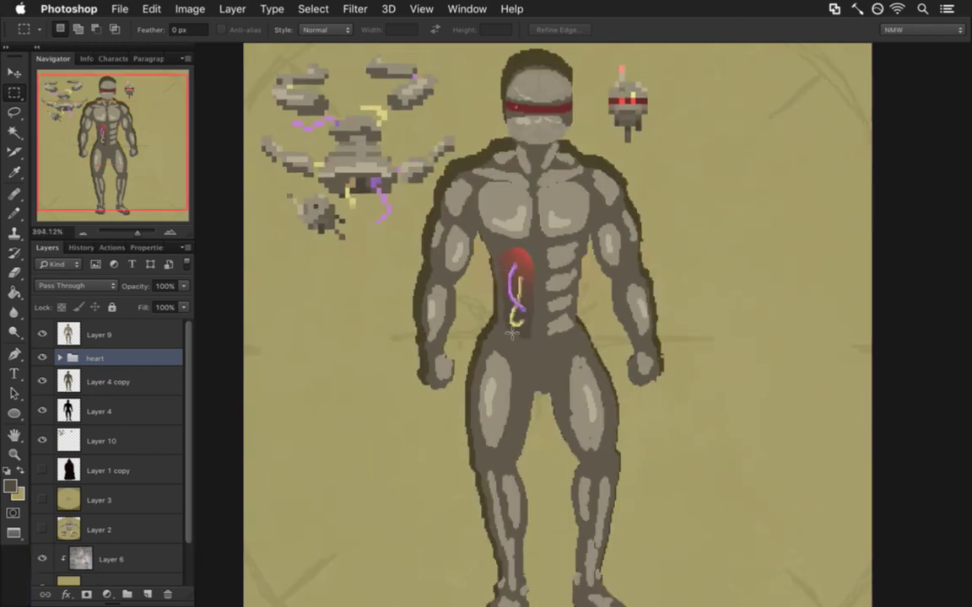
pyautogui.scroll(4, 515, 308)
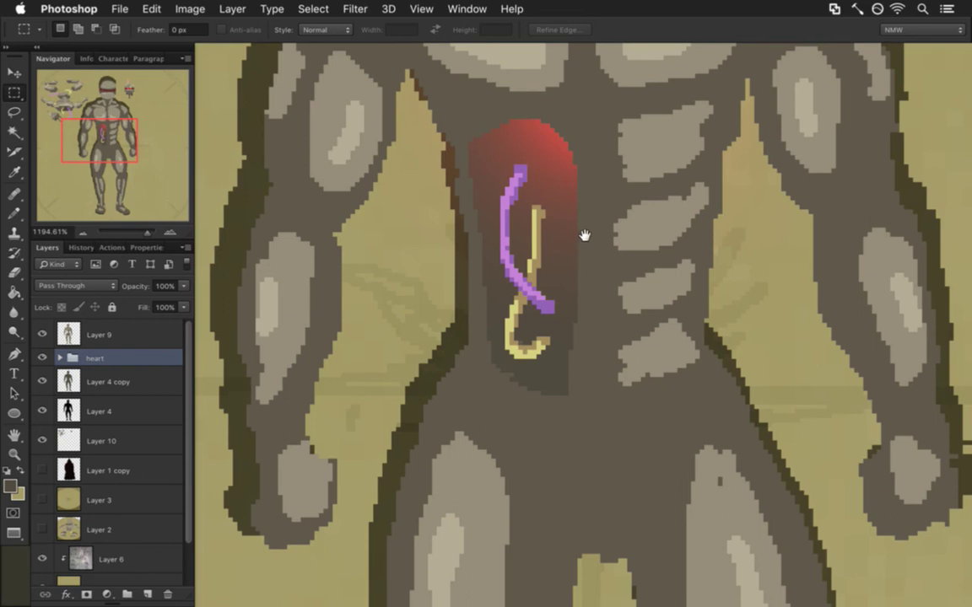
pyautogui.scroll(3, 582, 244)
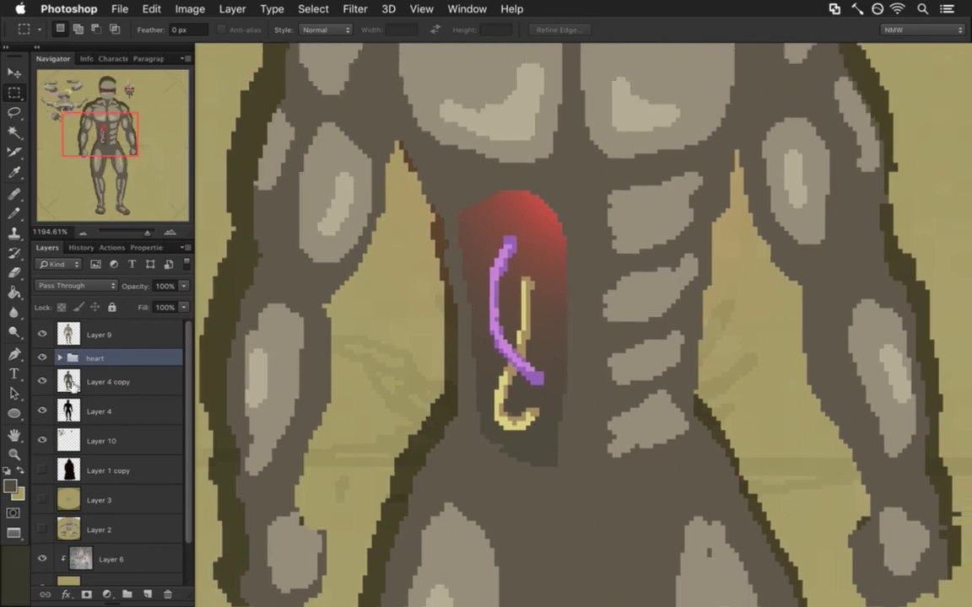
# Select Layer 9 for erasing and toggle its visibility to examine the layers beneath the chest
pyautogui.click(72, 384)
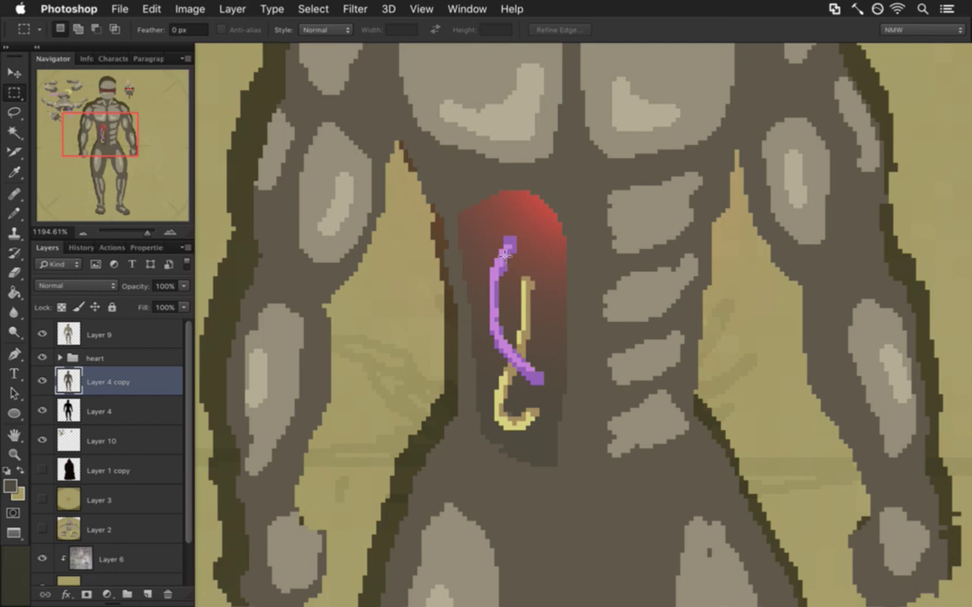
pyautogui.scroll(3, 579, 195)
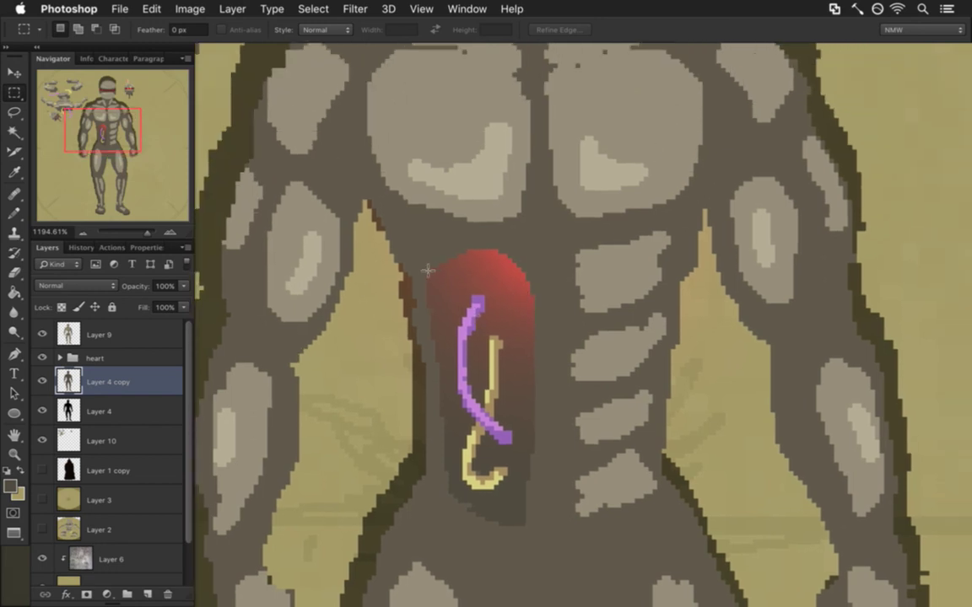
pyautogui.press('e')
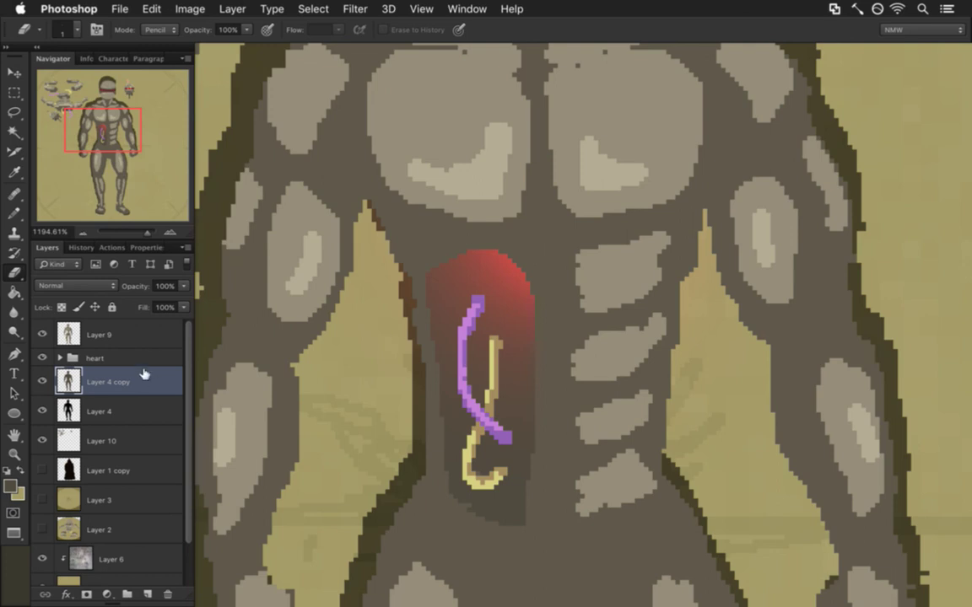
pyautogui.click(71, 331)
pyautogui.click(39, 334)
pyautogui.click(39, 334)
pyautogui.click(42, 332)
pyautogui.click(42, 332)
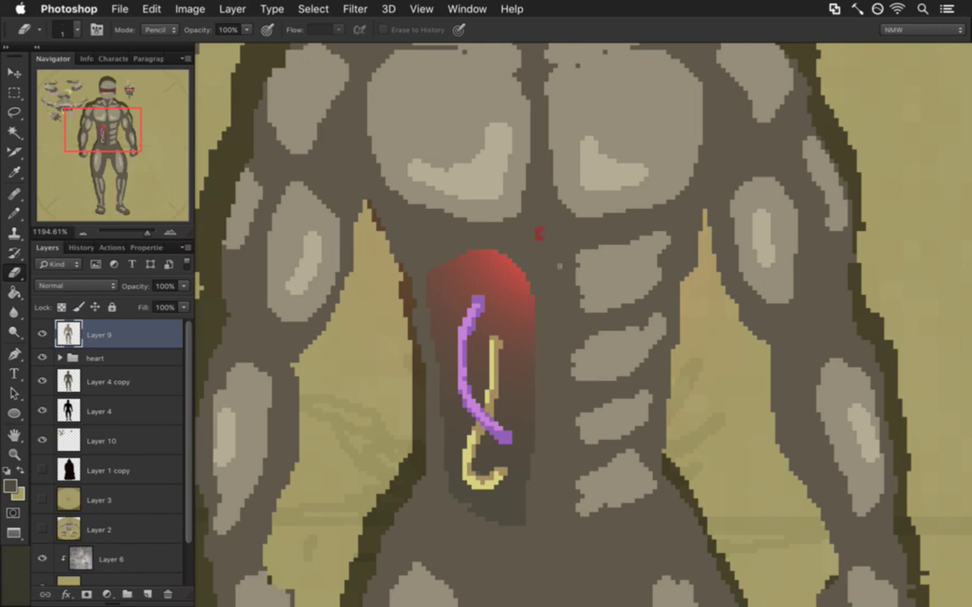
# Erase a small square core with a broken outer ring into Layer 9 at the sternum, using the 1 px Eraser
pyautogui.moveTo(554, 255); pyautogui.dragTo(568, 234)
pyautogui.click(550, 232)
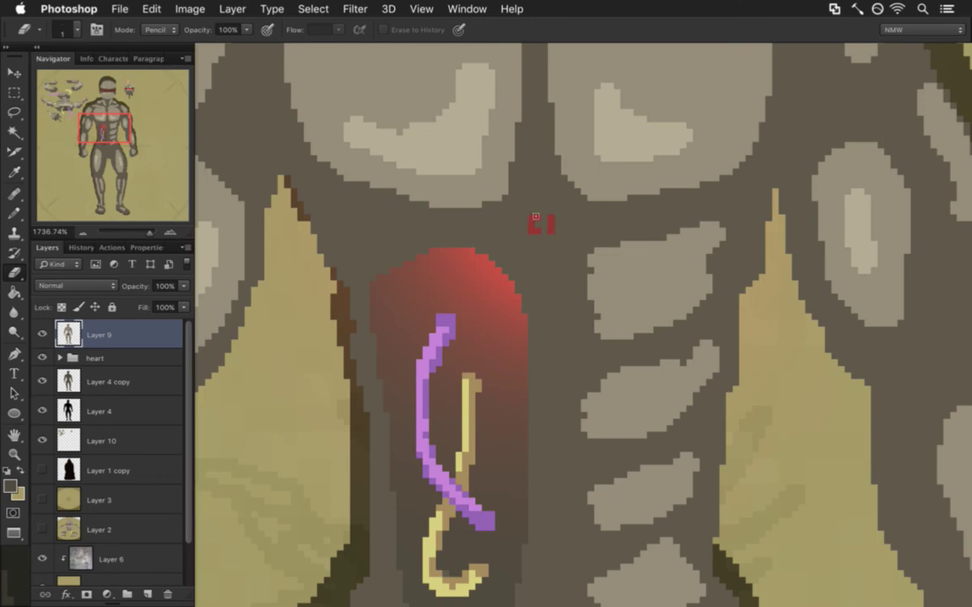
pyautogui.click(556, 219)
pyautogui.press('super+z')
pyautogui.moveTo(551, 205)
pyautogui.mouseDown()
pyautogui.moveTo(518, 227)
pyautogui.moveTo(519, 245)
pyautogui.moveTo(530, 240)
pyautogui.moveTo(534, 253)
pyautogui.moveTo(527, 257)
pyautogui.moveTo(550, 257)
pyautogui.moveTo(563, 226)
pyautogui.mouseUp()
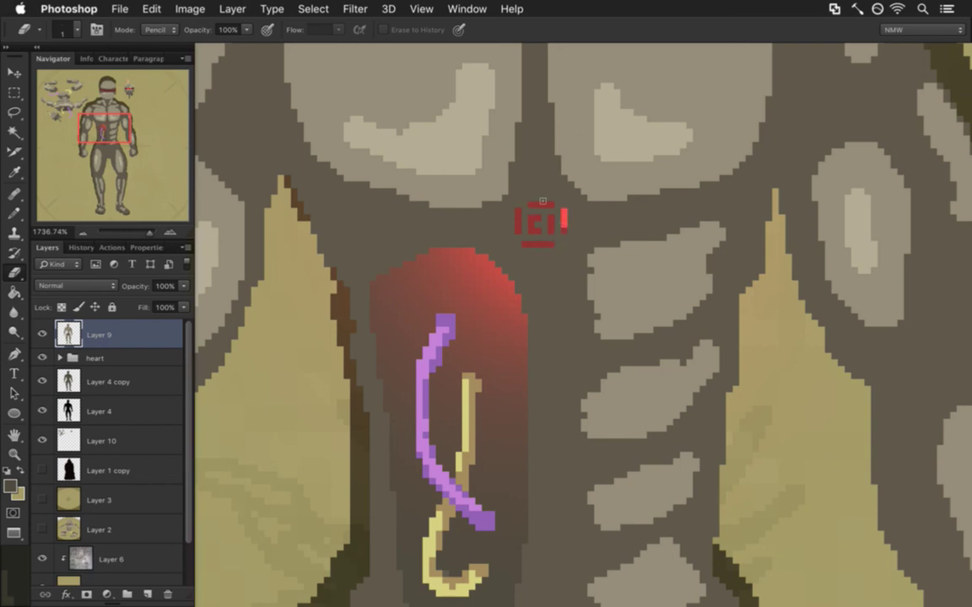
# Sample the dark body color and paint over part of the sternum ring's lower edge with a 1 px Pencil
pyautogui.press('i')
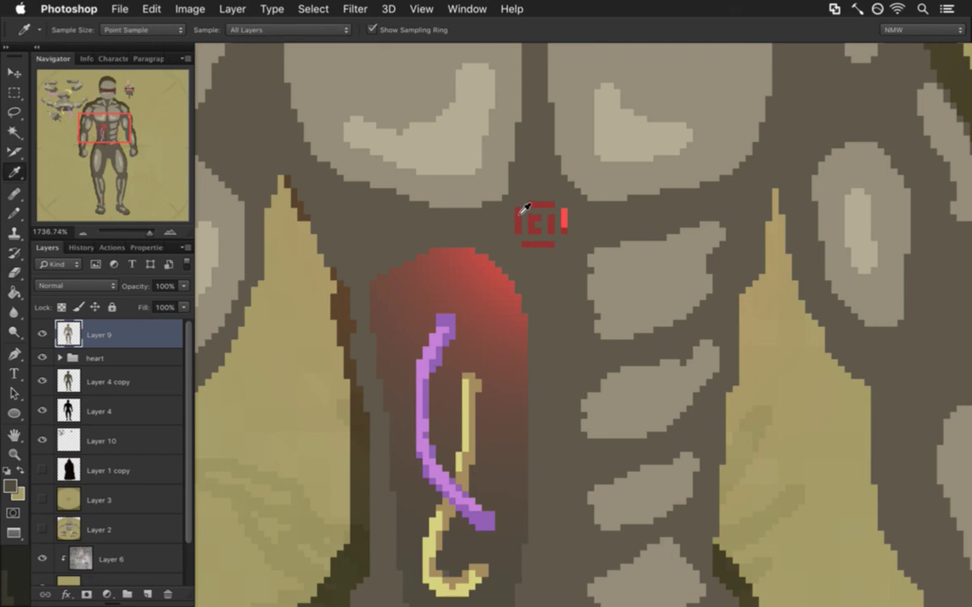
pyautogui.press('b')
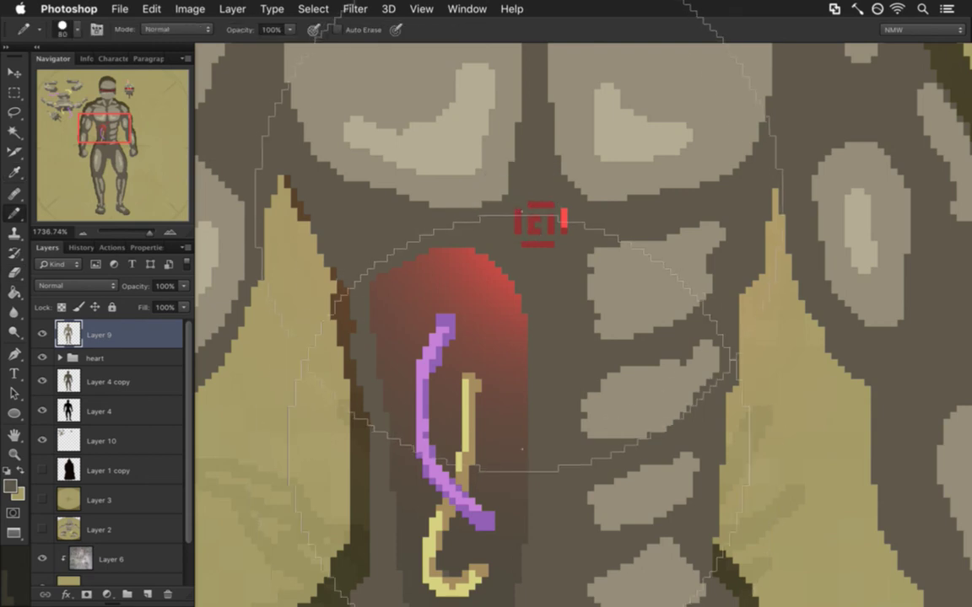
pyautogui.press('[')
pyautogui.press('[')
pyautogui.press('[')
pyautogui.press('[')
pyautogui.press('[')
pyautogui.press('[')
pyautogui.press('[')
pyautogui.press('[')
pyautogui.press('[')
pyautogui.press('[')
pyautogui.press('[')
pyautogui.press('[')
pyautogui.press('[')
pyautogui.press('[')
pyautogui.press('[')
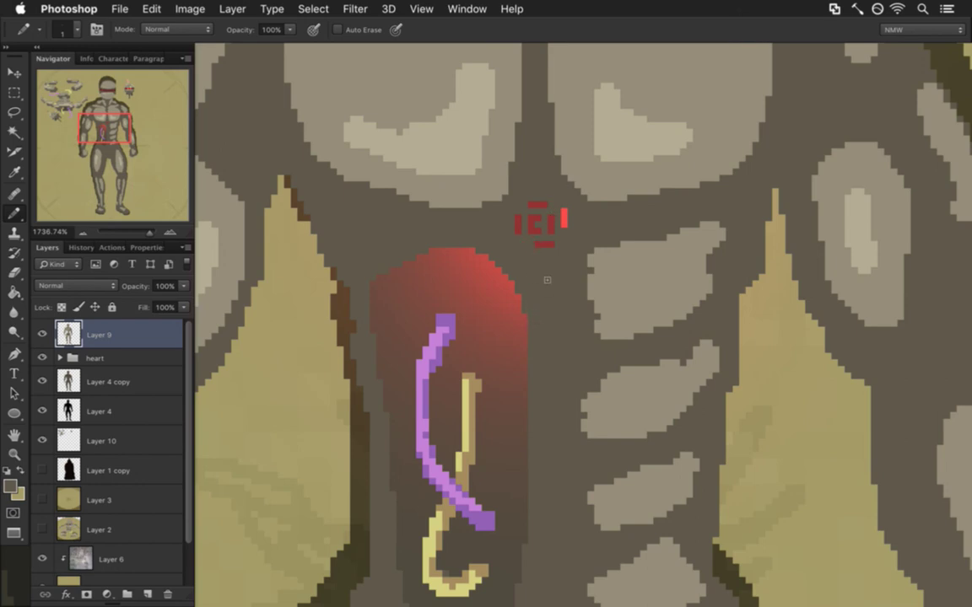
# Erase single corner pixels around the sternum ring and paint out pixels in its side segments
pyautogui.press('i')
pyautogui.press('e')
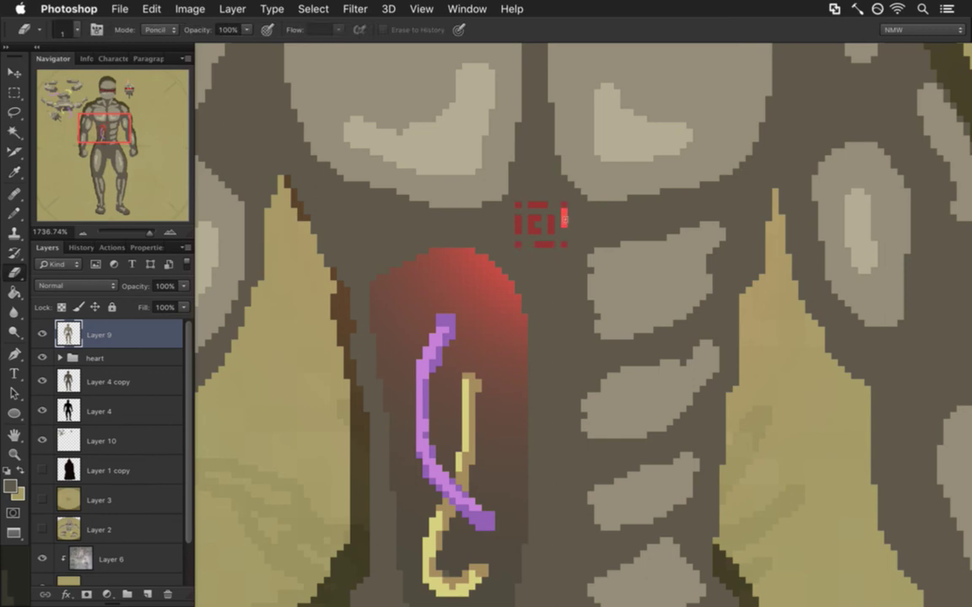
pyautogui.press('b')
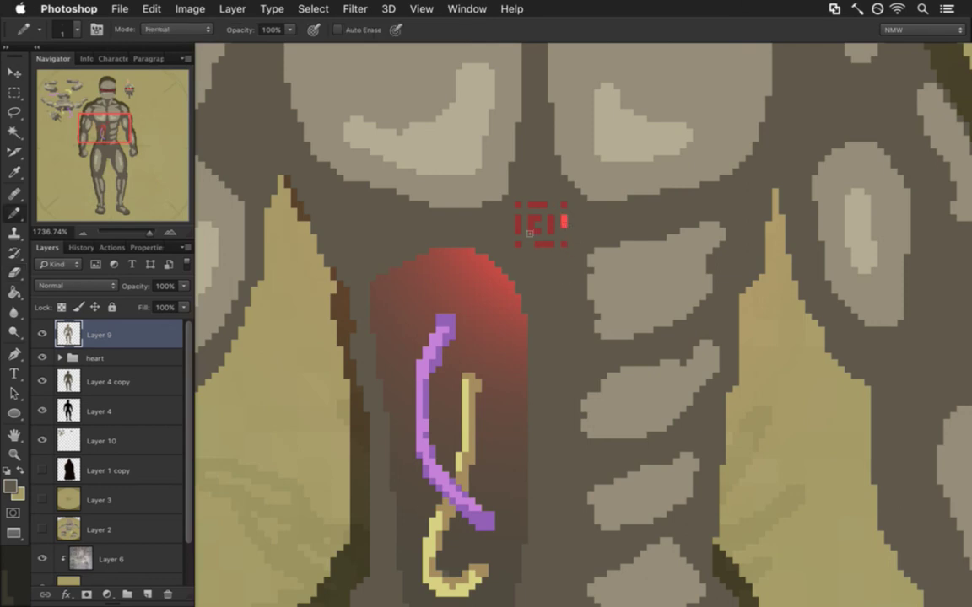
pyautogui.press('e')
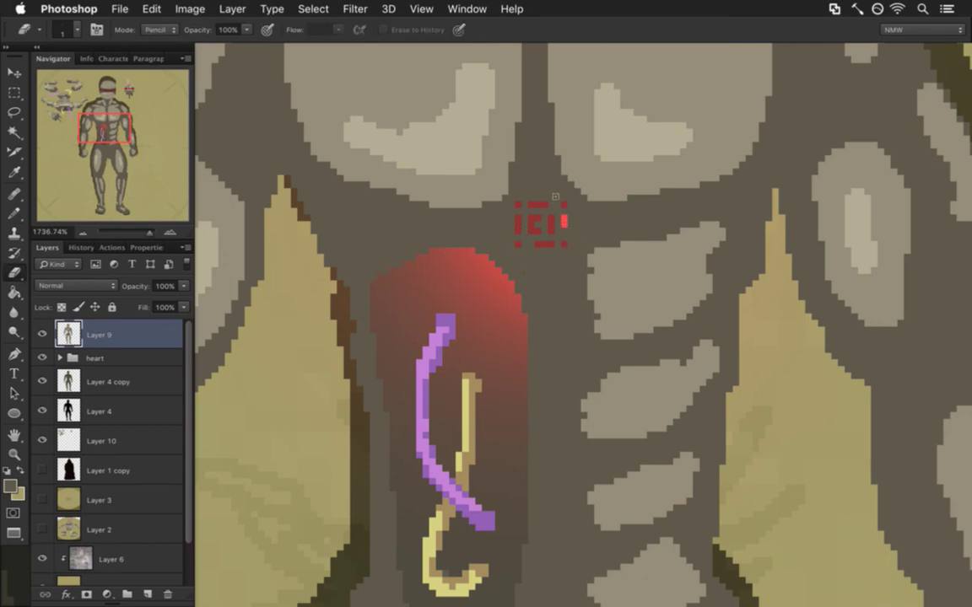
pyautogui.press('b')
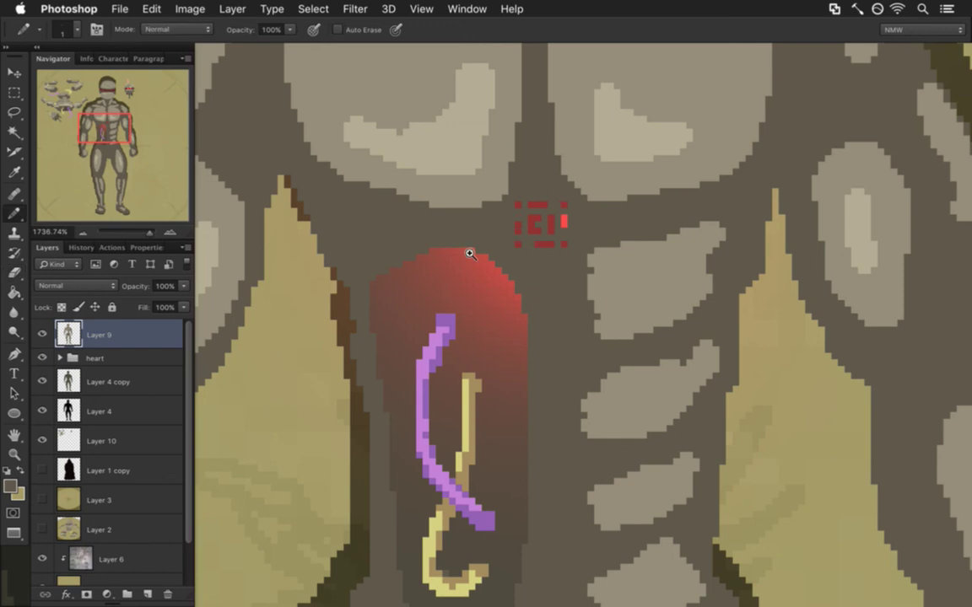
# Paint out the corner pixels around the sternum emblem with the dark body color
pyautogui.scroll(-4, 468, 254)
pyautogui.scroll(6, 418, 243)
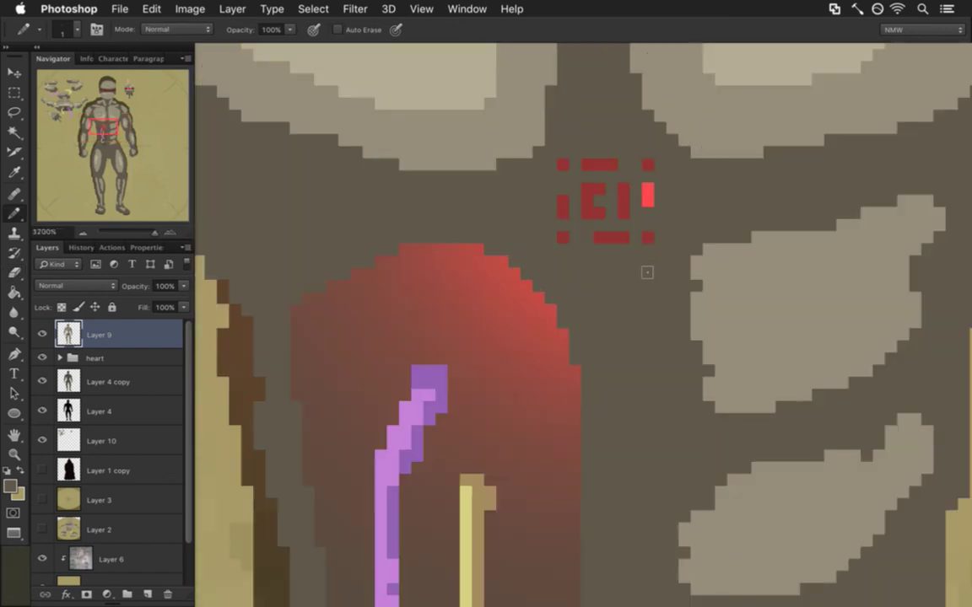
pyautogui.scroll(-5, 424, 245)
pyautogui.scroll(-4, 424, 245)
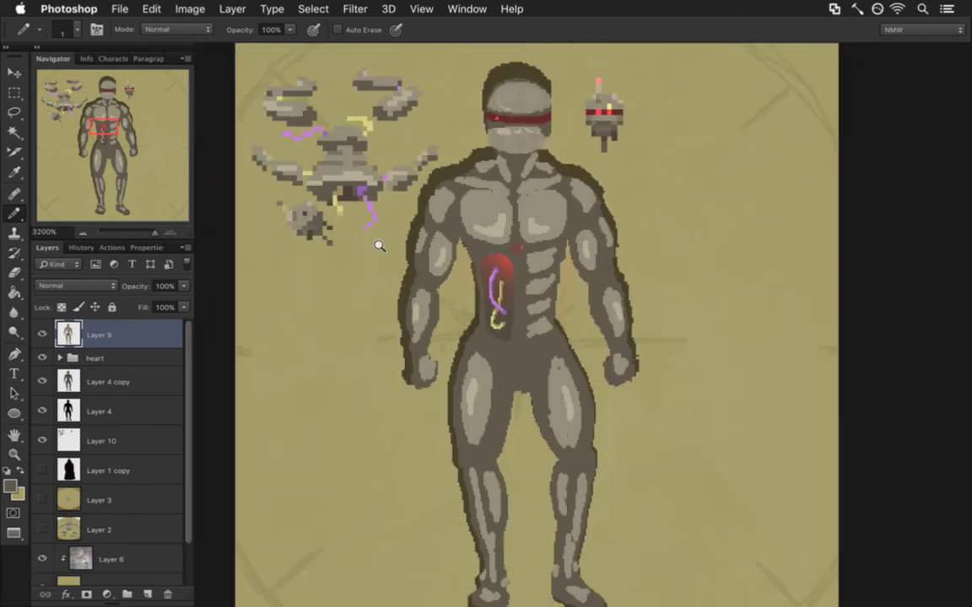
pyautogui.scroll(6, 380, 246)
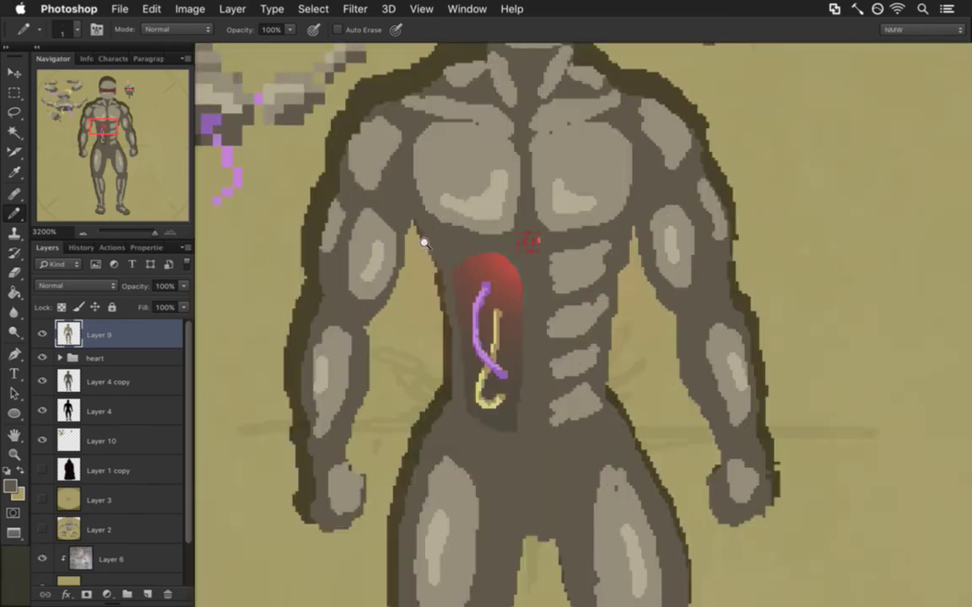
pyautogui.scroll(-2, 473, 253)
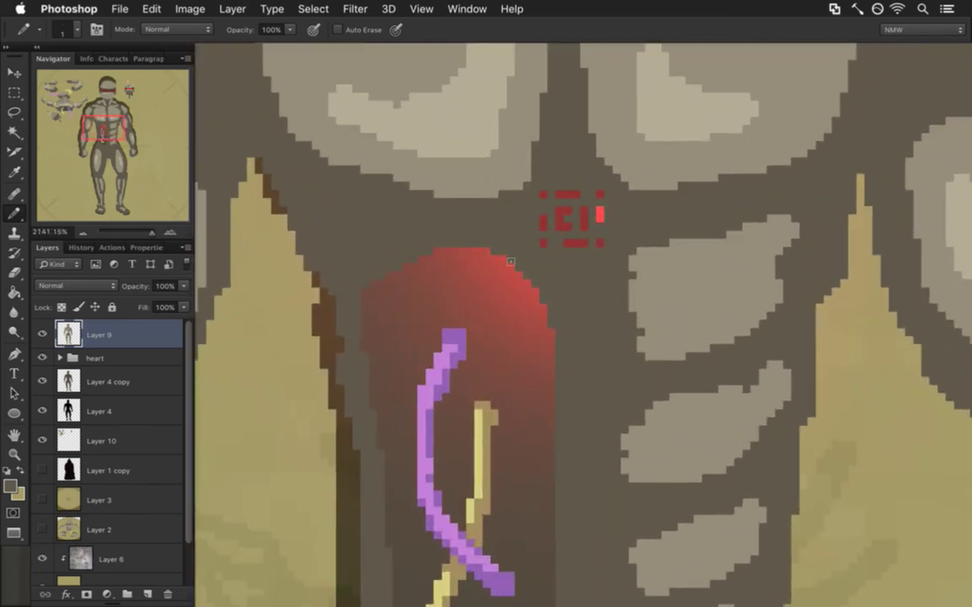
pyautogui.click(600, 243)
pyautogui.click(600, 195)
pyautogui.click(544, 195)
# Erase a 1 px vertical line down the body's center from the neck to the waist, undoing its extension onto the face
pyautogui.press('e')
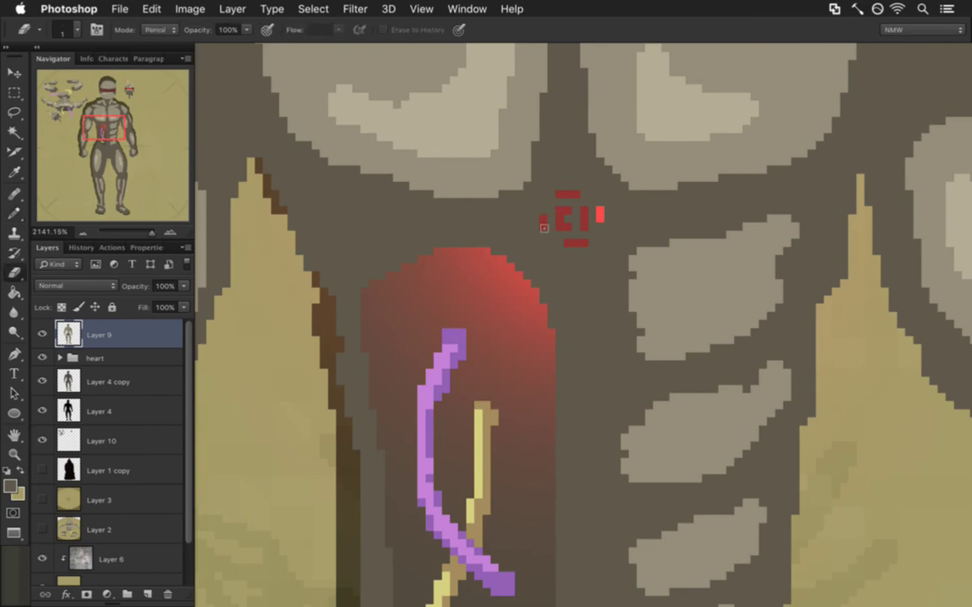
pyautogui.moveTo(505, 288); pyautogui.dragTo(456, 300)
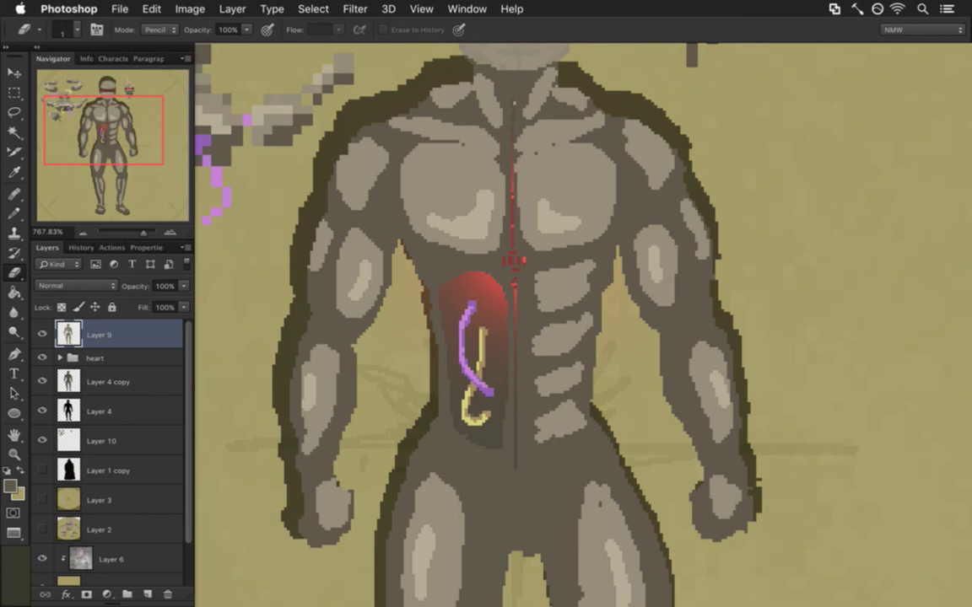
pyautogui.scroll(3, 582, 320)
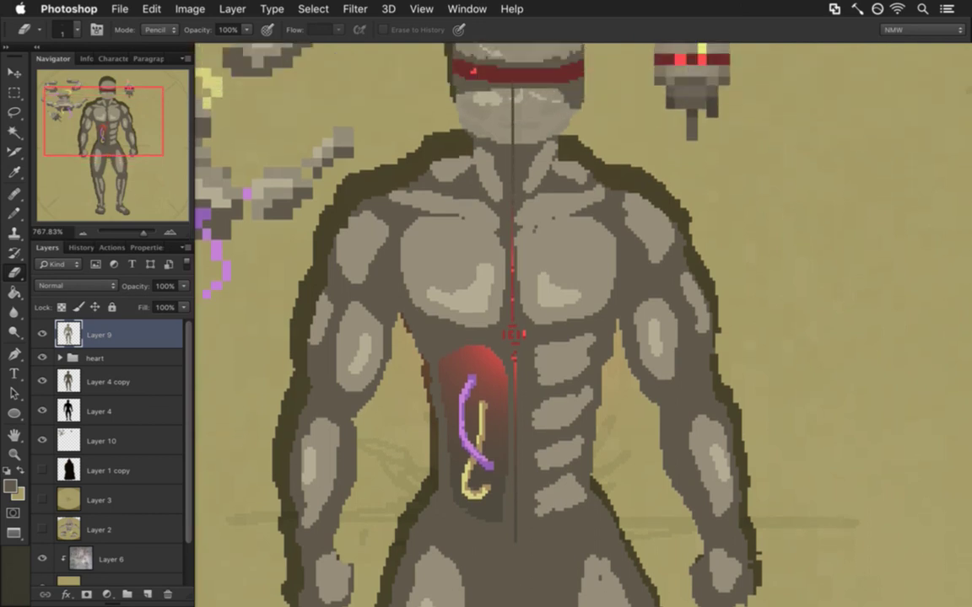
pyautogui.press('super+z')
pyautogui.press('m')
pyautogui.moveTo(514, 331)
pyautogui.mouseDown()
pyautogui.moveTo(433, 334)
pyautogui.moveTo(496, 343)
pyautogui.mouseUp()
pyautogui.keyDown('super'); pyautogui.click(497, 342); pyautogui.keyUp('super')
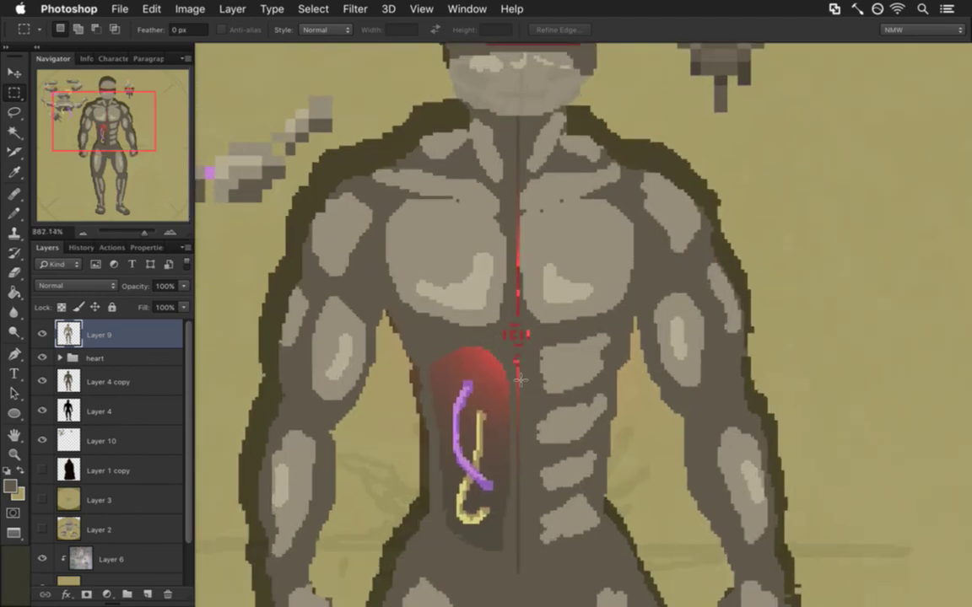
# Undo the erased center line and restore only its part running down from the sternum emblem
pyautogui.press('super+z')
pyautogui.press('super+z')
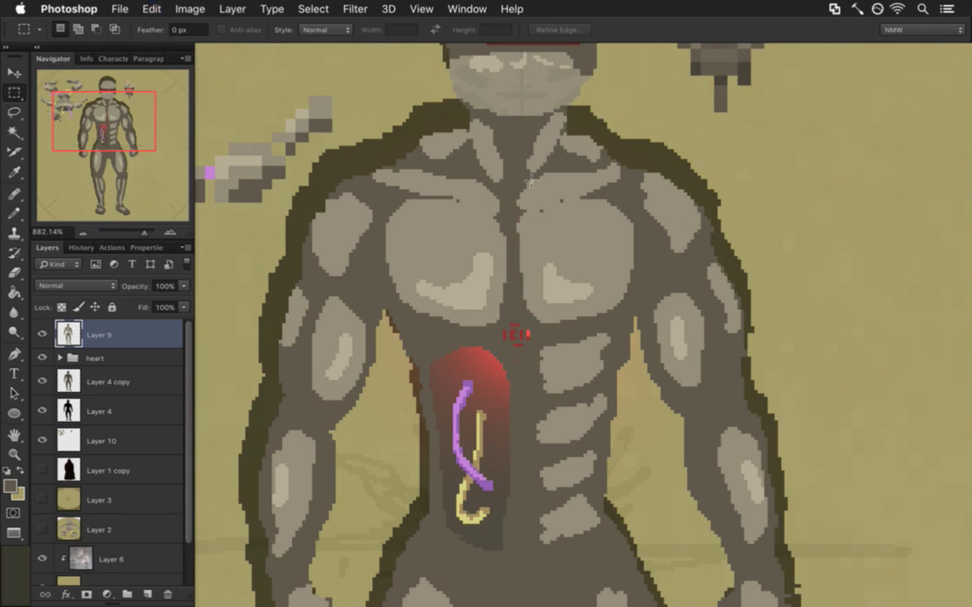
pyautogui.press('super+shift+z')
pyautogui.moveTo(532, 137); pyautogui.dragTo(507, 255)
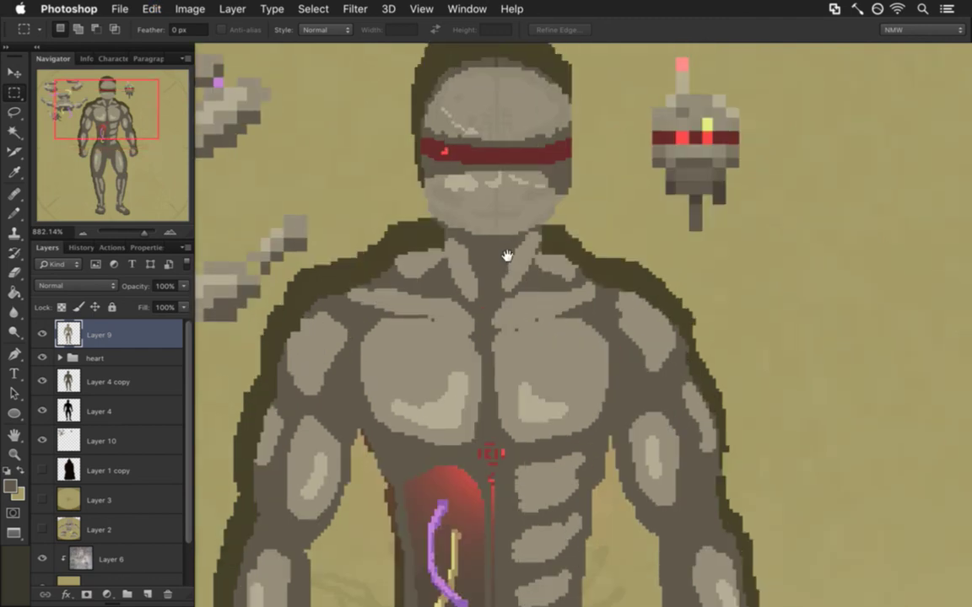
# Draw a 1 px dark vertical center line from the neck down the chest to the sternum emblem
pyautogui.press('i')
pyautogui.scroll(1, 502, 72)
pyautogui.click(504, 77)
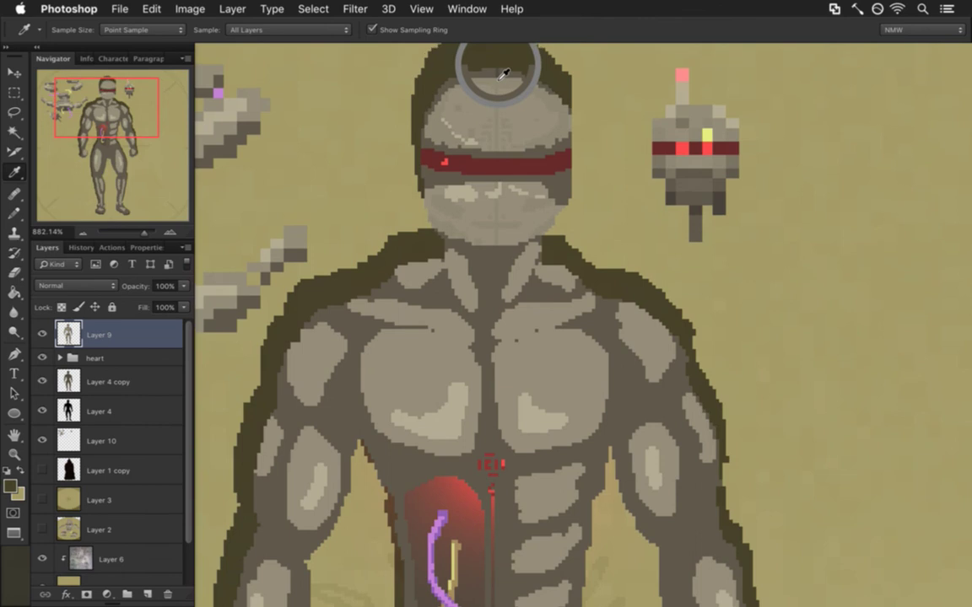
pyautogui.press('b')
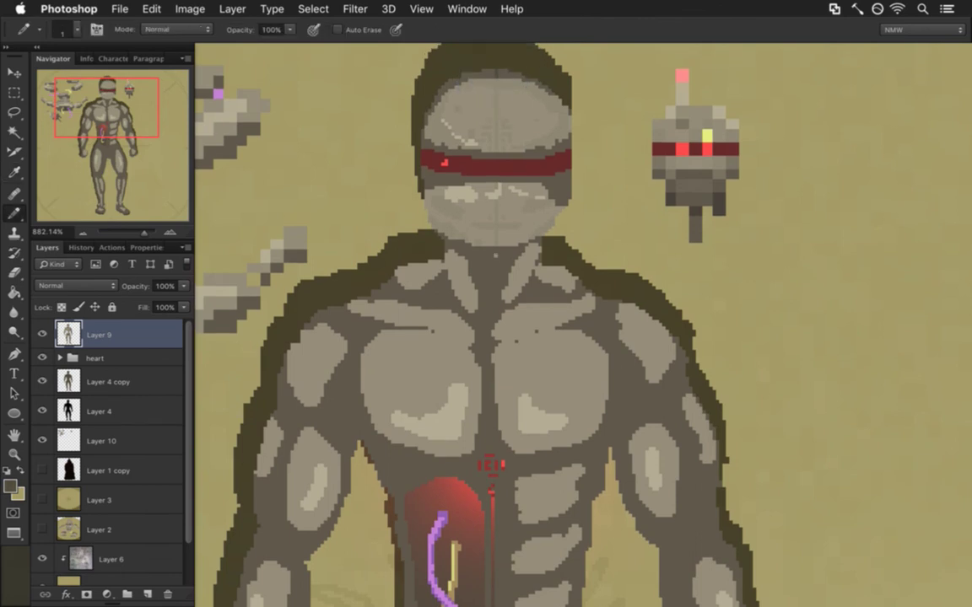
pyautogui.moveTo(493, 246); pyautogui.dragTo(486, 381)
pyautogui.keyDown('alt'); pyautogui.click(503, 330); pyautogui.keyUp('alt')
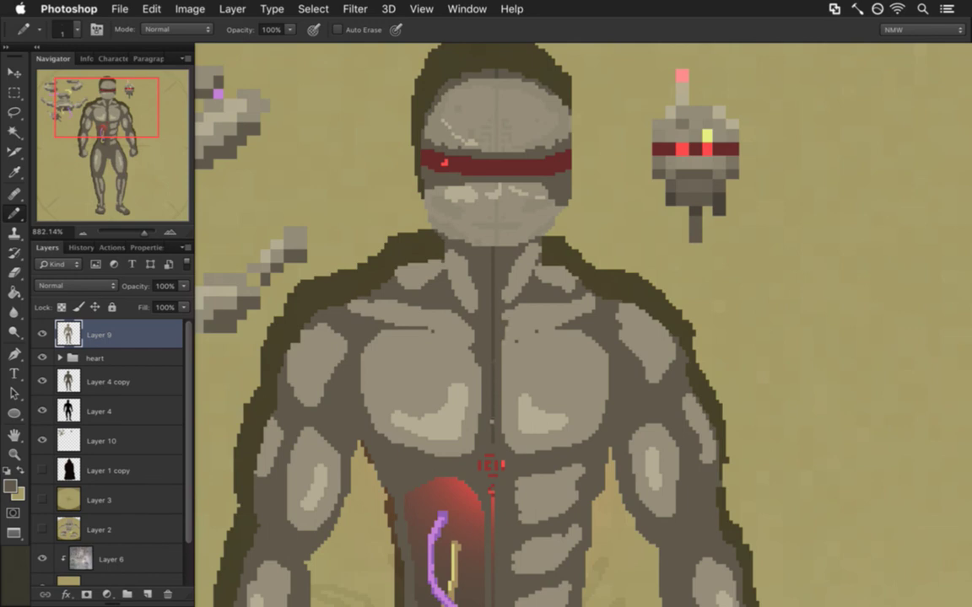
# Draw two 1 px dark diagonal lines from the lower end of the body's center line up to both hips
pyautogui.keyDown('alt'); pyautogui.click(498, 348); pyautogui.keyUp('alt')
pyautogui.moveTo(498, 528); pyautogui.dragTo(552, 330)
pyautogui.scroll(2, 490, 171)
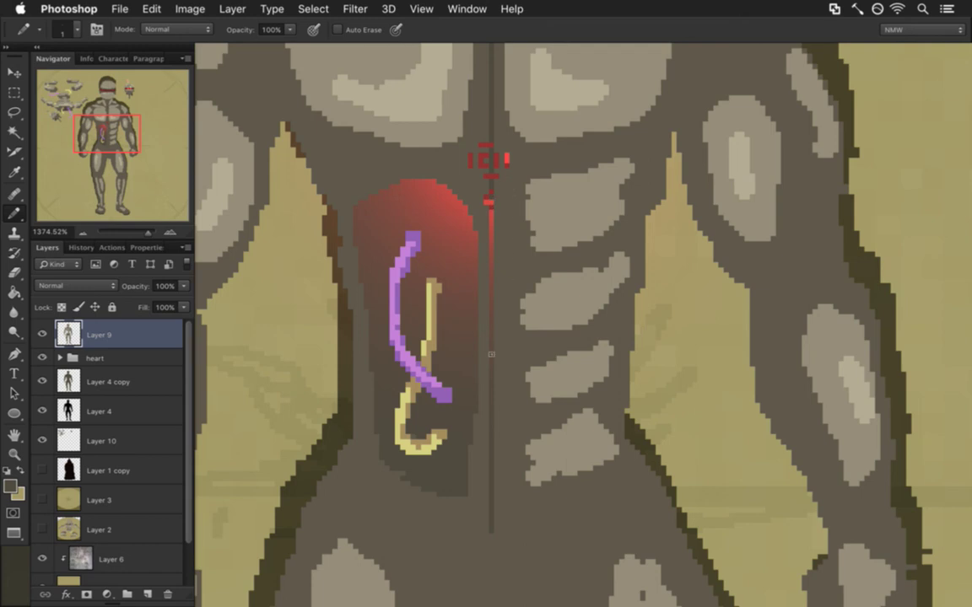
pyautogui.moveTo(514, 559); pyautogui.dragTo(512, 340)
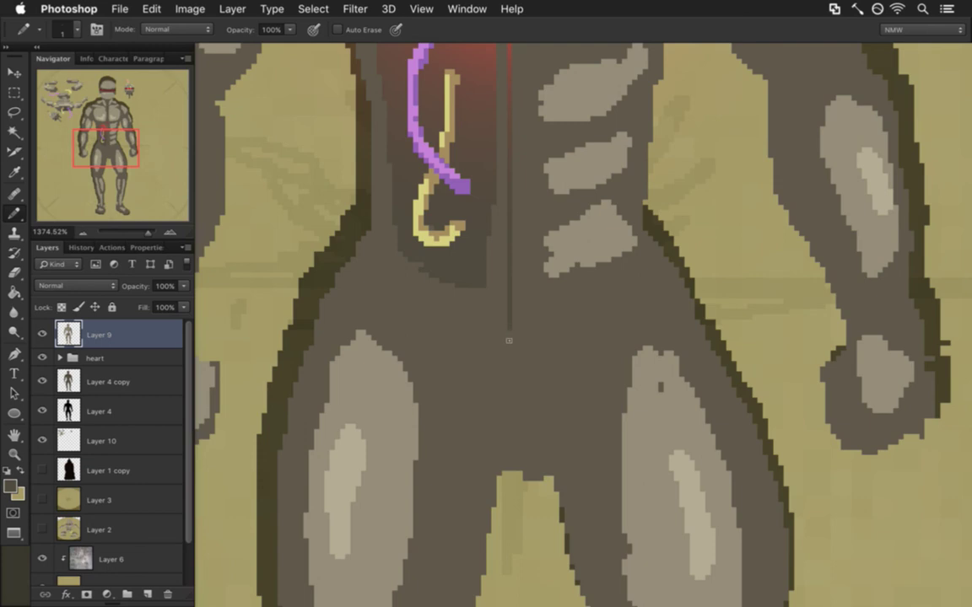
pyautogui.keyDown('shift'); pyautogui.click(354, 272); pyautogui.keyUp('shift')
pyautogui.keyDown('shift'); pyautogui.click(671, 274); pyautogui.keyUp('shift')
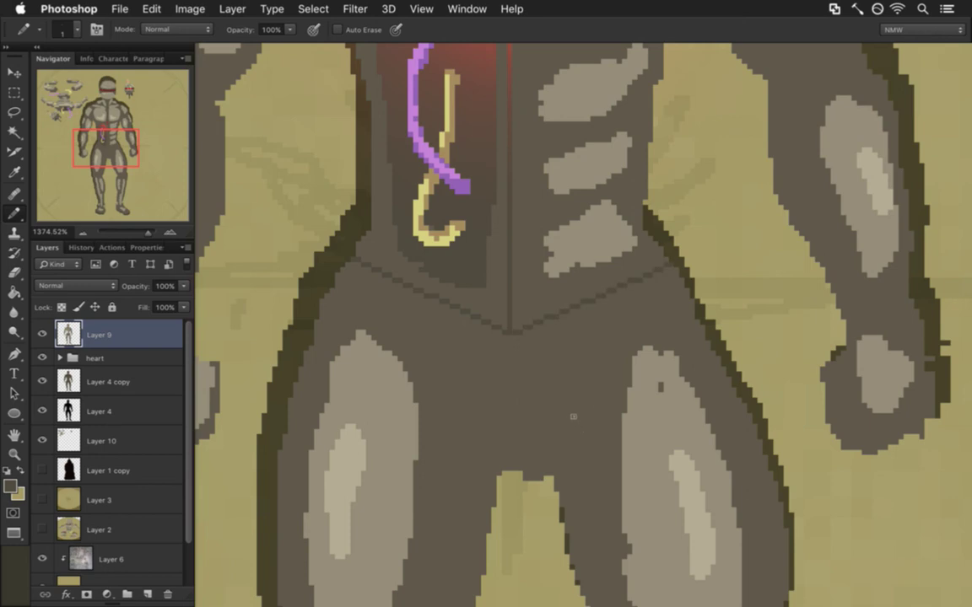
# Refine the edge pixels of the glowing abdominal cavity with the Eraser and sampled dark color, undoing the last stroke
pyautogui.press('super+0')
pyautogui.press('super+minus')
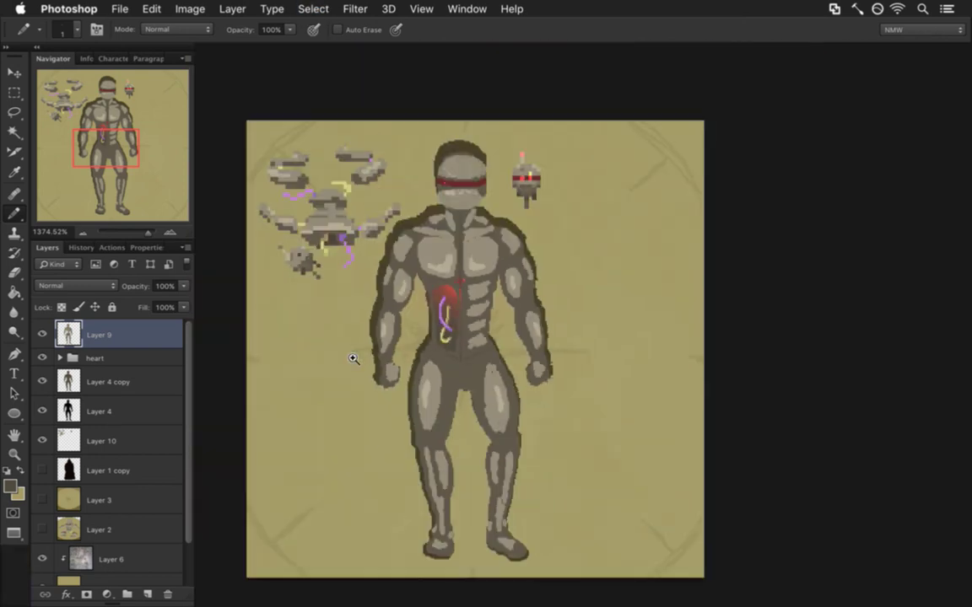
pyautogui.moveTo(354, 359); pyautogui.dragTo(414, 356)
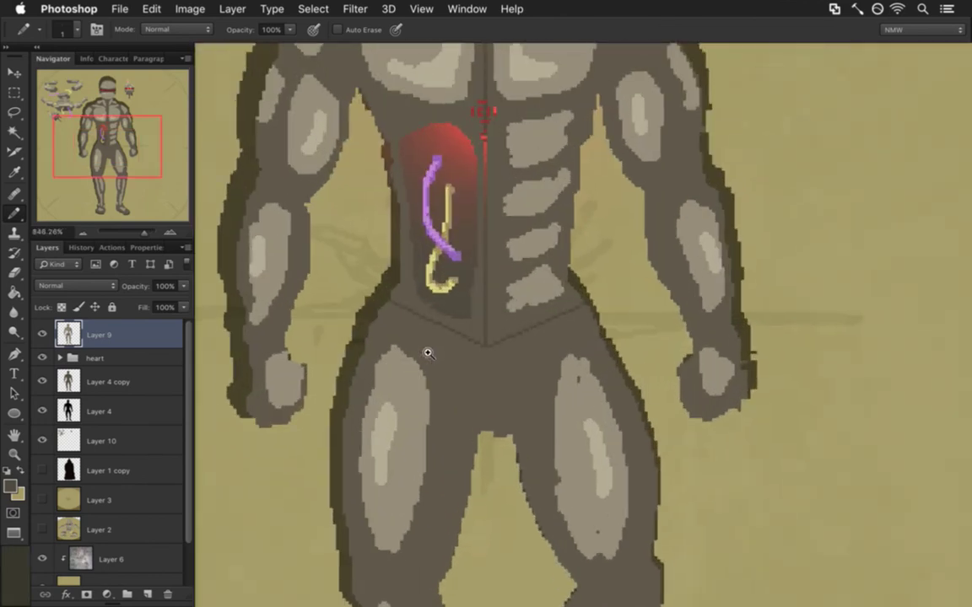
pyautogui.moveTo(403, 240); pyautogui.dragTo(422, 347)
pyautogui.moveTo(436, 395); pyautogui.dragTo(477, 395)
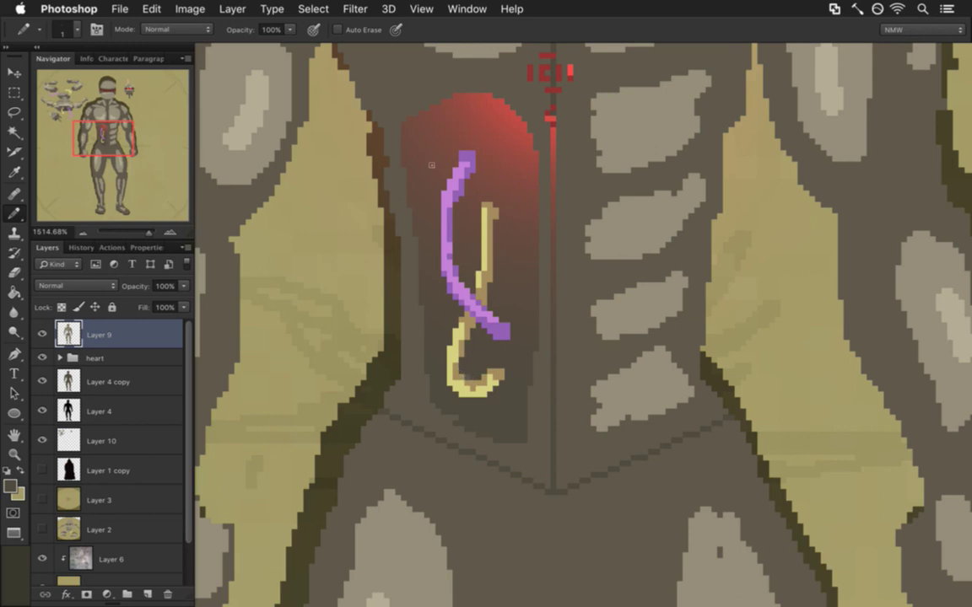
pyautogui.press('e')
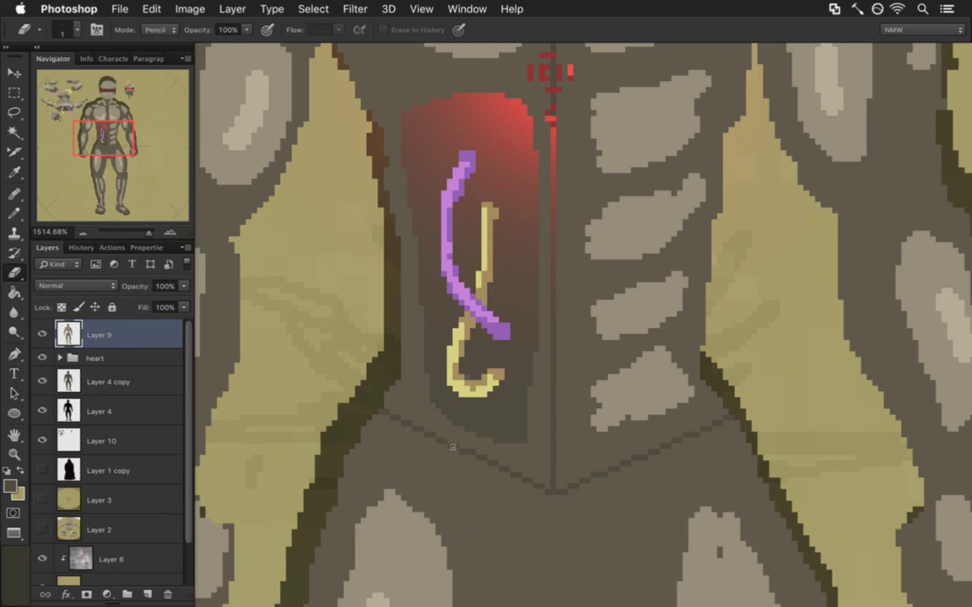
pyautogui.press('i')
pyautogui.click(468, 453)
pyautogui.press('b')
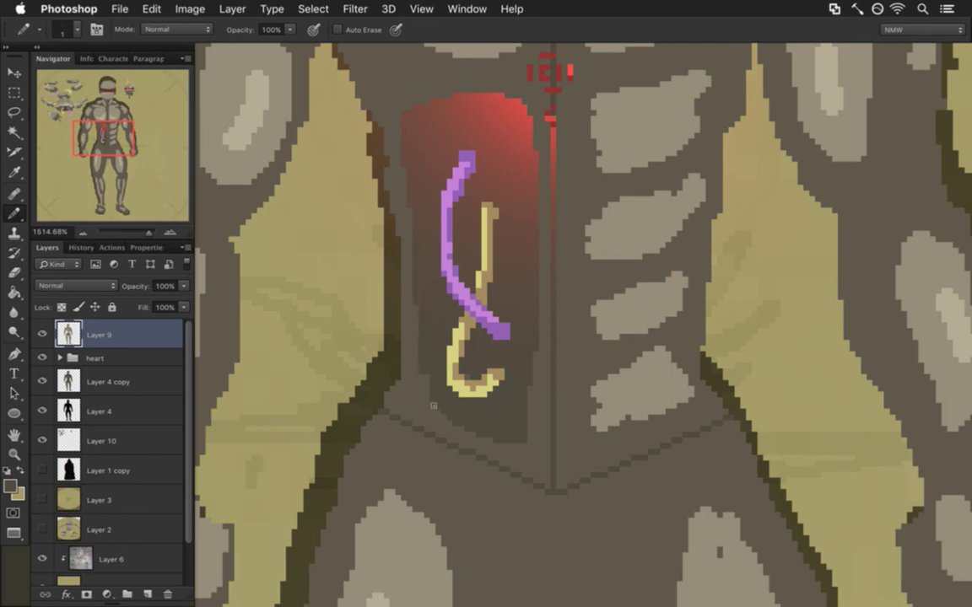
pyautogui.press('super+z')
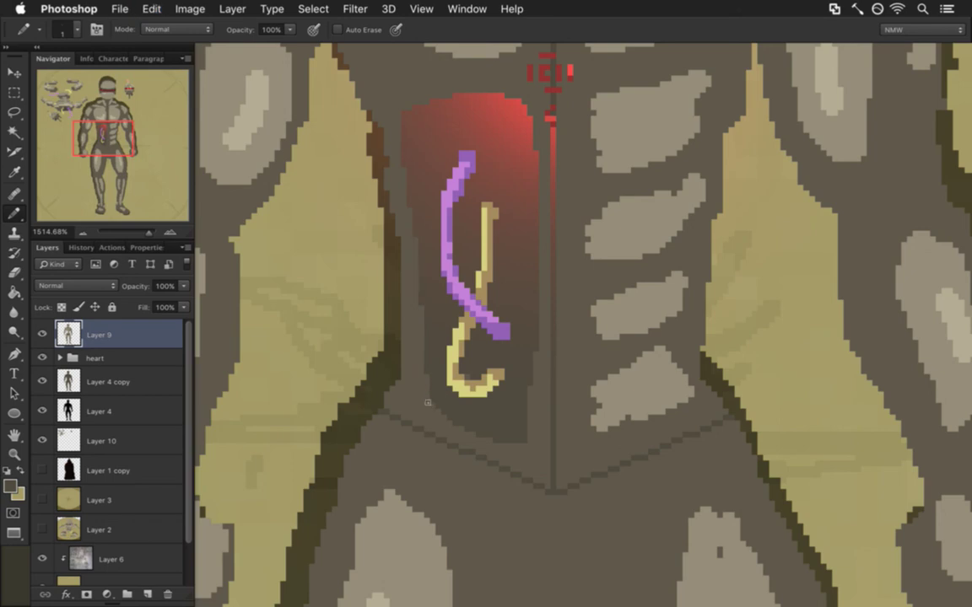
# Choose a slightly darker foreground color and outline the lower outer edge of the abdominal cavity with it
pyautogui.click(10, 486)
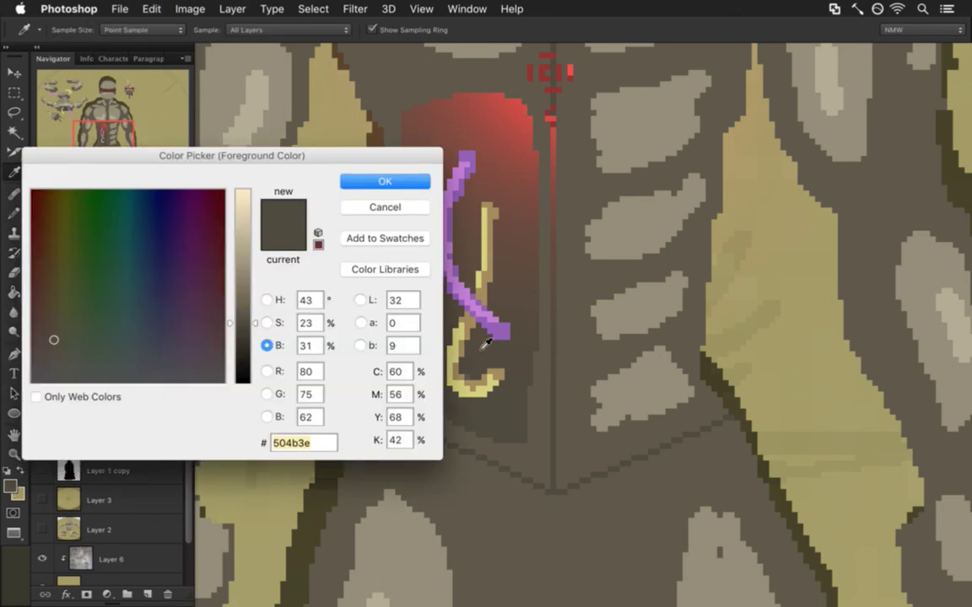
pyautogui.moveTo(244, 329); pyautogui.dragTo(245, 335)
pyautogui.click(399, 179)
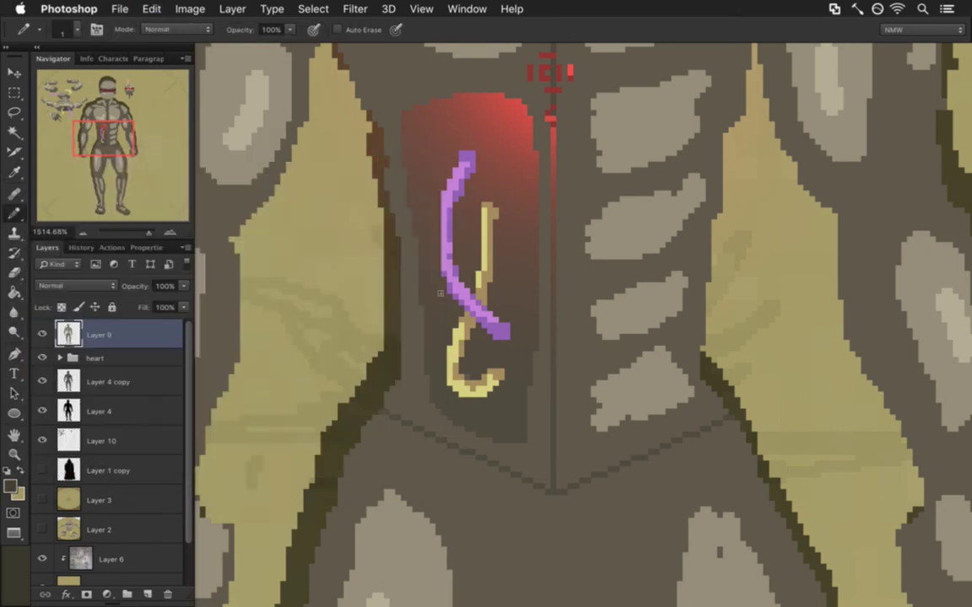
pyautogui.moveTo(421, 307); pyautogui.dragTo(421, 359)
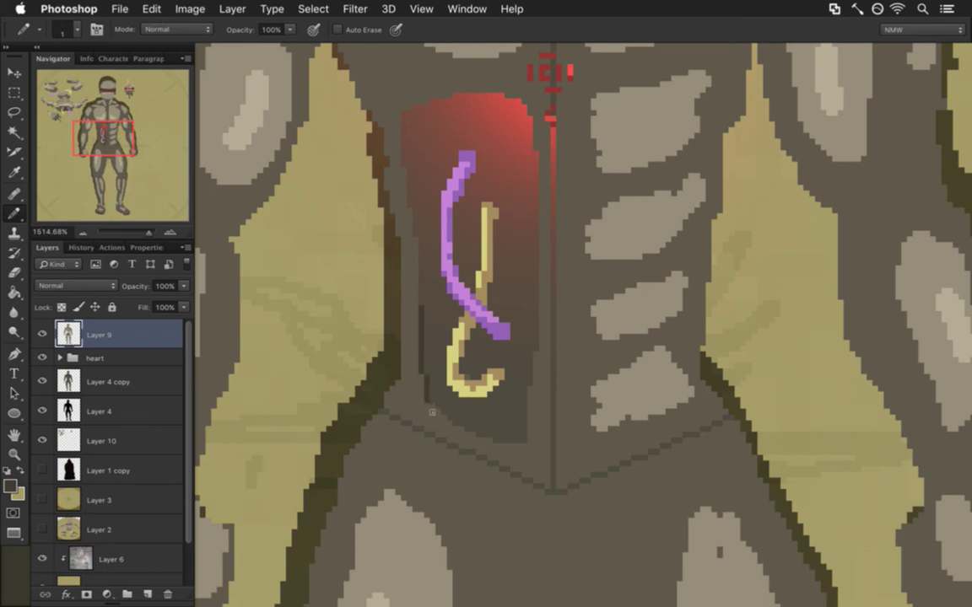
# Load Layer 9's pixels as a selection, trace the rest of the cavity's dark 1 px outline, and deselect
pyautogui.keyDown('super'); pyautogui.click(70, 331); pyautogui.keyUp('super')
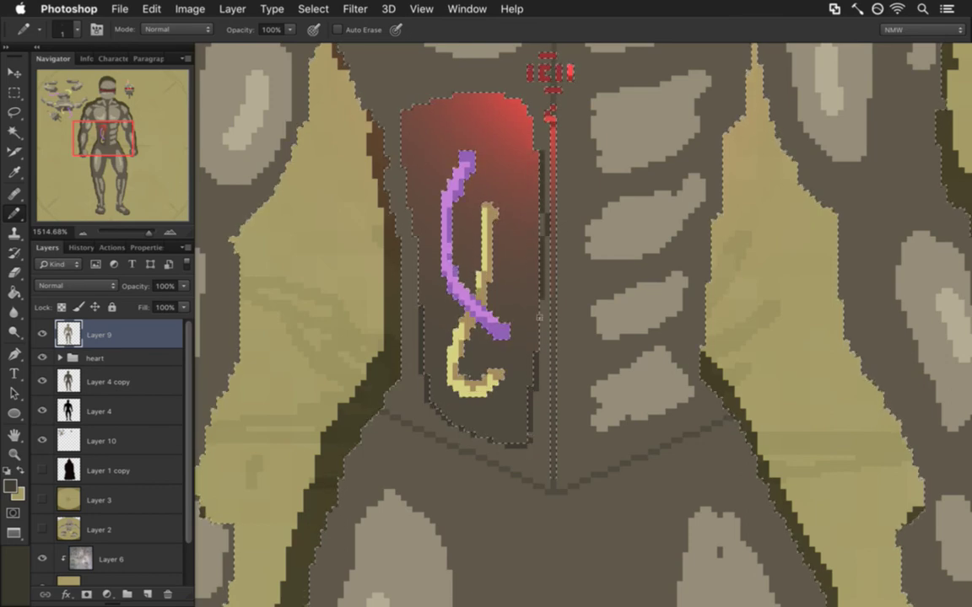
pyautogui.press('super+z')
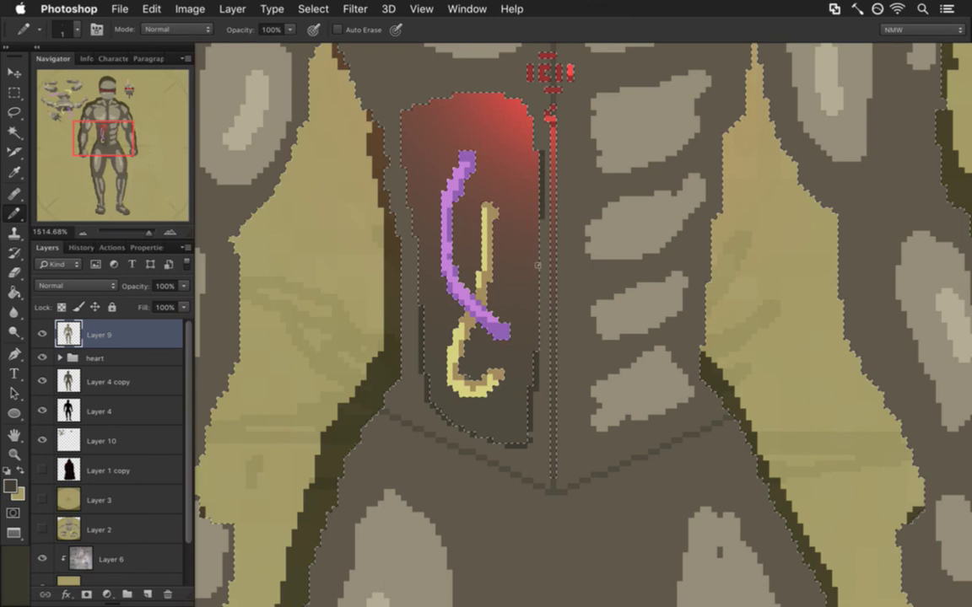
pyautogui.keyDown('shift'); pyautogui.click(536, 141); pyautogui.keyUp('shift')
pyautogui.press('super+z')
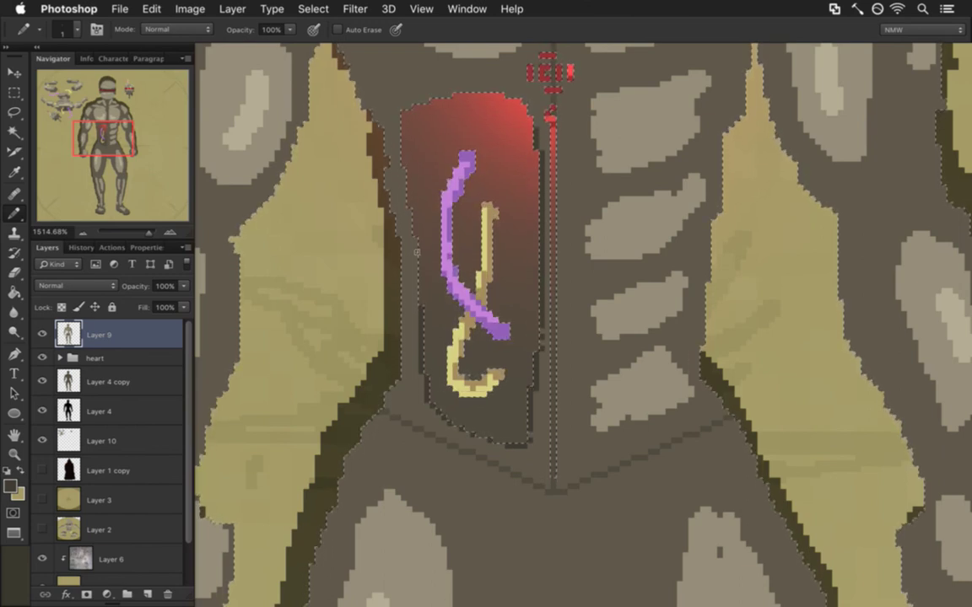
pyautogui.moveTo(418, 285)
pyautogui.mouseDown()
pyautogui.moveTo(397, 141)
pyautogui.moveTo(417, 113)
pyautogui.moveTo(510, 106)
pyautogui.mouseUp()
pyautogui.press('super+d')
pyautogui.press('m')
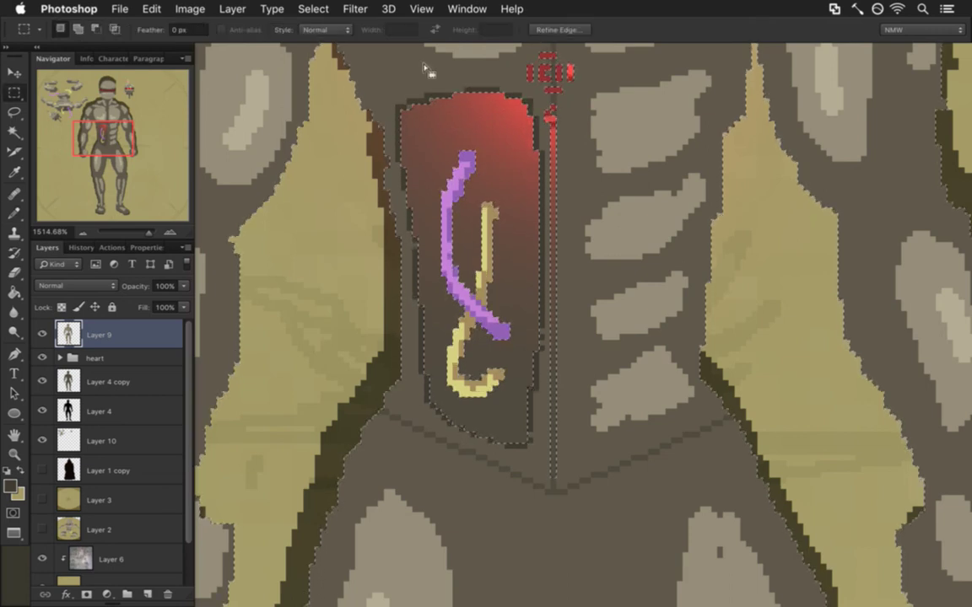
pyautogui.moveTo(398, 256); pyautogui.dragTo(337, 244)
pyautogui.scroll(3, 396, 258)
pyautogui.press('b')
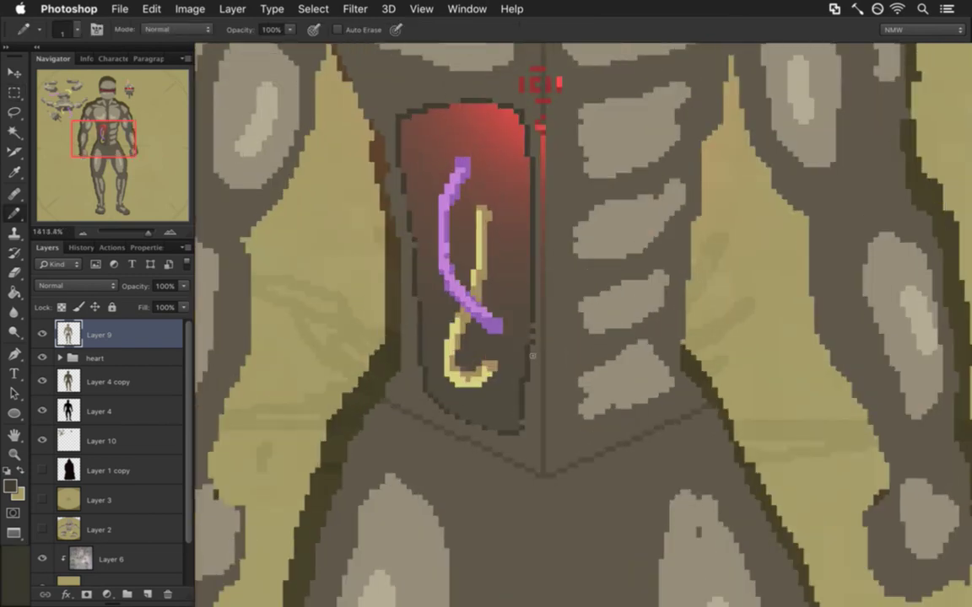
# Touch up the cavity outline with colors sampled from the body and save the document
pyautogui.press('i')
pyautogui.click(469, 445)
pyautogui.press('b')
pyautogui.scroll(-6, 387, 289)
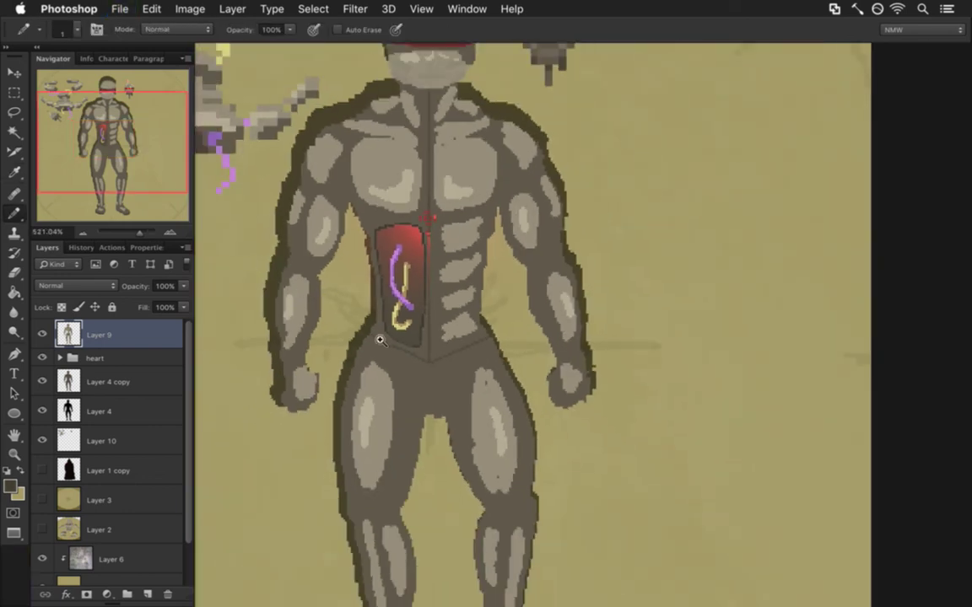
pyautogui.scroll(7, 394, 346)
pyautogui.press('i')
pyautogui.click(520, 159)
pyautogui.press('b')
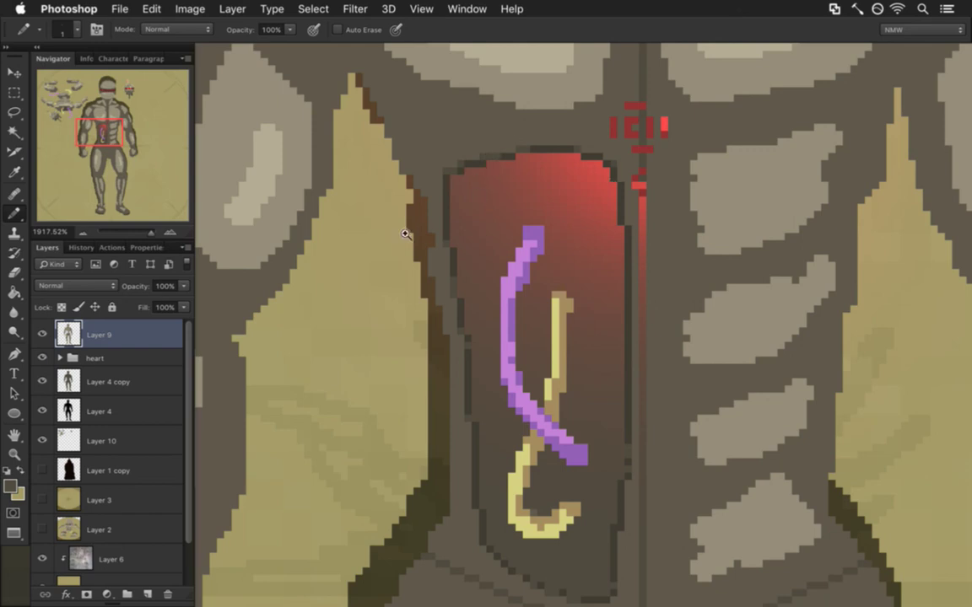
pyautogui.scroll(-5, 406, 232)
pyautogui.press('super+s')
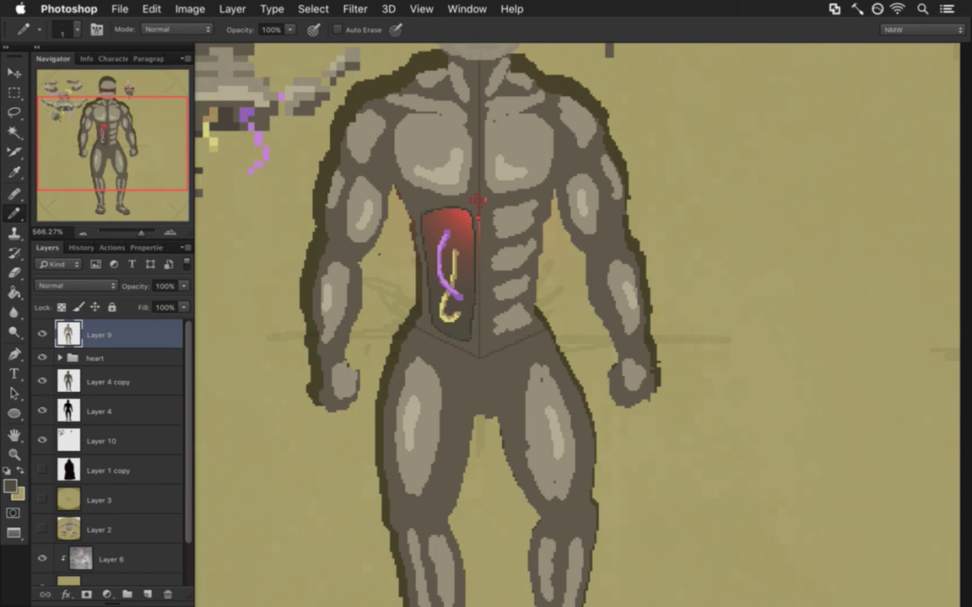
# Draw a short yellow wire in the cavity's upper outer corner and shade it with the tan of the existing wire
pyautogui.scroll(4, 439, 250)
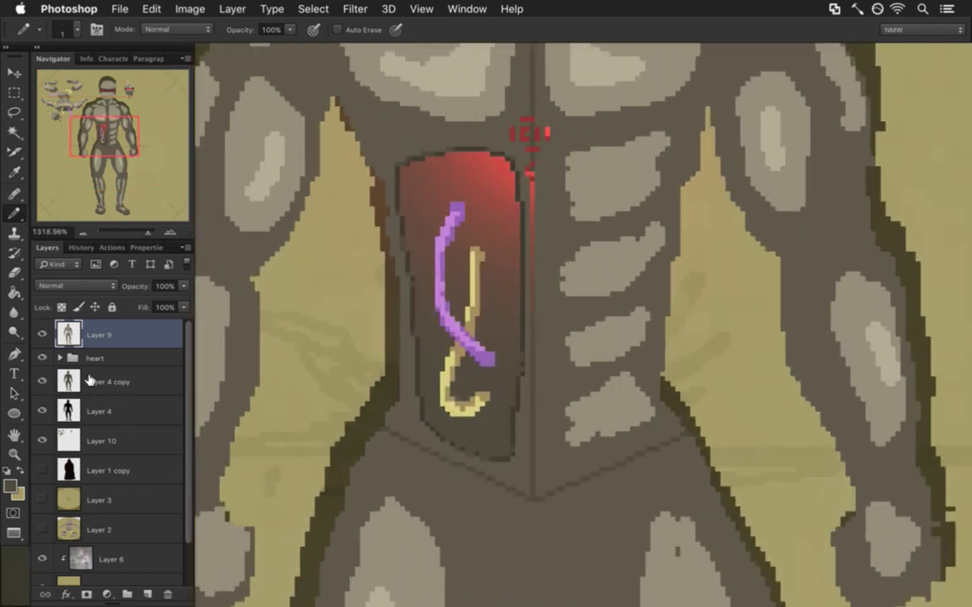
pyautogui.press('i')
pyautogui.click(476, 263)
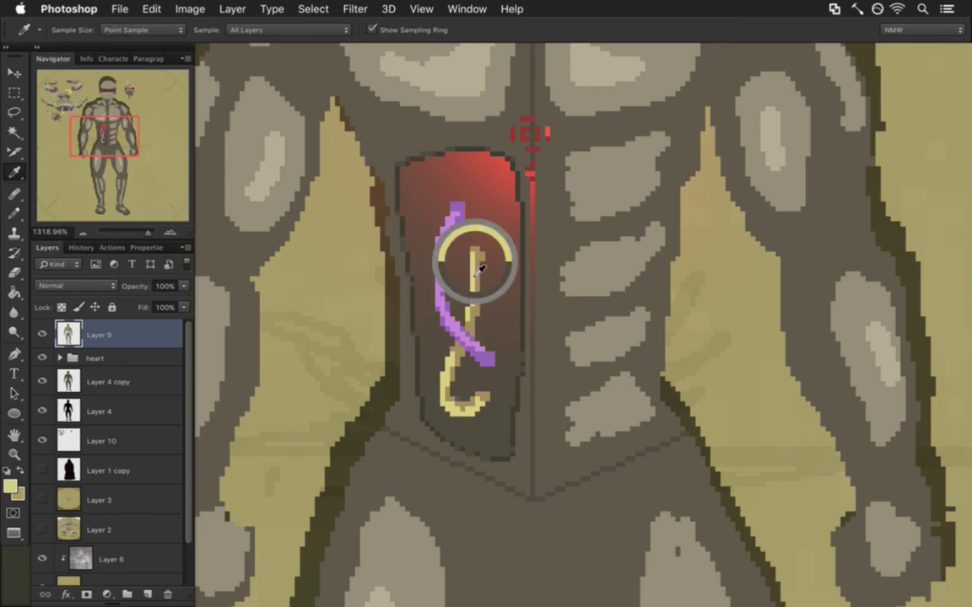
pyautogui.scroll(2, 480, 262)
pyautogui.press('b')
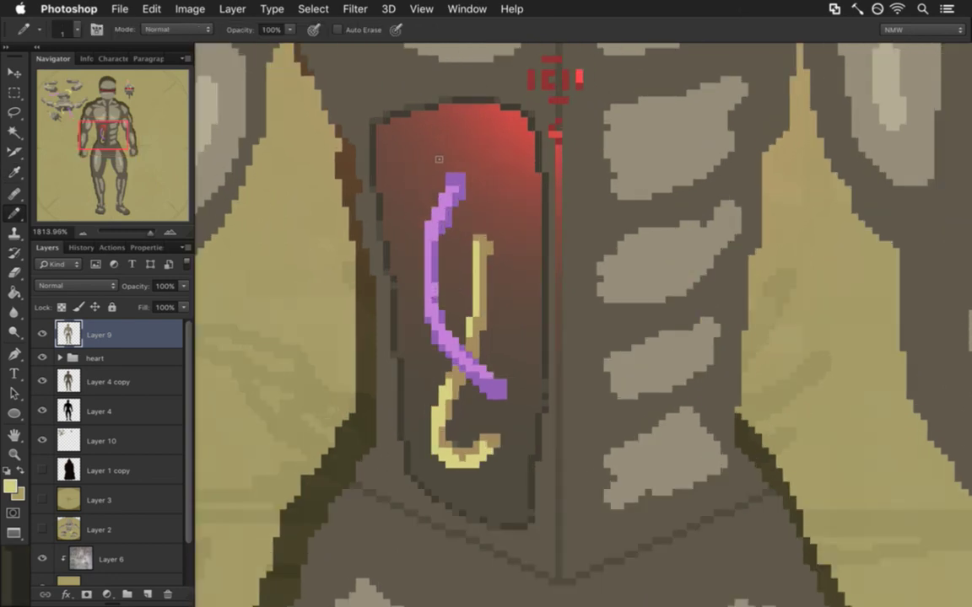
pyautogui.click(432, 155)
pyautogui.keyDown('shift'); pyautogui.click(387, 127); pyautogui.keyUp('shift')
pyautogui.moveTo(393, 130)
pyautogui.mouseDown()
pyautogui.moveTo(435, 152)
pyautogui.moveTo(433, 161)
pyautogui.mouseUp()
pyautogui.keyDown('alt'); pyautogui.click(488, 250); pyautogui.keyUp('alt')
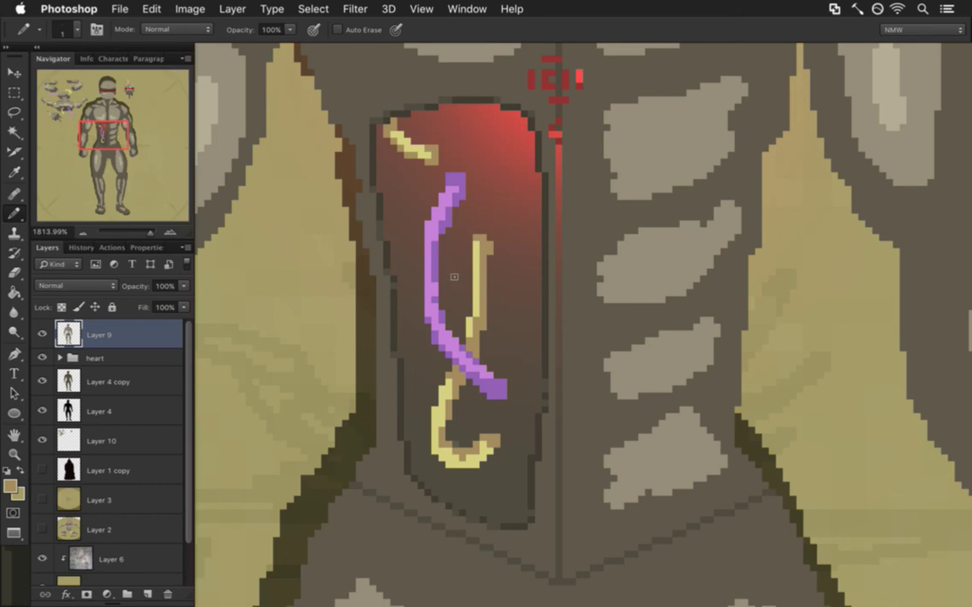
# Draw a second light purple wire curving down from the cavity's upper edge beside the existing purple wire
pyautogui.keyDown('alt'); pyautogui.click(460, 187); pyautogui.keyUp('alt')
pyautogui.moveTo(481, 211)
pyautogui.mouseDown()
pyautogui.moveTo(456, 120)
pyautogui.moveTo(446, 122)
pyautogui.moveTo(457, 122)
pyautogui.moveTo(490, 204)
pyautogui.mouseUp()
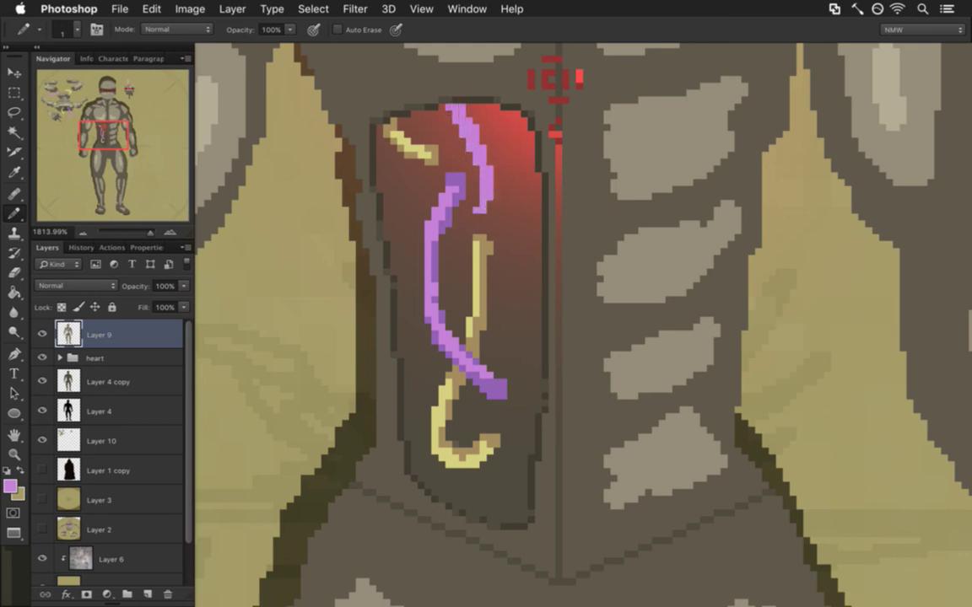
pyautogui.click(490, 210)
pyautogui.click(481, 217)
# Shade both ends and the edges of the new purple wire with the existing wire's darker purple
pyautogui.keyDown('alt'); pyautogui.click(448, 174); pyautogui.keyUp('alt')
pyautogui.click(474, 218)
pyautogui.click(482, 224)
pyautogui.moveTo(492, 221); pyautogui.dragTo(486, 173)
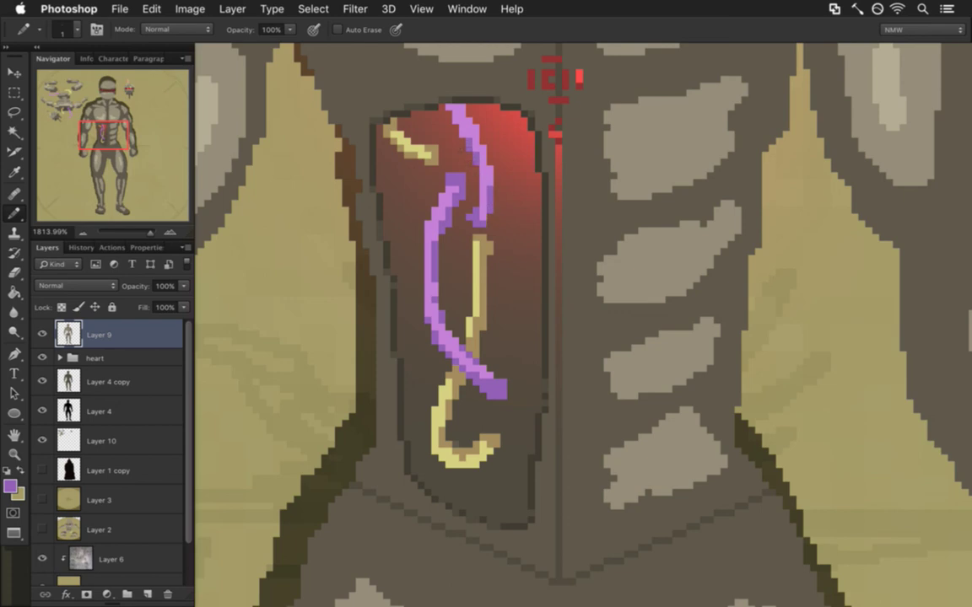
pyautogui.click(455, 114)
pyautogui.click(449, 114)
pyautogui.moveTo(449, 107); pyautogui.dragTo(463, 115)
pyautogui.press('e')
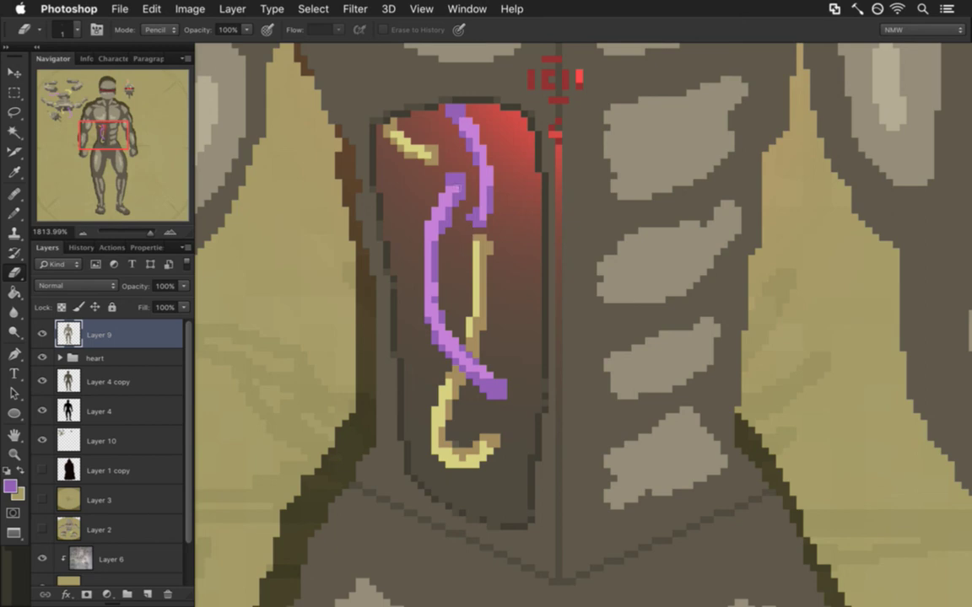
pyautogui.press('b')
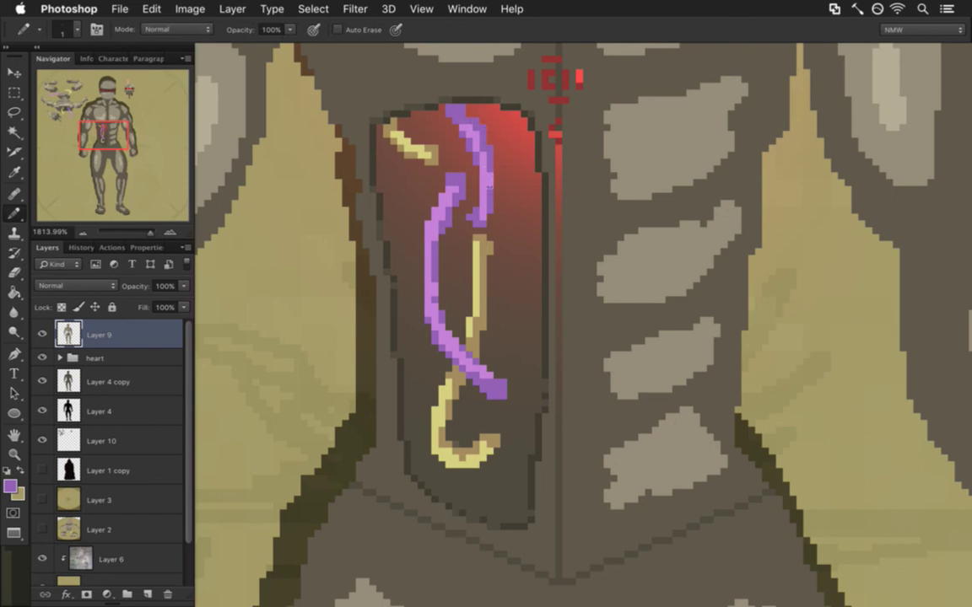
pyautogui.moveTo(400, 227)
pyautogui.mouseDown()
pyautogui.moveTo(311, 219)
pyautogui.moveTo(411, 229)
pyautogui.mouseUp()
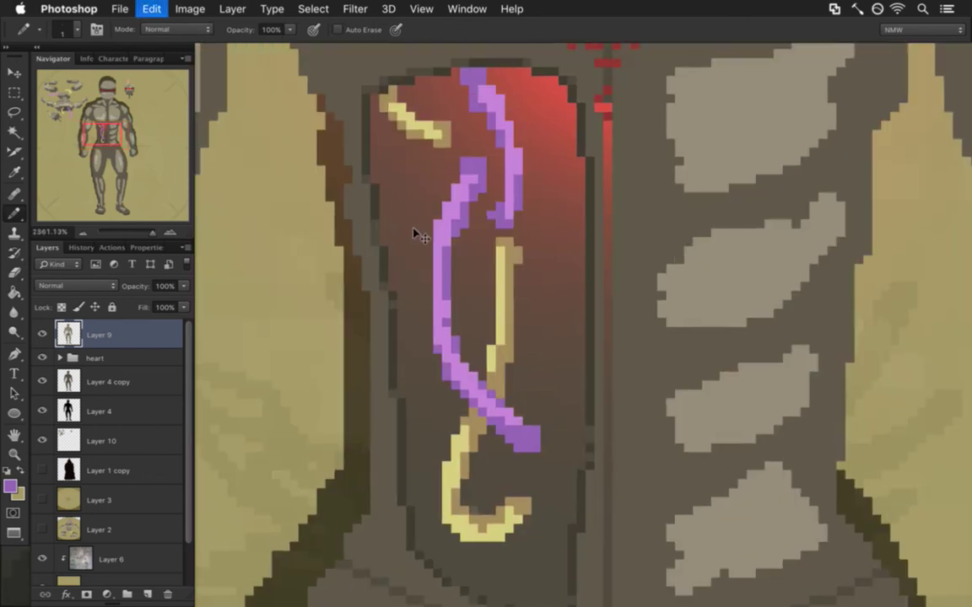
pyautogui.scroll(-4, 390, 234)
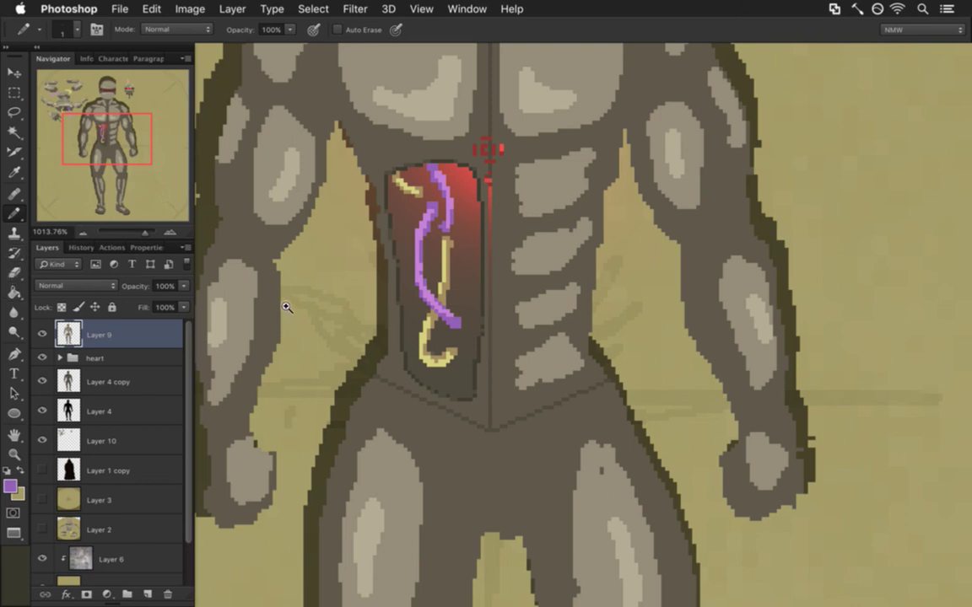
pyautogui.moveTo(312, 284); pyautogui.dragTo(257, 292)
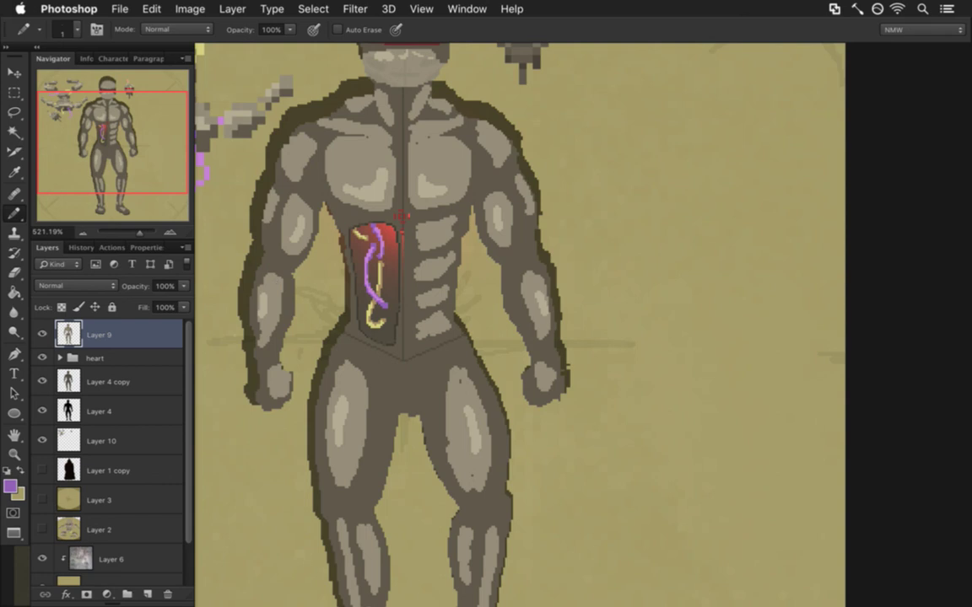
pyautogui.click(14, 131)
pyautogui.click(354, 247)
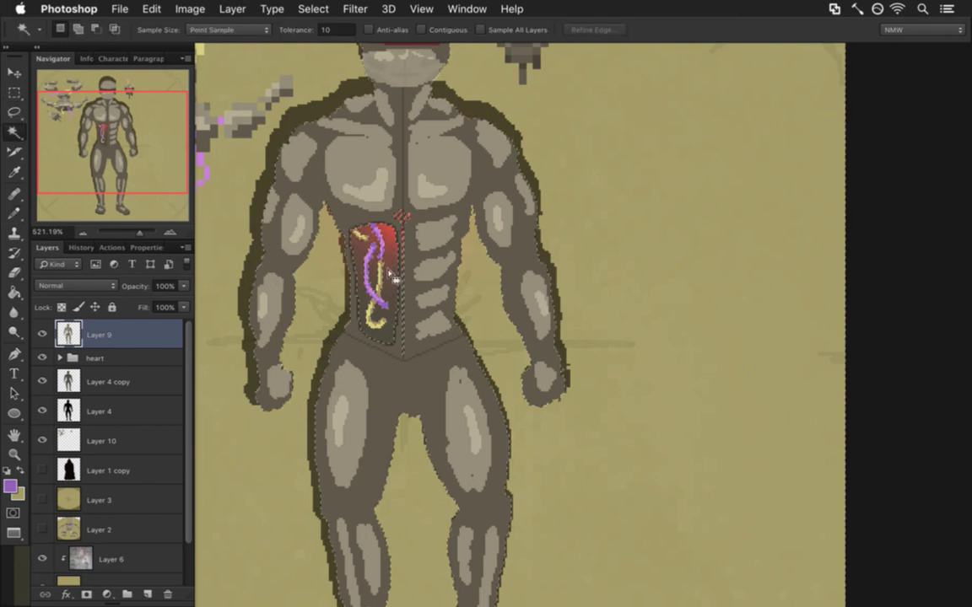
pyautogui.moveTo(334, 292); pyautogui.dragTo(392, 304)
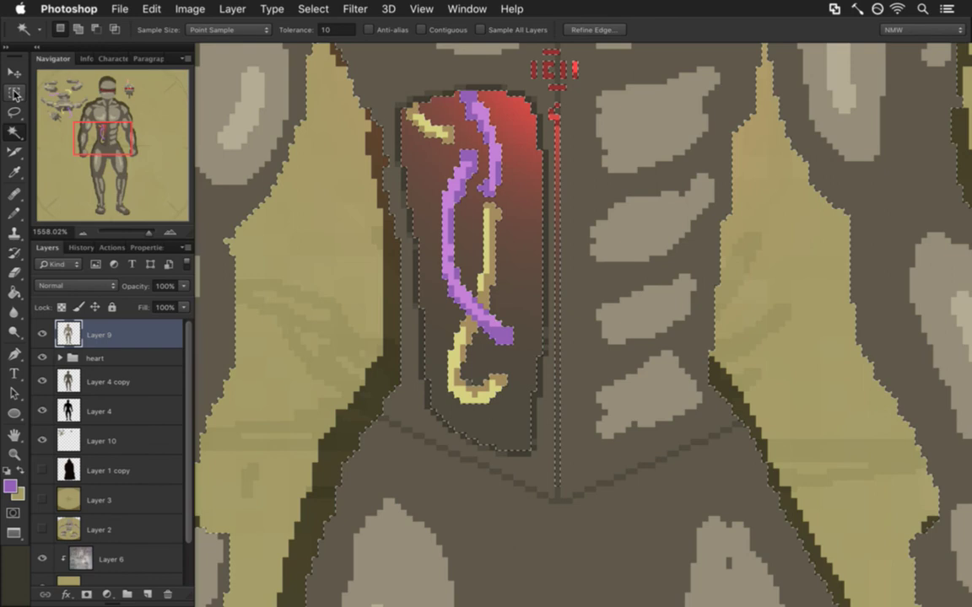
pyautogui.click(14, 92)
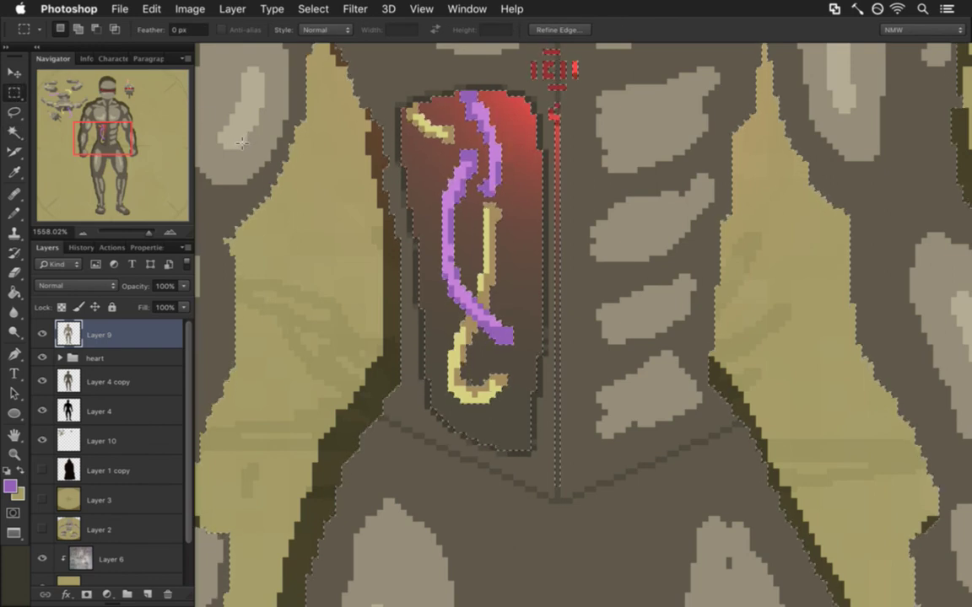
pyautogui.click(215, 128)
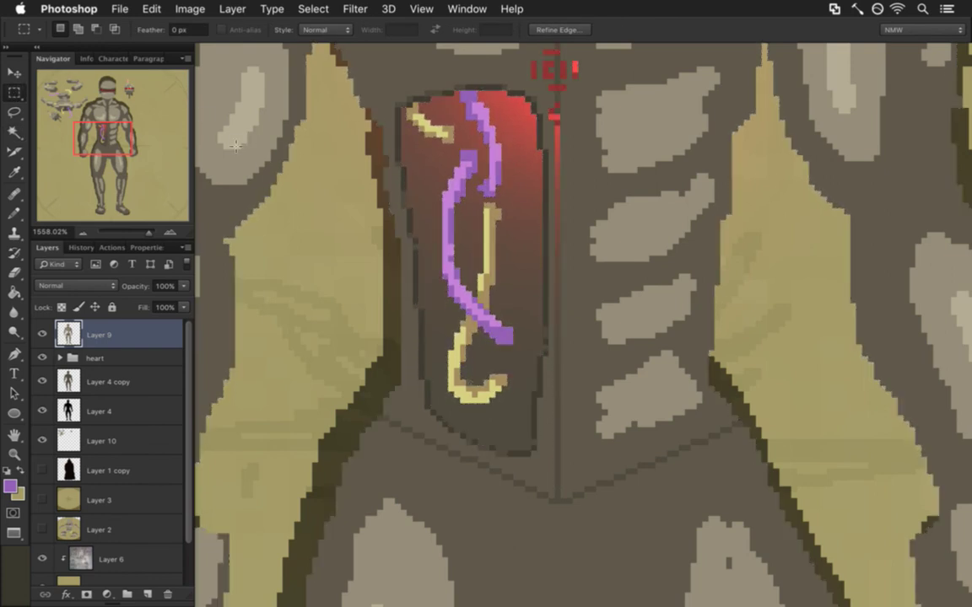
# Load the Layer 9 body pixels as a selection and invert it to isolate the areas outside them, including the cavity opening
pyautogui.keyDown('super'); pyautogui.click(72, 334); pyautogui.keyUp('super')
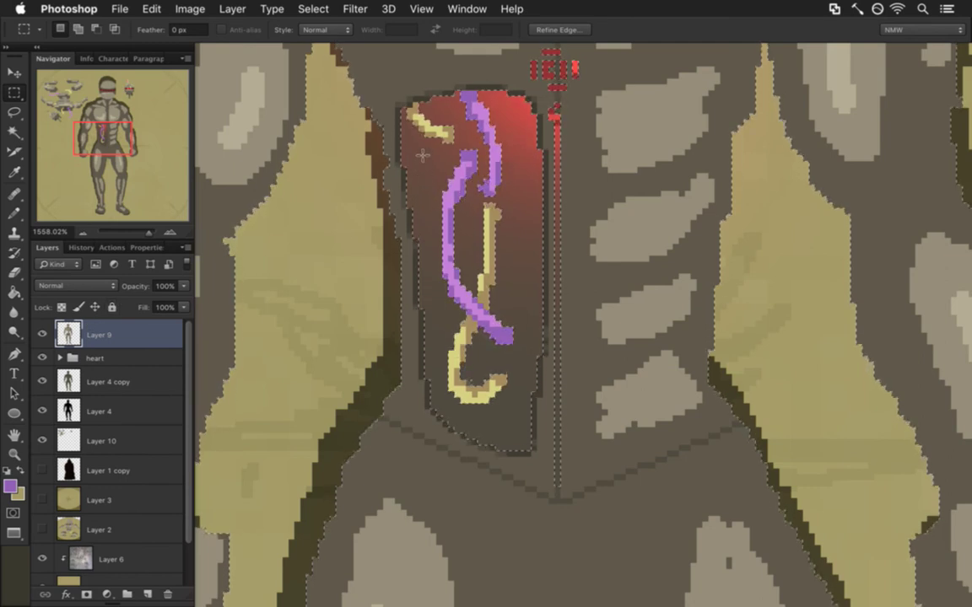
pyautogui.moveTo(349, 256); pyautogui.dragTo(250, 243)
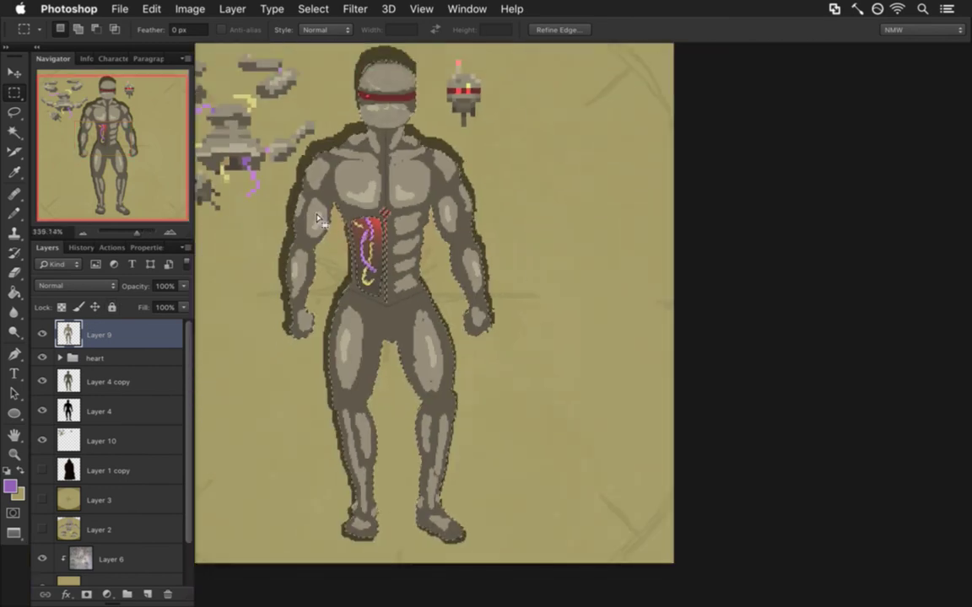
pyautogui.press('super+shift+i')
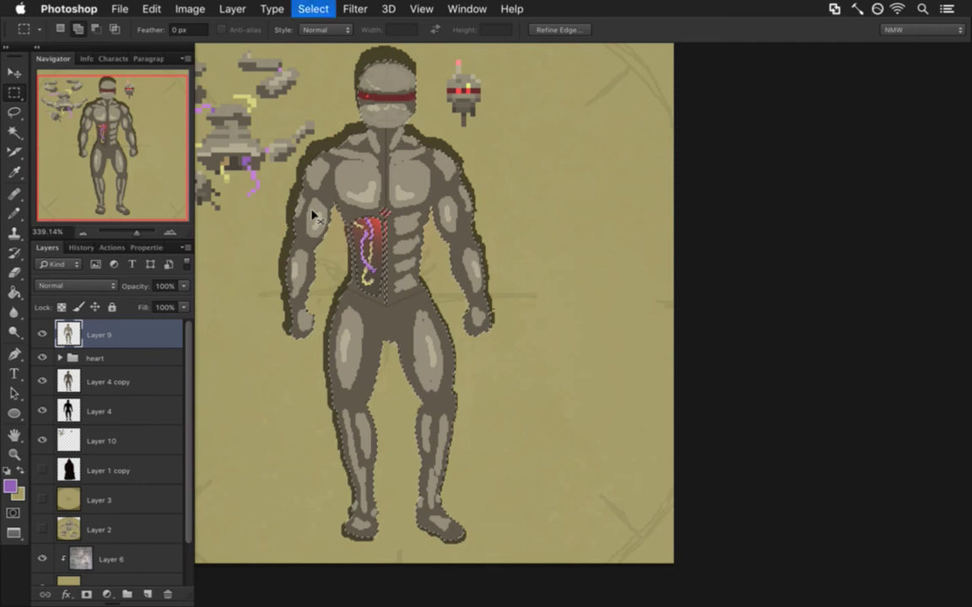
pyautogui.moveTo(365, 262); pyautogui.dragTo(478, 261)
pyautogui.moveTo(373, 168); pyautogui.dragTo(444, 271)
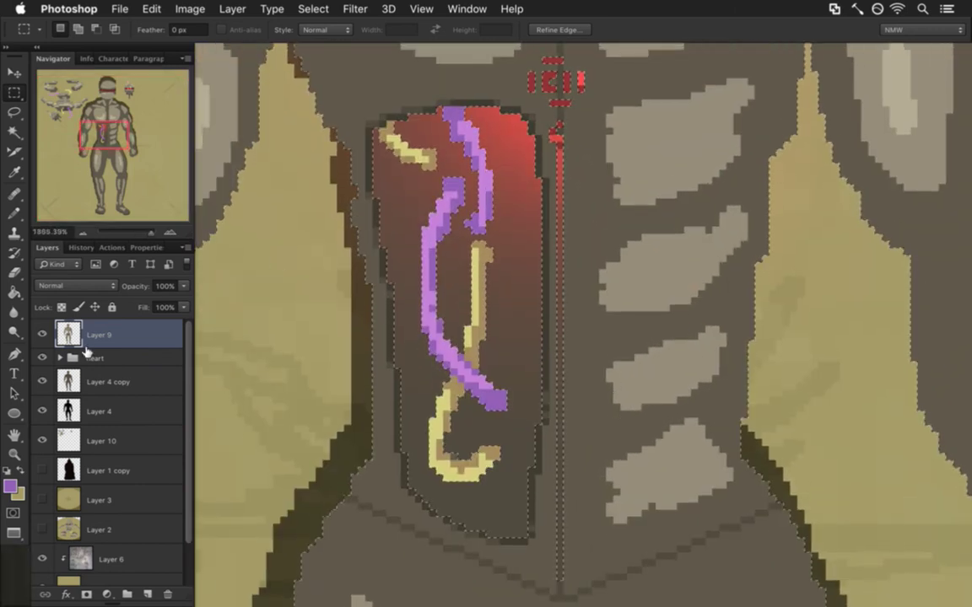
# Add a new layer above Layer 9 and set the foreground color to black (000000)
pyautogui.click(147, 588)
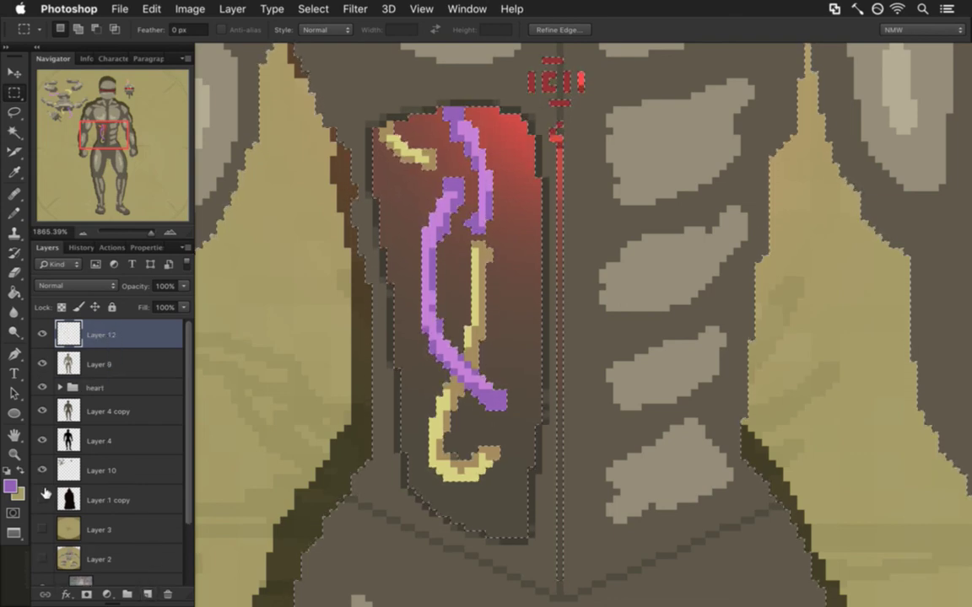
pyautogui.press('i')
pyautogui.click(11, 486)
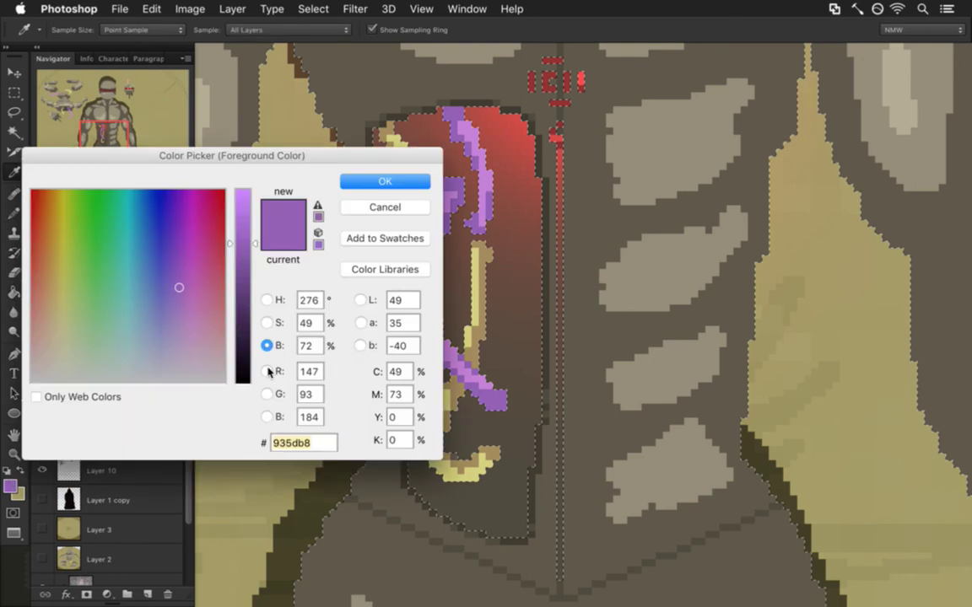
pyautogui.moveTo(228, 327); pyautogui.dragTo(227, 384)
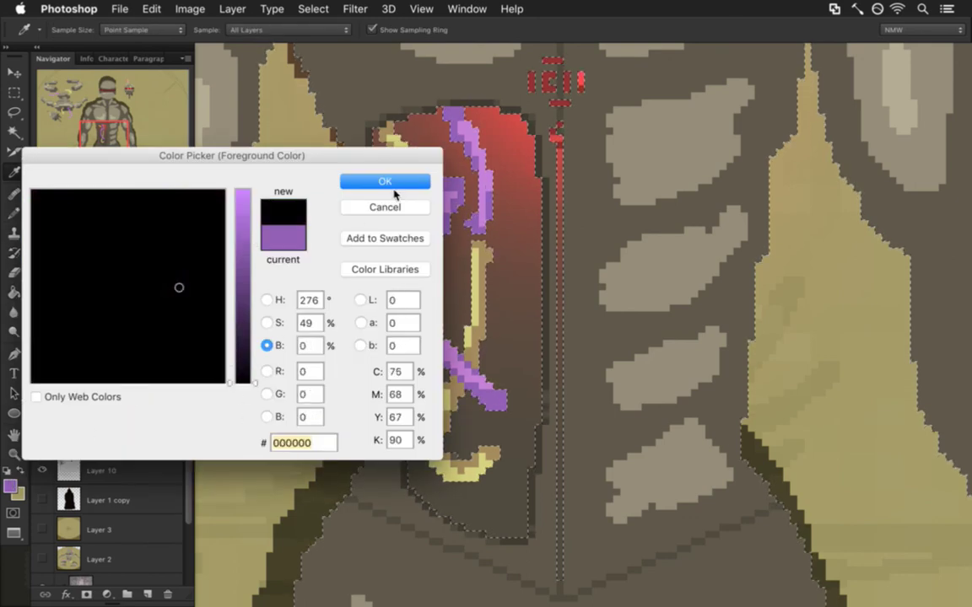
pyautogui.click(386, 184)
# Paint a black shadow band with the Pencil along the cavity's upper edge inside the selection, and deselect
pyautogui.press('b')
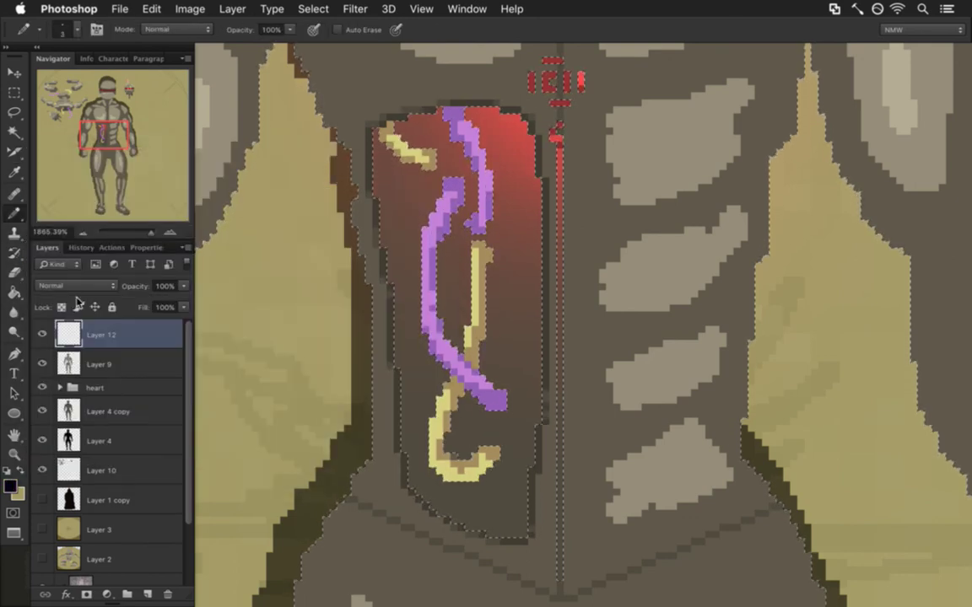
pyautogui.press('m')
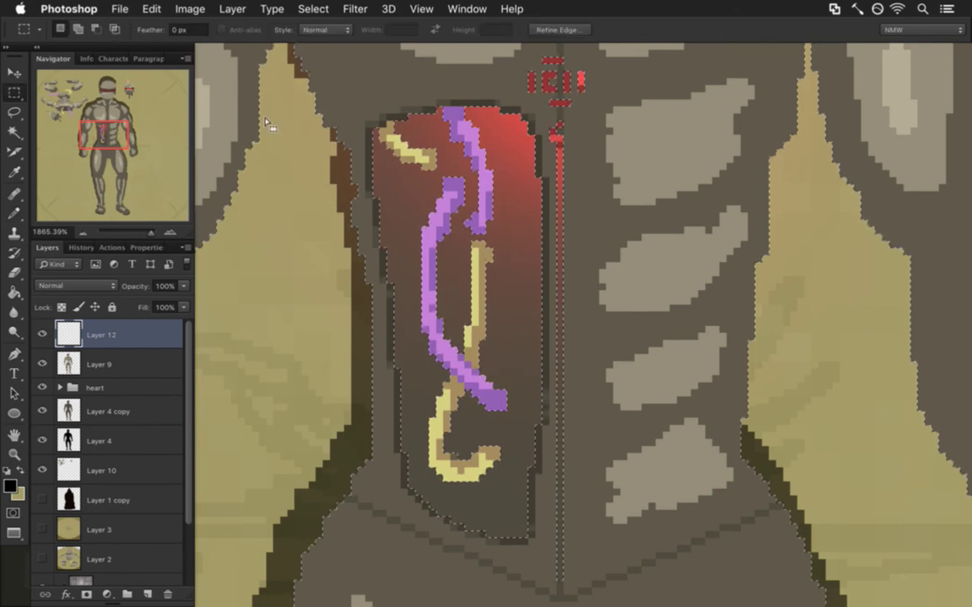
pyautogui.press('shift')
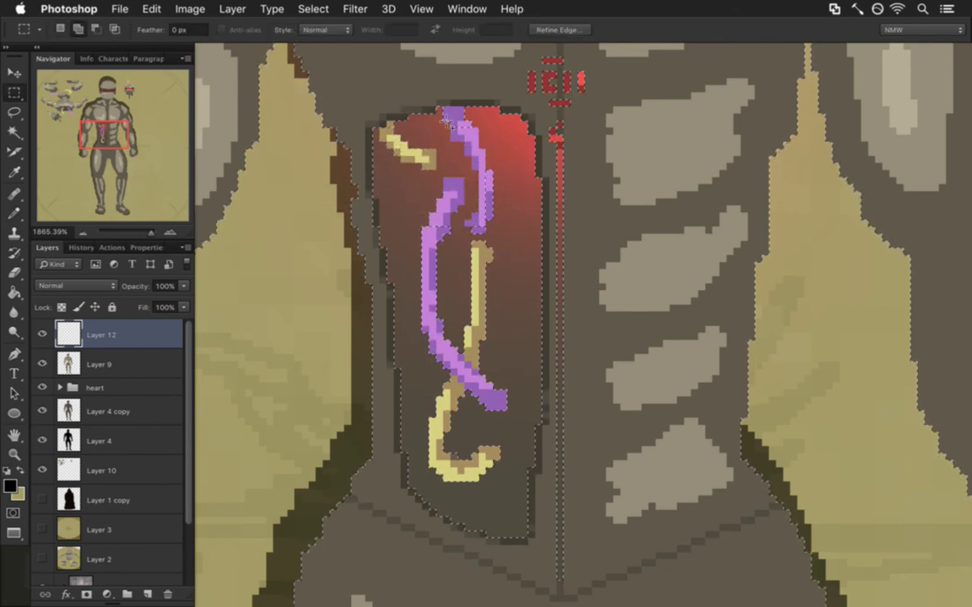
pyautogui.moveTo(494, 276); pyautogui.dragTo(494, 277)
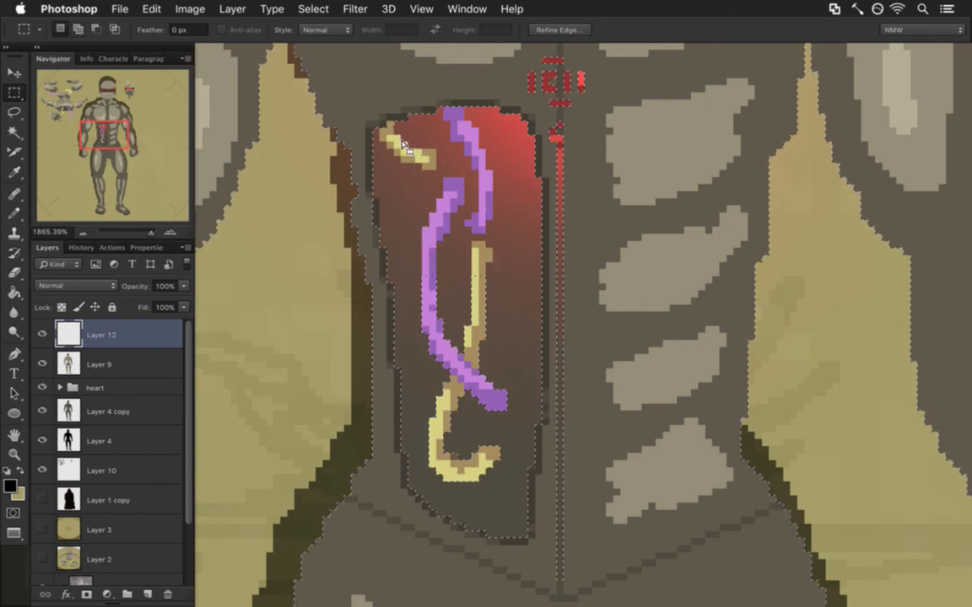
pyautogui.press('b')
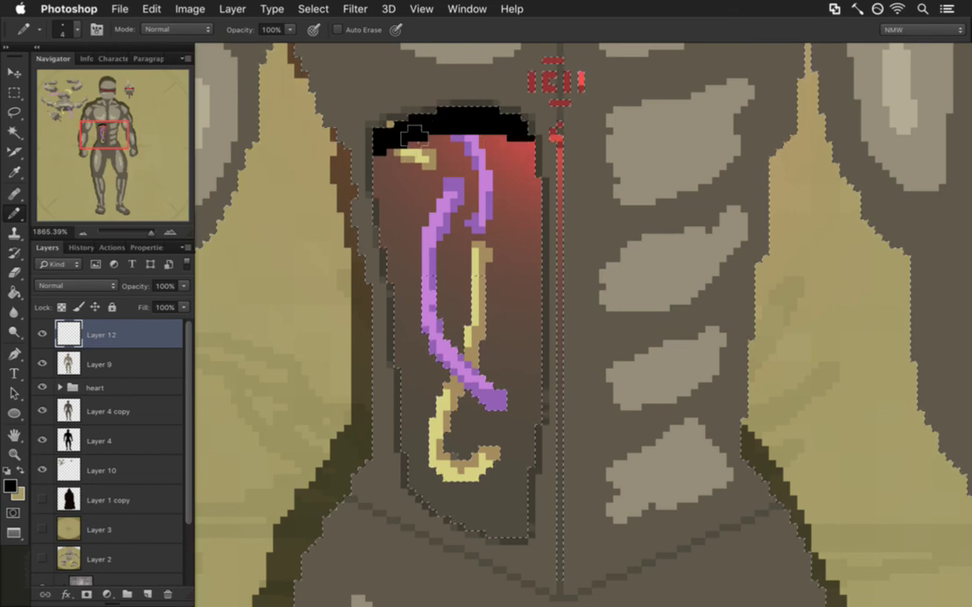
pyautogui.hotkey('ctrl', 'd')
# On Layer 9, cover the stray tan wire pixel at the cavity's upper outer corner with the sampled dark outline color
pyautogui.press('m')
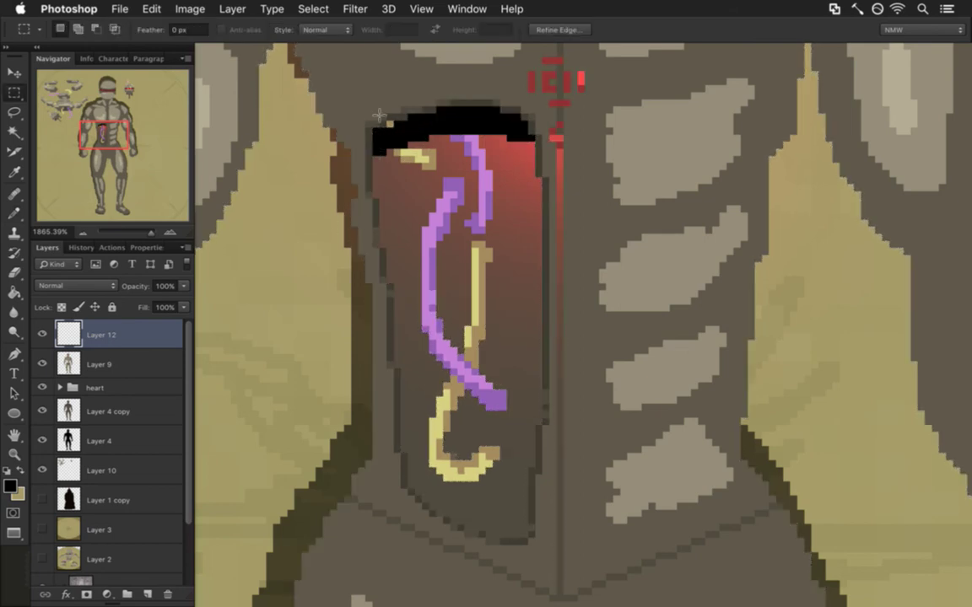
pyautogui.click(66, 358)
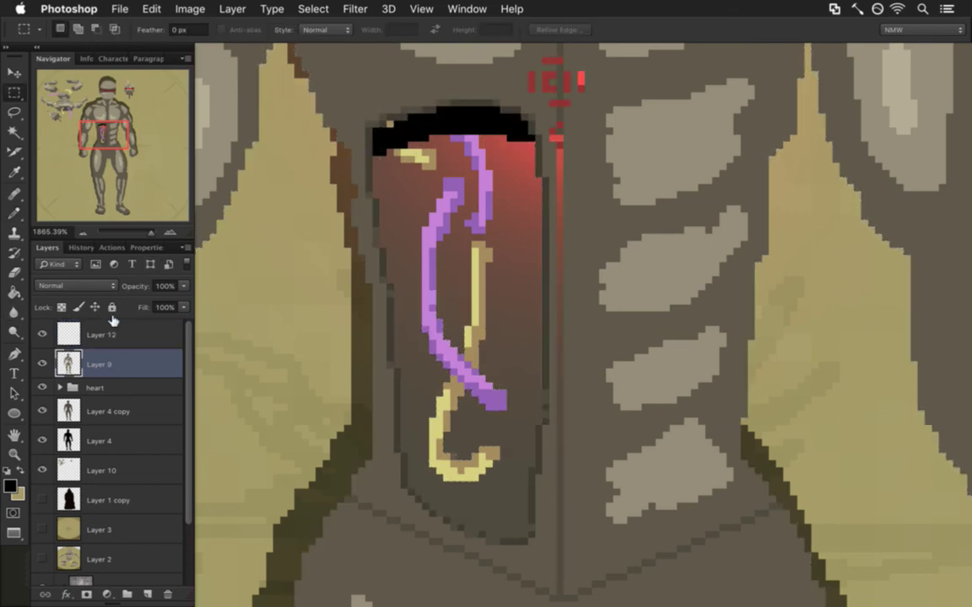
pyautogui.press('i')
pyautogui.moveTo(405, 136); pyautogui.dragTo(395, 127)
pyautogui.press('b')
pyautogui.hotkey('ctrl', 'z')
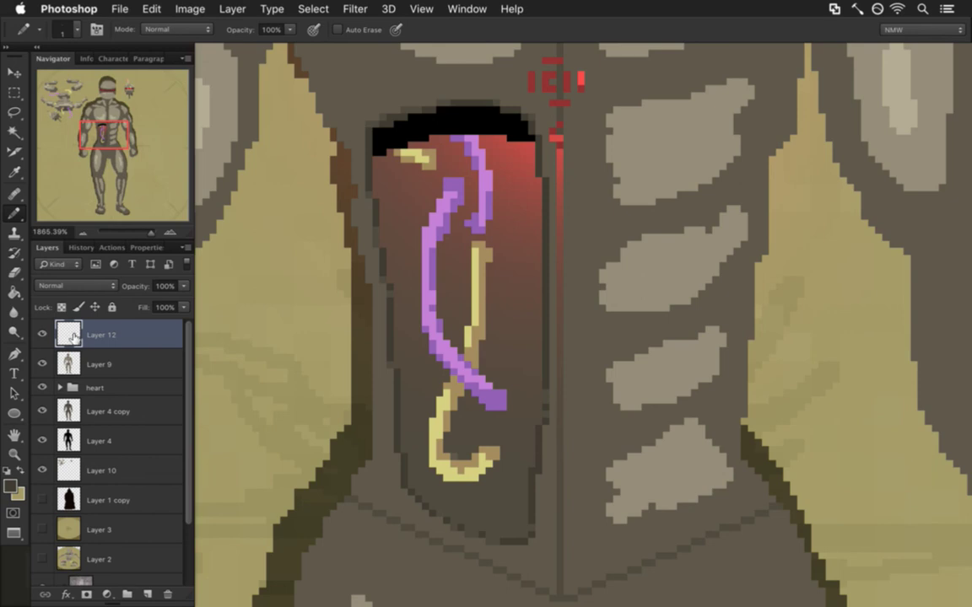
pyautogui.click(43, 332)
pyautogui.click(44, 332)
pyautogui.press('super+z')
pyautogui.click(72, 363)
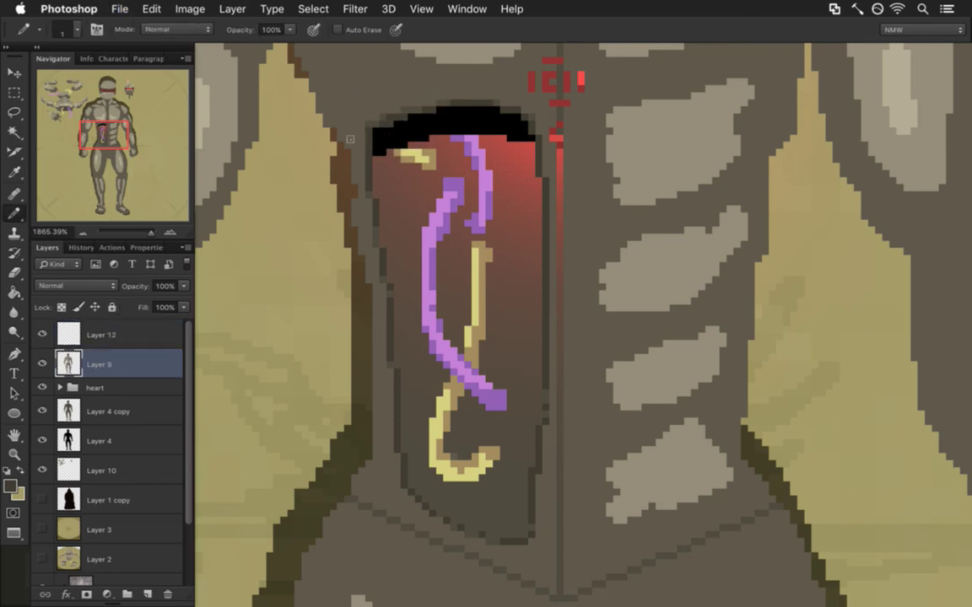
# Try 50% and 70% opacity on the Layer 12 shadow band and check it against the whole figure
pyautogui.hotkey('alt', ']')
pyautogui.press('v')
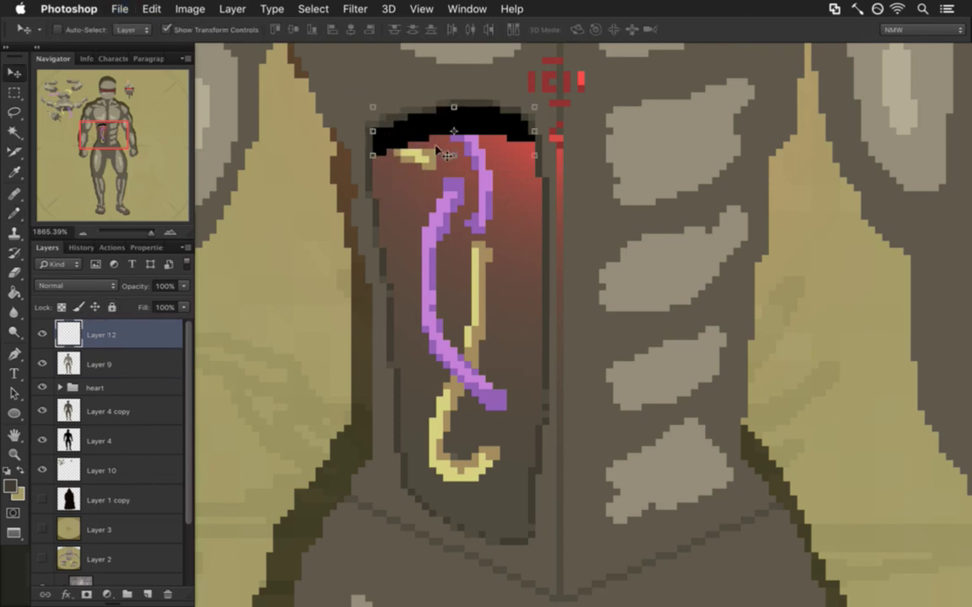
pyautogui.press('m')
pyautogui.press('5')
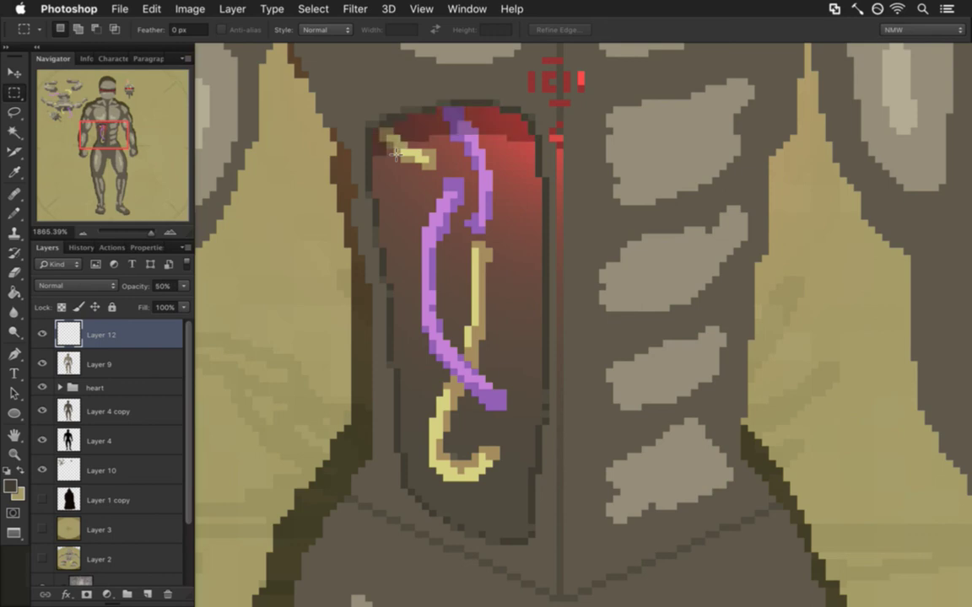
pyautogui.press('Return')
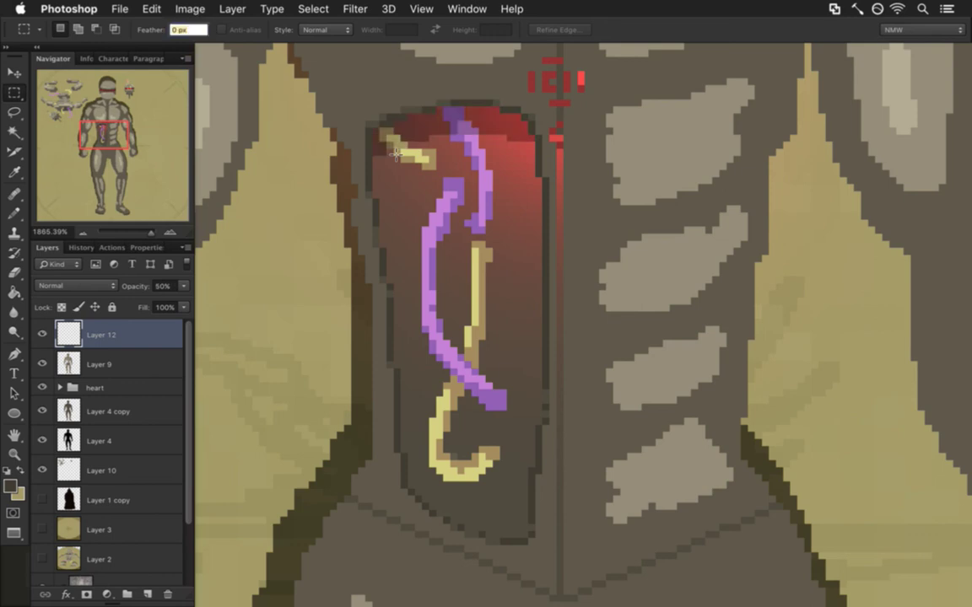
pyautogui.press('Escape')
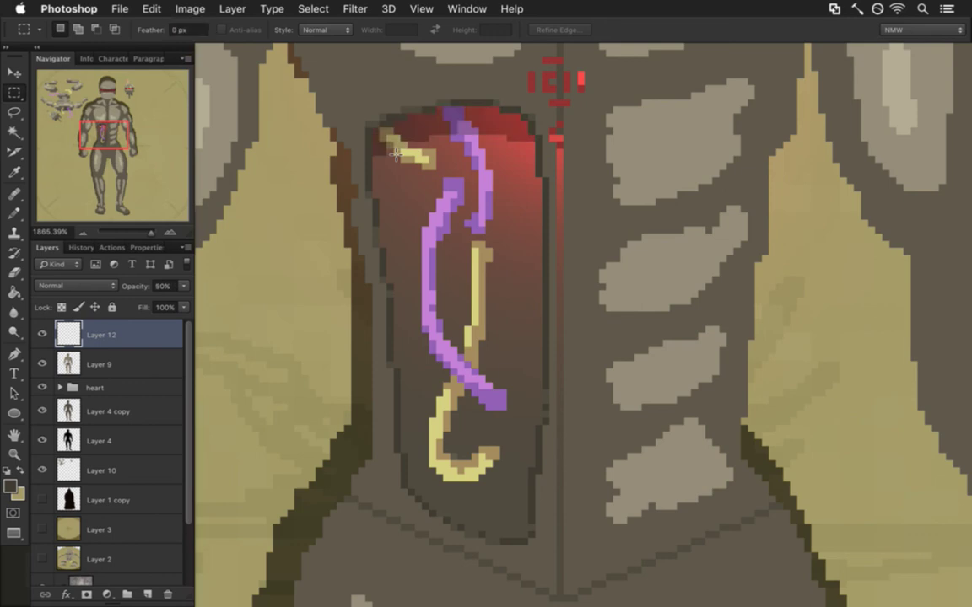
pyautogui.press('7')
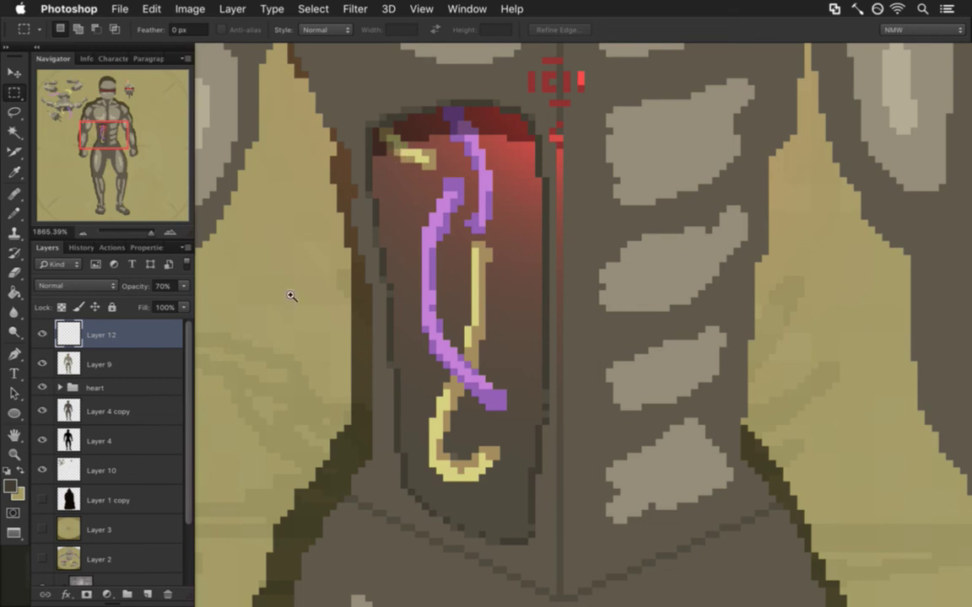
pyautogui.moveTo(337, 286); pyautogui.dragTo(250, 282)
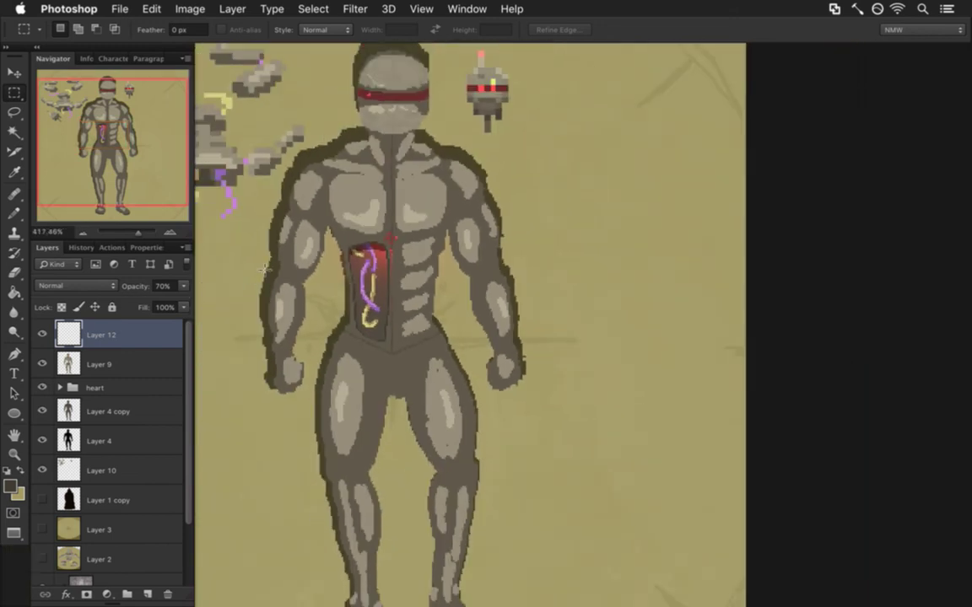
pyautogui.press('v')
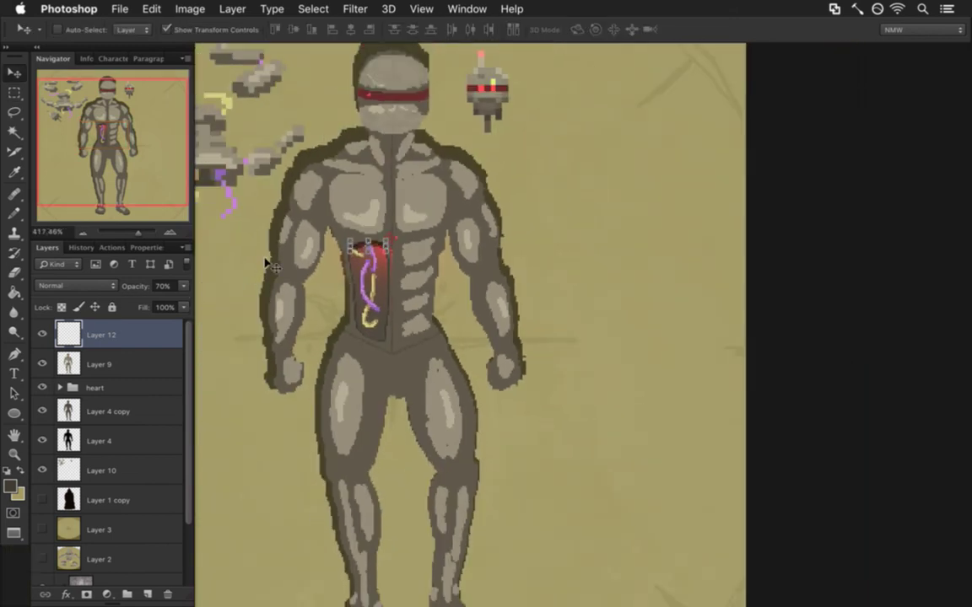
pyautogui.press('m')
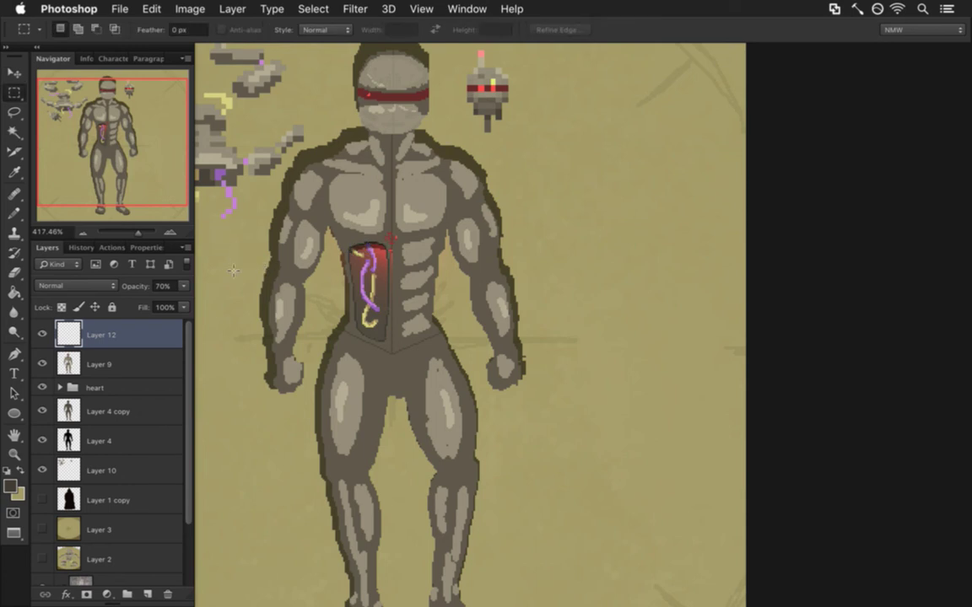
pyautogui.moveTo(324, 285); pyautogui.dragTo(353, 283)
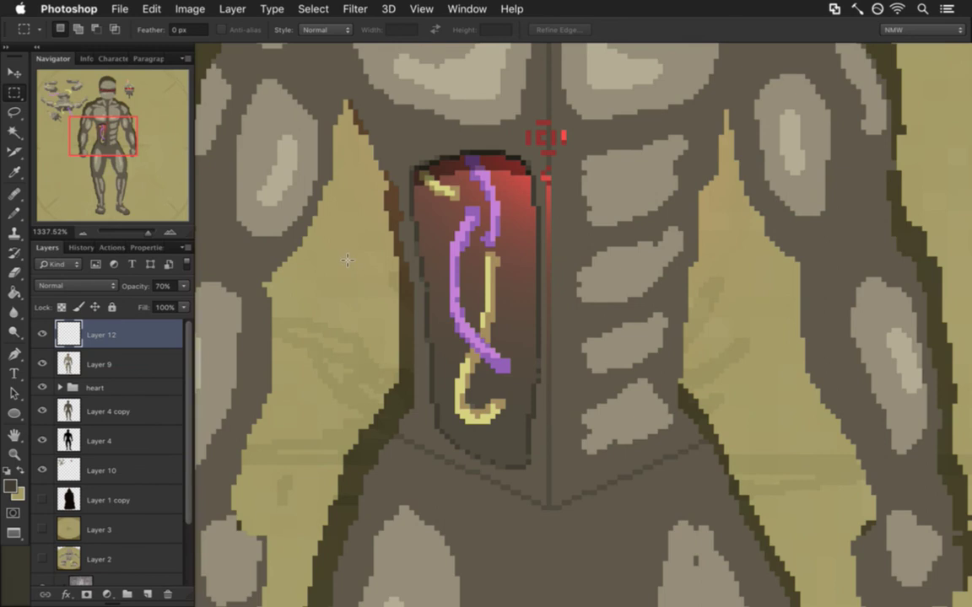
# Step back through the opacity changes and corner touch-up until the cavity selection and the solid black band on Layer 12 are restored
pyautogui.press('super+z')
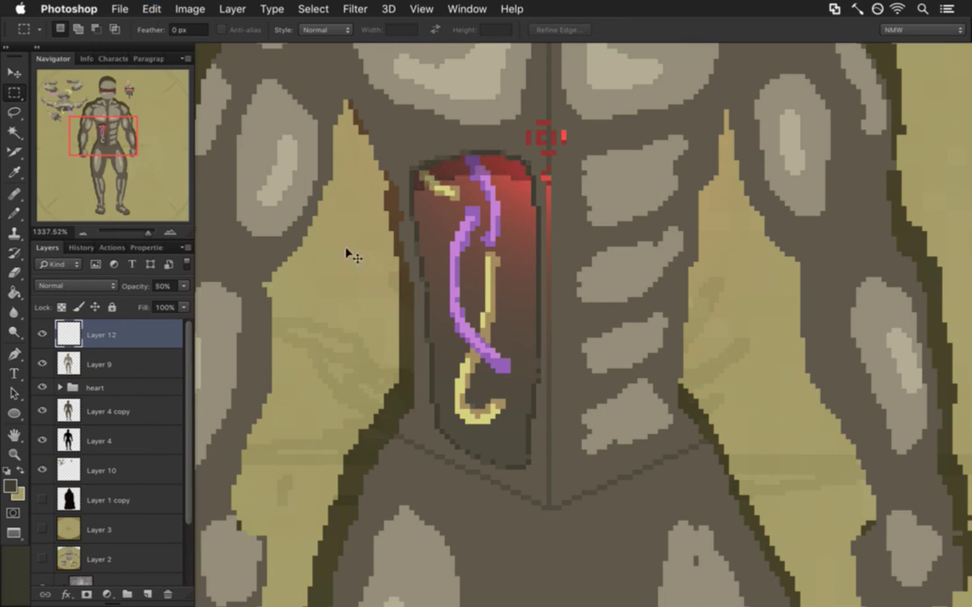
pyautogui.hotkey('alt', '[')
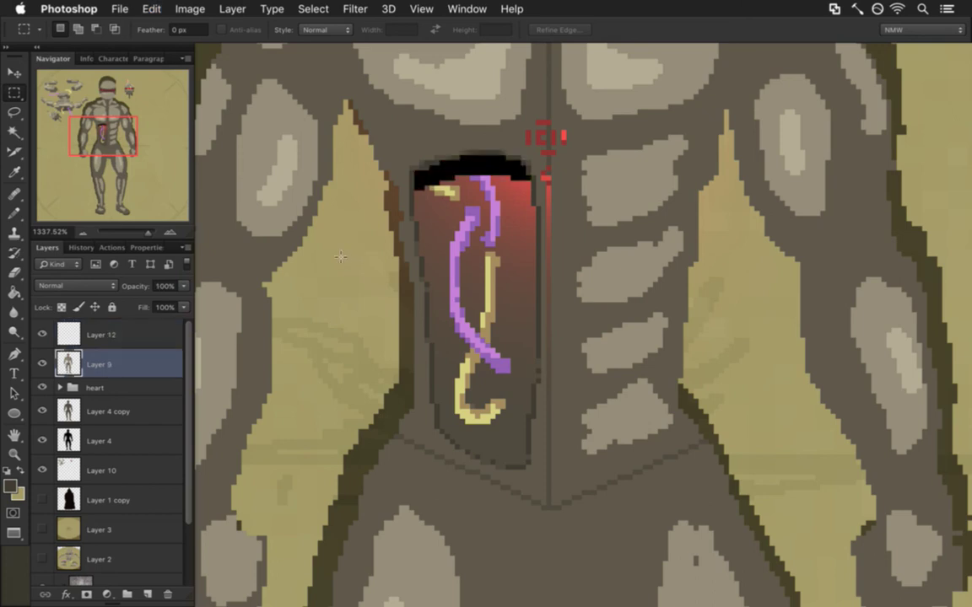
pyautogui.press('b')
pyautogui.press(']')
pyautogui.press(']')
pyautogui.press(']')
pyautogui.press(']')
pyautogui.moveTo(415, 205); pyautogui.dragTo(417, 232)
pyautogui.press('alt+super+z')
pyautogui.press('alt+super+z')
pyautogui.press('alt+super+z')
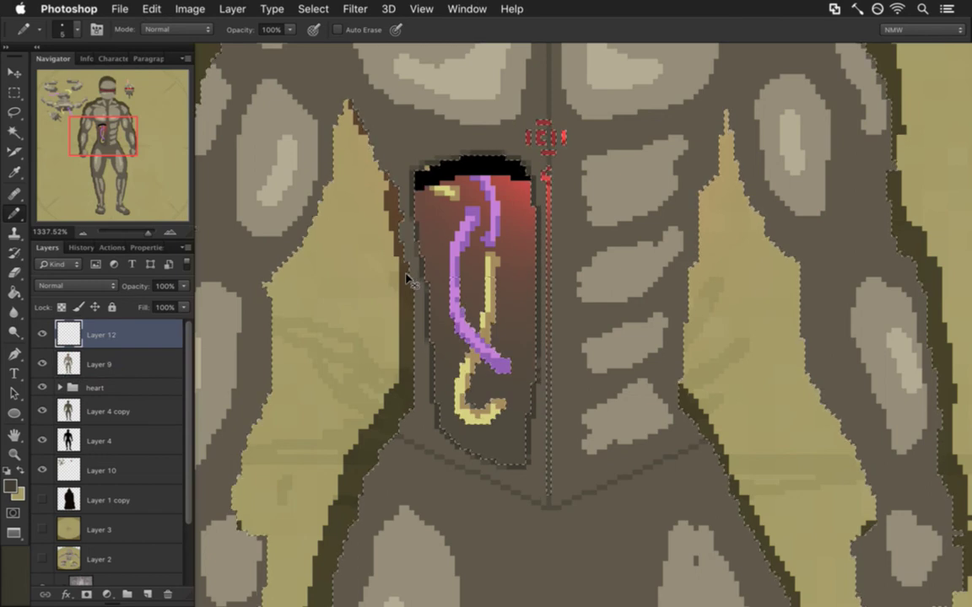
pyautogui.hotkey('alt', '[')
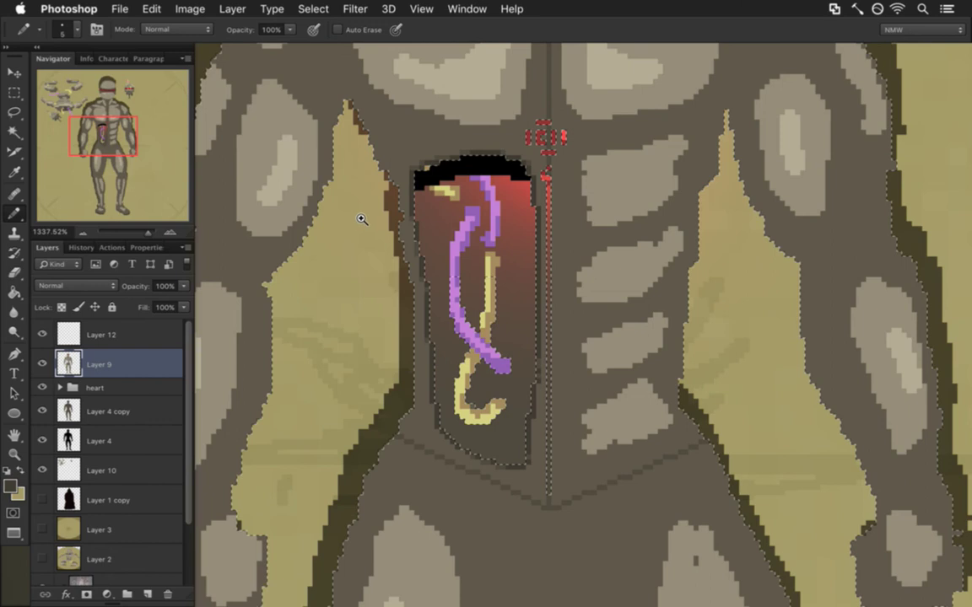
pyautogui.scroll(3, 362, 216)
pyautogui.moveTo(527, 383); pyautogui.dragTo(486, 316)
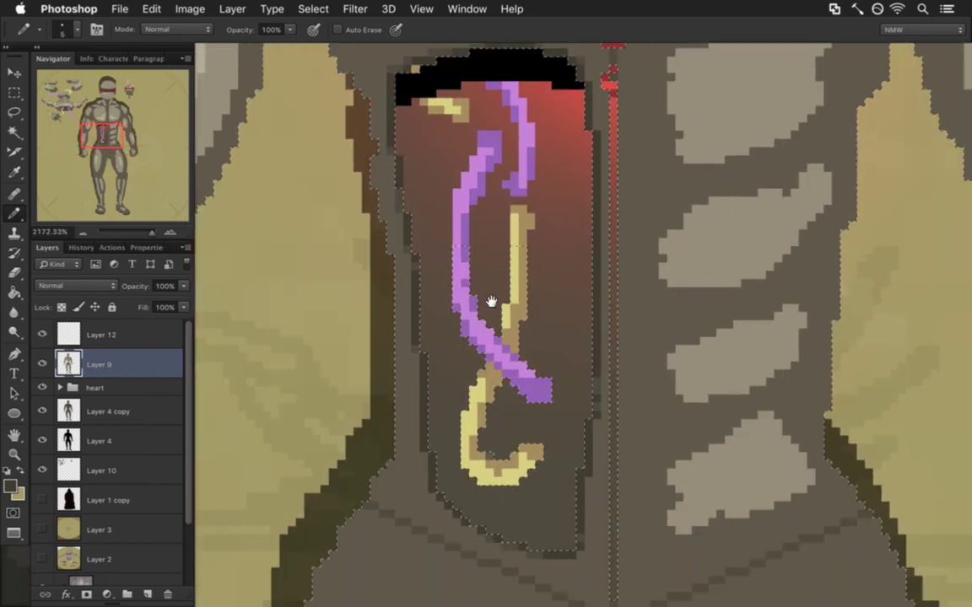
pyautogui.press('m')
pyautogui.moveTo(453, 222); pyautogui.dragTo(512, 337)
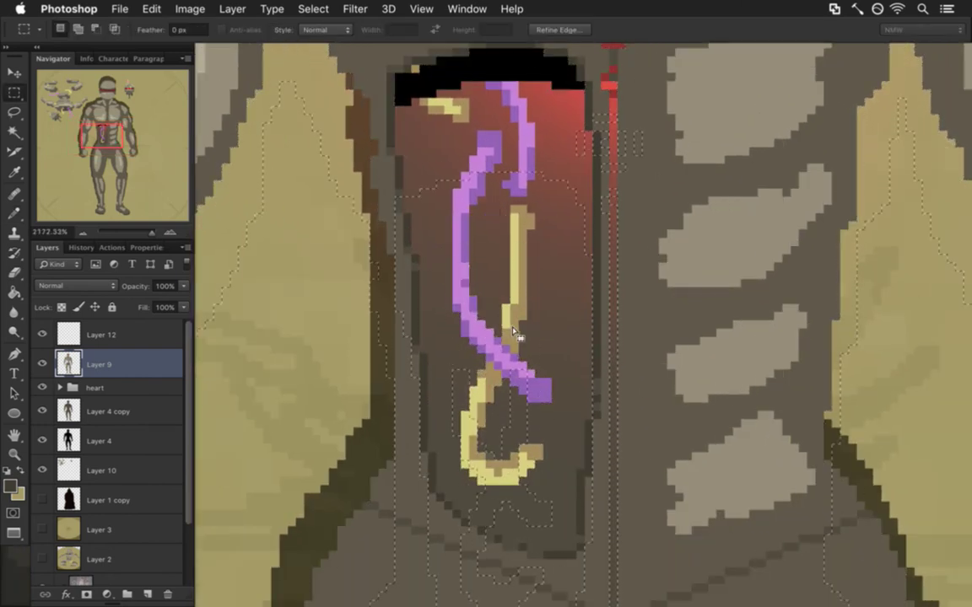
pyautogui.press('super+z')
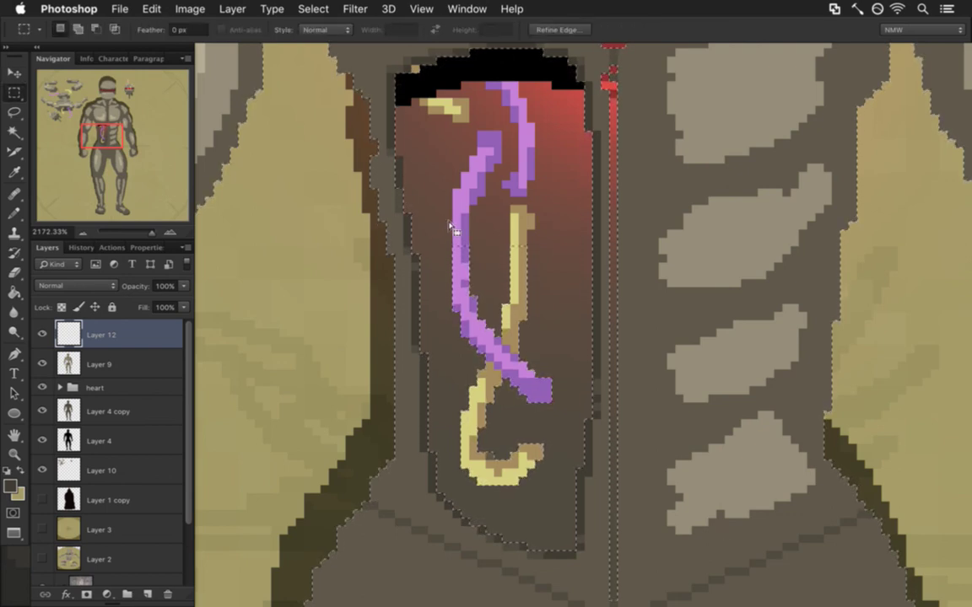
pyautogui.moveTo(455, 249); pyautogui.dragTo(456, 250)
pyautogui.moveTo(490, 292); pyautogui.dragTo(490, 283)
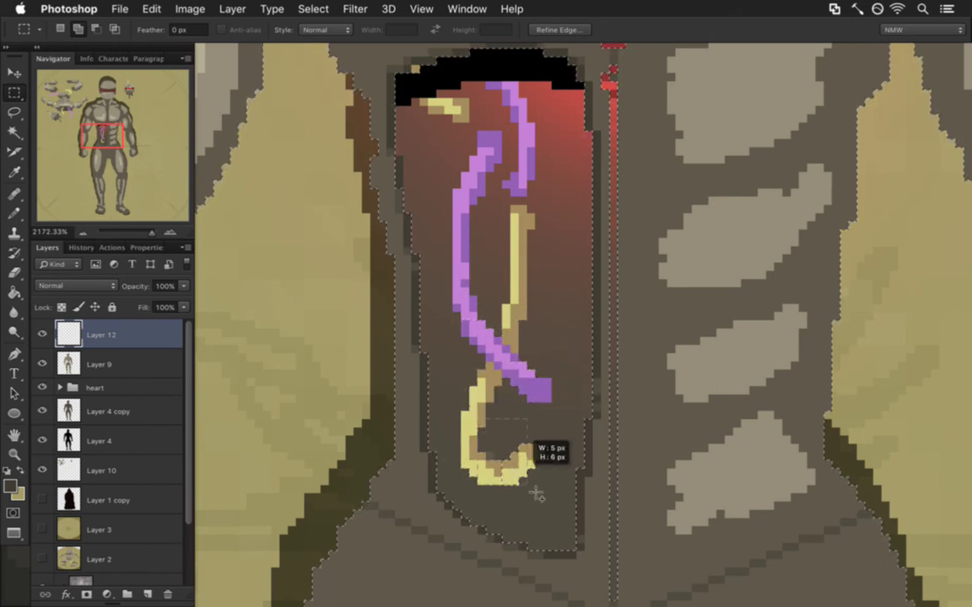
pyautogui.moveTo(552, 521); pyautogui.dragTo(552, 521)
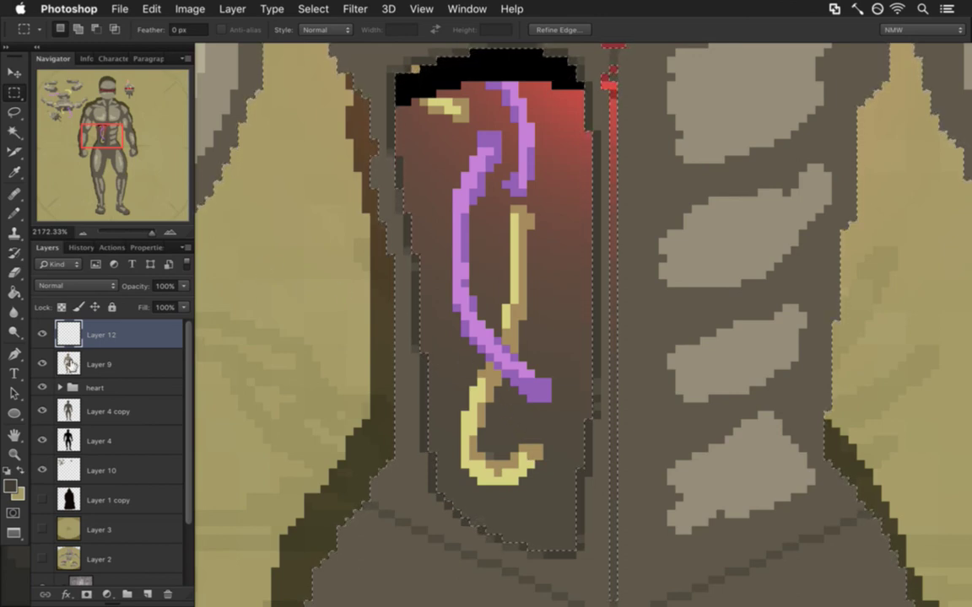
# Extend the black shadow band on Layer 12 around the cavity's sides and lower edge inside the selection with the Pencil, and deselect
pyautogui.press('i')
pyautogui.click(412, 91)
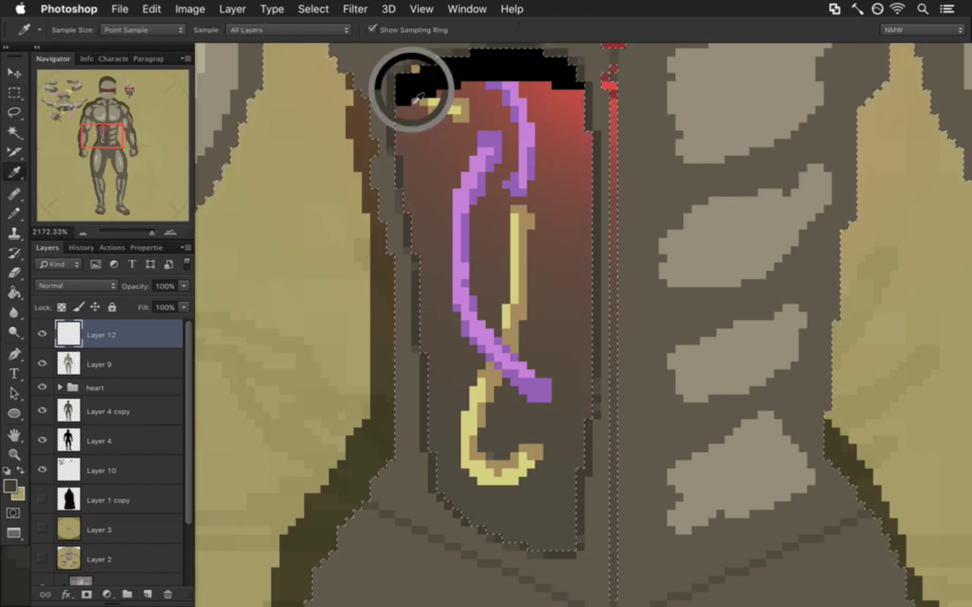
pyautogui.press('b')
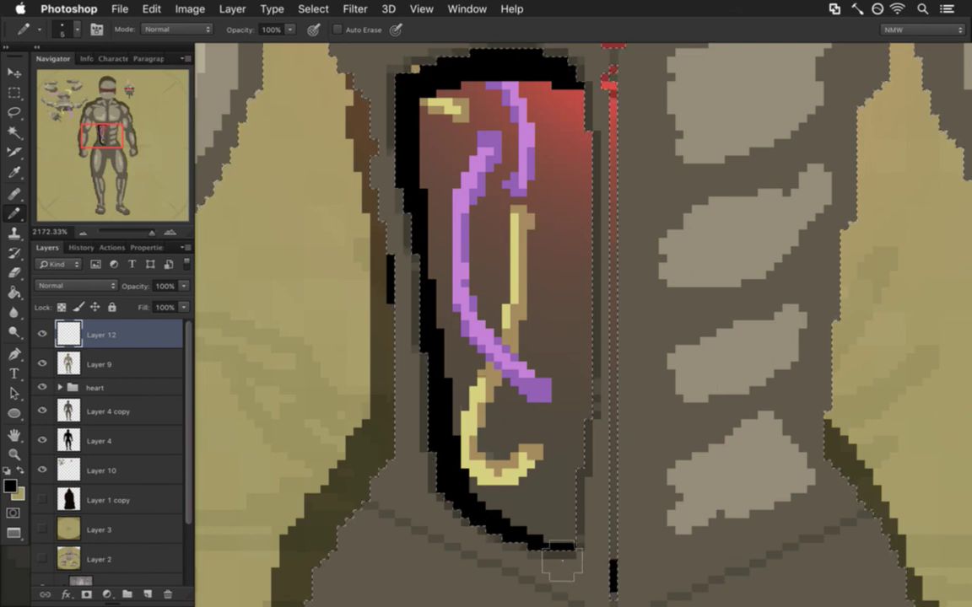
pyautogui.moveTo(589, 552)
pyautogui.mouseDown()
pyautogui.moveTo(601, 209)
pyautogui.moveTo(589, 116)
pyautogui.moveTo(596, 197)
pyautogui.mouseUp()
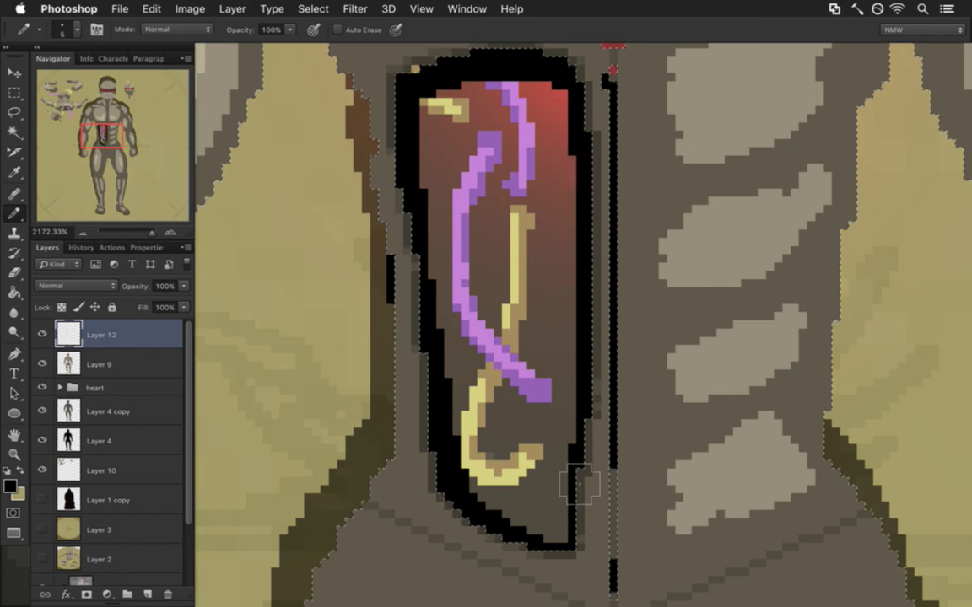
pyautogui.press('m')
pyautogui.press('super+d')
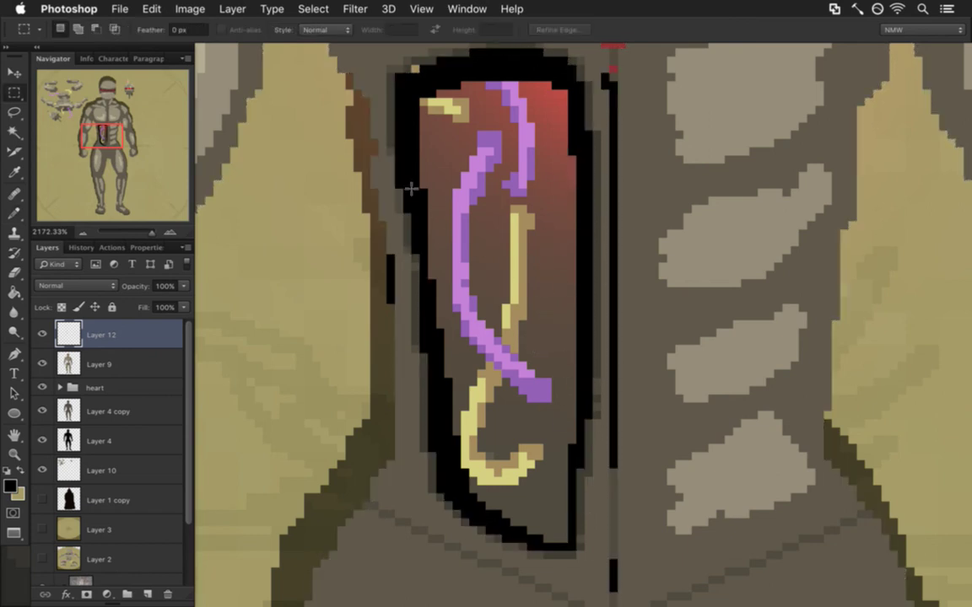
# Set Layer 12's opacity to 68% while checking the cavity shadow against the whole figure
pyautogui.moveTo(490, 186); pyautogui.dragTo(437, 253)
pyautogui.moveTo(440, 328); pyautogui.dragTo(374, 361)
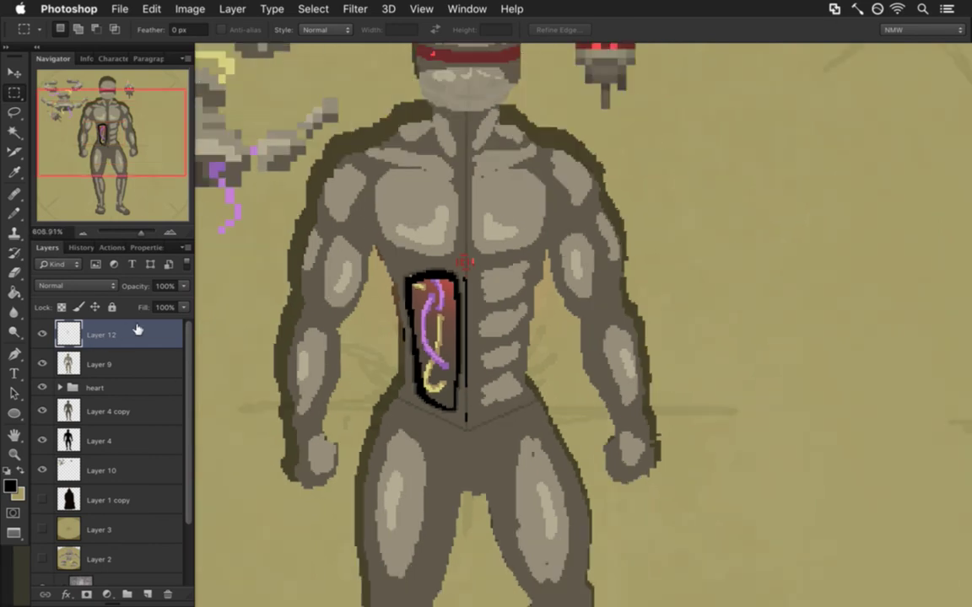
pyautogui.click(181, 285)
pyautogui.click(151, 299)
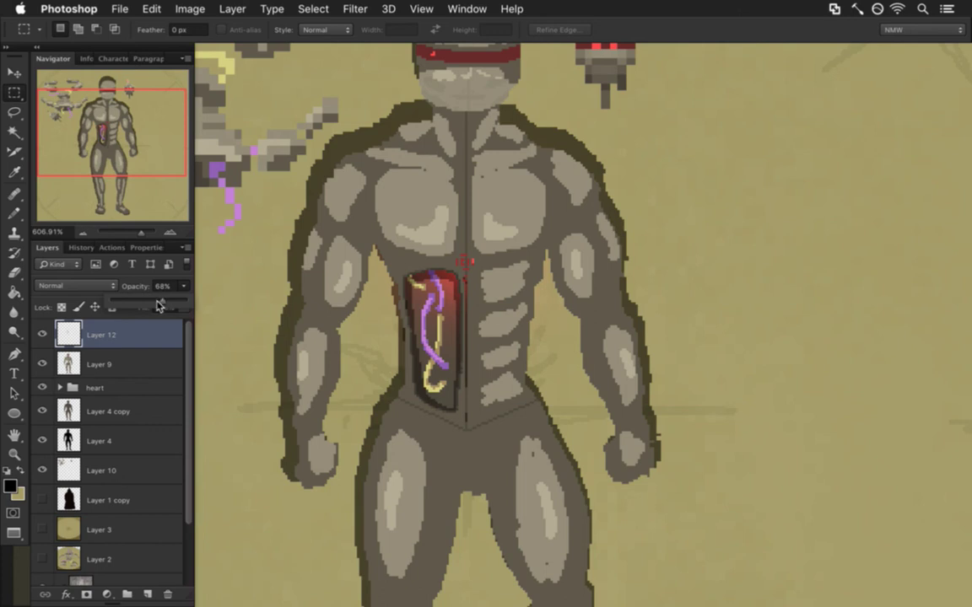
pyautogui.click(457, 427)
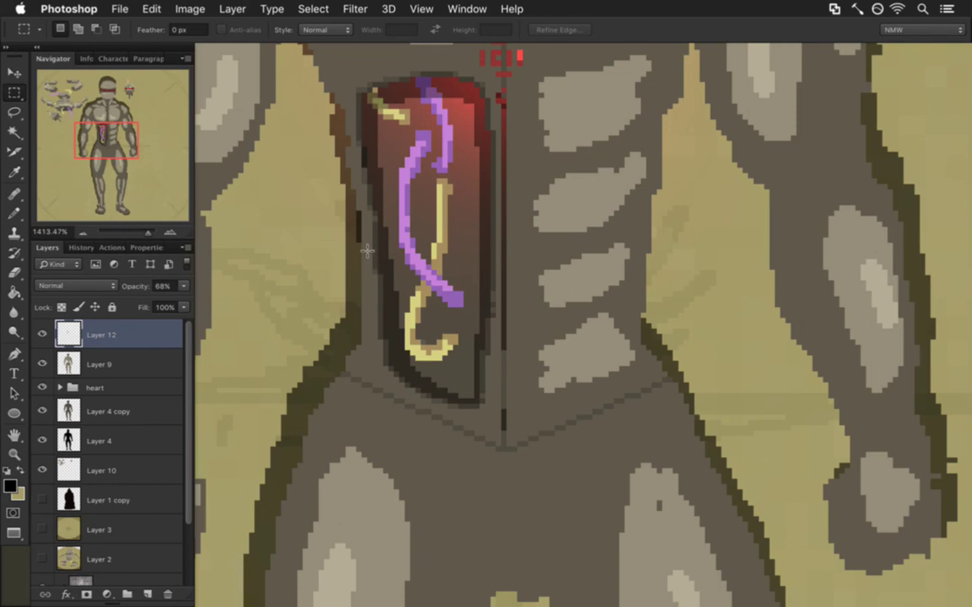
# Erase the stray shadow pixels on Layer 12 along the torso's center seam and beside the waist outline
pyautogui.keyDown('super'); pyautogui.click(73, 332); pyautogui.keyUp('super')
pyautogui.press('l')
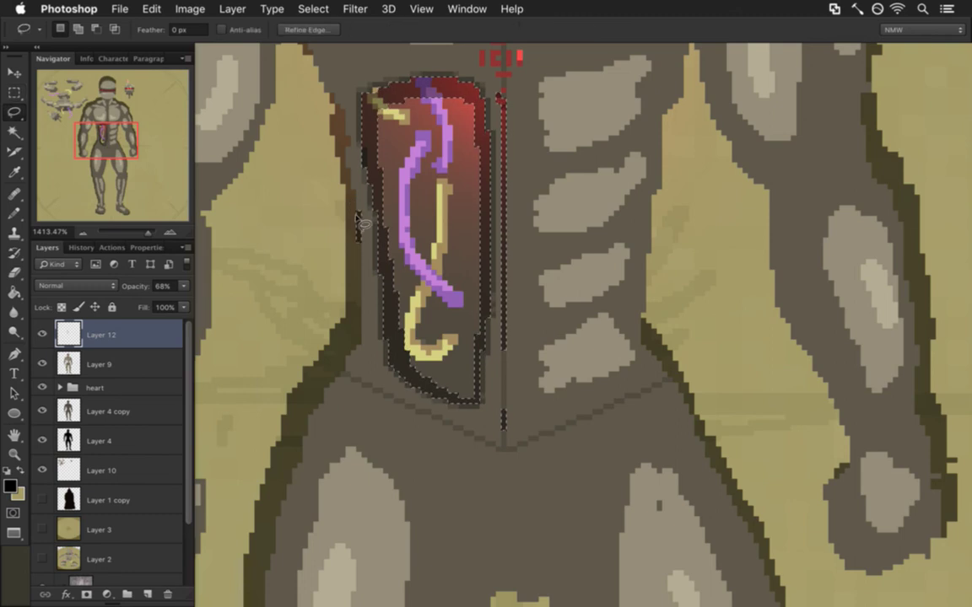
pyautogui.press('m')
pyautogui.click(334, 203)
pyautogui.press('e')
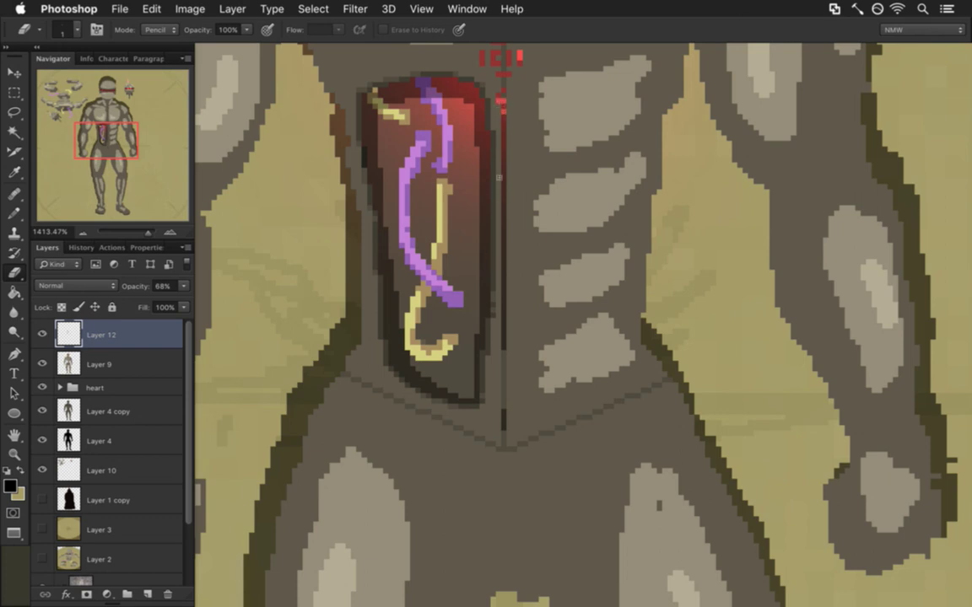
pyautogui.moveTo(502, 127); pyautogui.dragTo(503, 447)
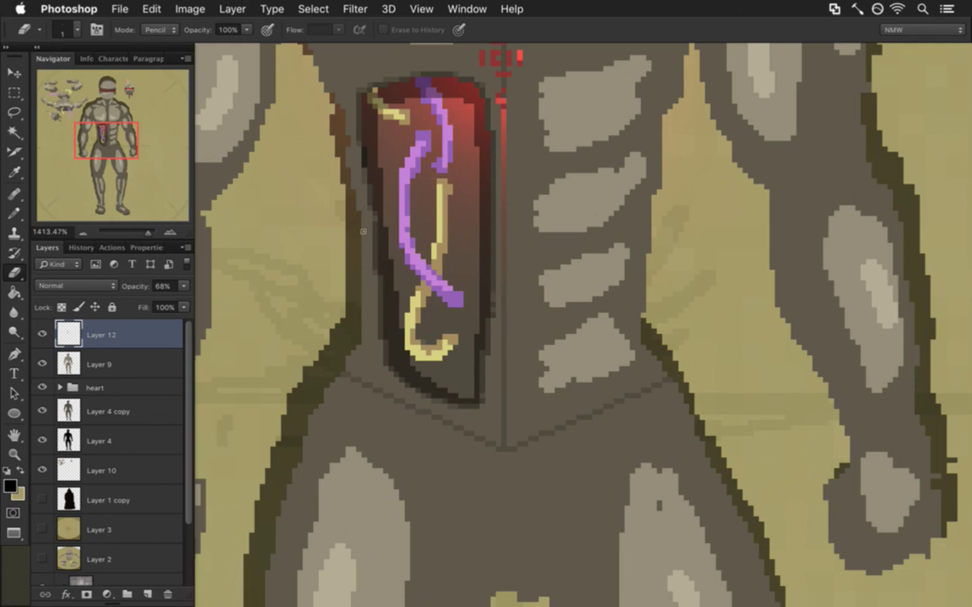
# Try contracting a selection loaded from the Layer 12 shadow band by 1 pixel, and drop the selection
pyautogui.press('v')
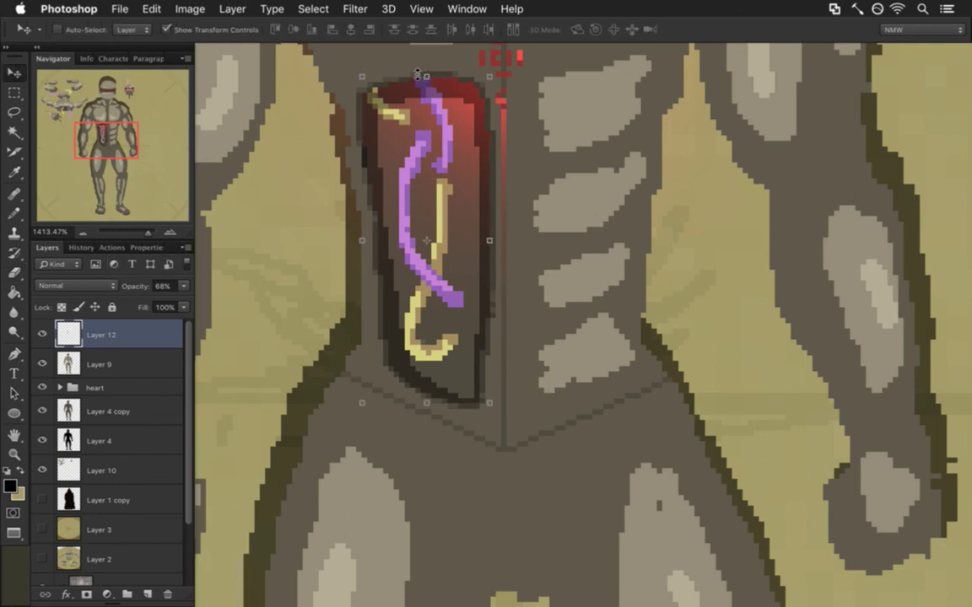
pyautogui.keyDown('super'); pyautogui.click(70, 336); pyautogui.keyUp('super')
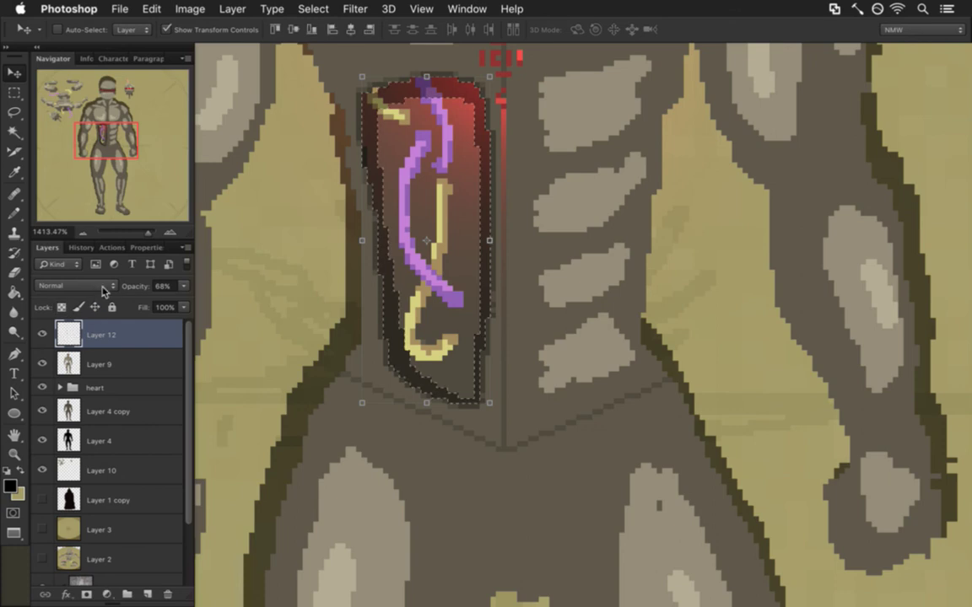
pyautogui.click(315, 9)
pyautogui.moveTo(375, 200)
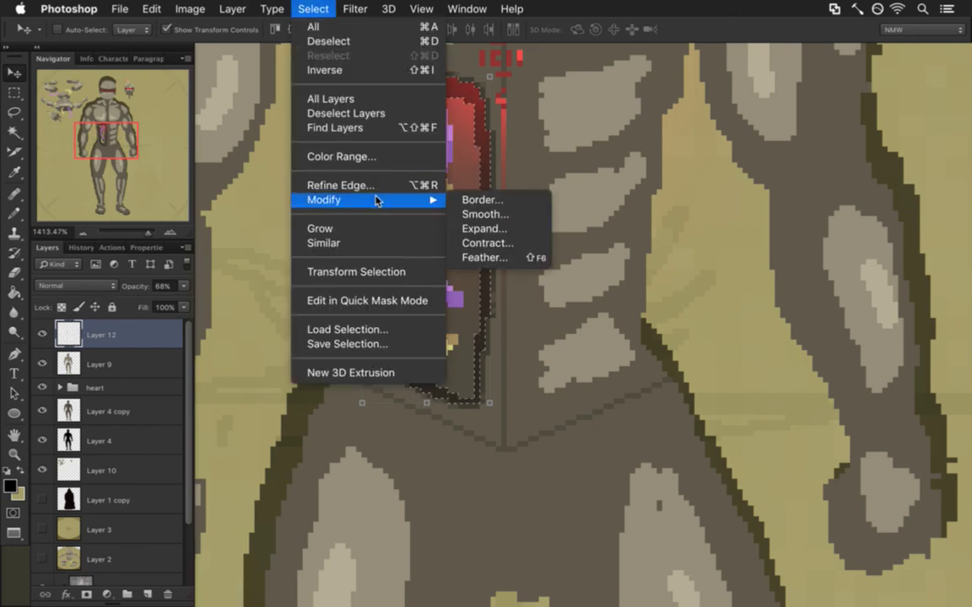
pyautogui.click(490, 244)
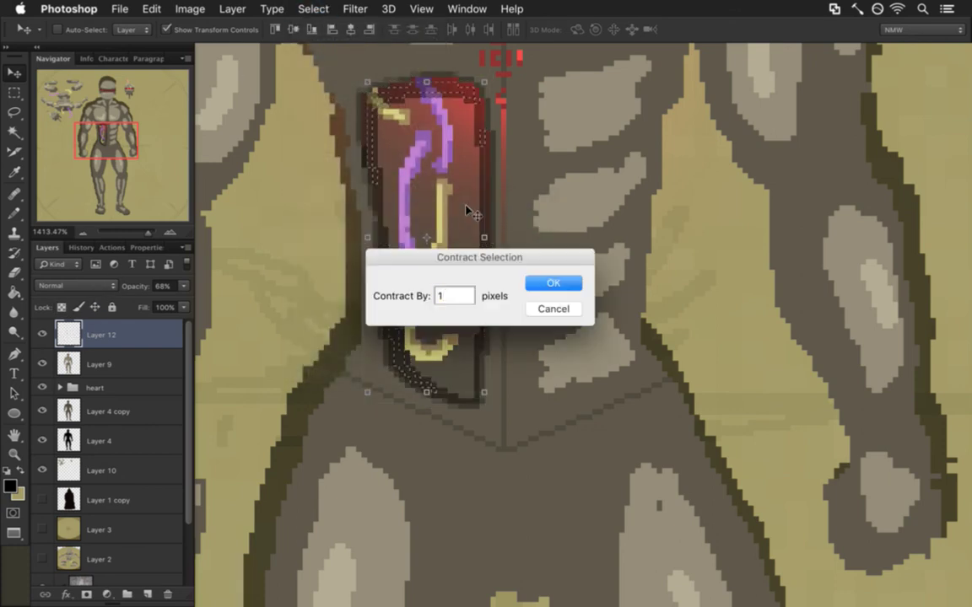
pyautogui.press('Return')
pyautogui.press('2')
pyautogui.press('super+alt+z')
pyautogui.press('super+alt+z')
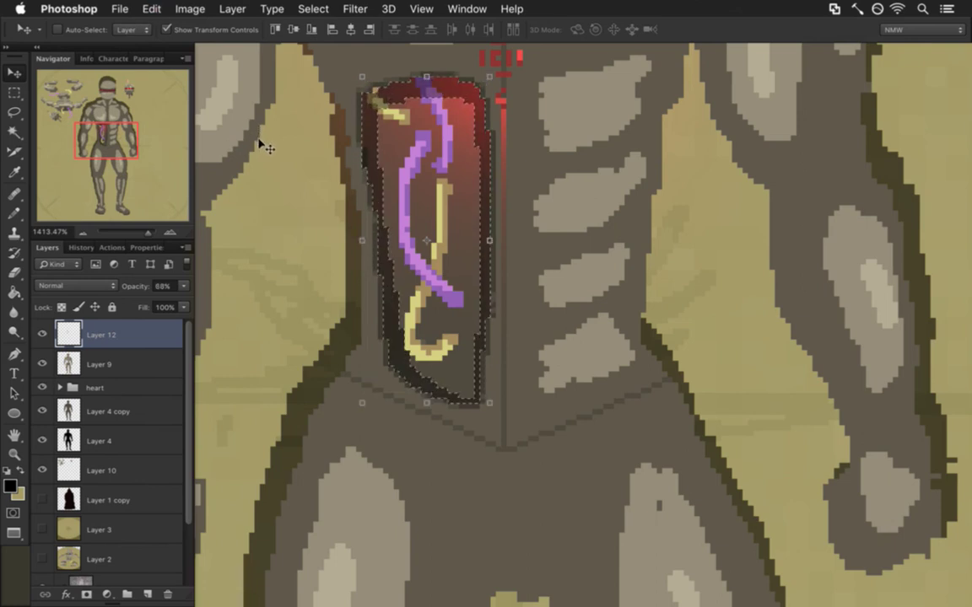
pyautogui.press('m')
pyautogui.click(320, 78)
# Thin the Layer 12 shadow band by erasing its inner pixels along the cavity's upper and side edges, and save the document
pyautogui.press('e')
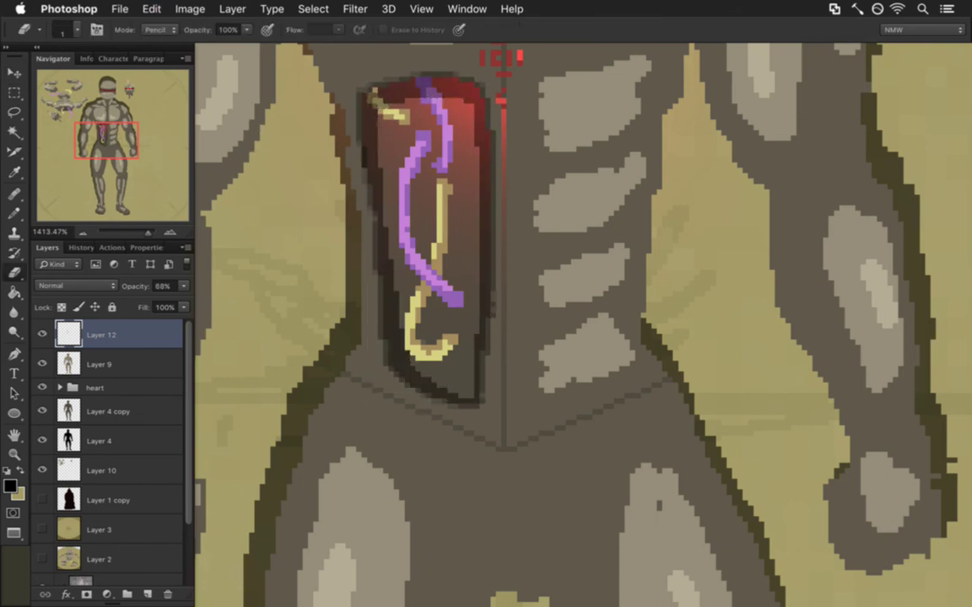
pyautogui.moveTo(375, 123); pyautogui.dragTo(393, 311)
pyautogui.press('super+z')
pyautogui.moveTo(375, 100)
pyautogui.mouseDown()
pyautogui.moveTo(455, 109)
pyautogui.moveTo(406, 87)
pyautogui.mouseUp()
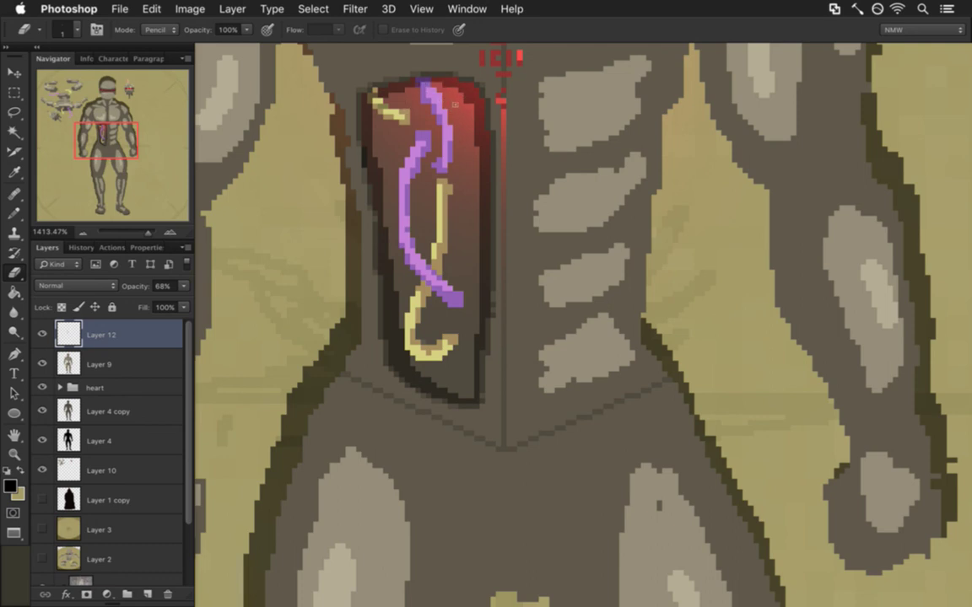
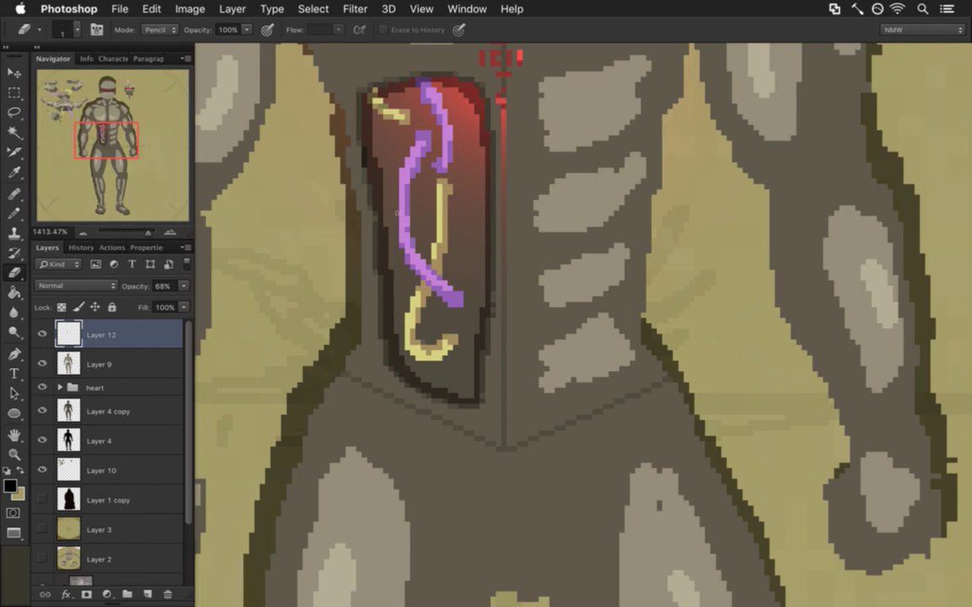
pyautogui.press('super+s')
pyautogui.moveTo(455, 283); pyautogui.dragTo(470, 365)
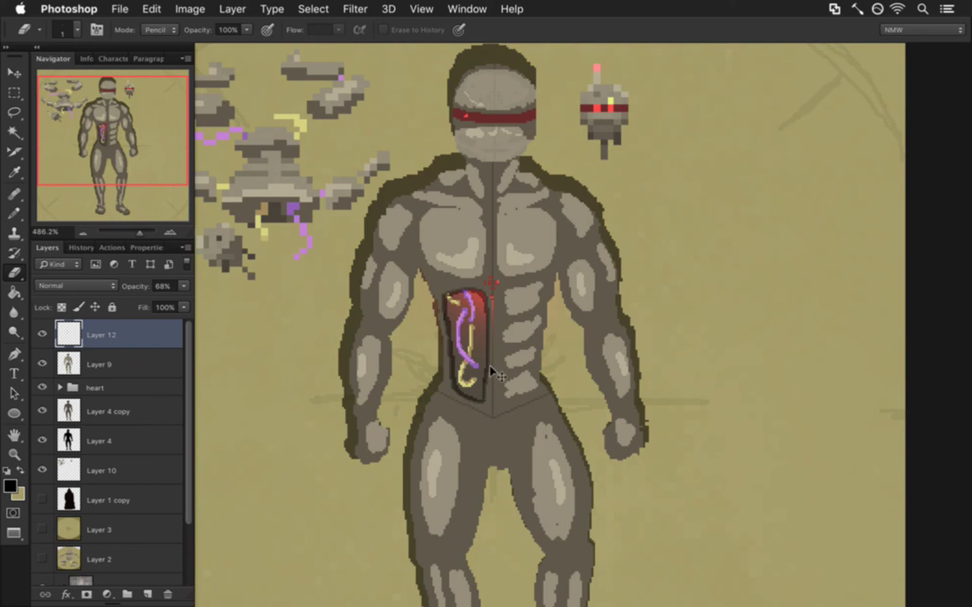
# Close the cyborg document, the robot head sprite document and JibOperation.psd, discarding the changes to JibOperation.psd
pyautogui.press('super+w')
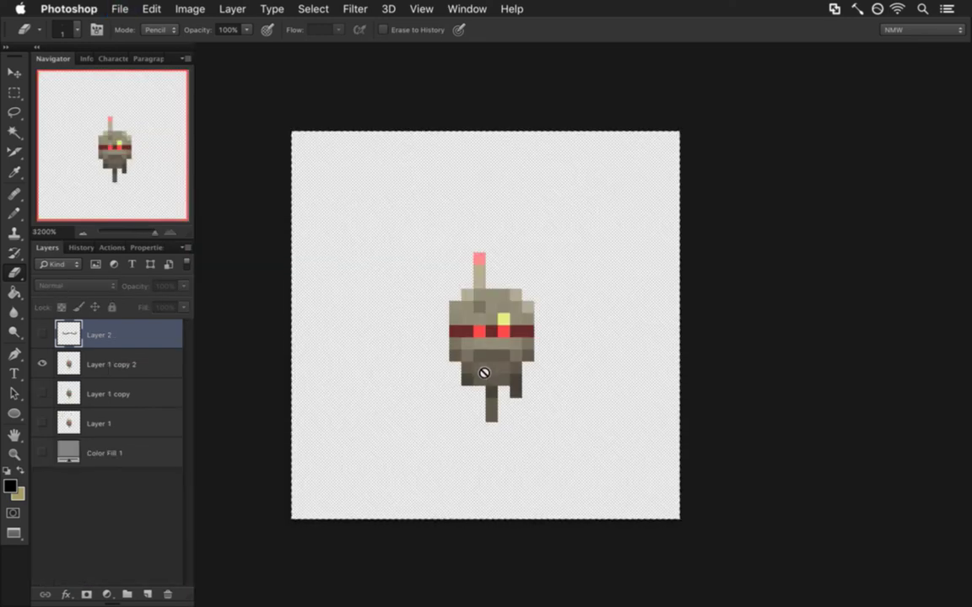
pyautogui.press('super+w')
pyautogui.press('super+w')
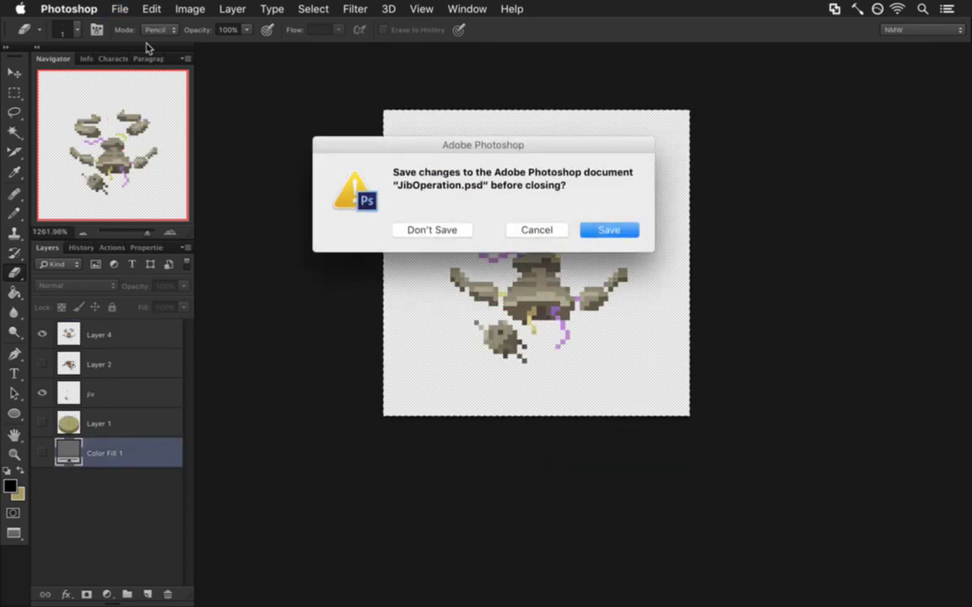
pyautogui.click(429, 228)
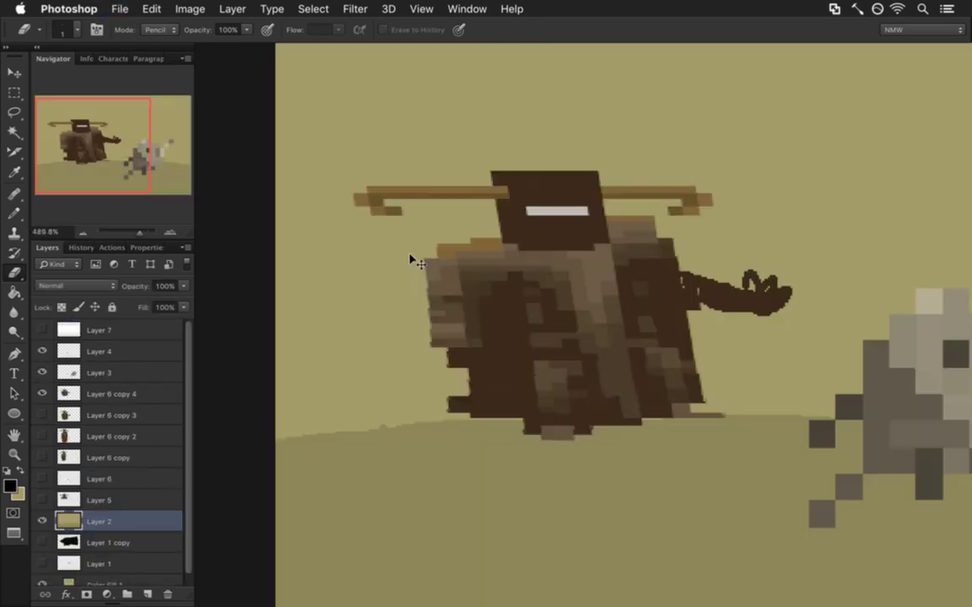
# Switch to the robed, horned character sprite document and close it without saving
pyautogui.click(509, 9)
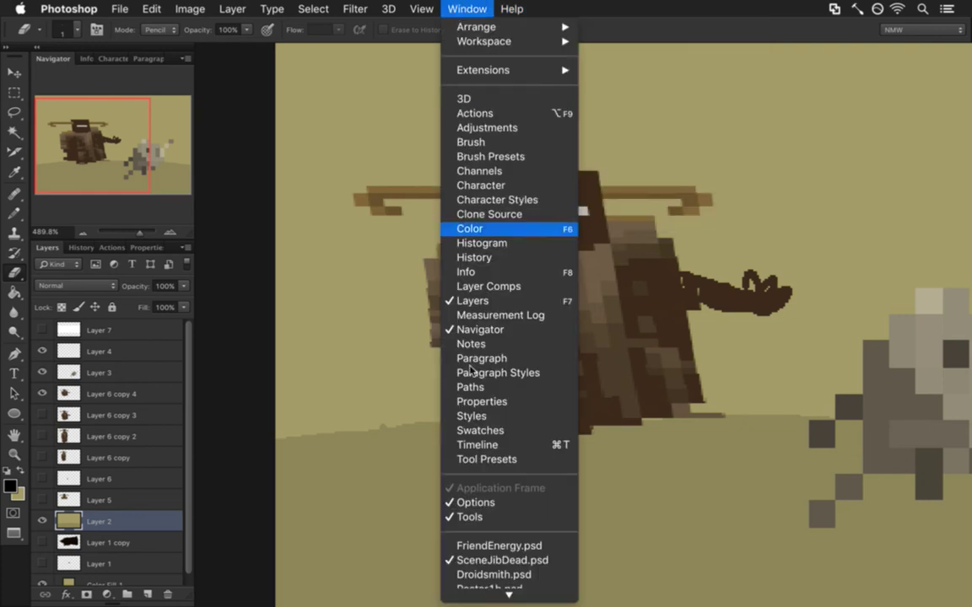
pyautogui.click(509, 592)
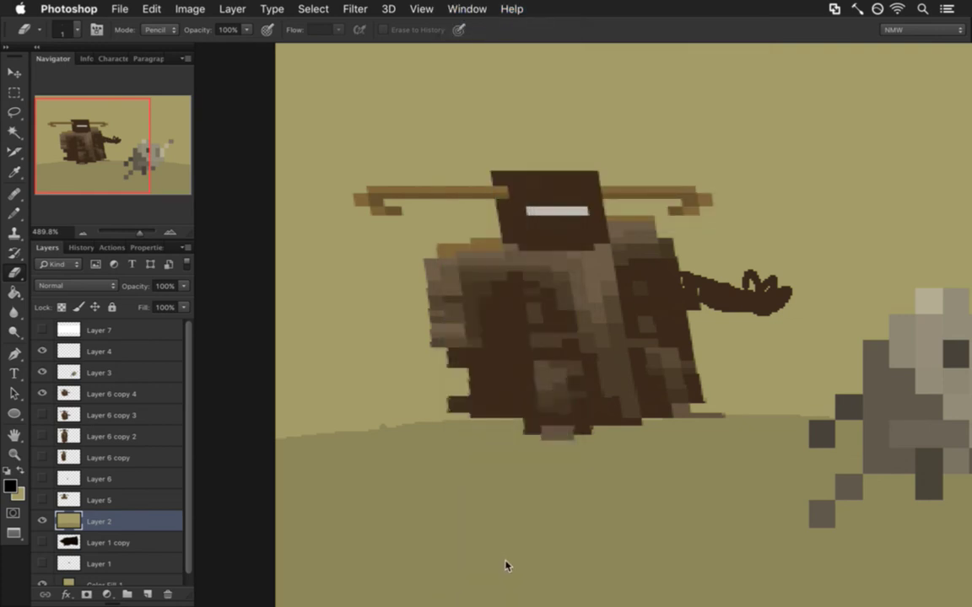
pyautogui.press('super+w')
pyautogui.click(458, 231)
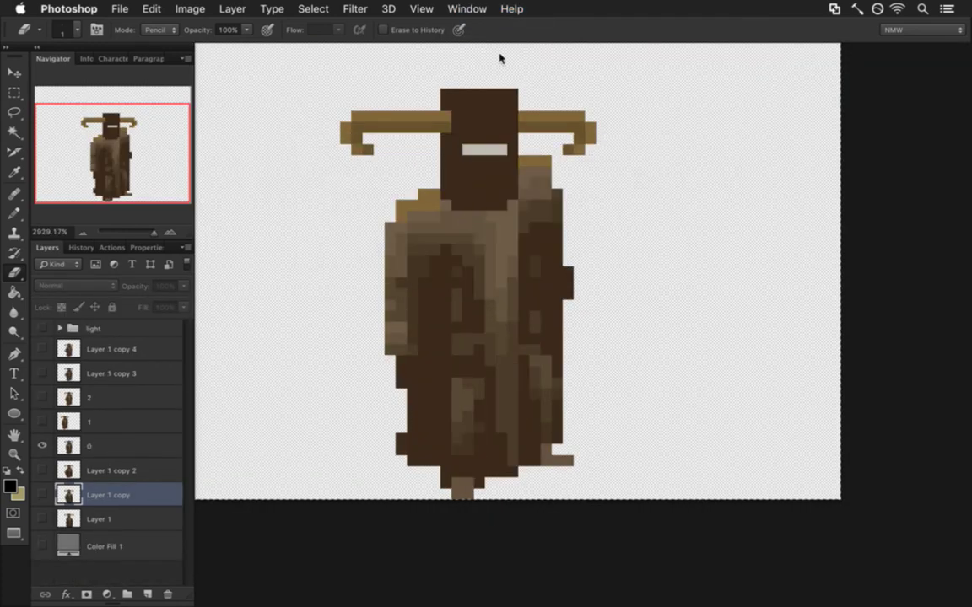
# Bring up Poster1b.psd, close it without saving, and switch to Droidsmith.psd
pyautogui.click(466, 8)
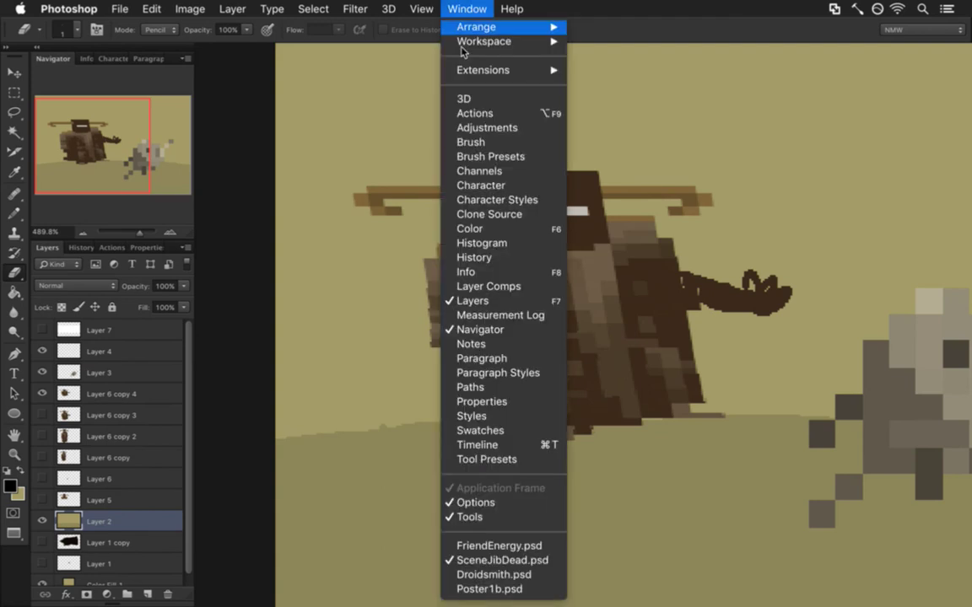
pyautogui.click(505, 589)
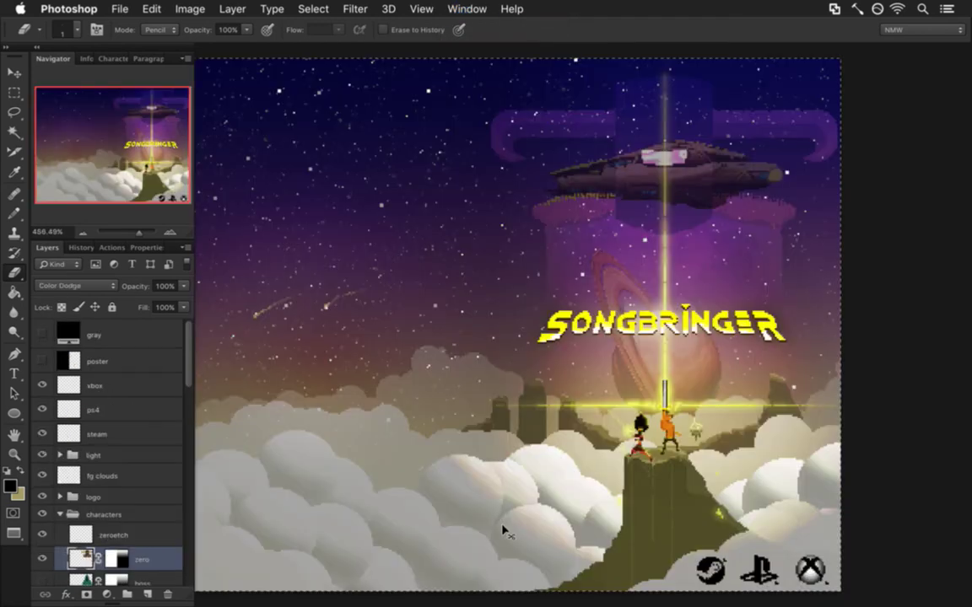
pyautogui.press('super+w')
pyautogui.click(428, 232)
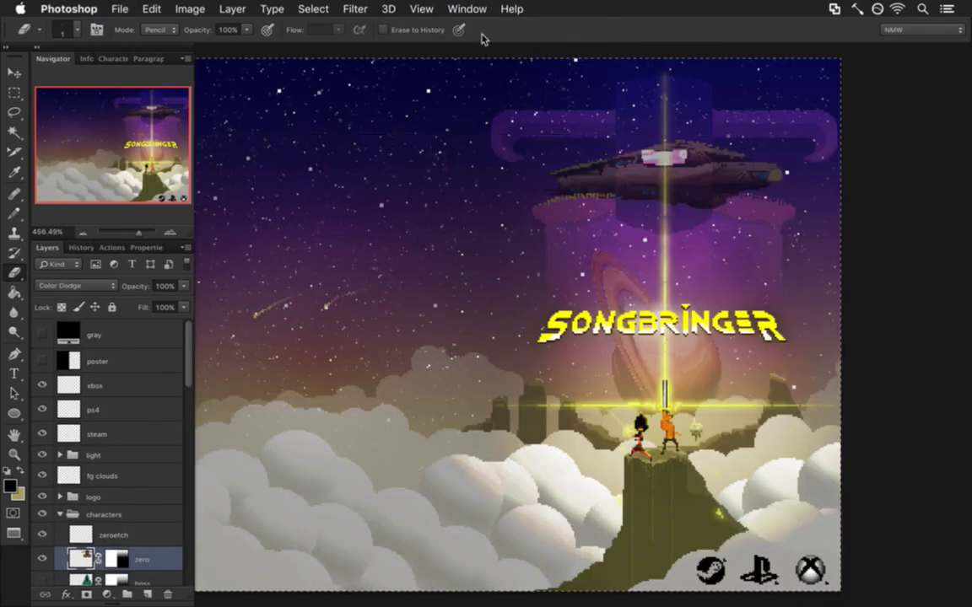
pyautogui.click(466, 9)
pyautogui.click(496, 575)
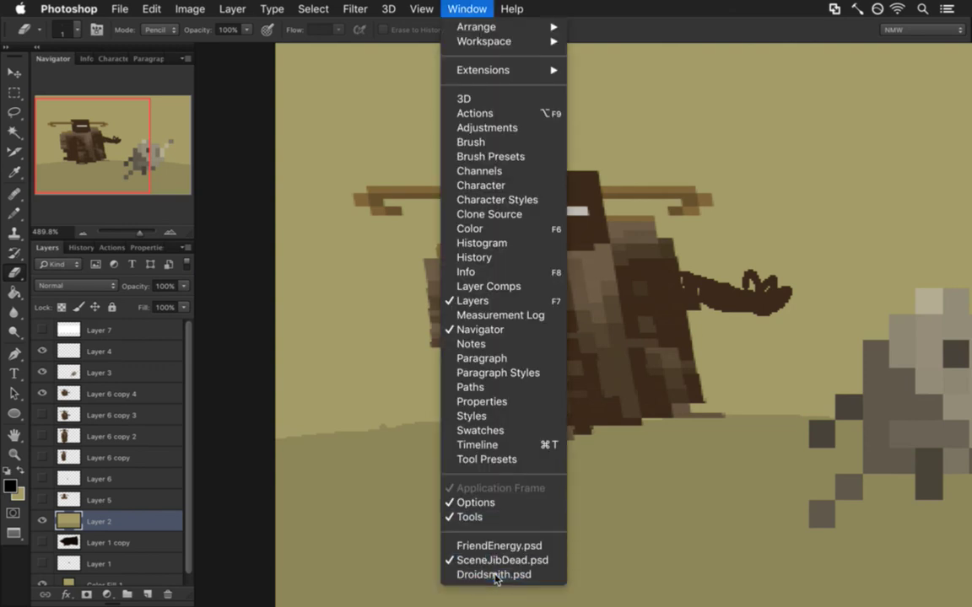
# Close Droidsmith.psd and check which documents are still open
pyautogui.press('super+w')
pyautogui.press('Escape')
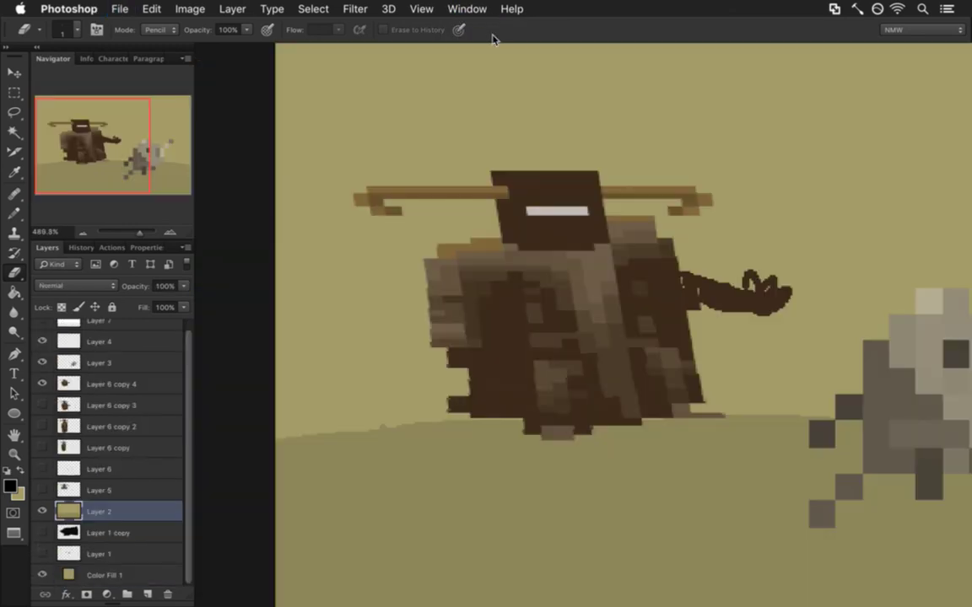
pyautogui.click(447, 9)
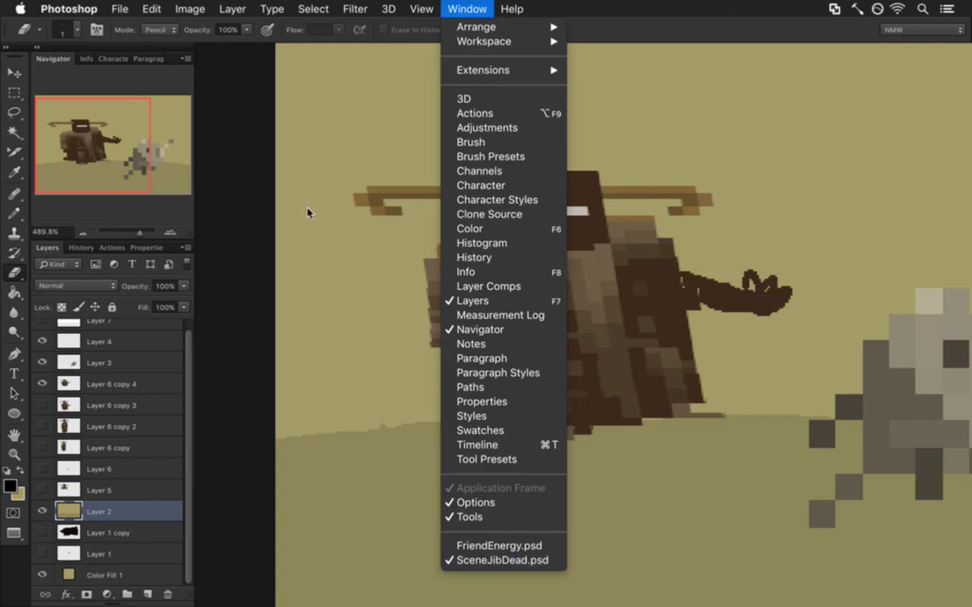
pyautogui.click(211, 44)
# Reopen SceneJib.psd from the recent files and hide Layer 10, which holds the robot part sketches
pyautogui.click(120, 8)
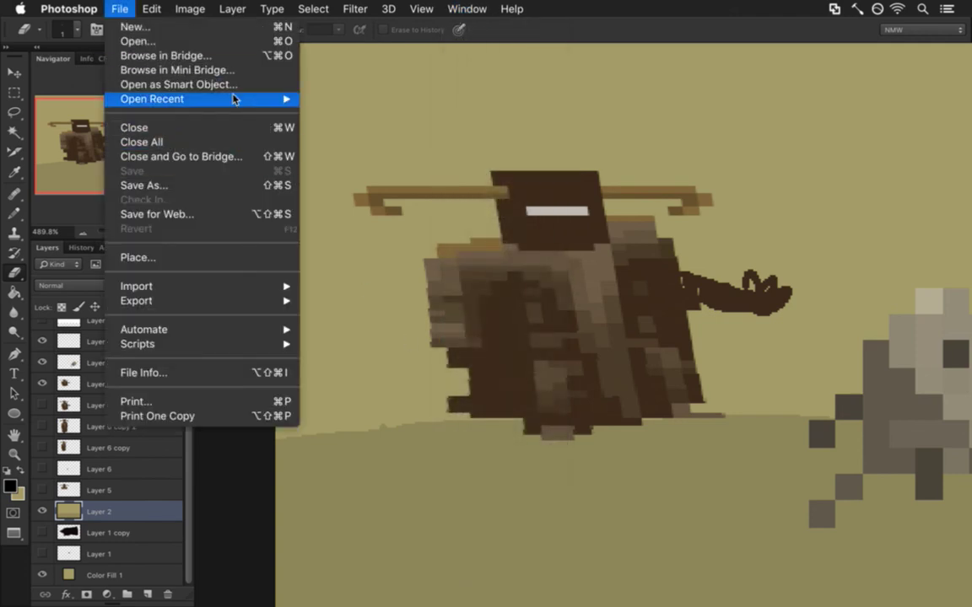
pyautogui.moveTo(236, 99)
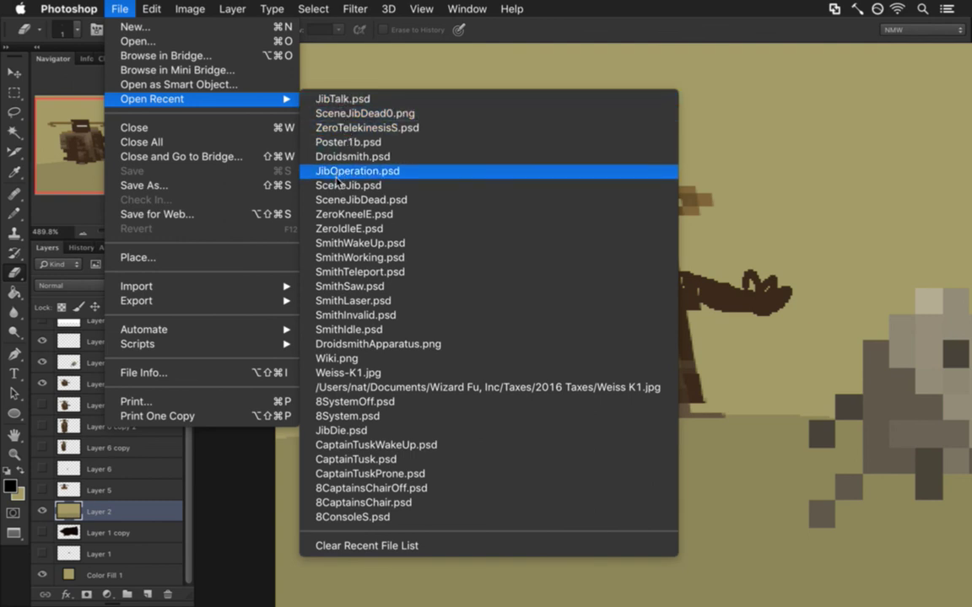
pyautogui.click(337, 189)
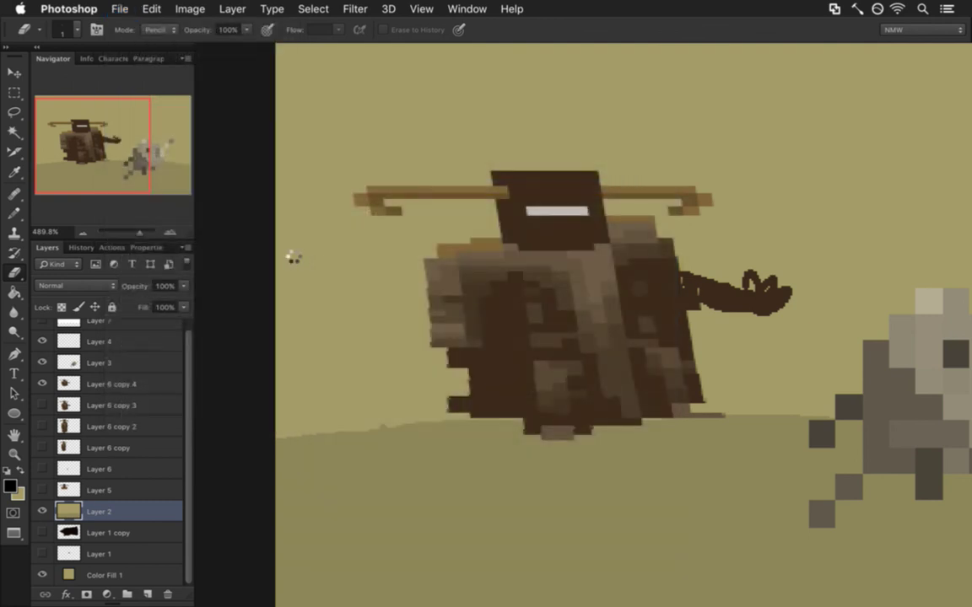
pyautogui.press('super+0')
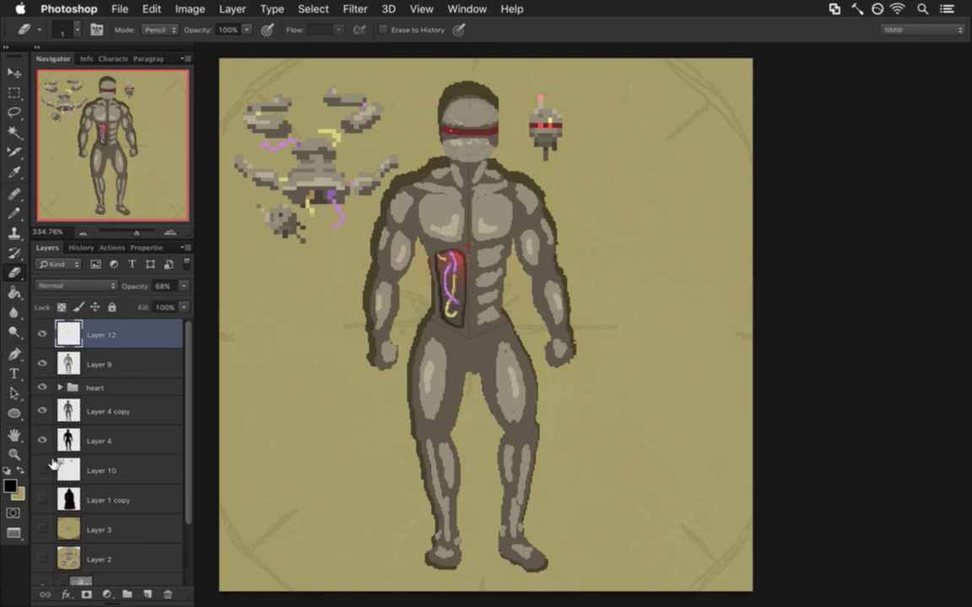
pyautogui.click(42, 470)
pyautogui.moveTo(418, 342); pyautogui.dragTo(485, 371)
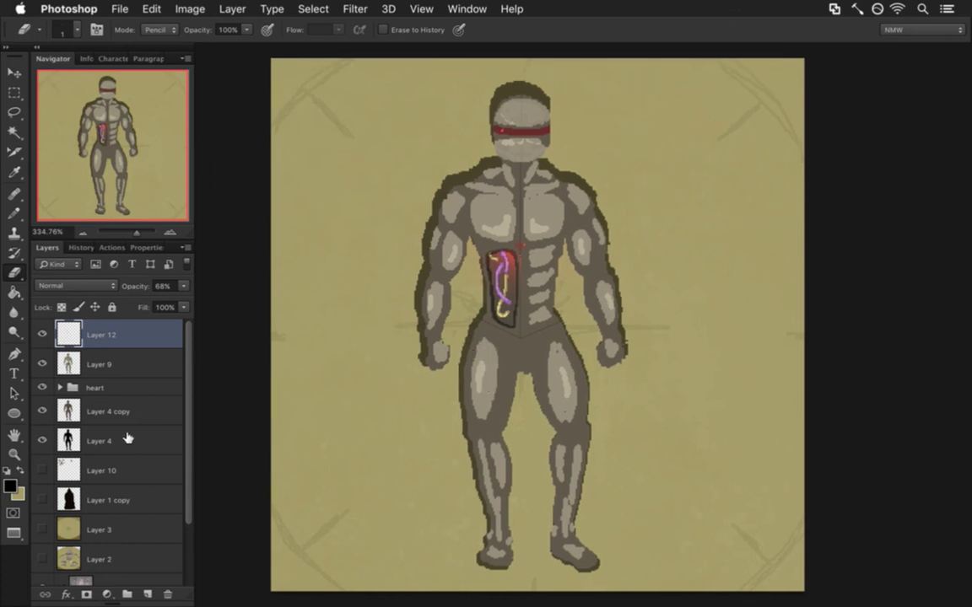
# Create a new layer group named light above Layer 12
pyautogui.click(107, 594)
pyautogui.click(115, 286)
pyautogui.click(126, 594)
pyautogui.doubleClick(100, 326)
pyautogui.press('Return')
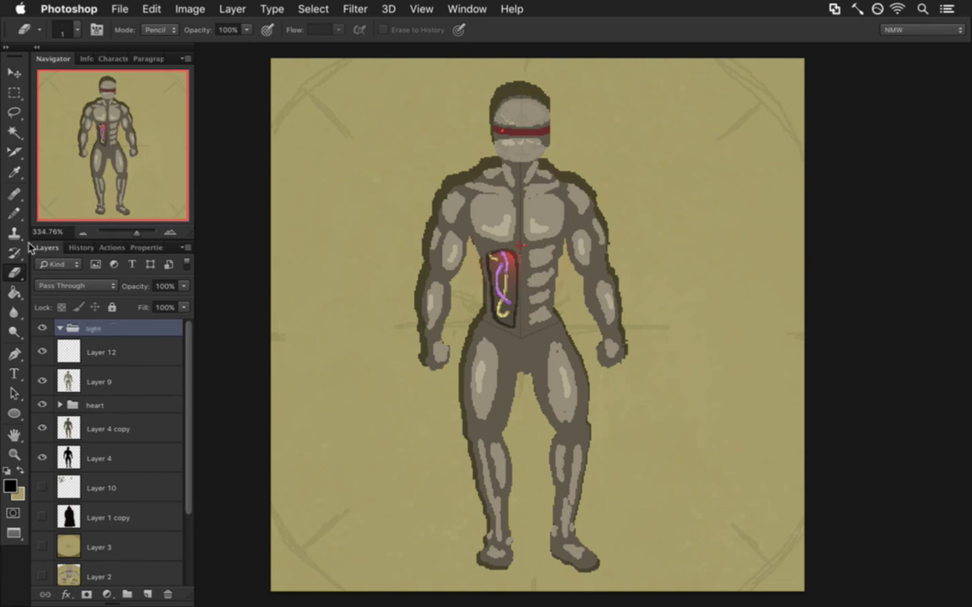
# Add a Levels adjustment layer in the light group with the black input at 50 and the white input at 230
pyautogui.click(112, 594)
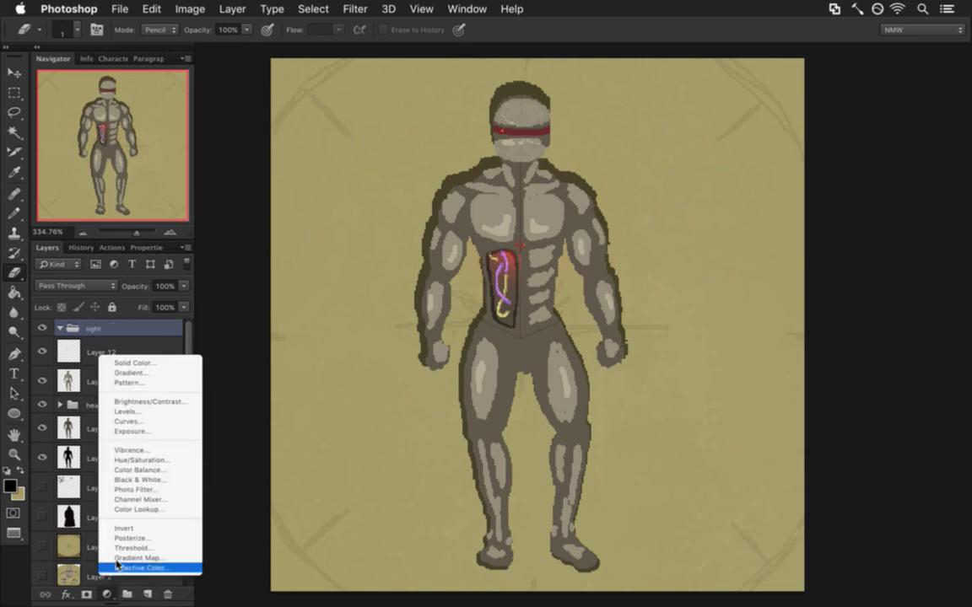
pyautogui.click(189, 361)
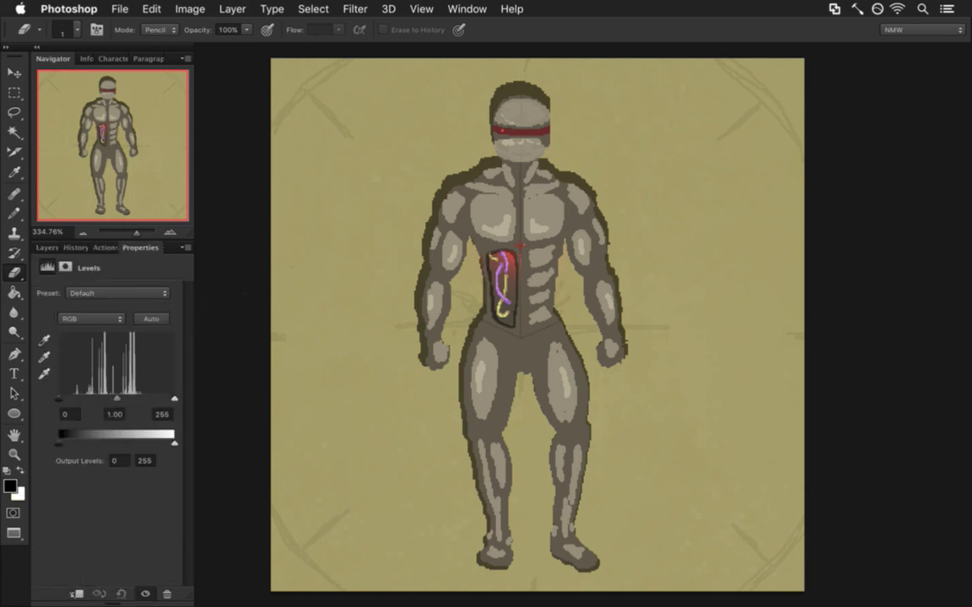
pyautogui.moveTo(66, 402); pyautogui.dragTo(88, 402)
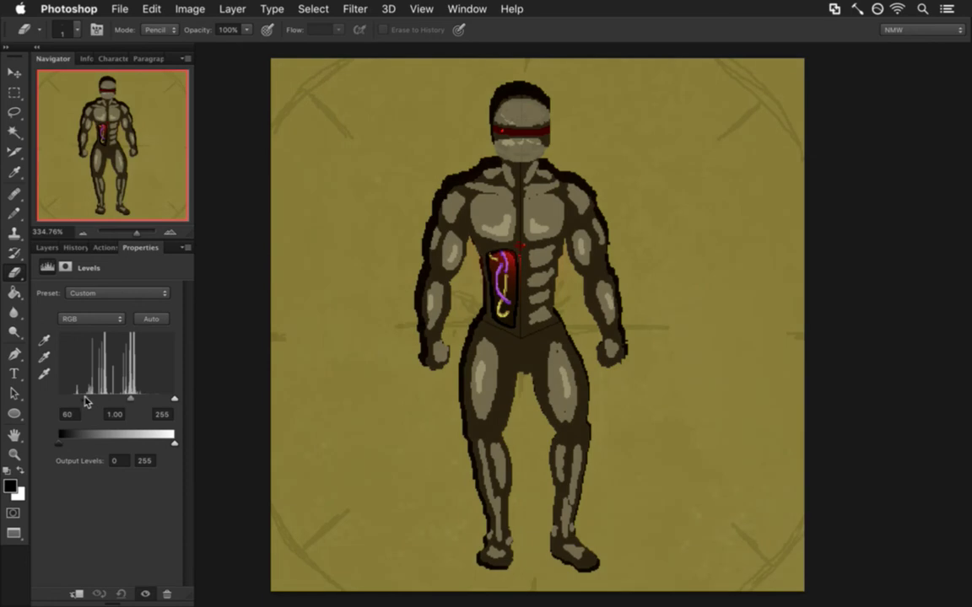
pyautogui.moveTo(83, 402); pyautogui.dragTo(81, 402)
pyautogui.moveTo(174, 402)
pyautogui.mouseDown()
pyautogui.moveTo(152, 399)
pyautogui.moveTo(163, 402)
pyautogui.mouseUp()
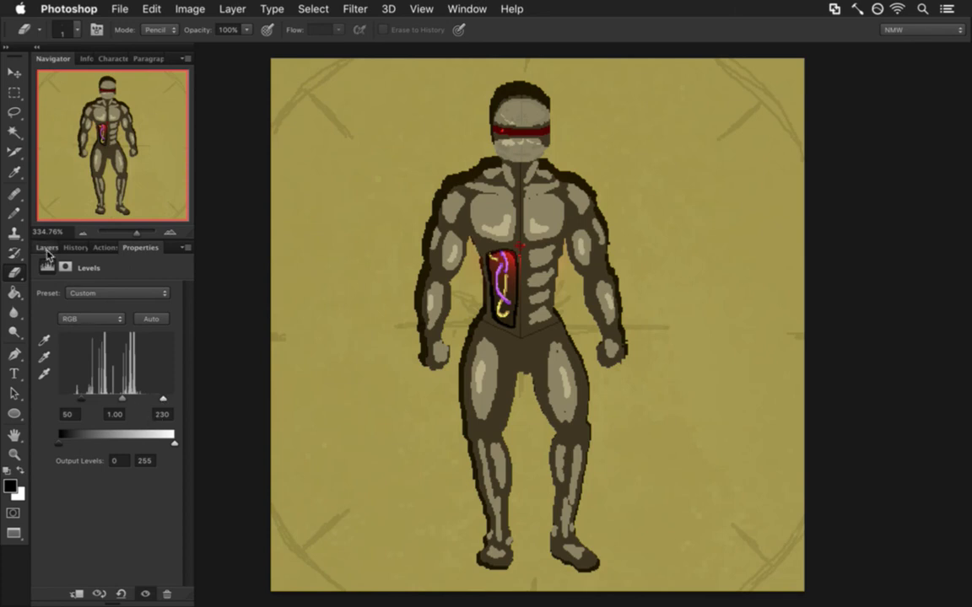
# Delete the layer mask from the Levels 1 adjustment layer
pyautogui.click(48, 248)
pyautogui.rightClick(118, 353)
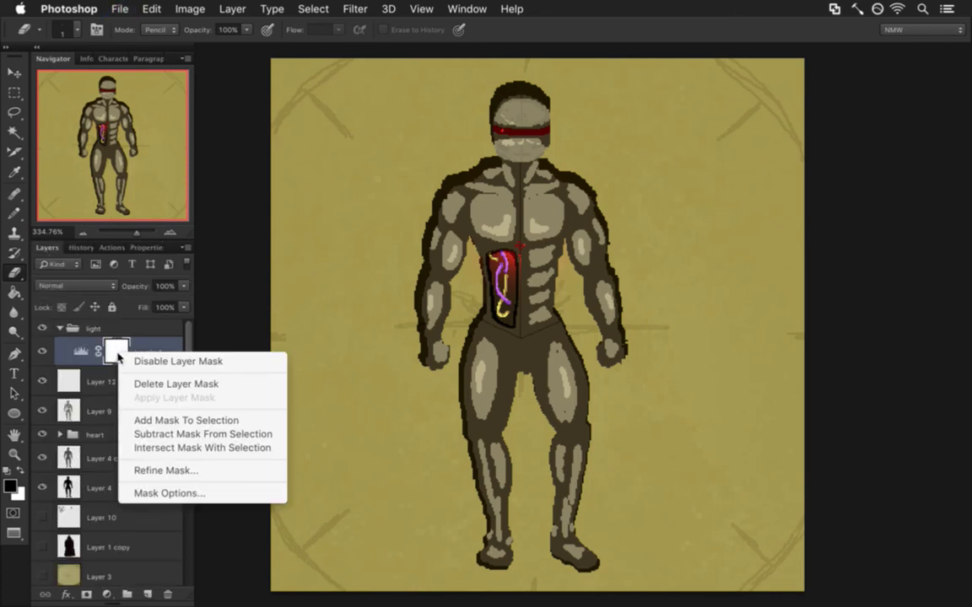
pyautogui.click(145, 382)
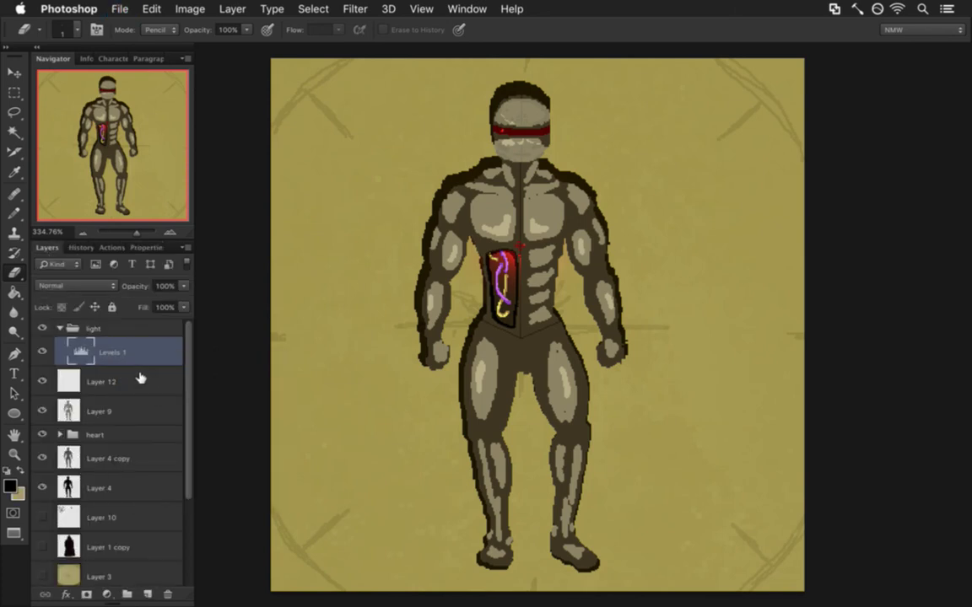
pyautogui.moveTo(438, 430); pyautogui.dragTo(376, 410)
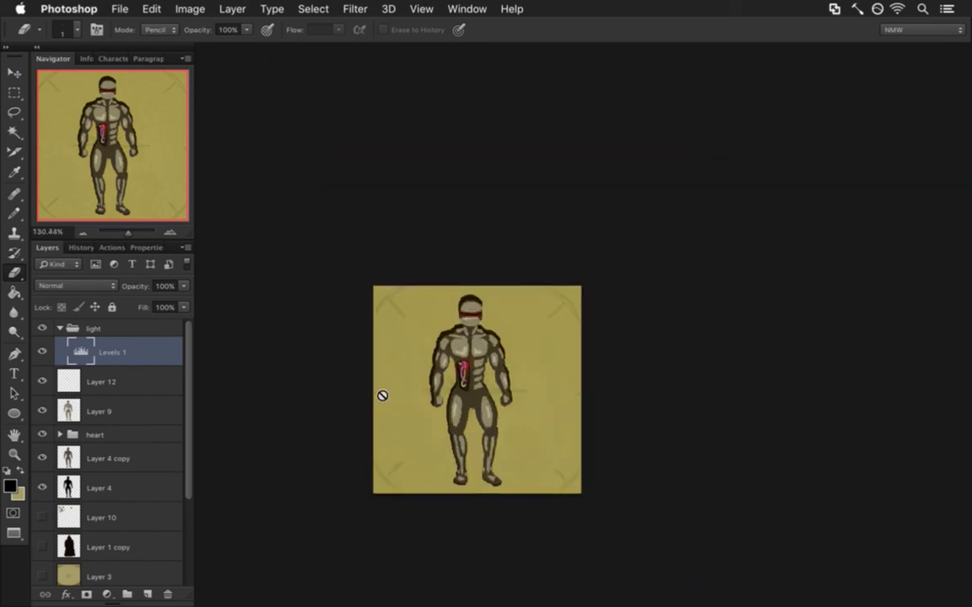
# Open Poster1s.psd from the Backgrounds folder within the sprites folder
pyautogui.click(117, 9)
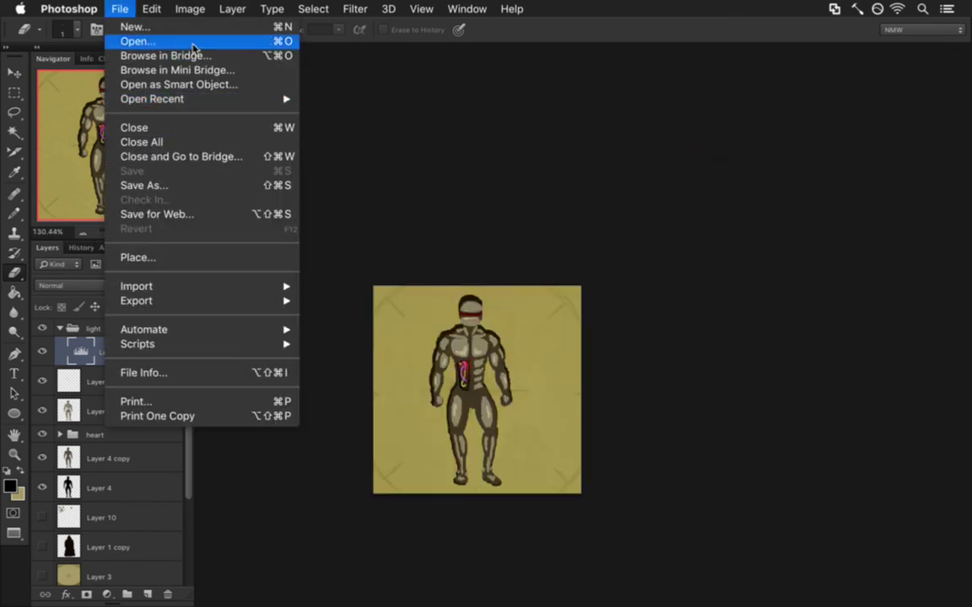
pyautogui.click(193, 44)
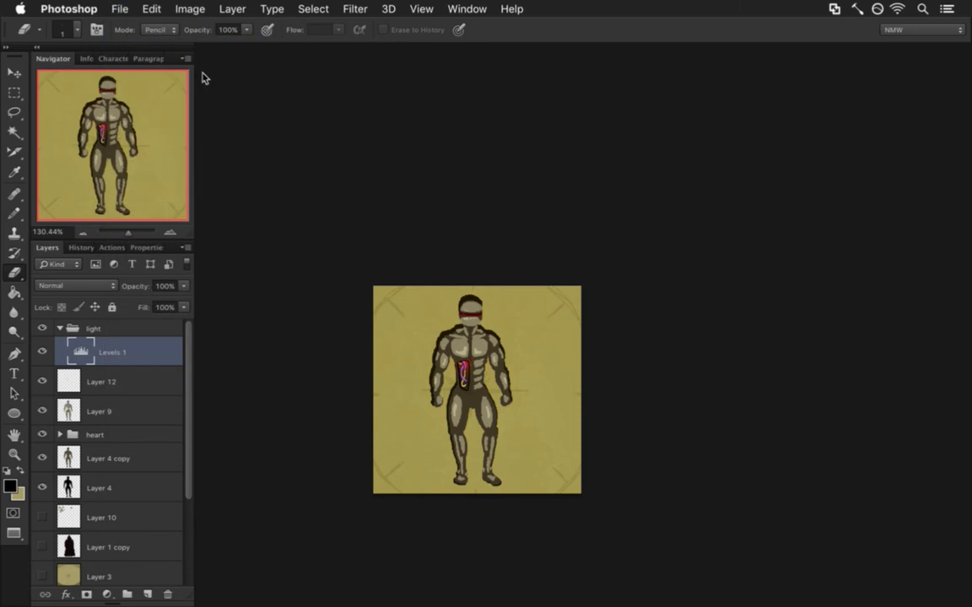
pyautogui.click(295, 332)
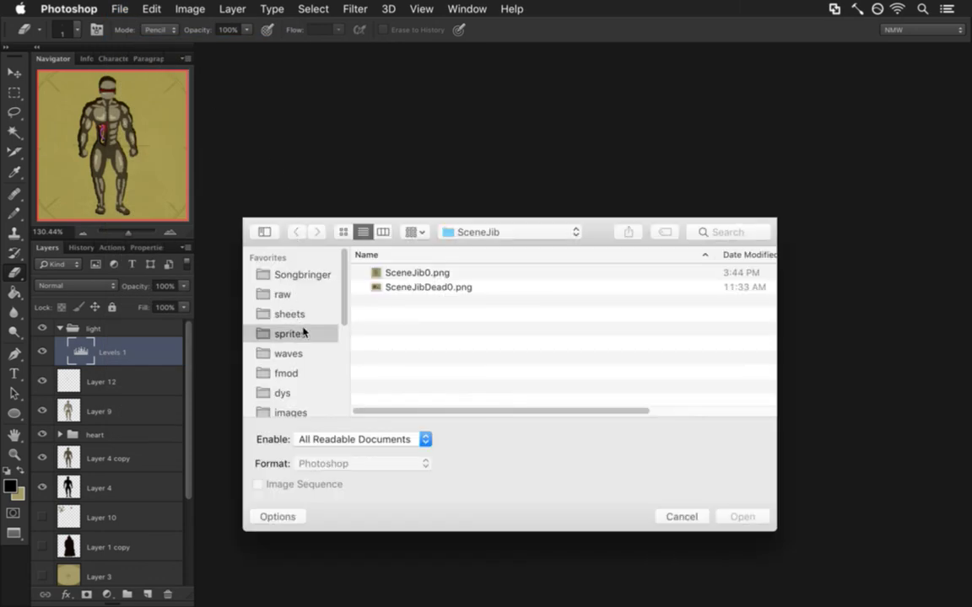
pyautogui.doubleClick(416, 288)
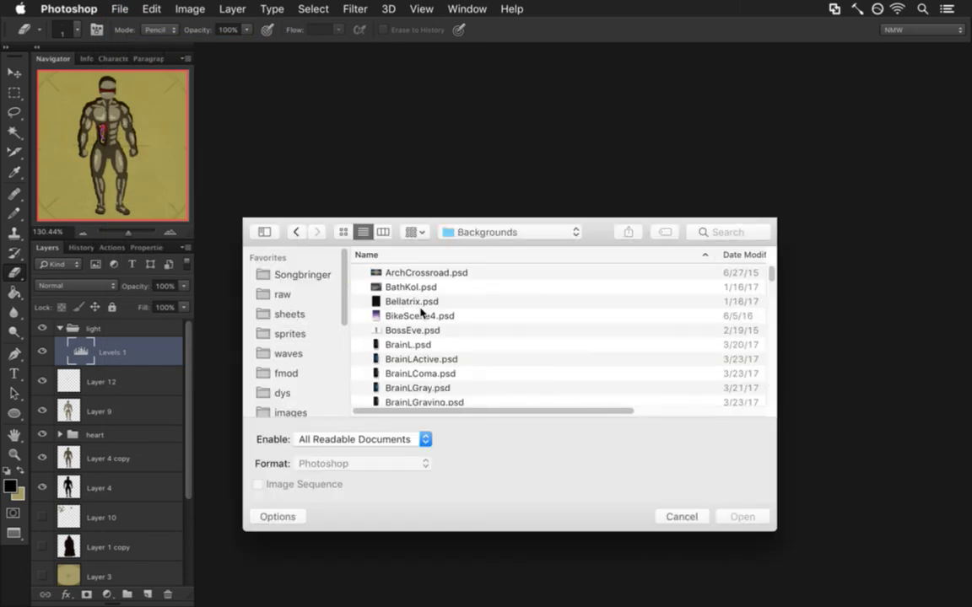
pyautogui.moveTo(772, 273); pyautogui.dragTo(771, 323)
pyautogui.moveTo(761, 377); pyautogui.dragTo(762, 354)
pyautogui.click(453, 289)
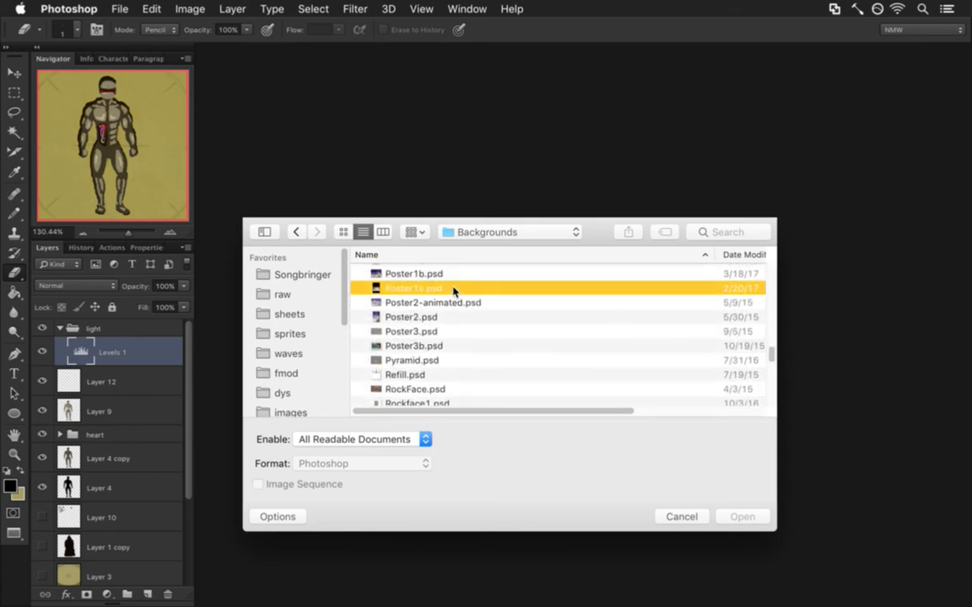
pyautogui.doubleClick(468, 285)
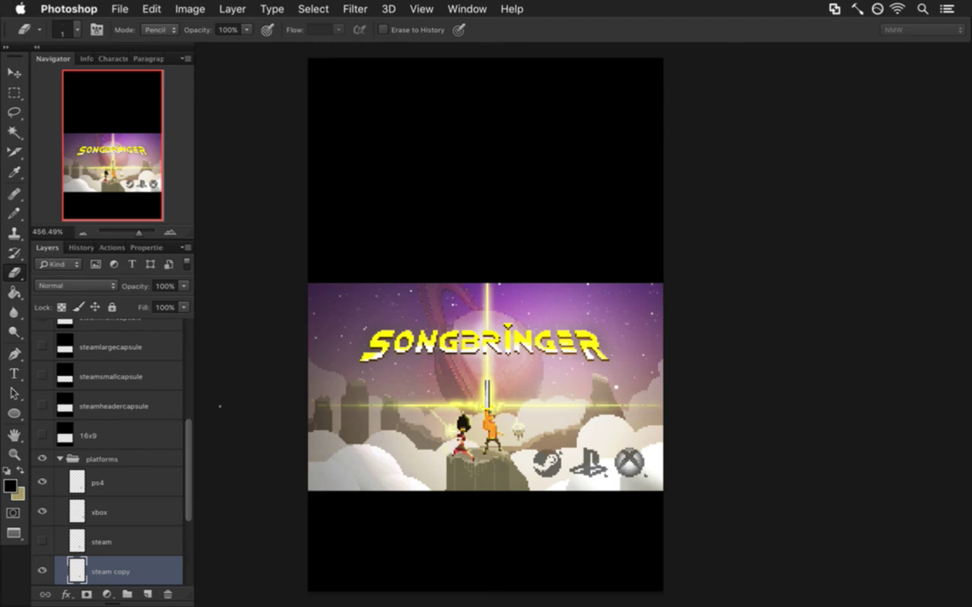
# Hide the poster's buisiness card layer, expand the light group and select Ellipse 1 copy 6
pyautogui.moveTo(187, 445); pyautogui.dragTo(122, 335)
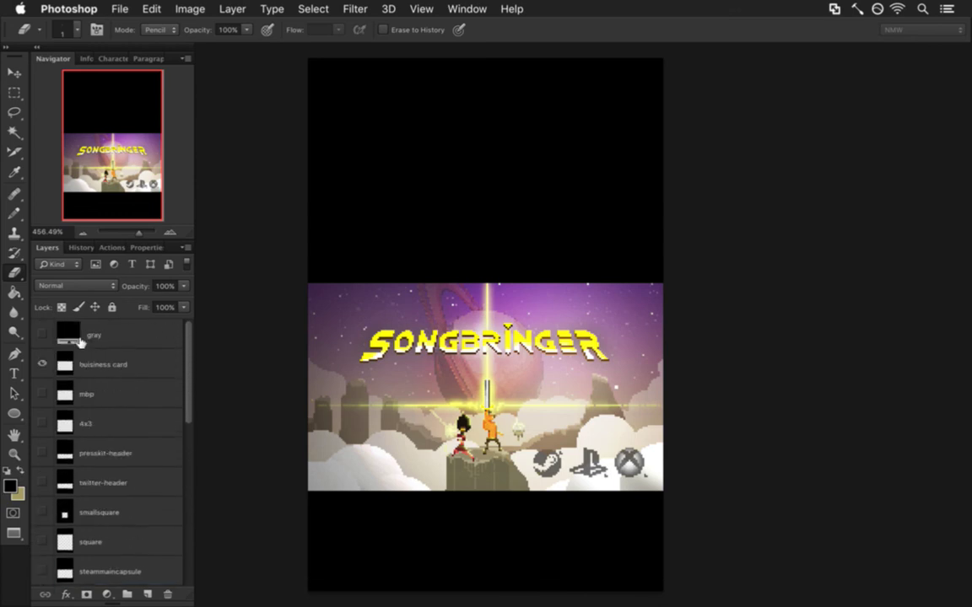
pyautogui.click(42, 364)
pyautogui.moveTo(187, 360); pyautogui.dragTo(185, 505)
pyautogui.click(90, 494)
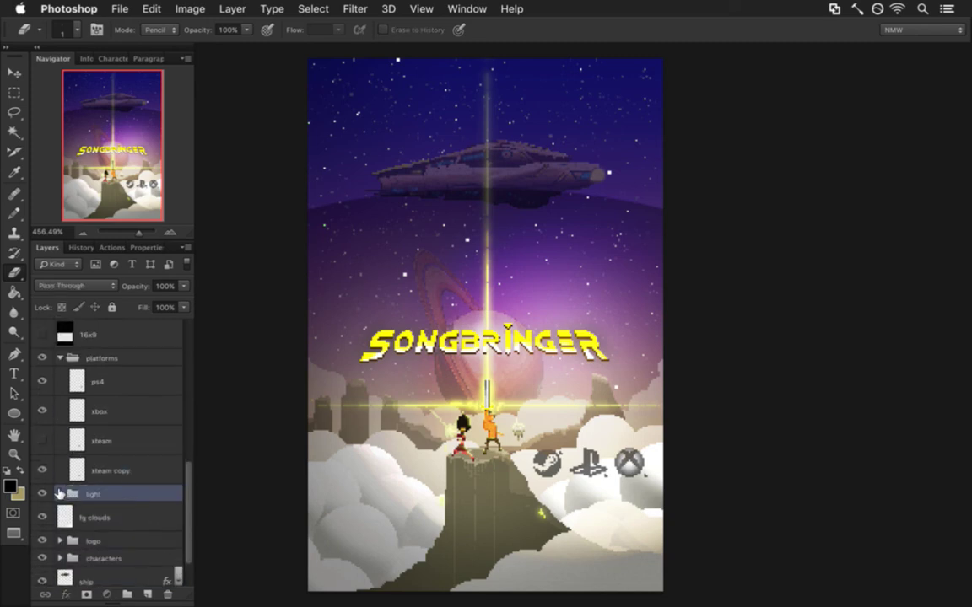
pyautogui.click(60, 493)
pyautogui.moveTo(187, 443)
pyautogui.mouseDown()
pyautogui.moveTo(188, 494)
pyautogui.moveTo(188, 452)
pyautogui.mouseUp()
pyautogui.click(82, 428)
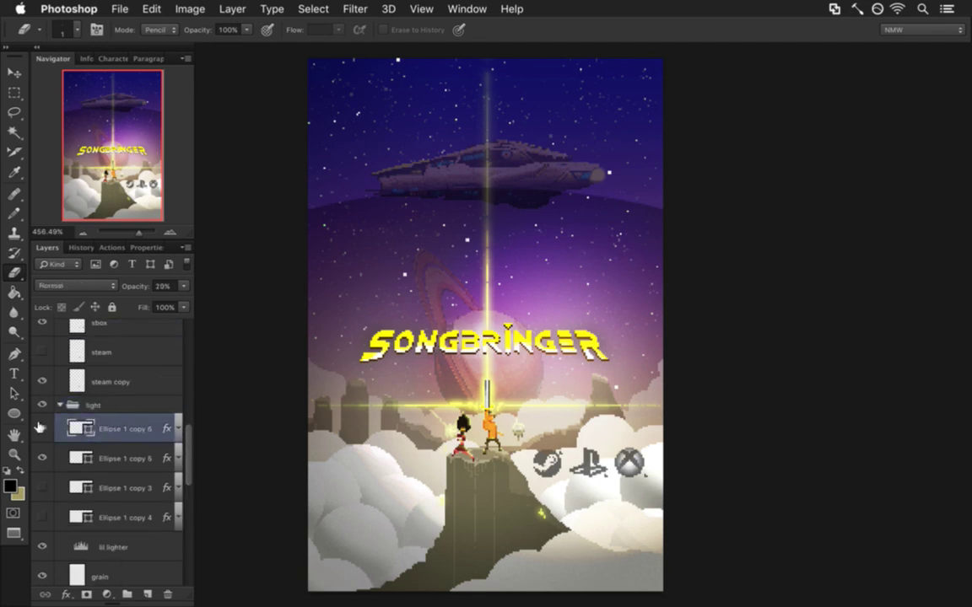
# Toggle the visibility of Ellipse 1 copy 6 and Ellipse 1 copy 5 to examine their lighting effect on the poster
pyautogui.click(41, 429)
pyautogui.click(40, 429)
pyautogui.click(93, 458)
pyautogui.click(42, 457)
pyautogui.click(42, 458)
# Duplicate the light layers from Ellipse 1 copy 6 down to the masked Color Fill 4 copy into SceneJib.psd
pyautogui.moveTo(73, 458); pyautogui.dragTo(101, 413)
pyautogui.moveTo(187, 455); pyautogui.dragTo(189, 498)
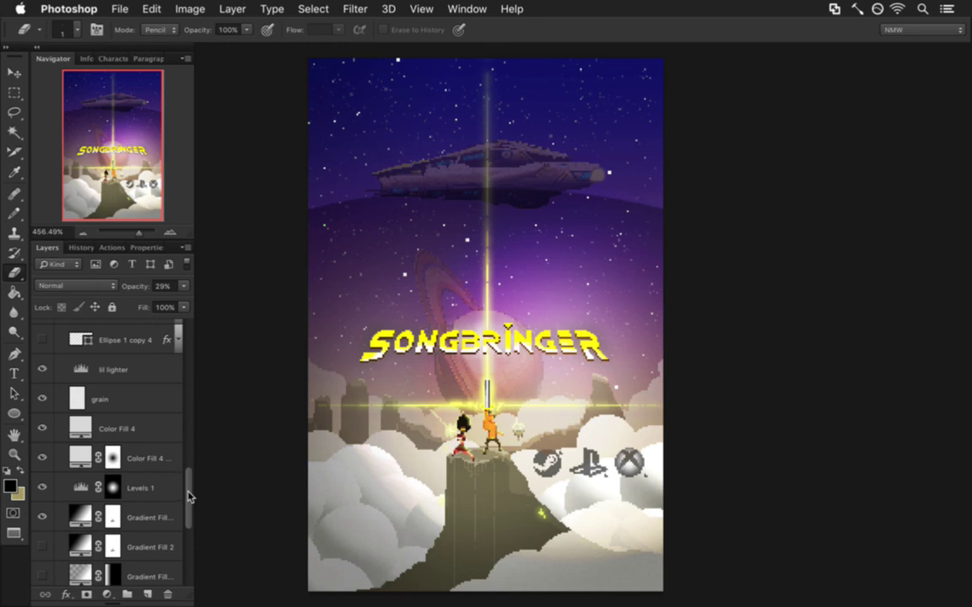
pyautogui.moveTo(188, 498)
pyautogui.mouseDown()
pyautogui.moveTo(189, 523)
pyautogui.moveTo(183, 483)
pyautogui.mouseUp()
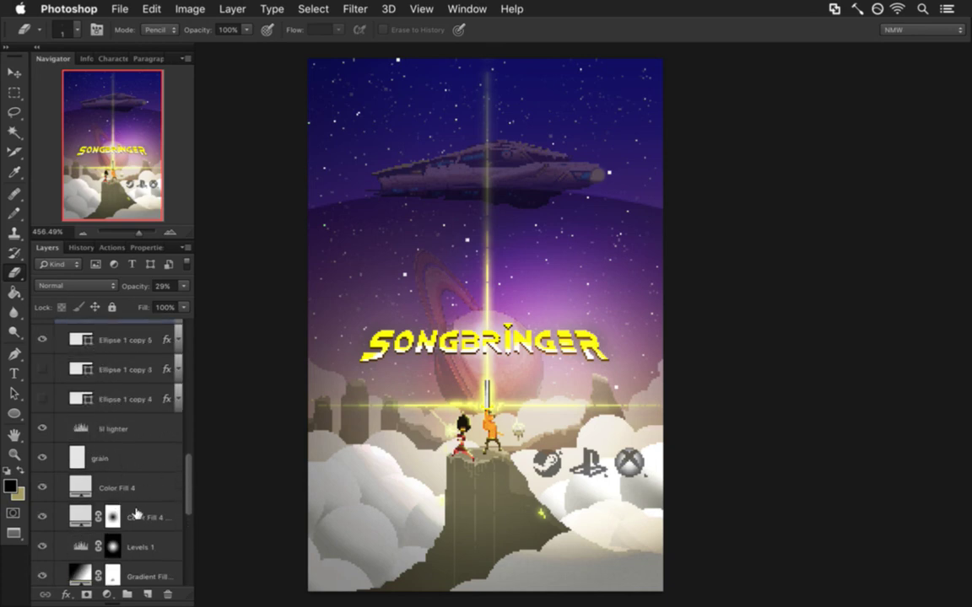
pyautogui.keyDown('shift'); pyautogui.click(156, 515); pyautogui.keyUp('shift')
pyautogui.rightClick(159, 507)
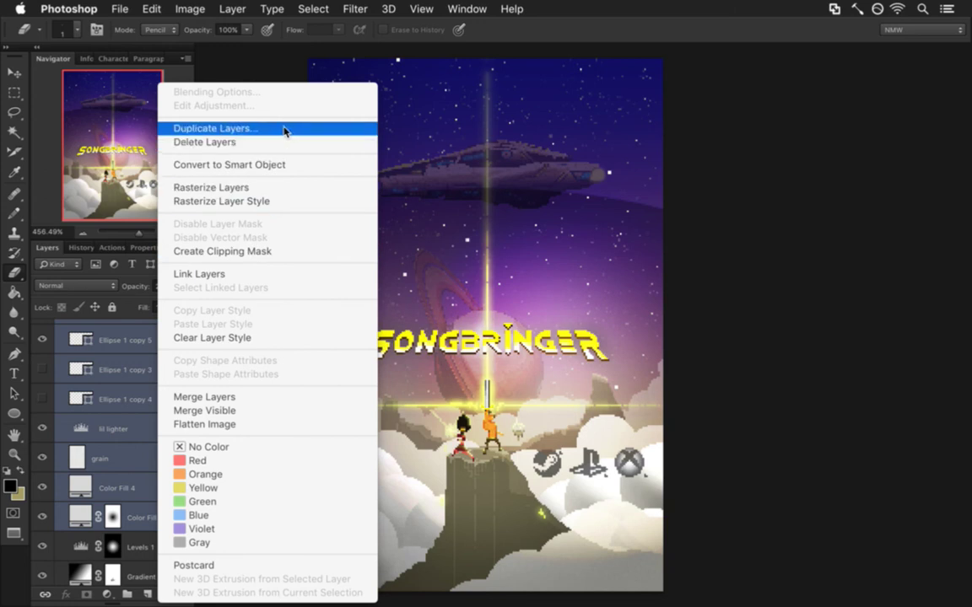
pyautogui.click(355, 124)
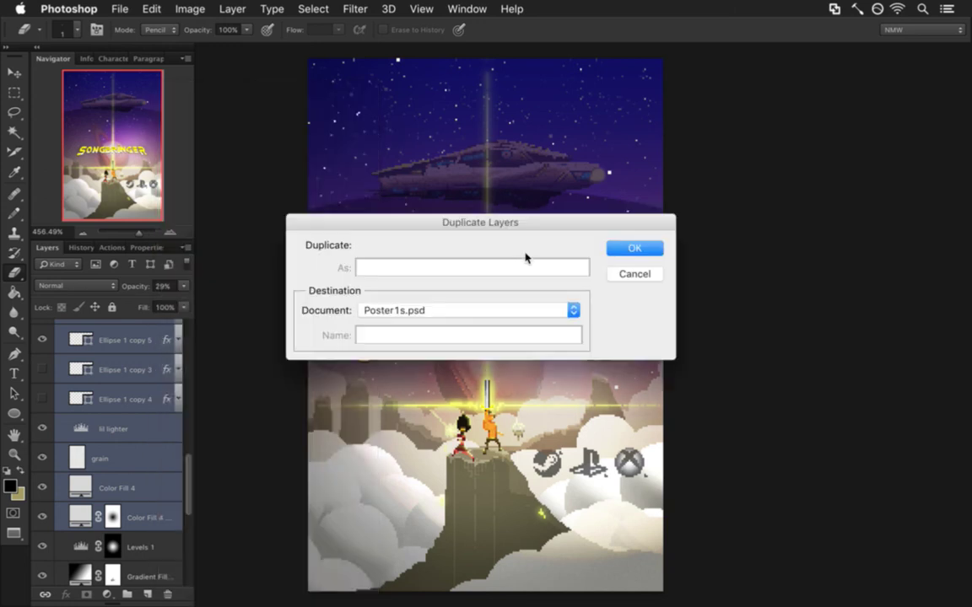
pyautogui.click(551, 314)
pyautogui.click(538, 298)
pyautogui.click(629, 249)
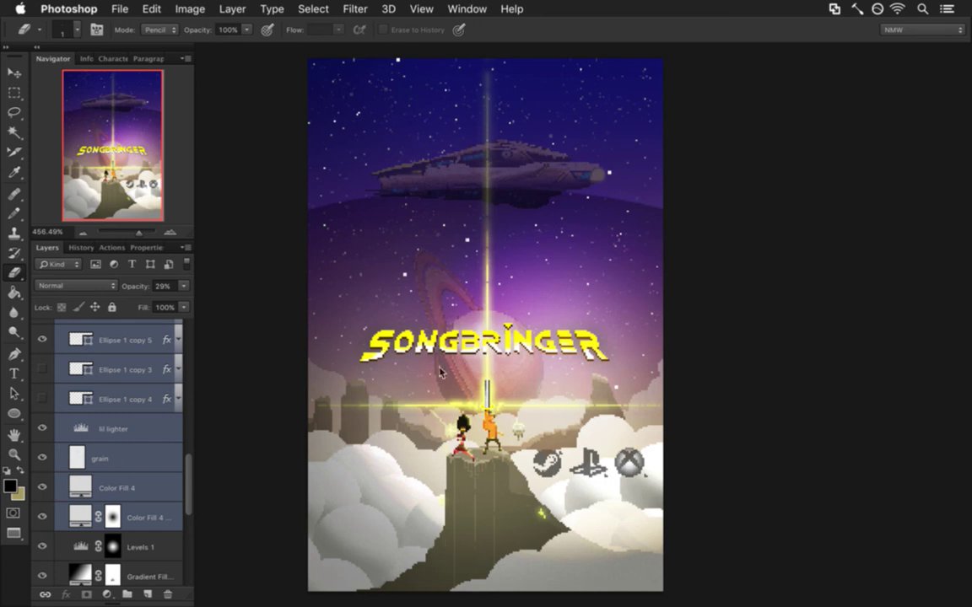
# Switch to SceneJib.psd and select only Ellipse 1 copy 6 in the light group
pyautogui.click(467, 8)
pyautogui.click(473, 588)
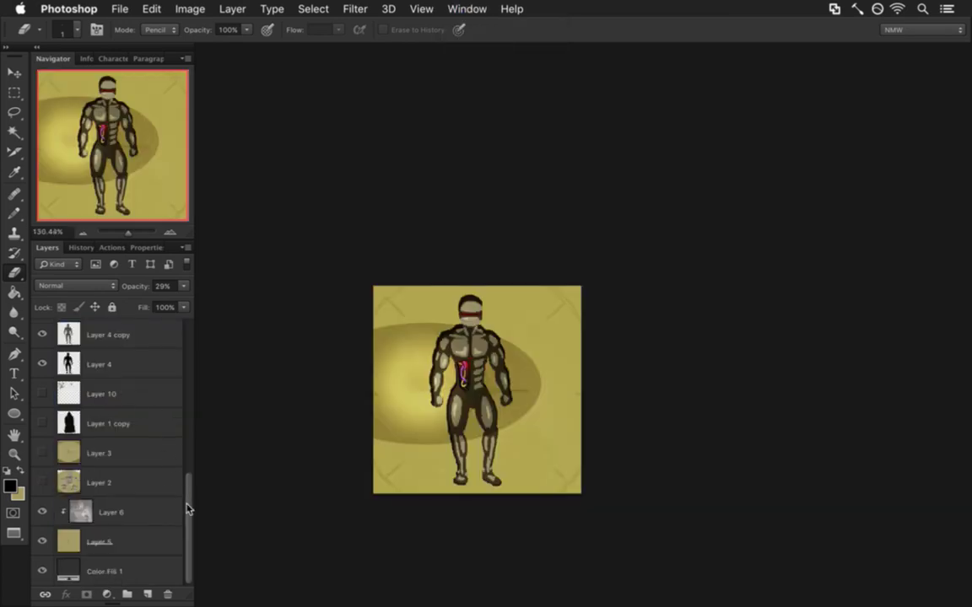
pyautogui.moveTo(187, 509); pyautogui.dragTo(183, 350)
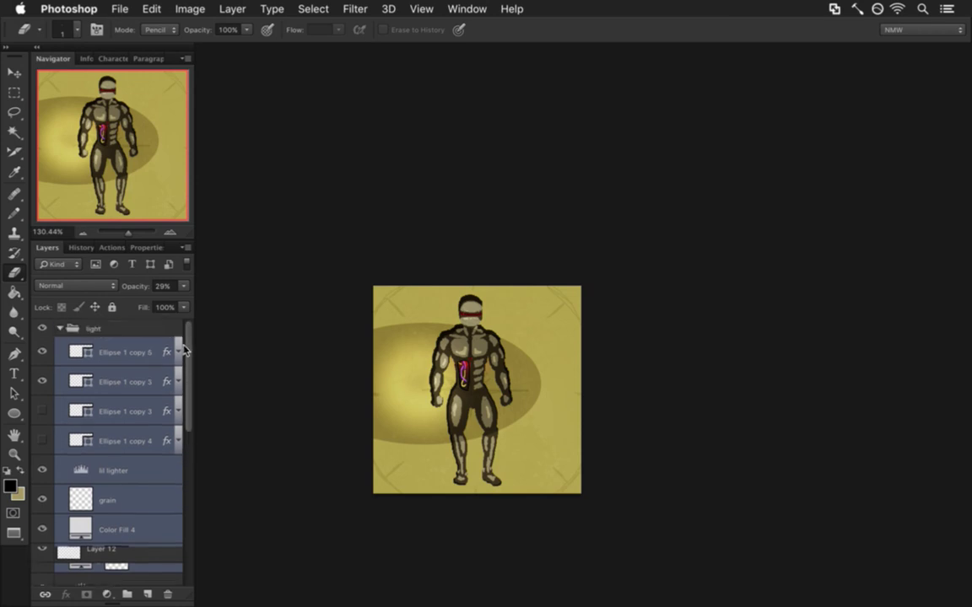
pyautogui.click(130, 350)
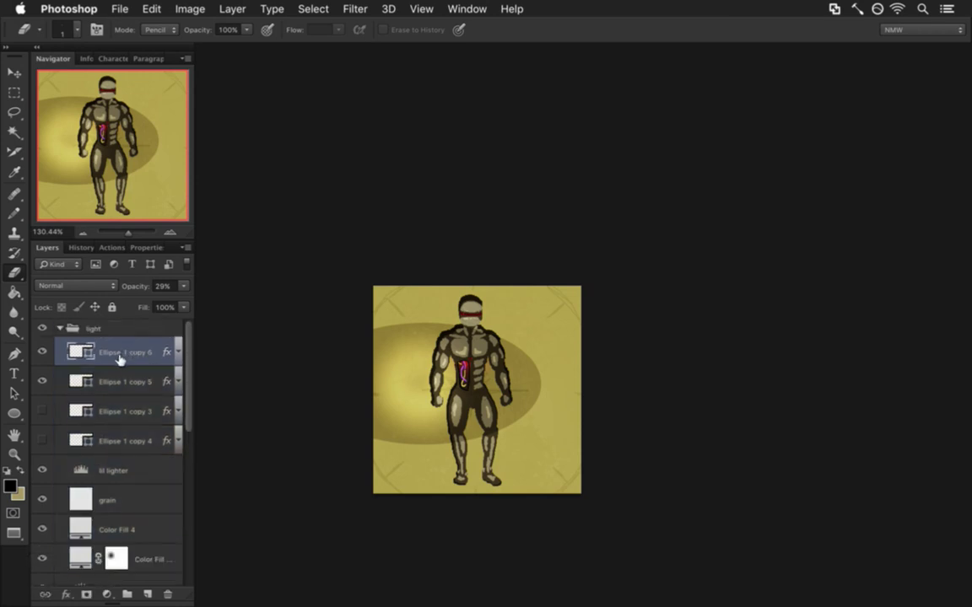
# Hide the lil lighter, grain, Color Fill 4 and masked Color Fill layers in the light group
pyautogui.click(80, 470)
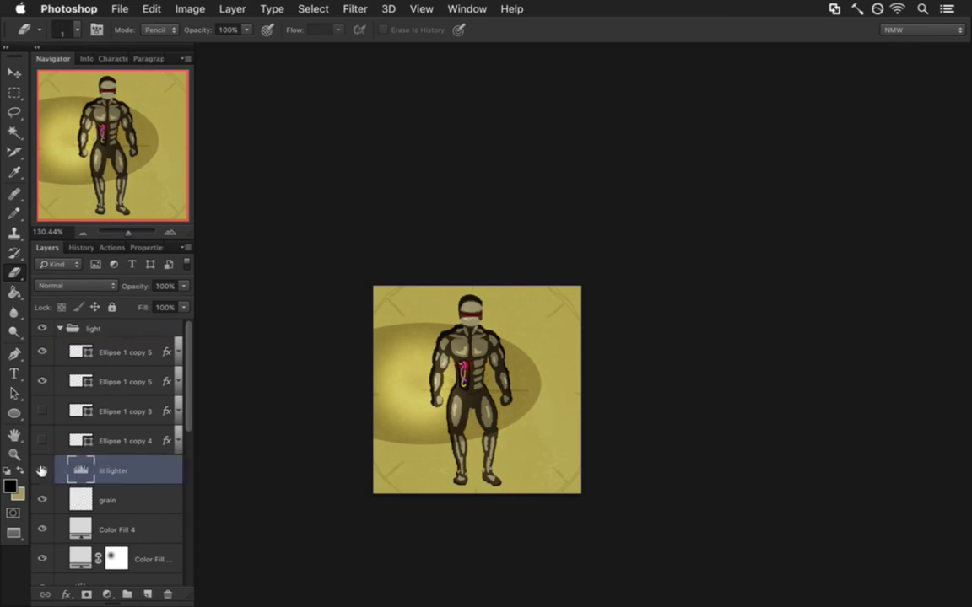
pyautogui.click(42, 470)
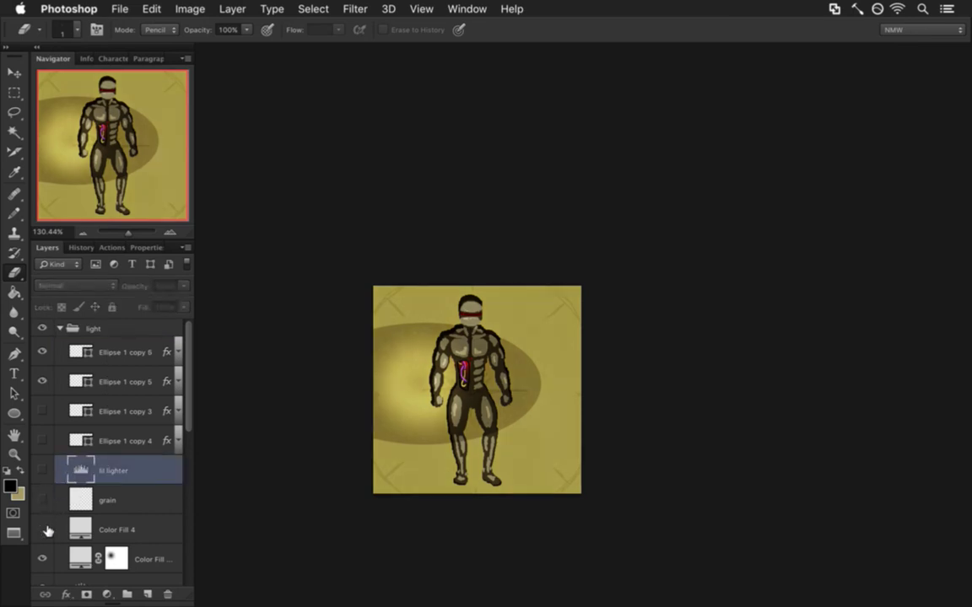
pyautogui.click(43, 529)
pyautogui.click(43, 558)
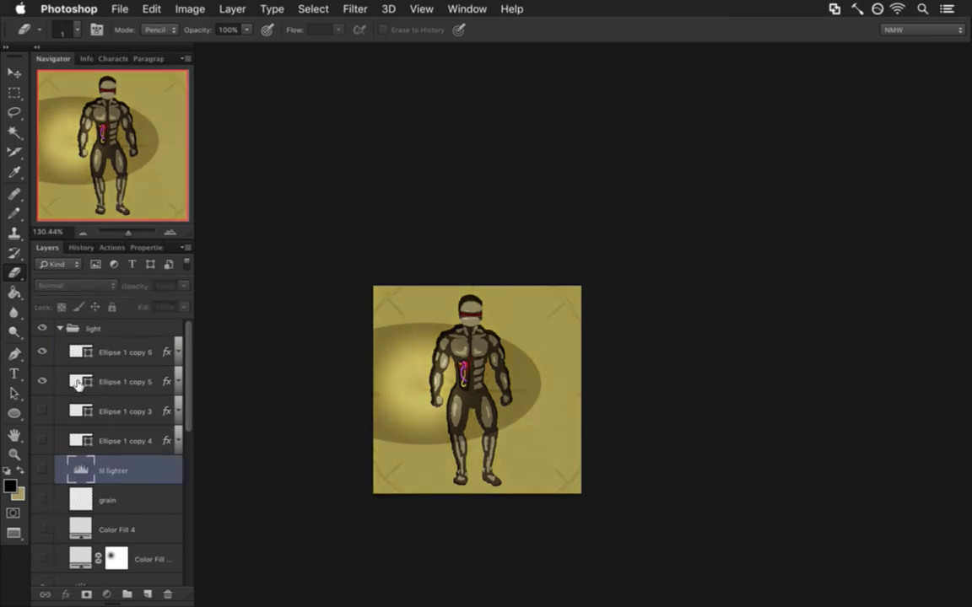
# Enlarge Ellipse 1 copy 6 proportionally until it extends past the canvas edges around the figure
pyautogui.click(141, 394)
pyautogui.moveTo(187, 398)
pyautogui.mouseDown()
pyautogui.moveTo(184, 440)
pyautogui.moveTo(187, 385)
pyautogui.mouseUp()
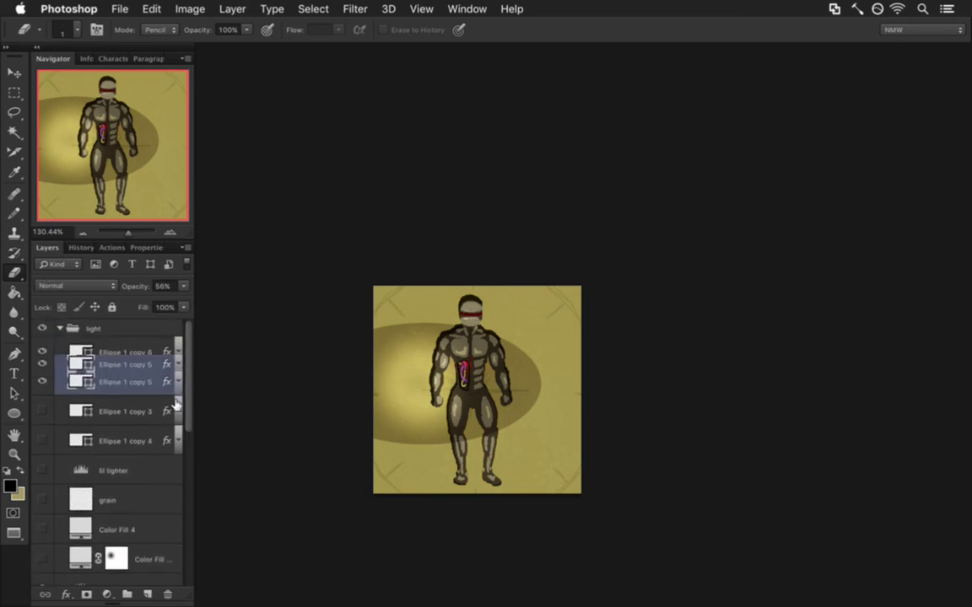
pyautogui.click(160, 354)
pyautogui.moveTo(482, 412); pyautogui.dragTo(574, 311)
pyautogui.moveTo(562, 345); pyautogui.dragTo(523, 345)
pyautogui.press('v')
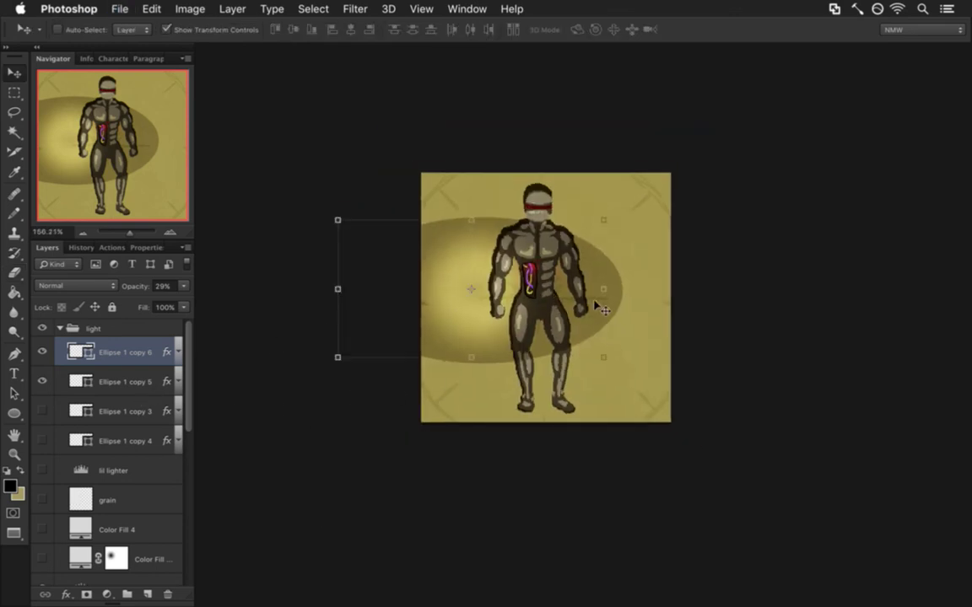
pyautogui.moveTo(610, 364); pyautogui.dragTo(820, 470)
pyautogui.moveTo(555, 256); pyautogui.dragTo(513, 176)
pyautogui.moveTo(785, 404); pyautogui.dragTo(850, 496)
pyautogui.click(765, 32)
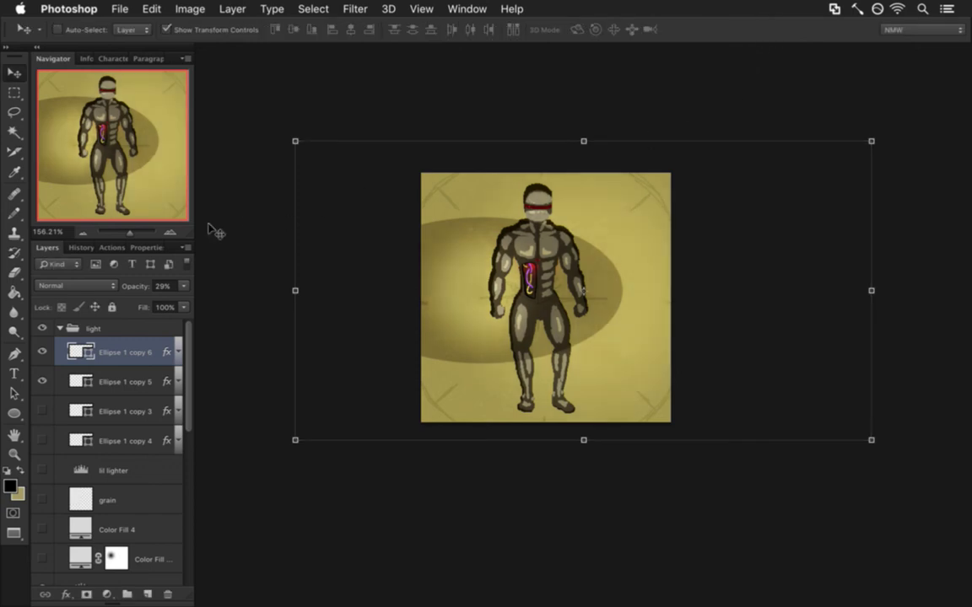
# Scale Ellipse 1 copy 5 to about 225% and position it so it covers the whole canvas
pyautogui.click(83, 376)
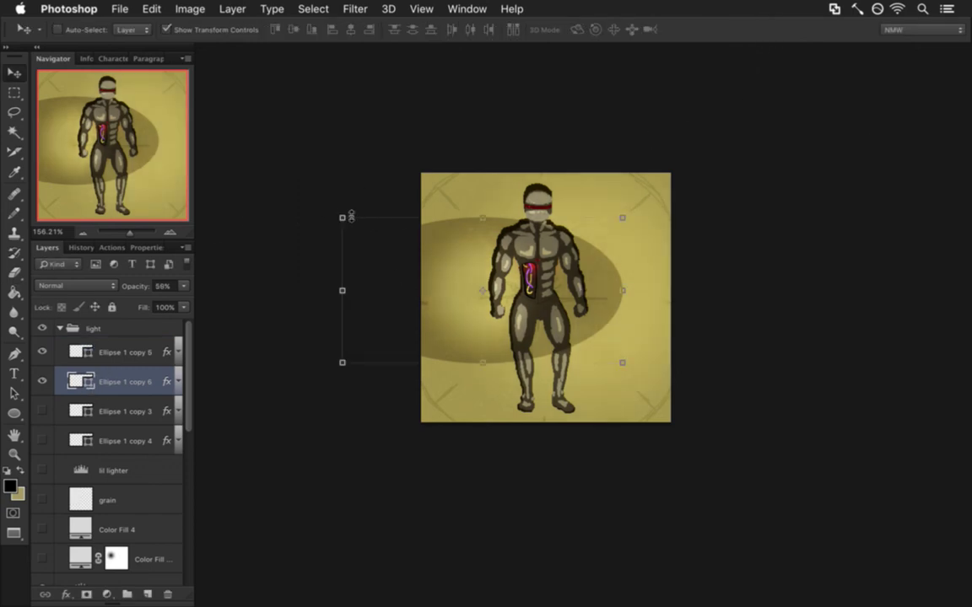
pyautogui.click(343, 219)
pyautogui.moveTo(335, 218); pyautogui.dragTo(289, 150)
pyautogui.moveTo(624, 369); pyautogui.dragTo(817, 529)
pyautogui.moveTo(571, 332); pyautogui.dragTo(604, 318)
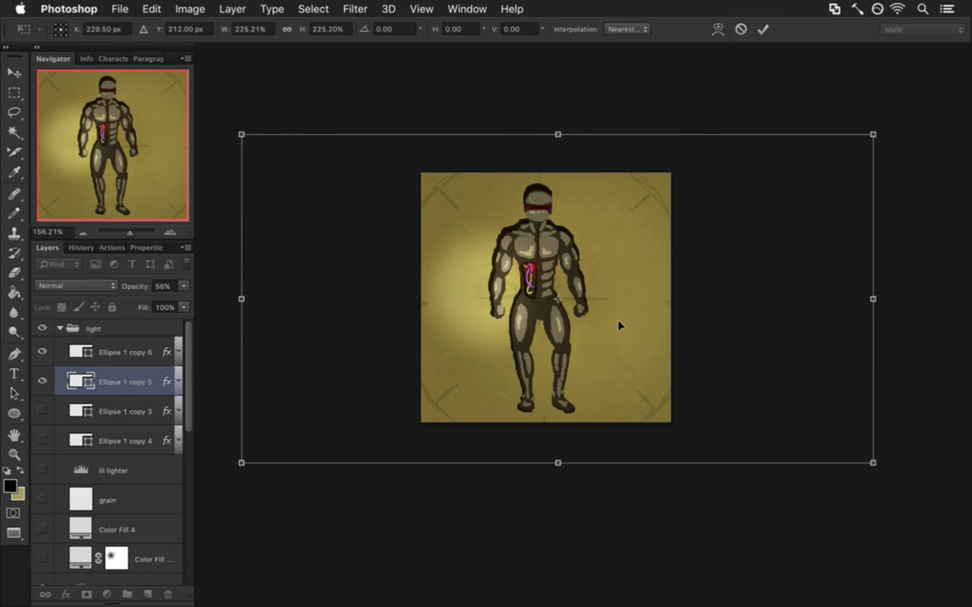
pyautogui.press('Return')
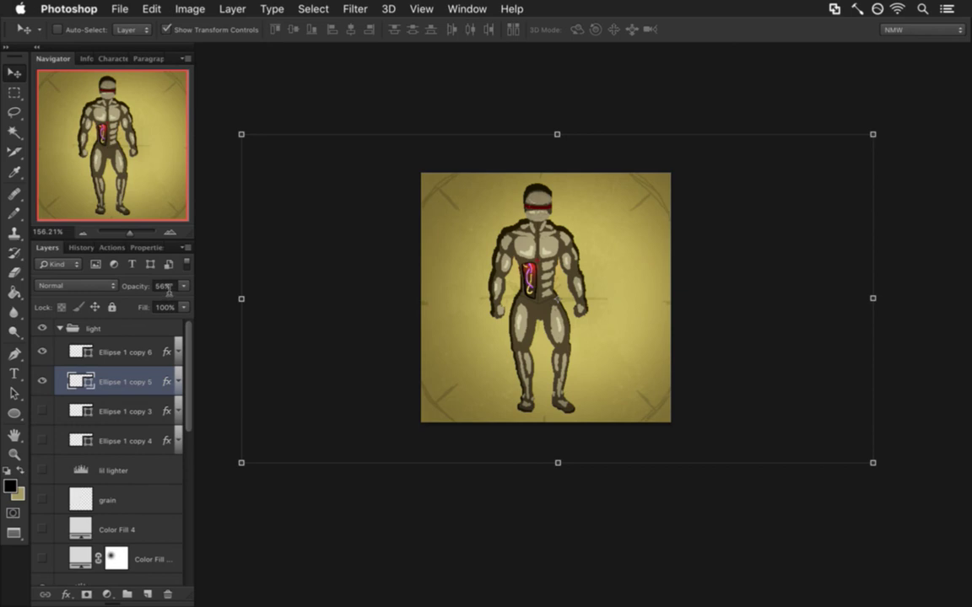
# Move Ellipse 1 copy 5 about 31 px left and slightly down to centre its glow behind the figure
pyautogui.press('m')
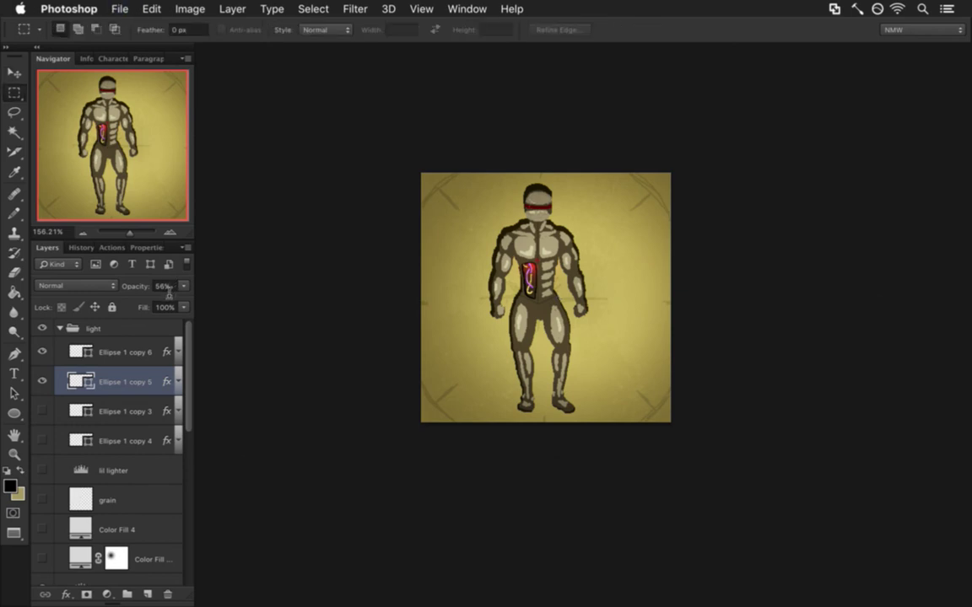
pyautogui.press('v')
pyautogui.press('Left')
pyautogui.press('Left')
pyautogui.press('Down')
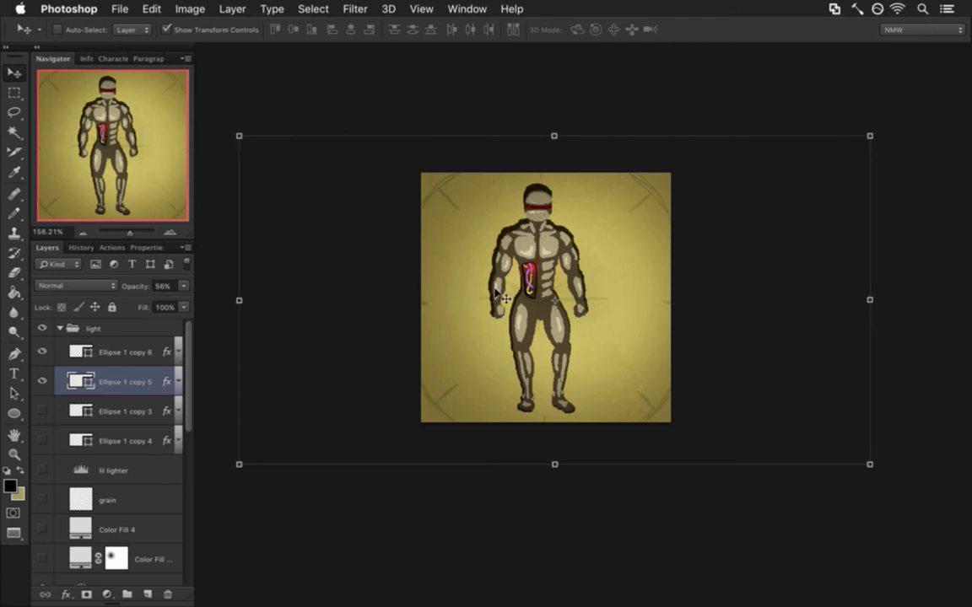
pyautogui.moveTo(494, 291); pyautogui.dragTo(476, 295)
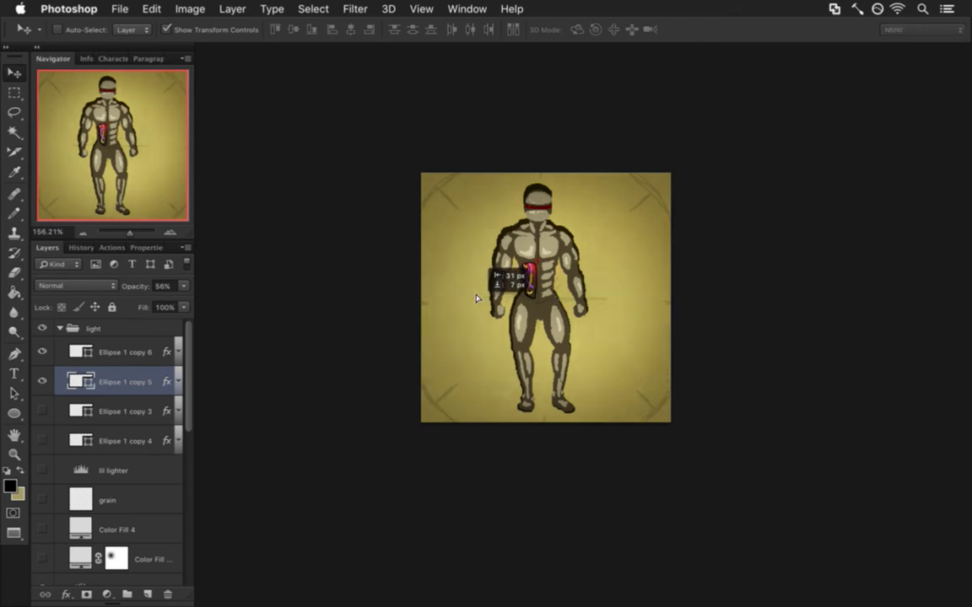
pyautogui.press('m')
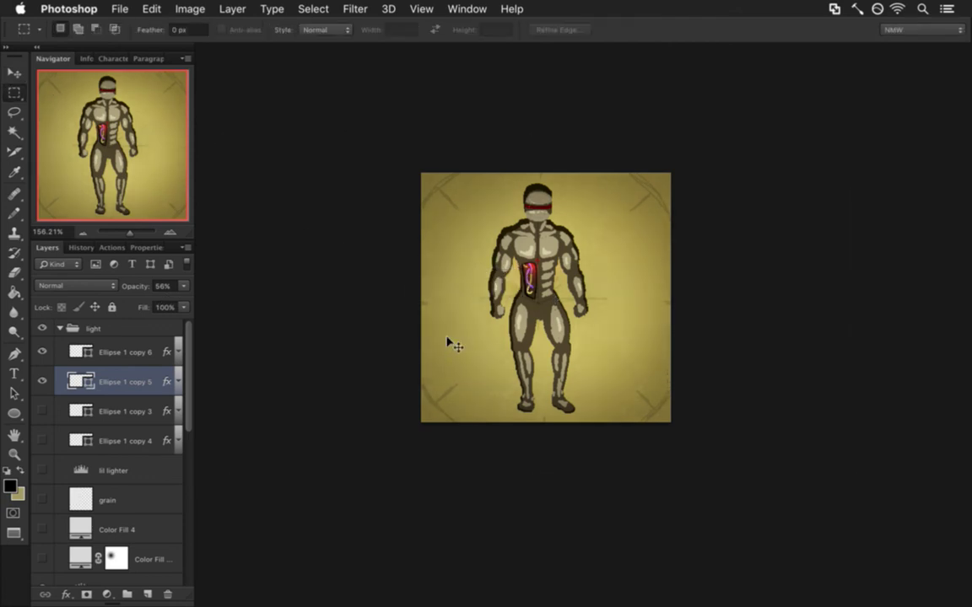
pyautogui.press('v')
pyautogui.press('Down')
pyautogui.press('Down')
pyautogui.press('Down')
pyautogui.press('m')
# Move Ellipse 1 copy 6 left to centre its glow behind the figure
pyautogui.click(97, 352)
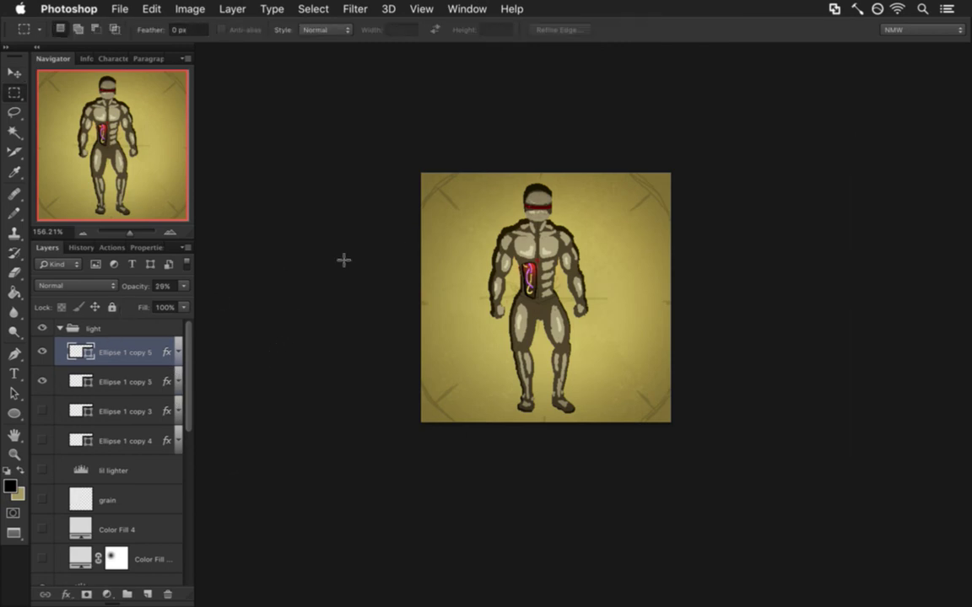
pyautogui.press('v')
pyautogui.moveTo(527, 254); pyautogui.dragTo(560, 314)
pyautogui.press('super+z')
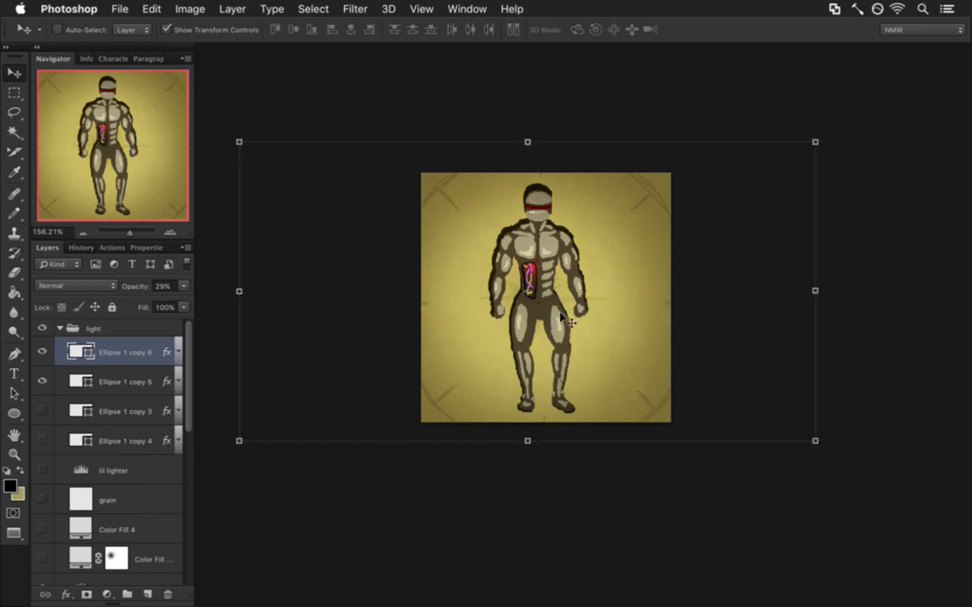
pyautogui.press('m')
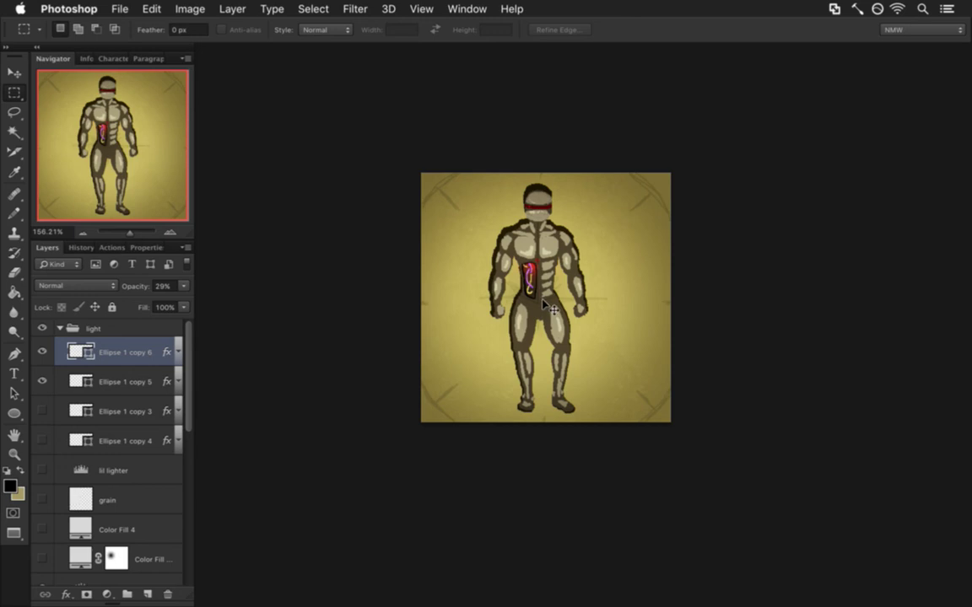
# Show Ellipse 1 copy 3, scale it to about 119% and place it behind the figure's head and shoulders
pyautogui.moveTo(531, 339); pyautogui.dragTo(566, 342)
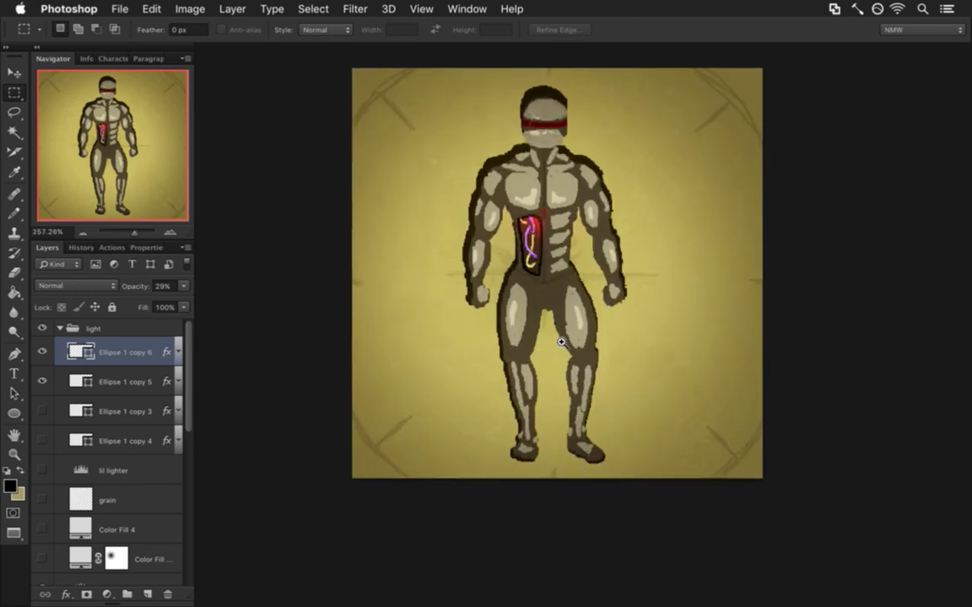
pyautogui.moveTo(570, 295); pyautogui.dragTo(574, 330)
pyautogui.moveTo(566, 369); pyautogui.dragTo(574, 372)
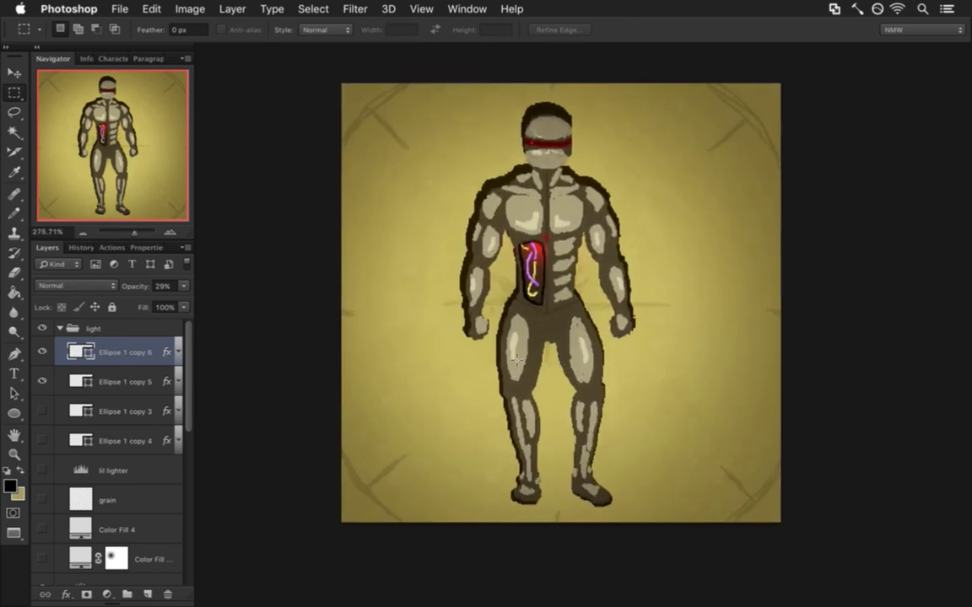
pyautogui.click(95, 410)
pyautogui.click(42, 411)
pyautogui.press('v')
pyautogui.moveTo(376, 98); pyautogui.dragTo(428, 225)
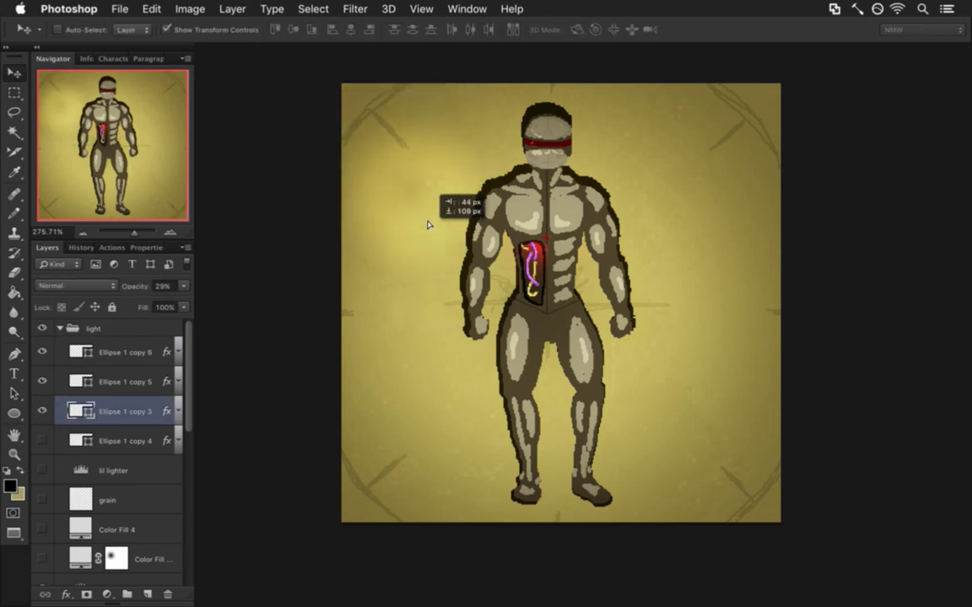
pyautogui.hotkey('ctrl', 't')
pyautogui.moveTo(581, 281); pyautogui.dragTo(641, 337)
pyautogui.moveTo(506, 232); pyautogui.dragTo(611, 205)
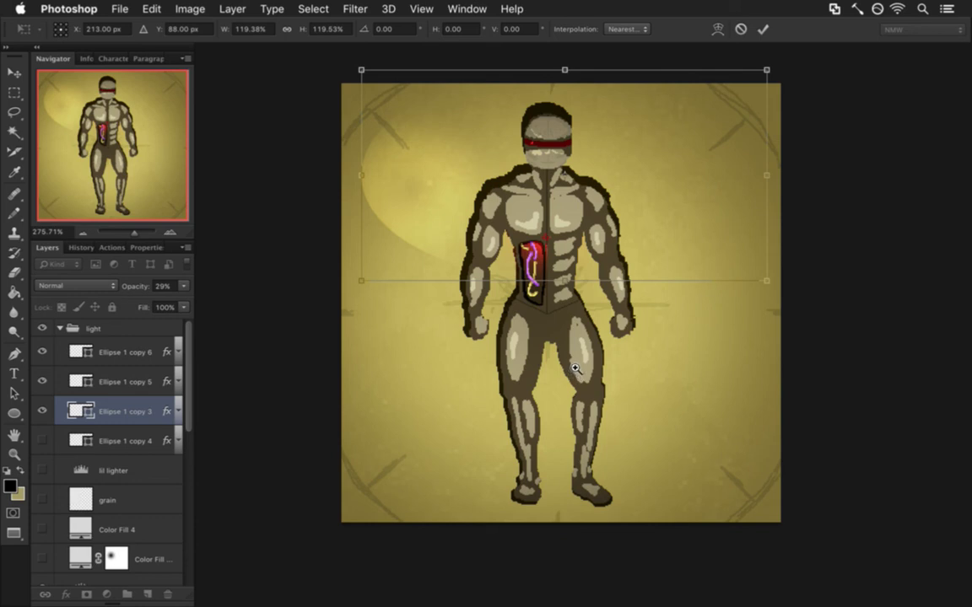
pyautogui.click(763, 29)
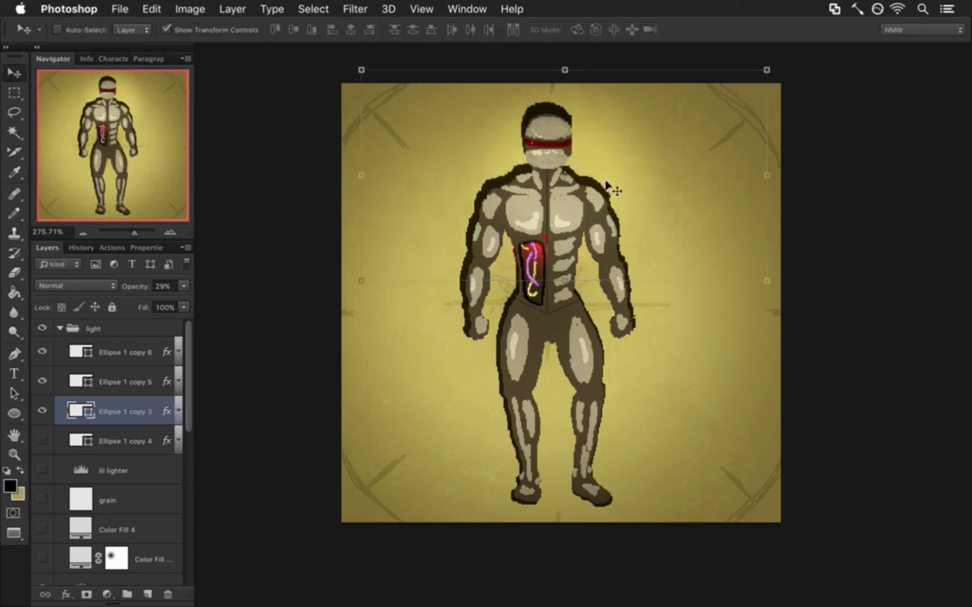
# Lower Ellipse 1 copy 3 so its glow sits behind the figure's upper chest, and save the document
pyautogui.moveTo(658, 165); pyautogui.dragTo(644, 207)
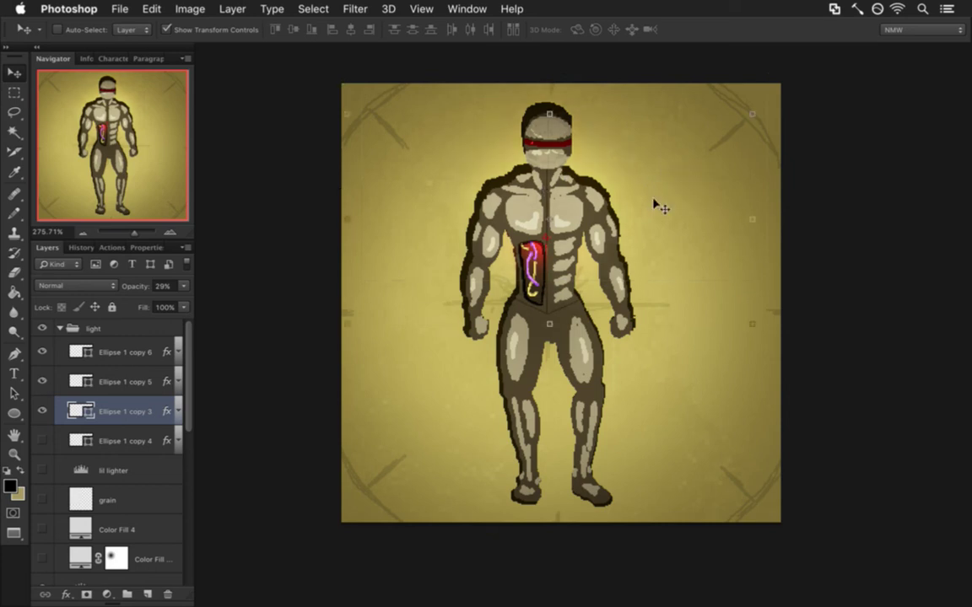
pyautogui.hotkey('shift', 'Up')
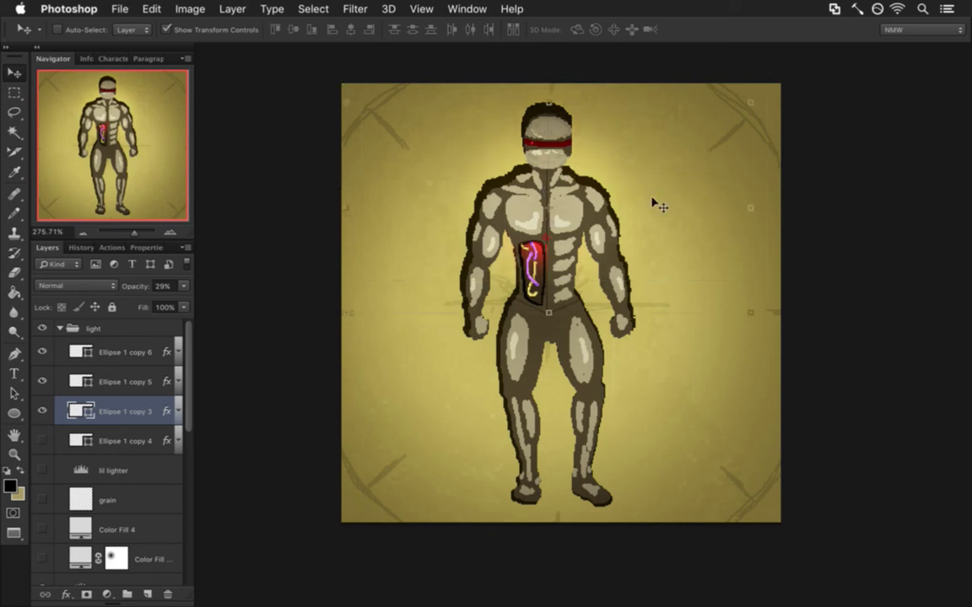
pyautogui.press('super+s')
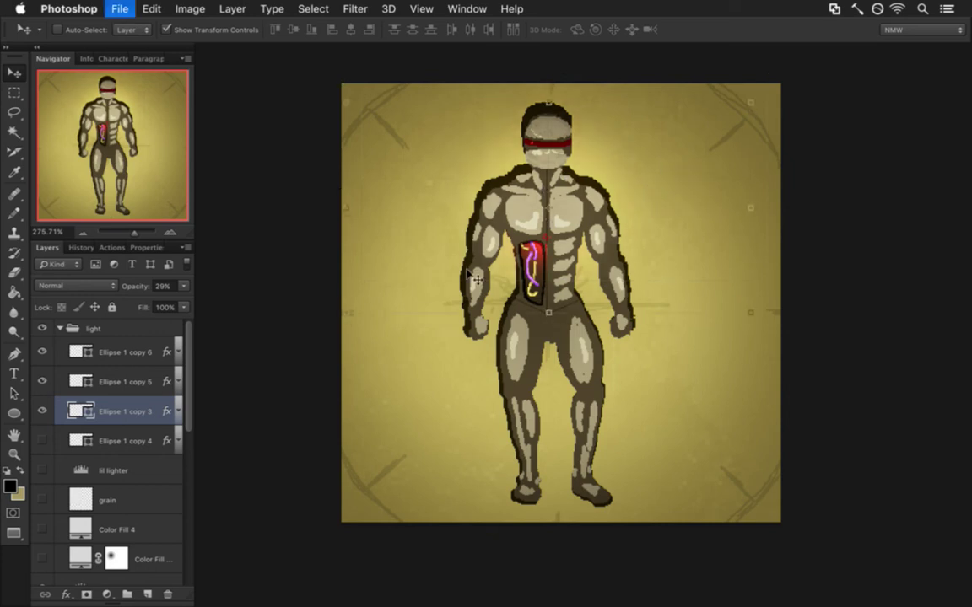
# Delete the Ellipse 1 copy 4 and lil lighter layers, and make the grain layer visible
pyautogui.click(42, 439)
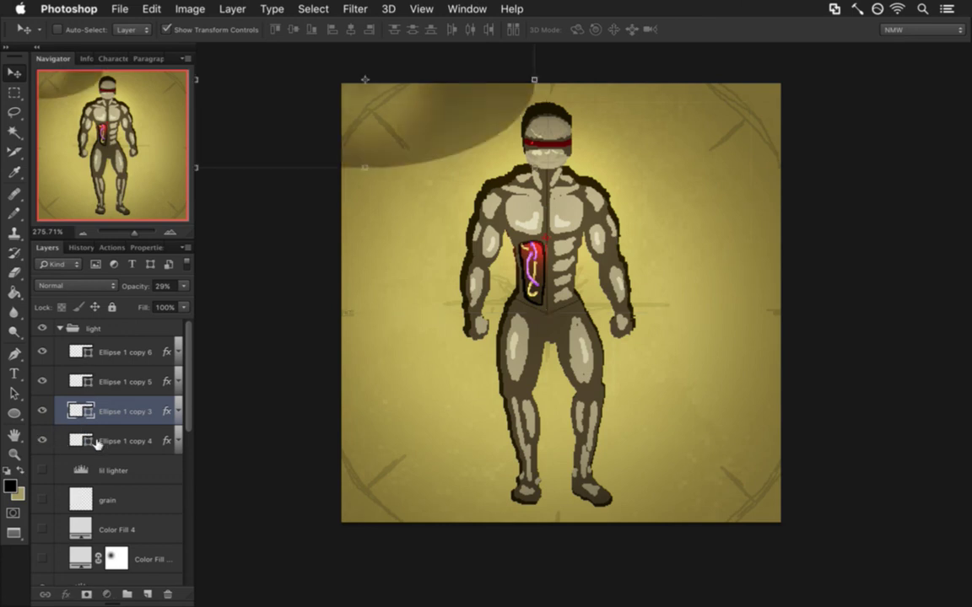
pyautogui.click(135, 442)
pyautogui.press('BackSpace')
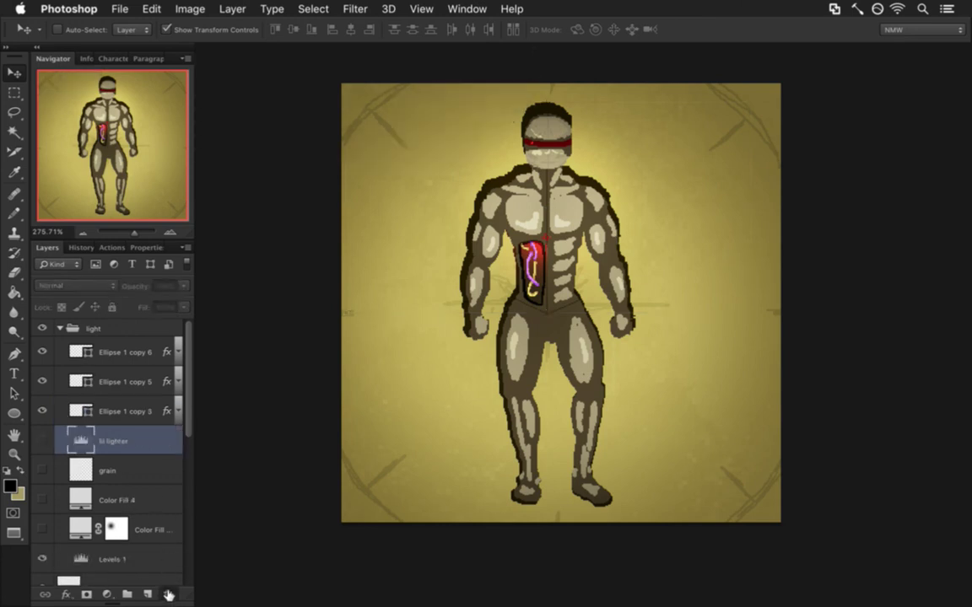
pyautogui.press('BackSpace')
pyautogui.click(42, 440)
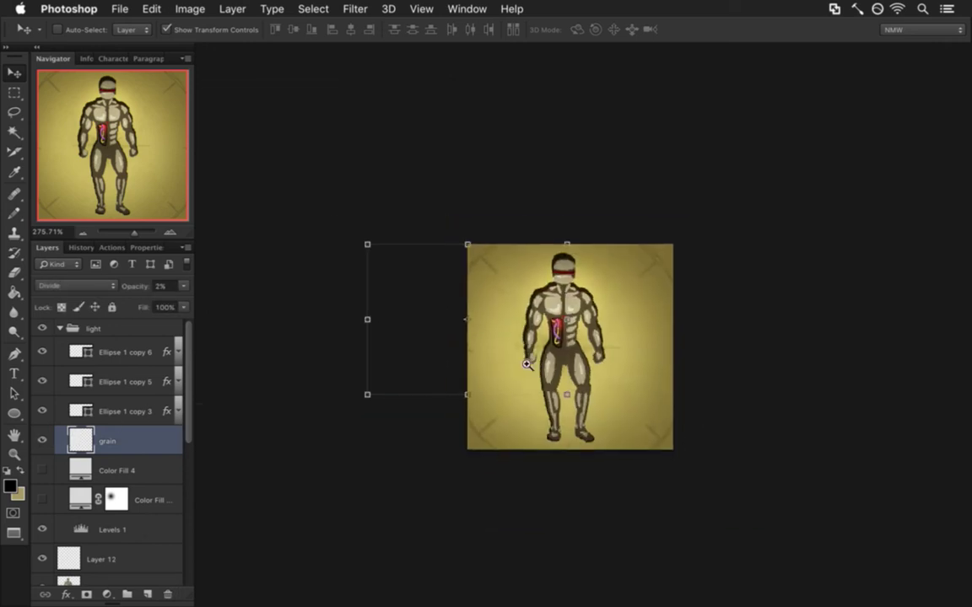
pyautogui.scroll(-3, 579, 386)
pyautogui.moveTo(567, 394); pyautogui.dragTo(675, 473)
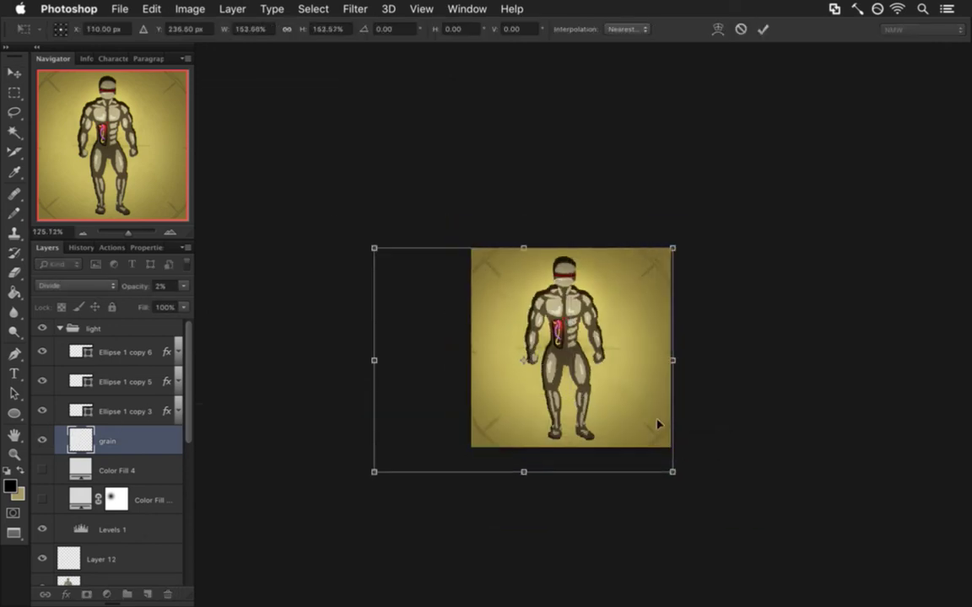
pyautogui.click(741, 29)
# Move the grain layer right so it lies over the canvas, and set its opacity to 100%
pyautogui.moveTo(509, 333); pyautogui.dragTo(550, 352)
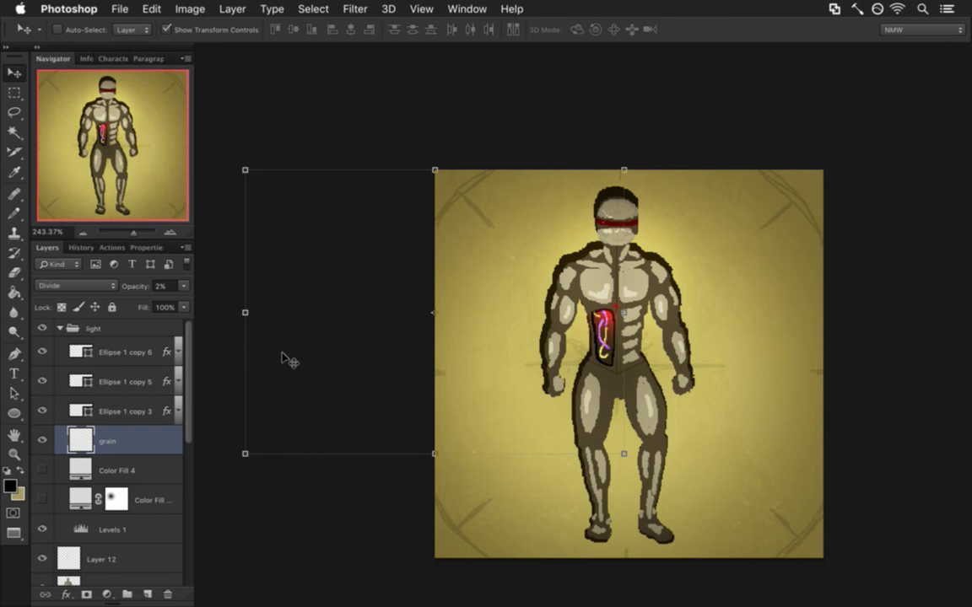
pyautogui.moveTo(305, 310); pyautogui.dragTo(498, 283)
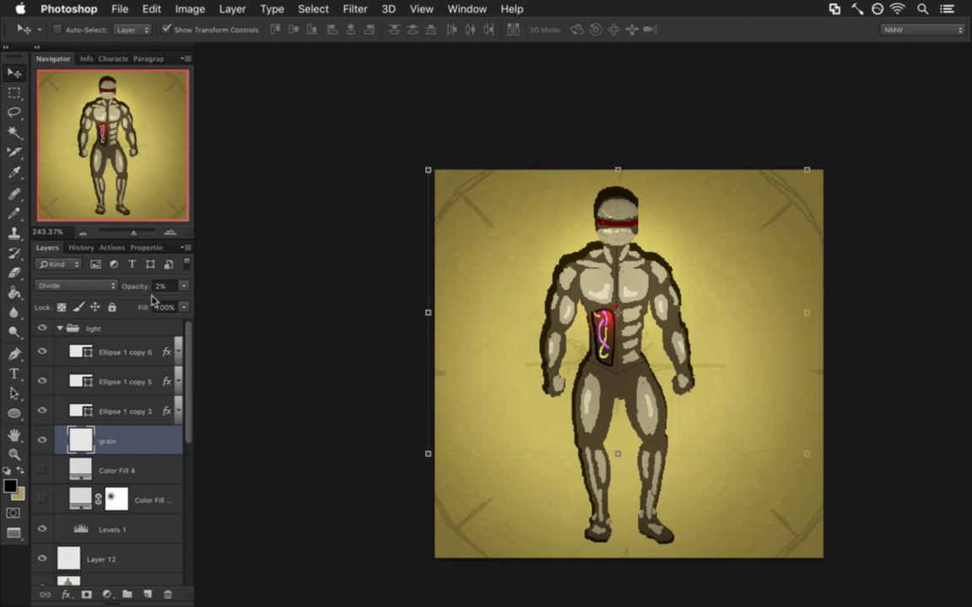
pyautogui.click(184, 288)
pyautogui.moveTo(182, 300); pyautogui.dragTo(206, 321)
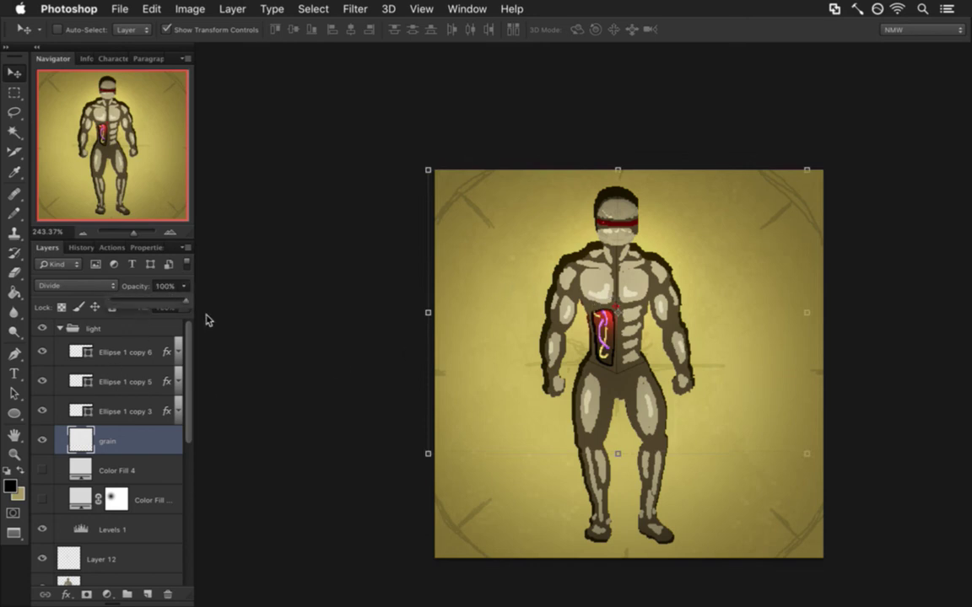
pyautogui.press('m')
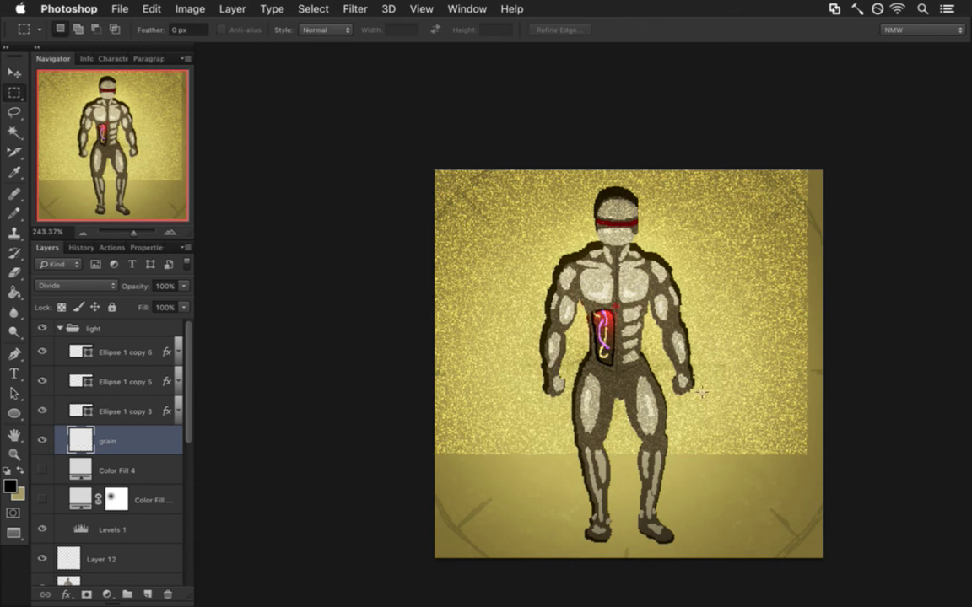
# Duplicate the grain layer three times to cover the rest of the canvas, flipping the lower copies vertically
pyautogui.press('v')
pyautogui.moveTo(471, 241); pyautogui.dragTo(472, 514)
pyautogui.press('super+t')
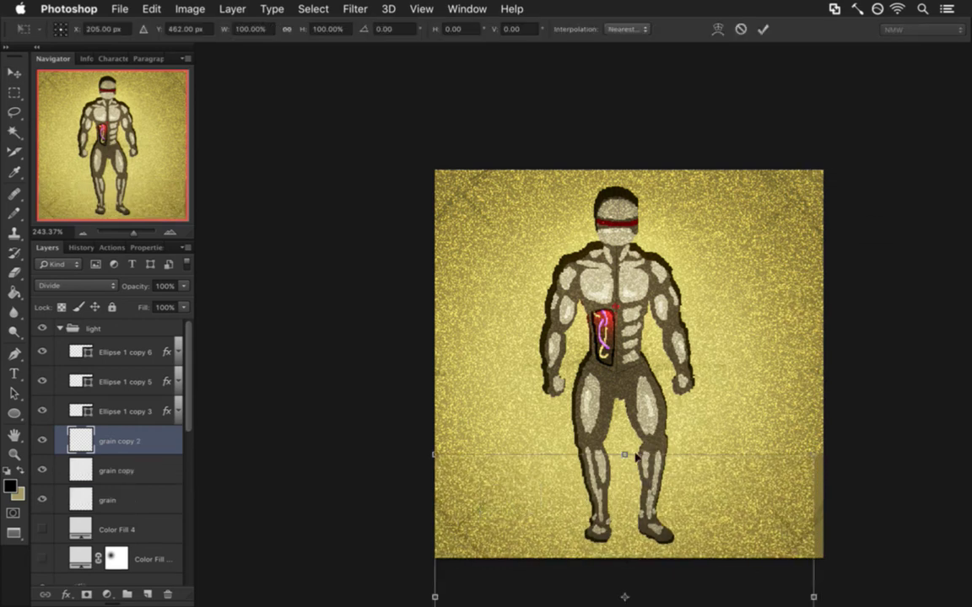
pyautogui.rightClick(651, 506)
pyautogui.click(679, 592)
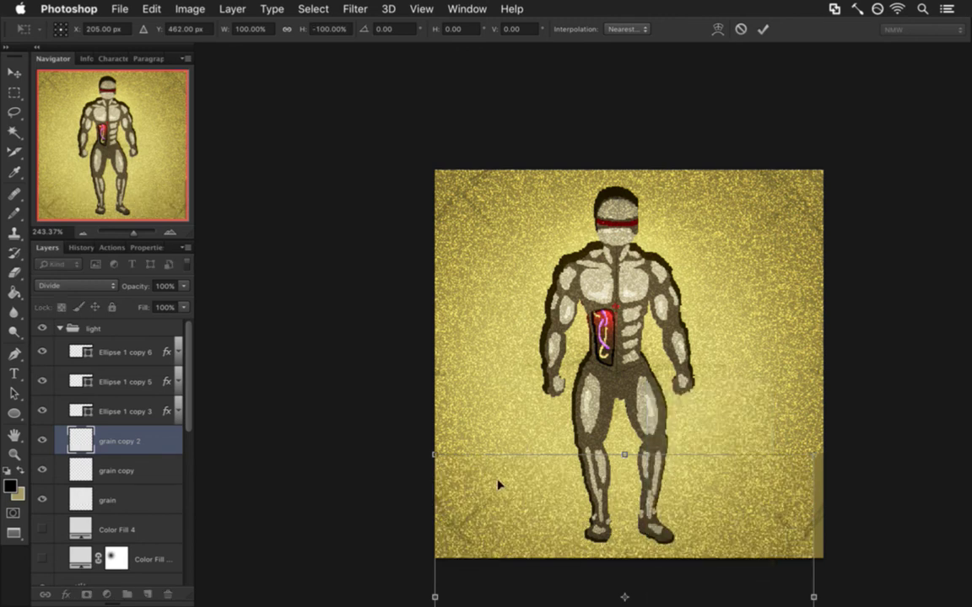
pyautogui.moveTo(497, 489); pyautogui.dragTo(872, 497)
pyautogui.click(762, 28)
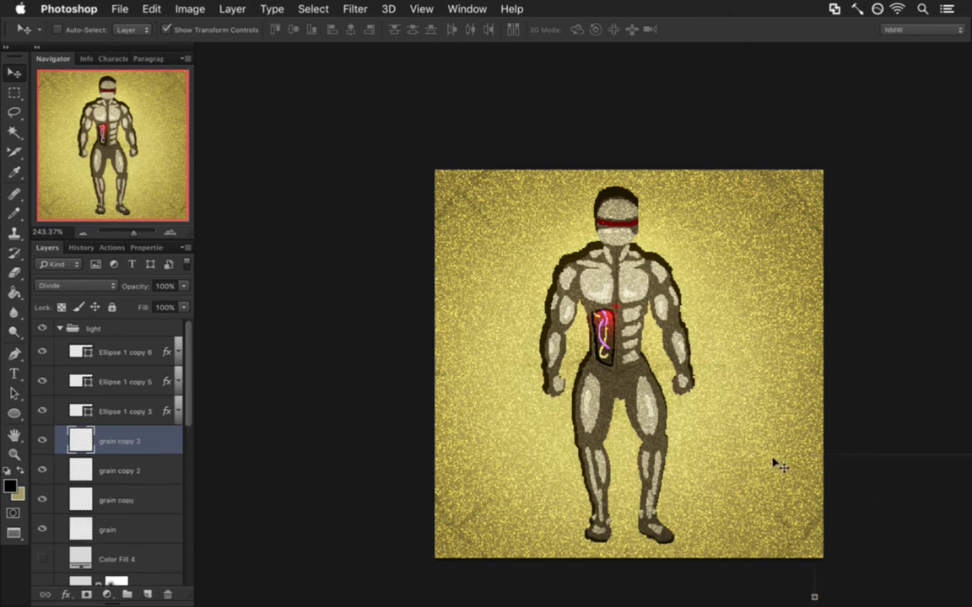
pyautogui.press('m')
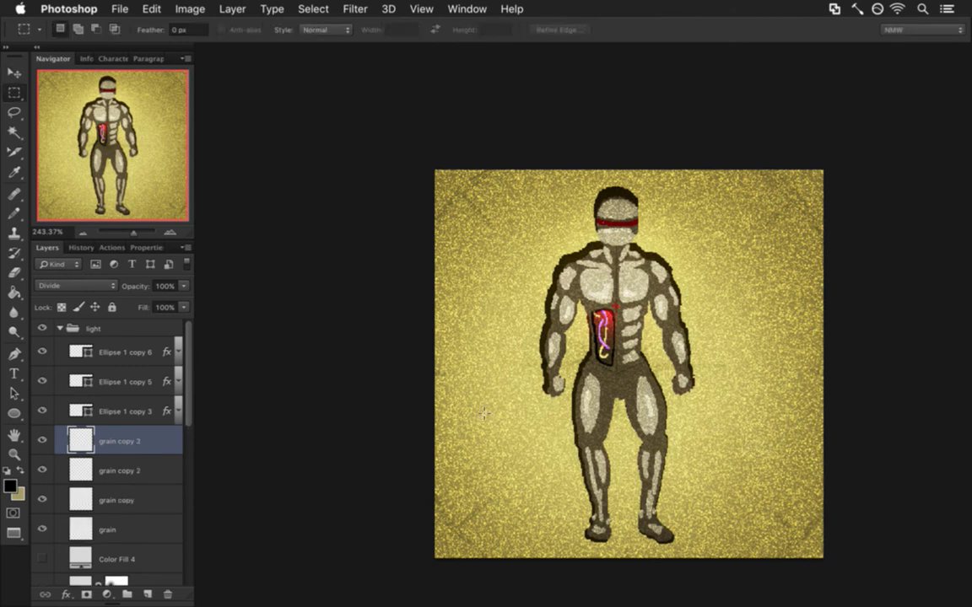
# Try to merge the grain layer and its three copies into one layer
pyautogui.keyDown('shift'); pyautogui.click(143, 523); pyautogui.keyUp('shift')
pyautogui.rightClick(145, 525)
pyautogui.click(186, 398)
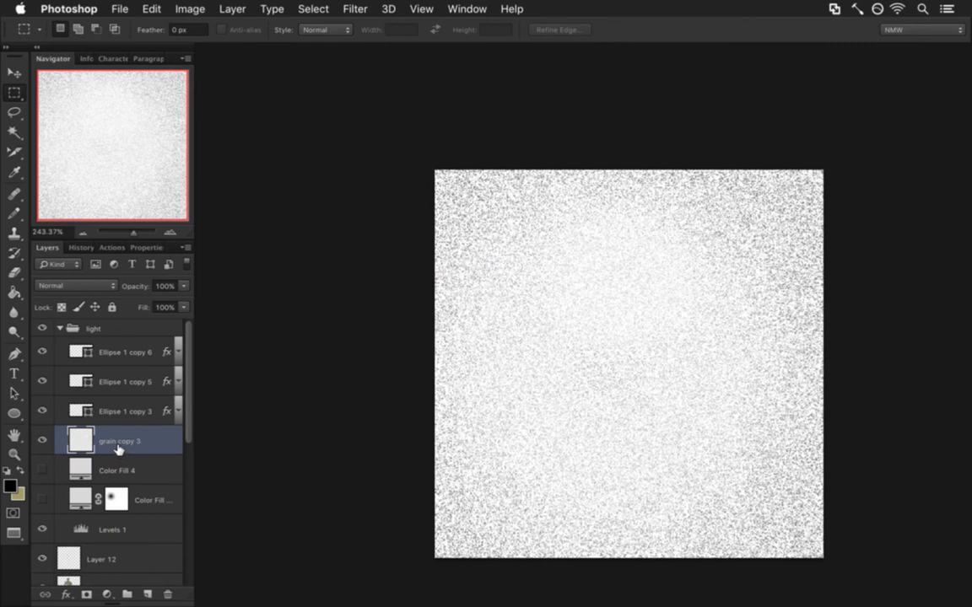
pyautogui.press('super+z')
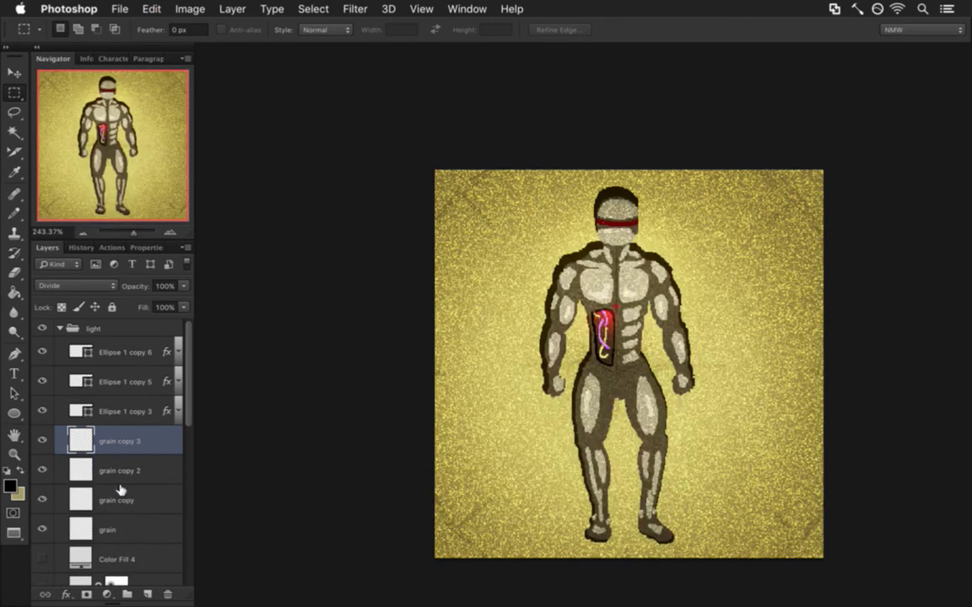
# Set the grain layer and its three copies to Normal blending and merge them into one layer
pyautogui.keyDown('shift'); pyautogui.click(123, 529); pyautogui.keyUp('shift')
pyautogui.click(93, 296)
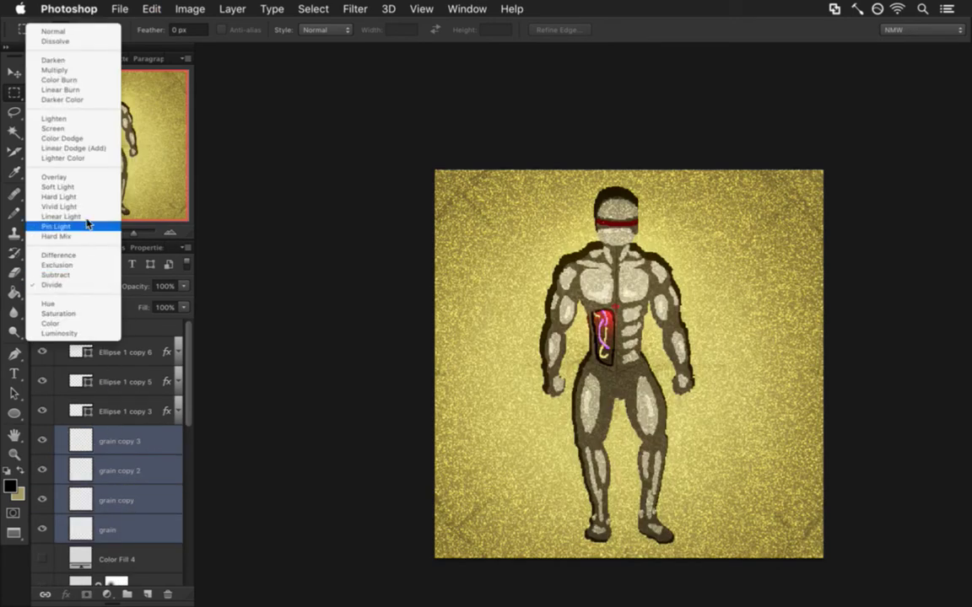
pyautogui.click(90, 32)
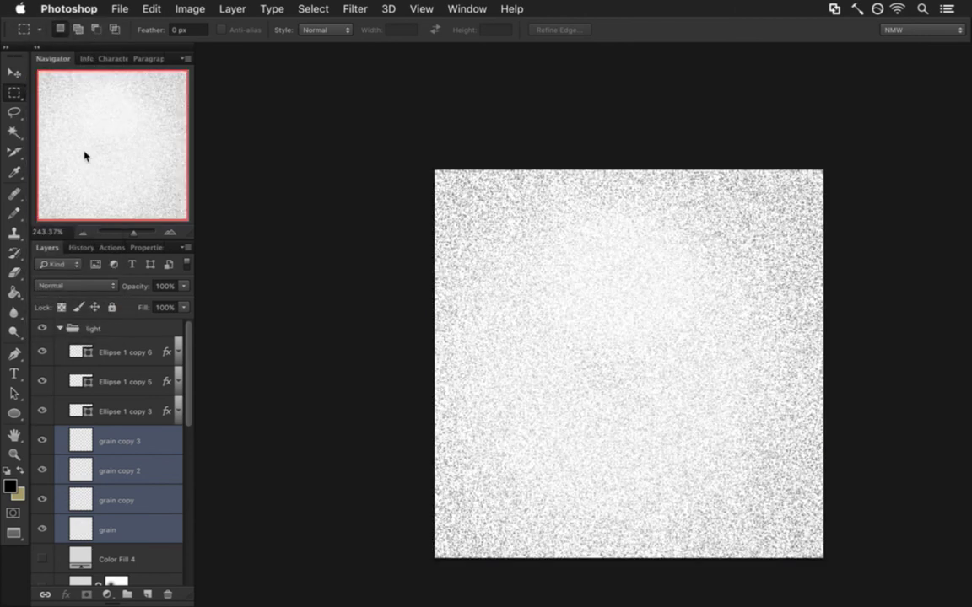
pyautogui.rightClick(114, 440)
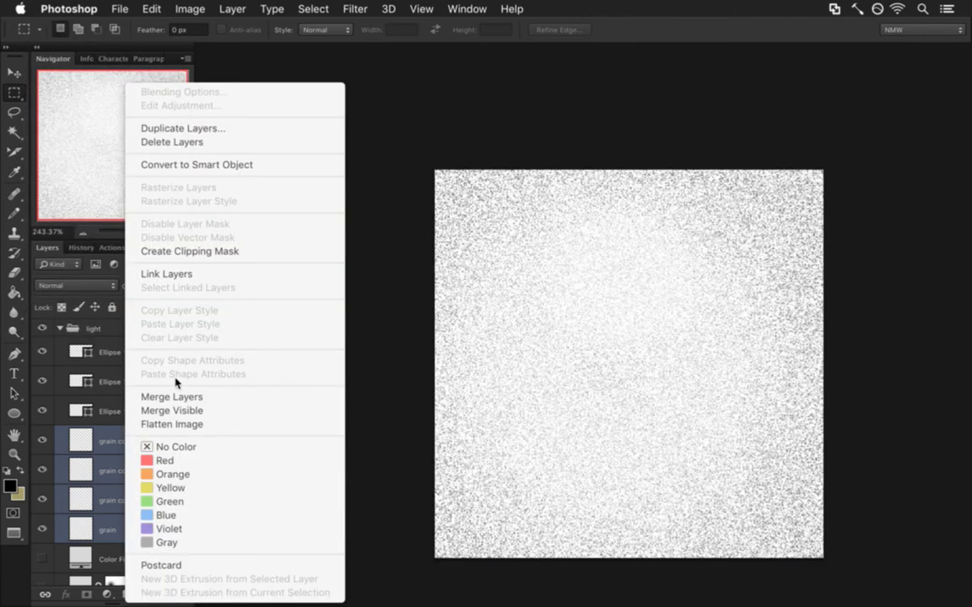
pyautogui.click(172, 400)
# Set the merged grain layer's blend mode to Divide and its opacity to 2%
pyautogui.click(76, 286)
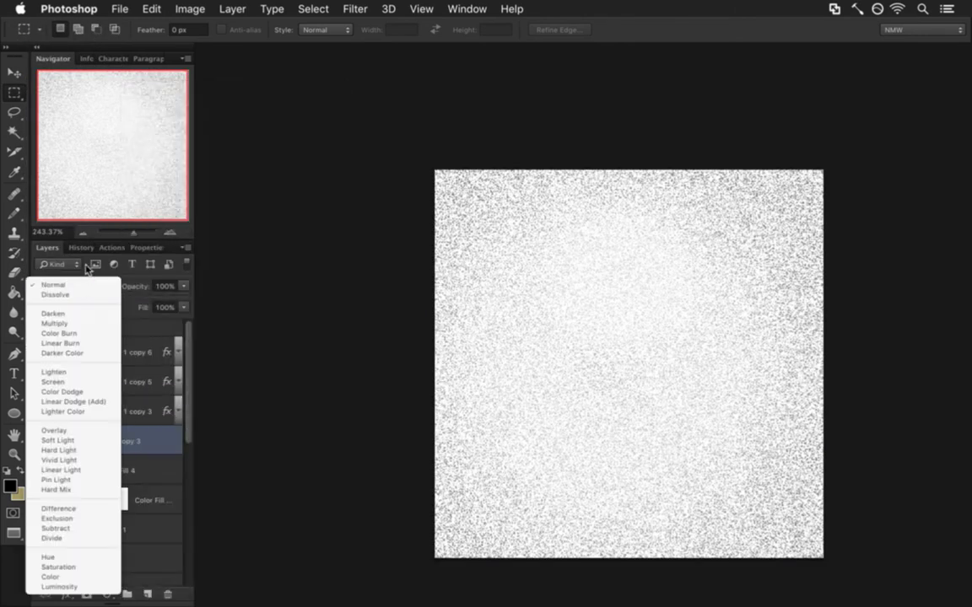
pyautogui.click(71, 540)
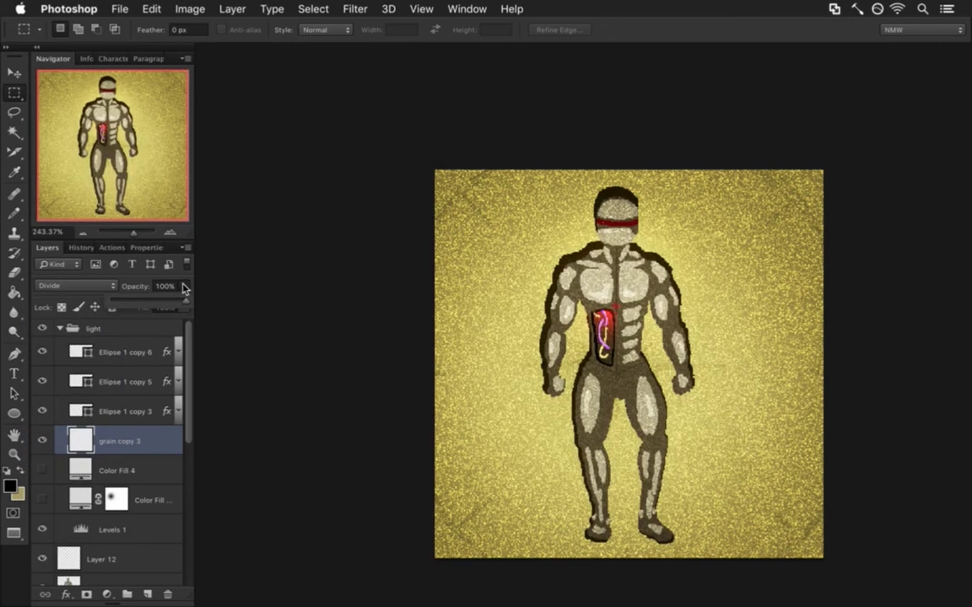
pyautogui.click(115, 299)
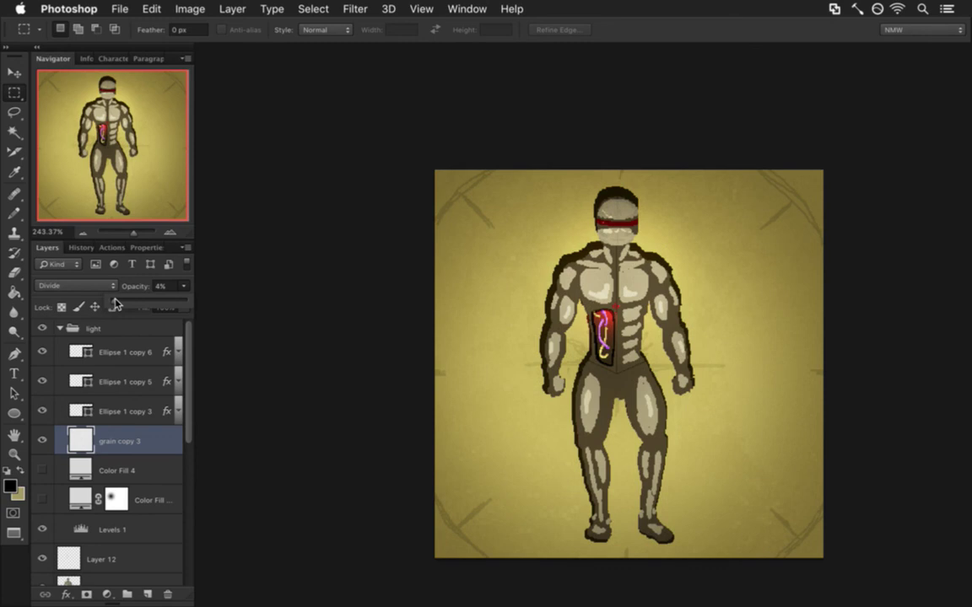
pyautogui.click(137, 328)
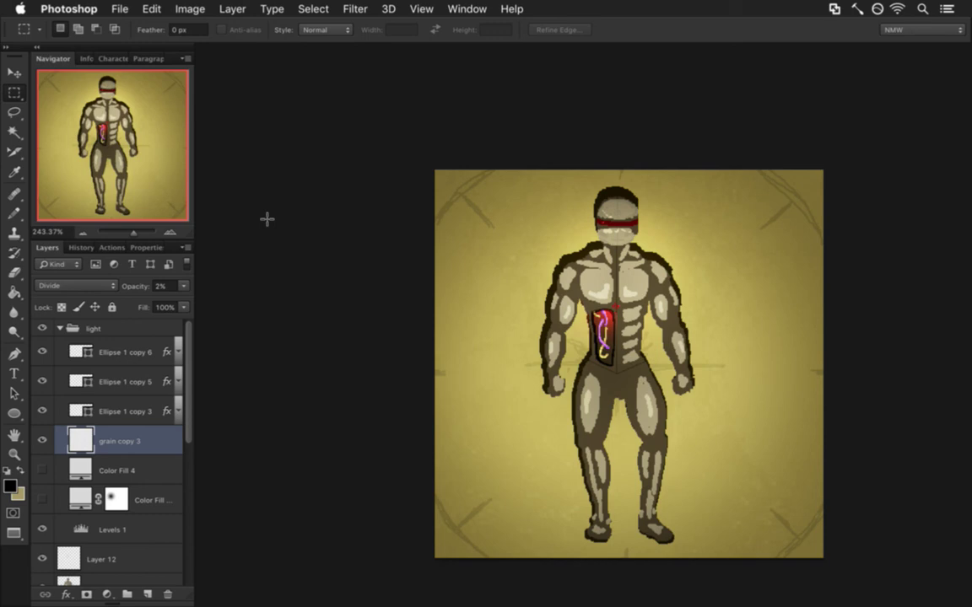
# Export the artwork for web as a PNG-24 into the SceneJib folder, replacing SceneJib0.png
pyautogui.press('super+alt+shift+s')
pyautogui.press('Return')
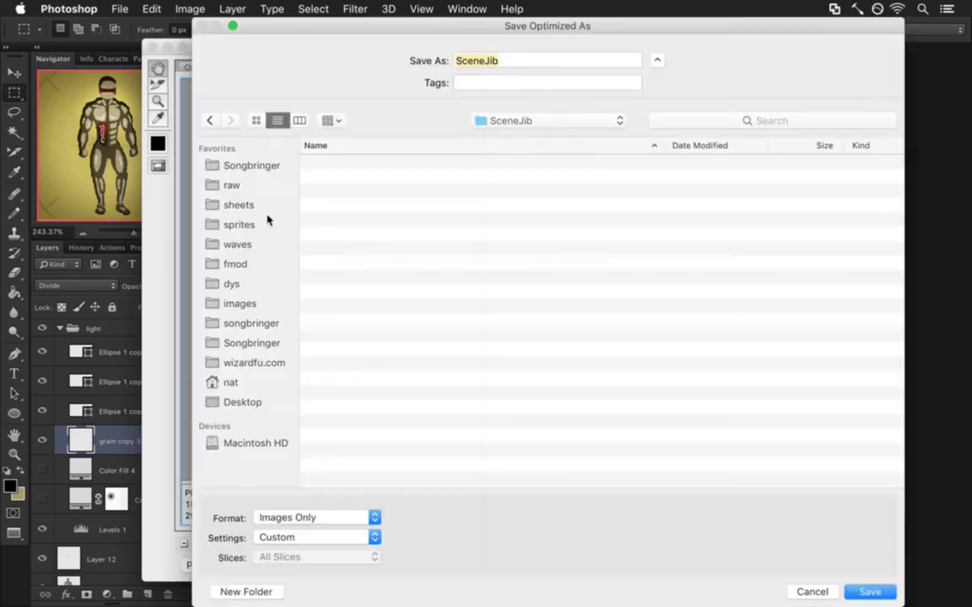
pyautogui.press('Return')
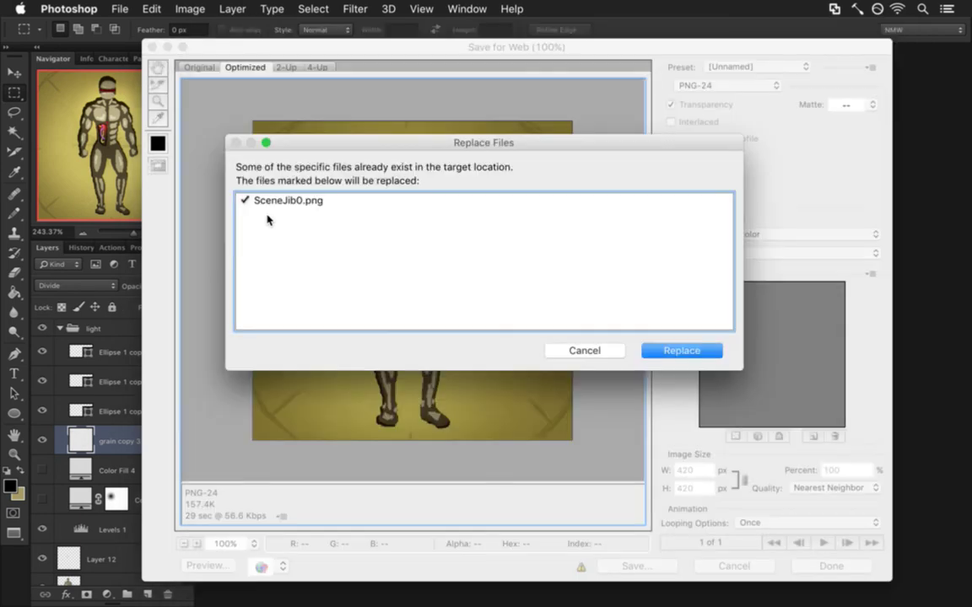
pyautogui.press('Return')
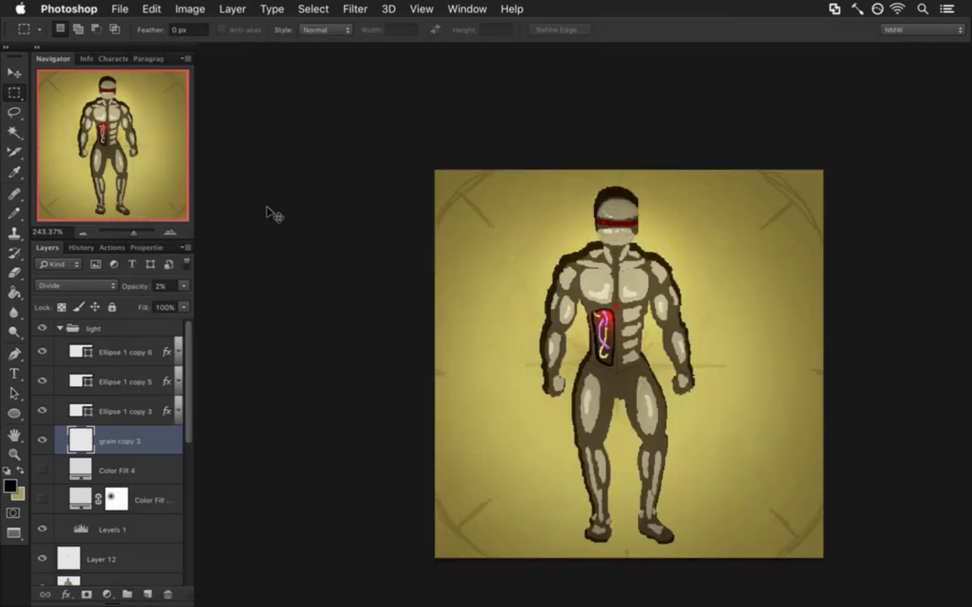
# Switch to iTerm2, rebuild and run Songbringer, quit the game, and launch it again
pyautogui.press('super+Tab')
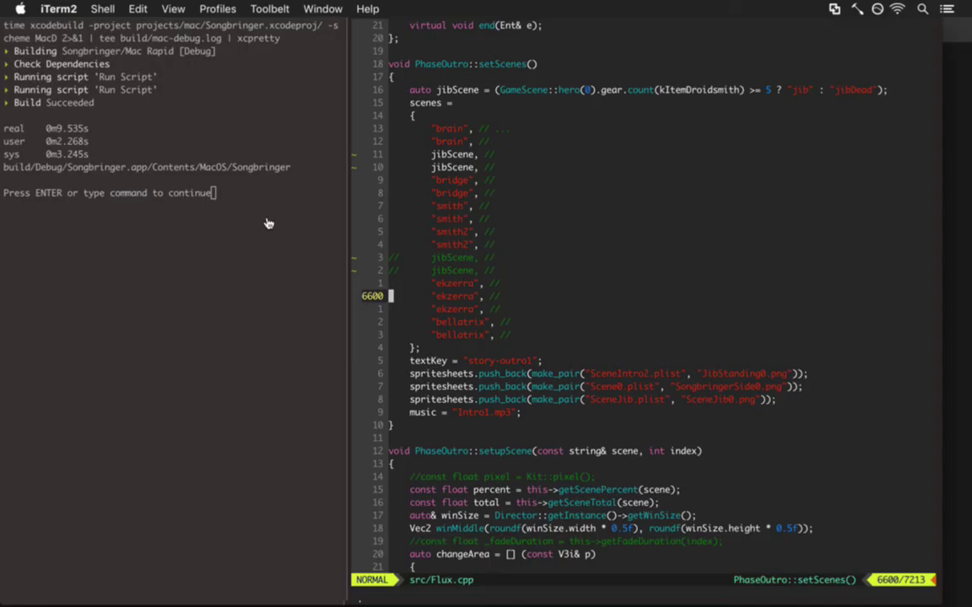
pyautogui.press('Return')
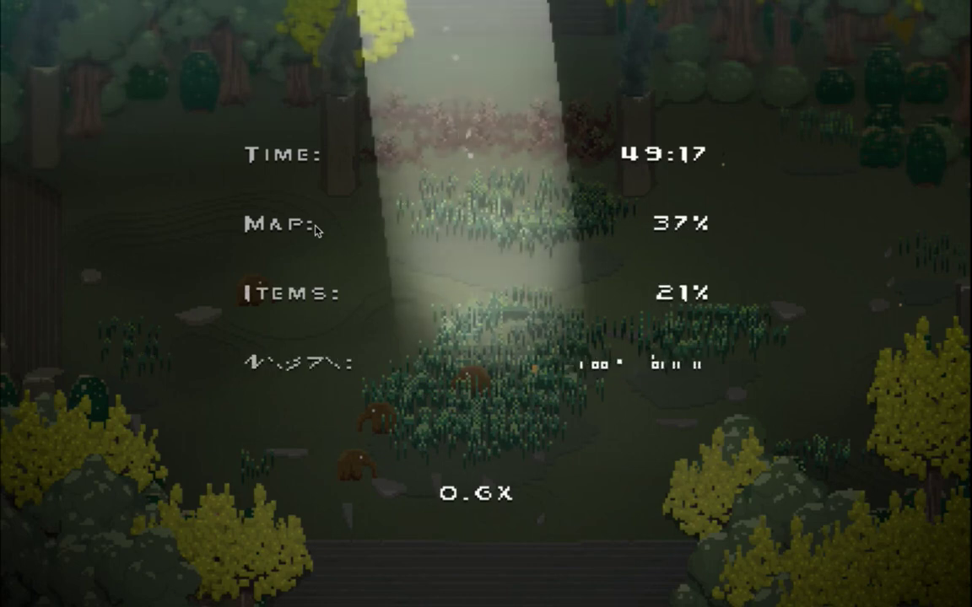
pyautogui.press('super+q')
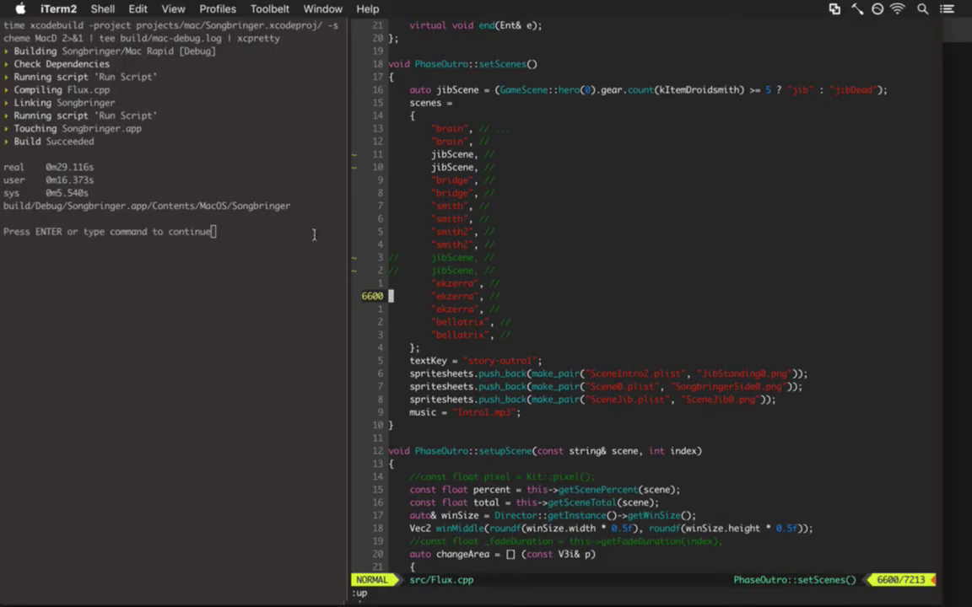
pyautogui.press('Return')
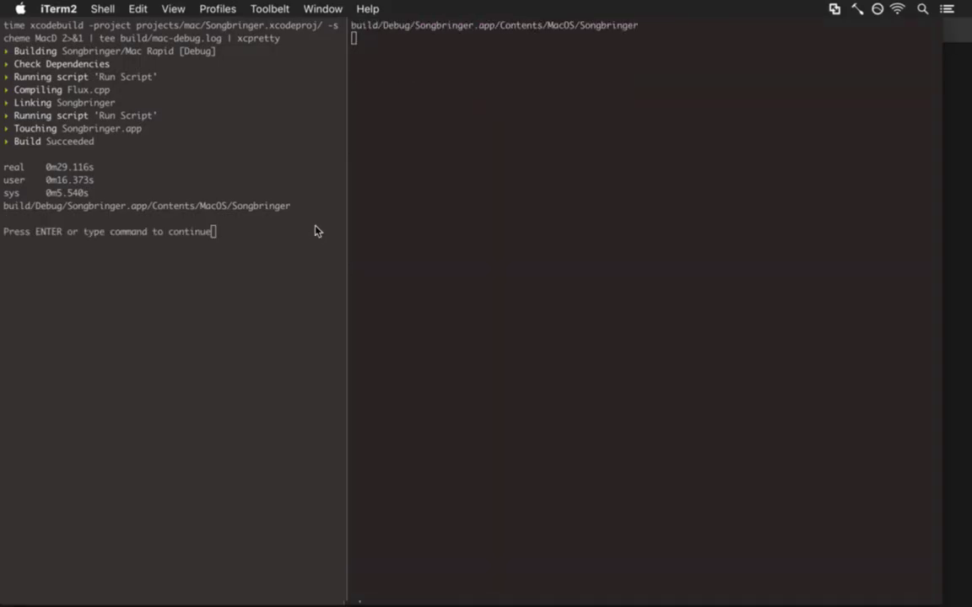